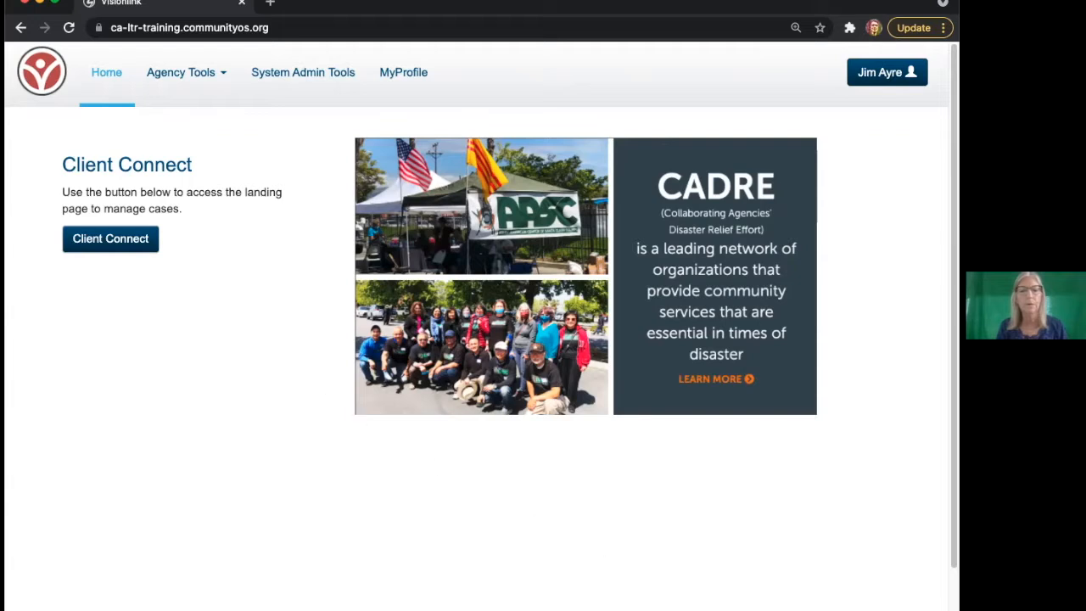
- Resize the browser window, zoom the page to 125%, and highlight the Client Connect description
left_click_drag(12, 220, 52, 223)
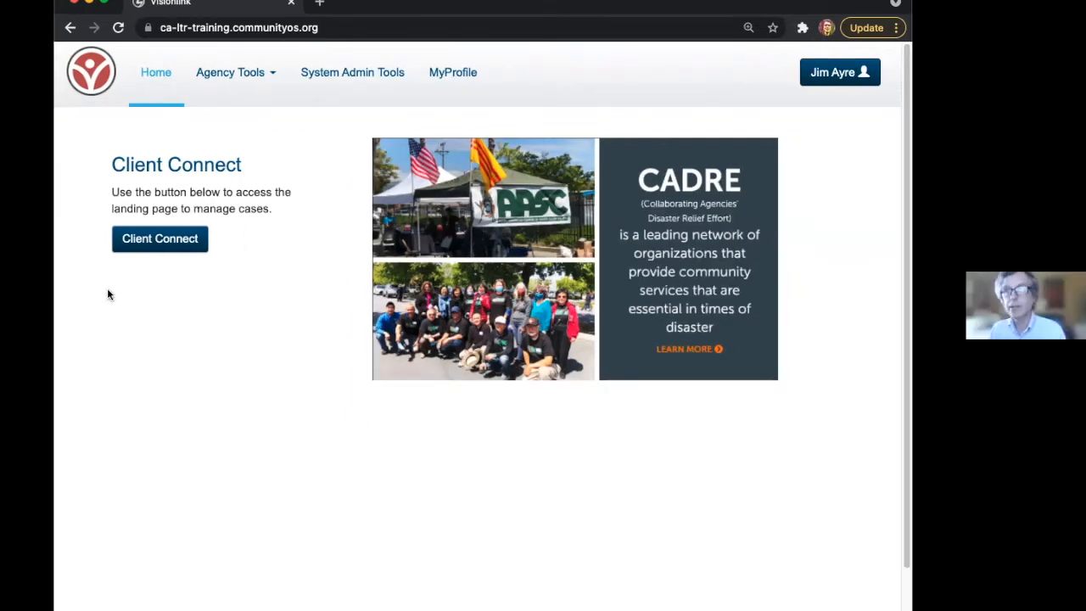
key("super+equal")
key("super+equal")
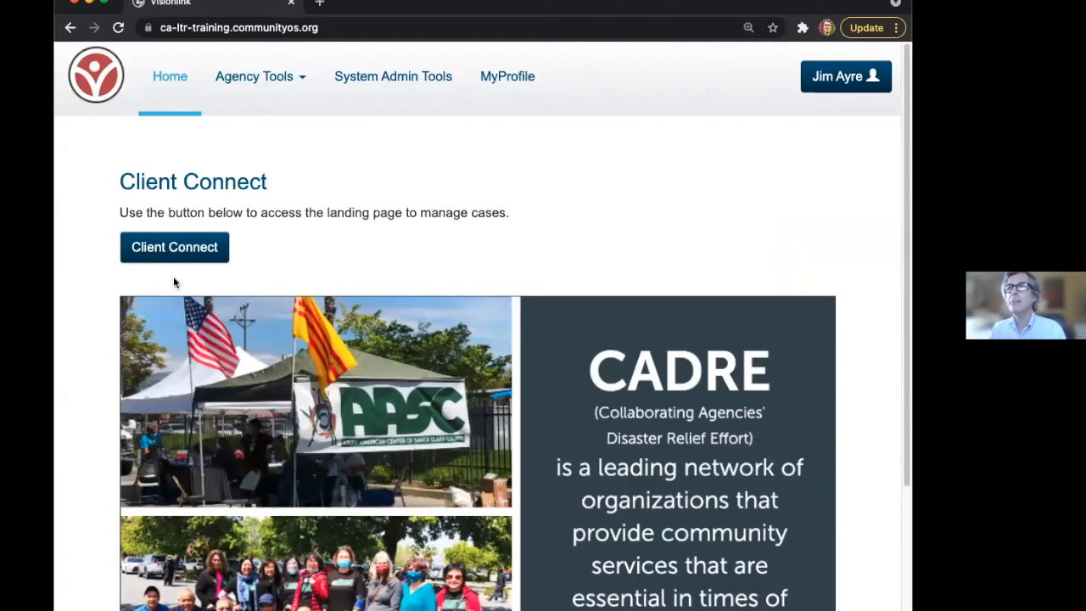
left_click_drag(61, 229, 25, 230)
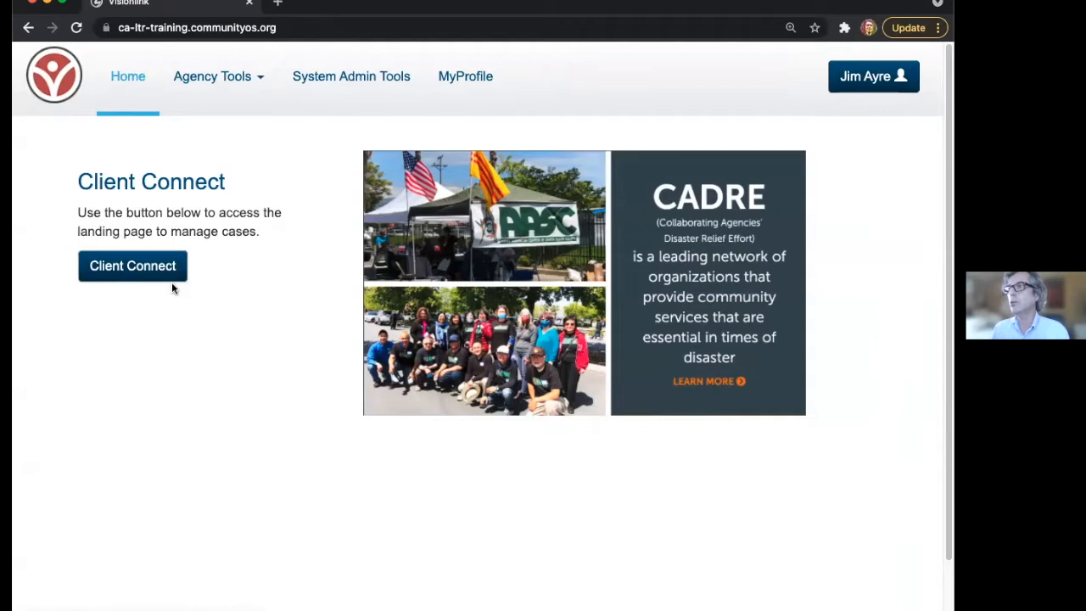
left_click_drag(79, 212, 283, 232)
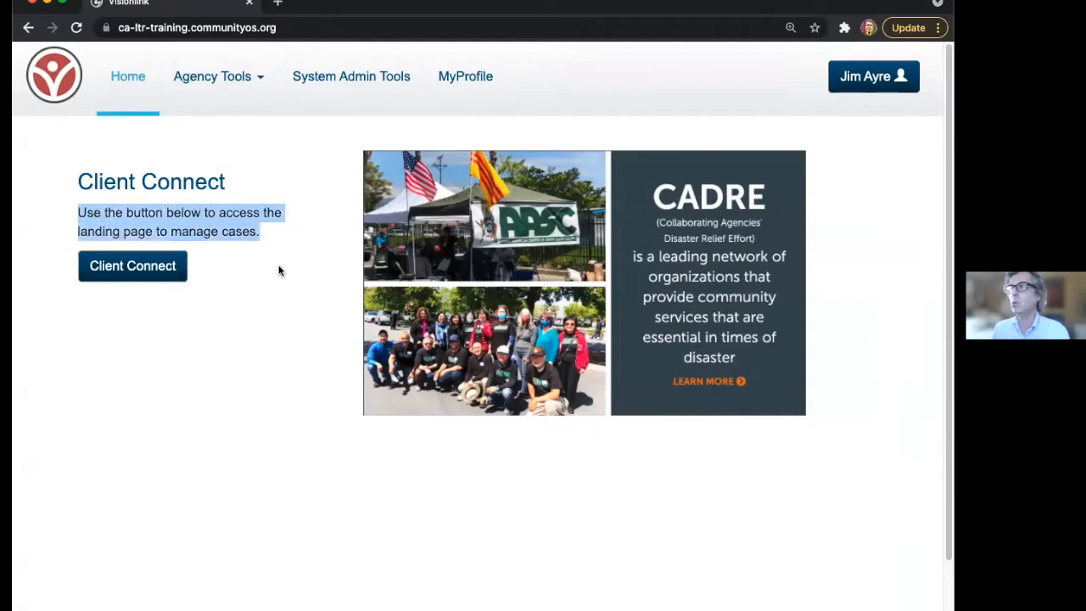
left_click(274, 336)
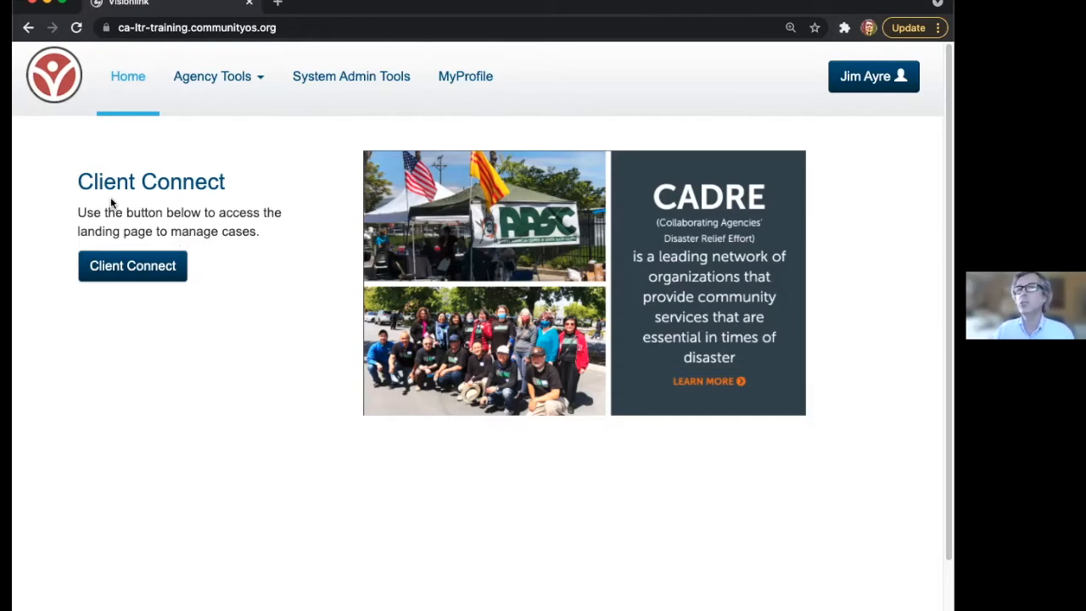
left_click_drag(84, 180, 284, 260)
left_click(278, 270)
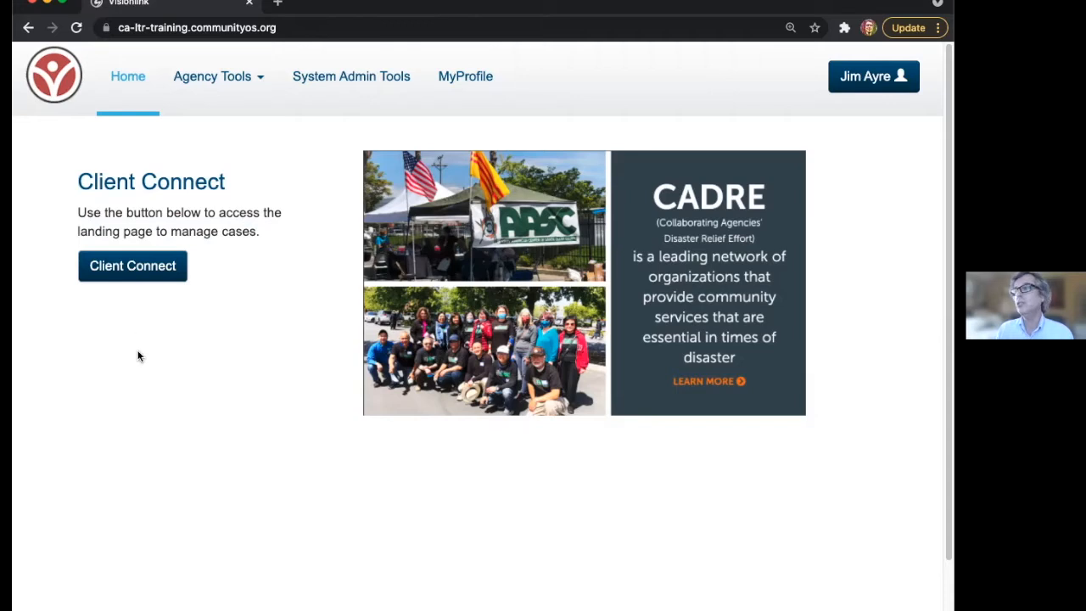
- Open the Client Connect landing page and scroll through its sections
left_click(129, 272)
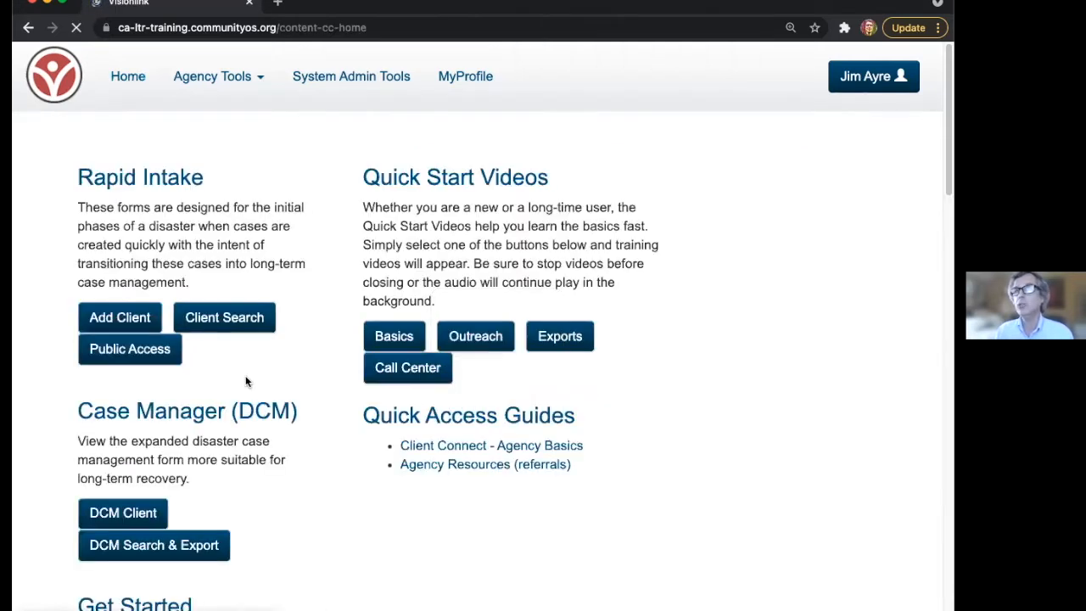
scroll(281, 486, "down", 1)
scroll(282, 491, "down", 2)
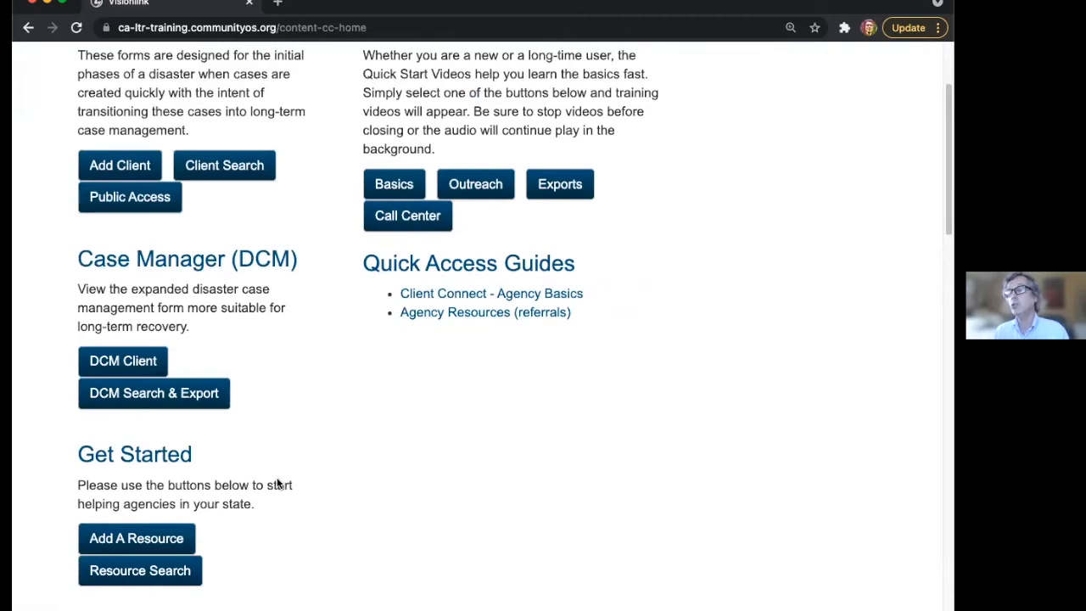
scroll(273, 480, "down", 10)
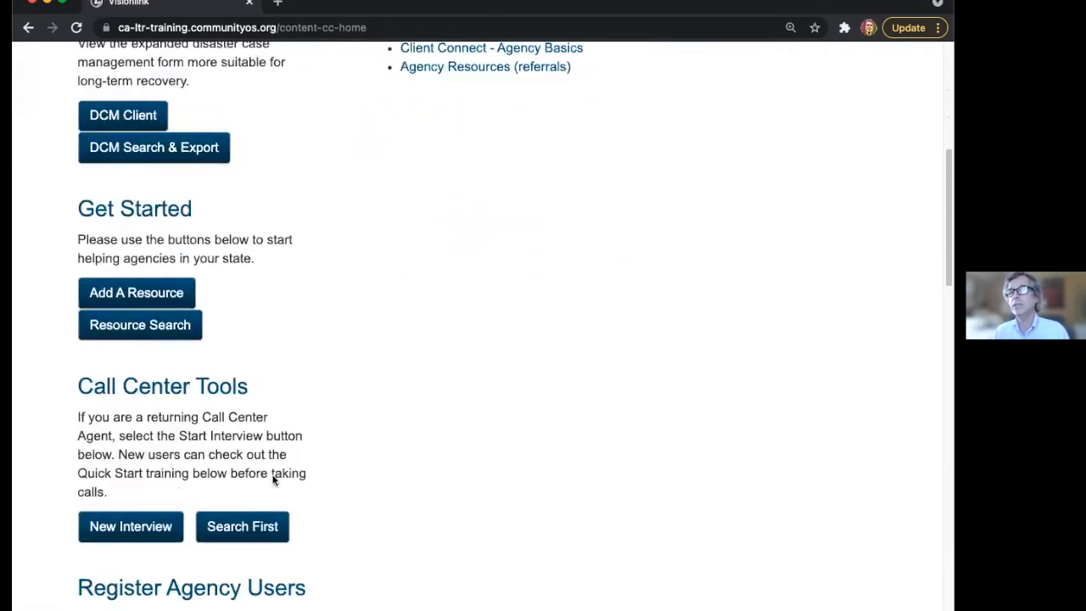
scroll(271, 480, "up", 15)
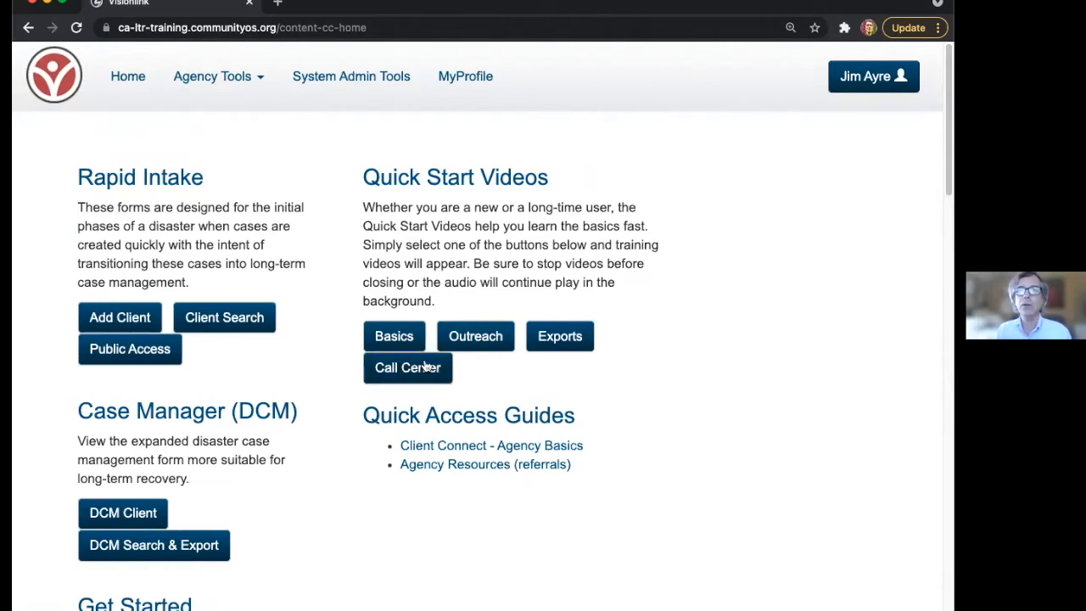
- Highlight the Rapid Intake and Quick Start Videos sections, then preview and close the Basics video
triple_click(80, 176)
left_click_drag(81, 176, 223, 413)
left_click(356, 195)
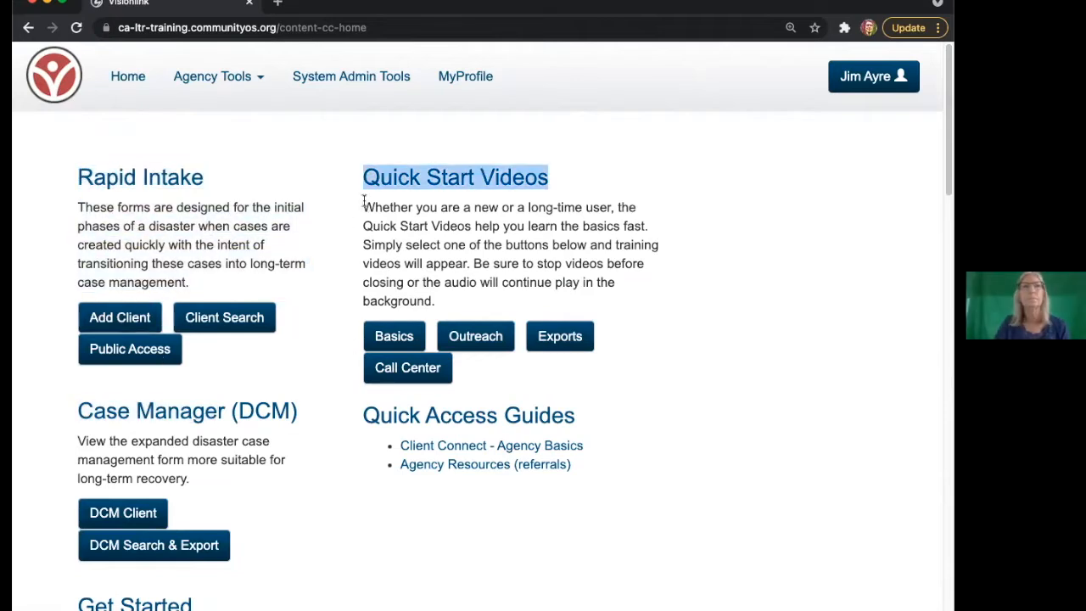
left_click_drag(363, 200, 477, 415)
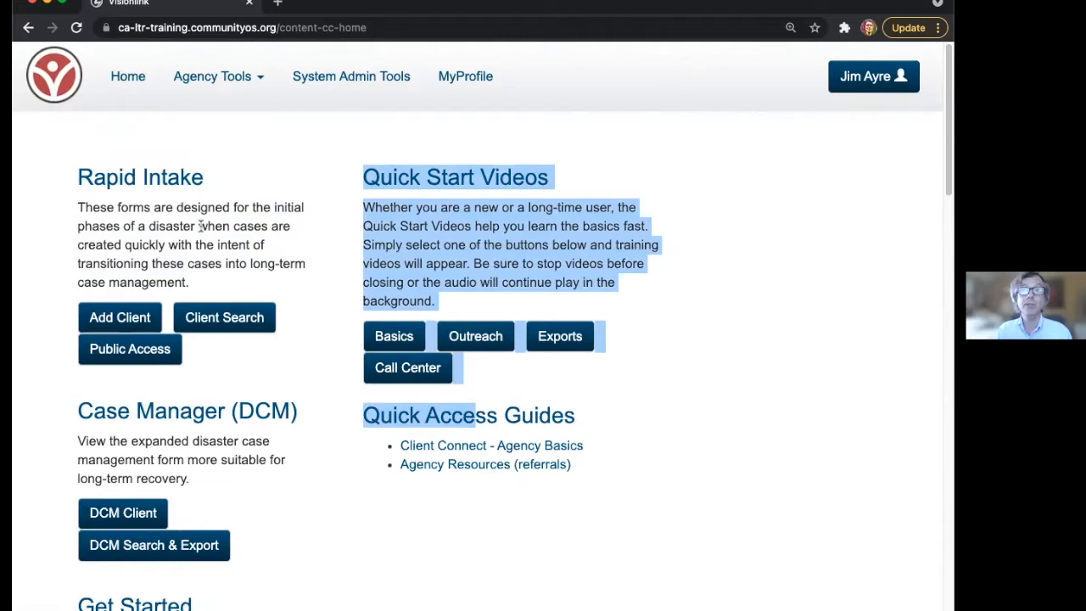
left_click(654, 273)
left_click(410, 331)
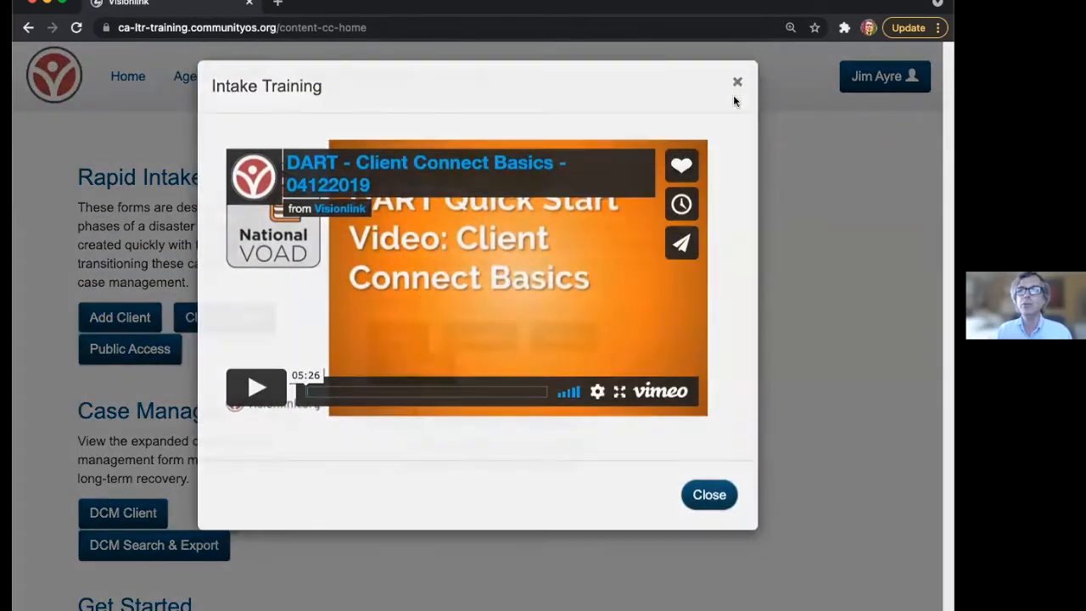
left_click(735, 82)
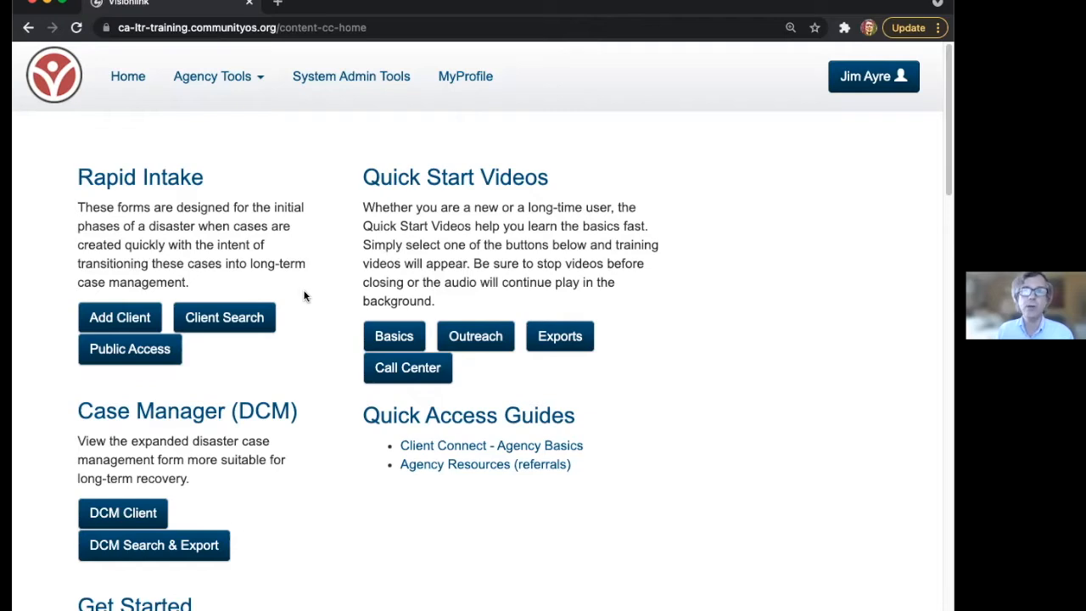
scroll(302, 518, "down", 1)
scroll(302, 519, "down", 1)
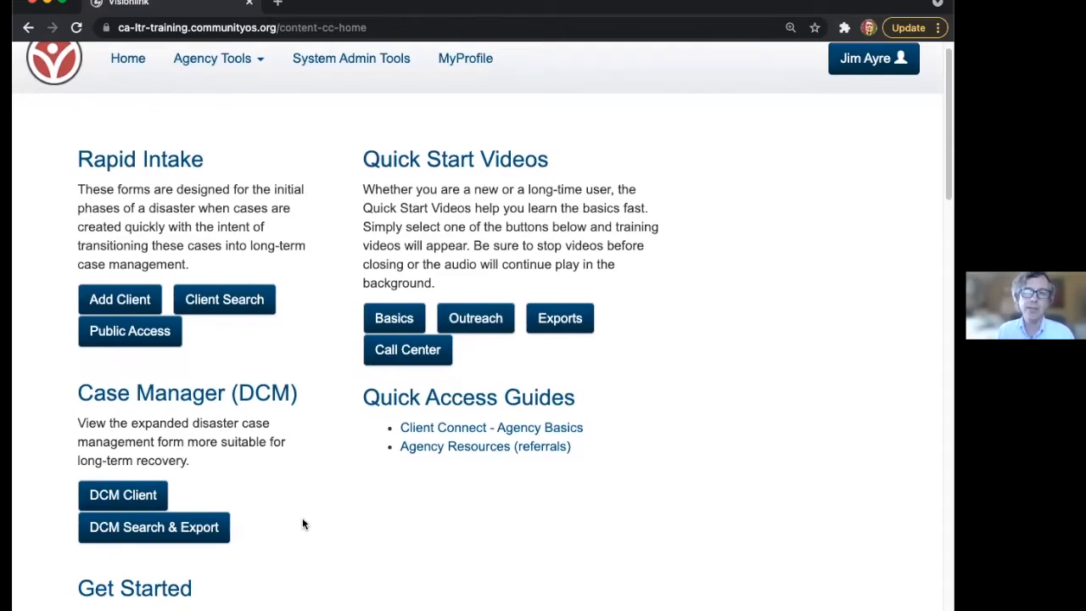
scroll(300, 522, "down", 3)
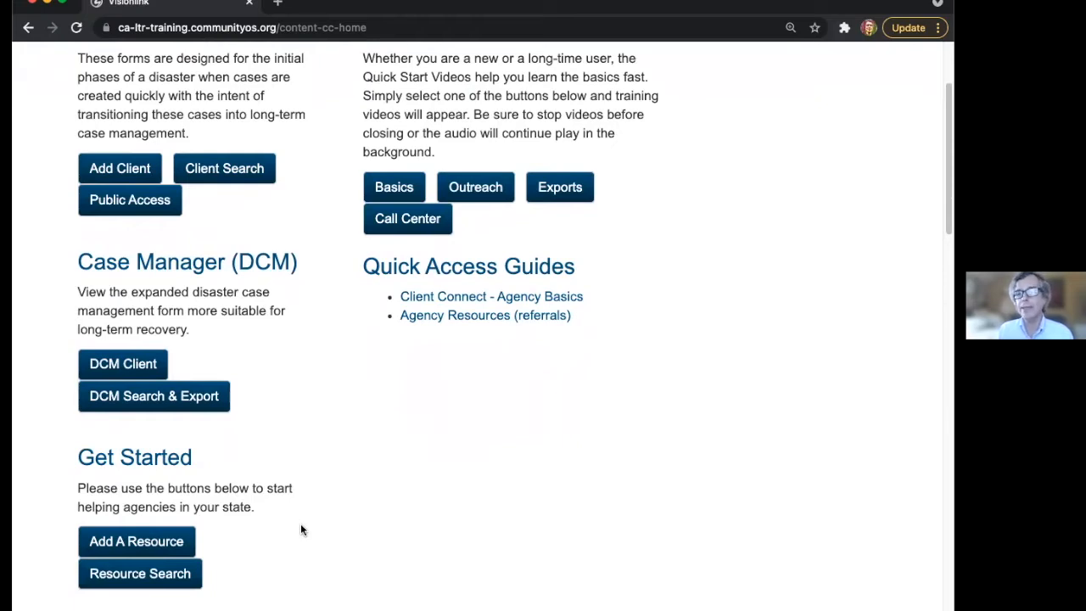
scroll(301, 529, "down", 5)
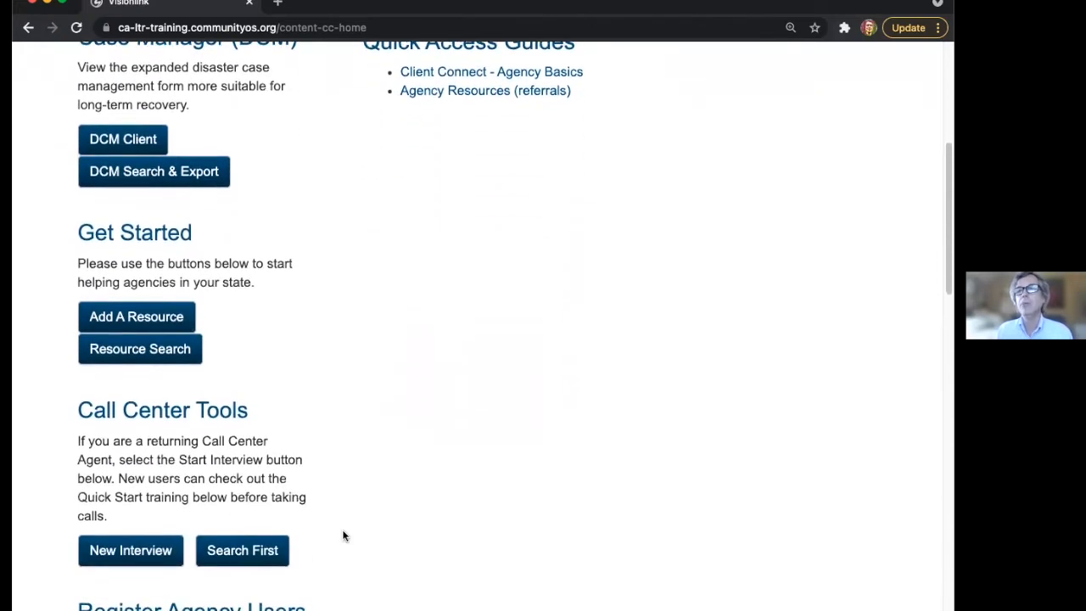
scroll(344, 536, "down", 2)
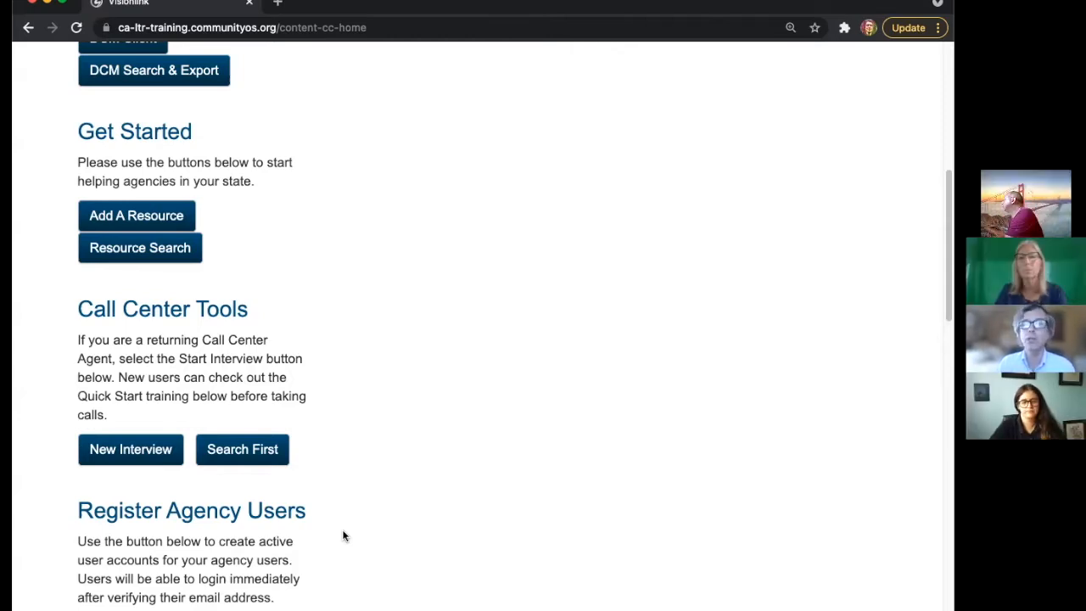
scroll(342, 533, "down", 2)
right_click(141, 436)
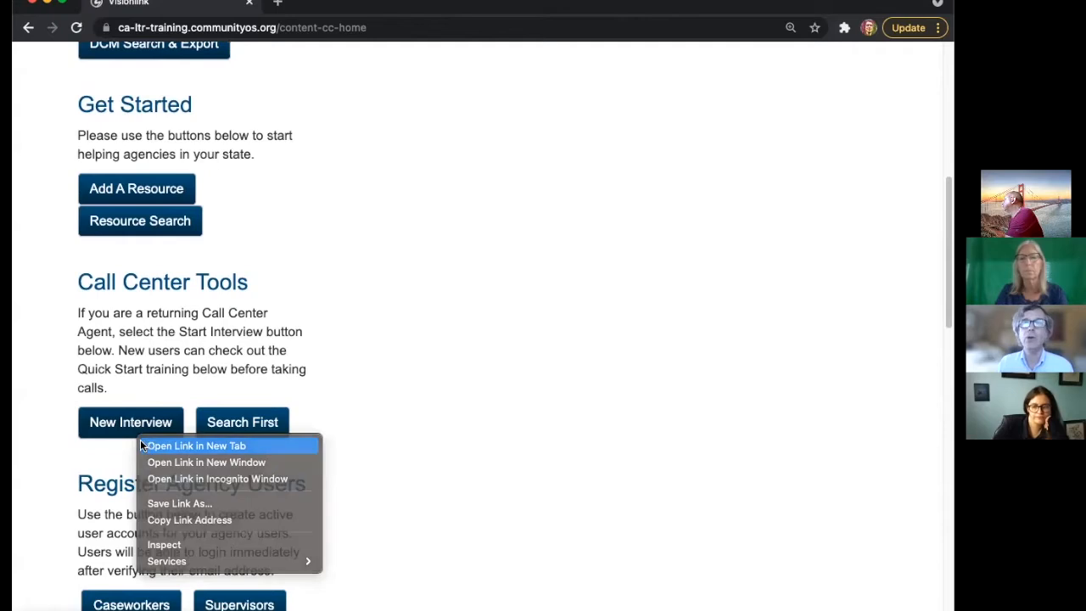
left_click(148, 445)
left_click(322, 15)
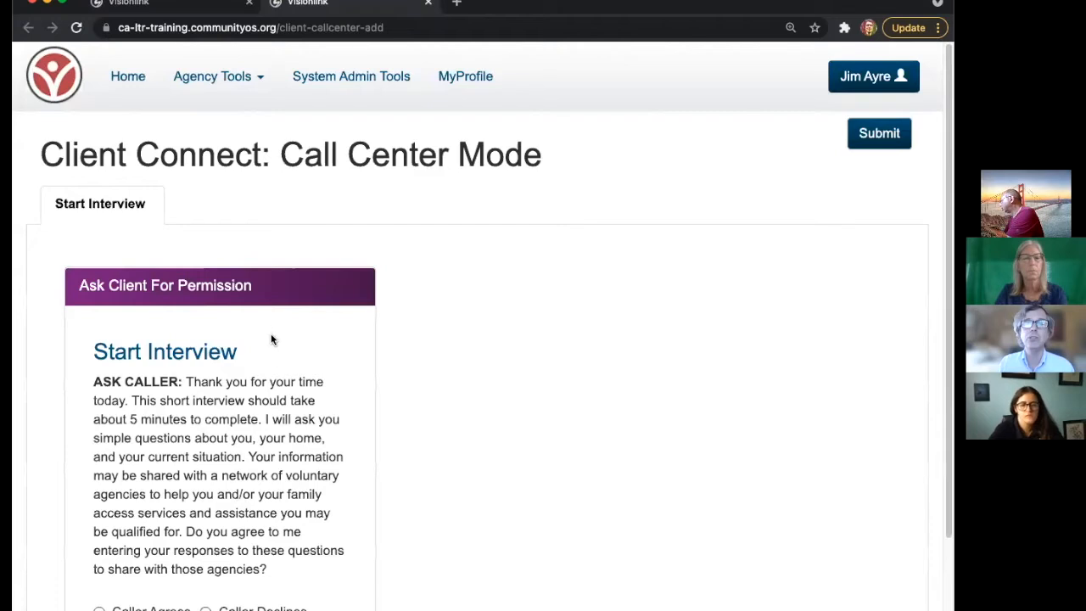
scroll(270, 337, "down", 2)
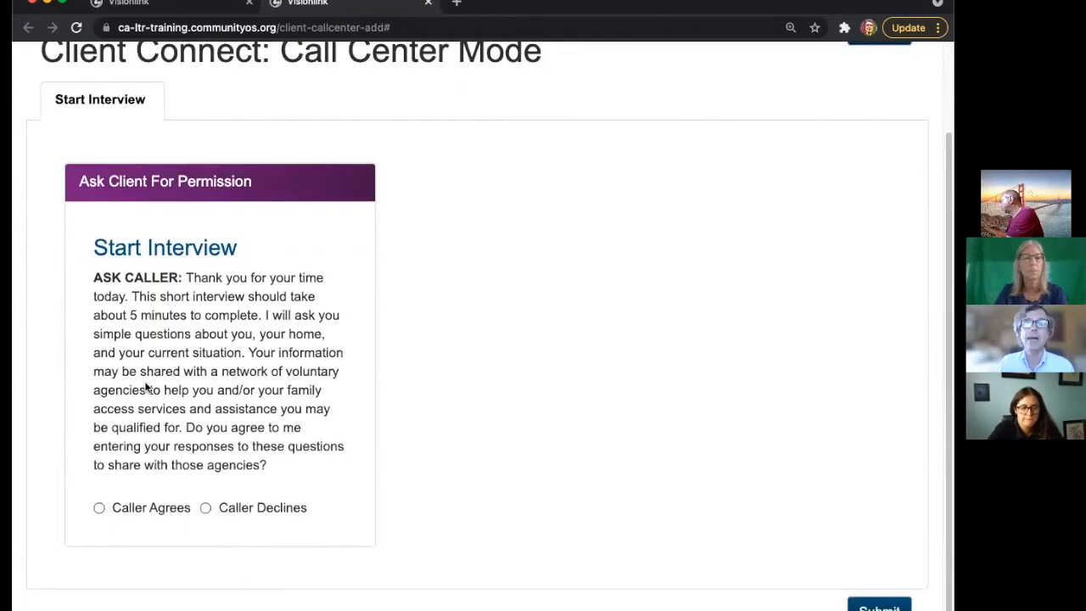
left_click(143, 513)
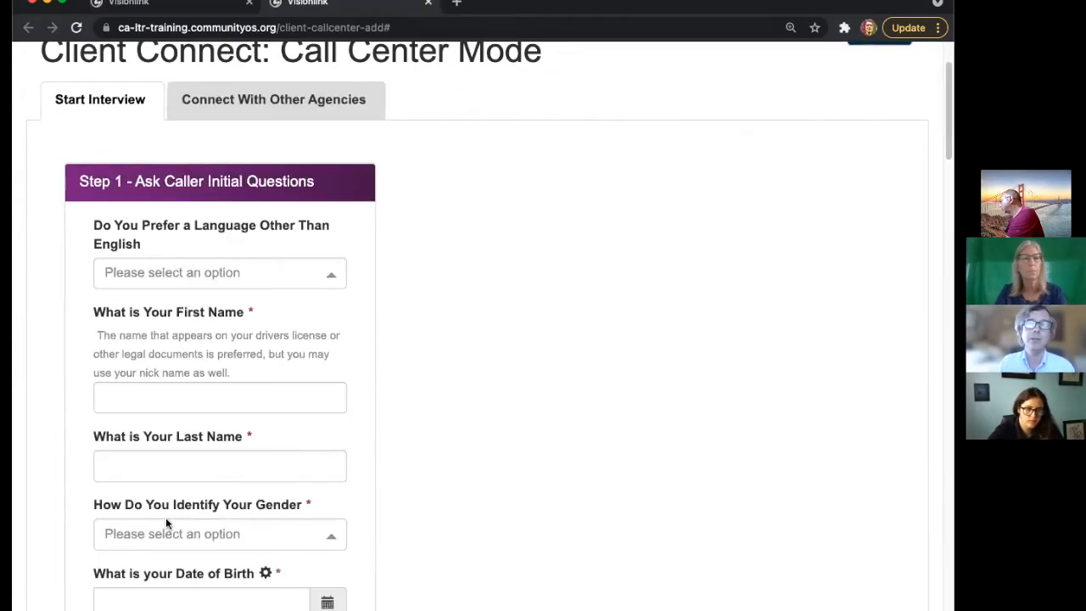
left_click(198, 280)
left_click(173, 343)
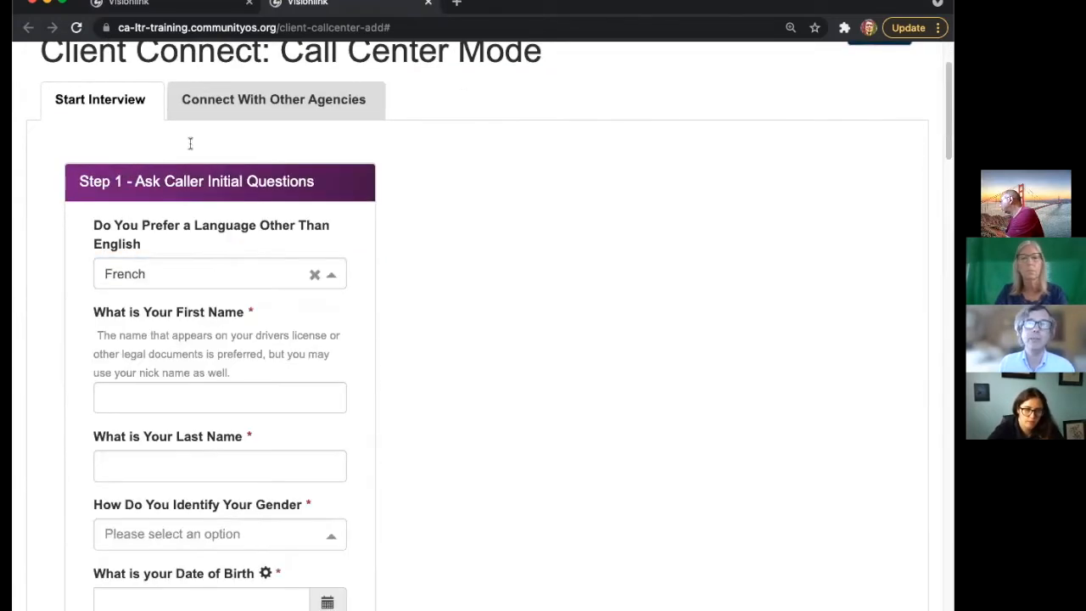
left_click(427, 4)
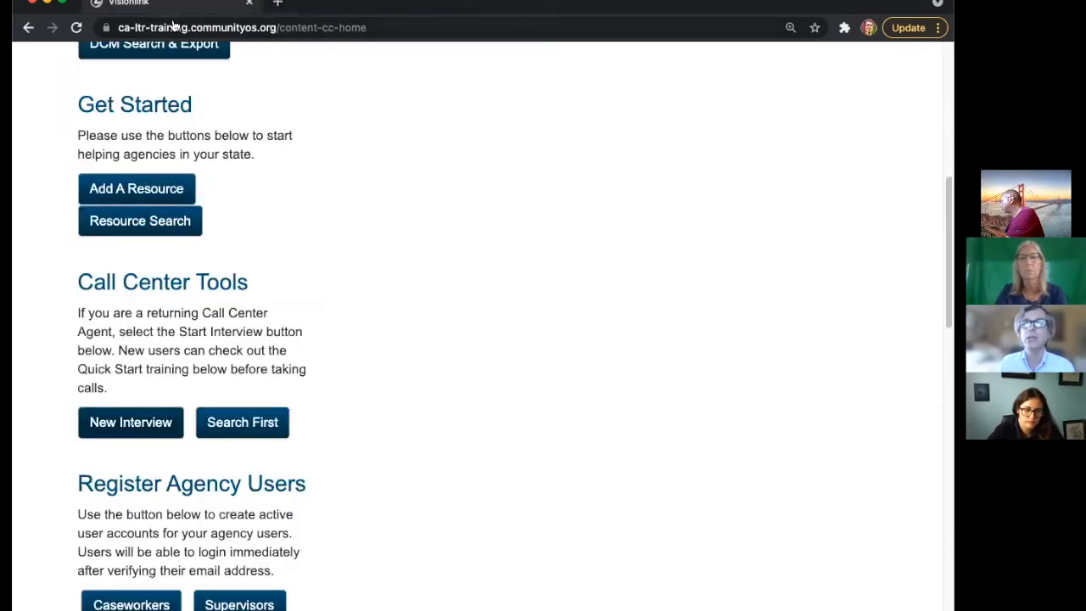
- Open Add Client in a new browser tab and switch to it
scroll(254, 288, "up", 6)
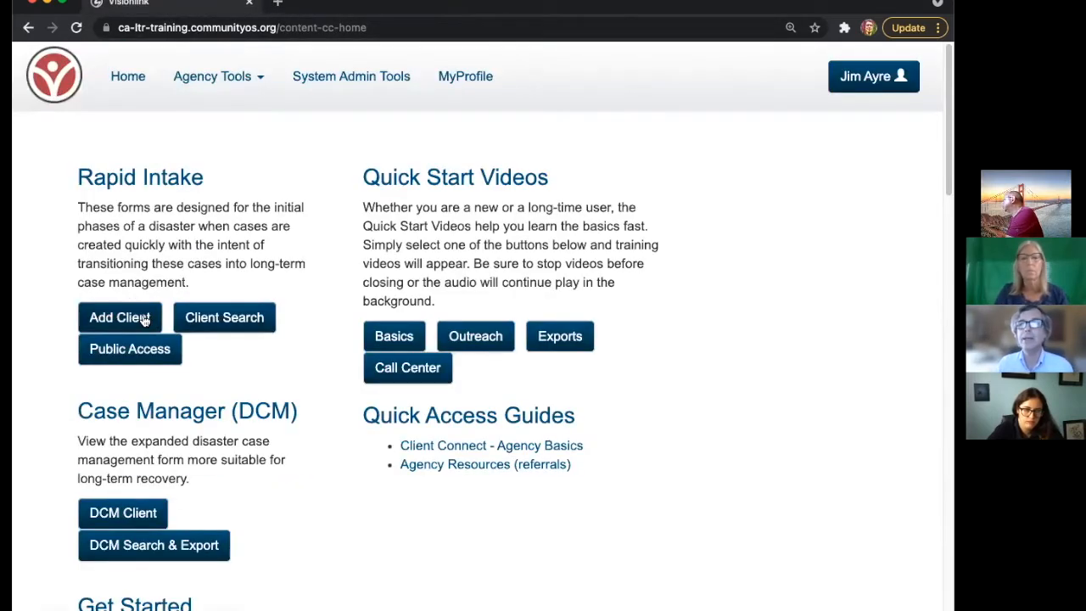
right_click(145, 320)
left_click(159, 324)
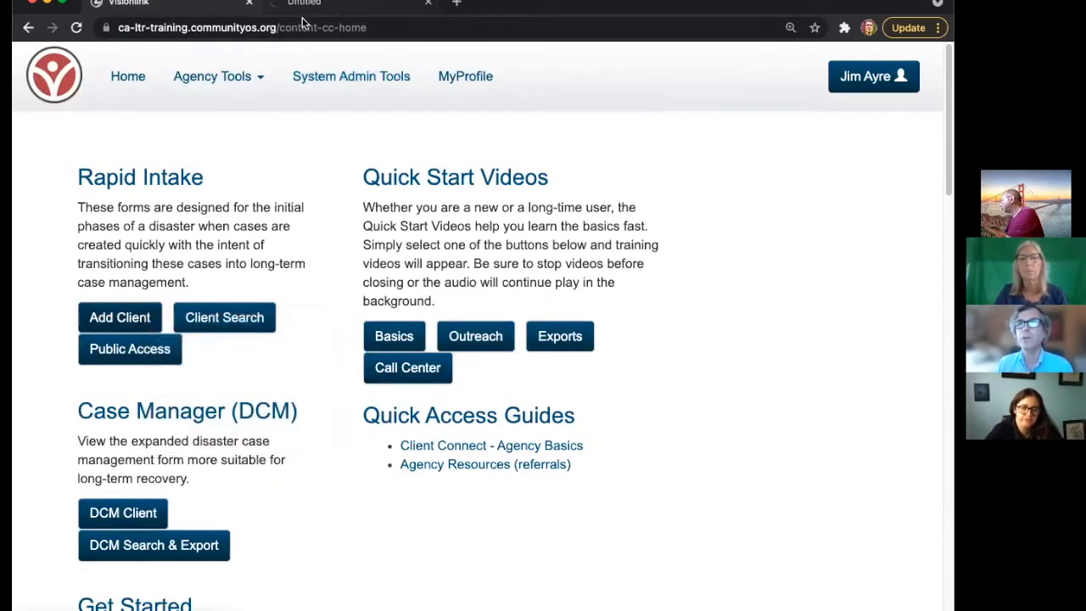
left_click(304, 4)
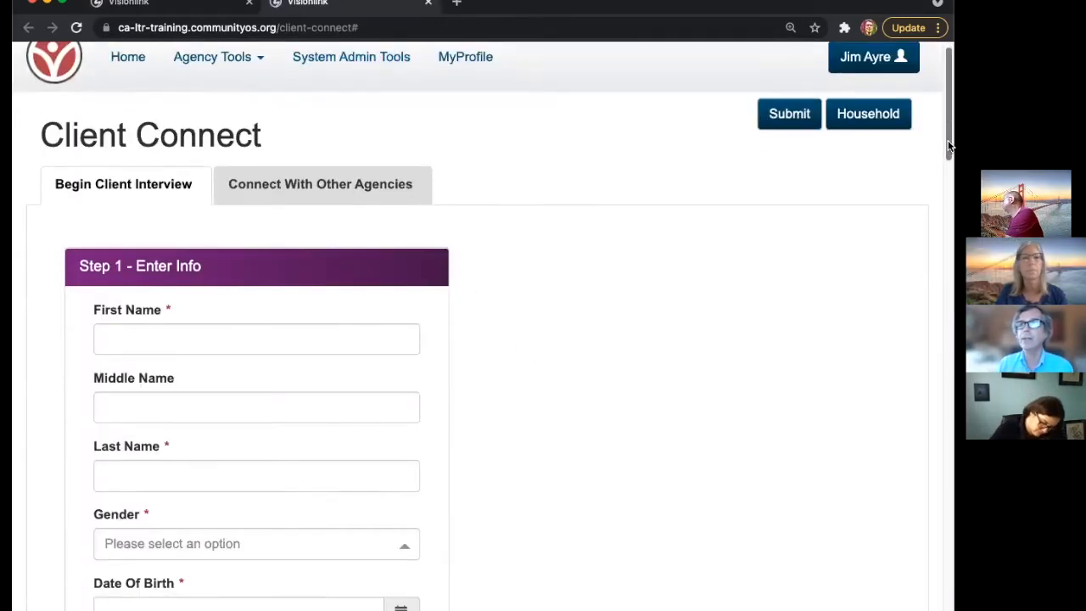
- View the Connect With Other Agencies section, then return to the Begin Client Interview form
scroll(950, 142, "down", 1)
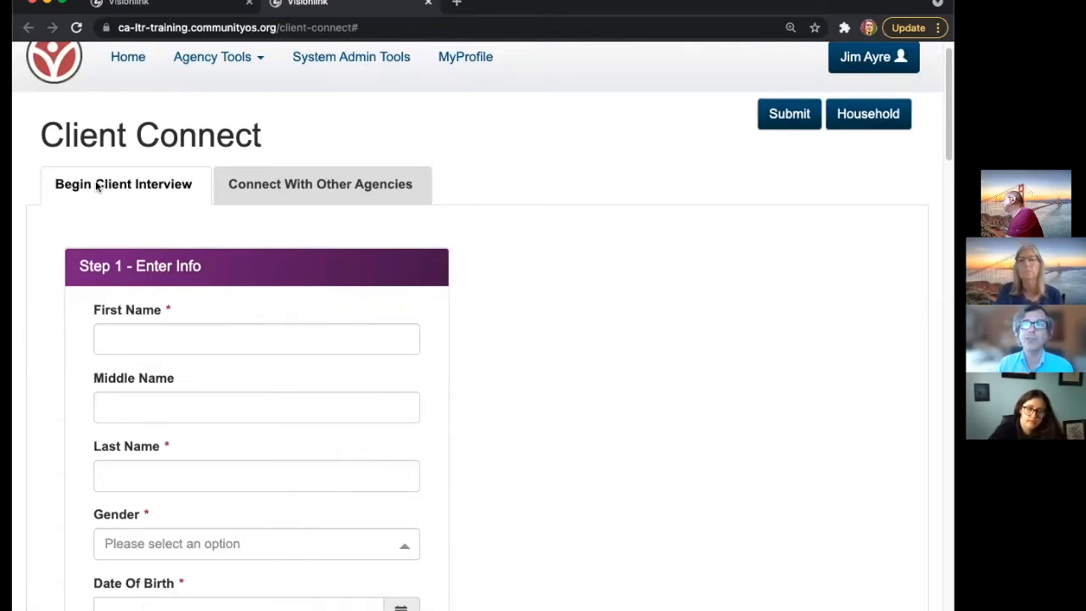
left_click(268, 187)
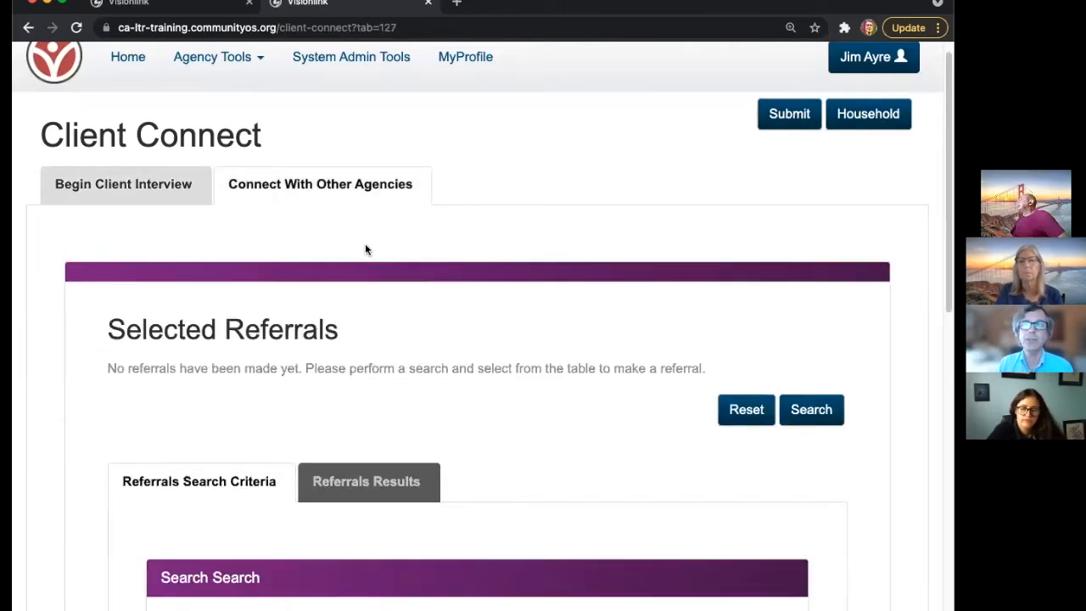
scroll(422, 312, "down", 5)
scroll(415, 310, "up", 5)
left_click(139, 196)
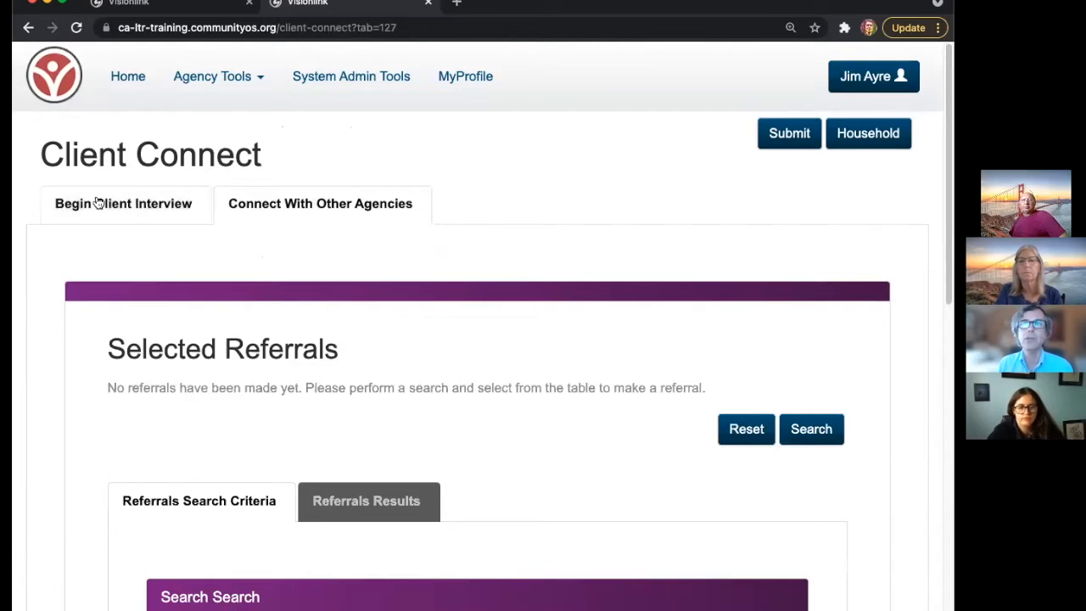
scroll(453, 329, "down", 3)
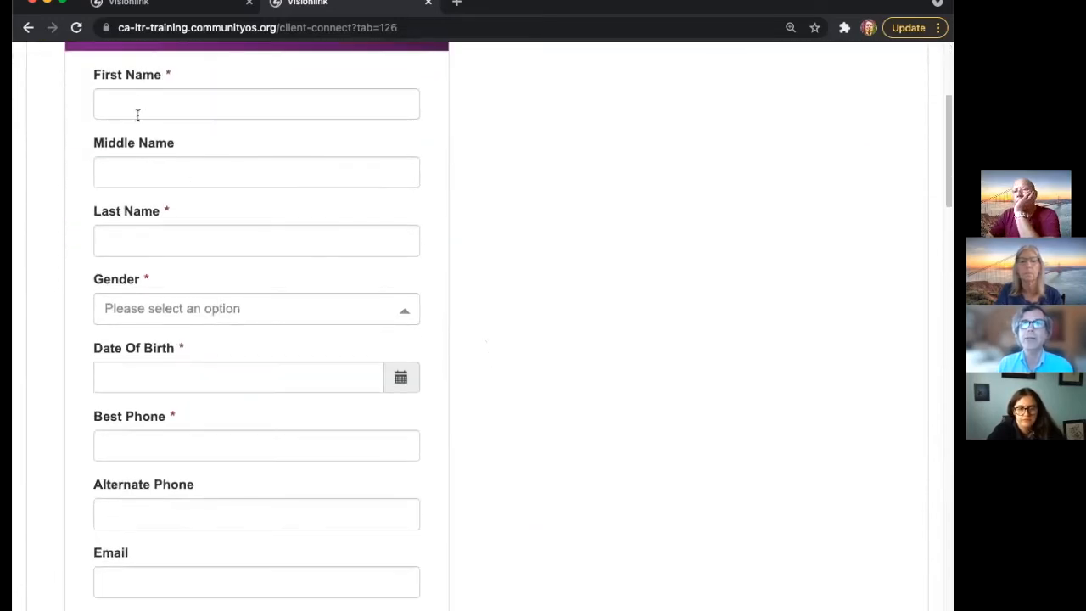
double_click(169, 77)
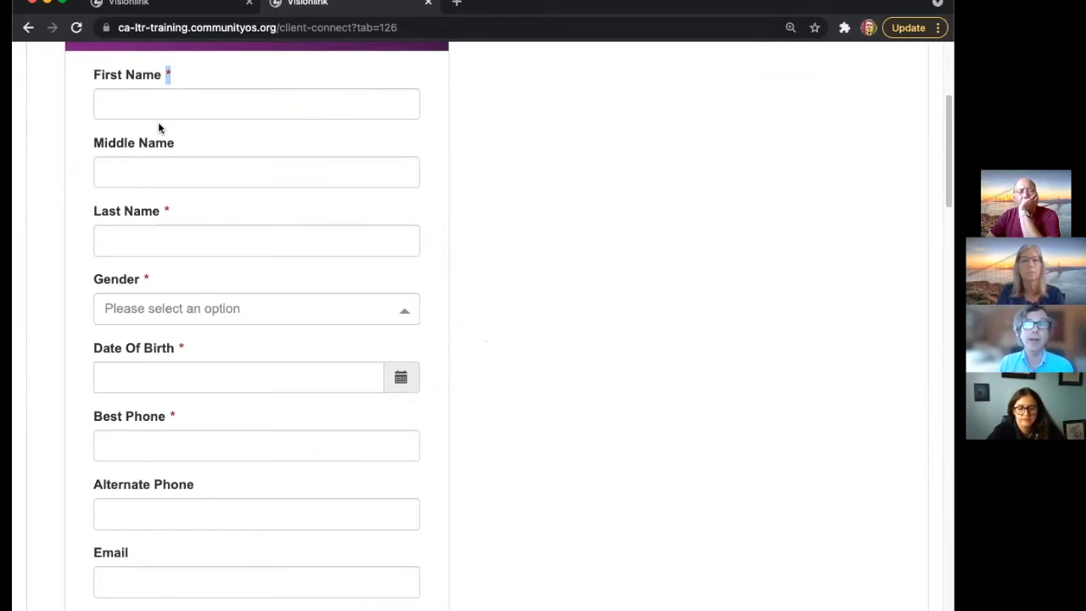
scroll(245, 300, "down", 5)
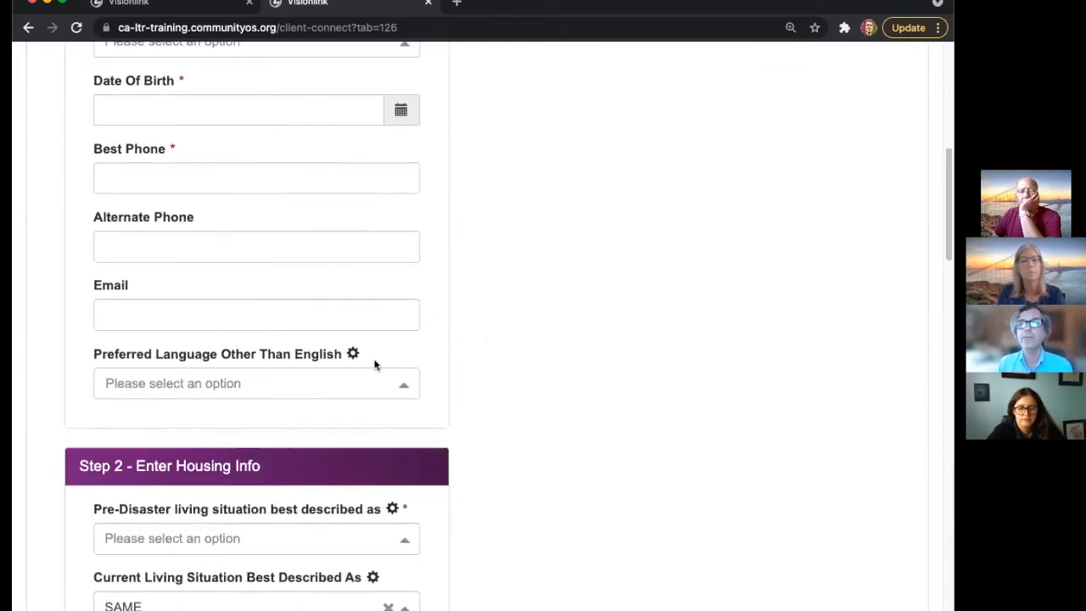
left_click(367, 380)
scroll(510, 293, "down", 6)
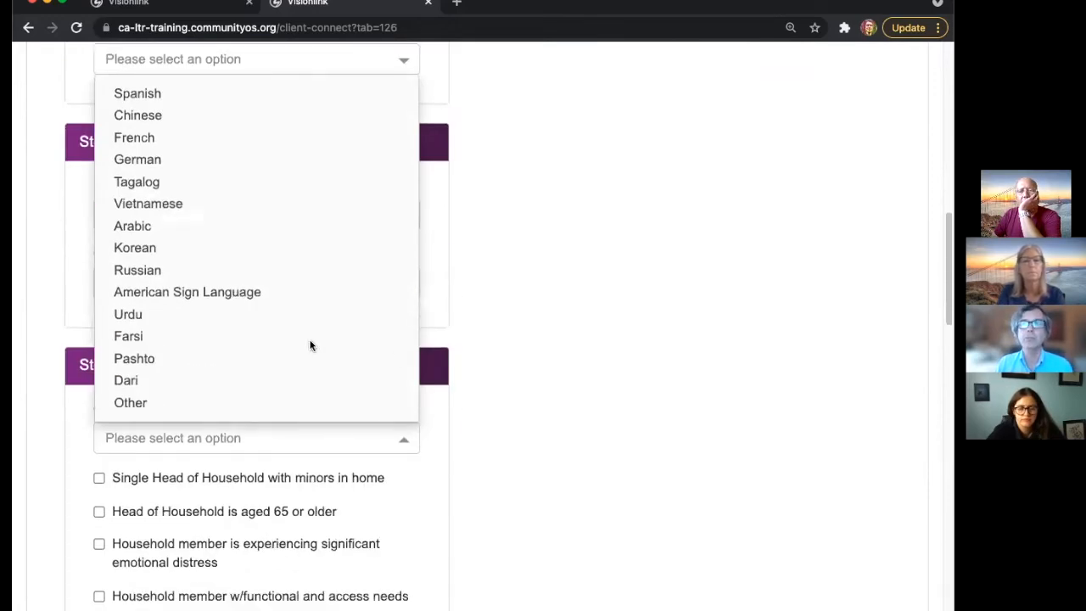
left_click(266, 402)
left_click(505, 202)
scroll(518, 203, "up", 3)
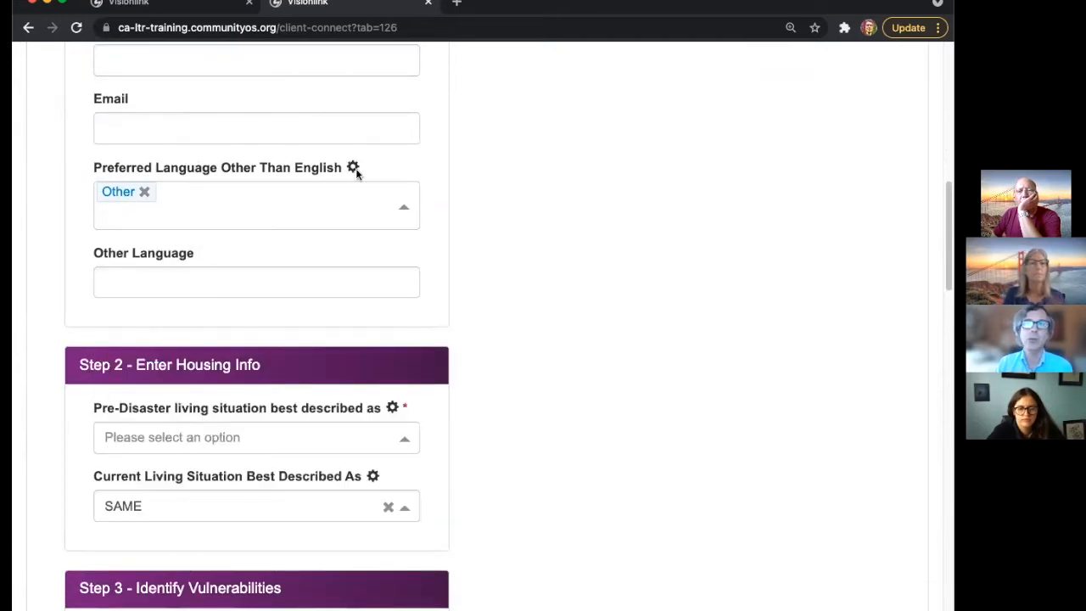
left_click(146, 193)
left_click(146, 193)
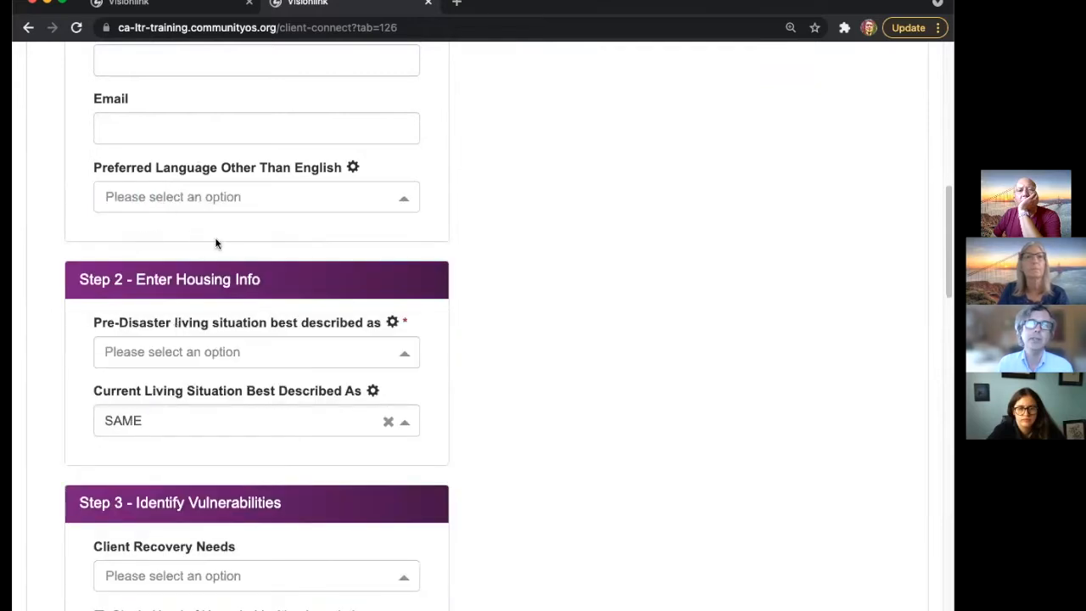
left_click(220, 196)
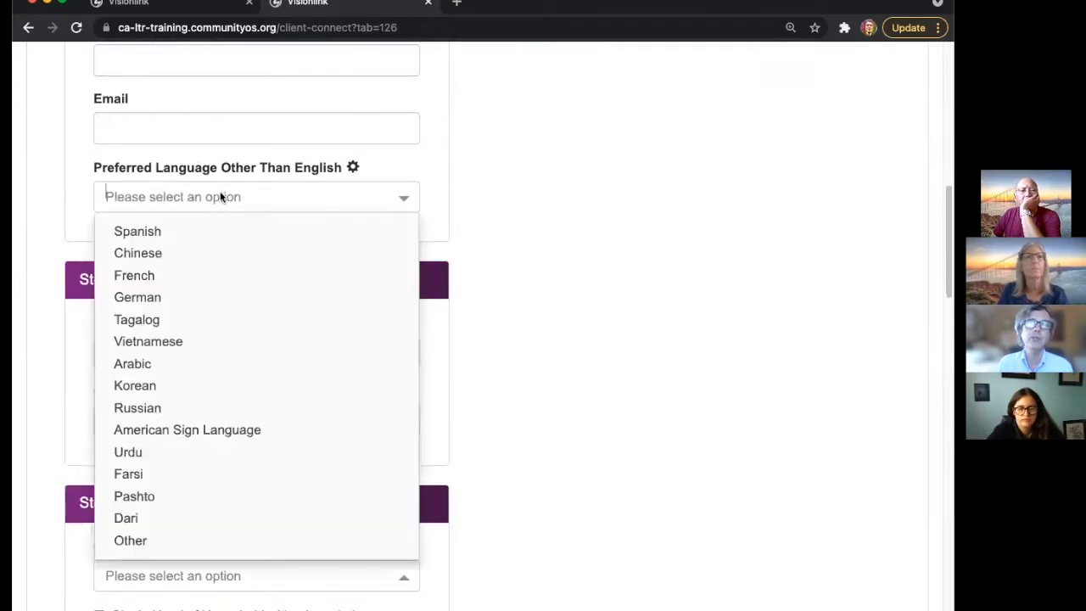
left_click(212, 241)
left_click(659, 194)
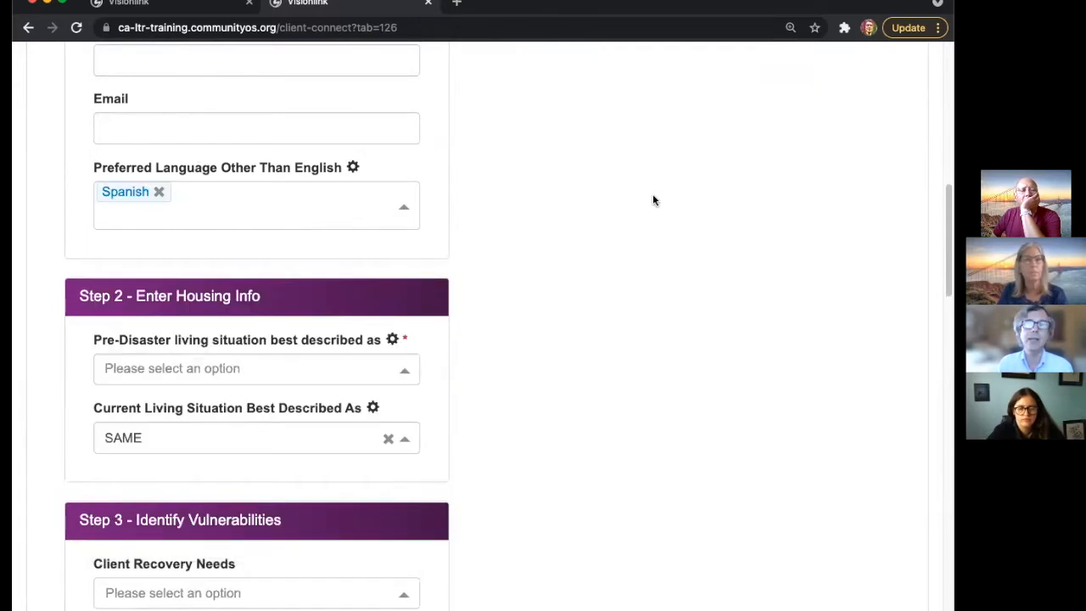
left_click(159, 192)
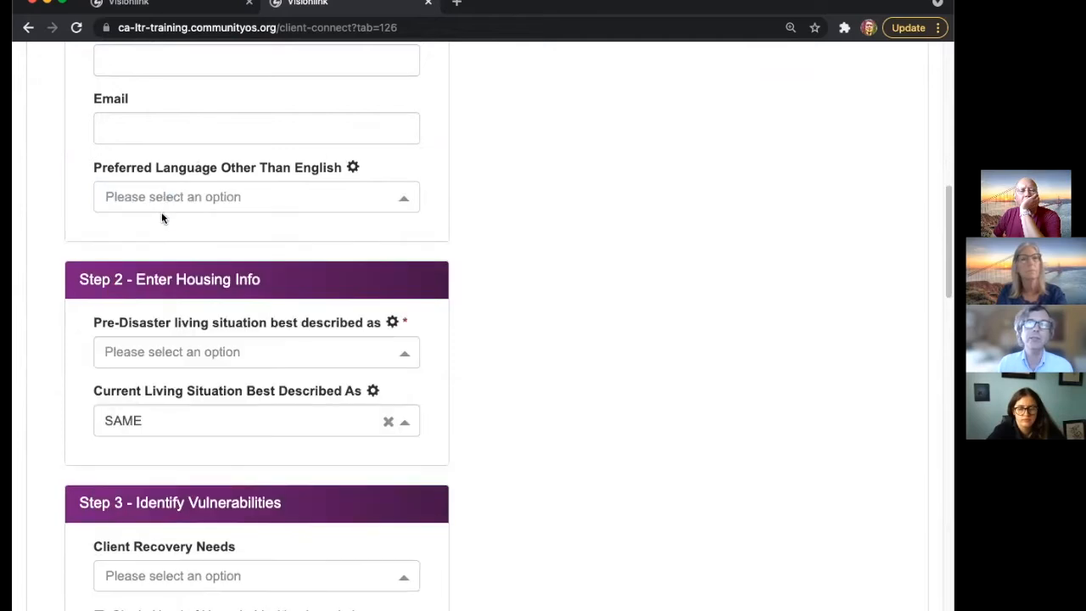
left_click(163, 204)
left_click(161, 539)
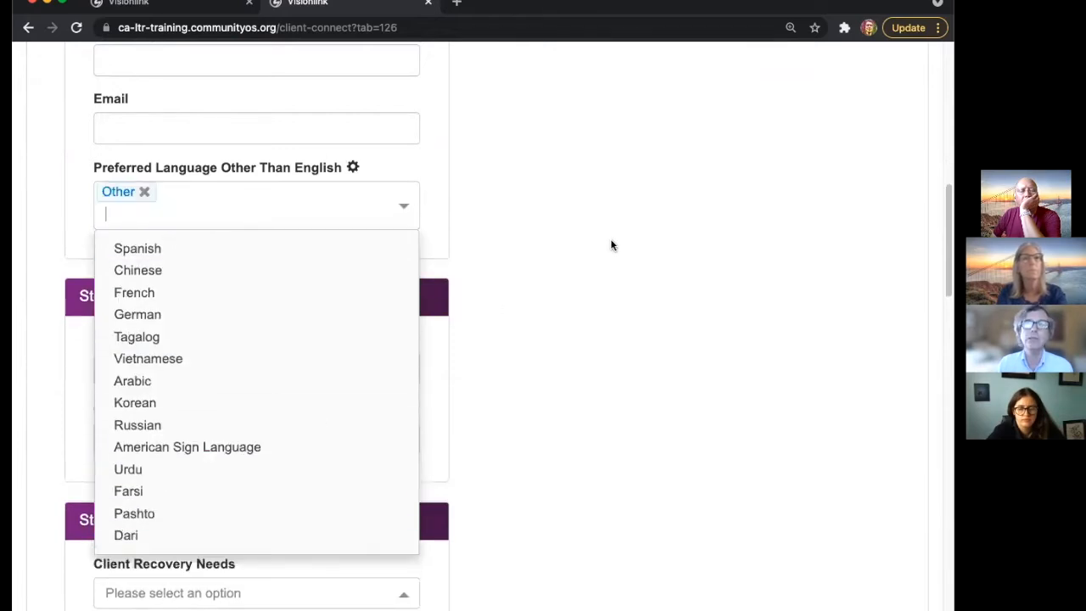
left_click(369, 226)
left_click(144, 192)
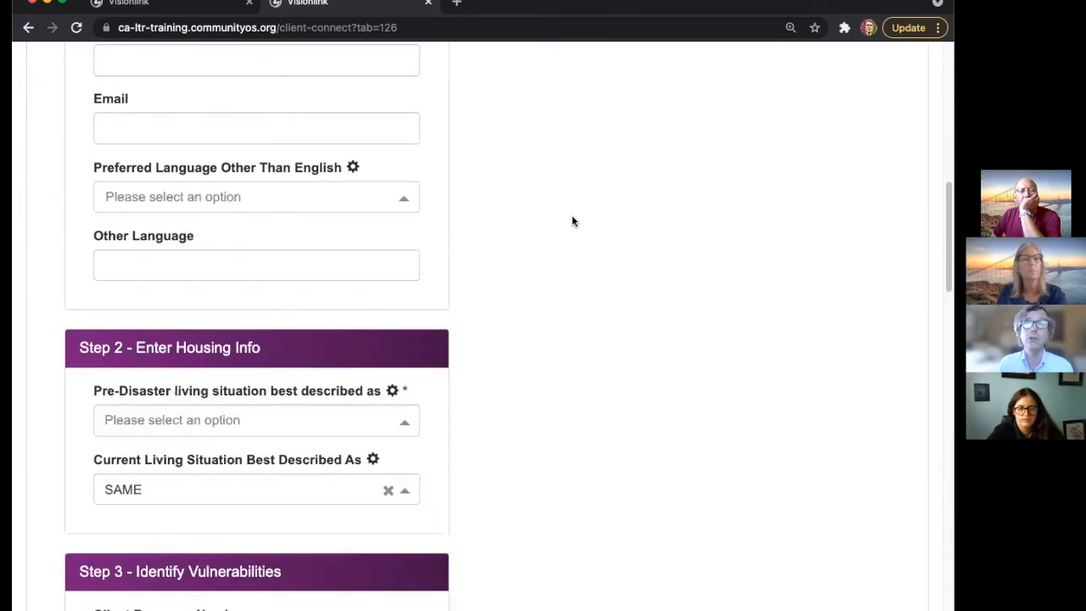
scroll(574, 224, "down", 5)
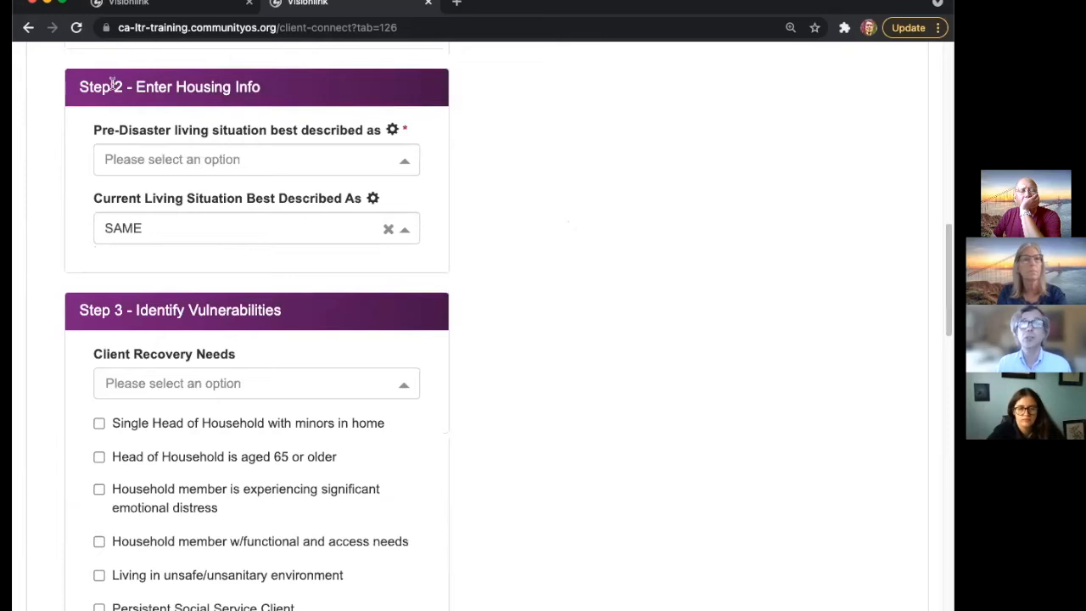
- Collapse Steps 1 through 6 of the client interview form
scroll(331, 193, "up", 15)
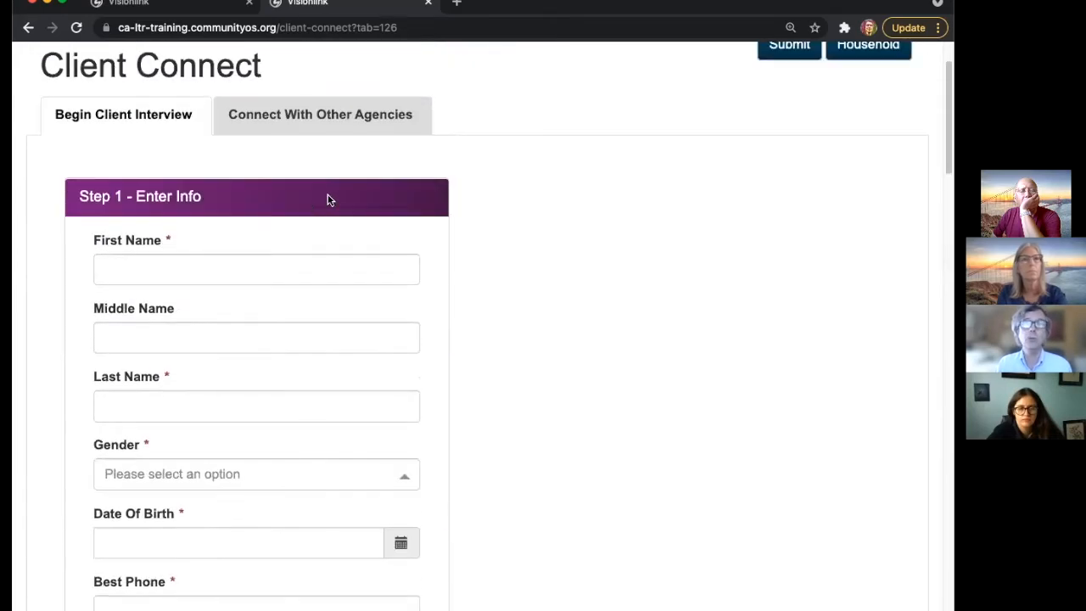
left_click(200, 222)
left_click(225, 286)
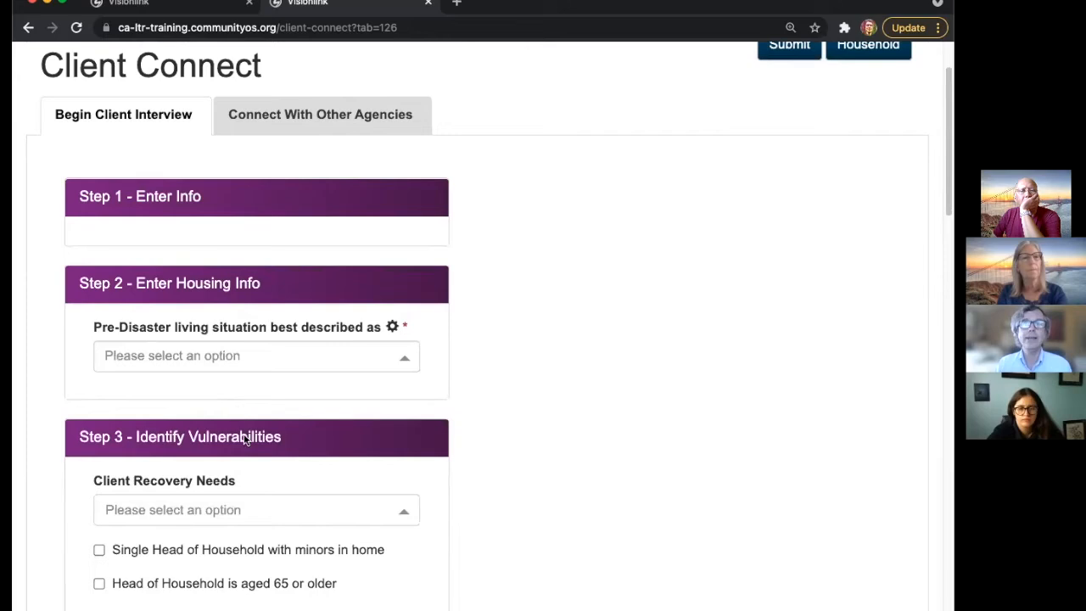
left_click(242, 379)
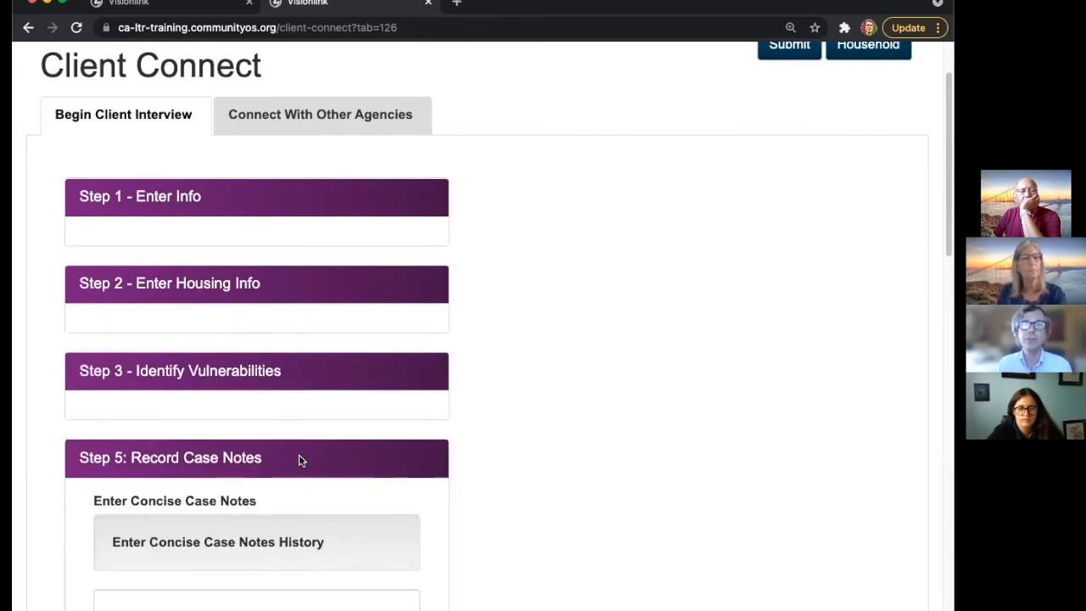
left_click(363, 450)
scroll(360, 437, "down", 2)
left_click(381, 443)
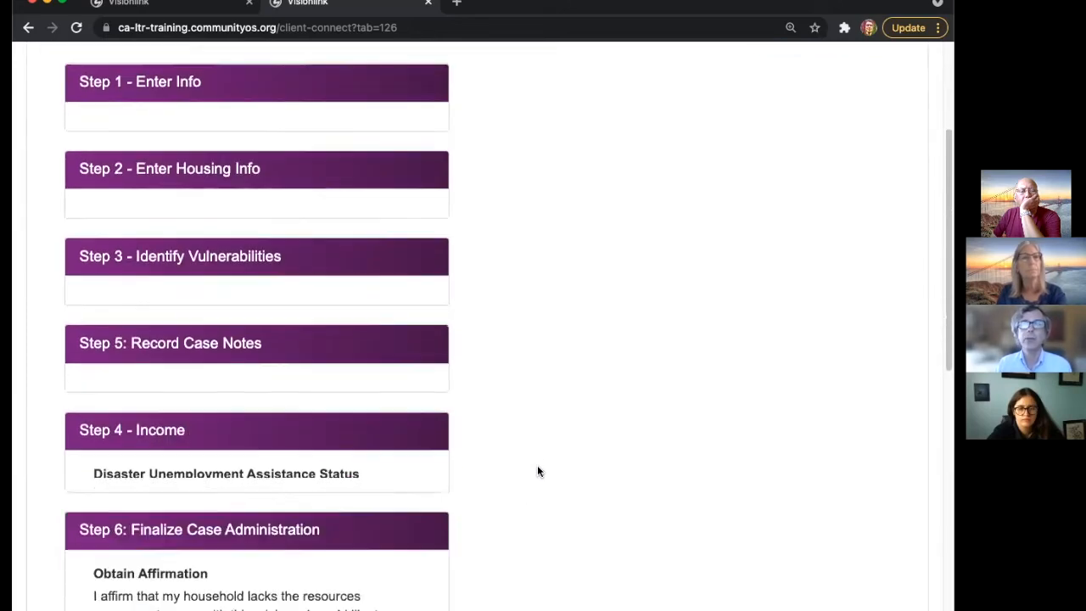
scroll(484, 475, "down", 1)
left_click(431, 485)
scroll(551, 422, "down", 1)
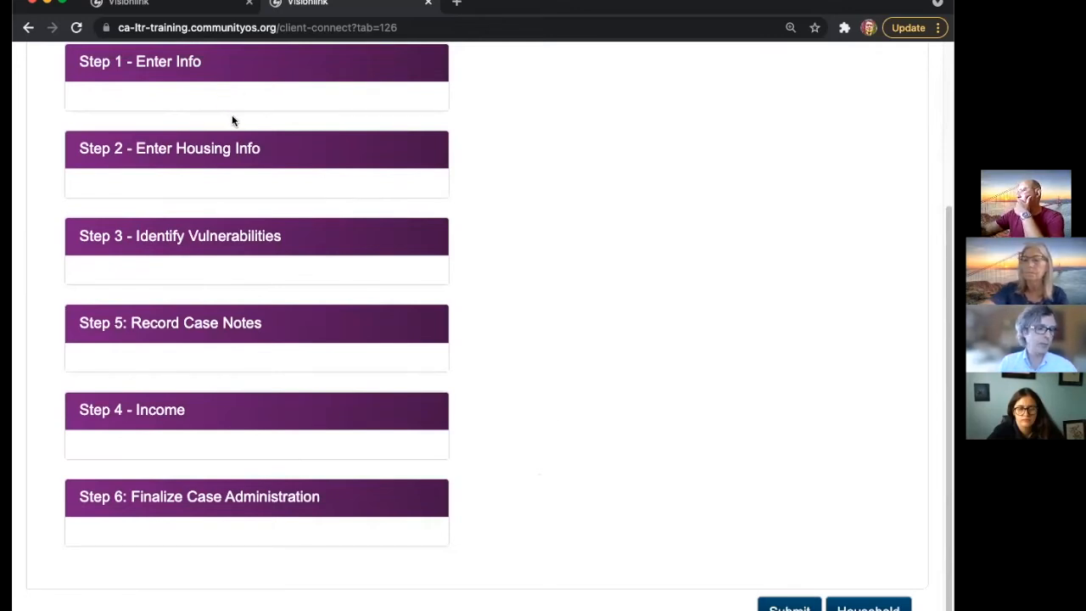
- Scroll back up and re-expand Step 1 - Enter Info
scroll(295, 343, "up", 3)
scroll(287, 257, "up", 2)
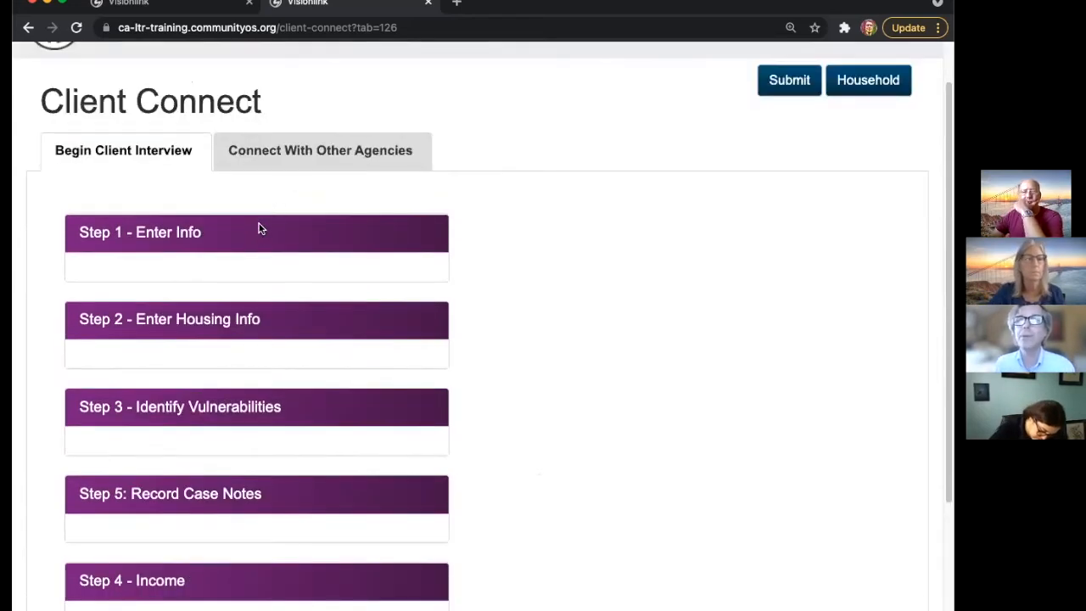
left_click(256, 231)
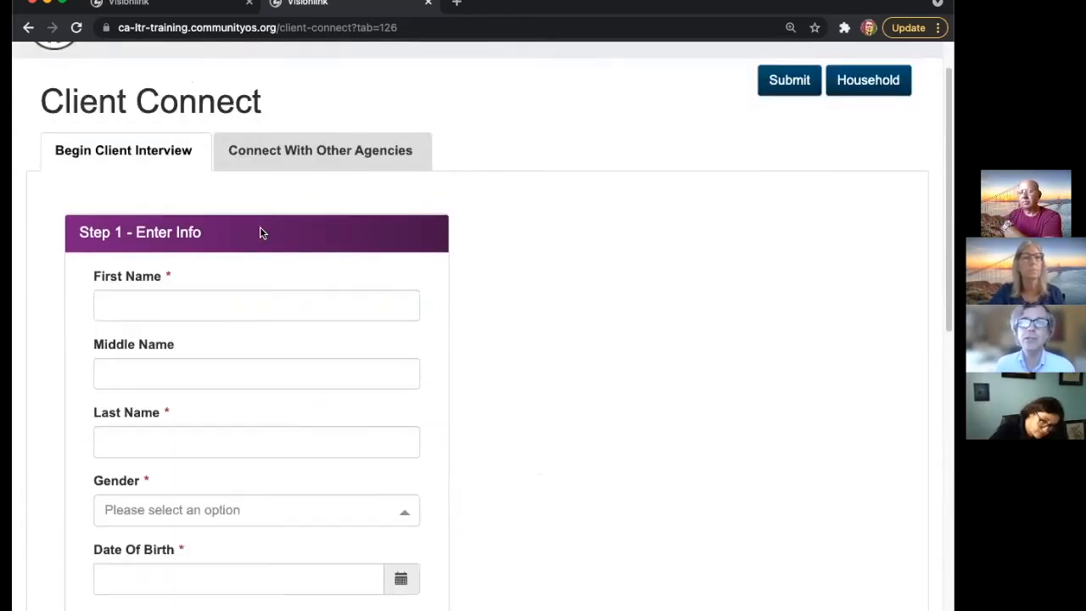
- Enter the client's first and last name and choose Female as the gender
scroll(499, 283, "down", 3)
left_click(178, 151)
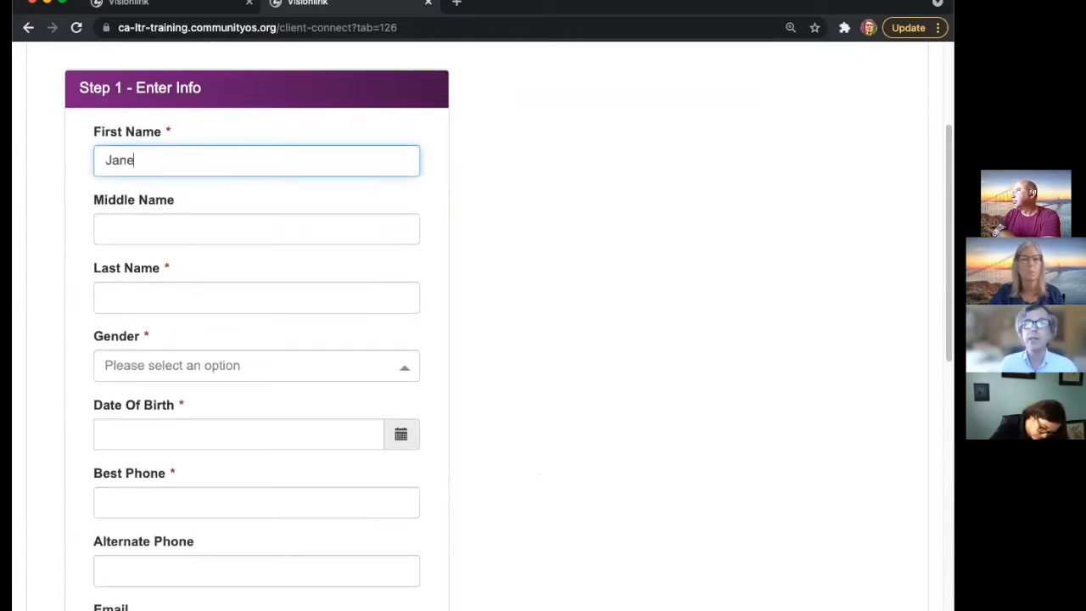
left_click(113, 299)
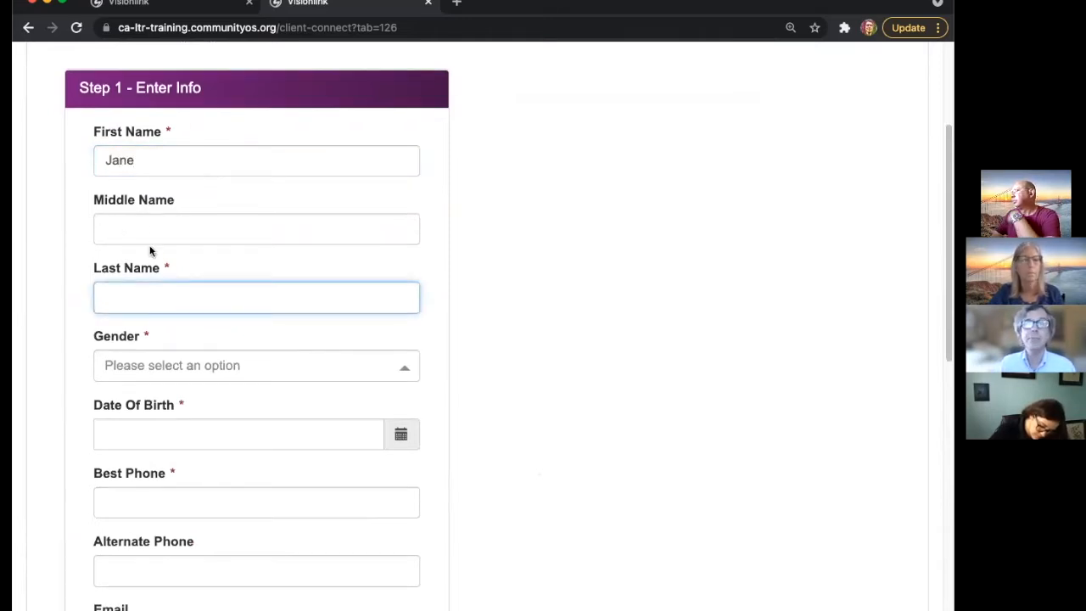
type("McQueen")
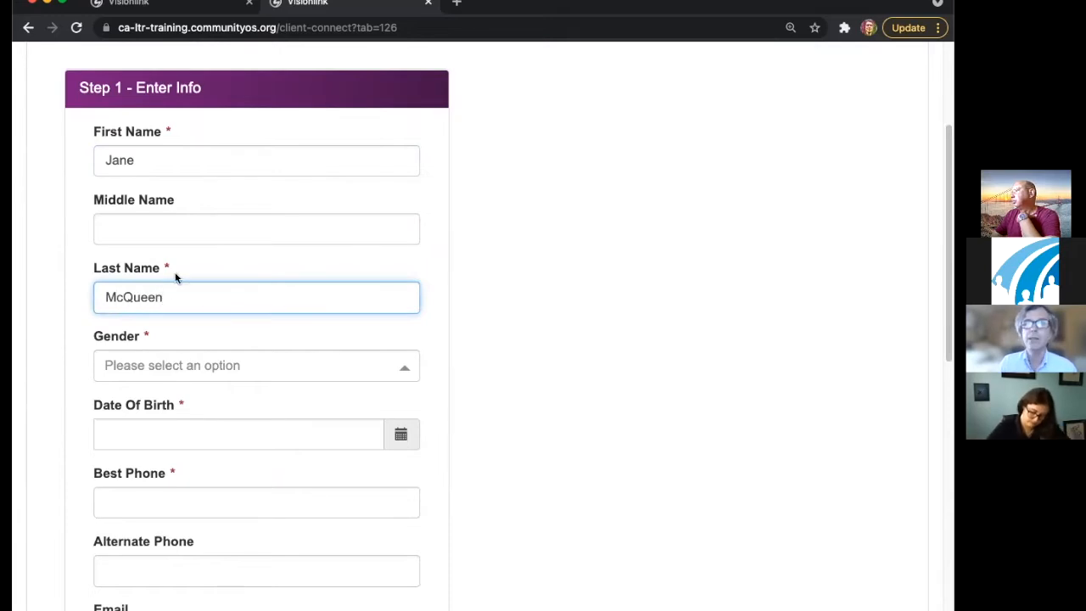
left_click(173, 373)
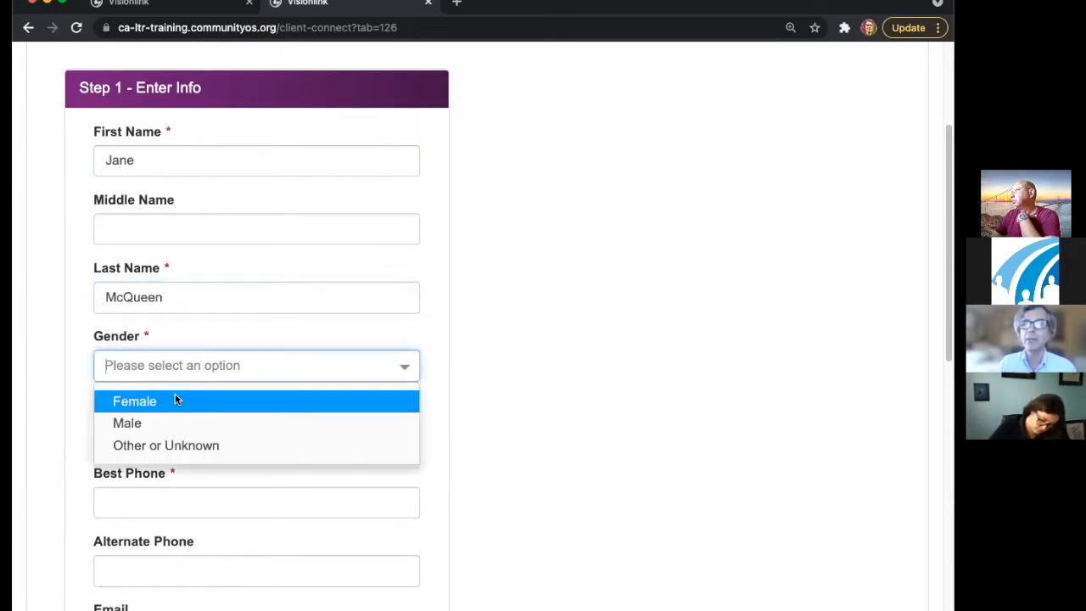
left_click(176, 400)
scroll(526, 326, "down", 3)
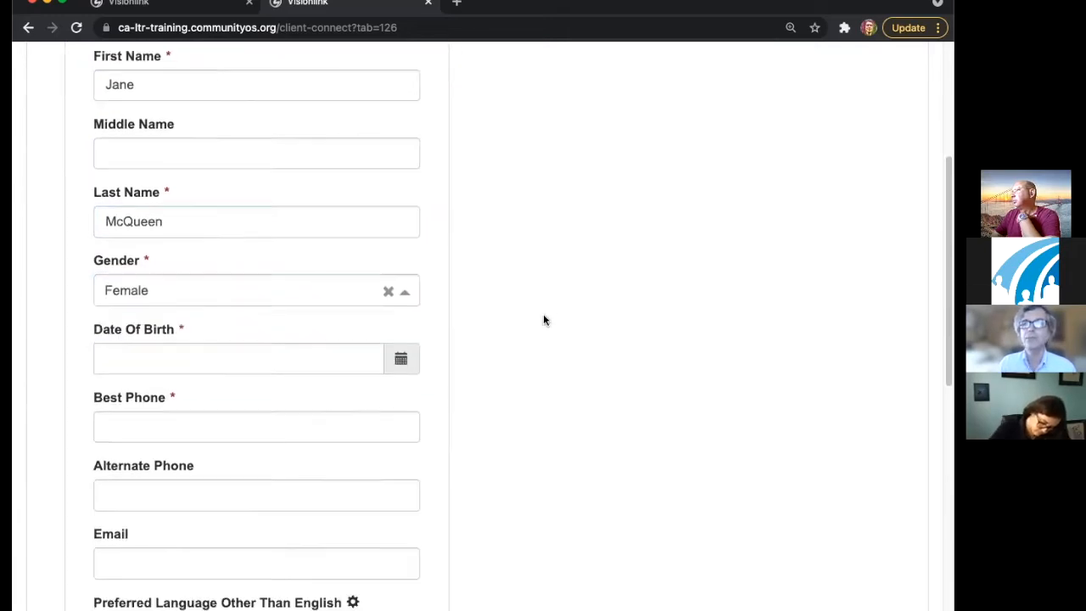
left_click(212, 339)
- Pick 07/12/1989 in the Date Of Birth calendar, then clear it
scroll(245, 214, "up", 1)
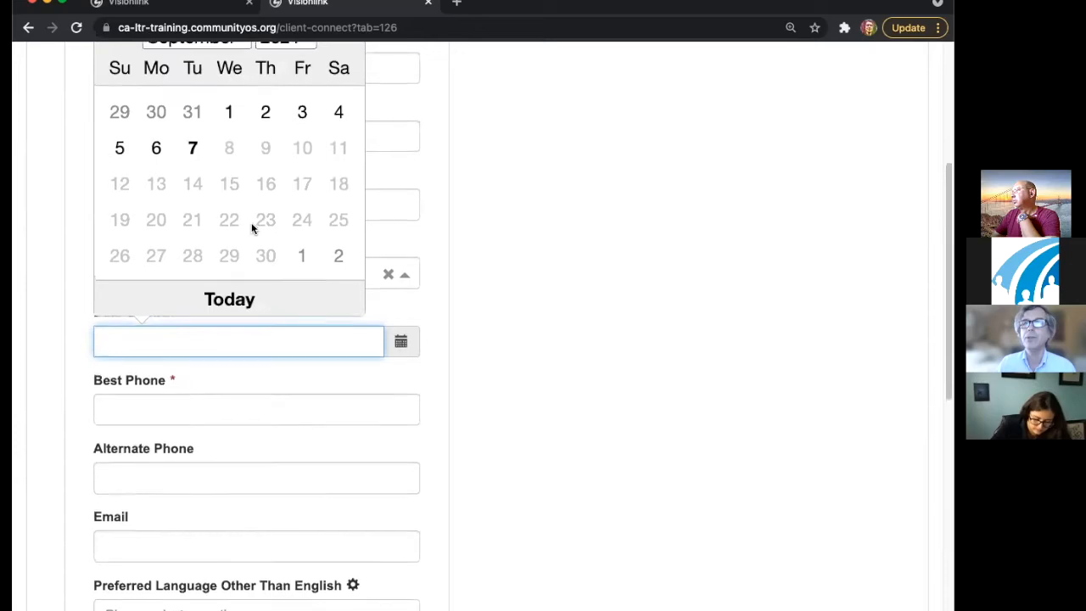
scroll(298, 220, "up", 1)
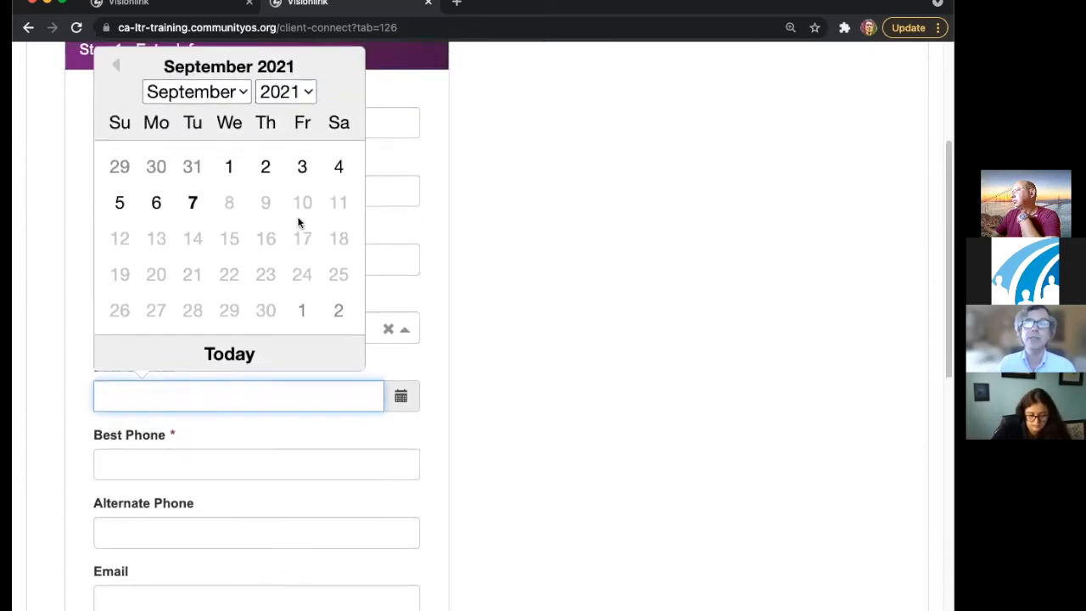
left_click(284, 92)
scroll(284, 89, "up", 5)
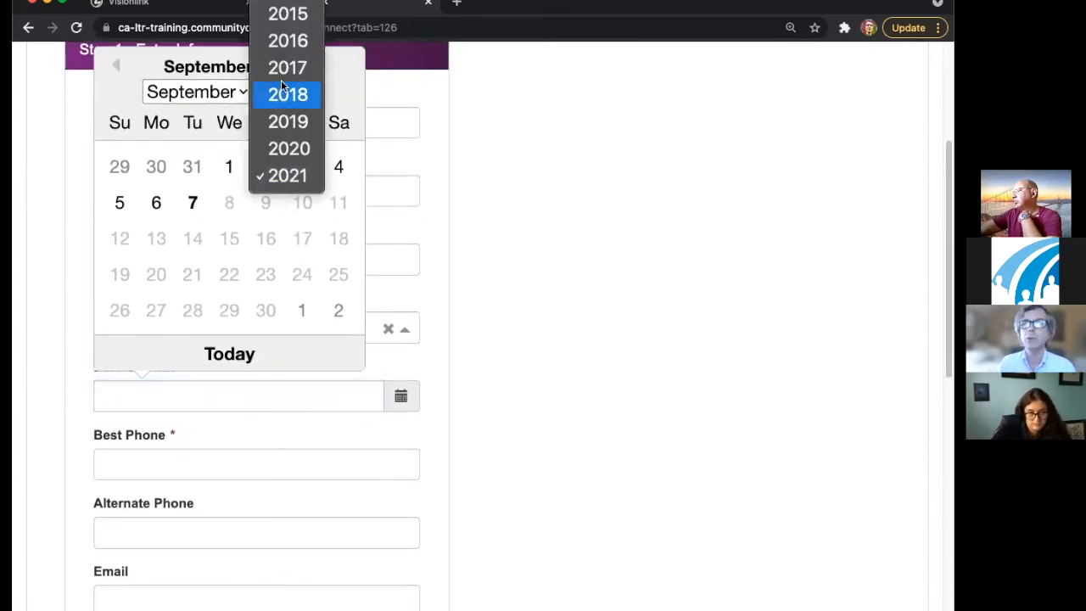
scroll(282, 76, "up", 10)
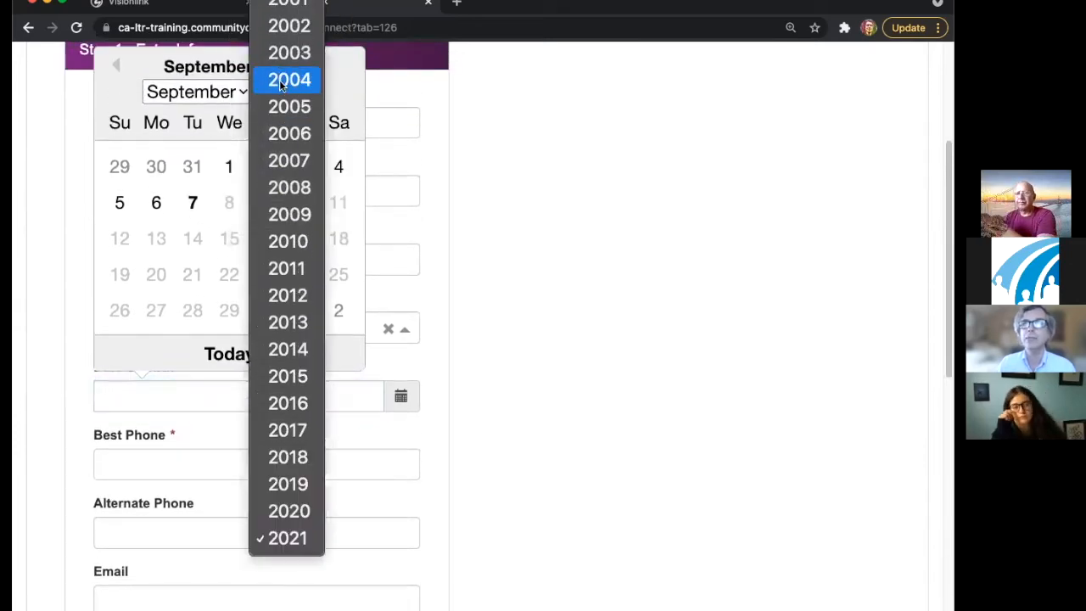
left_click(283, 56)
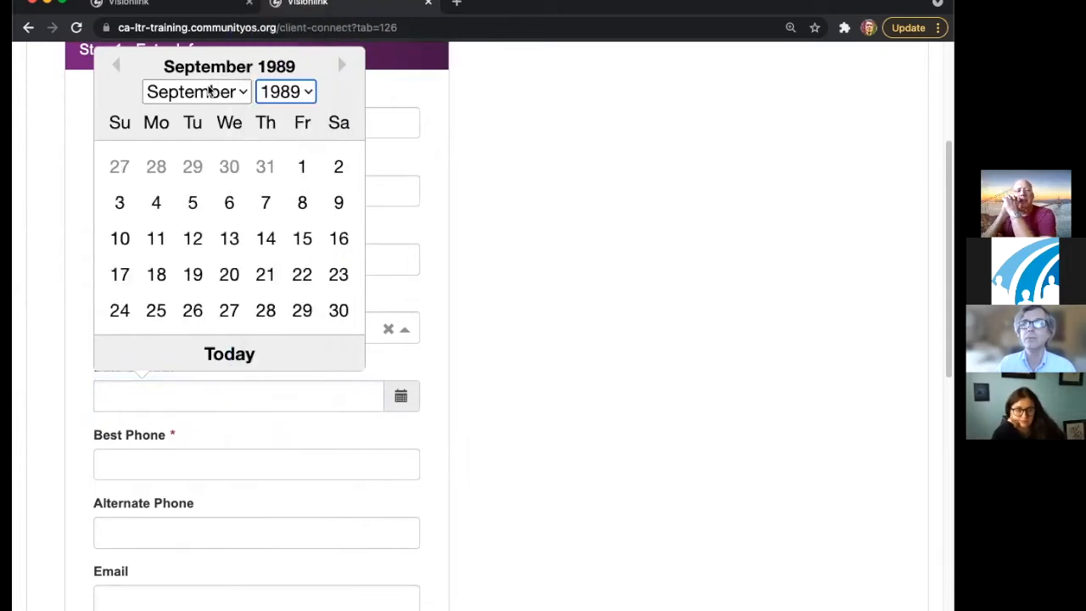
left_click(211, 90)
left_click(188, 41)
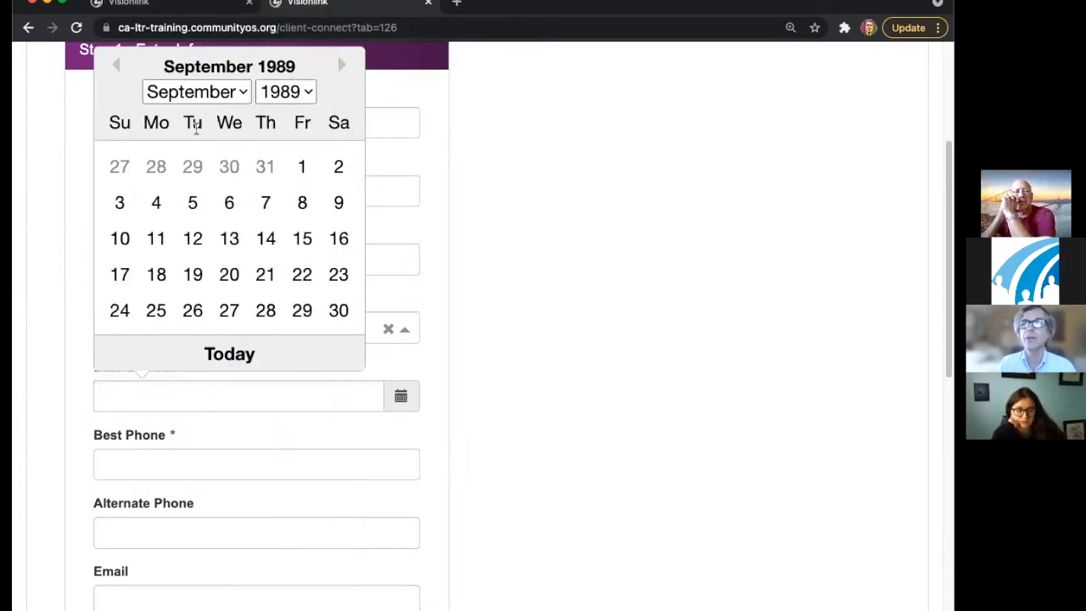
left_click(229, 238)
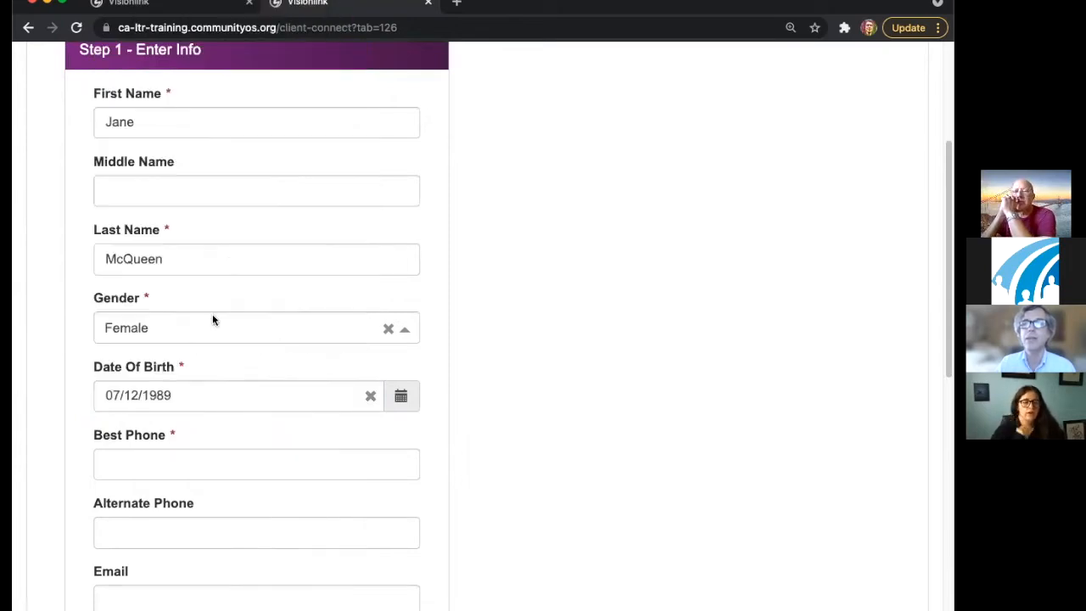
left_click(370, 396)
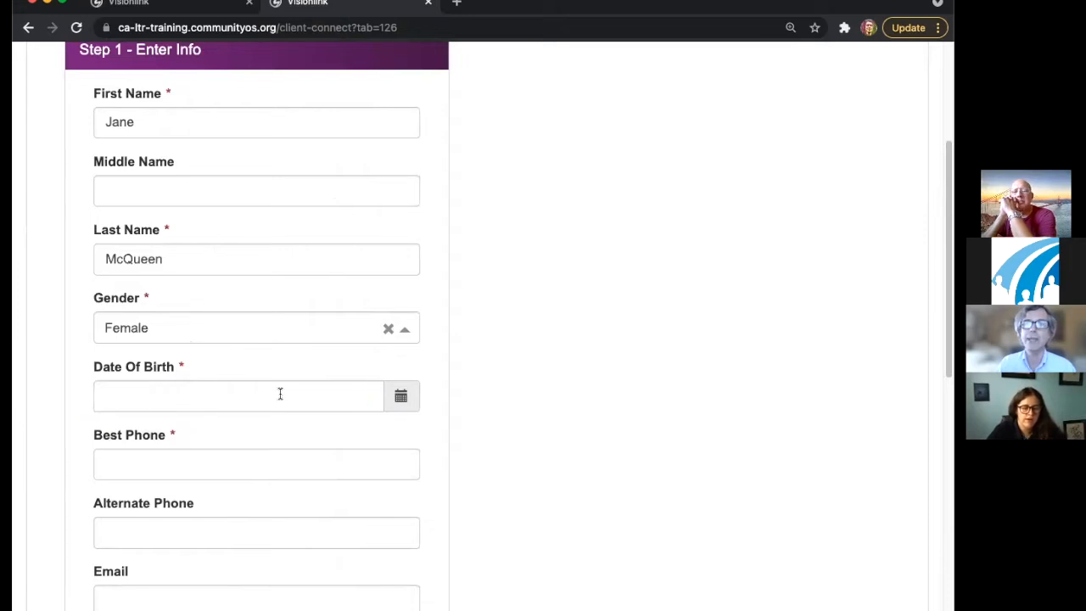
- Reselect the date of birth as June 15, 2012 from the calendar
left_click(279, 393)
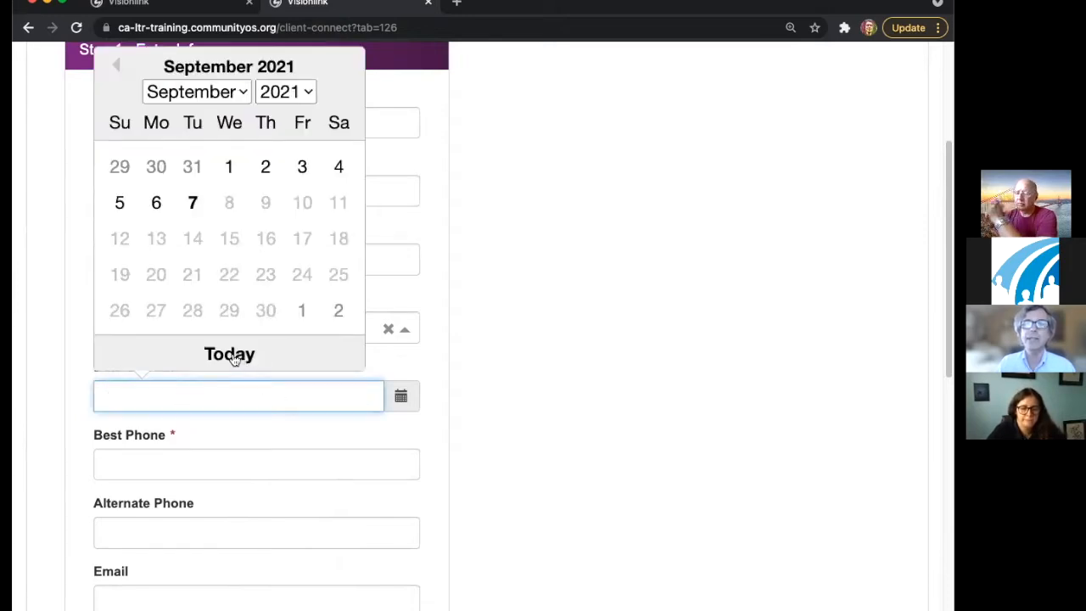
left_click(271, 92)
scroll(286, 93, "up", 10)
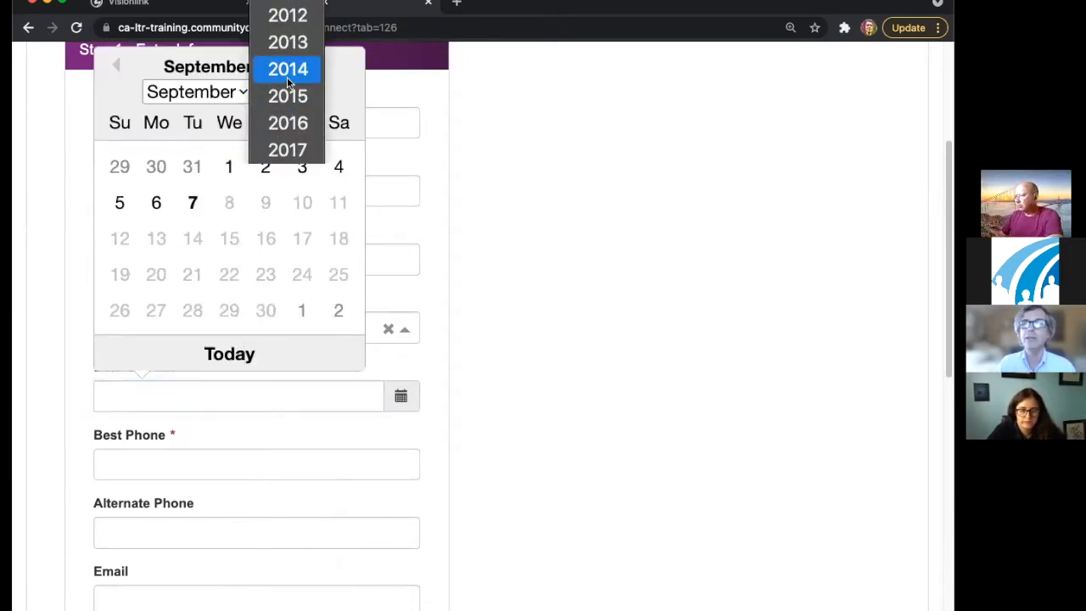
left_click(291, 260)
left_click(192, 98)
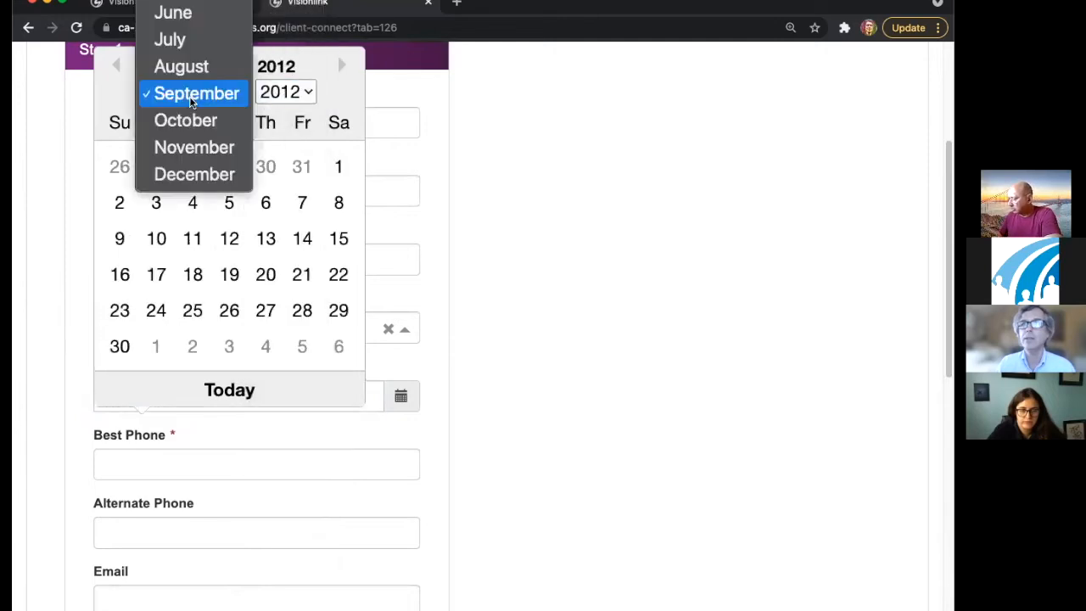
left_click(191, 13)
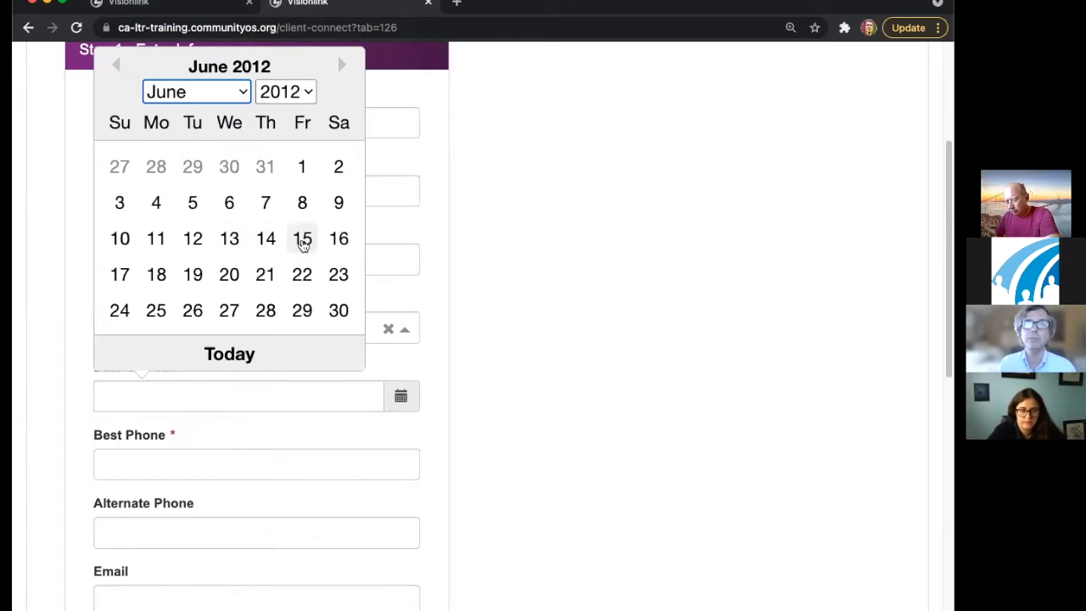
left_click(303, 244)
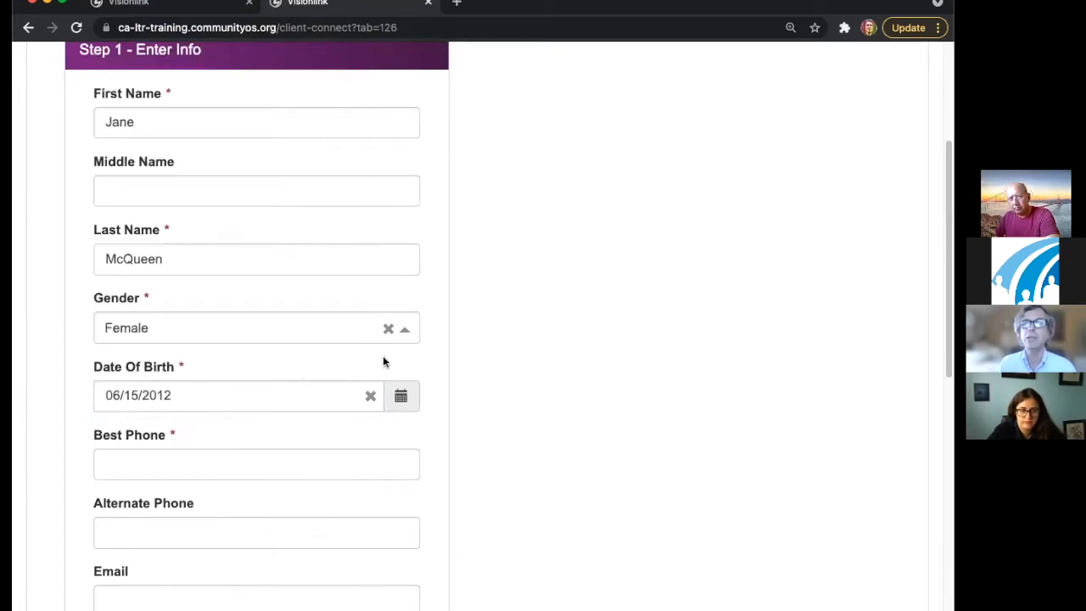
left_click(191, 402)
left_click_drag(192, 402, 90, 398)
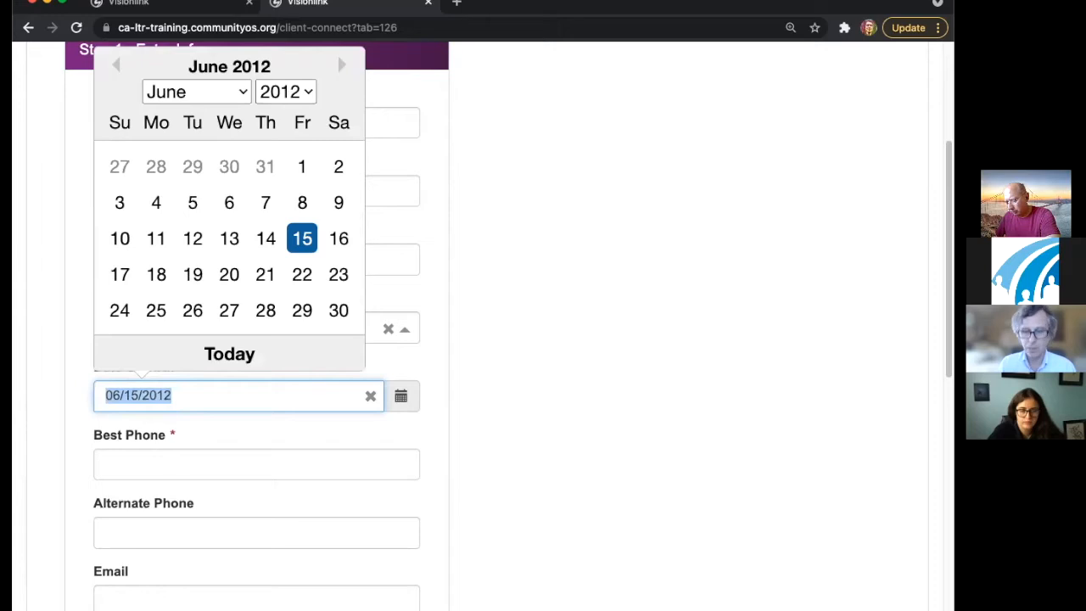
key("BackSpace")
type("06/1")
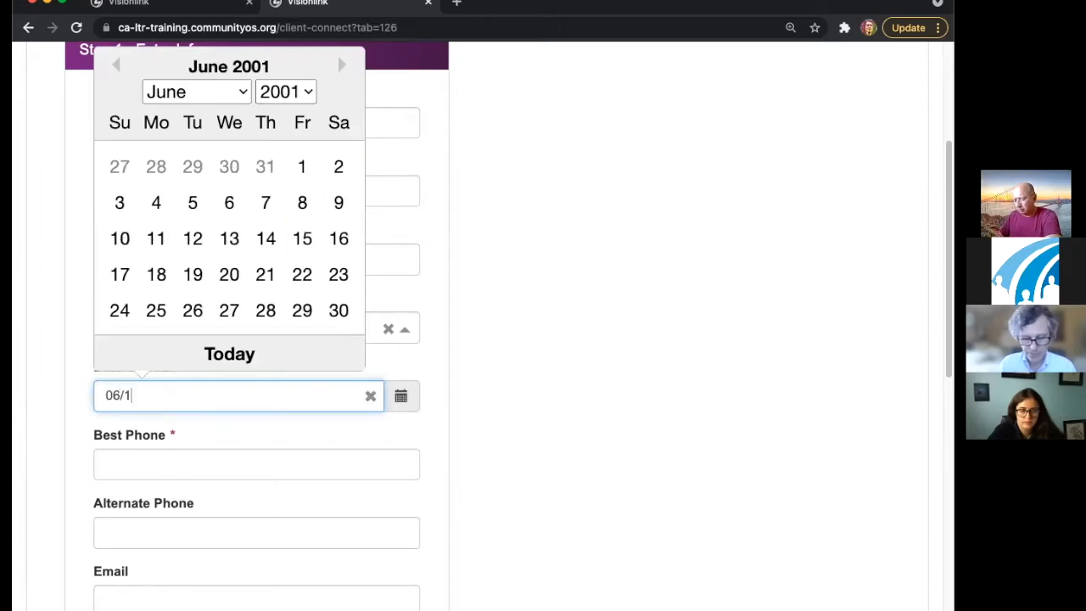
type("5/2012")
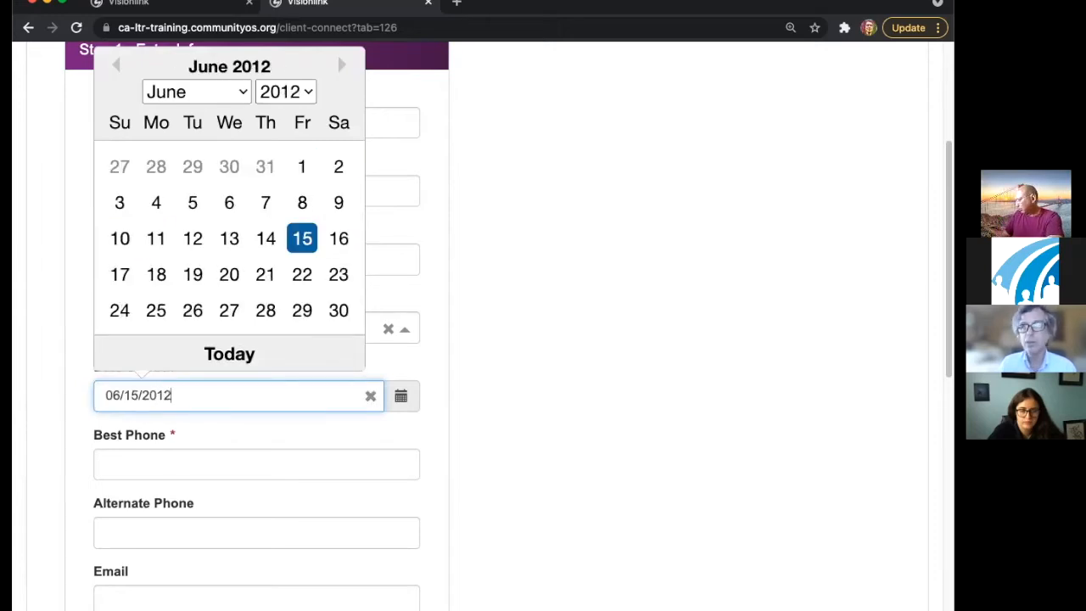
key("Tab")
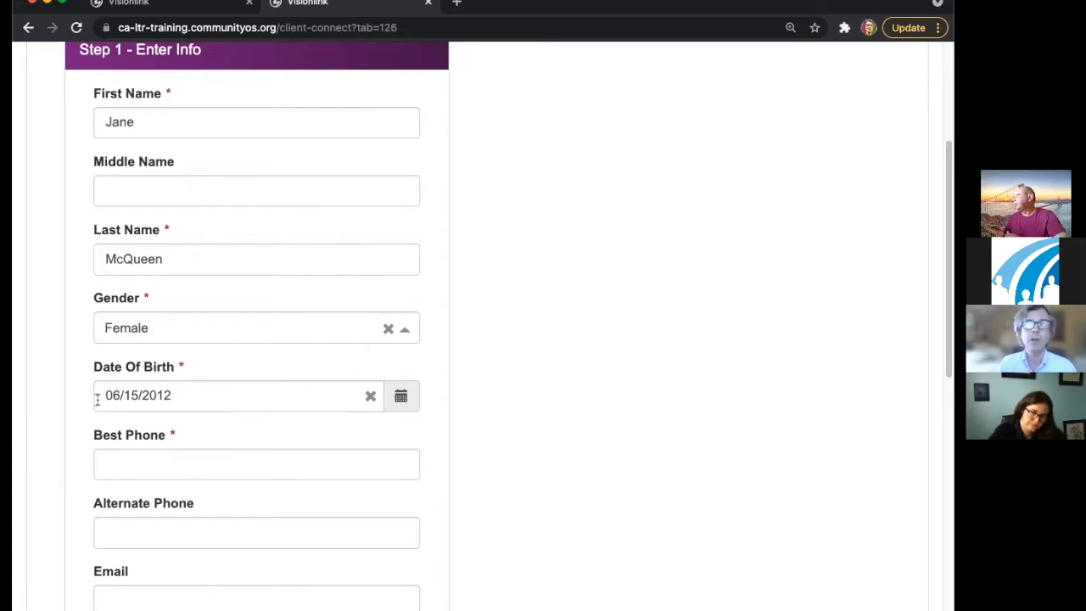
- Focus the empty Best Phone field so it gets flagged required, then clear the date of birth
scroll(477, 413, "down", 3)
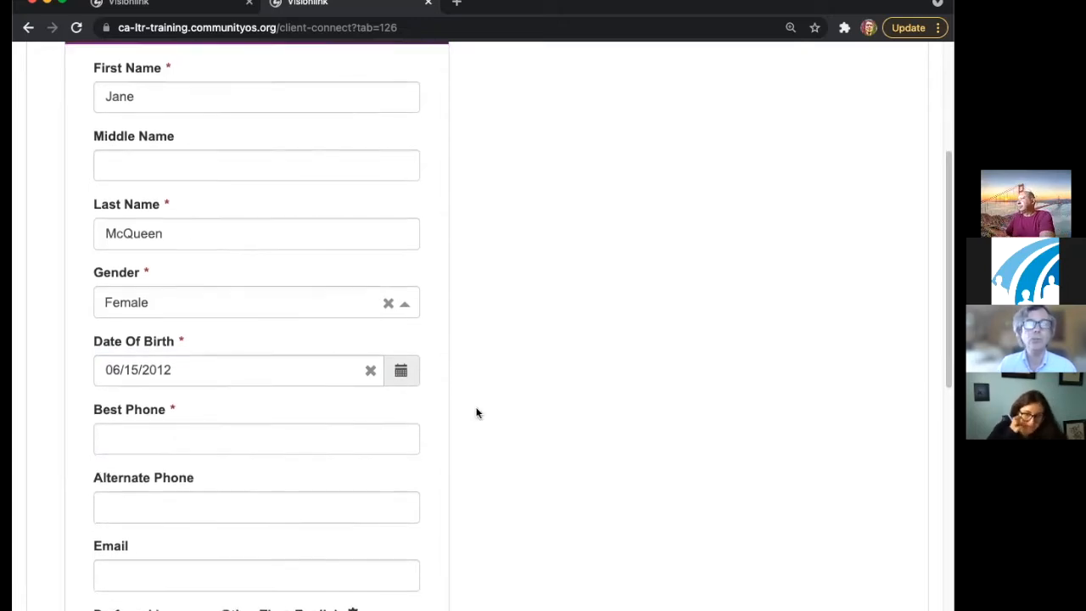
left_click(167, 328)
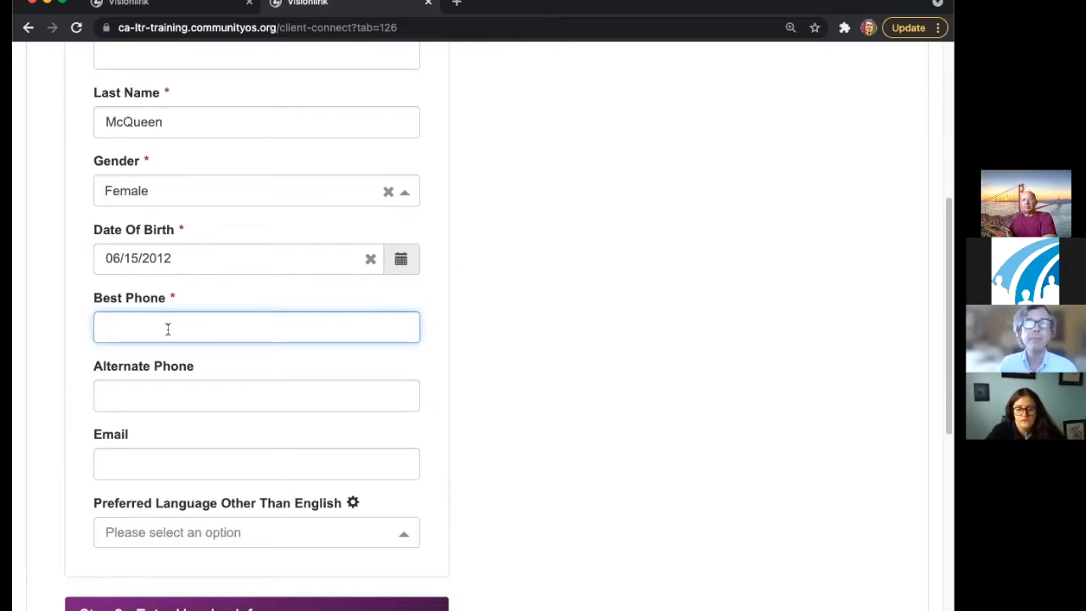
left_click(370, 263)
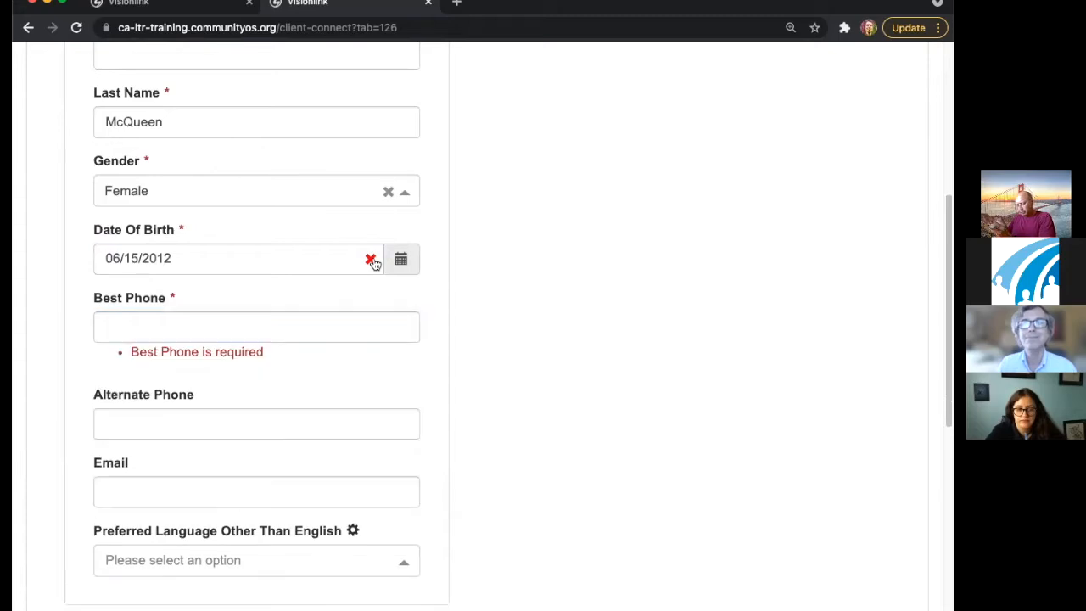
- Type 06/12/2012 as the date of birth, close the calendar, then clear it
left_click(289, 266)
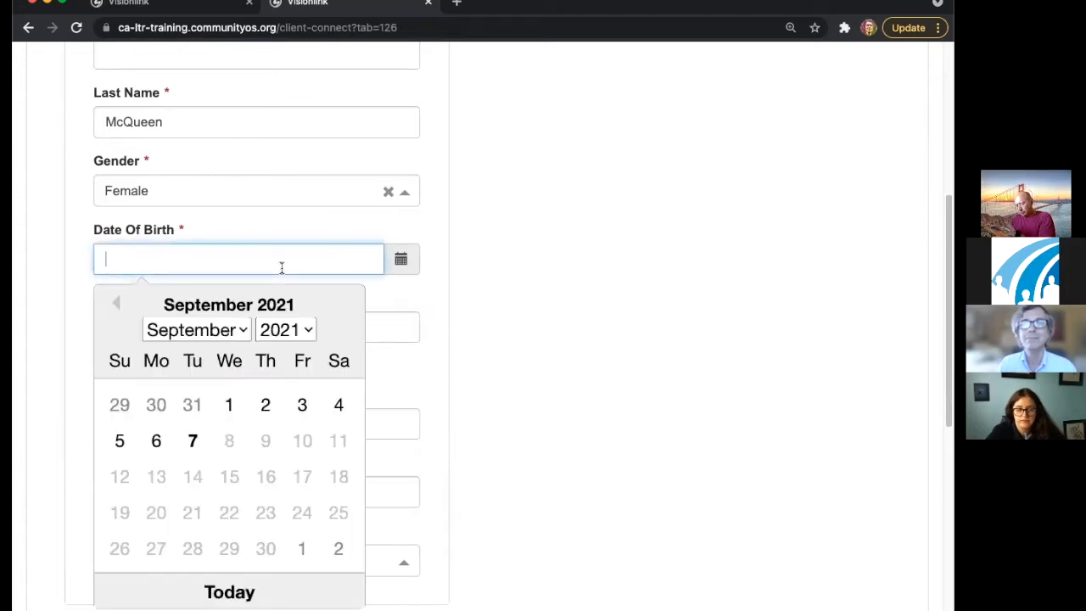
type("06/12")
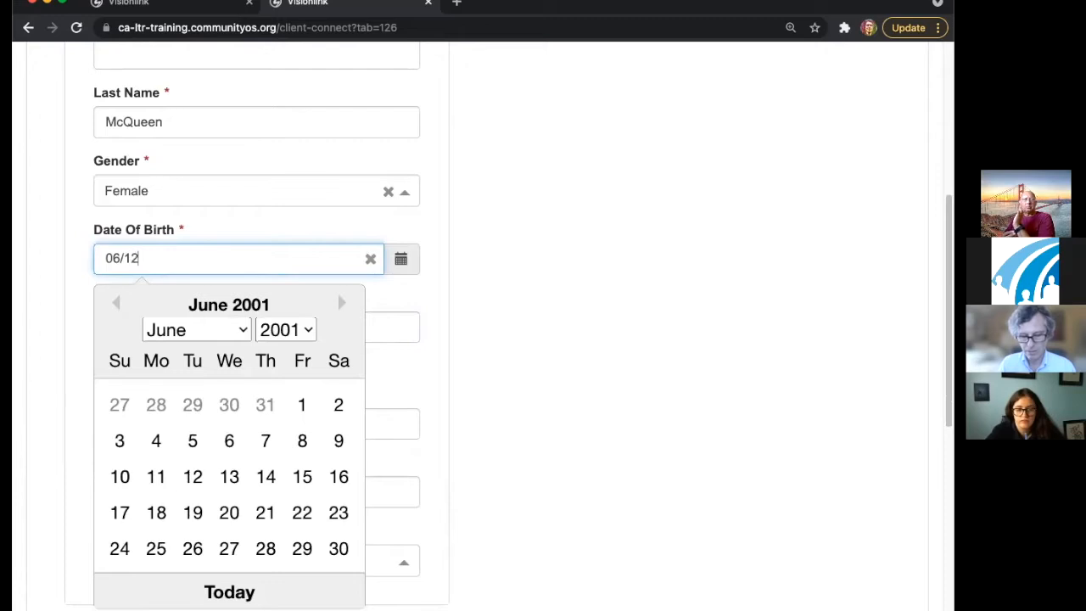
type("/2012")
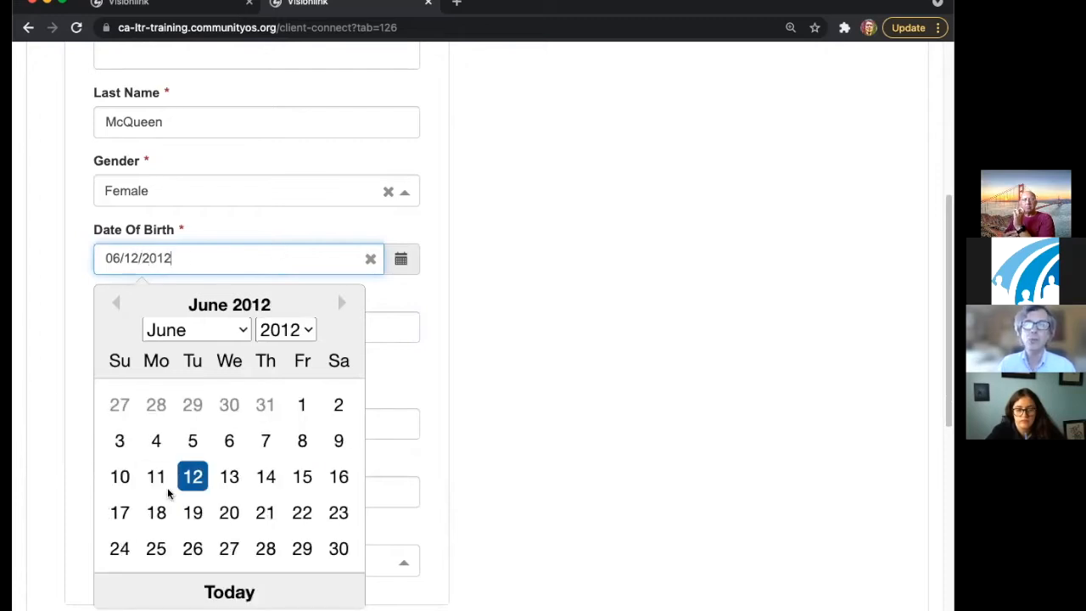
left_click(196, 474)
left_click_drag(110, 257, 175, 257)
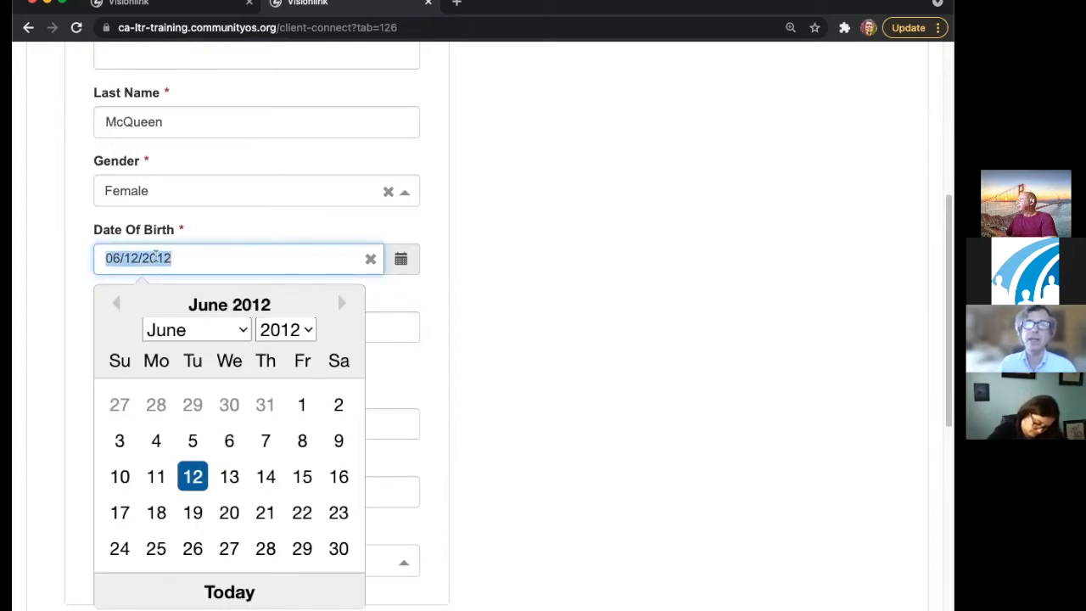
left_click(604, 227)
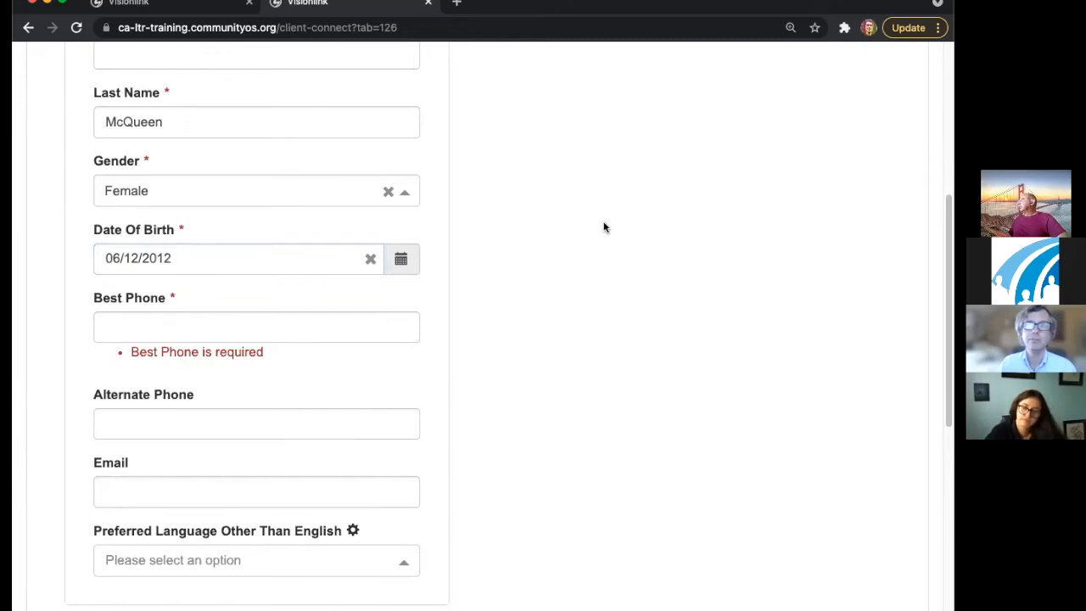
left_click(370, 259)
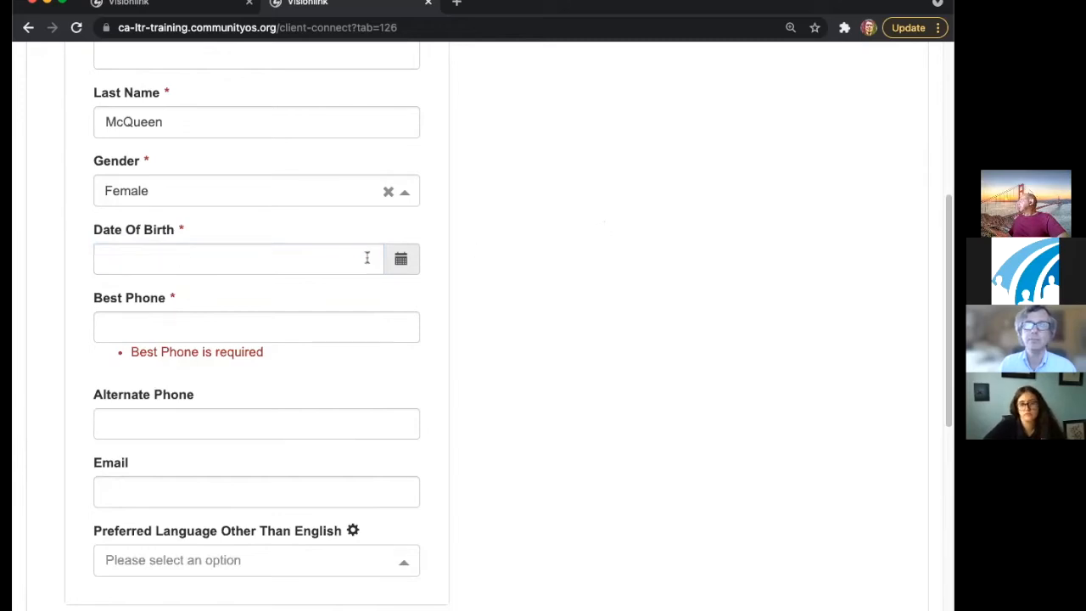
- Rework the date picker's month and year, trying June with 2012 and then 2014
left_click(397, 259)
left_click(297, 331)
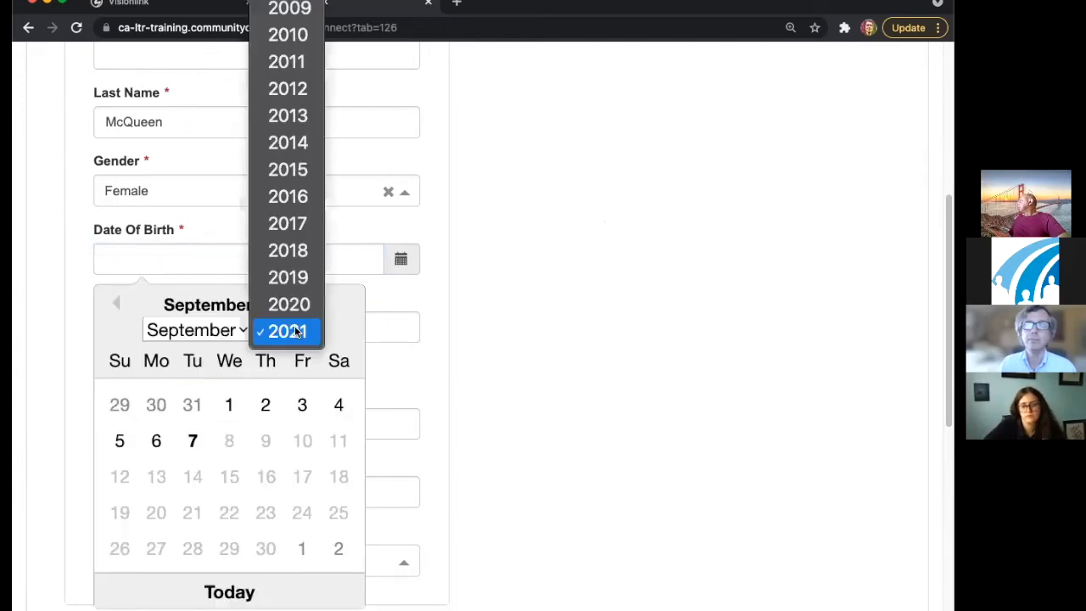
left_click(212, 330)
left_click(212, 330)
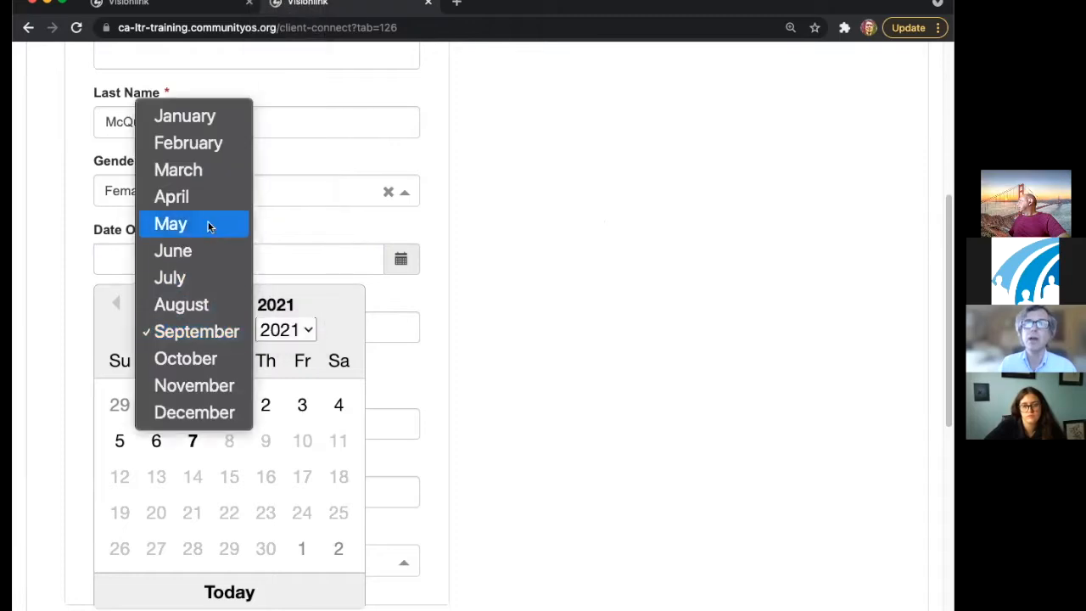
left_click(204, 252)
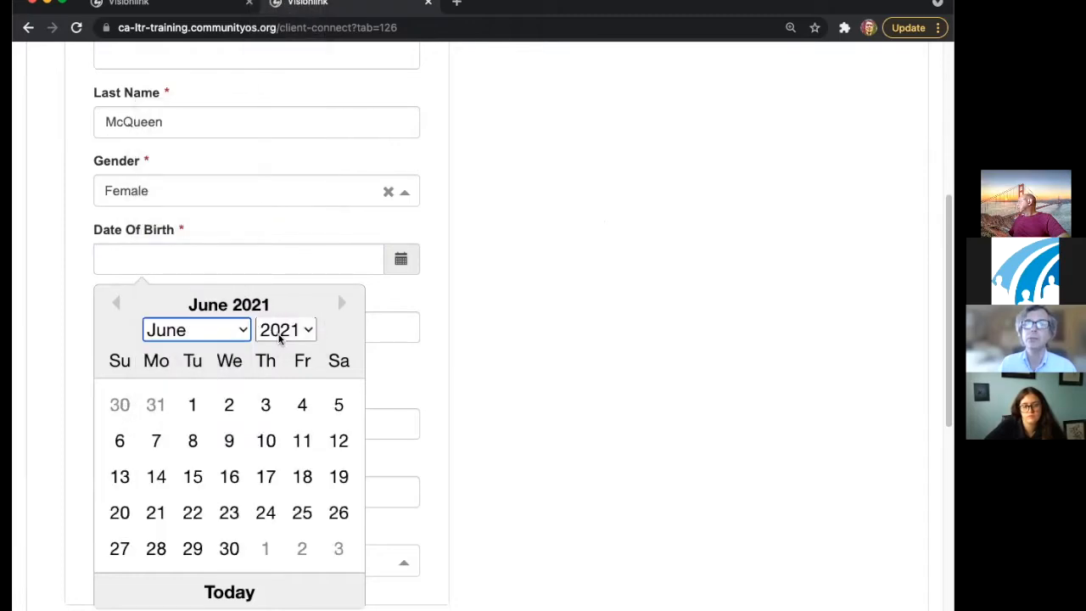
left_click(282, 331)
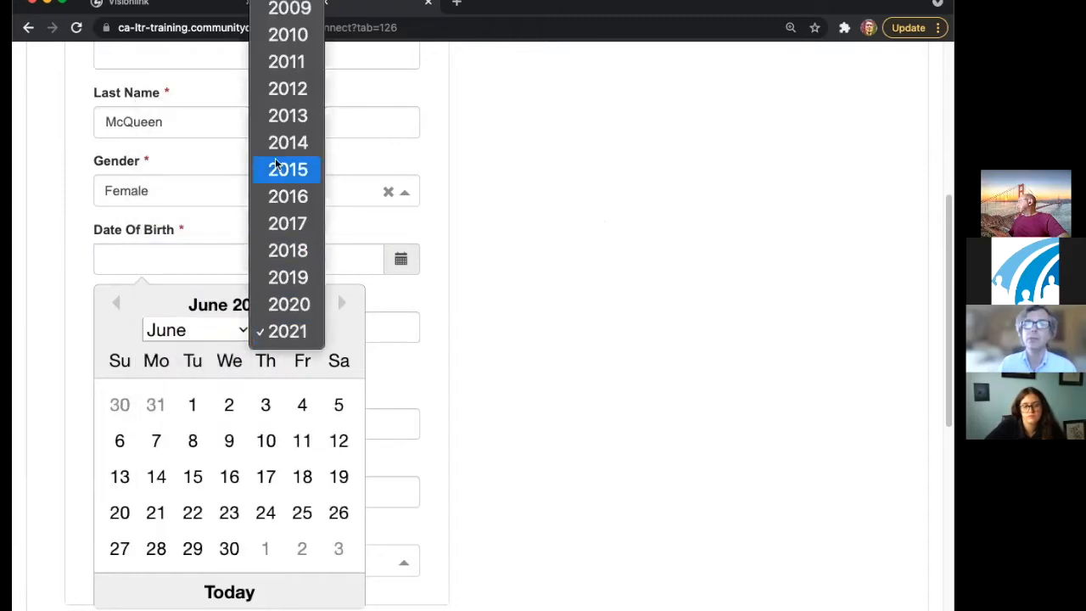
left_click(287, 88)
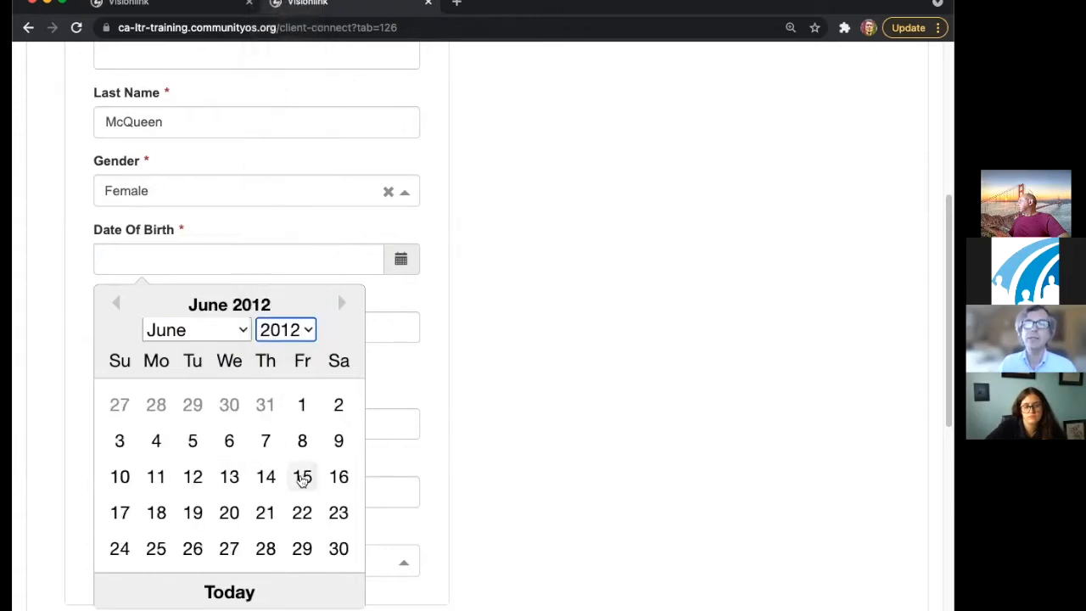
left_click(280, 329)
left_click(281, 387)
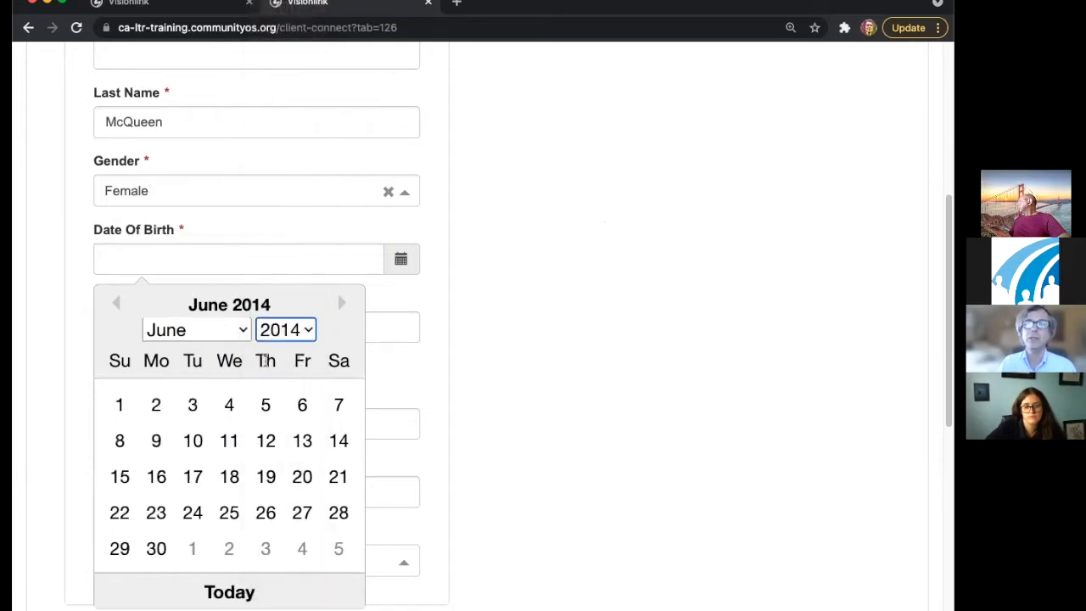
left_click(399, 261)
- Pick June 12 in the calendar, giving 06/12/2021, then clear the date again
left_click(399, 260)
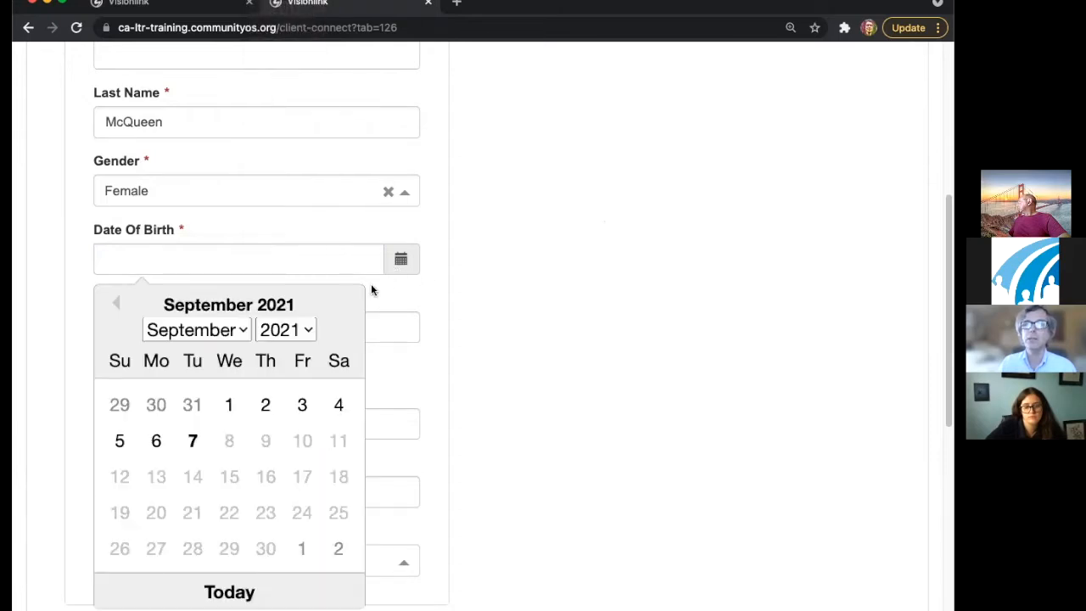
left_click(196, 329)
left_click(189, 250)
left_click(339, 441)
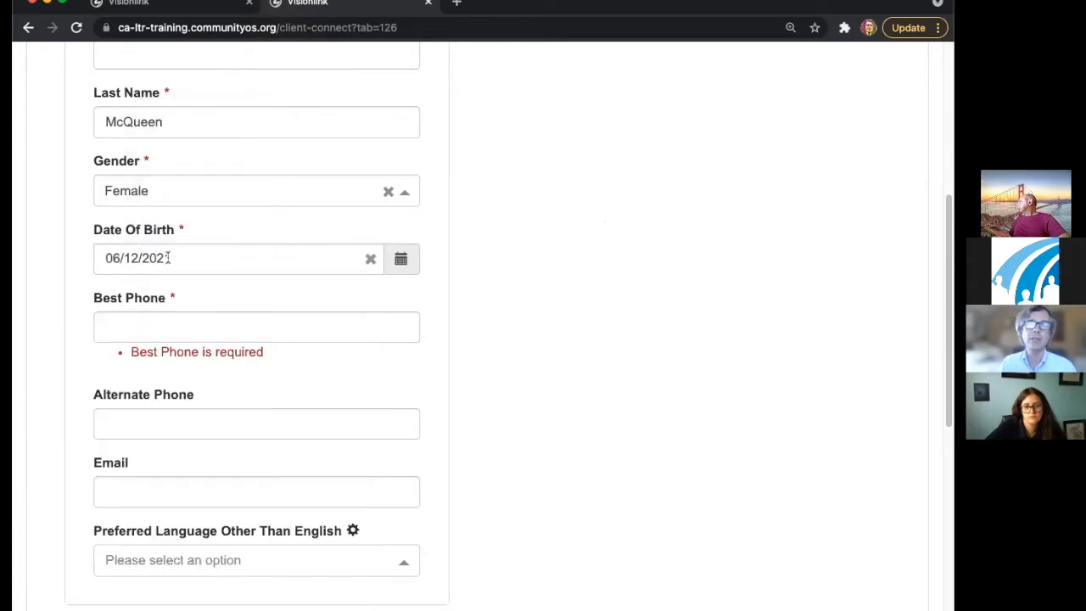
left_click(370, 259)
- Pick 06/12/2015 in the calendar and move to the Best Phone field
left_click(280, 262)
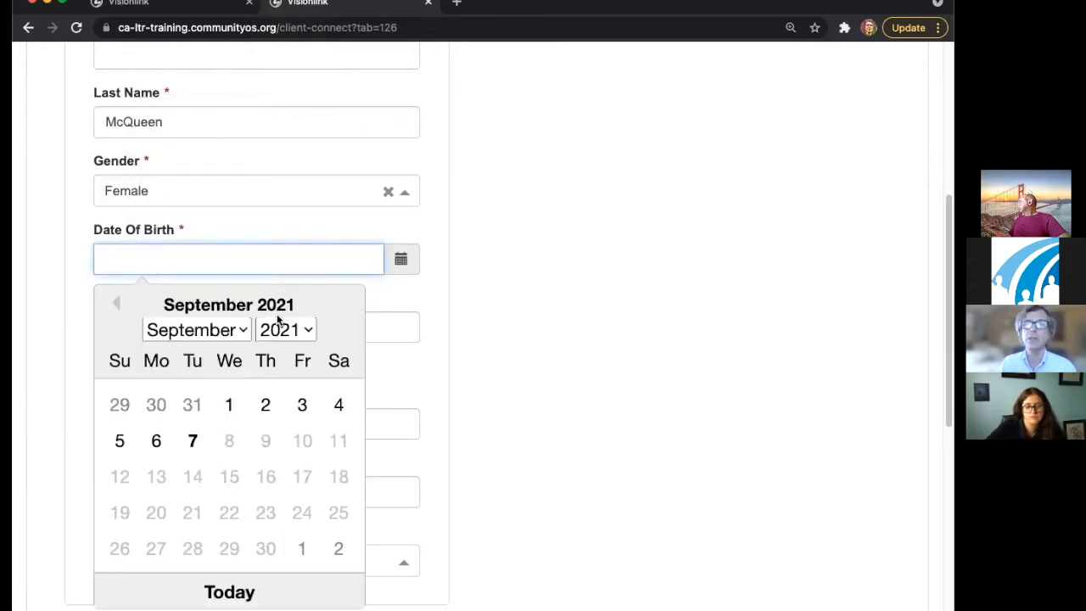
left_click(222, 332)
left_click(198, 252)
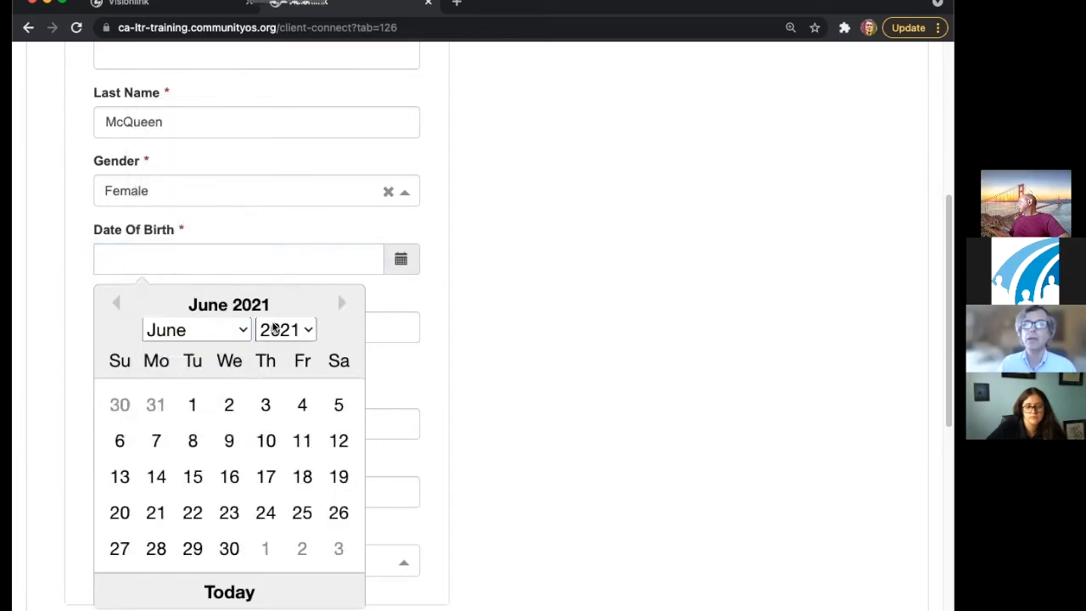
left_click(286, 330)
left_click(288, 168)
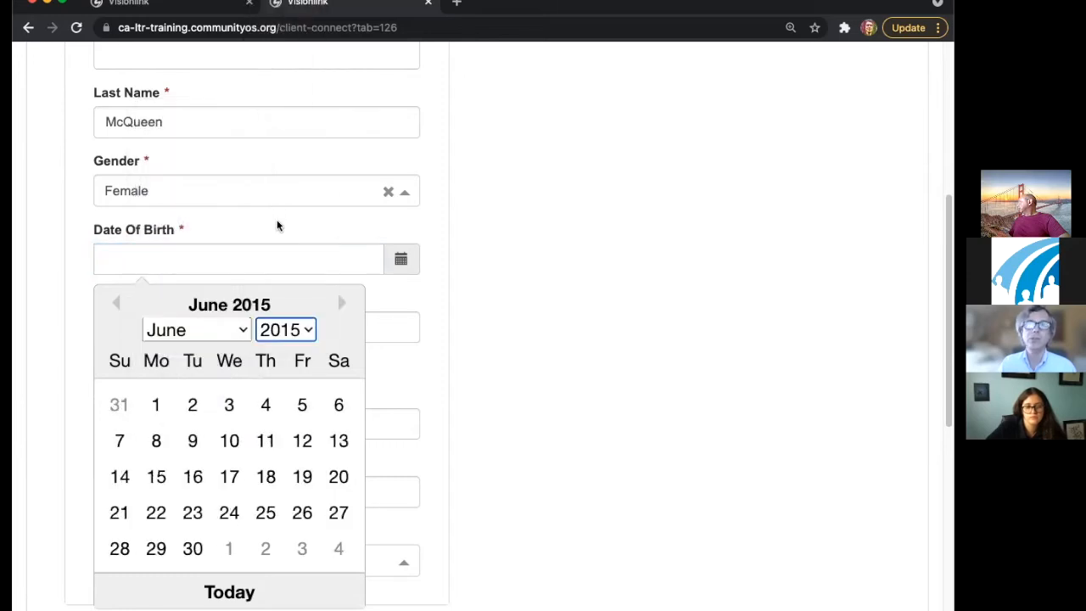
left_click(294, 442)
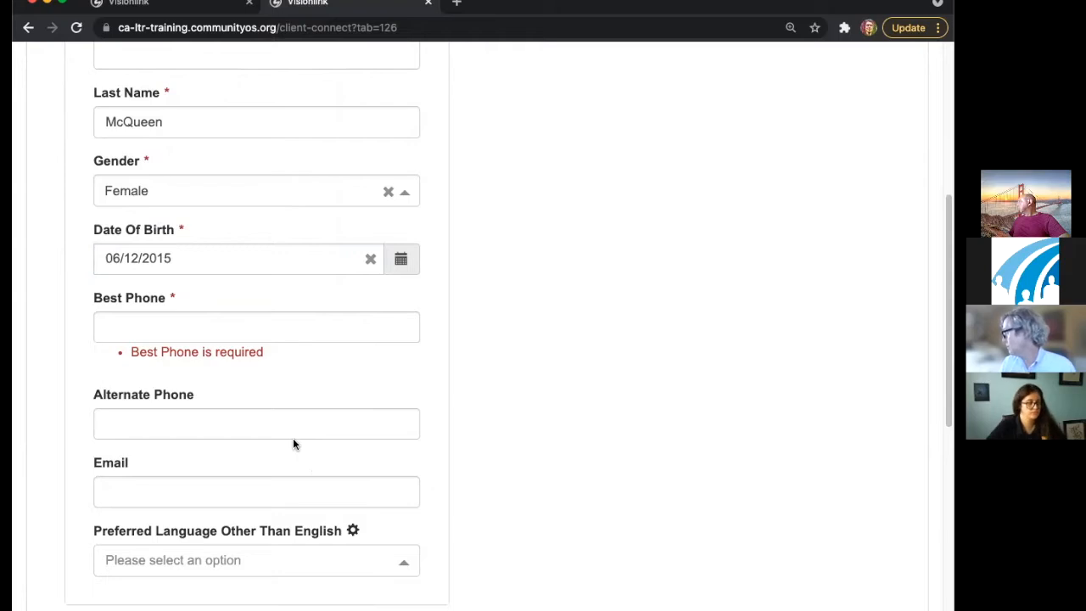
left_click(224, 326)
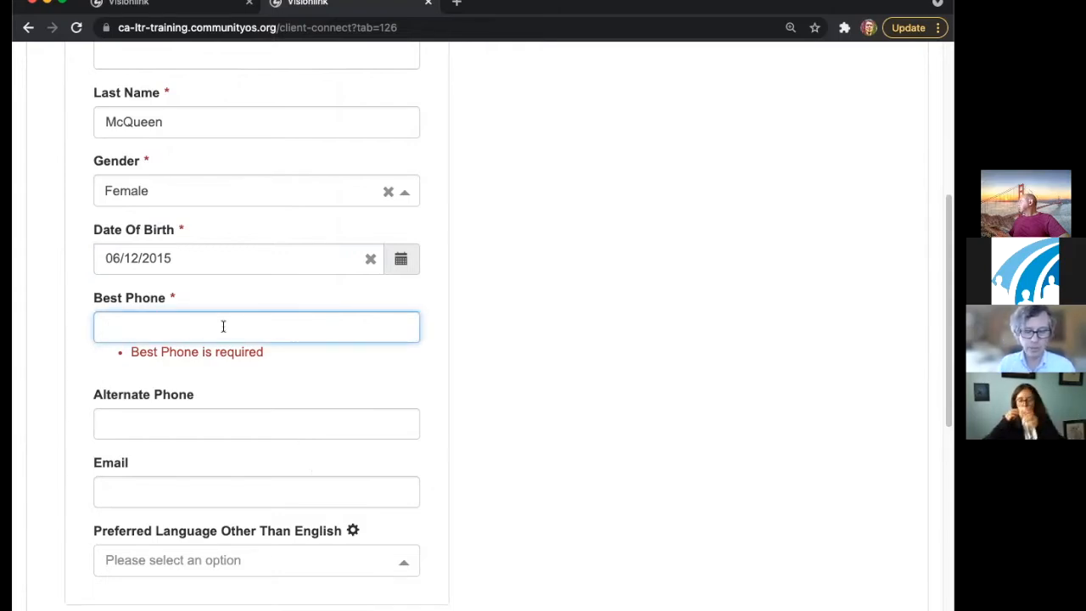
left_click(229, 257)
left_click_drag(228, 254, 88, 261)
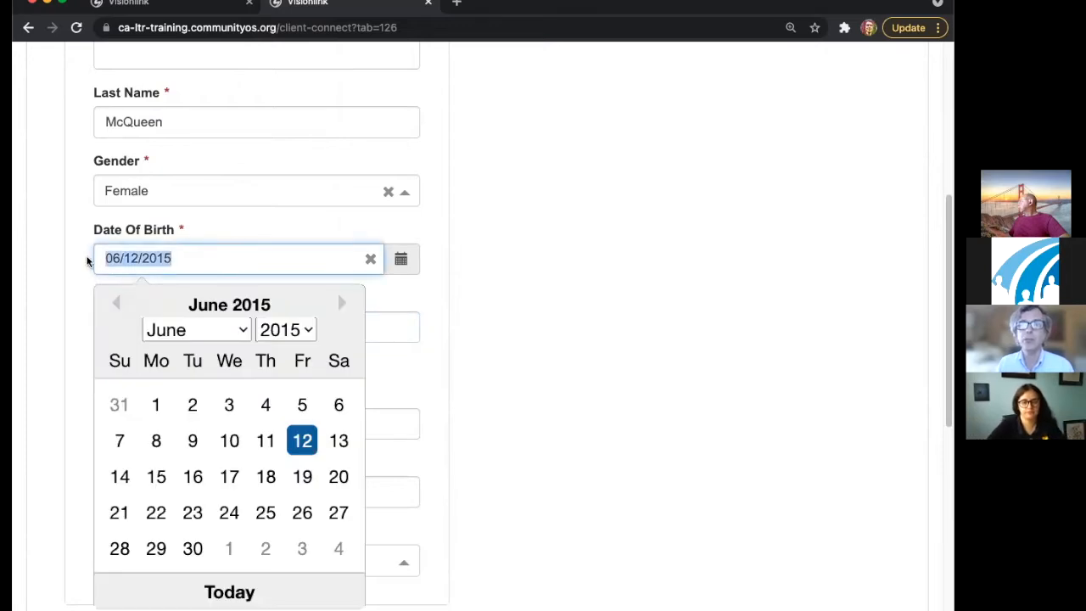
type("06/12/2112")
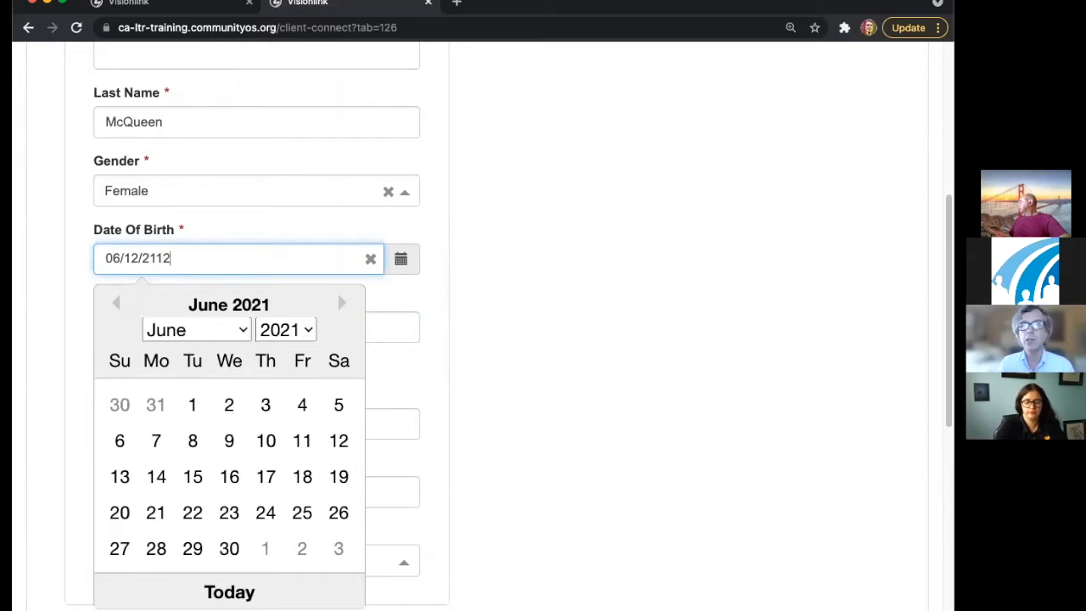
key("BackSpace")
key("BackSpace")
key("BackSpace")
type("012")
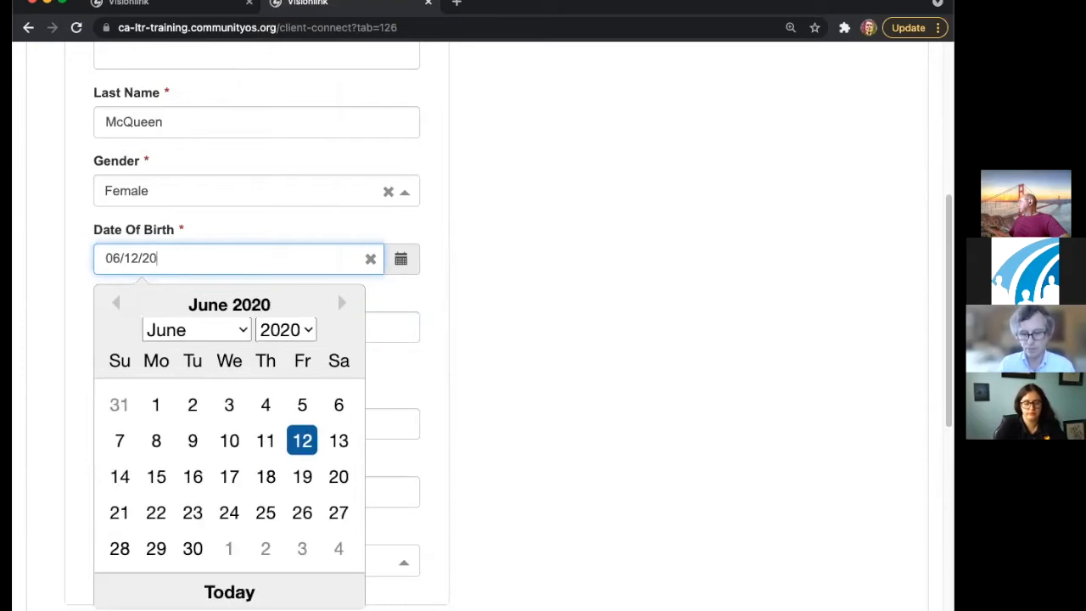
left_click(90, 262)
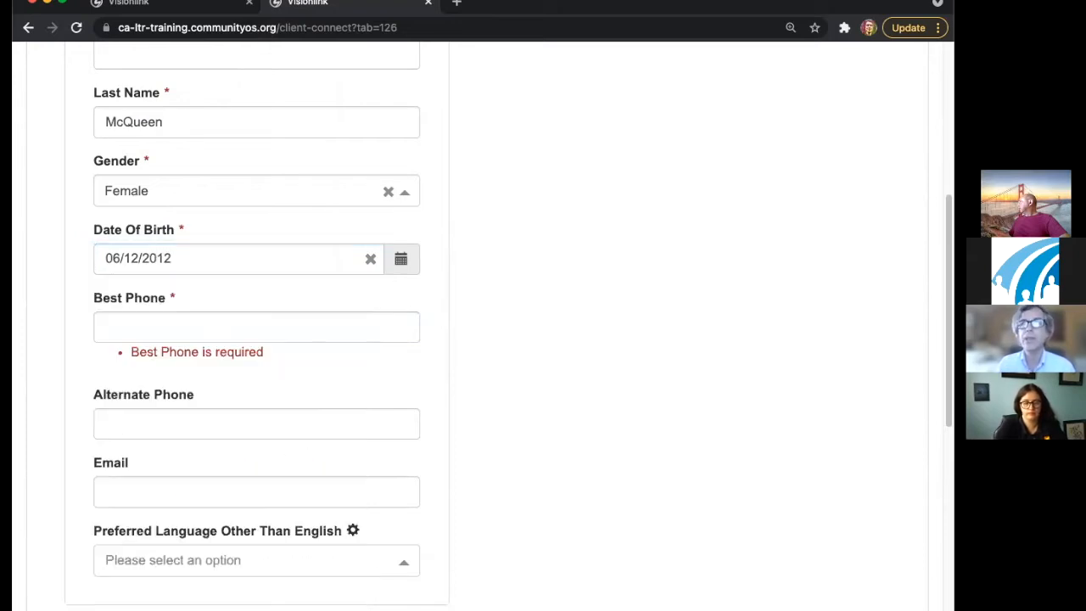
- Enter a partial best phone number and leave the field to check validation
left_click(182, 328)
left_click_drag(131, 352, 297, 361)
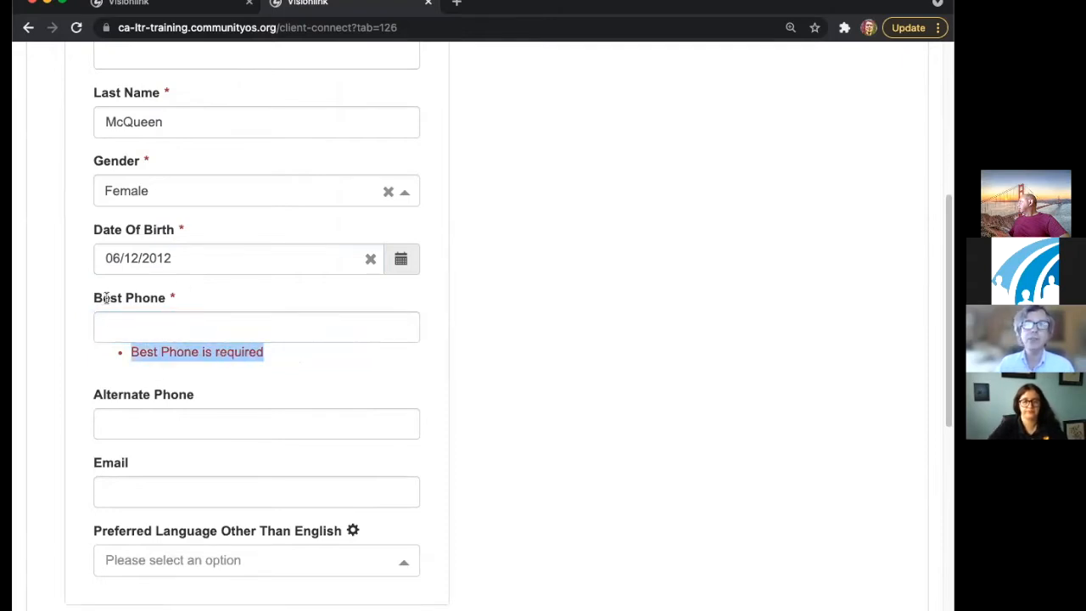
left_click(161, 335)
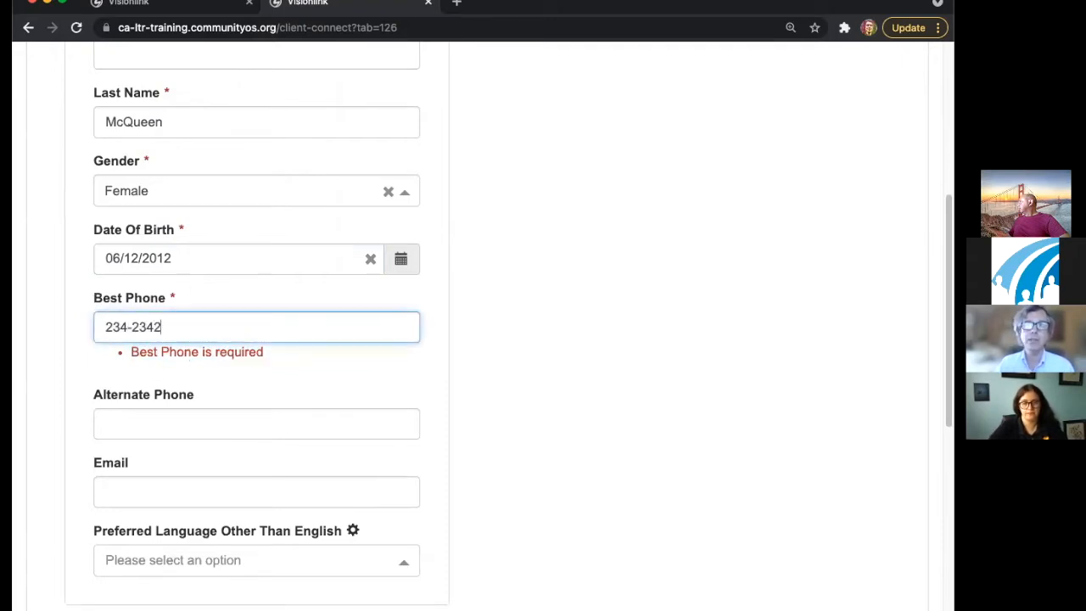
left_click(212, 365)
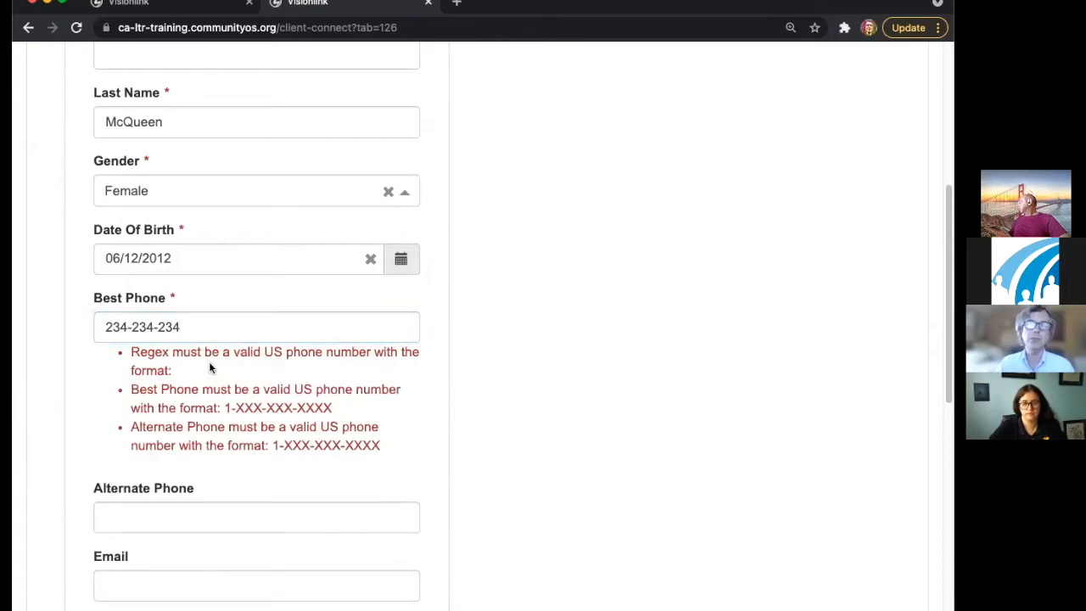
- Edit the best phone number with an extra digit and a 1- prefix, then start replacing it
left_click(204, 323)
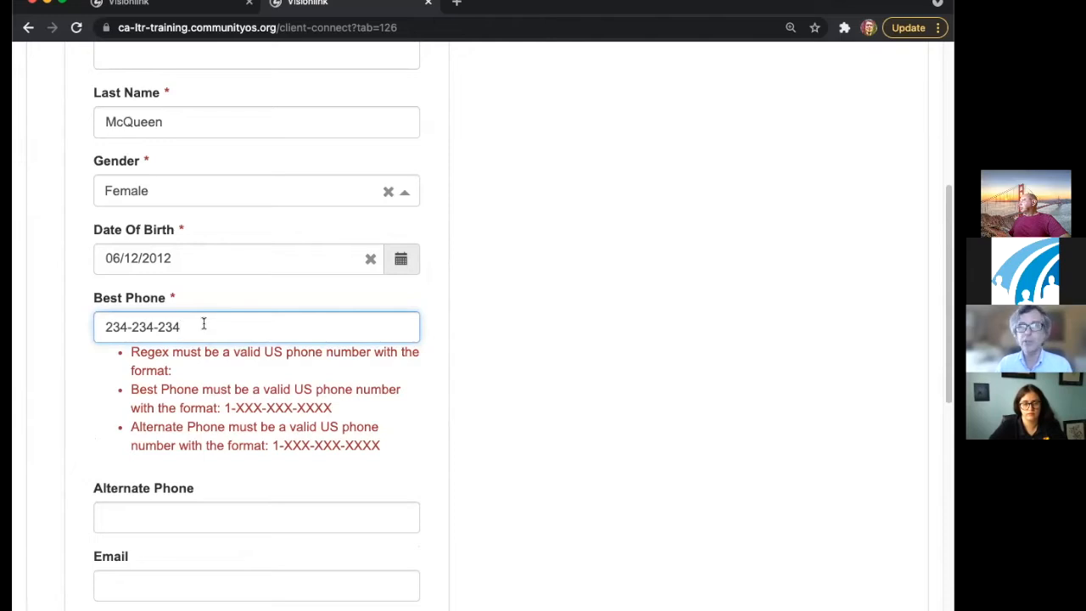
type("0")
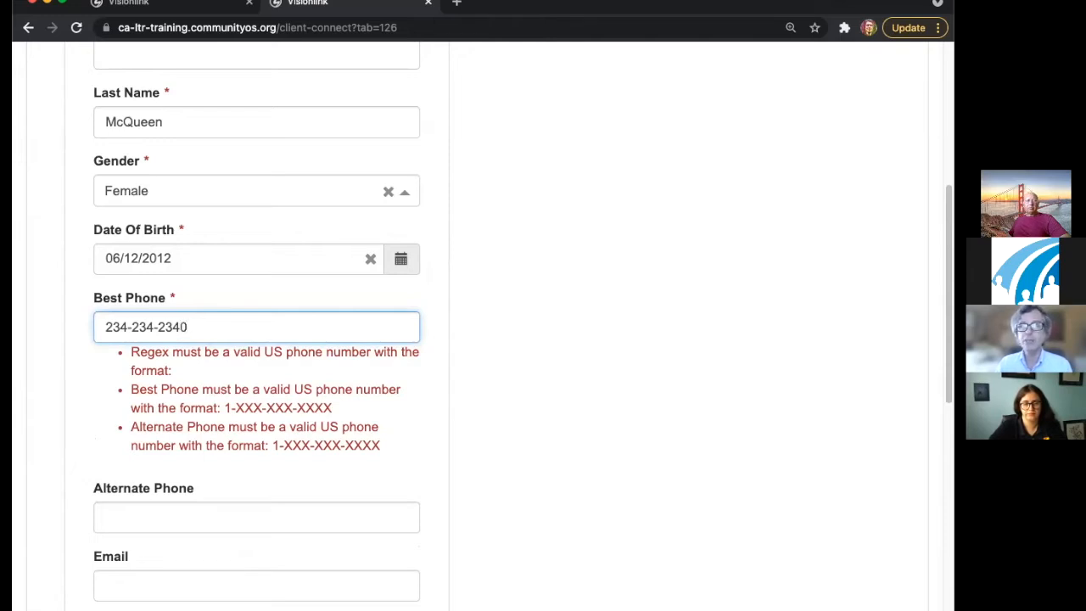
left_click(108, 327)
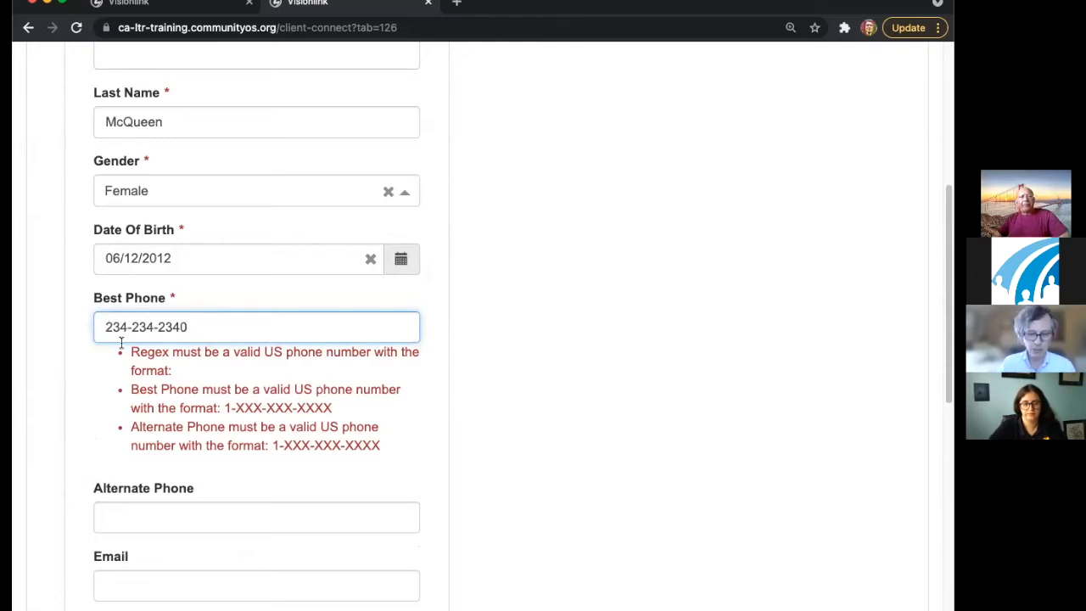
type("1-")
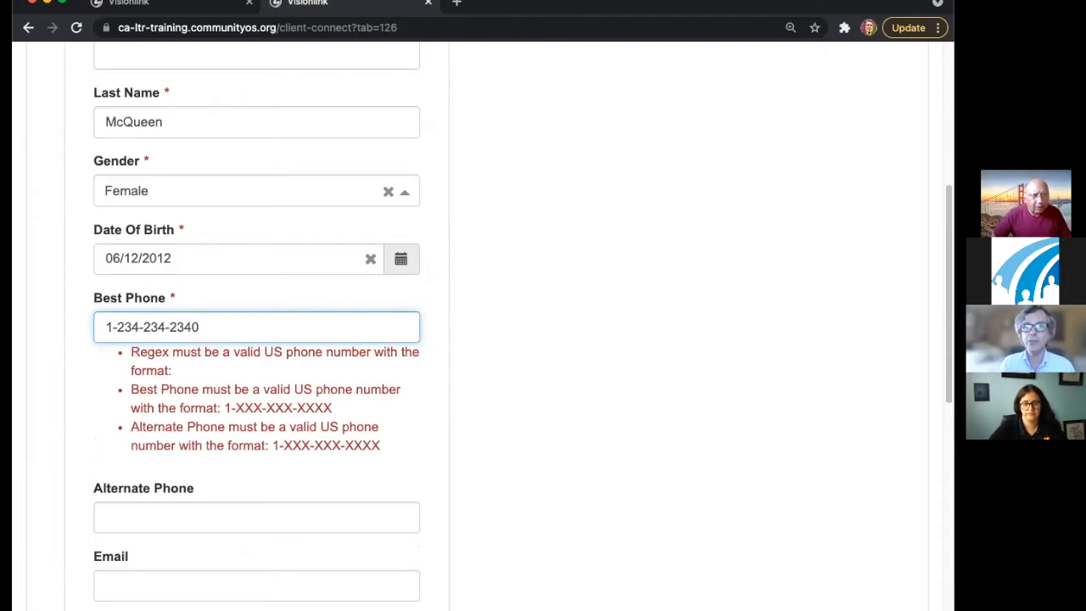
left_click(543, 425)
left_click(106, 328)
key("Delete")
key("Delete")
- Complete the best phone number so its validation errors clear
left_click(401, 338)
left_click(350, 384)
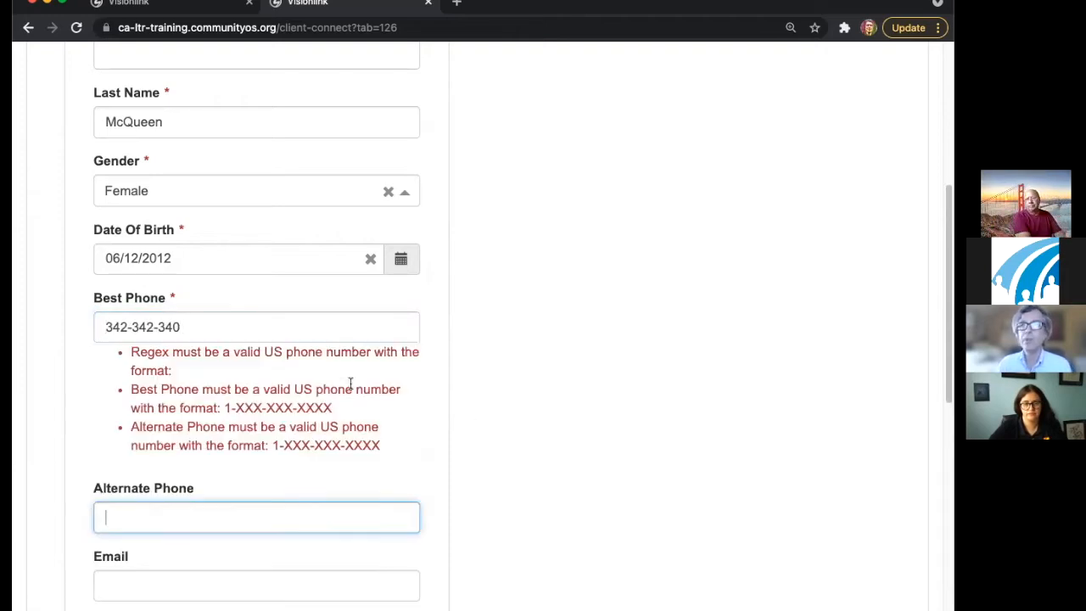
left_click(296, 330)
type("0")
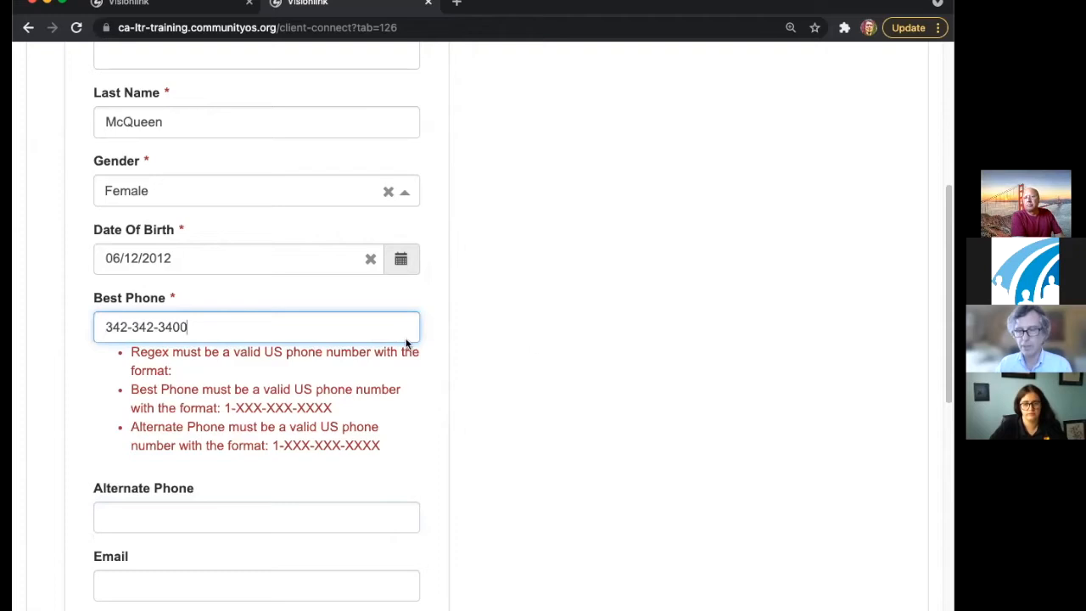
left_click(518, 353)
left_click(250, 457)
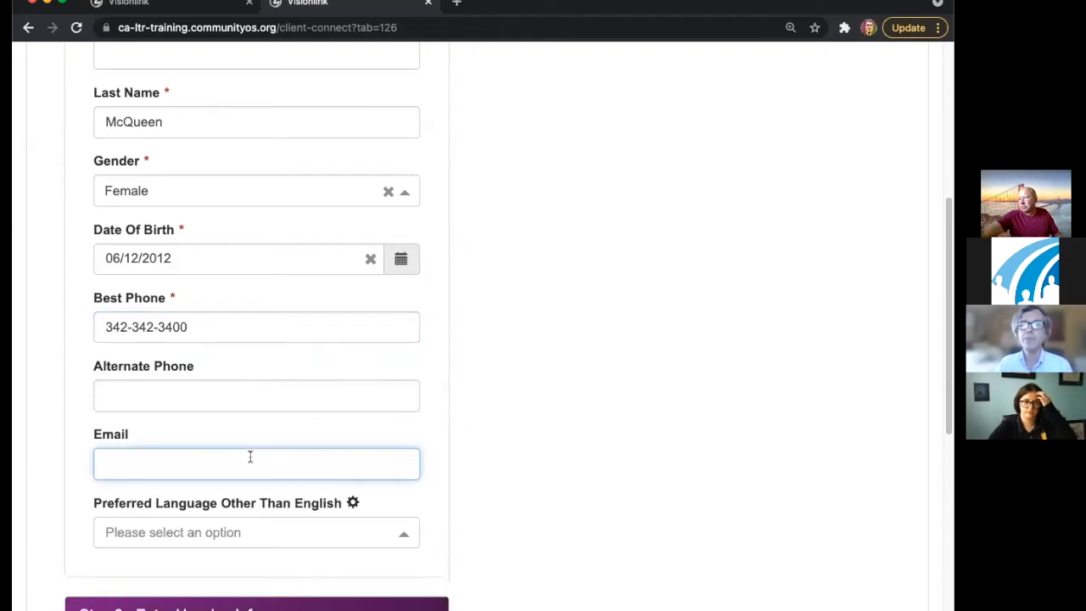
- Enter the client's email address in the Email field
type("234@")
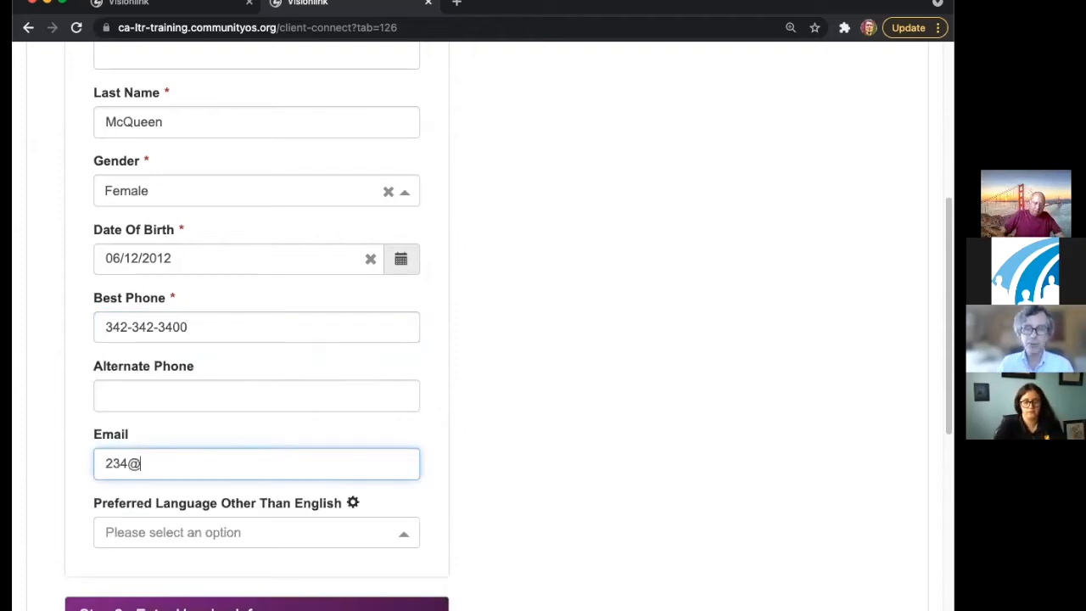
type("com.com")
scroll(272, 457, "down", 5)
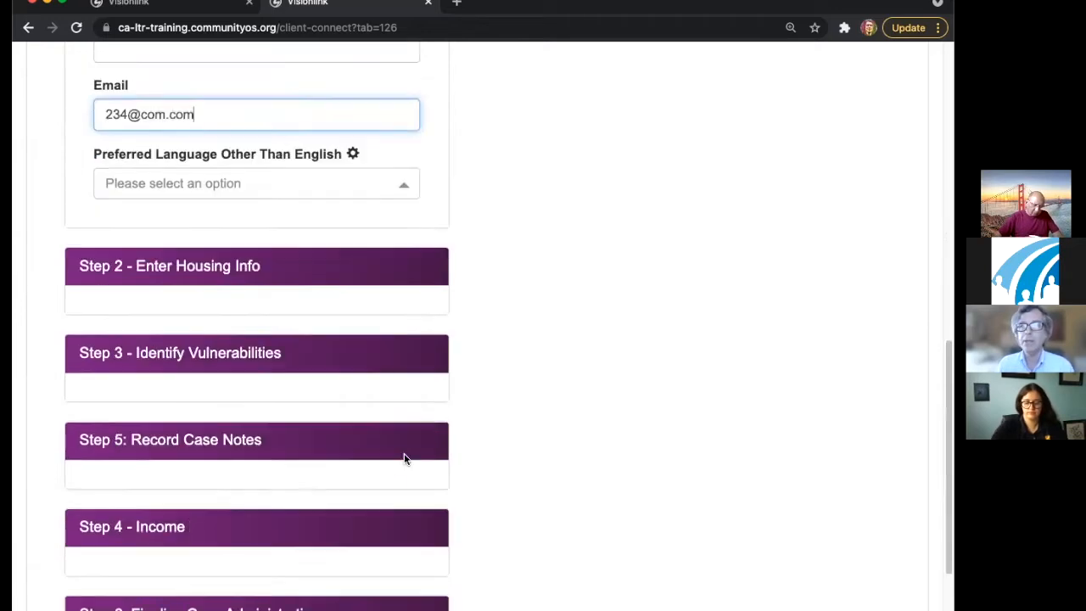
scroll(255, 263, "up", 2)
- Set the preferred languages to exactly Tagalog and French
left_click(192, 195)
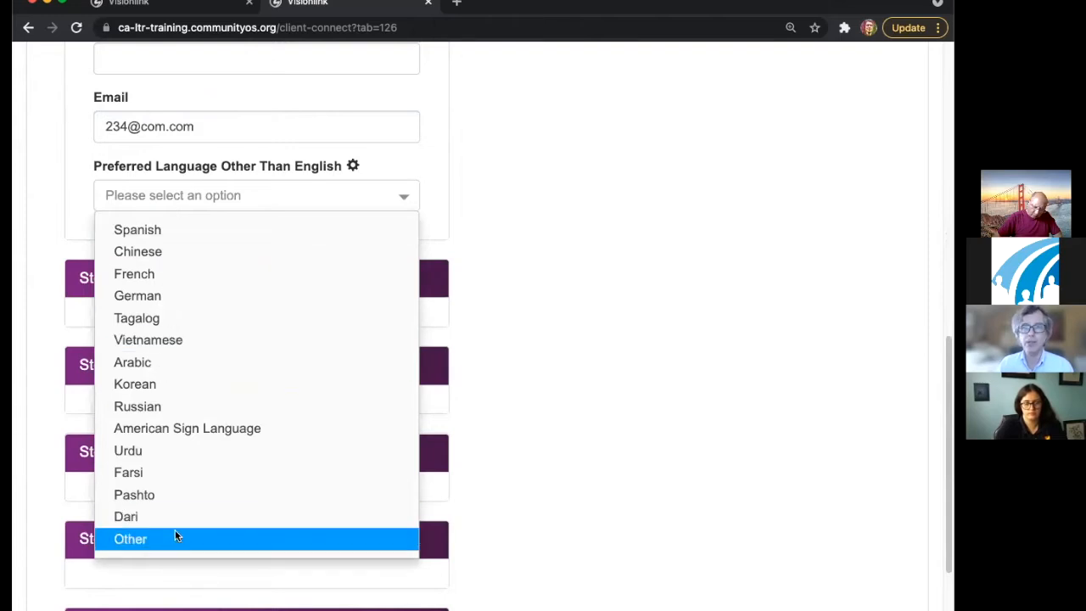
left_click(191, 236)
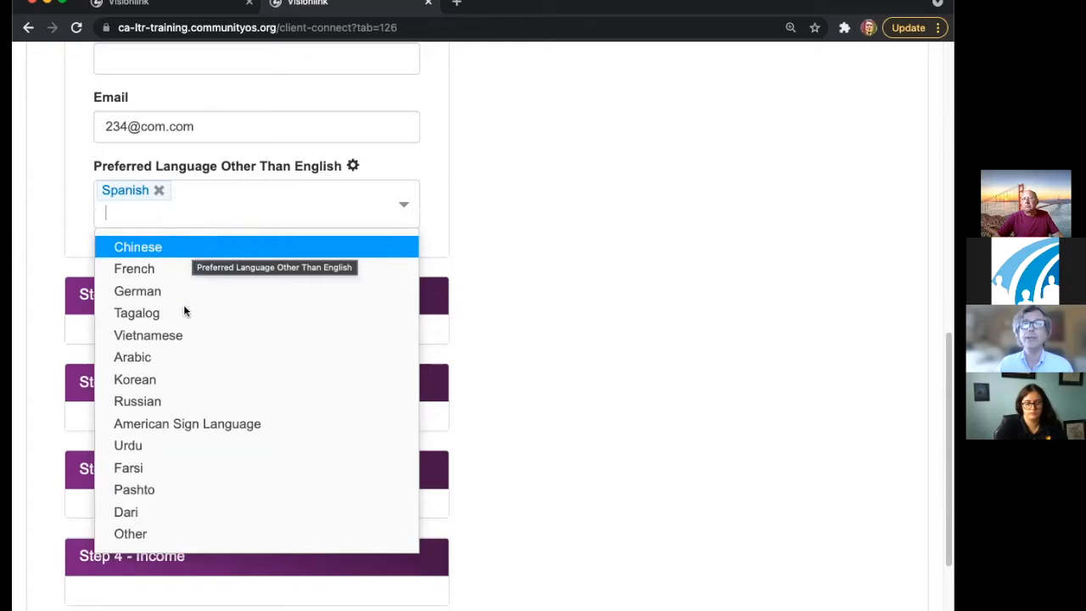
left_click(159, 190)
left_click(153, 270)
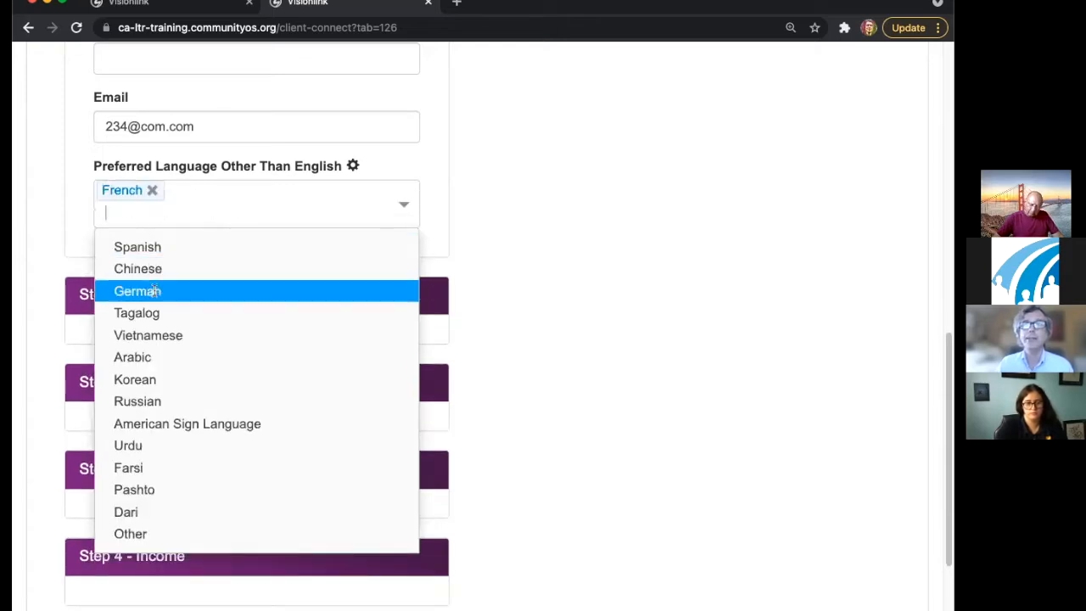
left_click(153, 310)
left_click(470, 217)
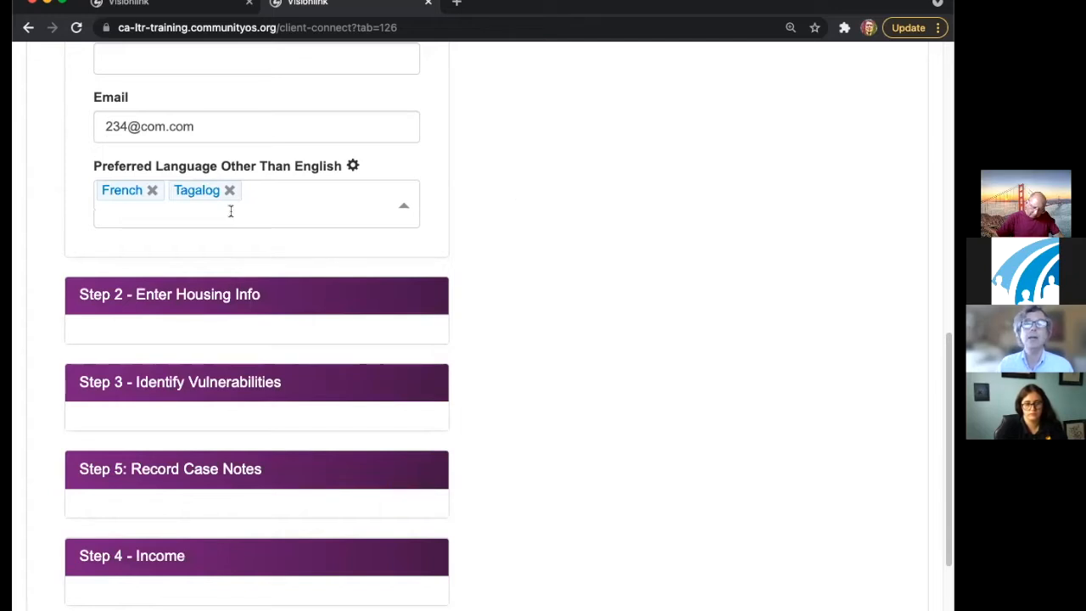
left_click(152, 191)
left_click(157, 192)
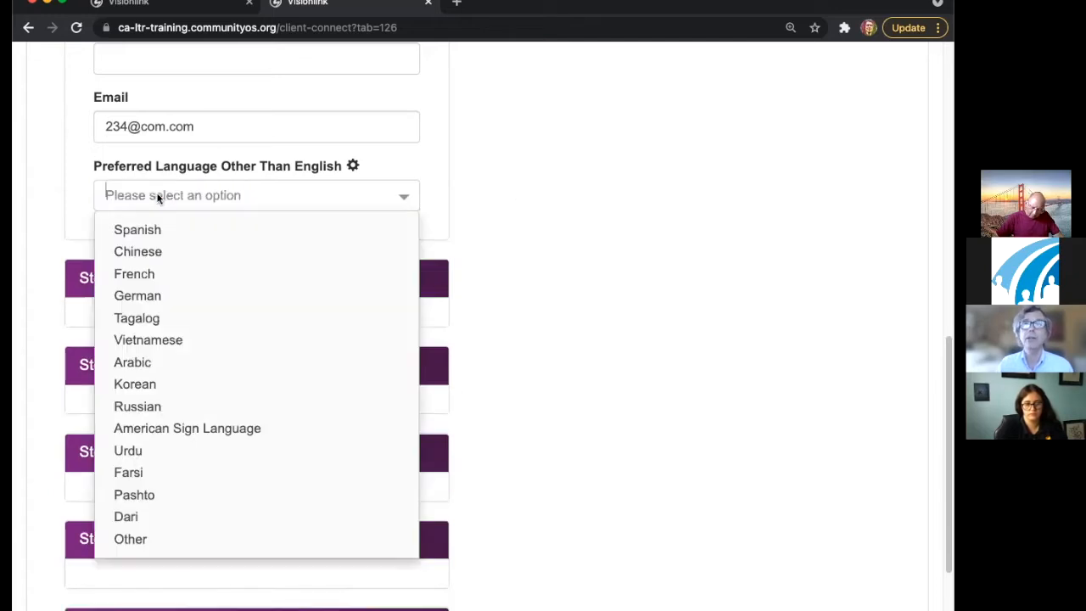
left_click(162, 318)
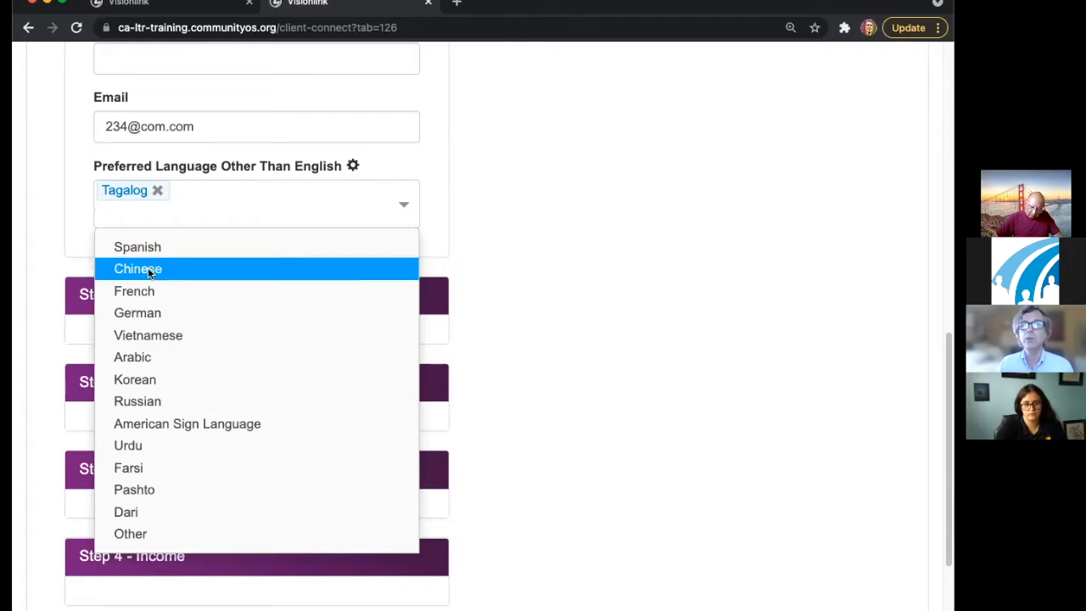
left_click(136, 291)
left_click(598, 229)
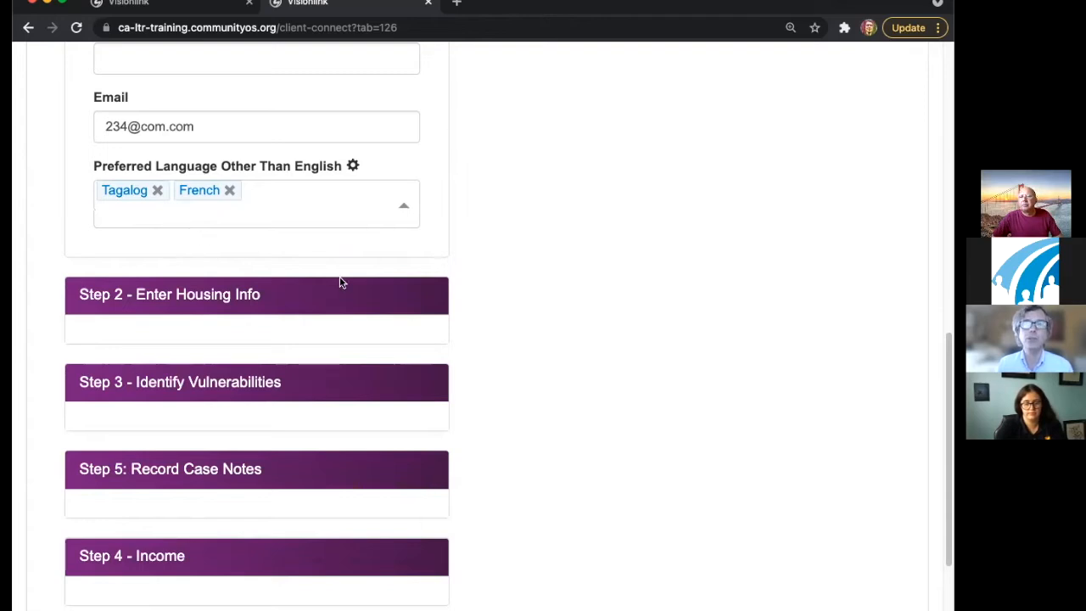
- Set the pre-disaster living situation to Applicant RENTED
scroll(348, 284, "down", 1)
left_click(267, 249)
scroll(570, 306, "down", 1)
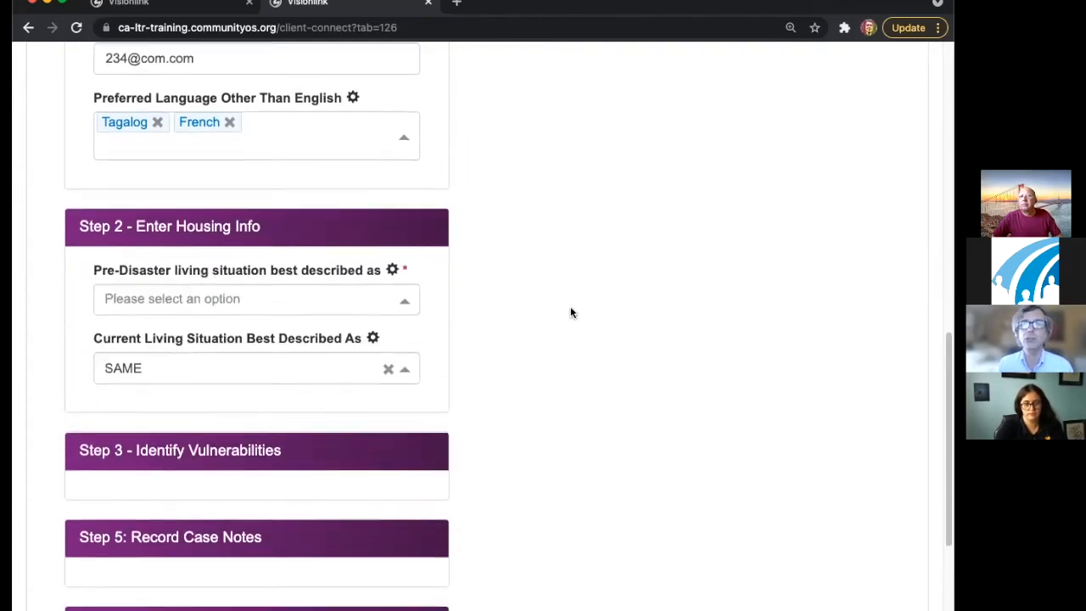
scroll(555, 311, "down", 1)
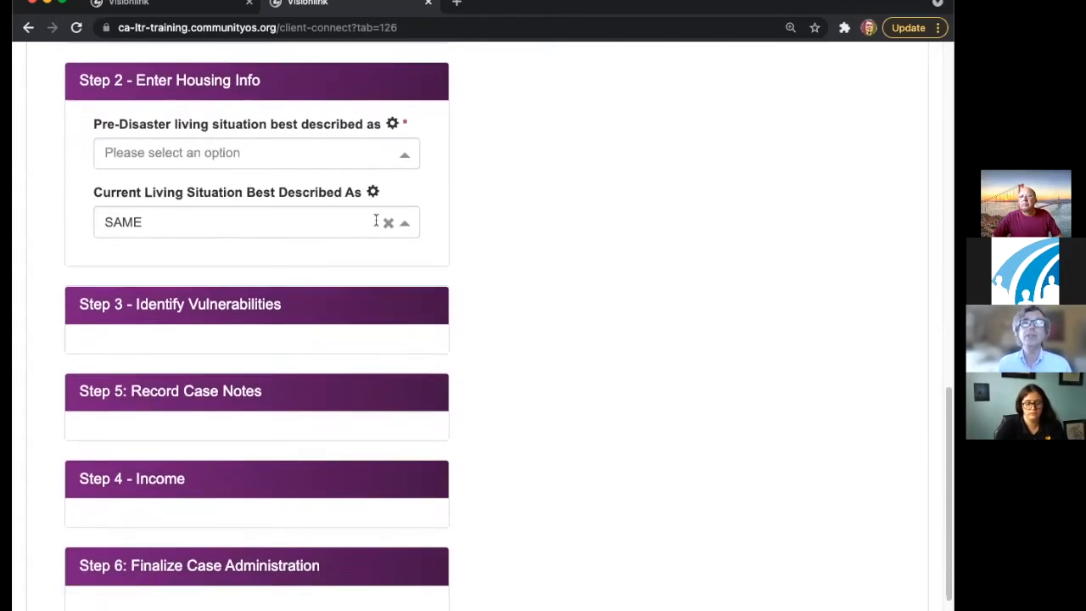
left_click(248, 149)
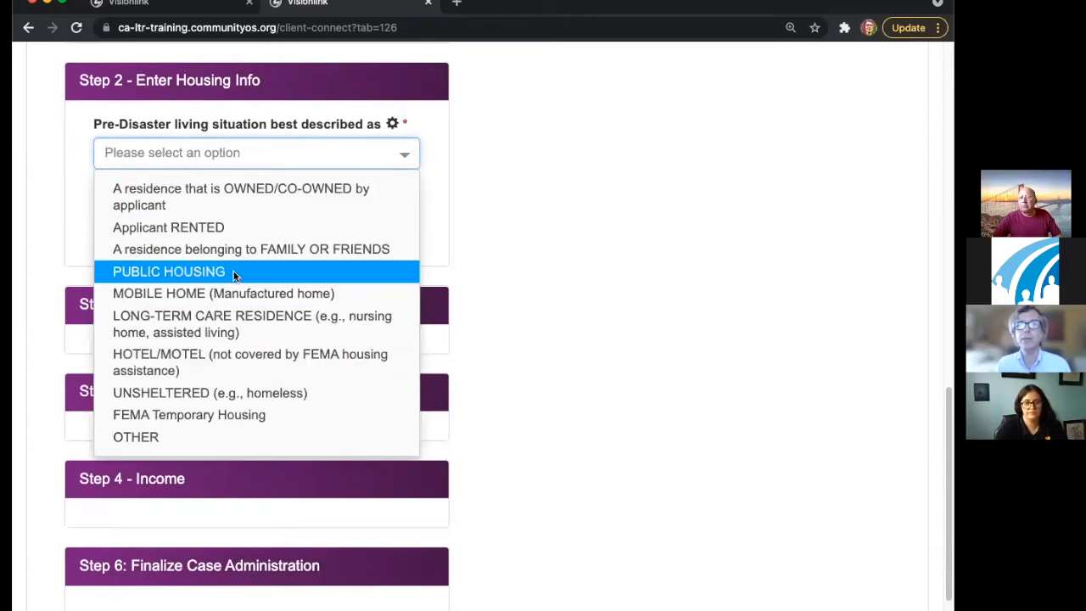
left_click(222, 228)
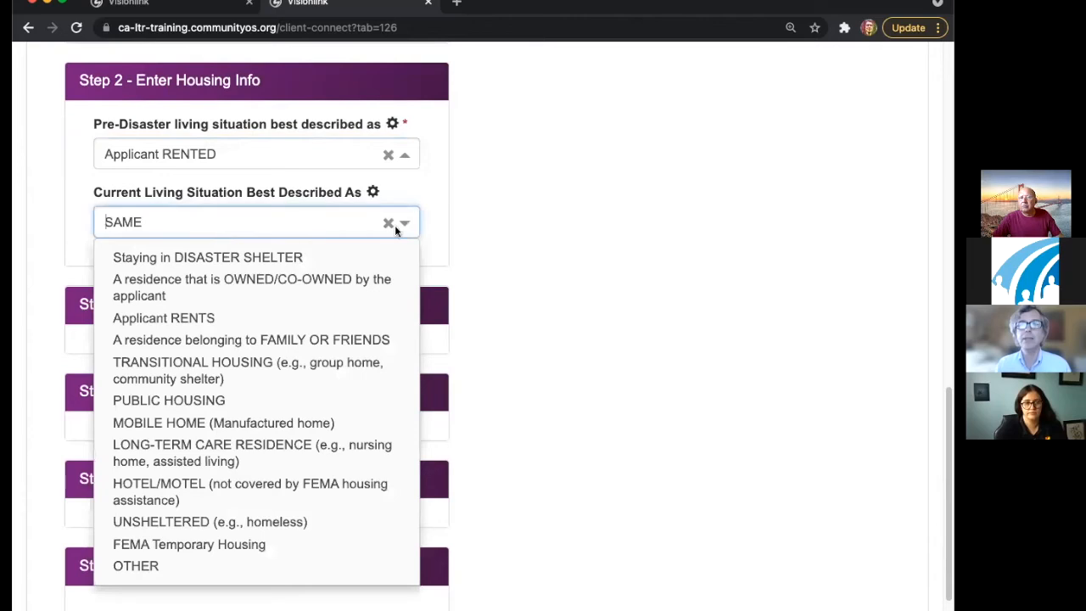
- Enter the pre-disaster street address and accept the suggested address match
left_click(356, 244)
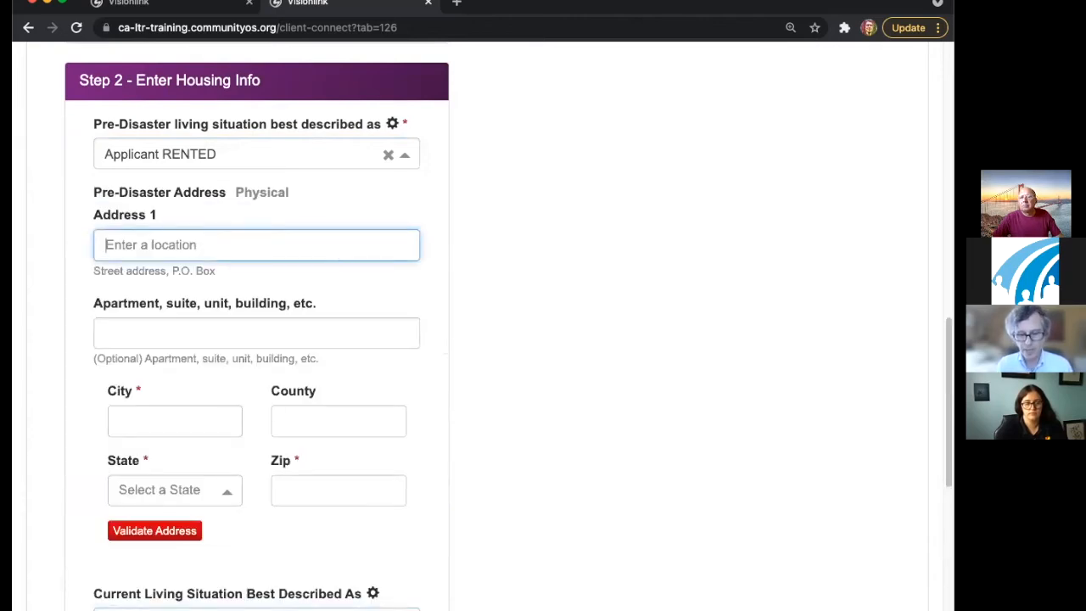
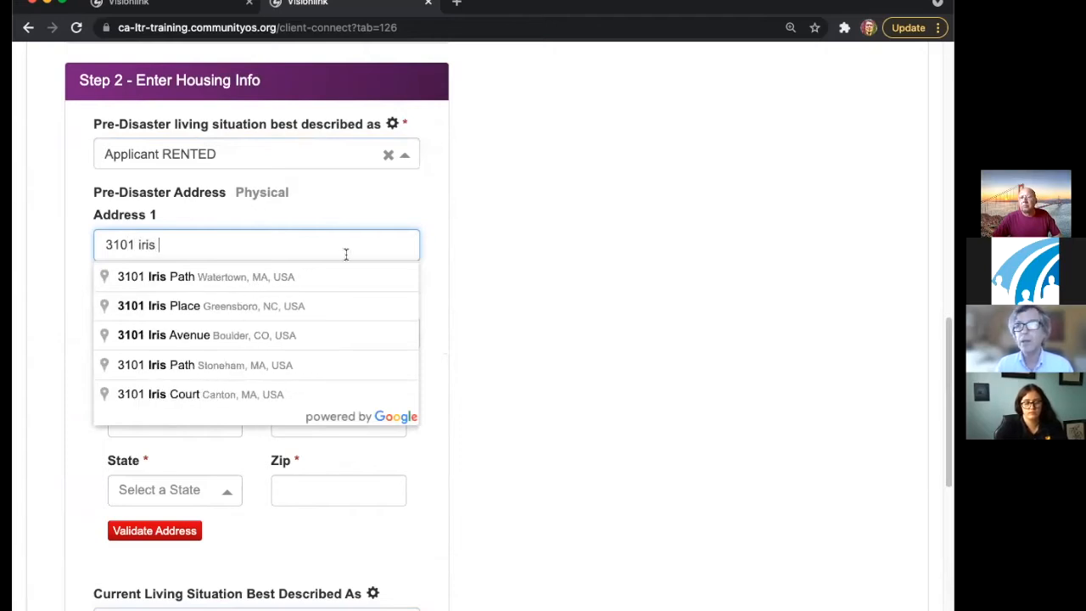
left_click(316, 340)
left_click(280, 237)
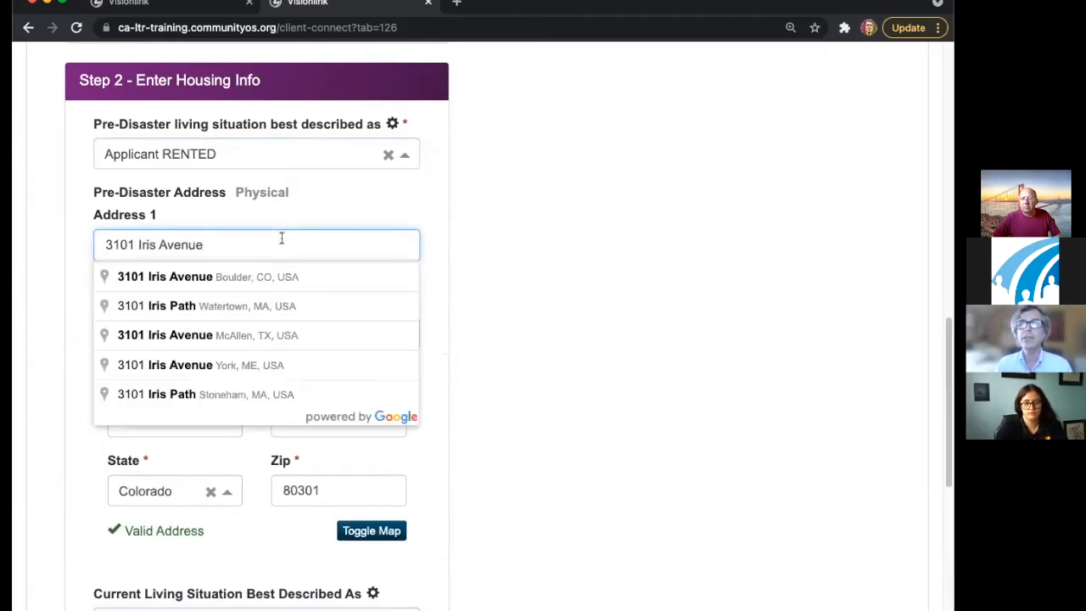
key("BackSpace")
key("BackSpace")
key("BackSpace")
key("BackSpace")
key("BackSpace")
key("BackSpace")
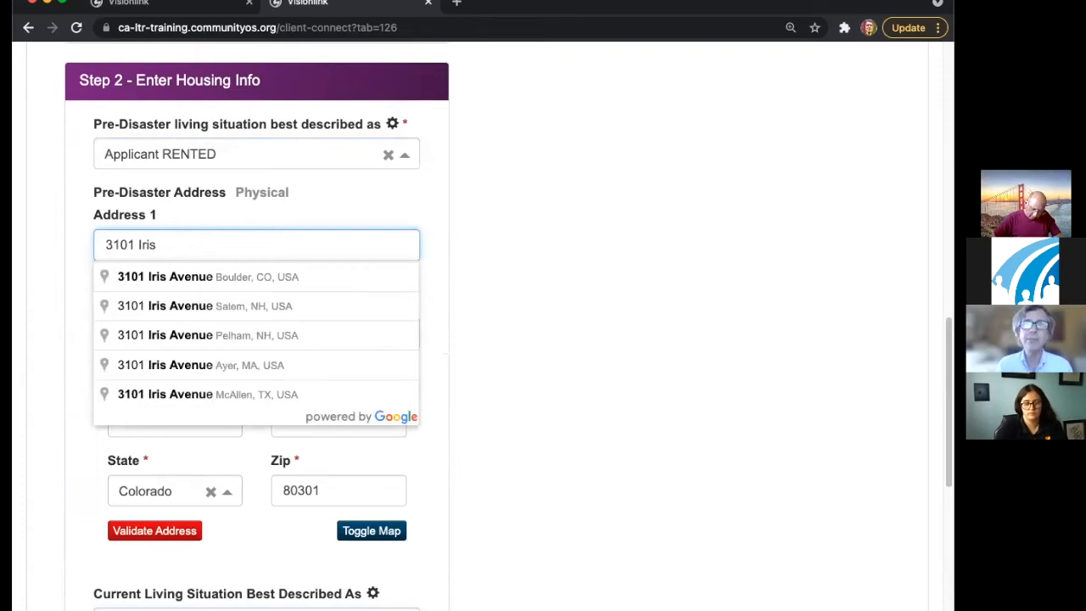
key("BackSpace")
key("BackSpace")
key("BackSpace")
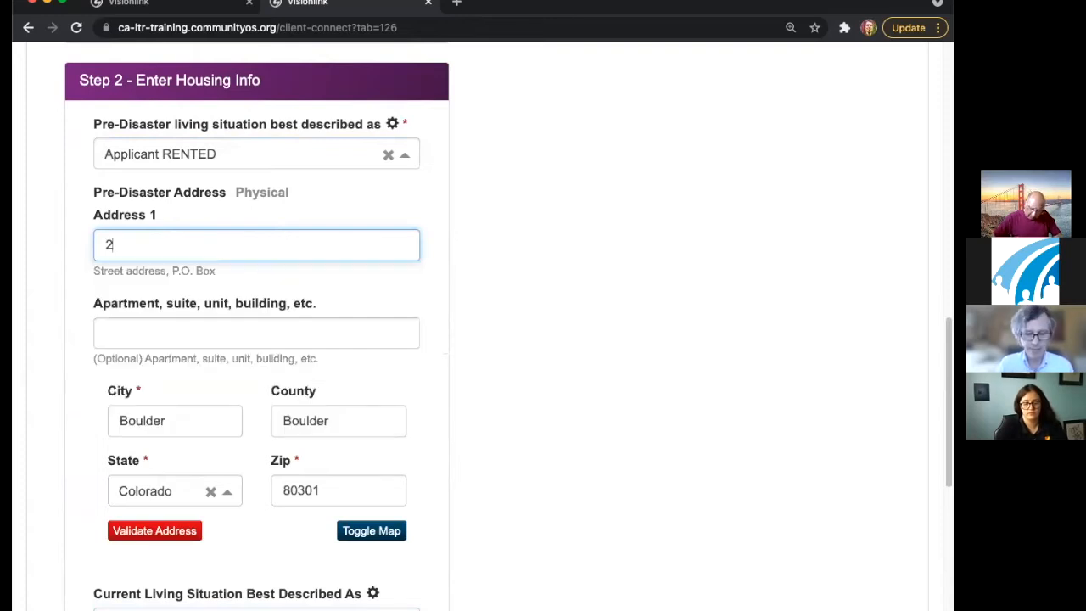
key("BackSpace")
key("BackSpace")
key("BackSpace")
key("BackSpace")
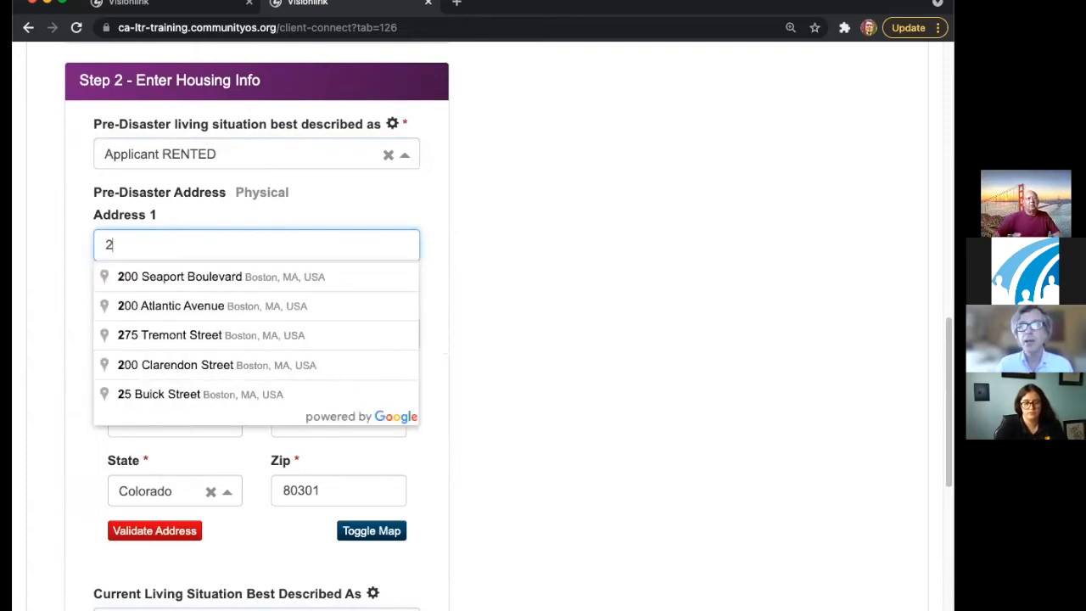
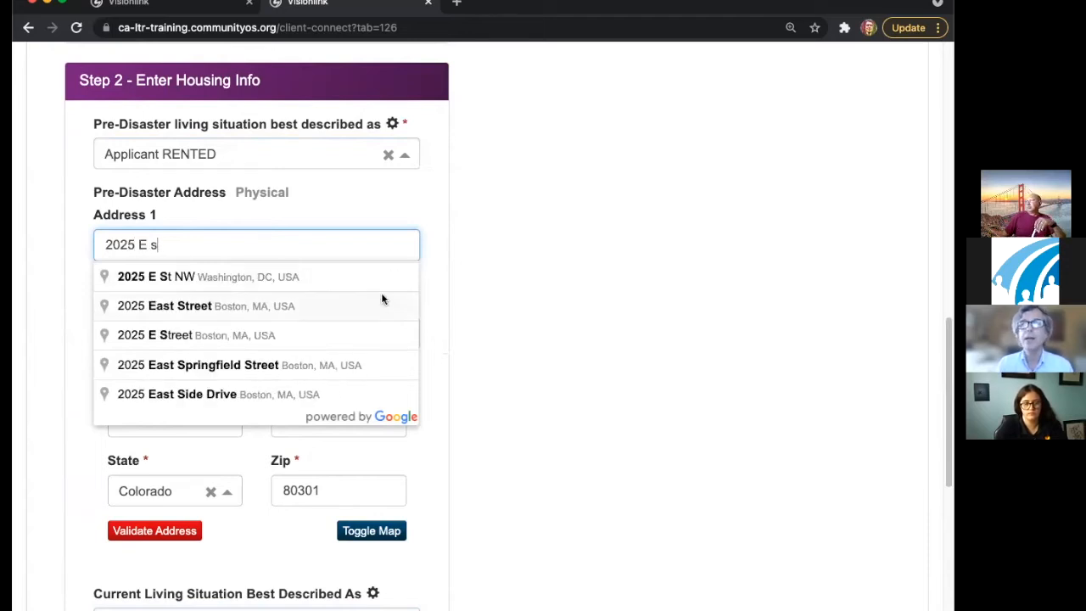
left_click(341, 275)
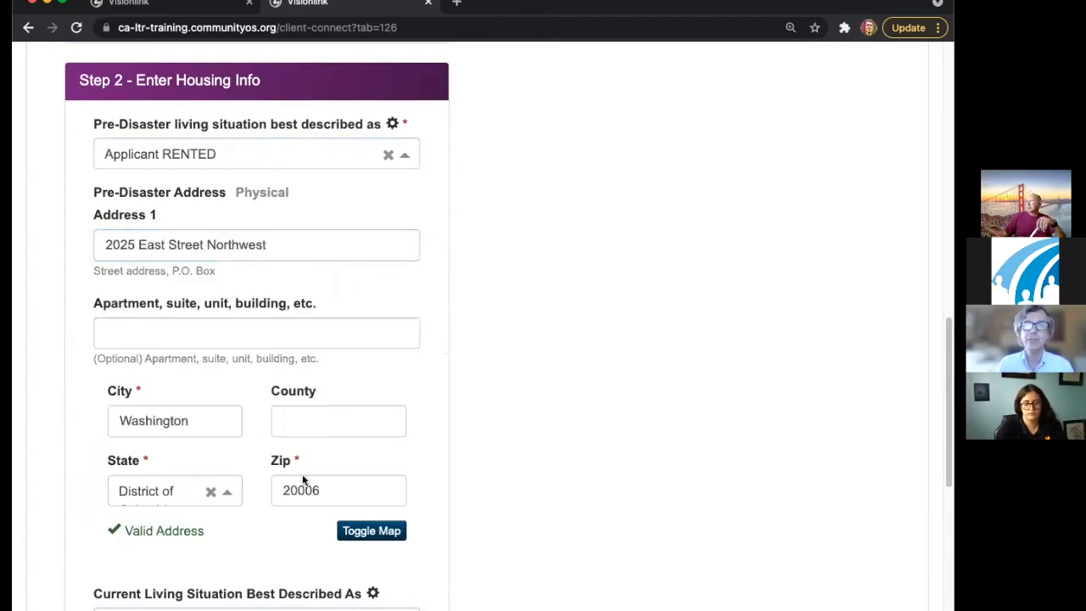
- Set the pre-disaster address county to washington
left_click(309, 414)
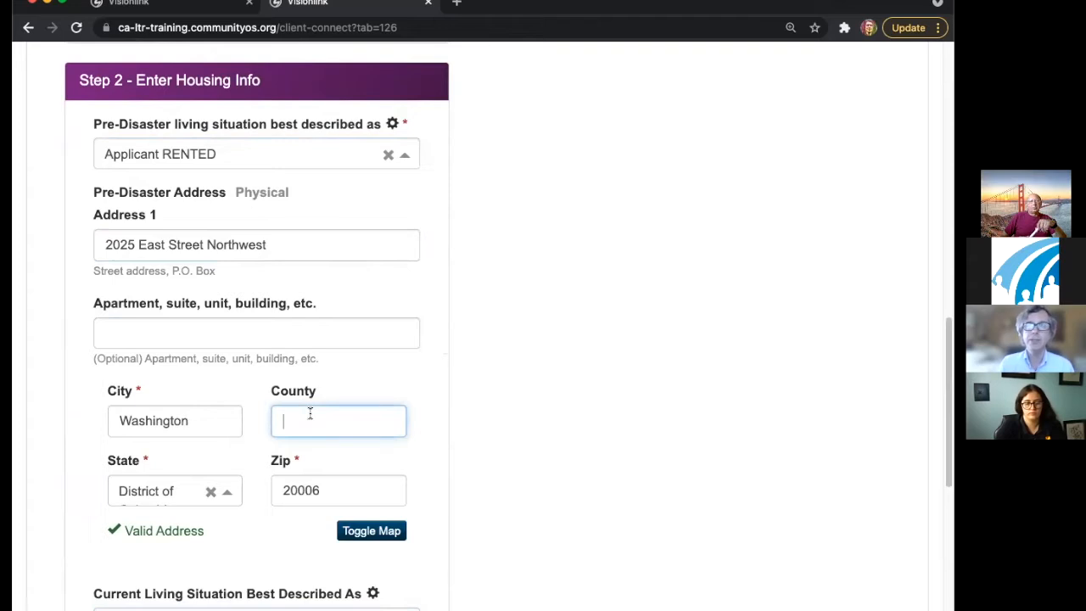
type("wa")
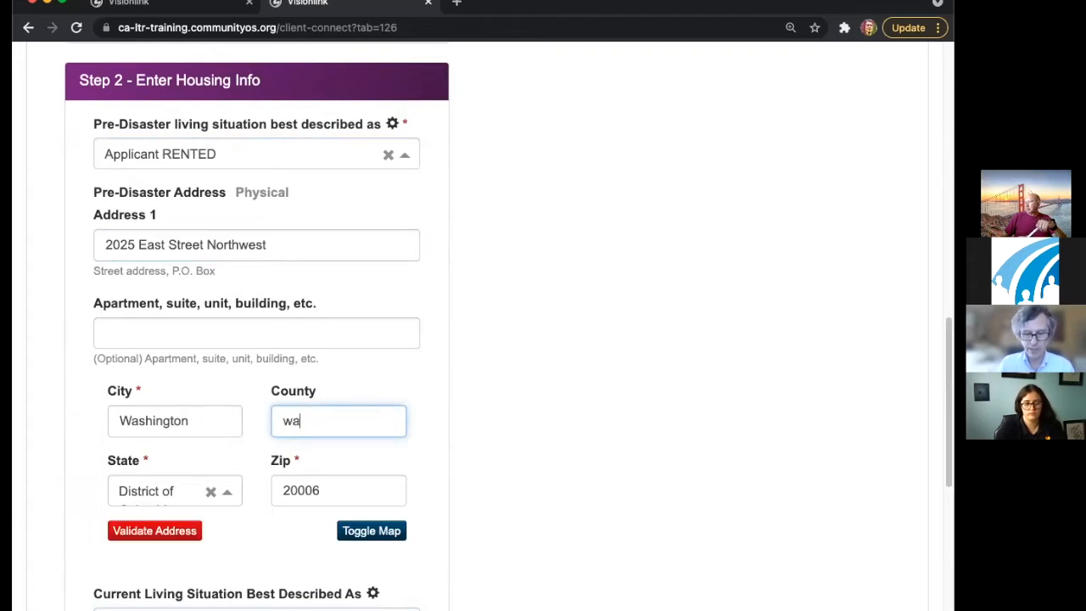
type("shing")
type("tomn")
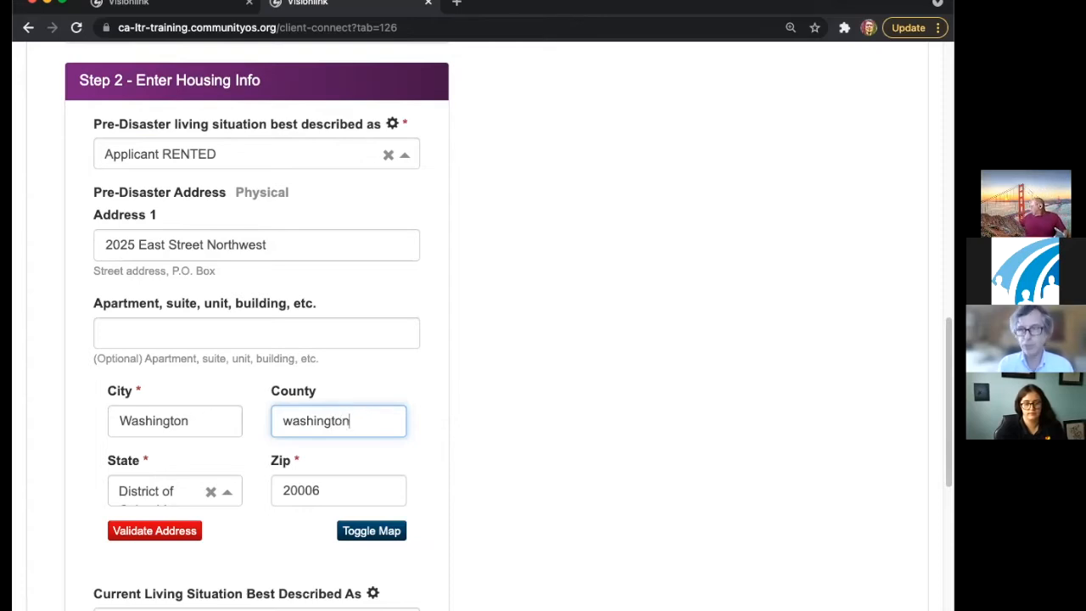
left_click(537, 387)
scroll(537, 387, "down", 3)
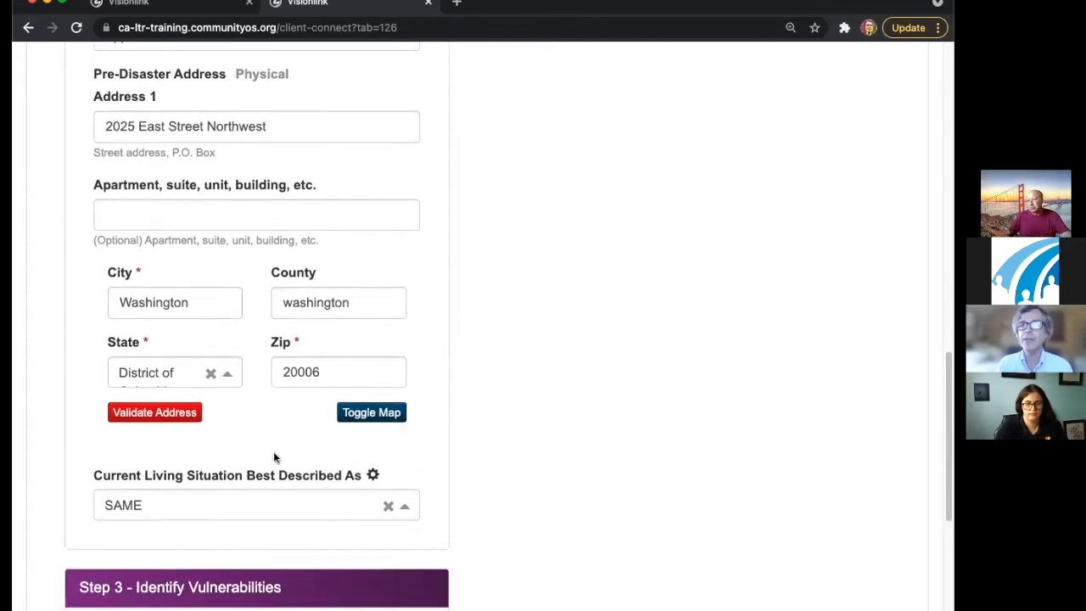
scroll(273, 457, "down", 3)
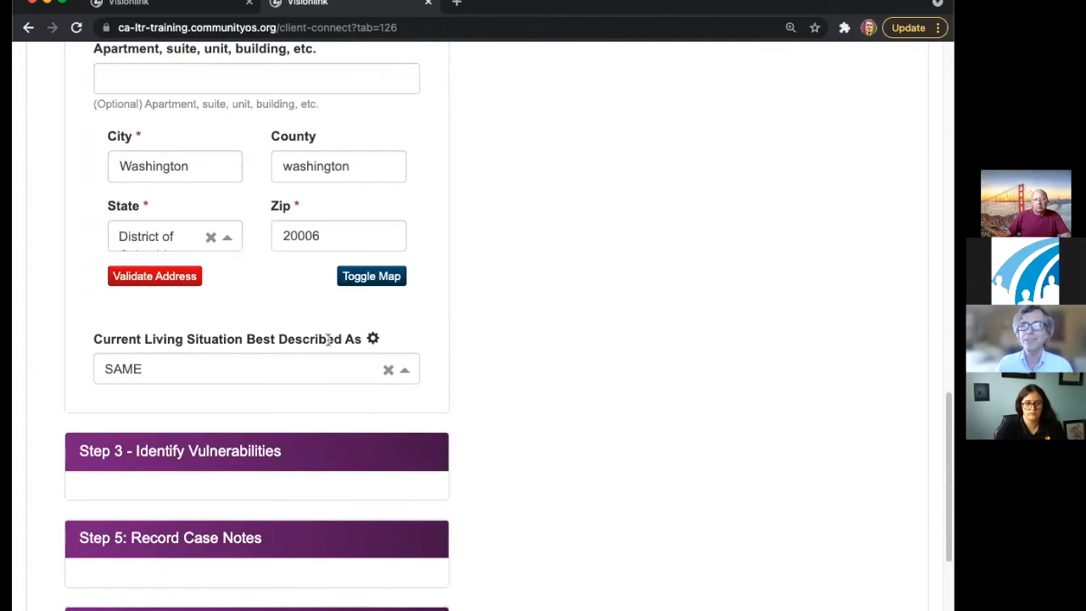
left_click(351, 369)
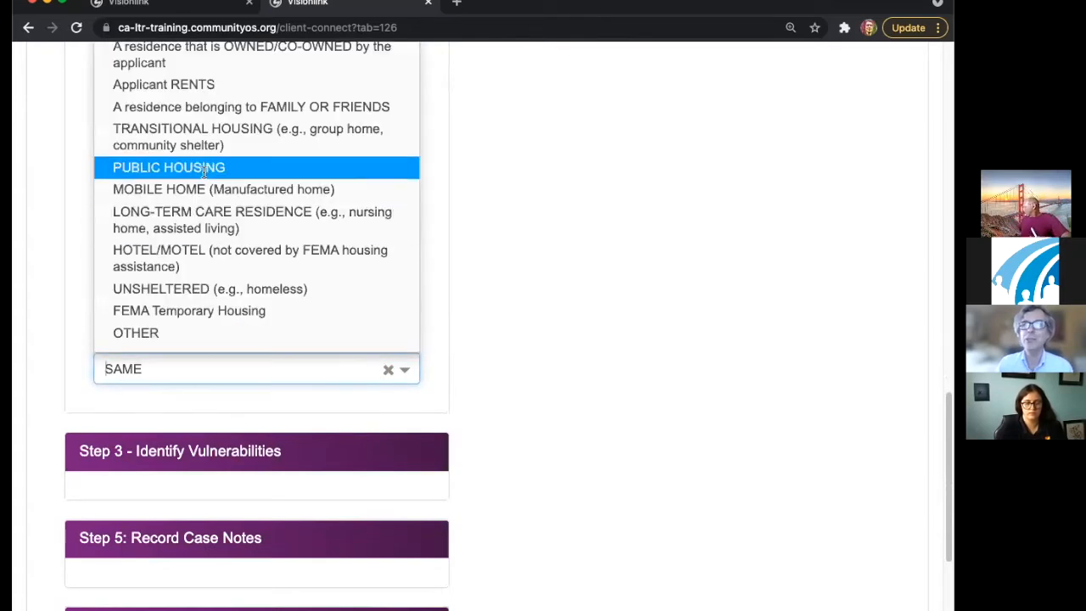
- Set the current living situation to Applicant RENTS
left_click(212, 84)
scroll(553, 276, "down", 1)
scroll(553, 282, "down", 6)
- Enter the current street address from the address suggestions so it validates
left_click(254, 139)
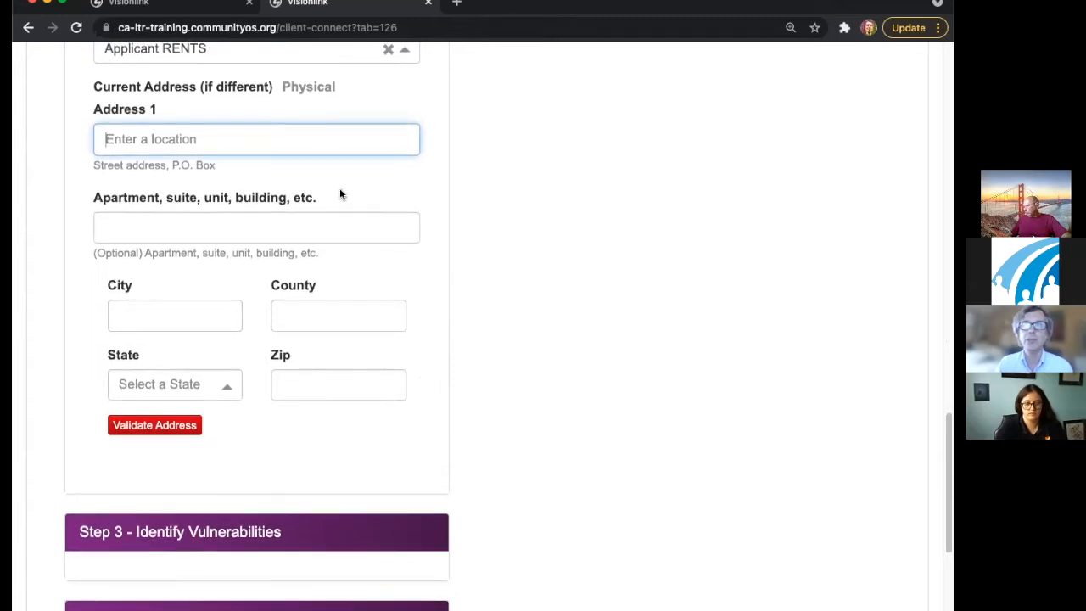
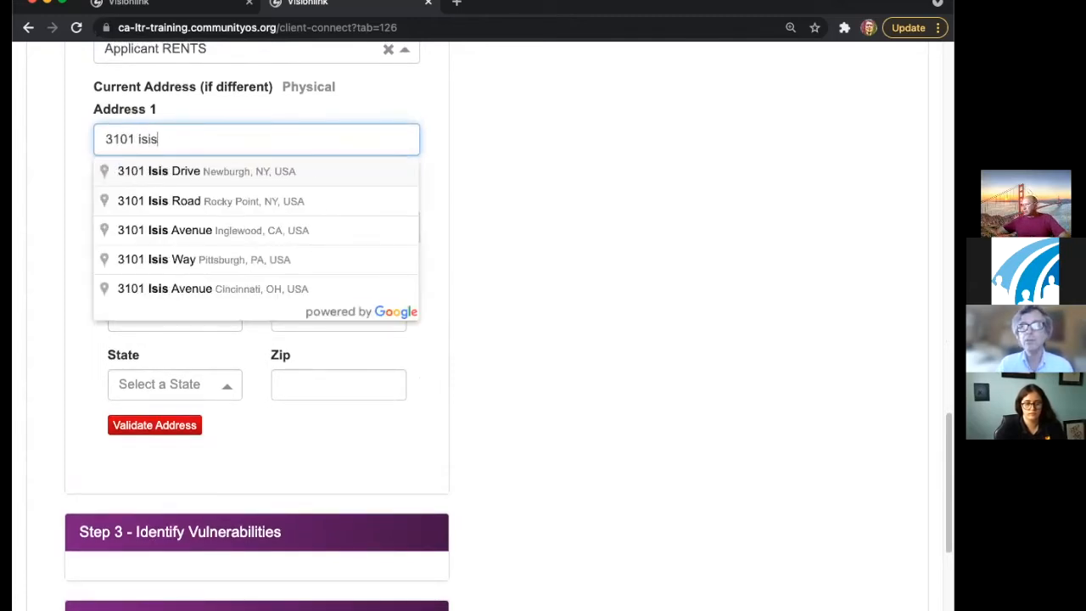
left_click(315, 174)
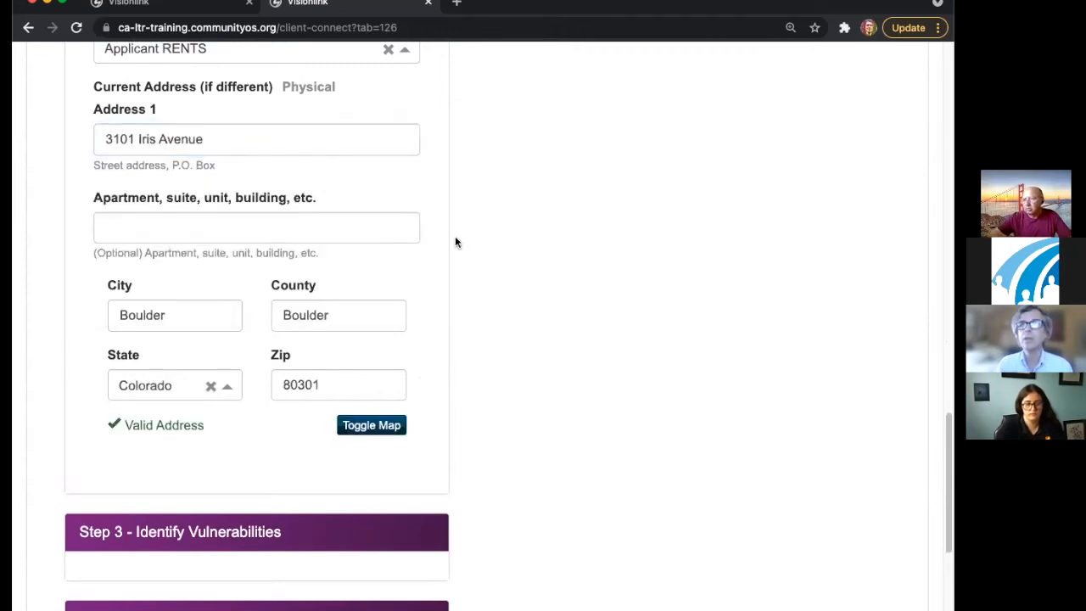
scroll(482, 258, "down", 3)
left_click(325, 212)
left_click_drag(324, 214, 584, 232)
scroll(588, 244, "down", 3)
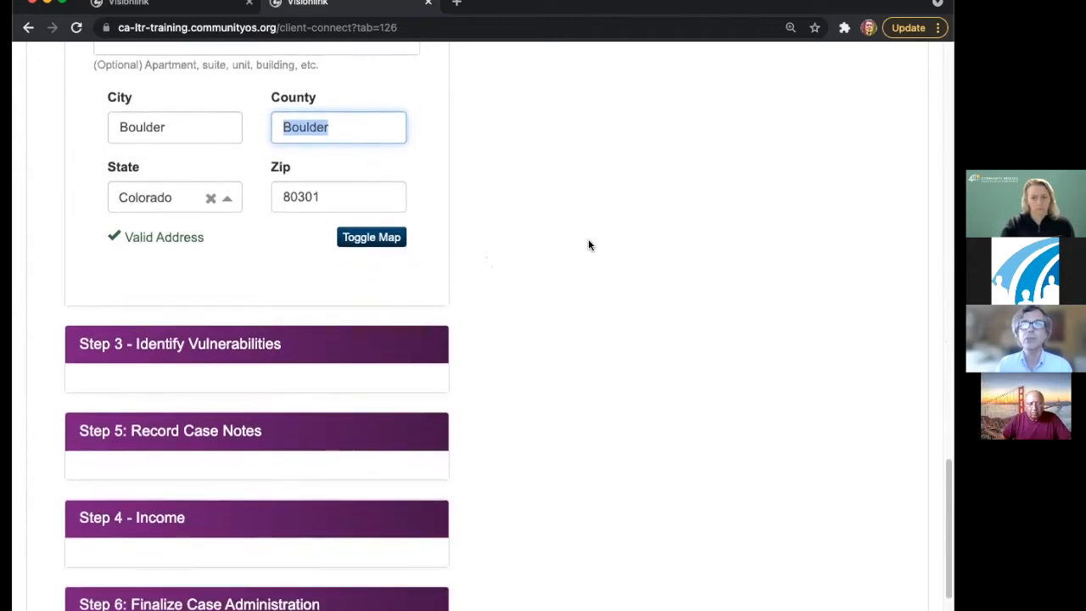
scroll(588, 242, "down", 3)
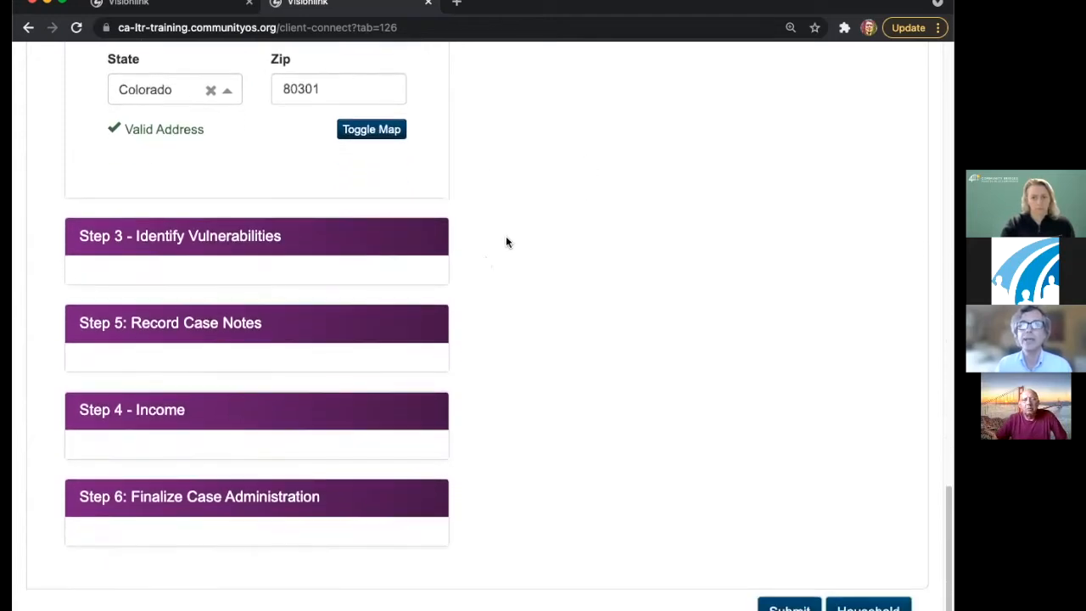
- Expand Step 3 - Identify Vulnerabilities and open the Client Recovery Needs list
left_click(402, 246)
scroll(582, 283, "down", 1)
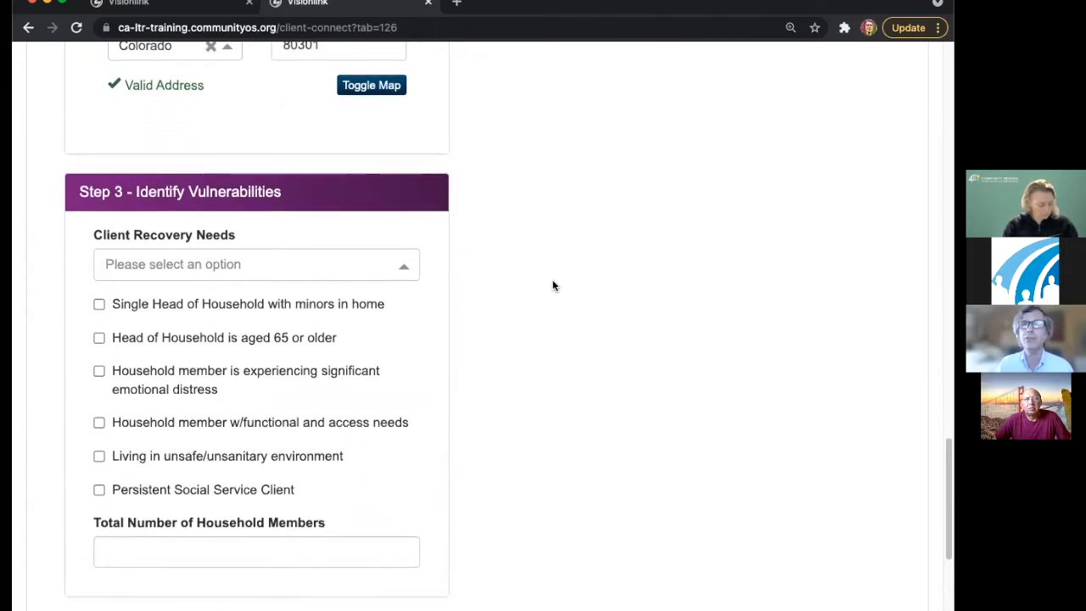
scroll(551, 283, "up", 4)
scroll(550, 283, "up", 7)
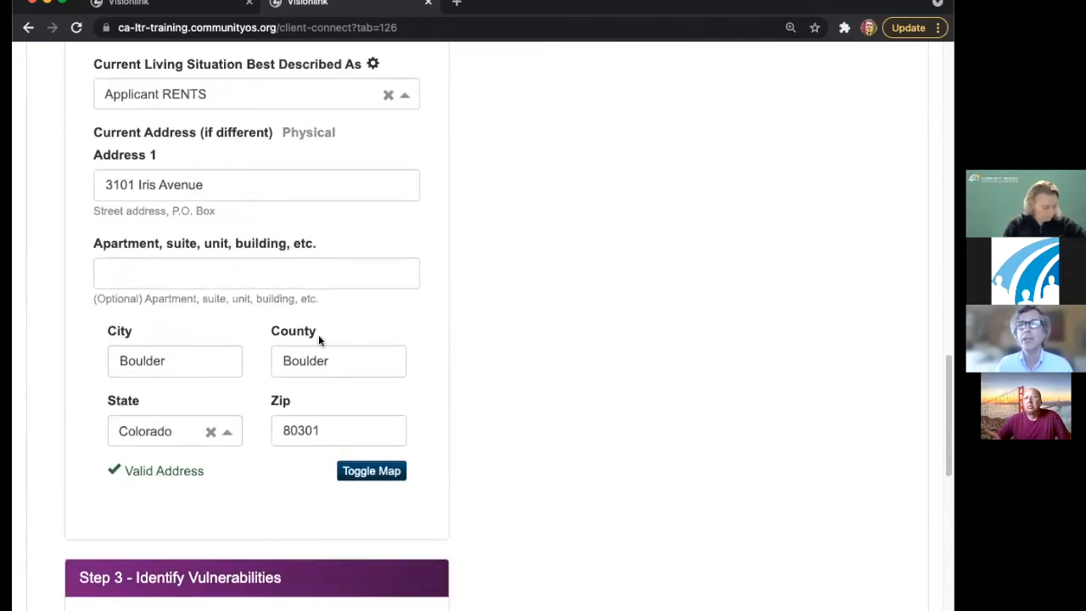
left_click_drag(271, 331, 340, 338)
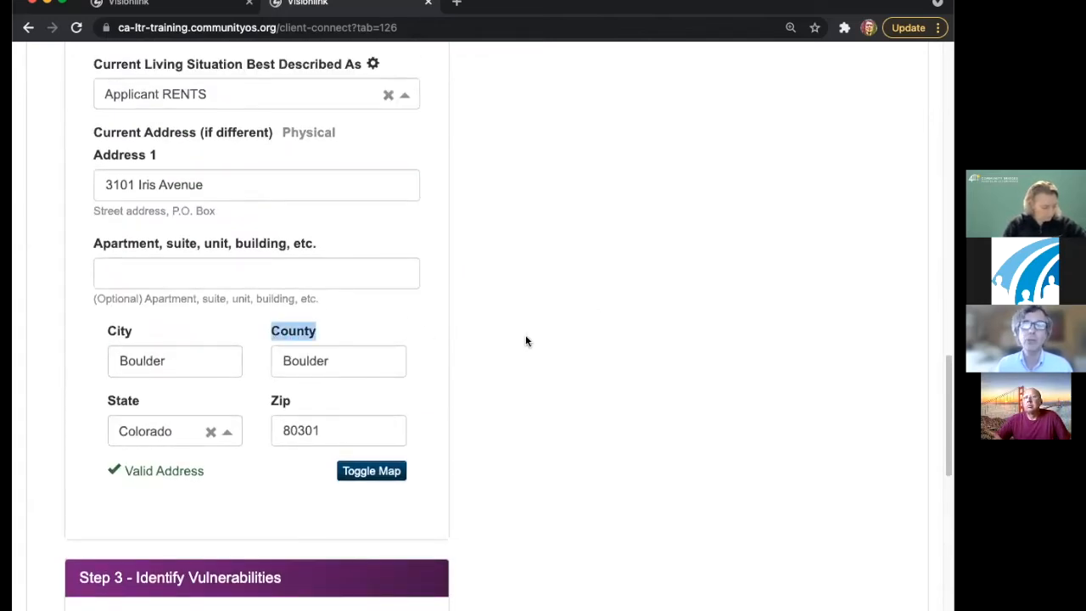
scroll(525, 341, "down", 13)
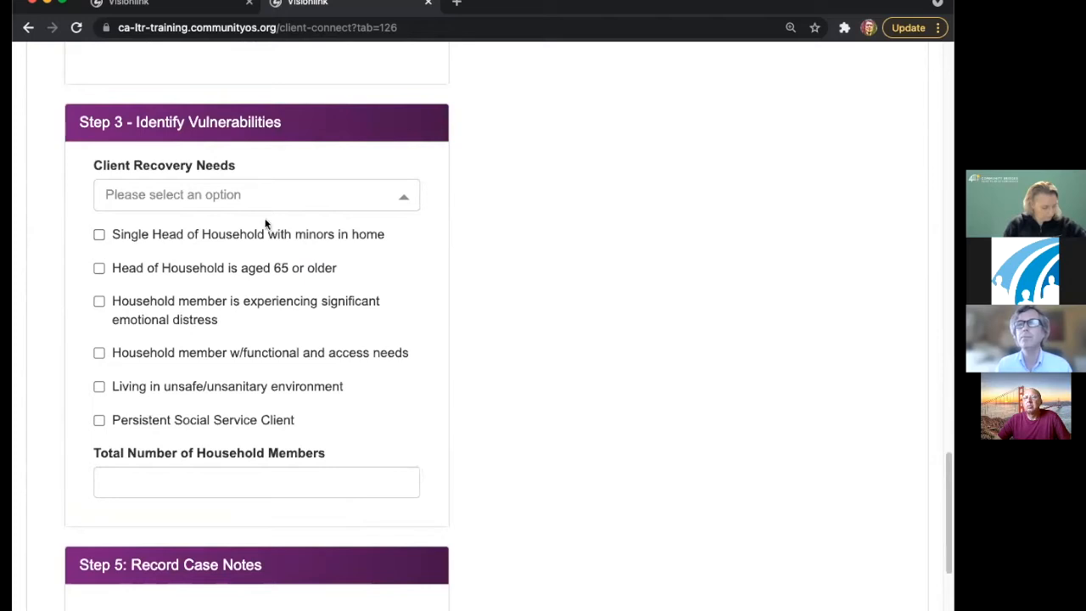
left_click(243, 199)
left_click(557, 200)
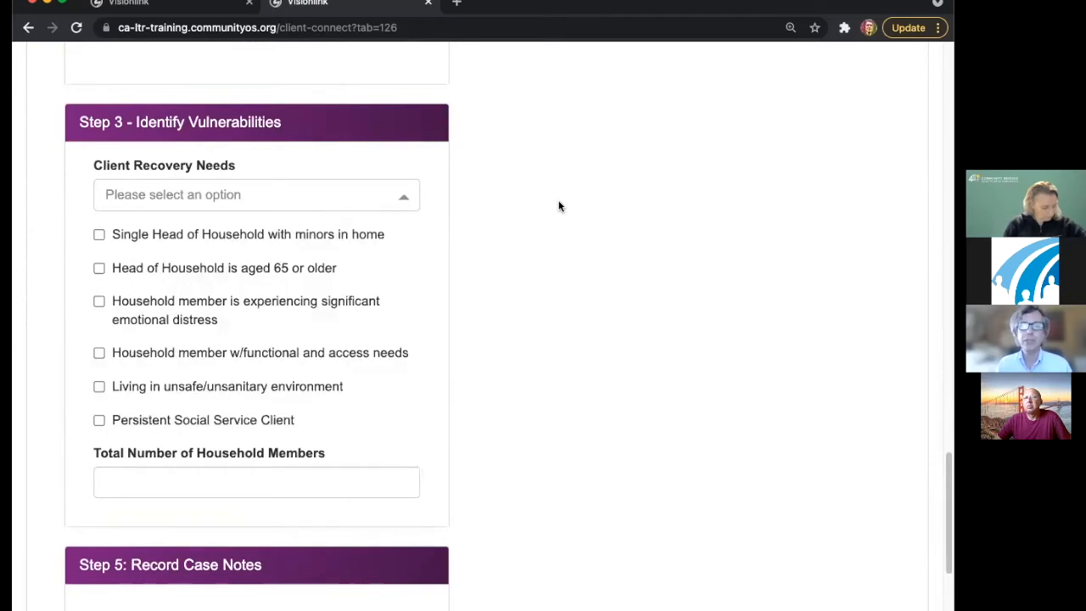
left_click(383, 206)
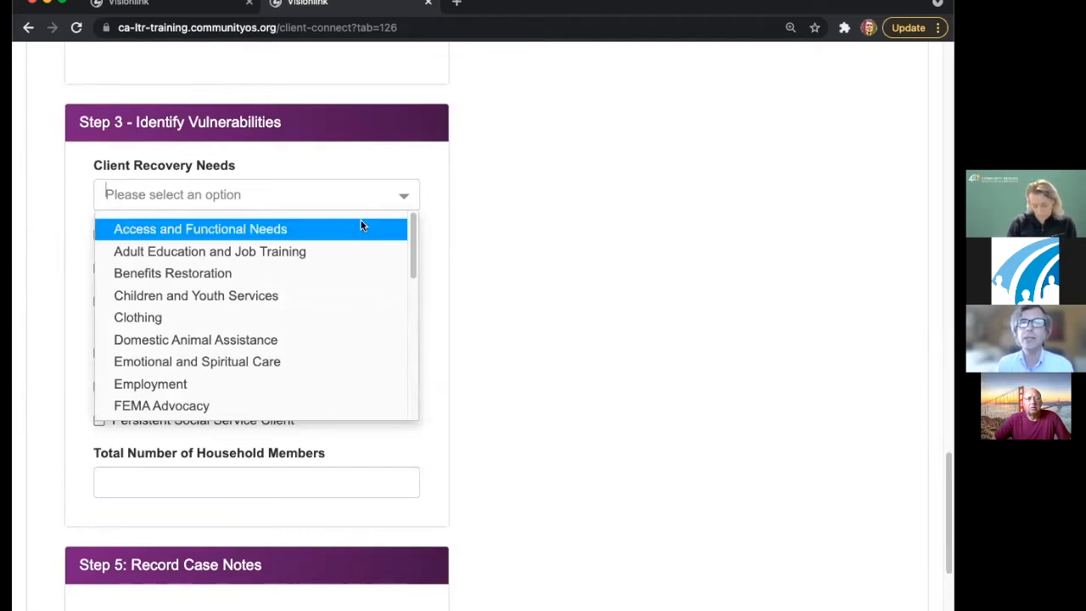
- Pick Access and Functional Needs, Children and Youth Services, Utilities, and Adult Education and Job Training
left_click(360, 226)
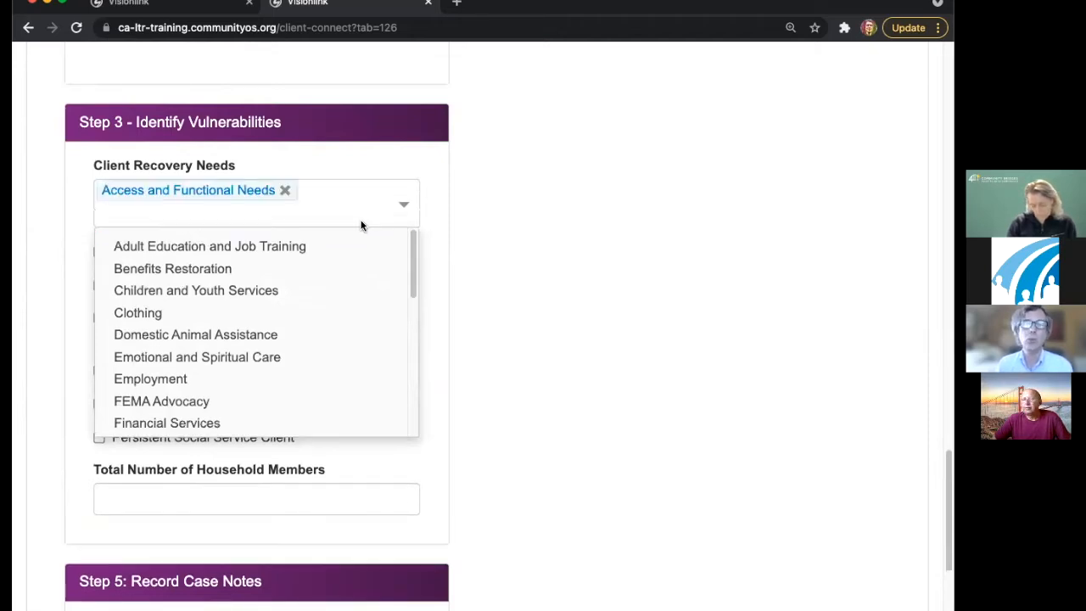
left_click(243, 291)
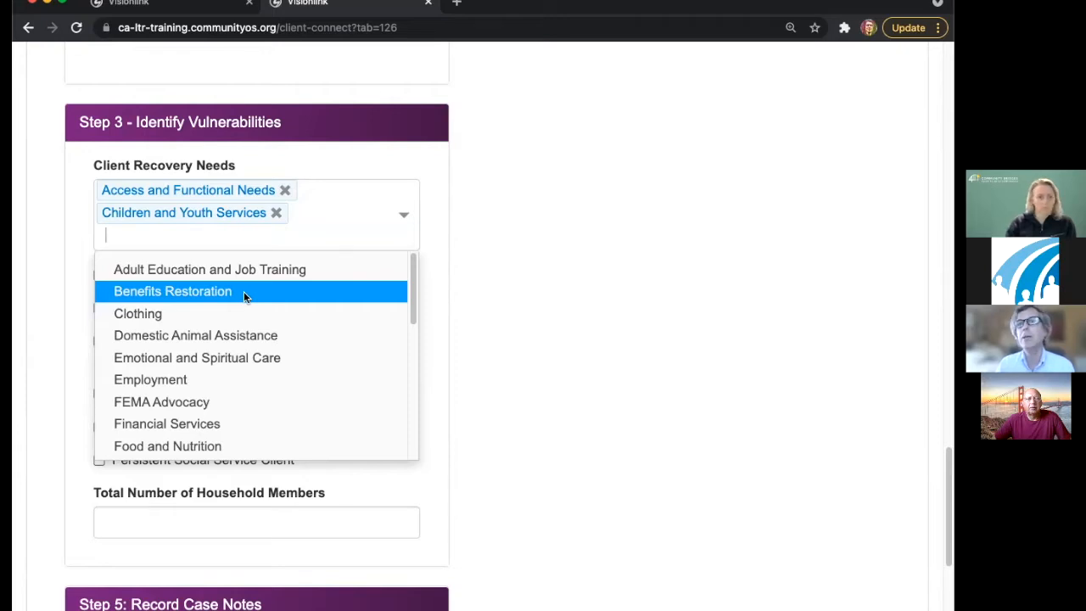
scroll(260, 363, "down", 2)
scroll(259, 358, "down", 4)
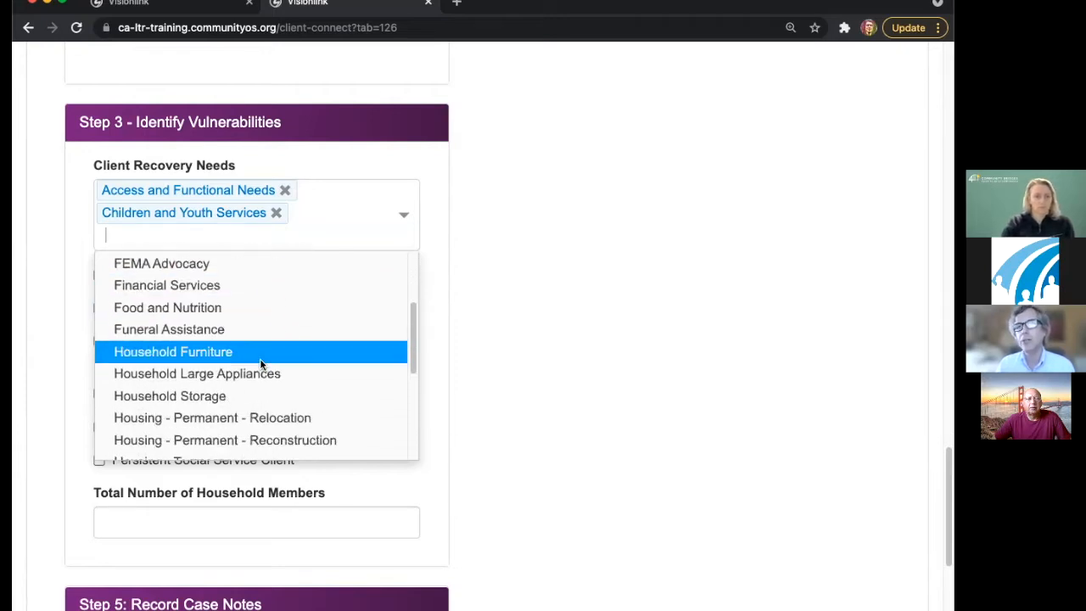
scroll(288, 392, "down", 5)
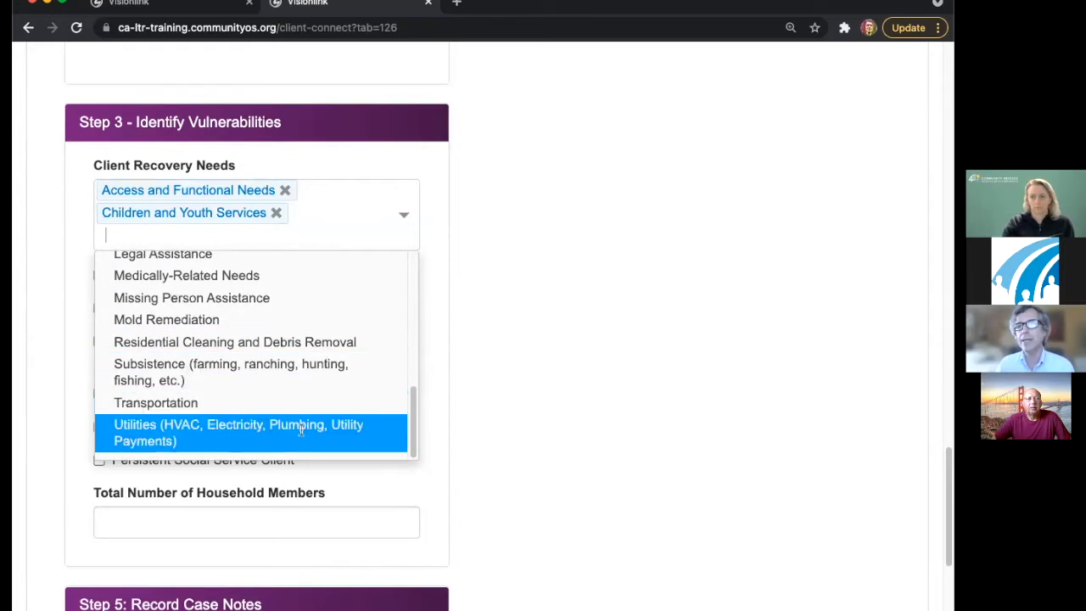
left_click(254, 431)
left_click(217, 327)
left_click(522, 304)
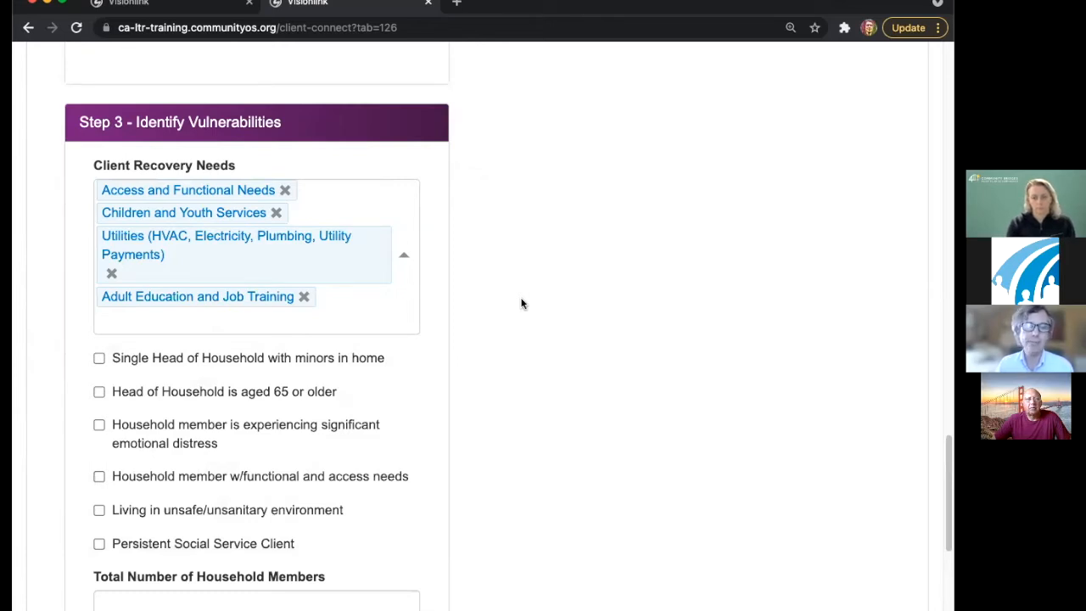
scroll(522, 304, "down", 1)
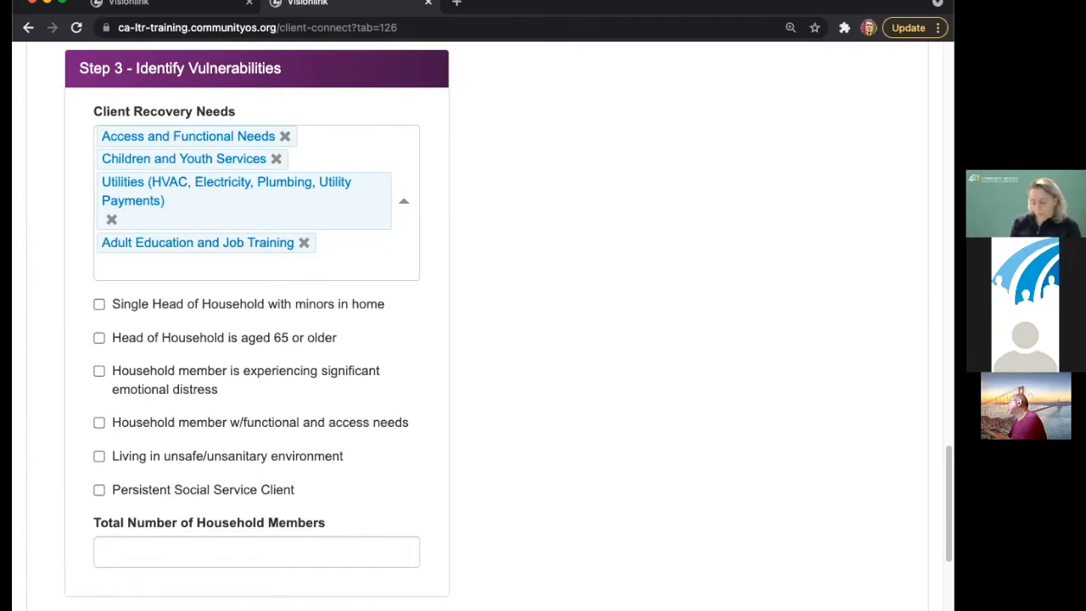
- Review the living situation fields, leaving pre-disaster as Applicant RENTED
scroll(456, 219, "up", 1)
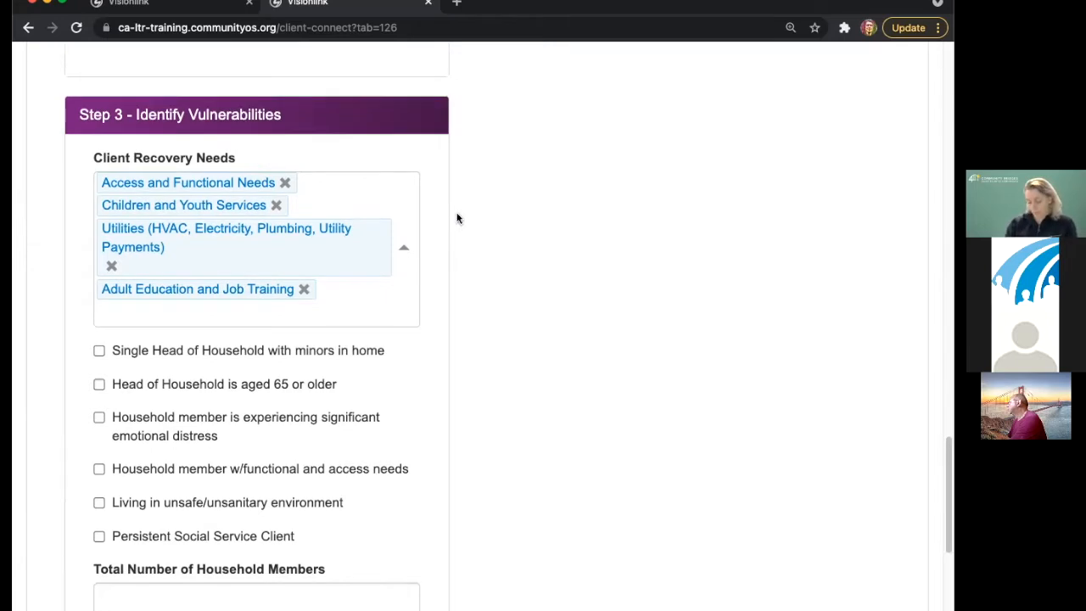
scroll(456, 219, "up", 10)
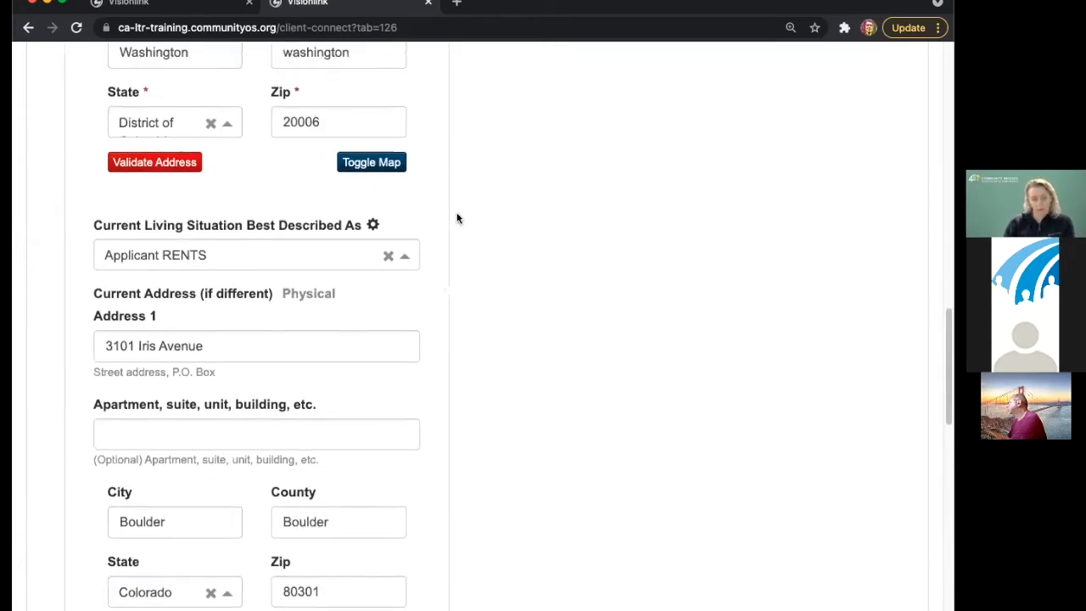
left_click_drag(91, 227, 366, 234)
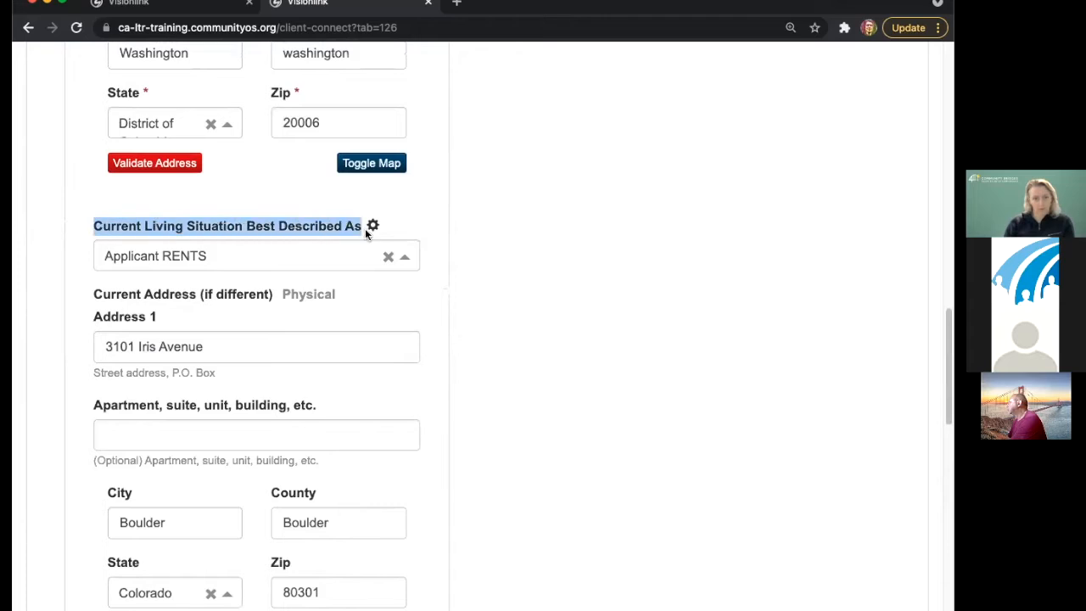
scroll(351, 245, "up", 5)
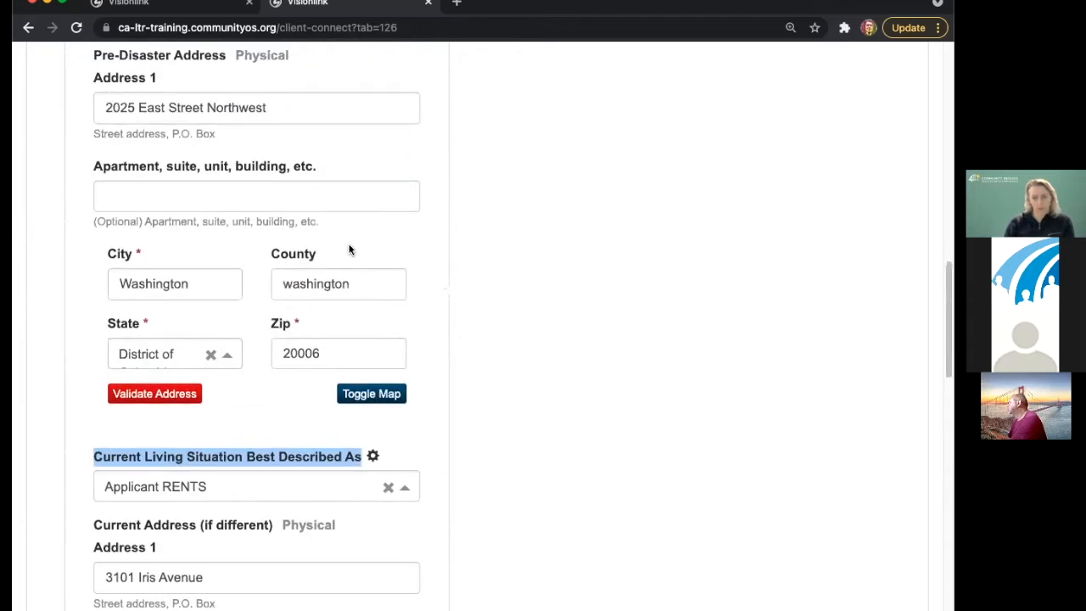
scroll(350, 247, "up", 1)
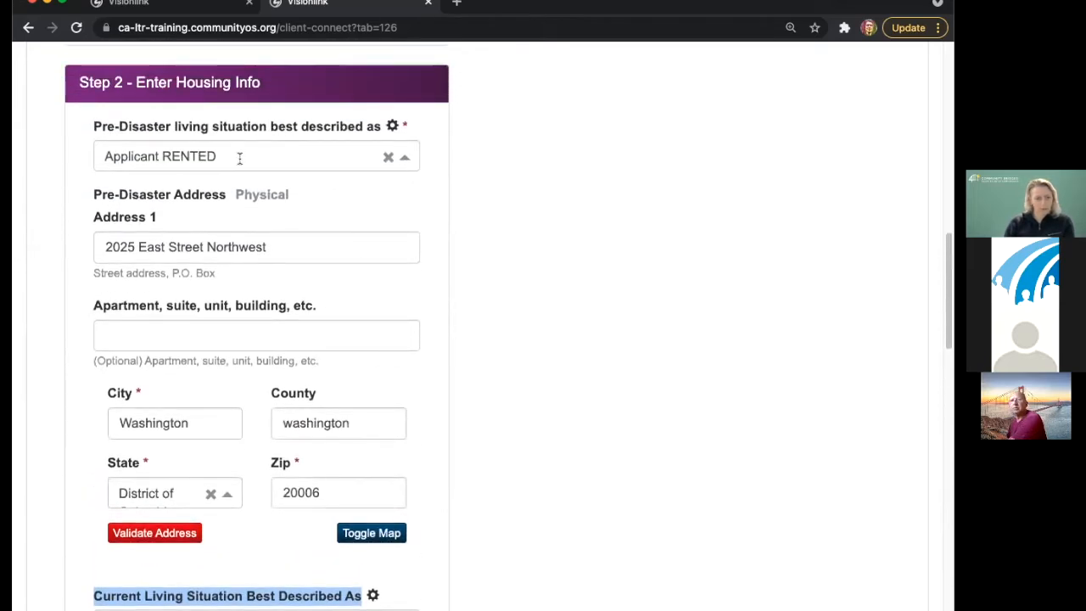
left_click_drag(89, 131, 364, 129)
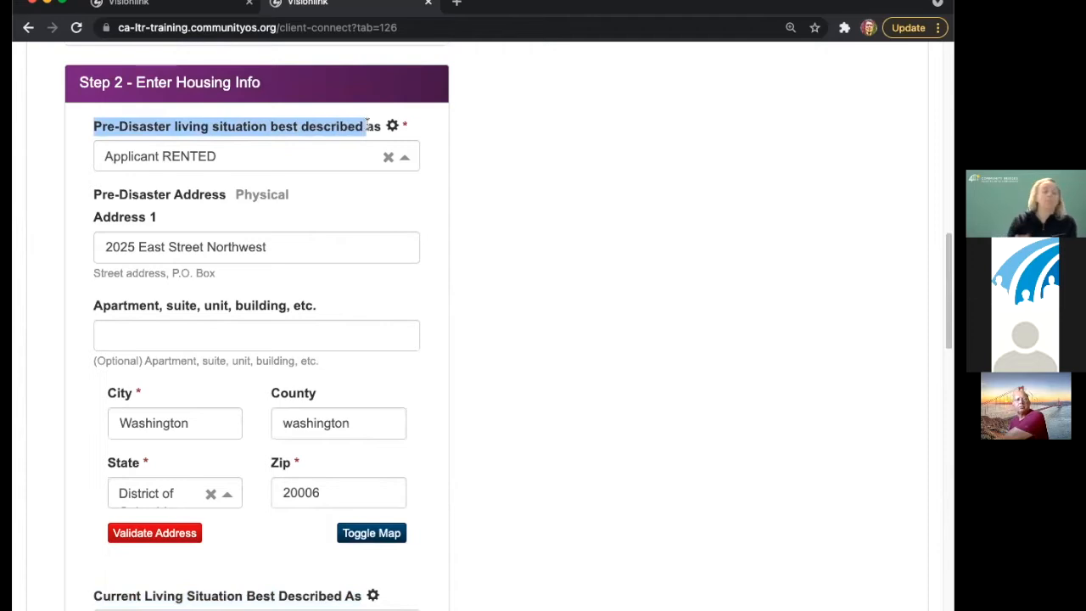
left_click(271, 167)
left_click(584, 284)
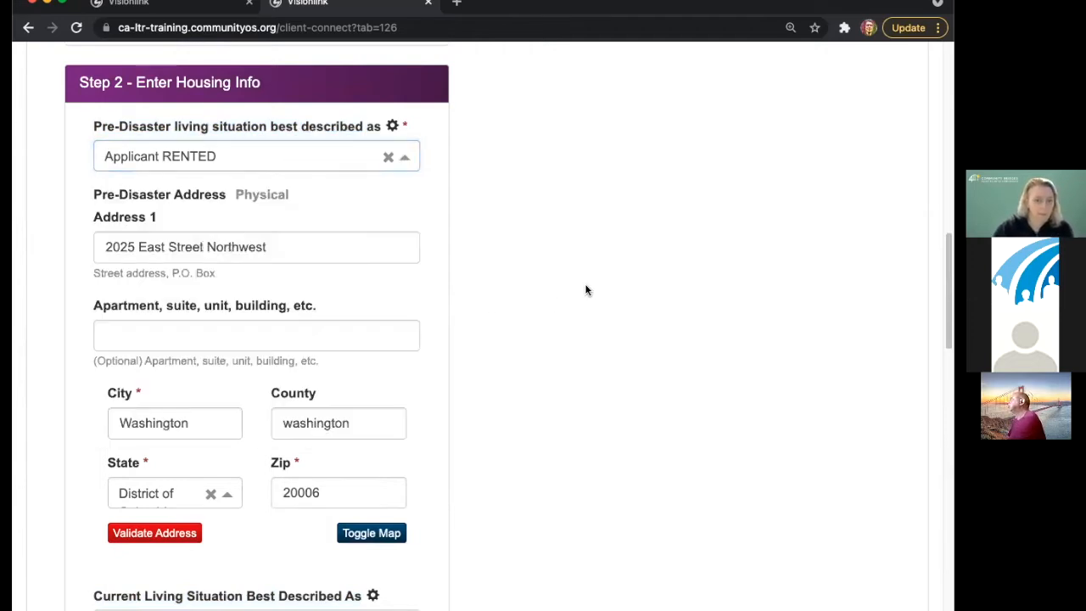
- Change the current living situation to a residence owned or co-owned by the applicant
scroll(572, 293, "down", 3)
scroll(560, 309, "down", 1)
left_click(292, 317)
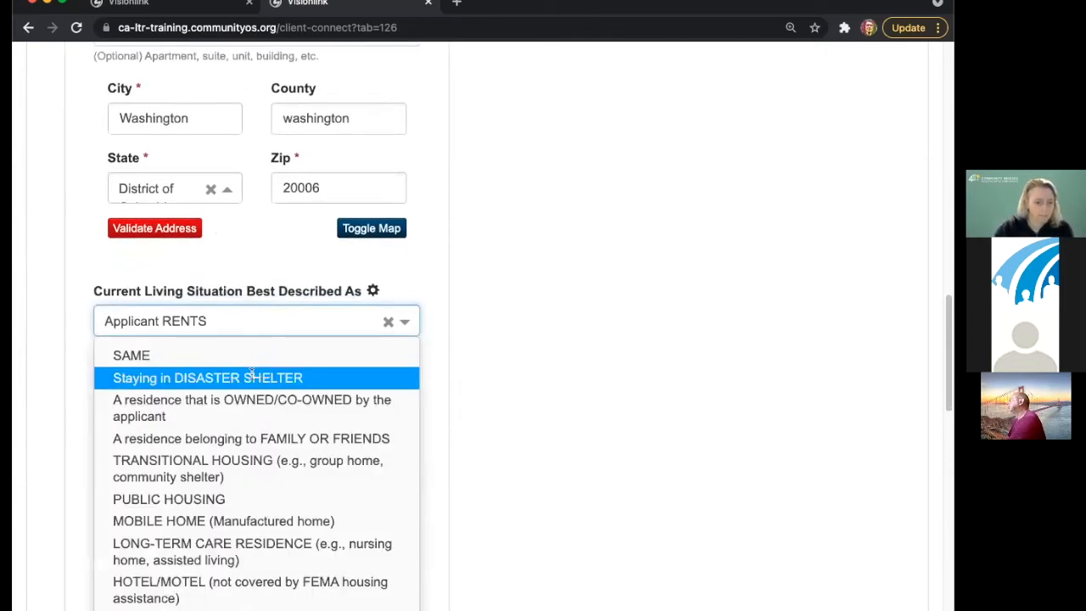
left_click(332, 409)
scroll(577, 371, "down", 9)
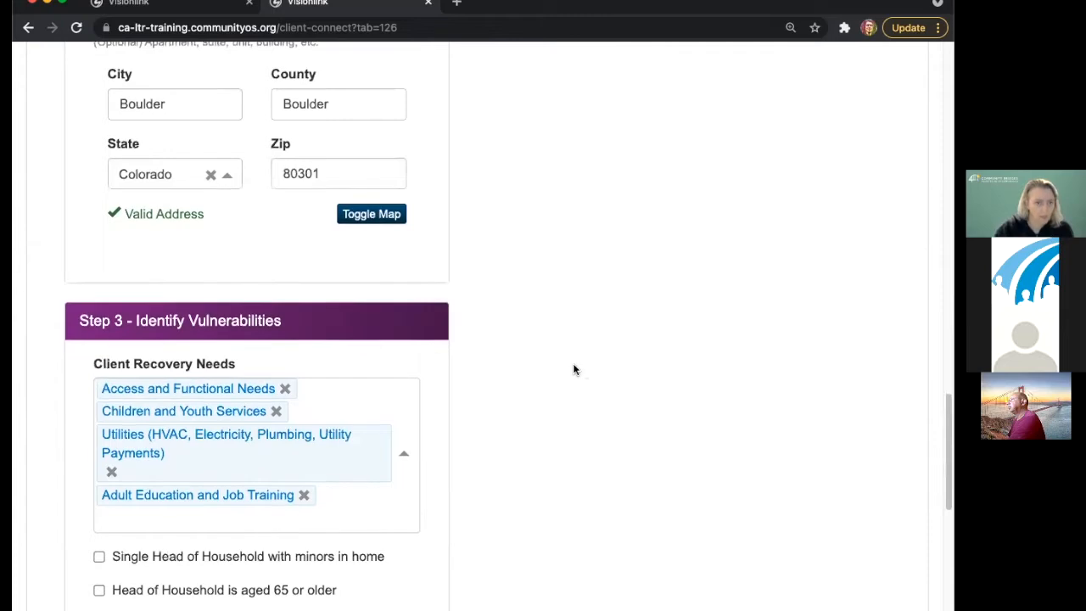
scroll(551, 361, "up", 1)
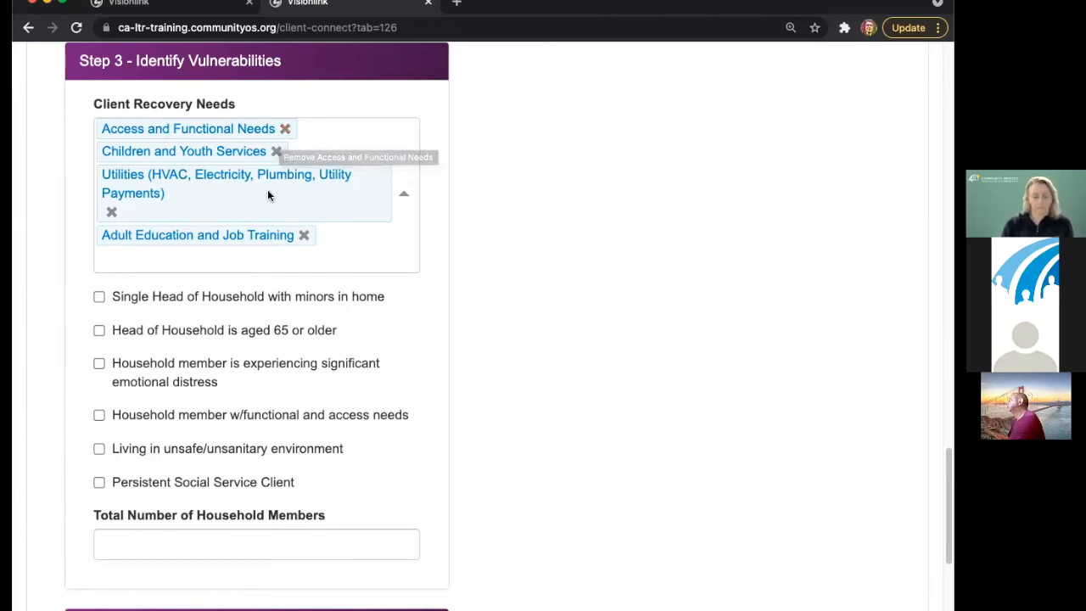
left_click(332, 244)
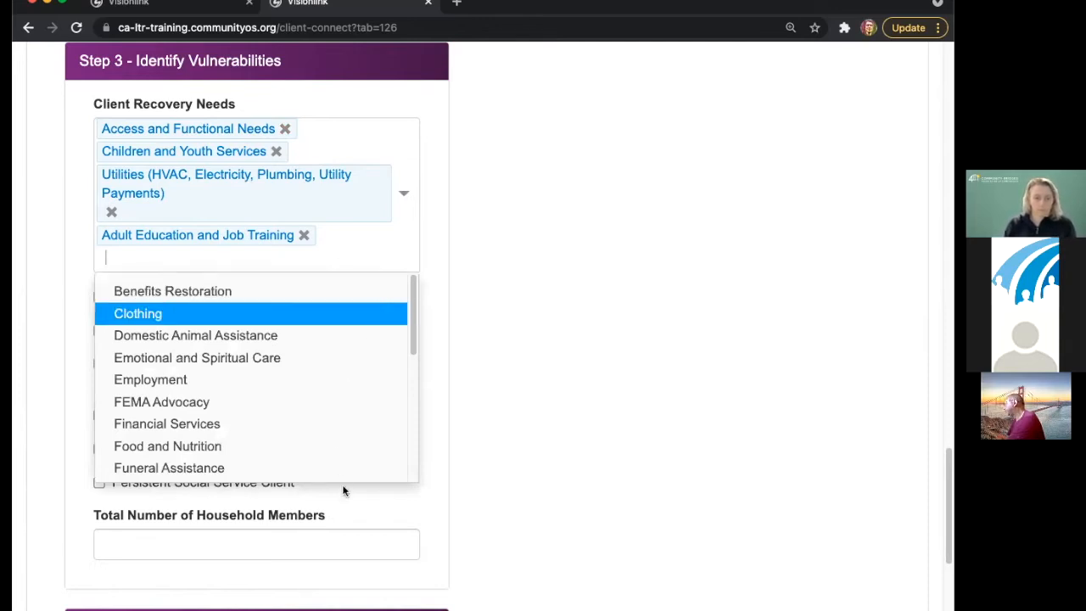
scroll(349, 458, "down", 1)
left_click(563, 336)
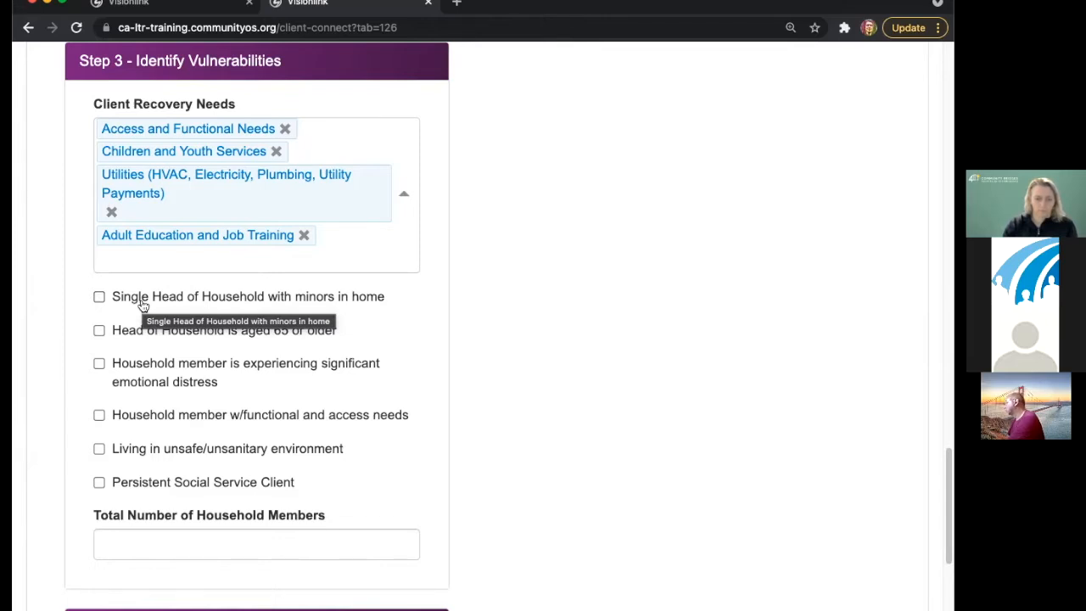
- Check 'Single Head of Household with minors in home' and 'Head of Household is aged 65 or older'
left_click(141, 302)
left_click(159, 335)
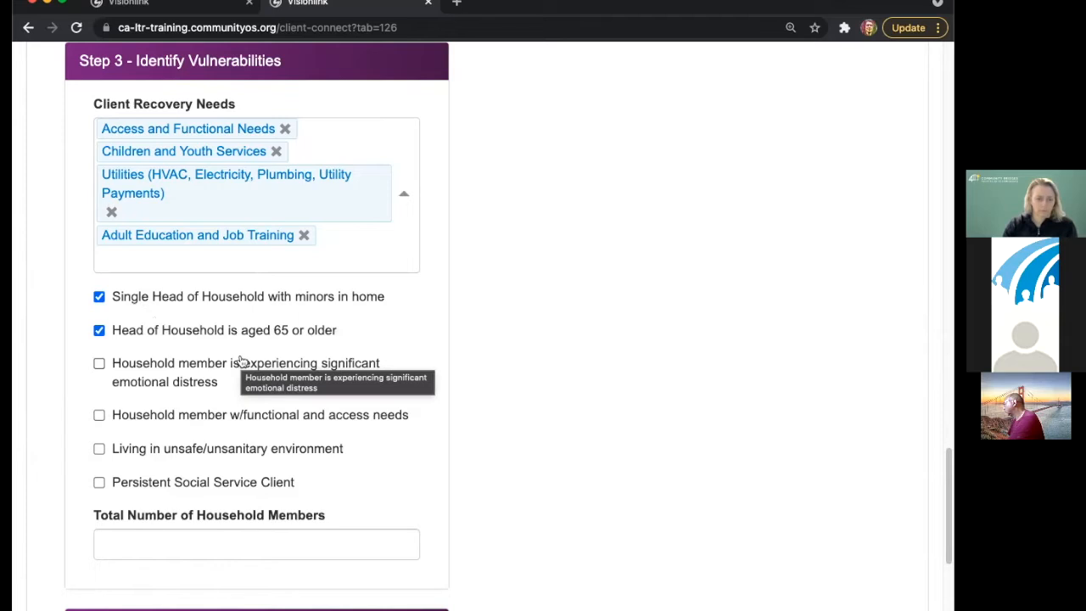
scroll(323, 322, "down", 5)
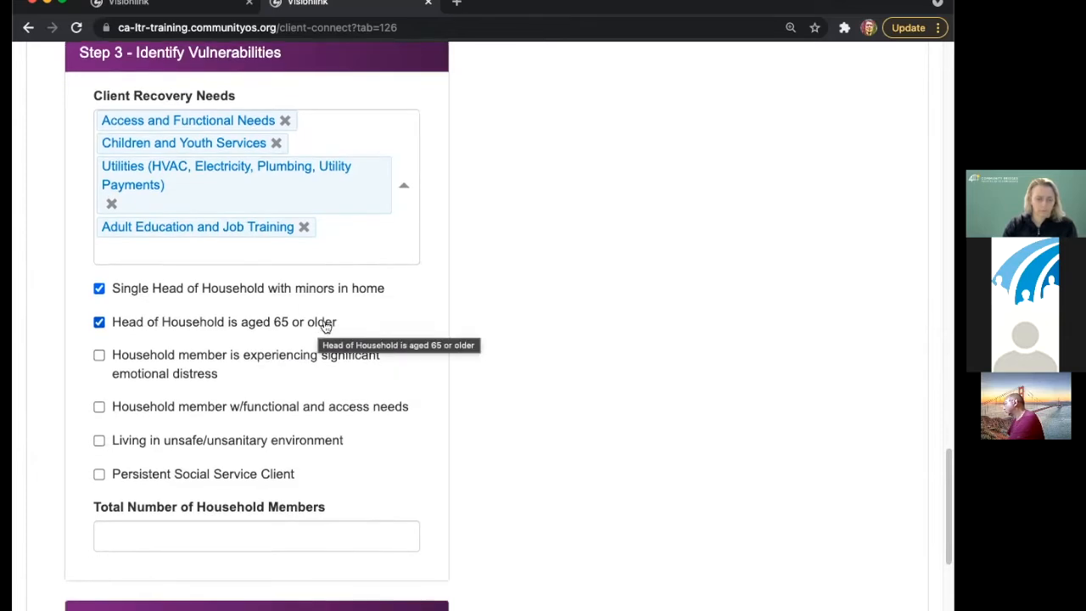
scroll(348, 314, "up", 3)
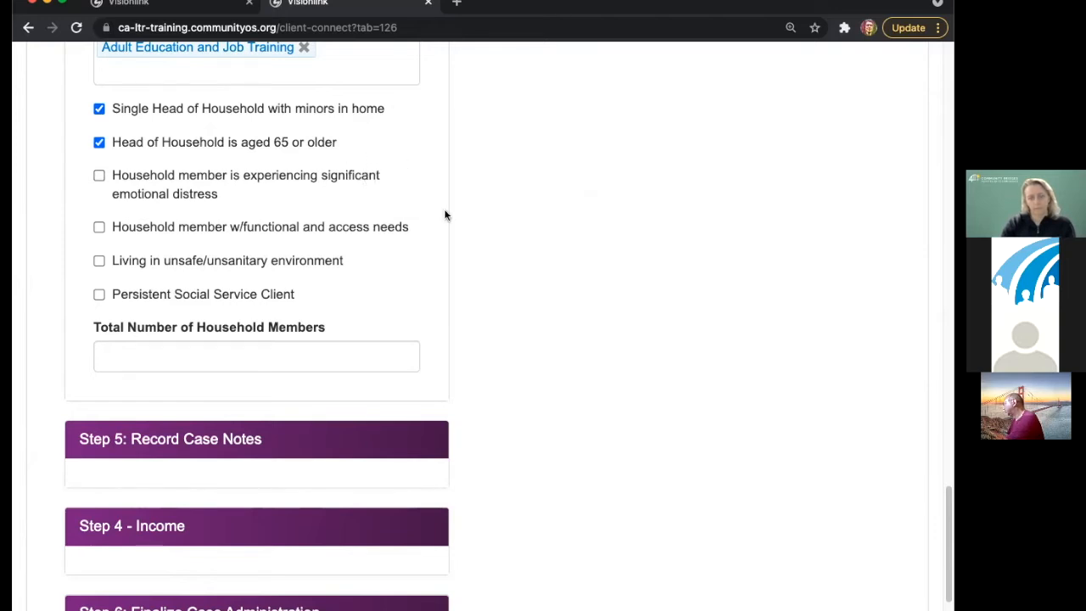
scroll(444, 215, "down", 1)
- Expand the Step 5: Record Case Notes section
scroll(440, 217, "down", 3)
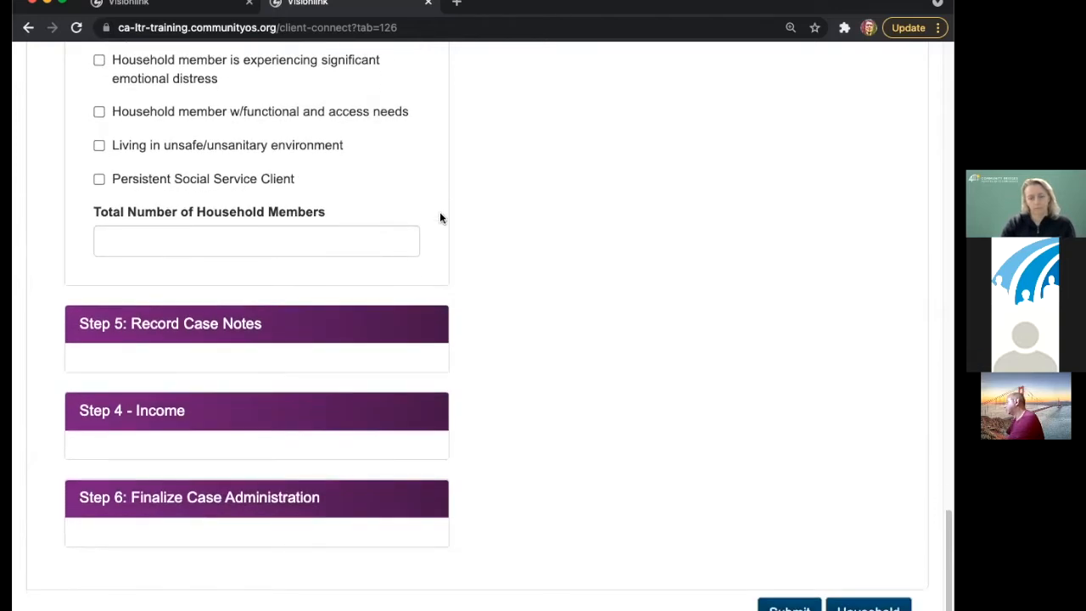
left_click(303, 331)
scroll(480, 273, "down", 3)
left_click(335, 347)
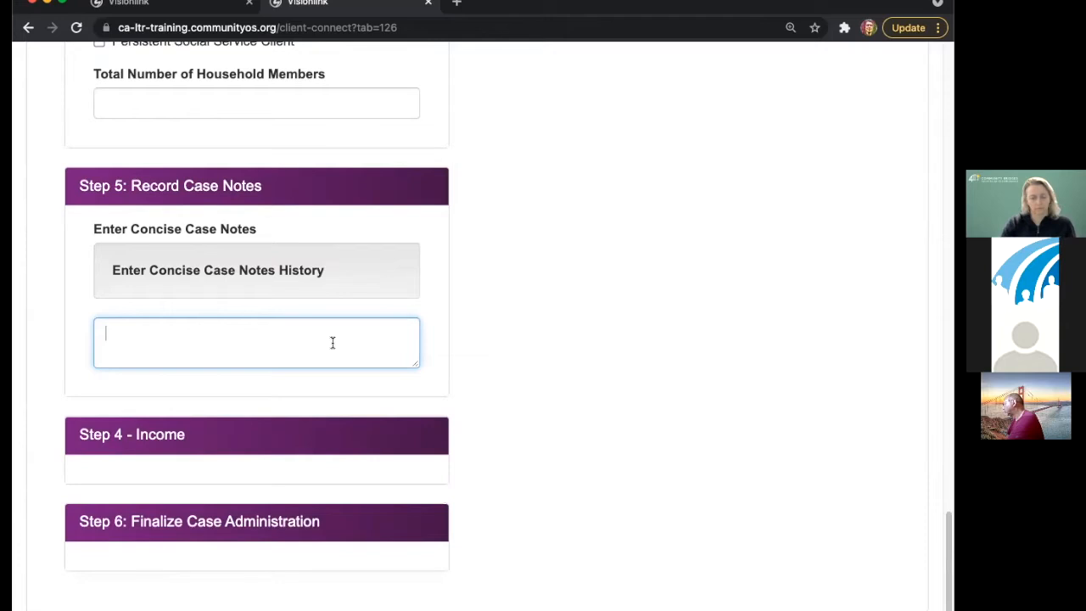
- Enter 2 as the Total Number of Household Members
left_click(257, 115)
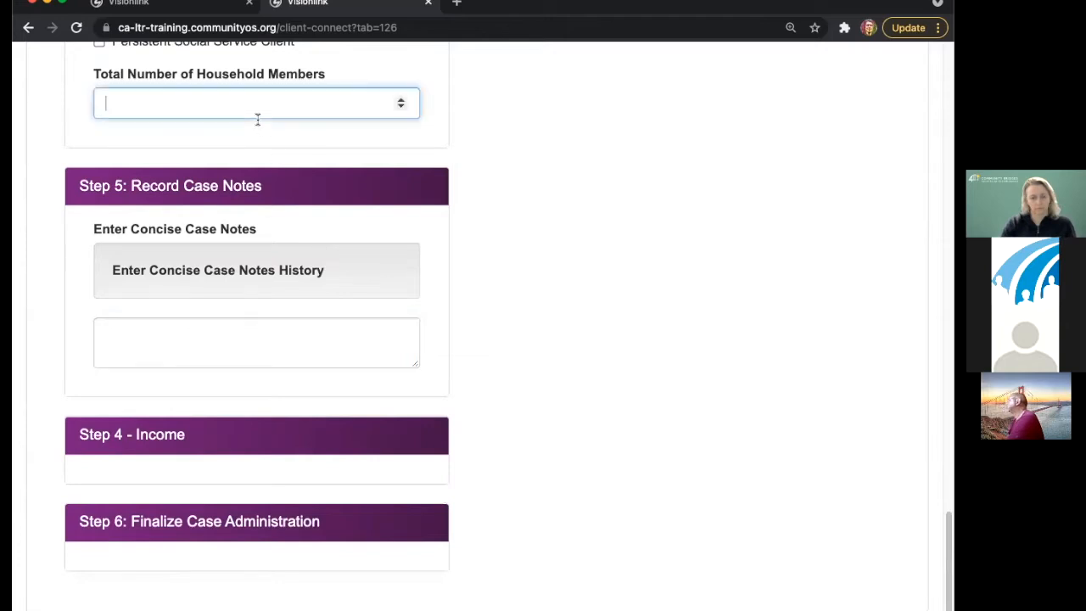
type("2")
left_click(502, 142)
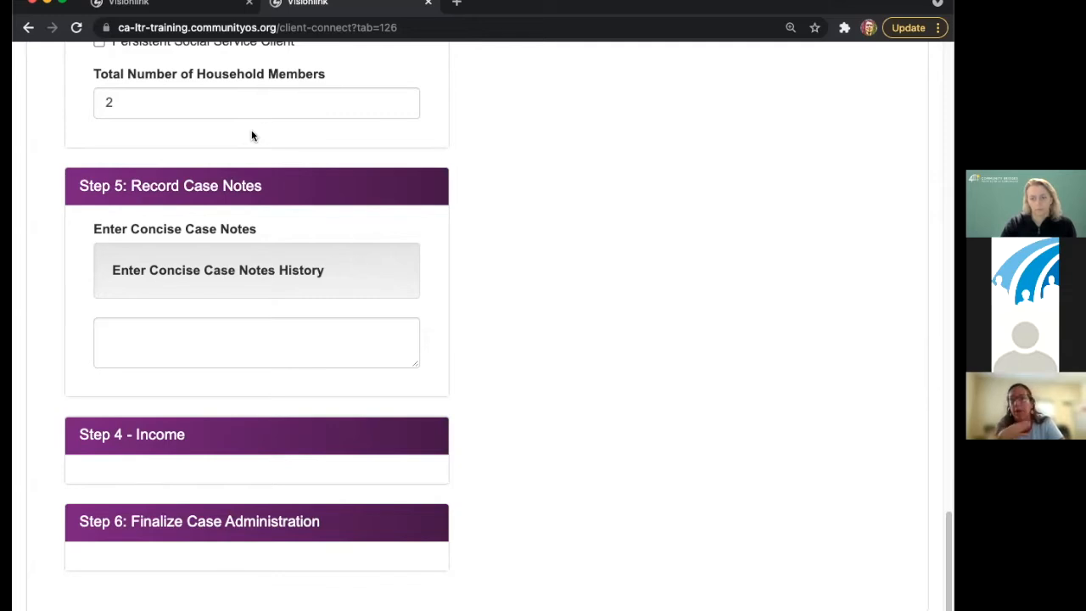
left_click(283, 333)
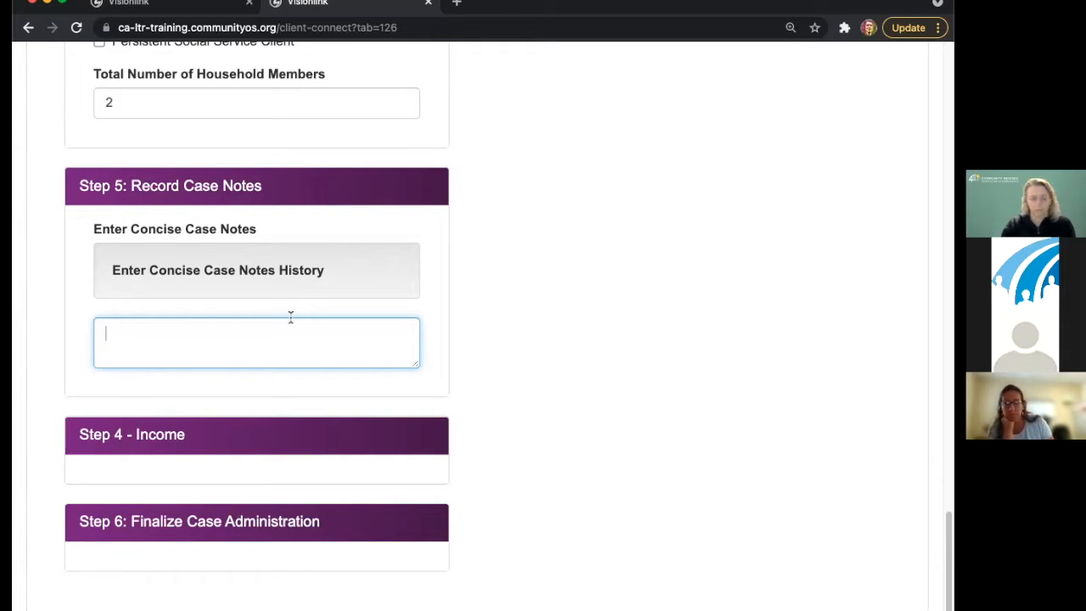
scroll(292, 309, "up", 3)
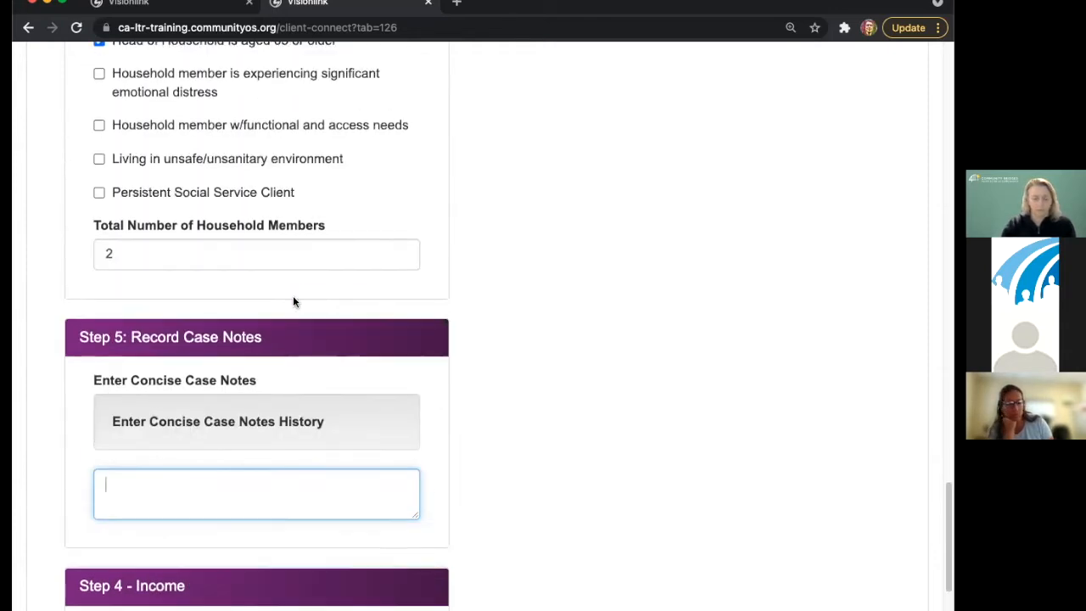
scroll(292, 302, "up", 3)
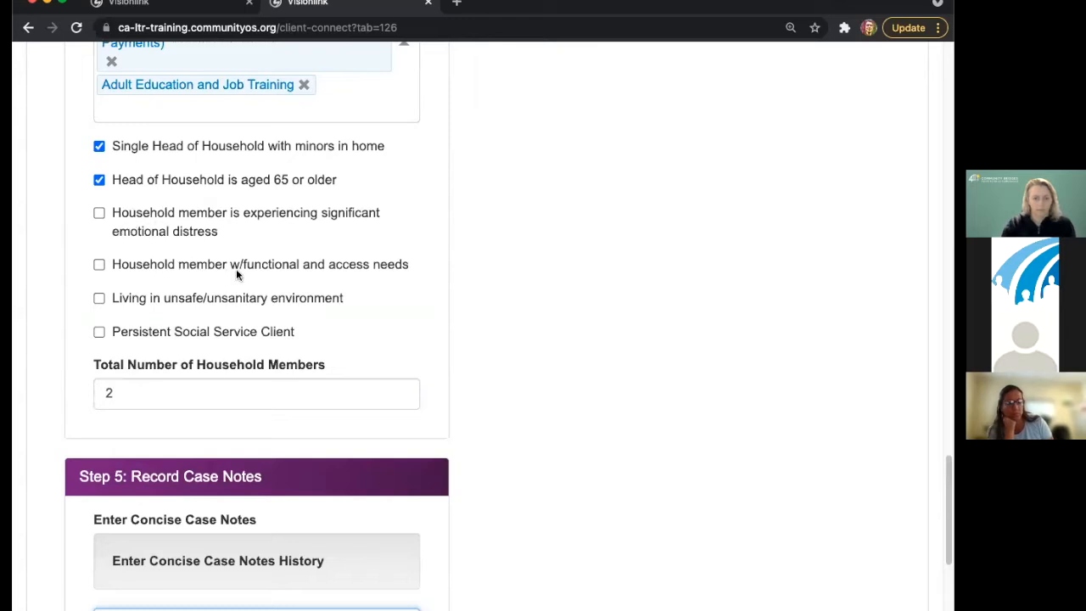
scroll(241, 280, "up", 3)
scroll(261, 358, "down", 1)
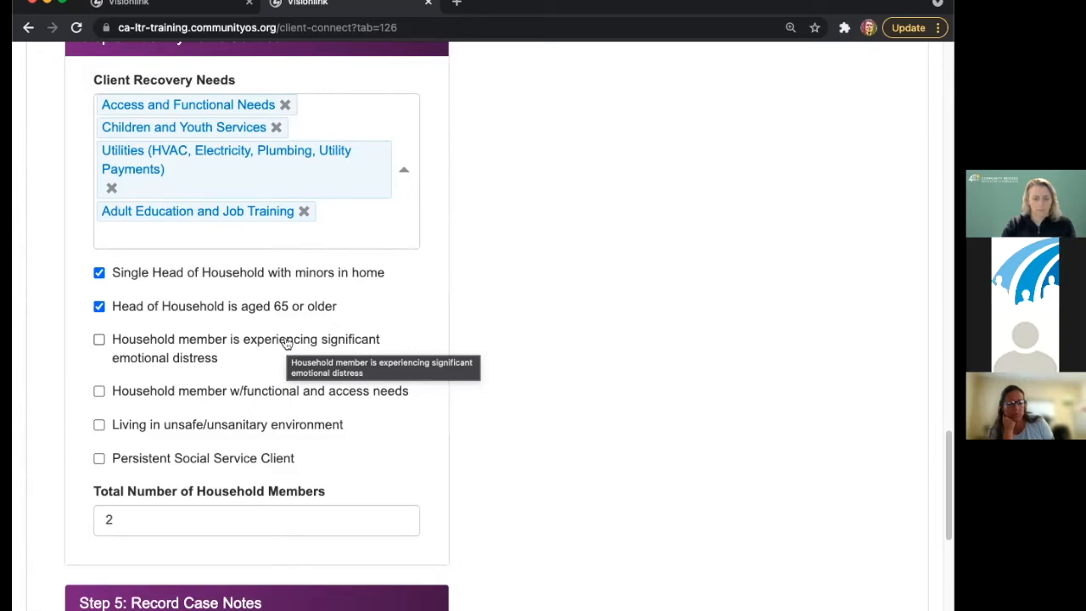
scroll(286, 343, "down", 3)
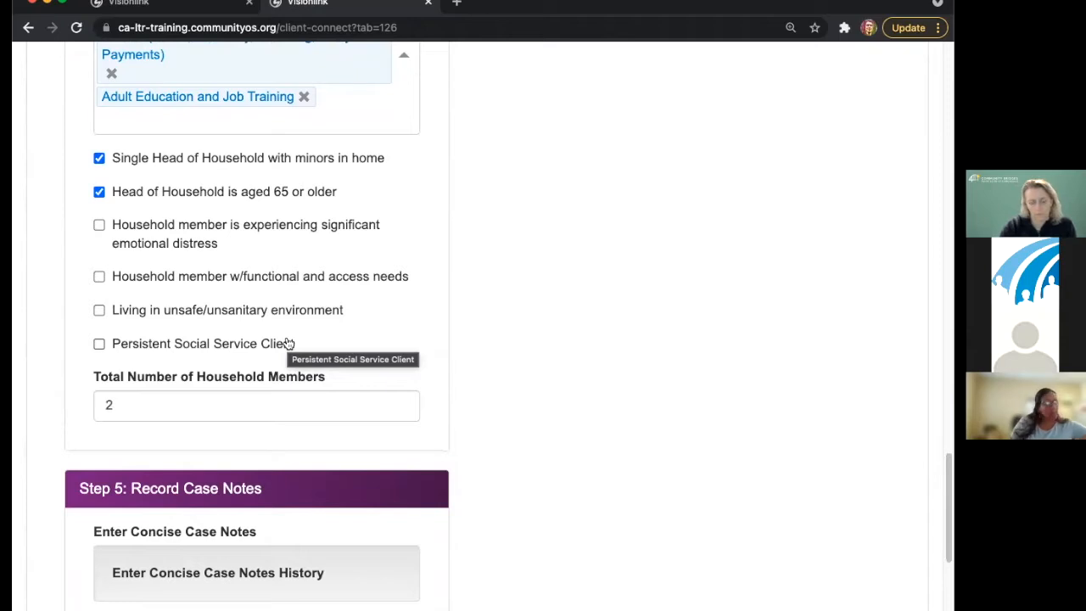
scroll(551, 305, "down", 3)
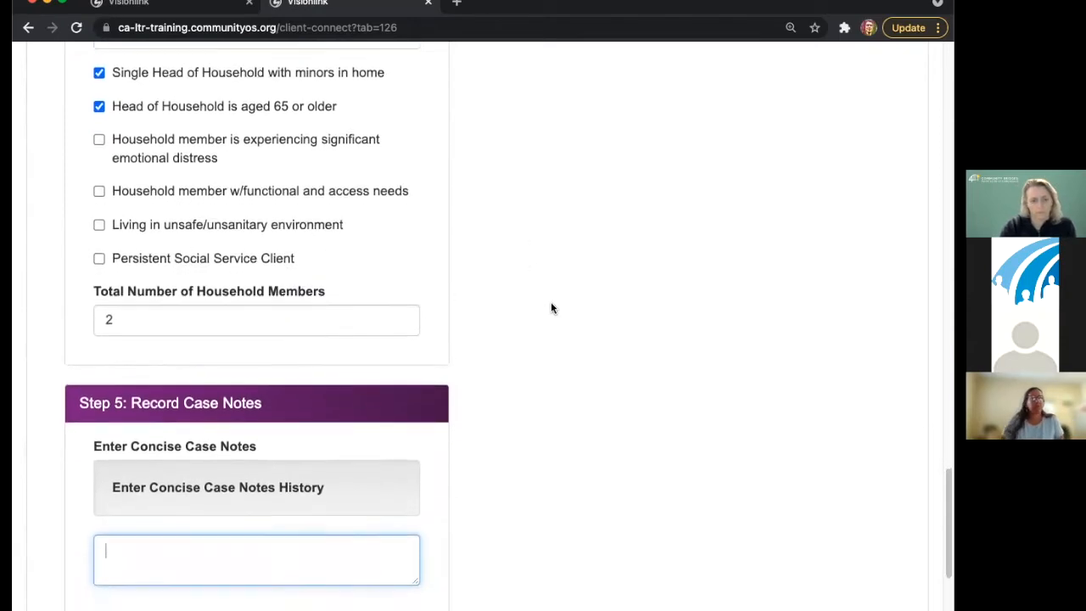
- Expand the Step 4 - Income section at the bottom of the form
scroll(536, 303, "down", 1)
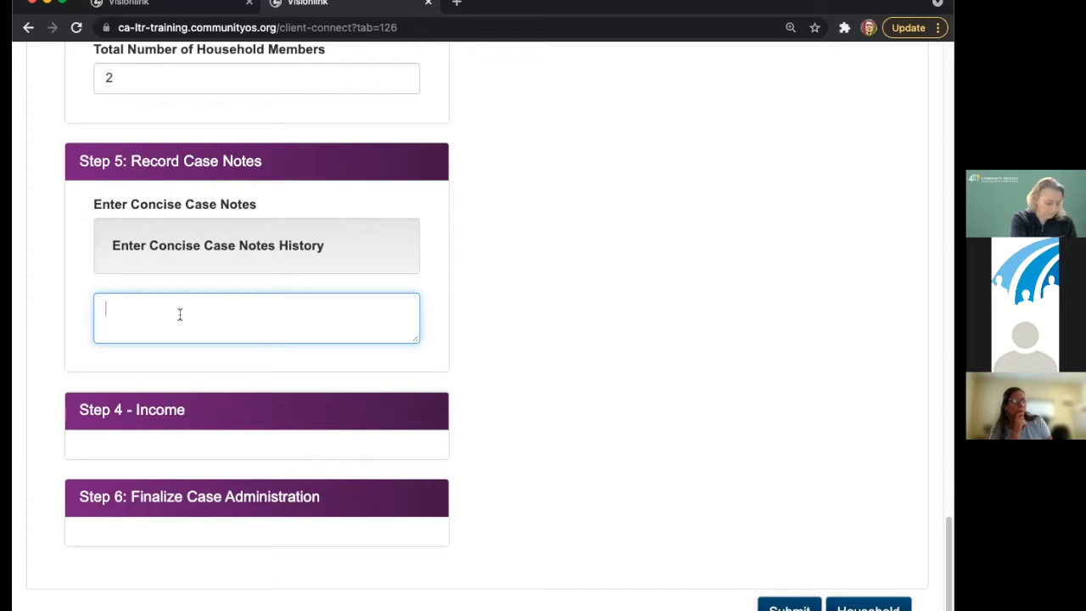
left_click(293, 402)
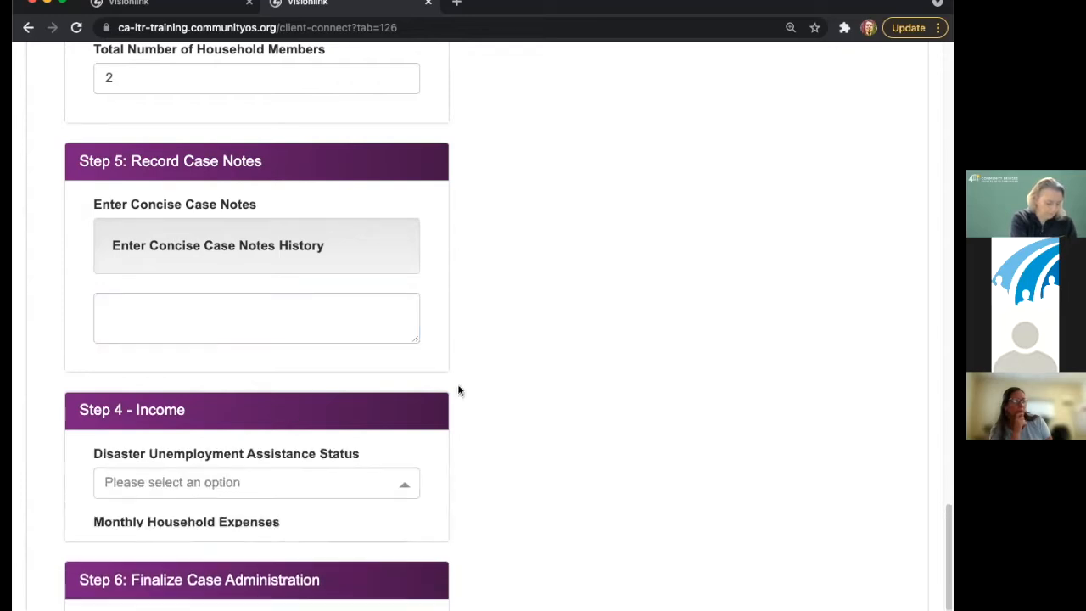
- Set Disaster Unemployment Assistance Status to Have Not Applied
scroll(509, 339, "down", 2)
scroll(527, 316, "down", 2)
left_click(308, 222)
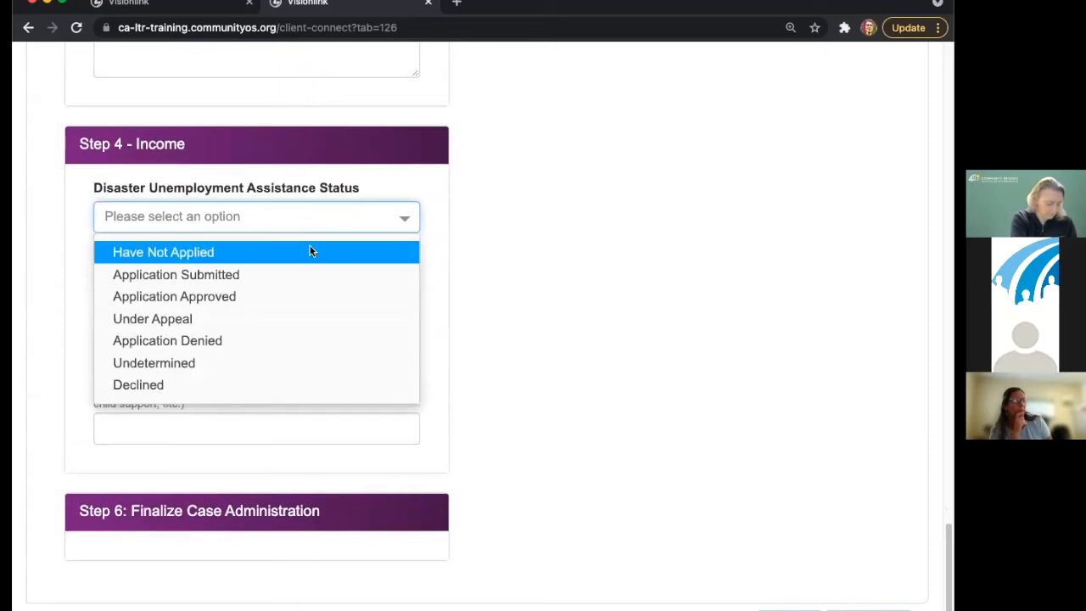
left_click(309, 251)
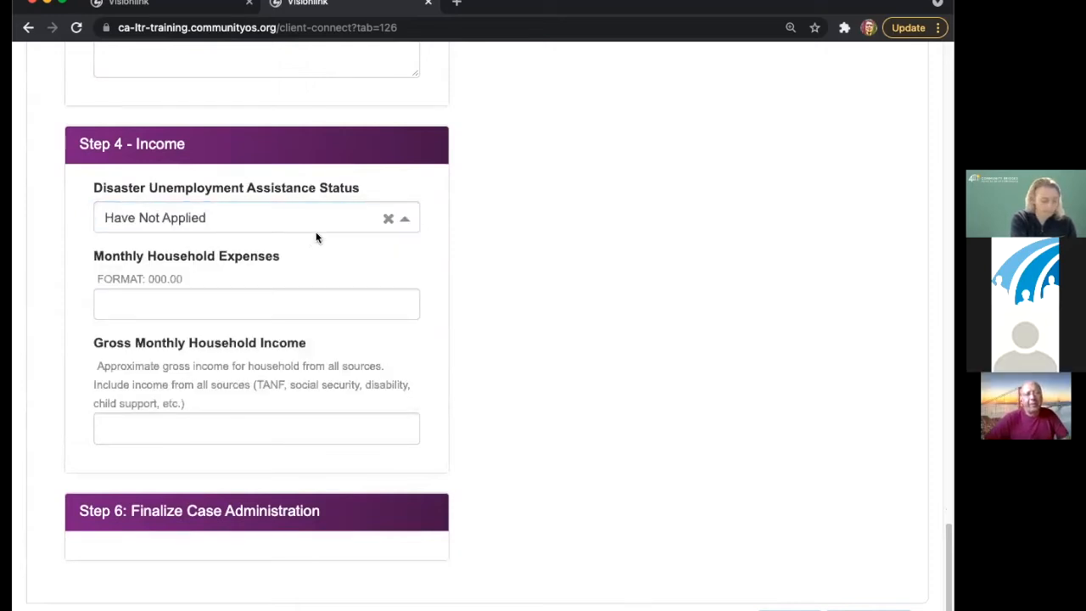
scroll(316, 236, "up", 5)
scroll(318, 239, "down", 5)
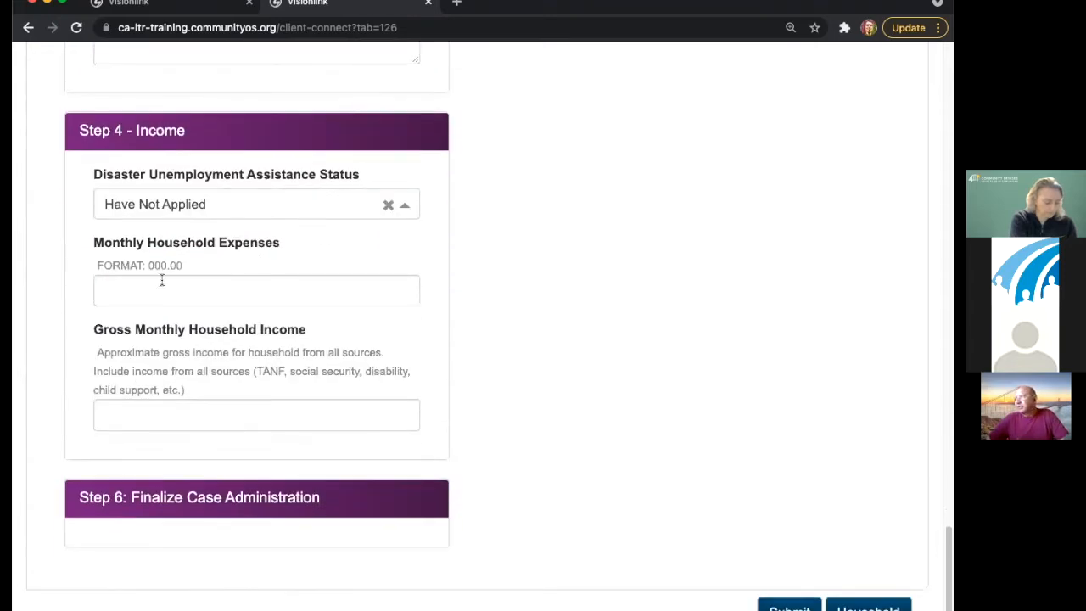
- Enter 2500.00 monthly household expenses and 2400.00 gross monthly household income
left_click(161, 281)
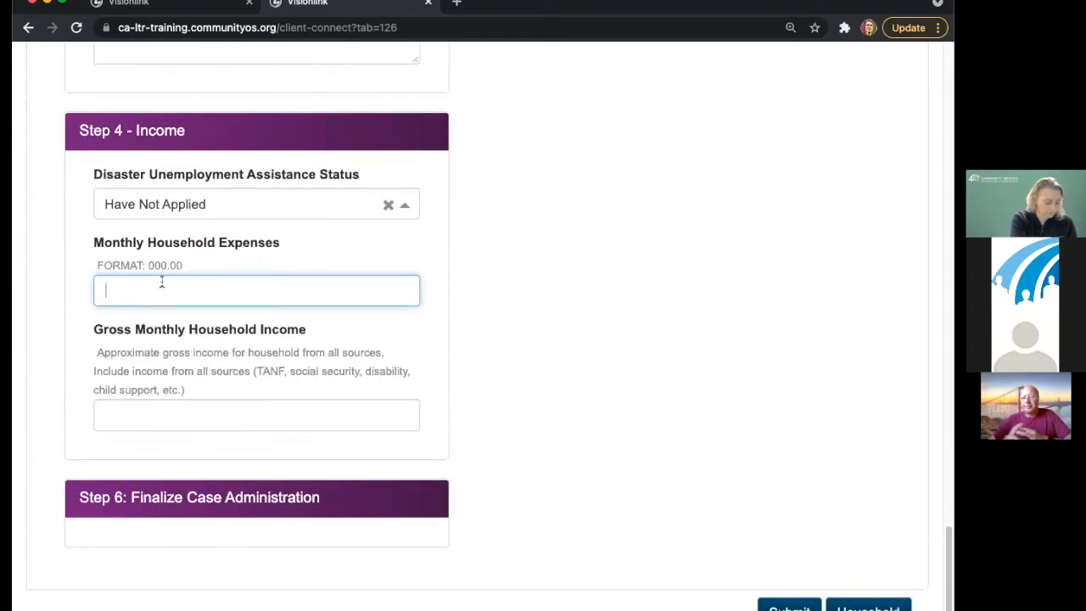
type("2")
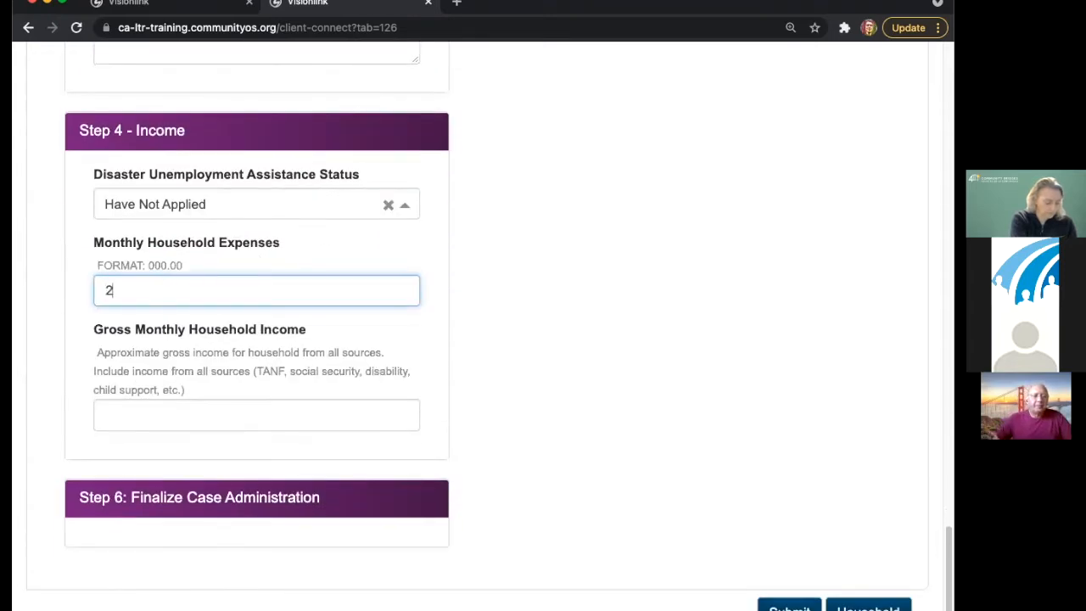
type("500")
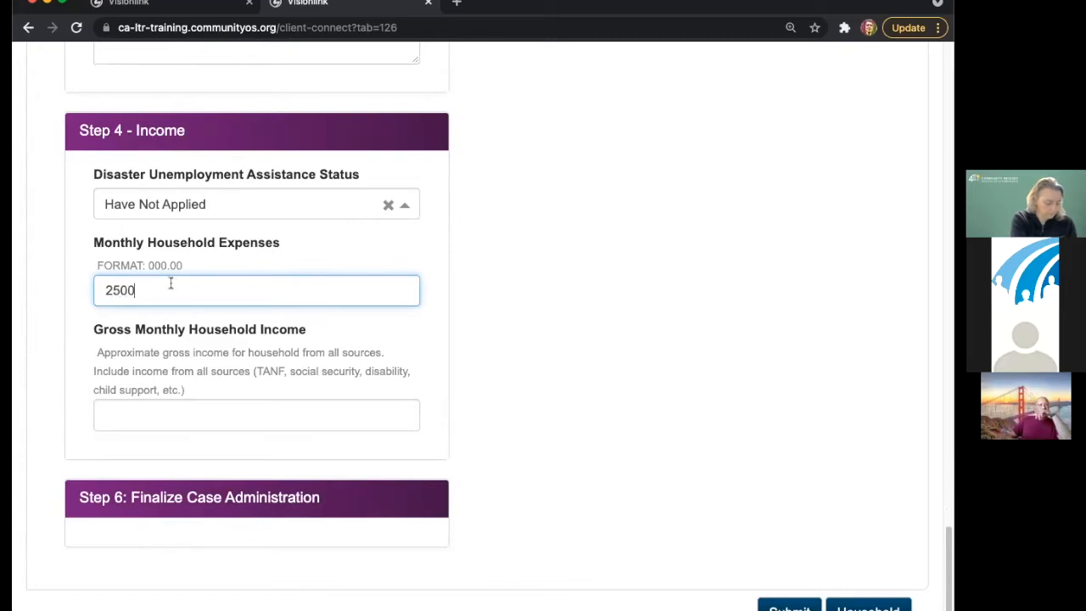
left_click(167, 413)
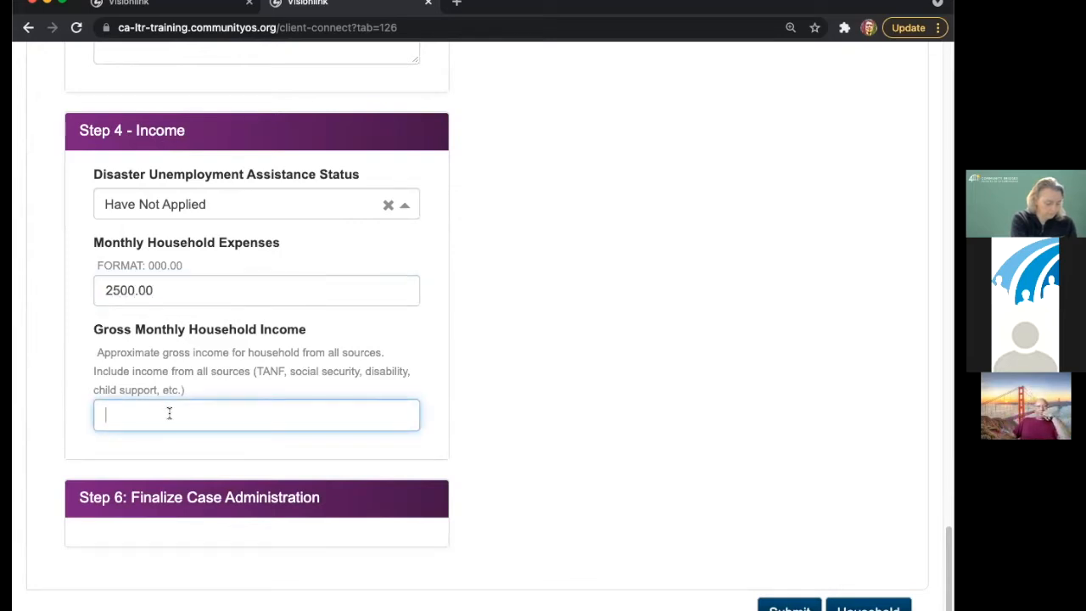
type("1400")
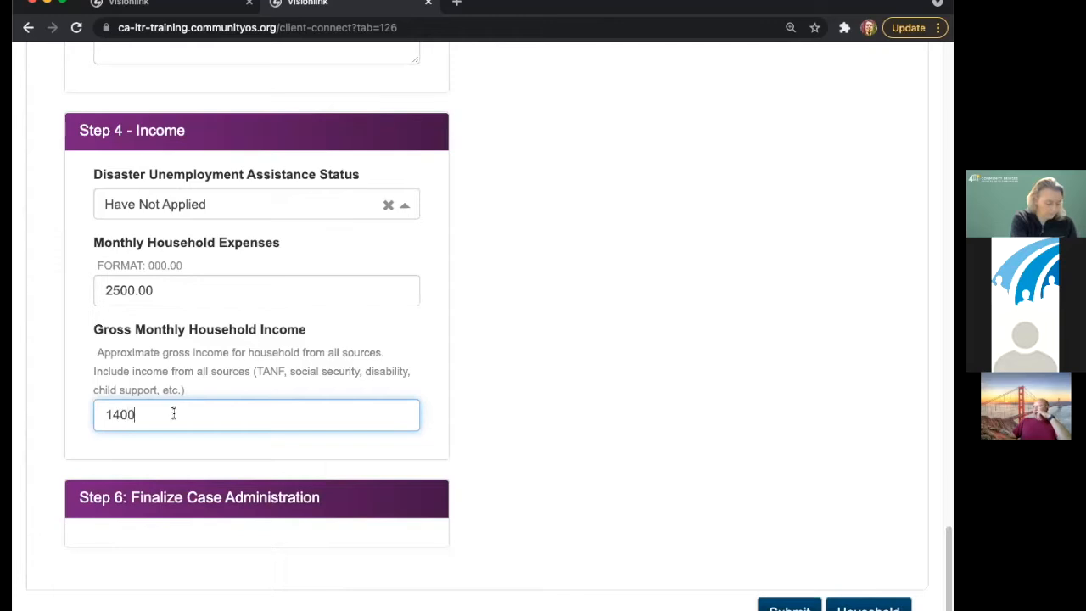
left_click(191, 446)
mouse_move(107, 415)
left_mouse_down()
mouse_move(144, 422)
mouse_move(114, 421)
left_mouse_up()
type("2")
left_click(389, 502)
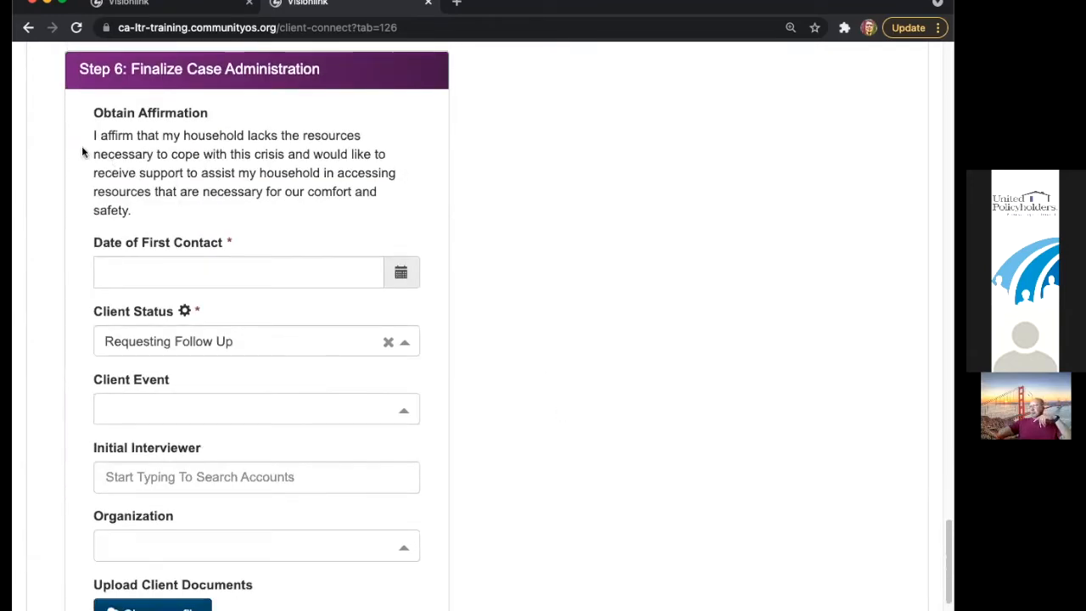
- Set Date of First Contact to 09/07/2021, Client Status, and the Wildfires client event
left_click_drag(92, 135, 140, 194)
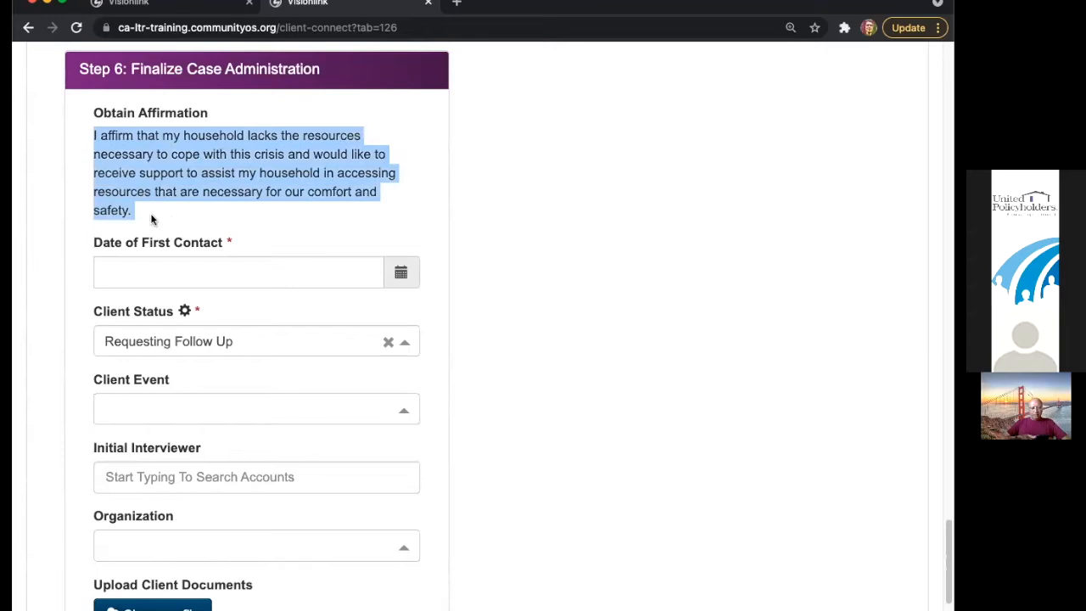
scroll(231, 250, "down", 1)
left_click(230, 246)
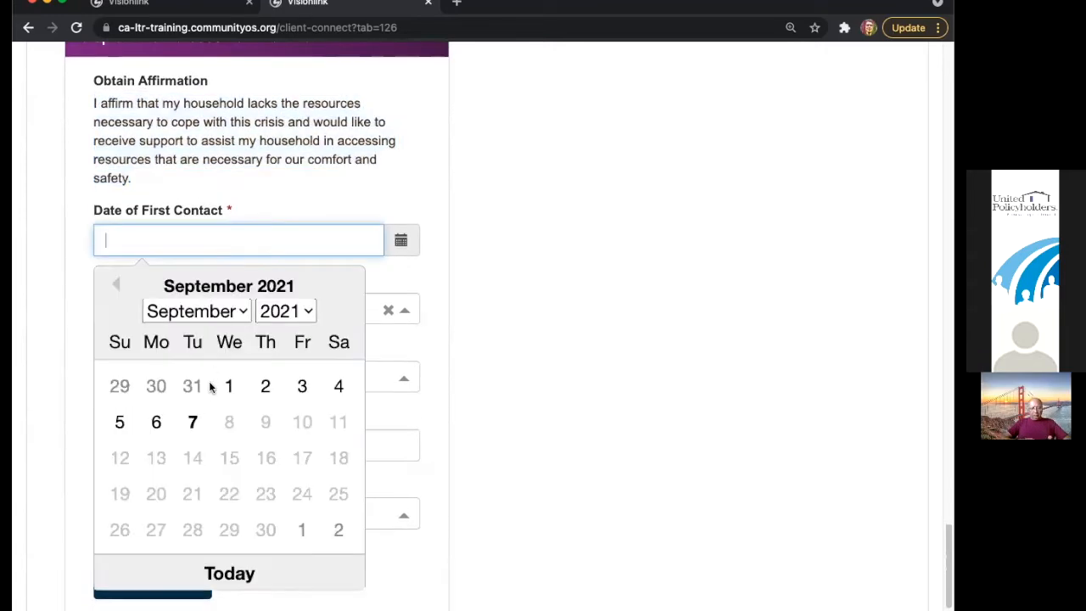
left_click(193, 423)
left_click(208, 307)
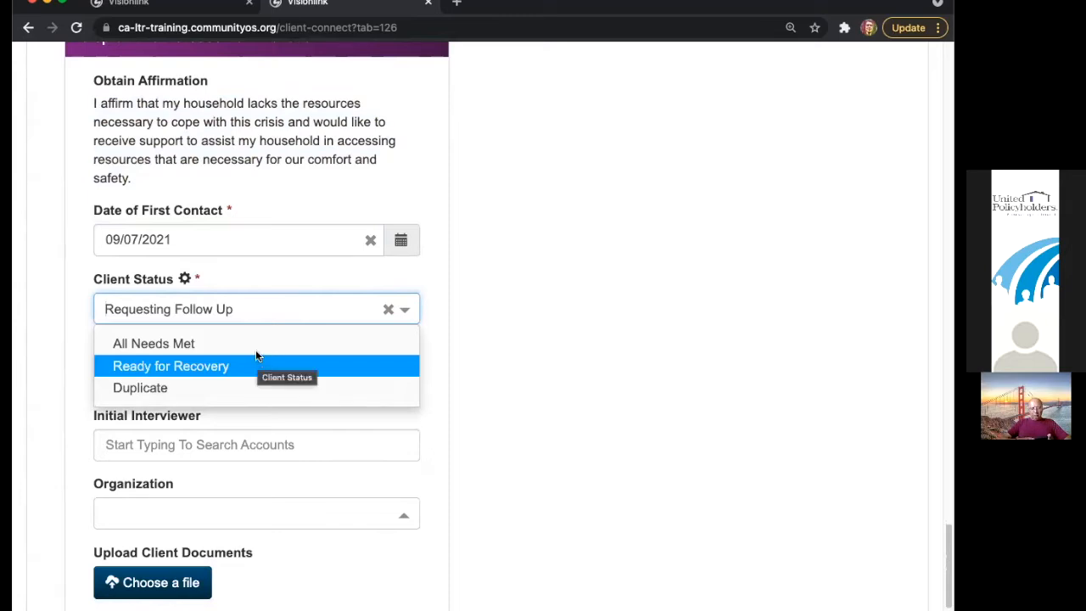
left_click(542, 322)
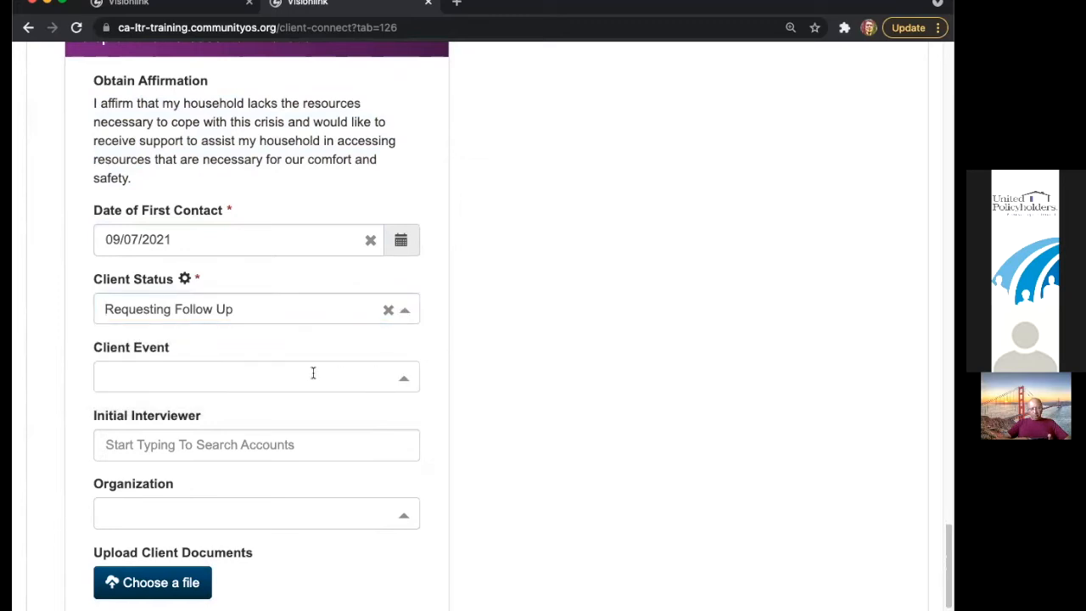
left_click(313, 373)
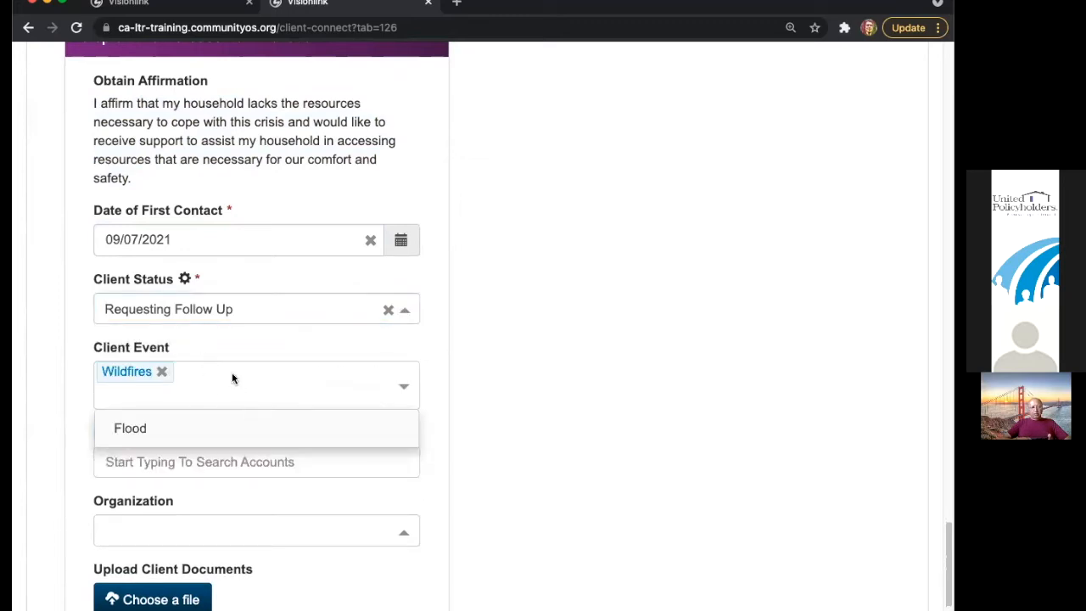
left_click(218, 343)
- Assign the first '@' search result as Initial Interviewer and CADRE as organization
left_click(229, 452)
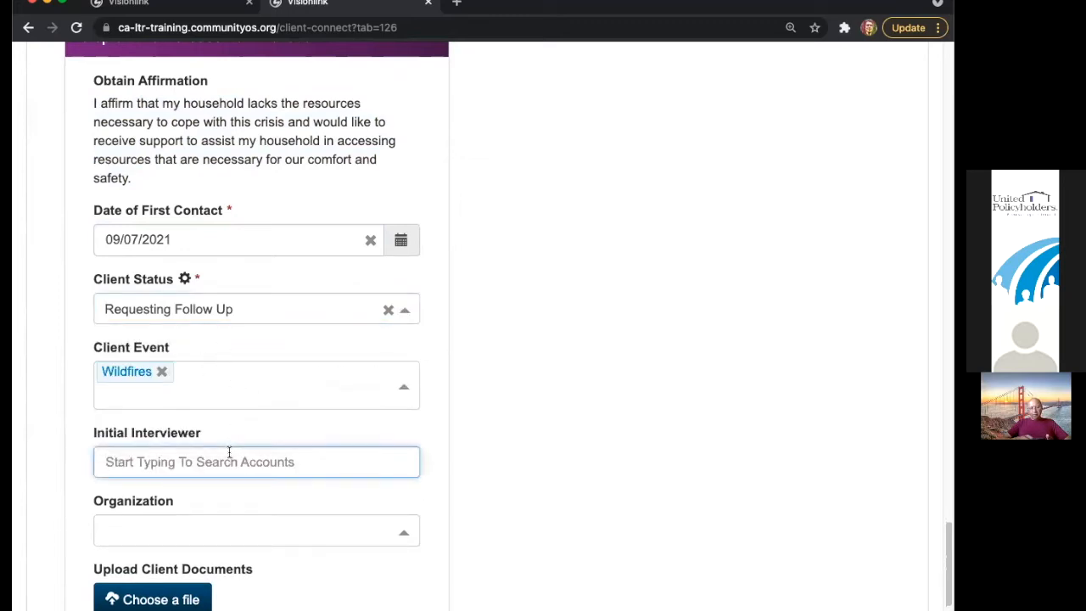
type("jim")
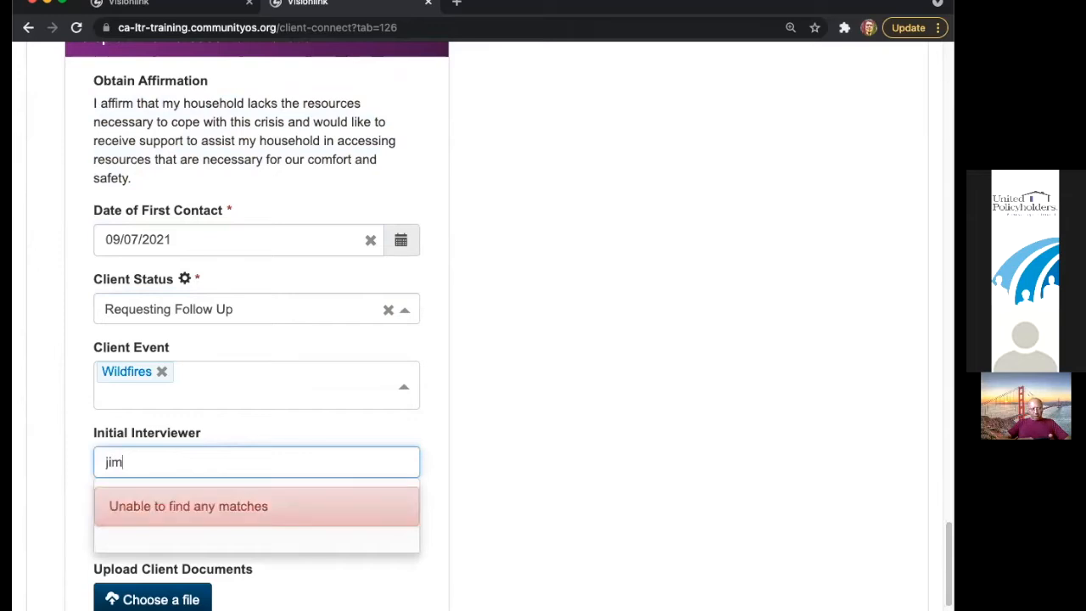
key("BackSpace")
key("BackSpace")
key("BackSpace")
type("@")
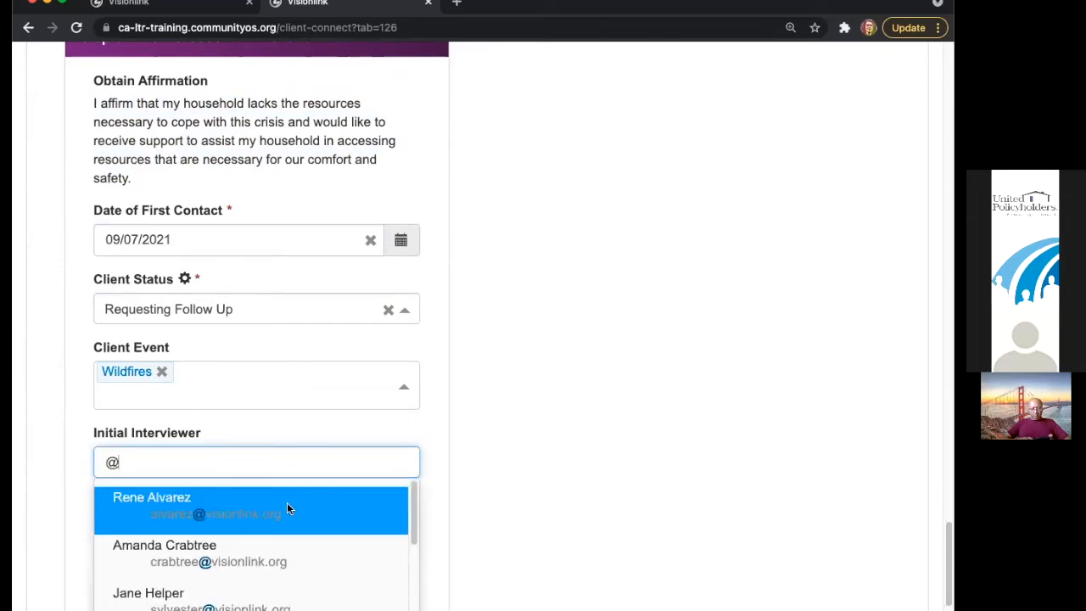
key("Return")
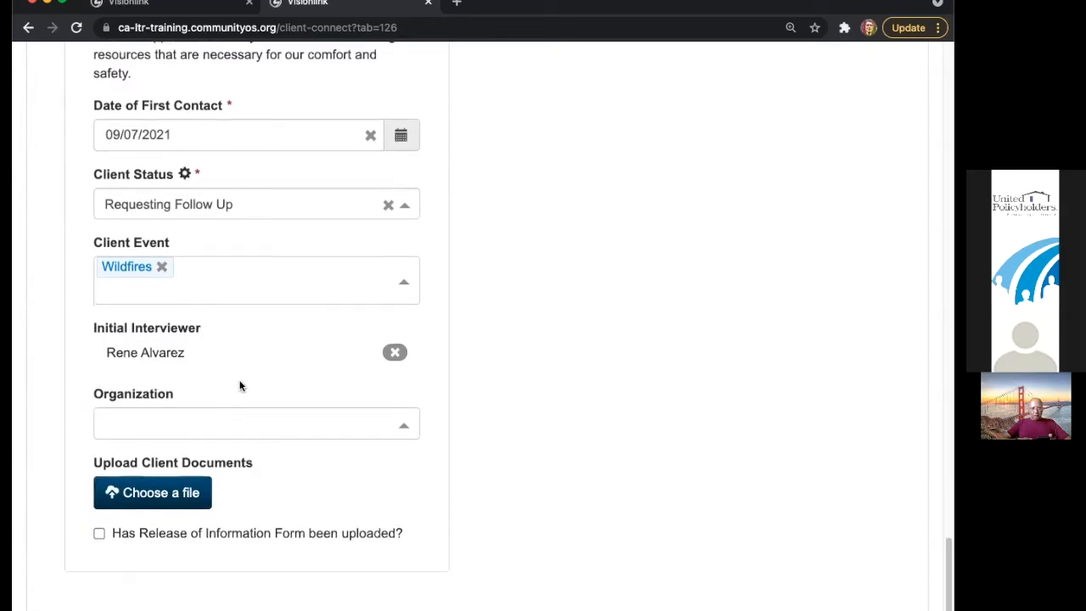
left_click(347, 428)
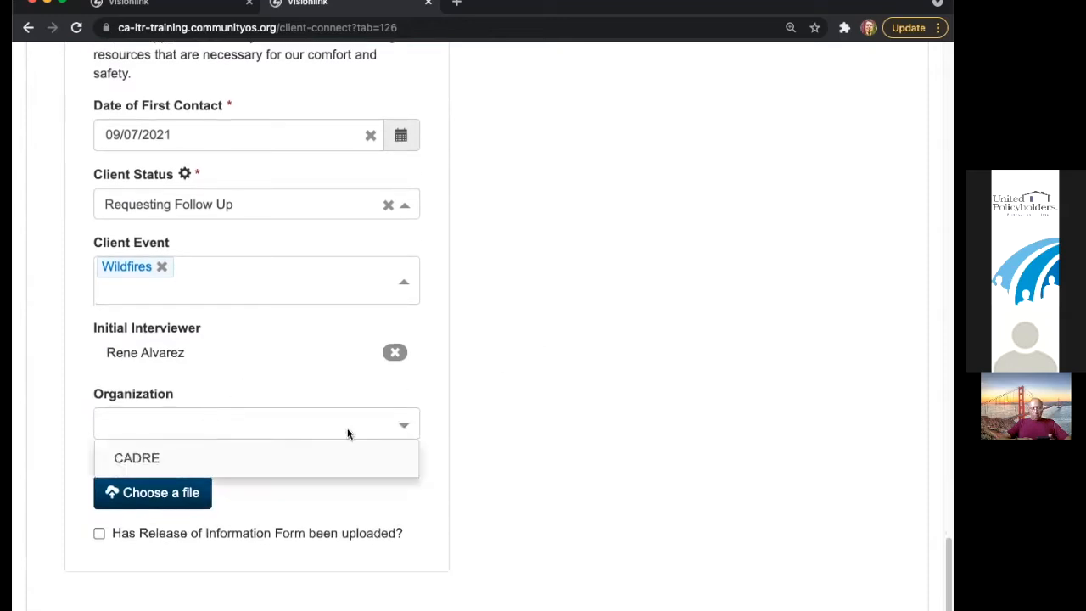
left_click(206, 459)
left_click(286, 503)
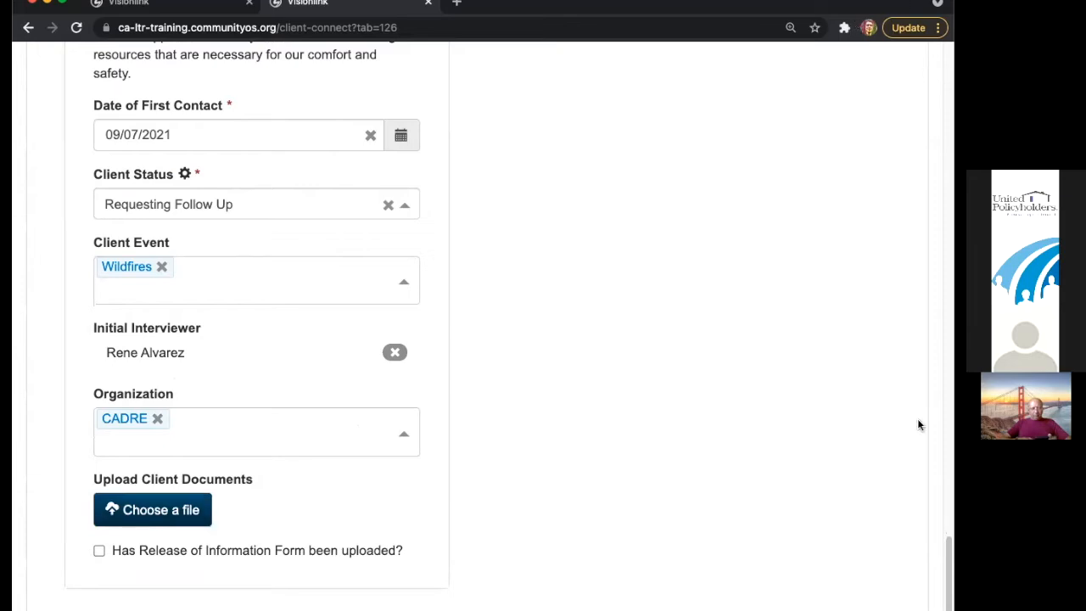
scroll(948, 587, "up", 1)
- Restore the window width and tick 'Has Release of Information Form been uploaded?'
left_click_drag(948, 587, 789, 75)
left_click(745, 77)
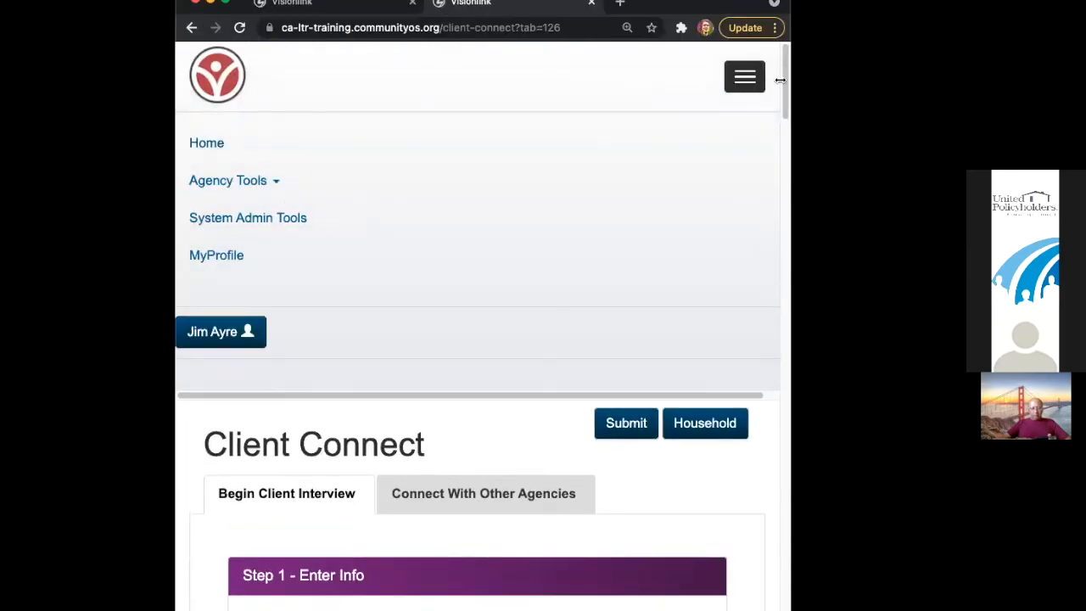
left_click_drag(780, 80, 953, 80)
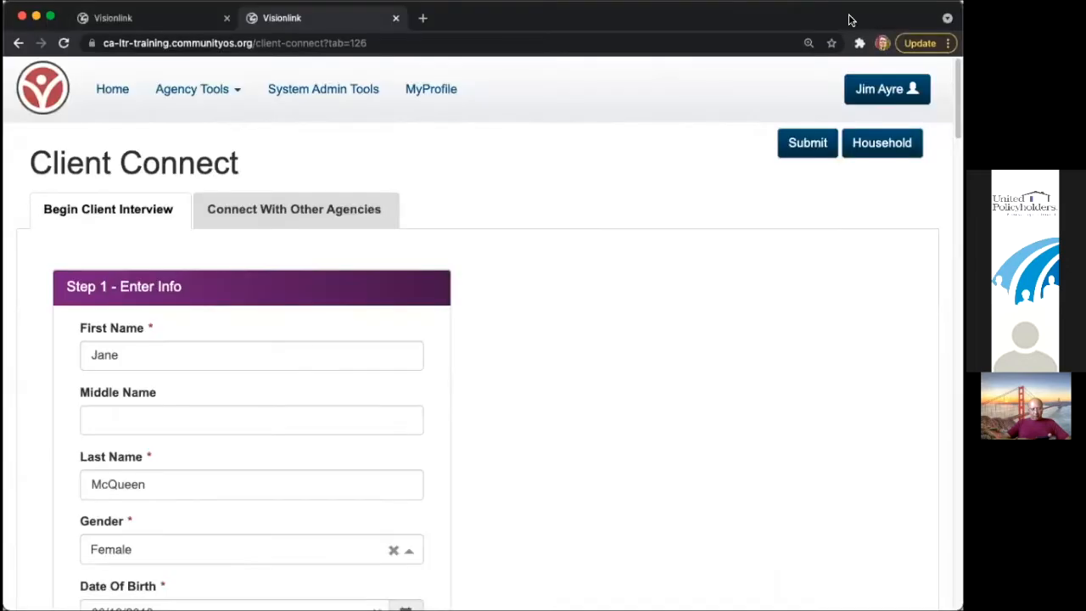
scroll(723, 313, "down", 5)
scroll(723, 313, "down", 15)
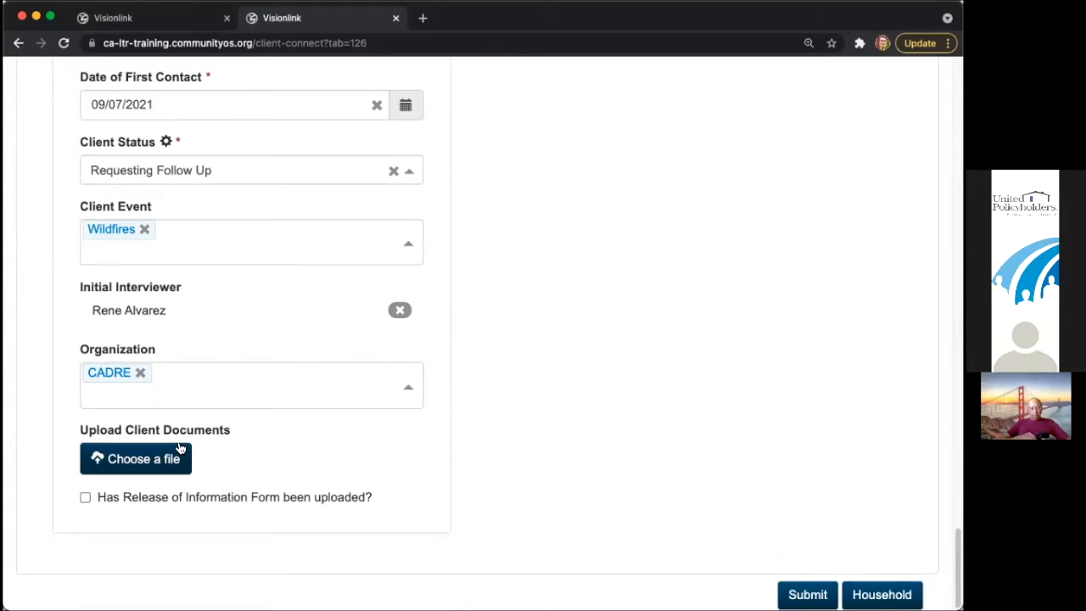
left_click(230, 501)
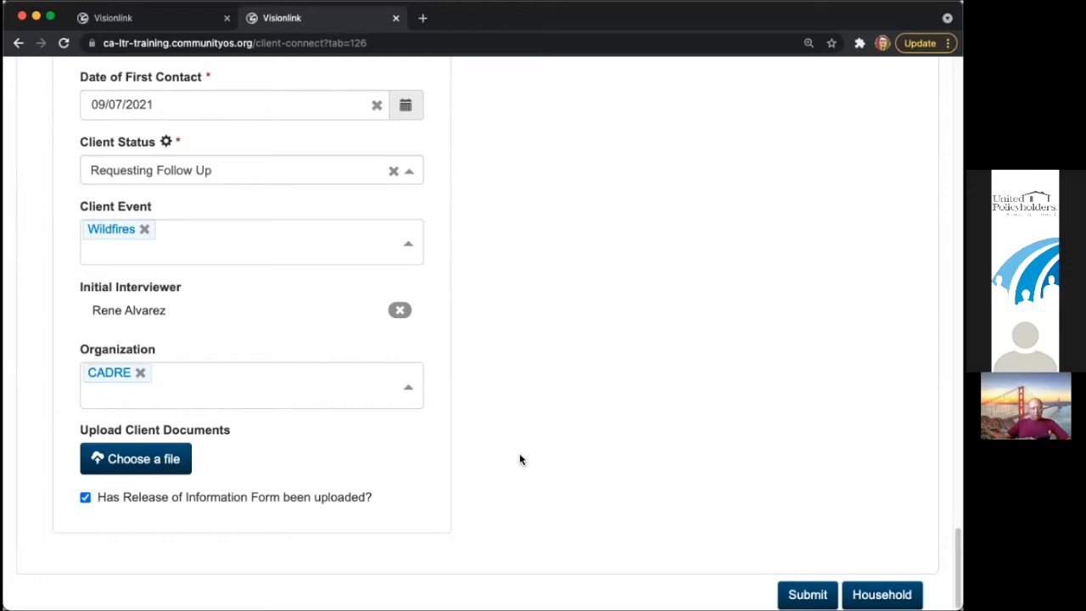
- Clear the Client Status value and the Date of First Contact field
left_click_drag(957, 567, 958, 145)
scroll(453, 414, "down", 20)
scroll(453, 414, "up", 1)
left_click(393, 249)
left_click(376, 184)
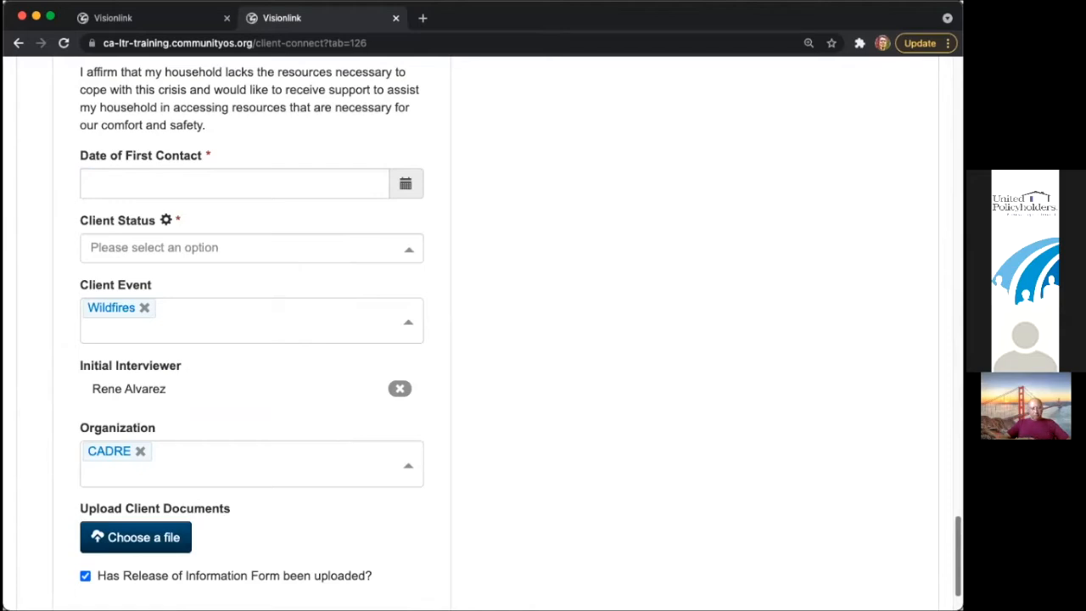
scroll(482, 334, "up", 1)
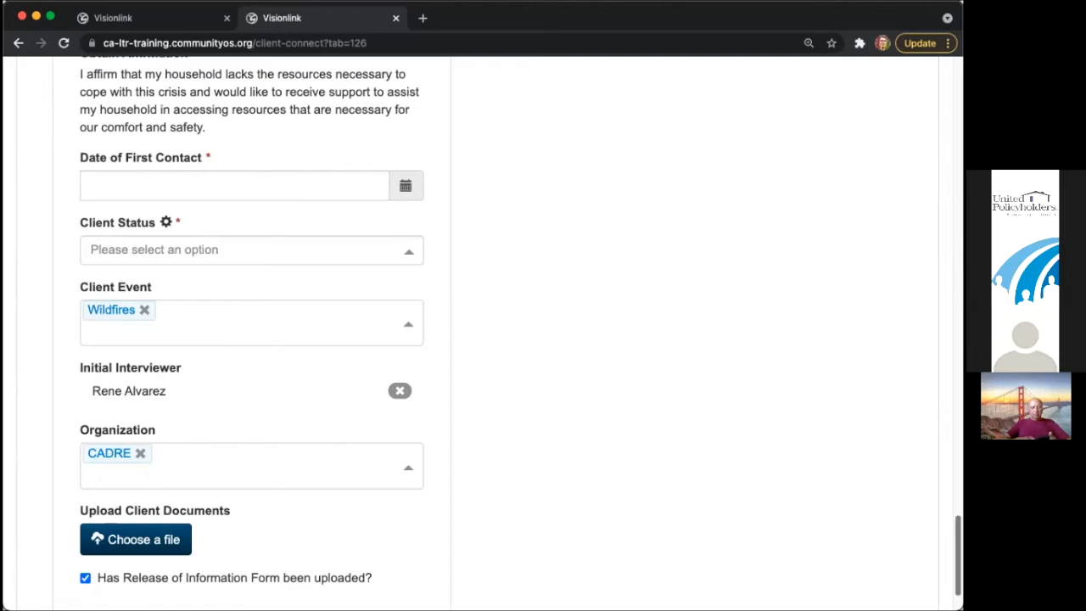
- Submit the intake and follow the validation error to the missing required fields
scroll(811, 220, "up", 20)
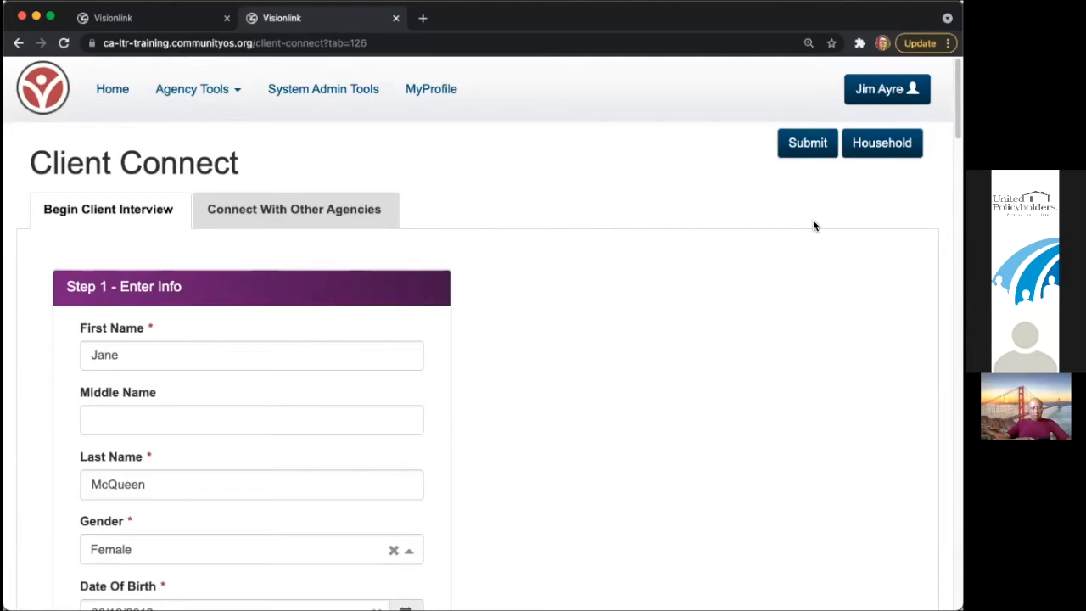
left_click(792, 144)
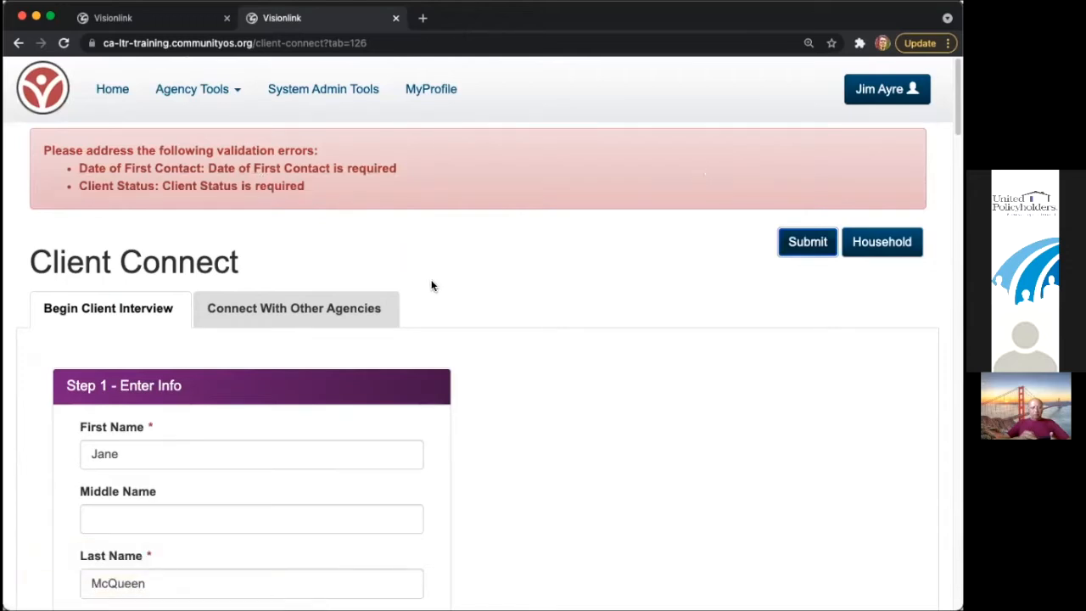
scroll(441, 297, "down", 10)
scroll(449, 308, "up", 15)
left_click(269, 187)
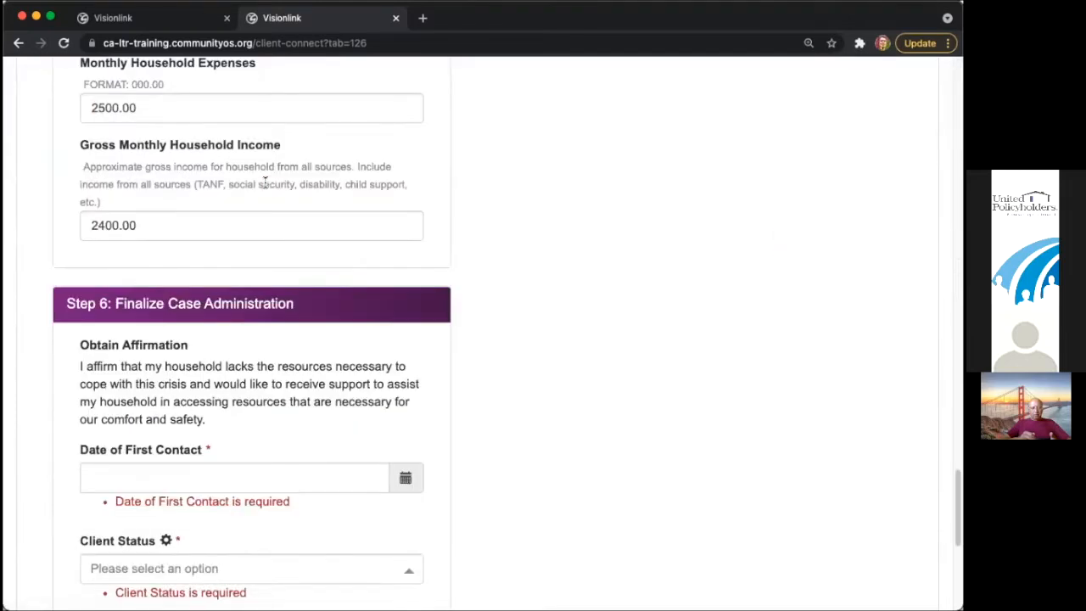
- Set Date of First Contact to 09/07/2021 and Client Status to Ready for Recovery, then resubmit
left_click(259, 471)
left_click(173, 294)
left_click(212, 577)
left_click(216, 514)
scroll(606, 388, "up", 15)
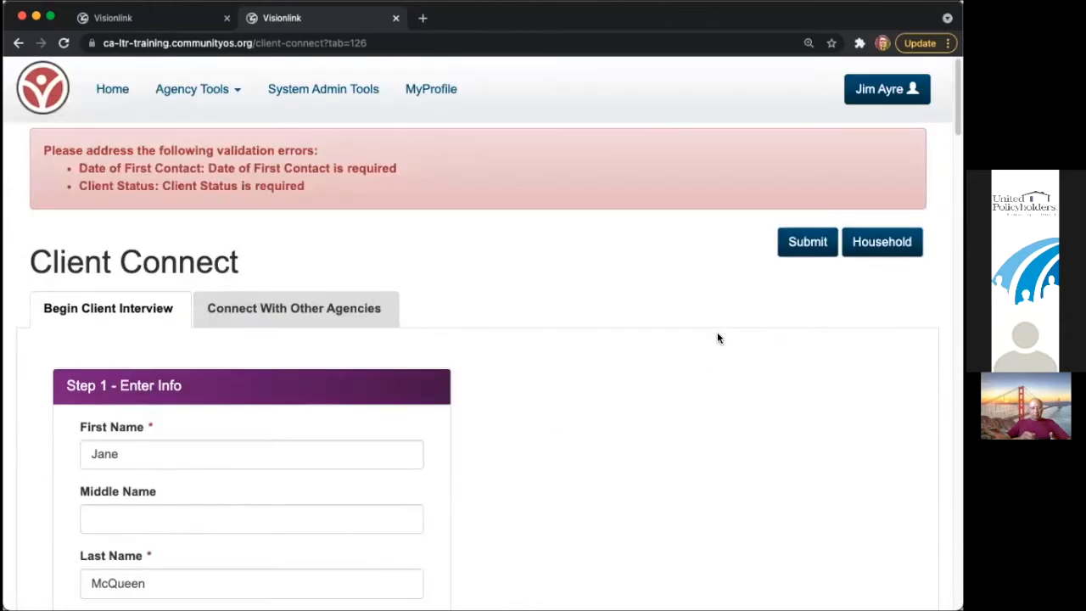
left_click(806, 242)
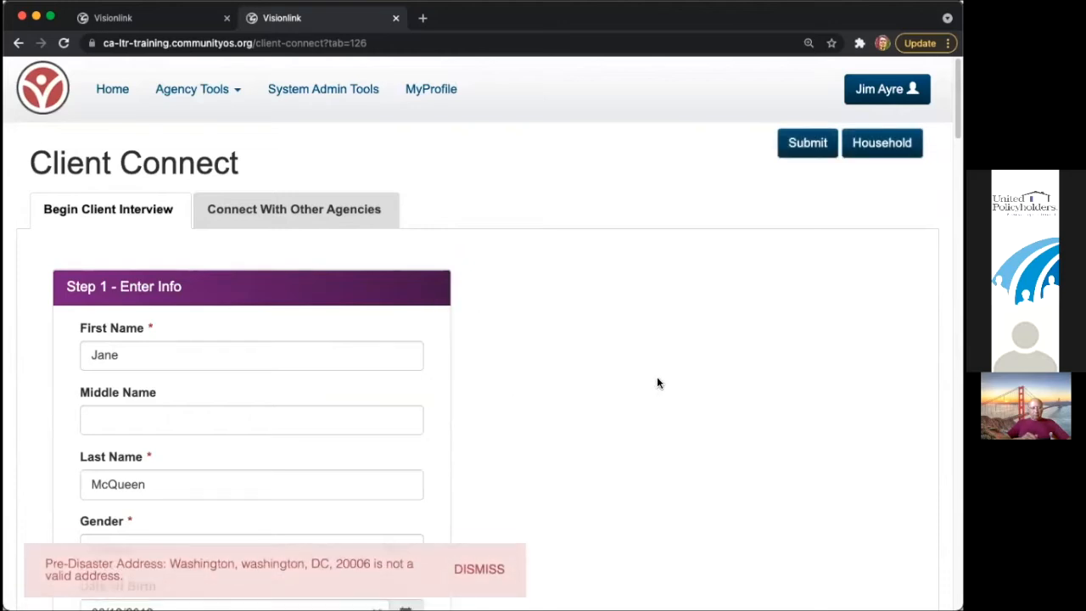
- Dismiss the invalid-address warning, delete the County value, and resubmit
left_click(480, 560)
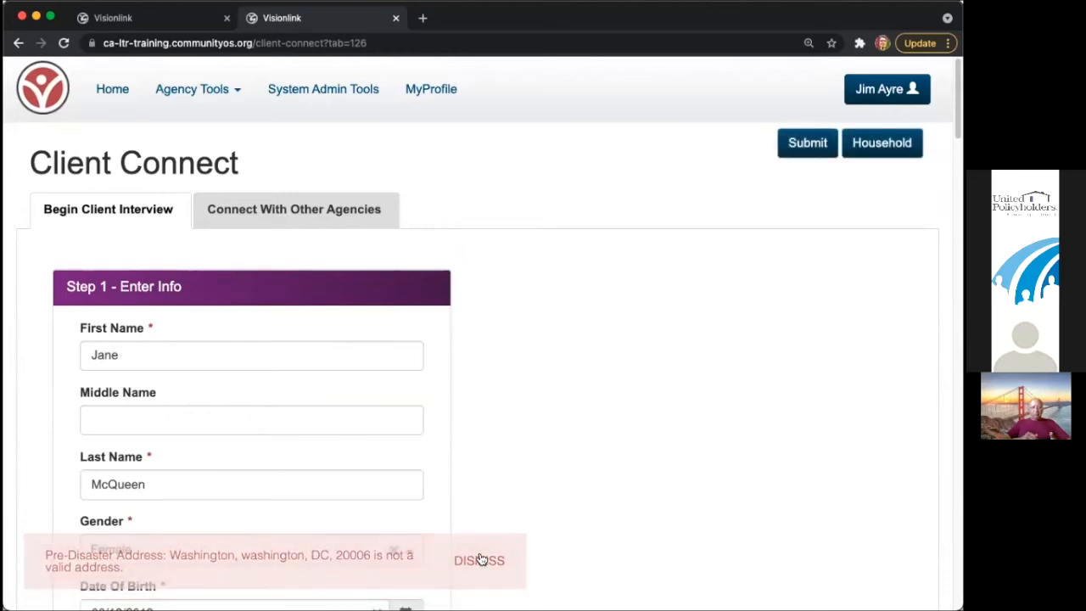
scroll(489, 516, "down", 10)
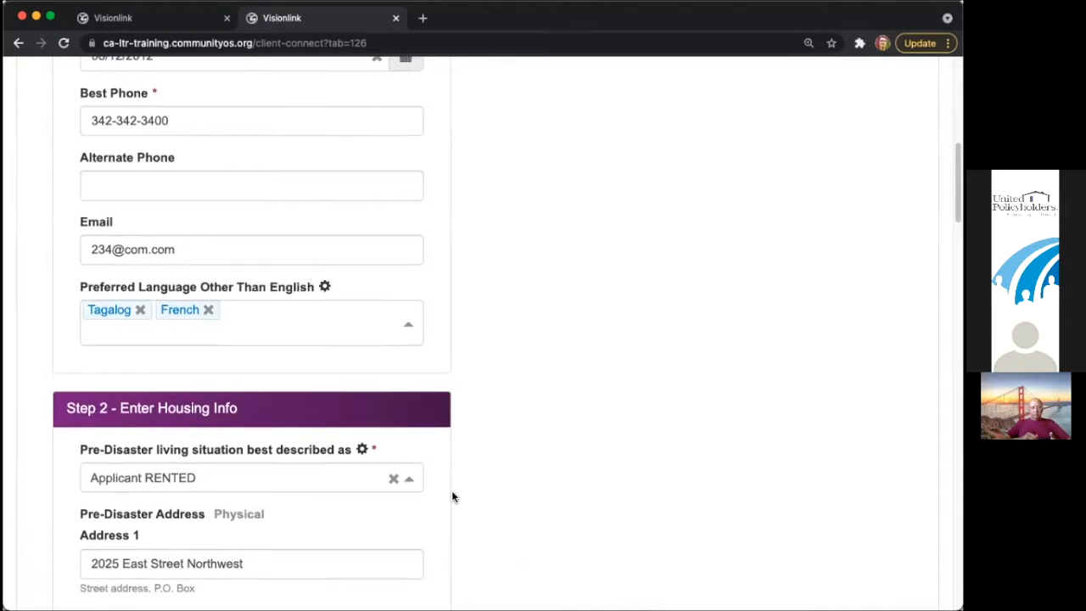
double_click(332, 462)
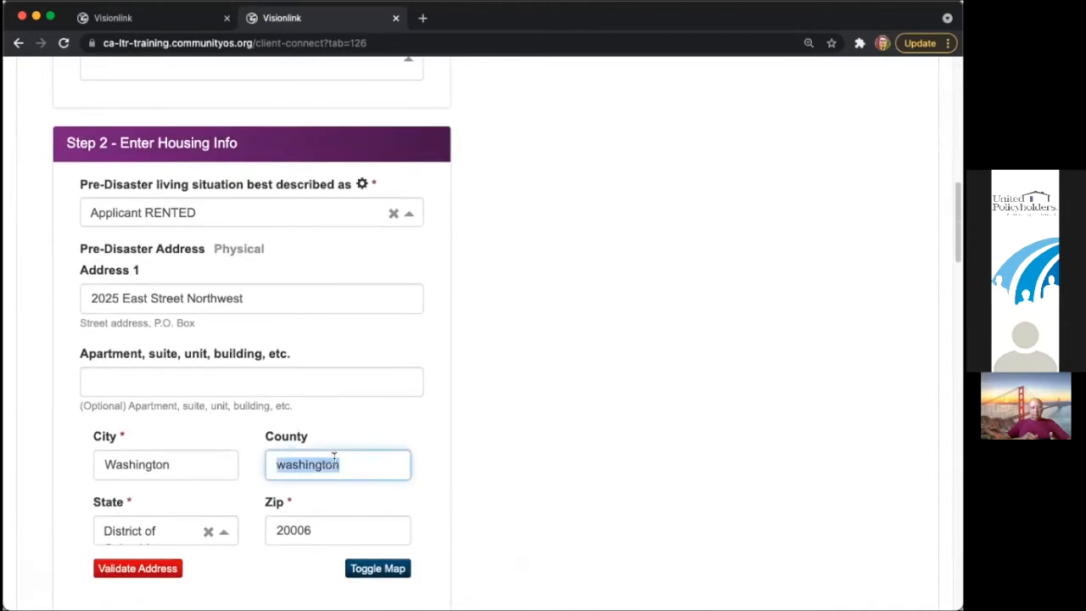
key("BackSpace")
scroll(535, 349, "up", 12)
left_click(806, 145)
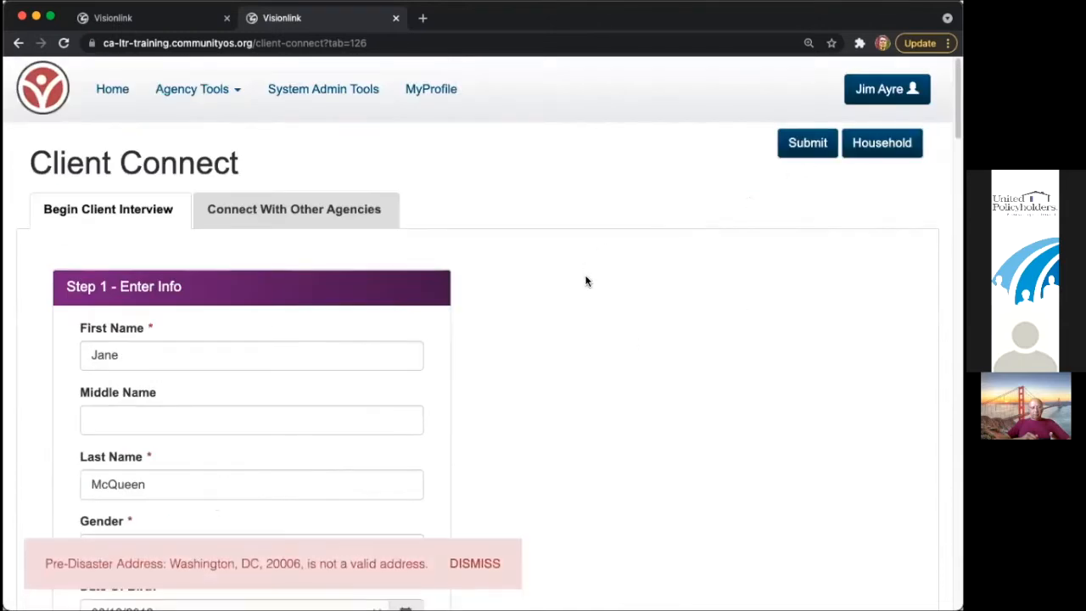
- Replace the street address with a suggested valid address and submit until the record saves
left_click(465, 561)
scroll(408, 509, "down", 5)
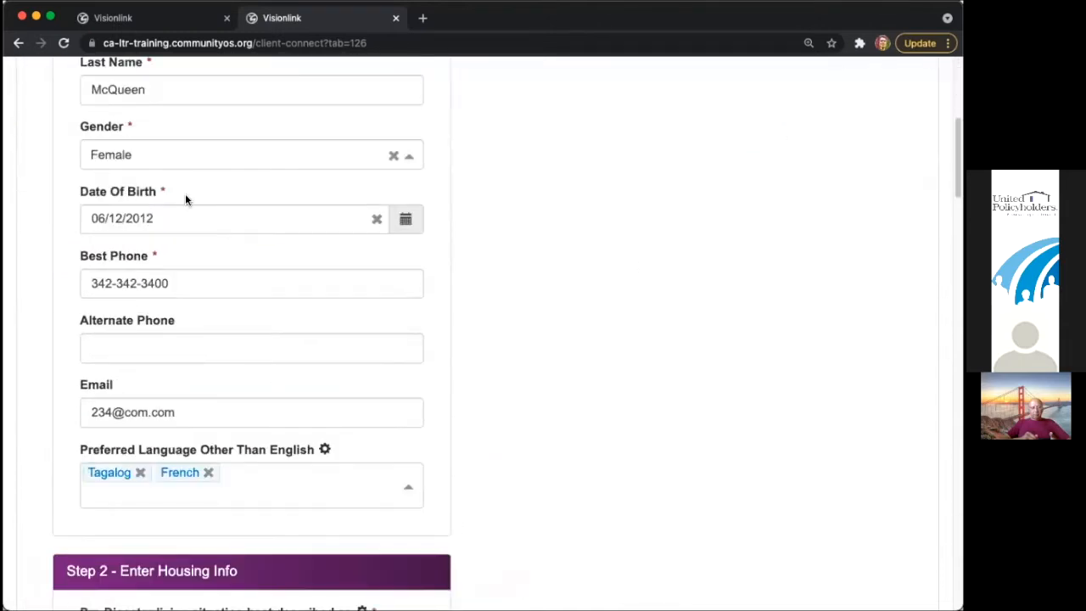
scroll(196, 305, "down", 5)
triple_click(134, 277)
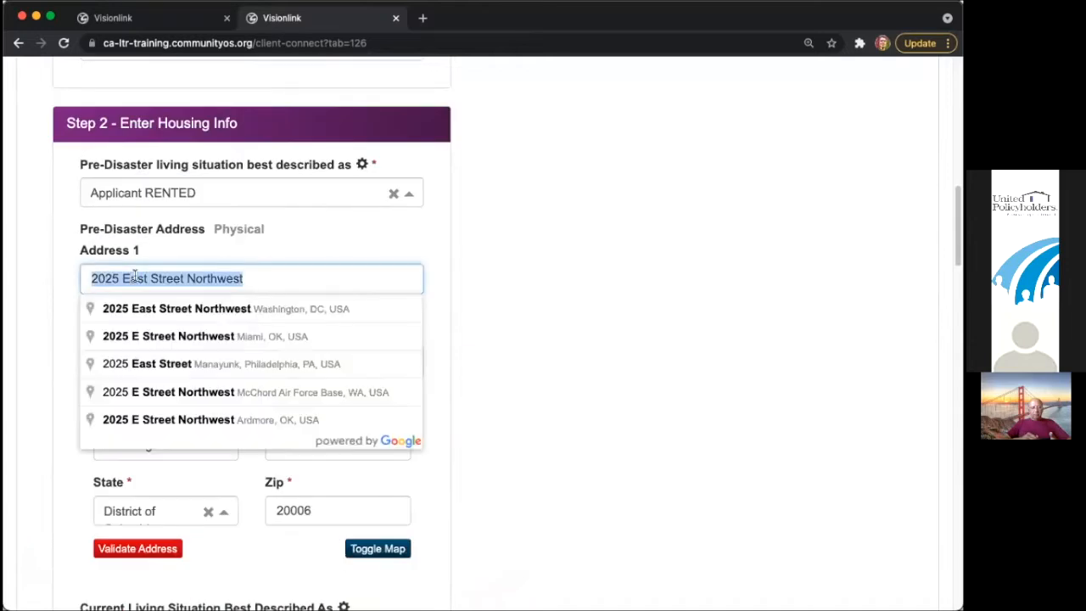
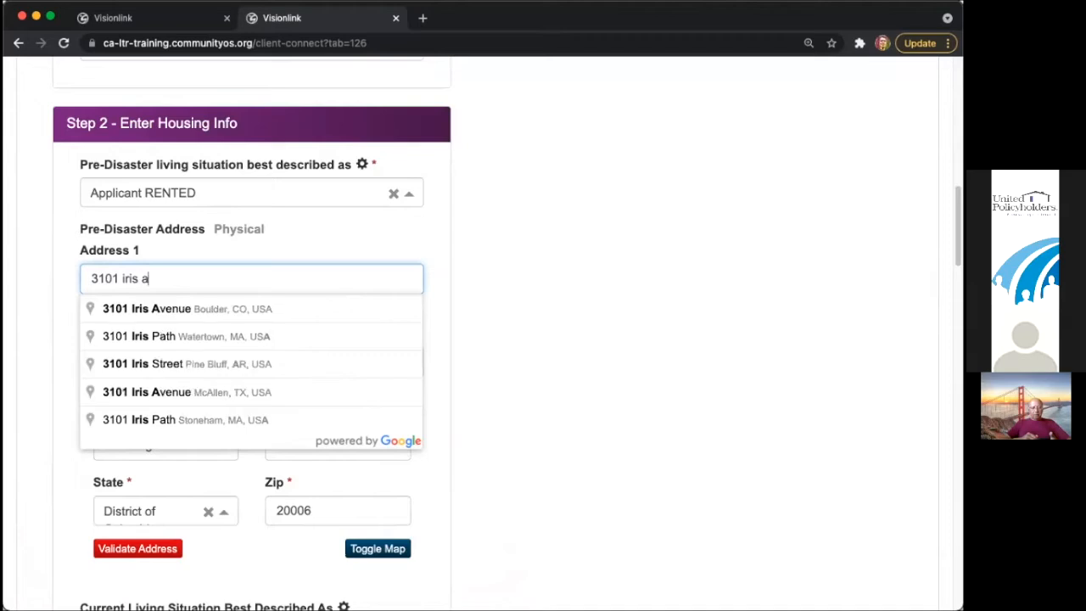
left_click(166, 309)
scroll(488, 320, "up", 10)
left_click(802, 145)
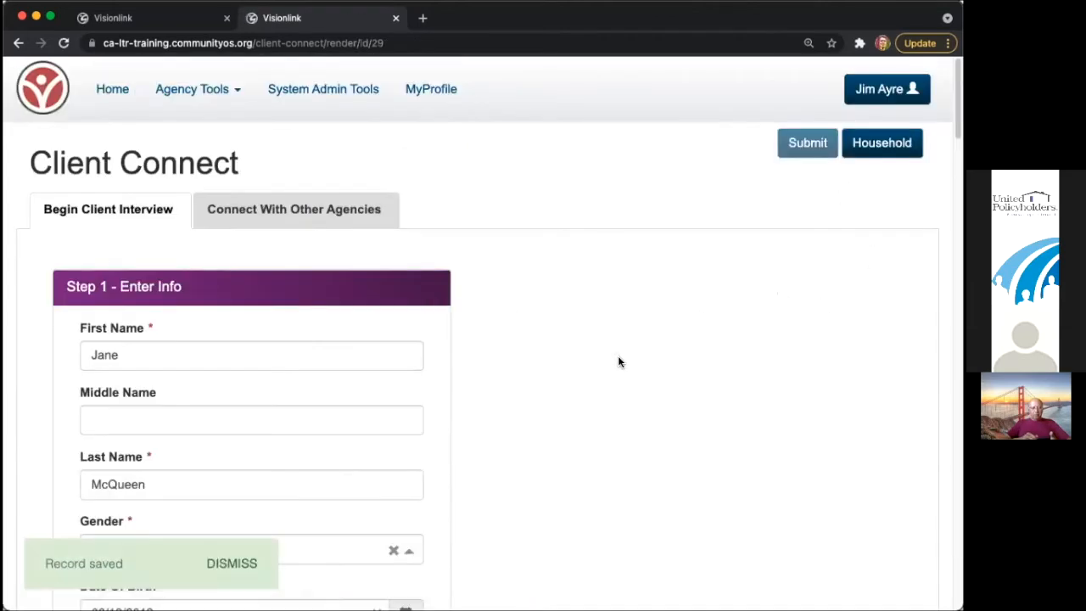
left_click(227, 564)
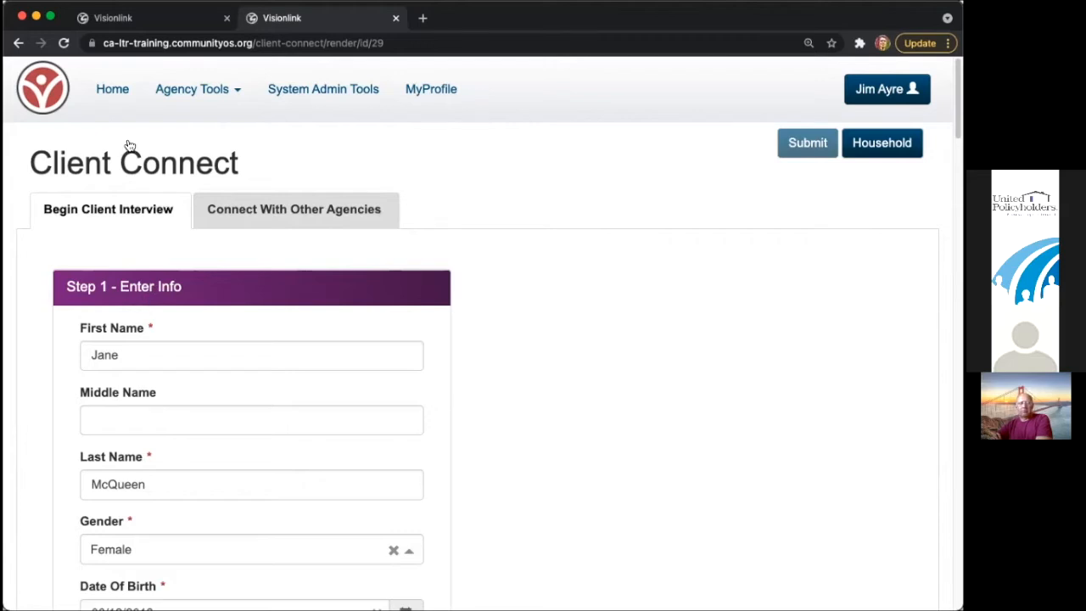
- Open Home in a new tab, then return to the client's Client Connect intake form tab
right_click(124, 85)
left_click(142, 93)
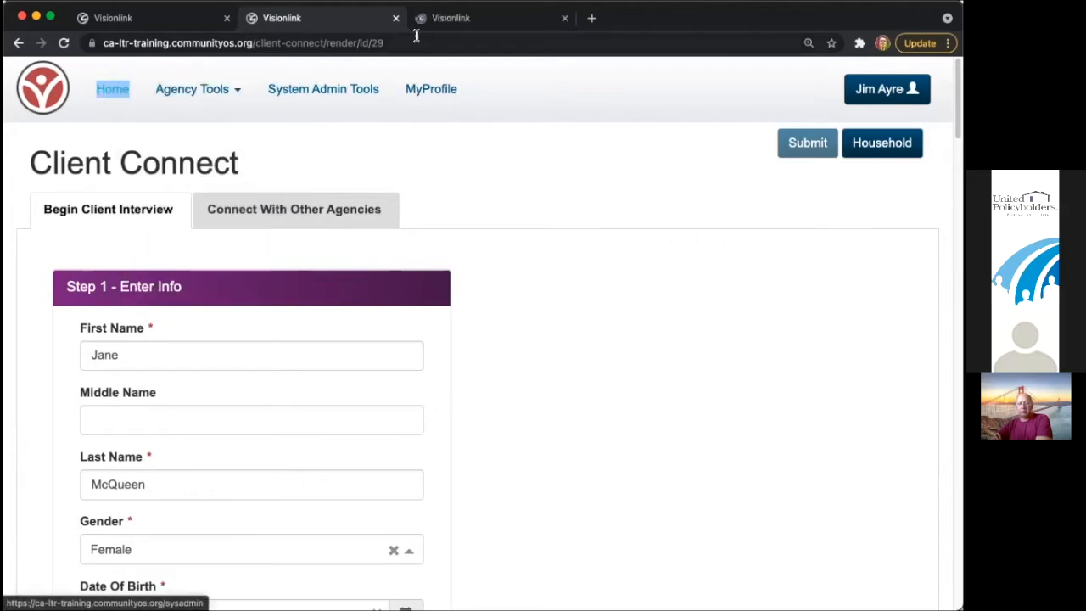
left_click(441, 20)
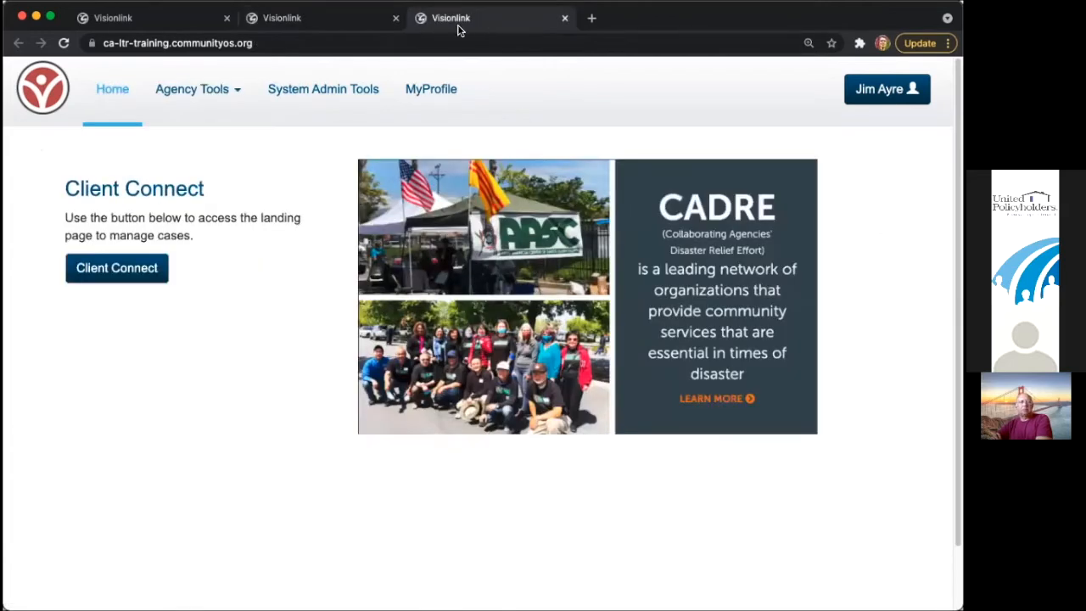
left_click(339, 21)
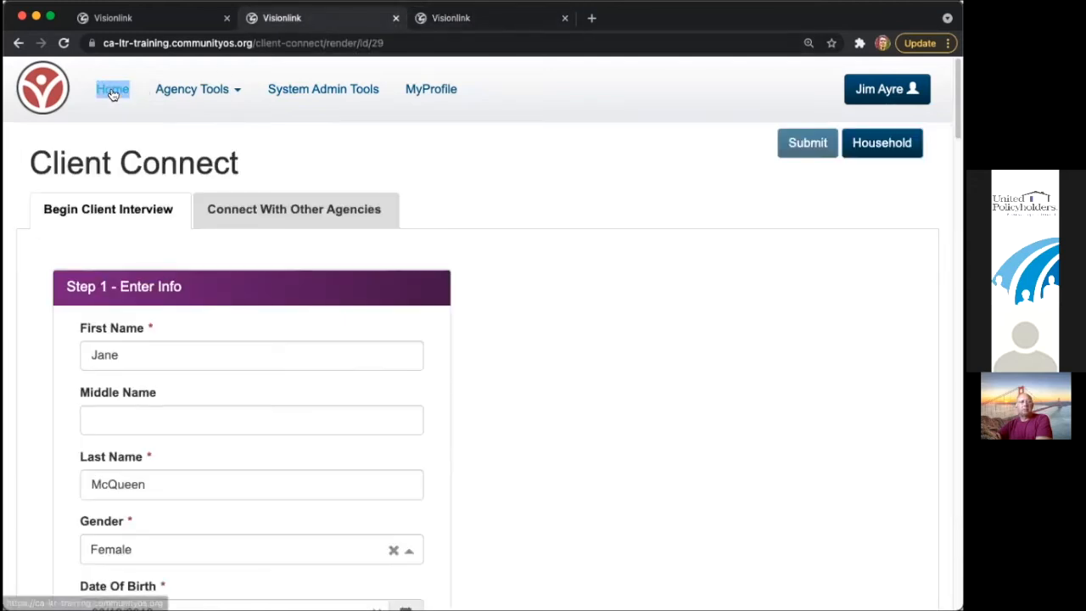
left_click(456, 20)
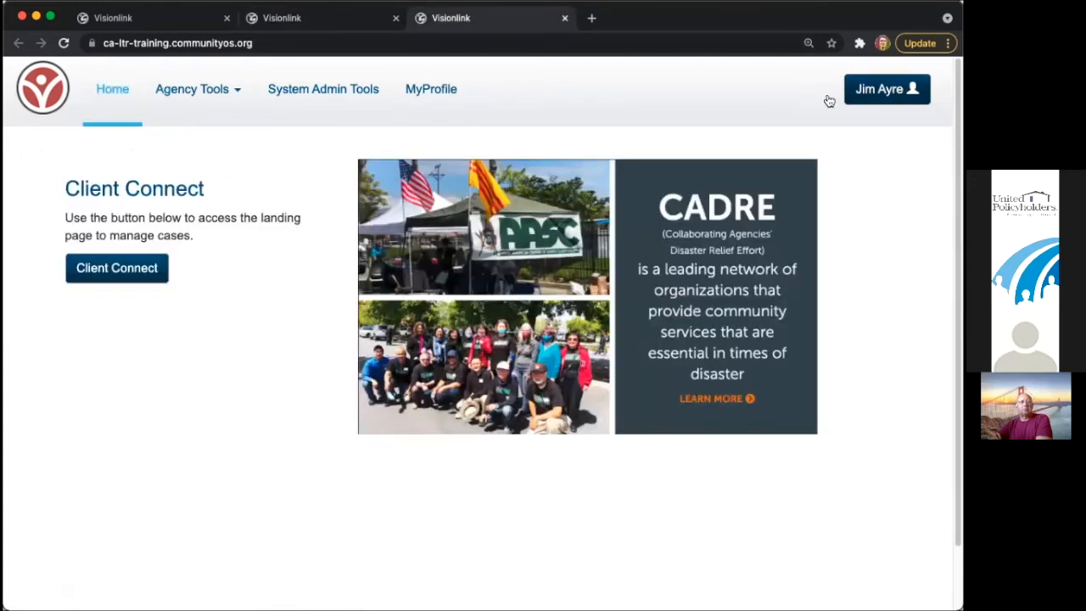
left_click(327, 22)
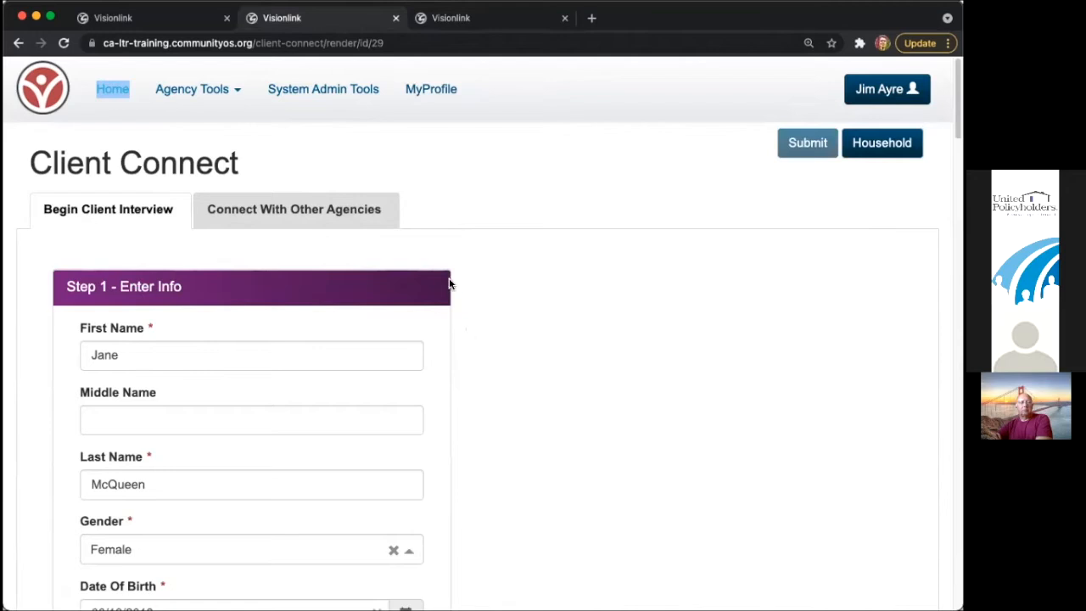
mouse_move(473, 28)
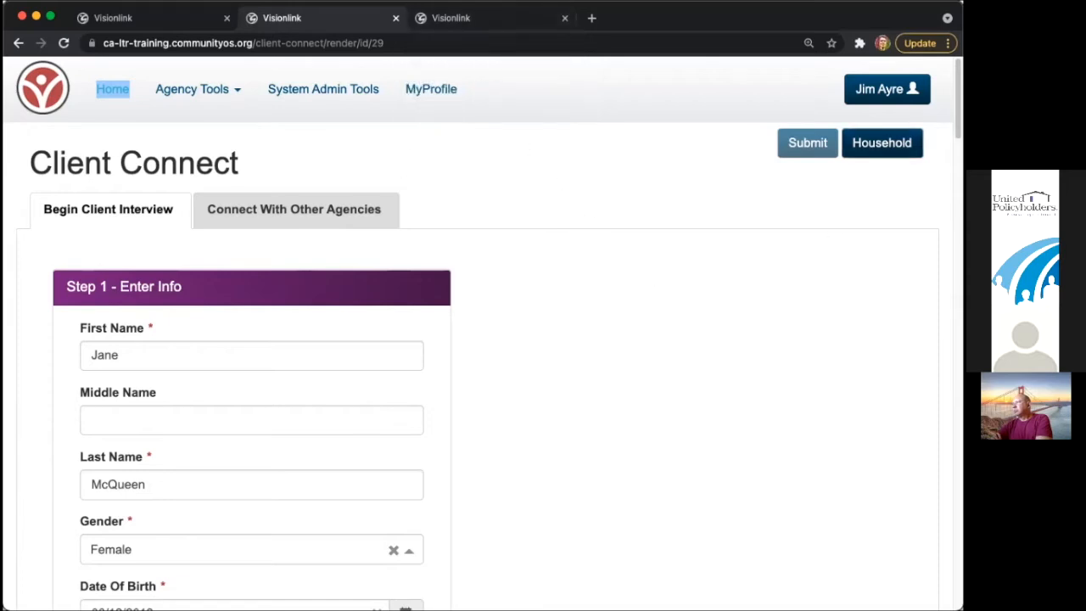
left_click(383, 224)
- On the Household page, enter the first member's first and last name
left_click(882, 143)
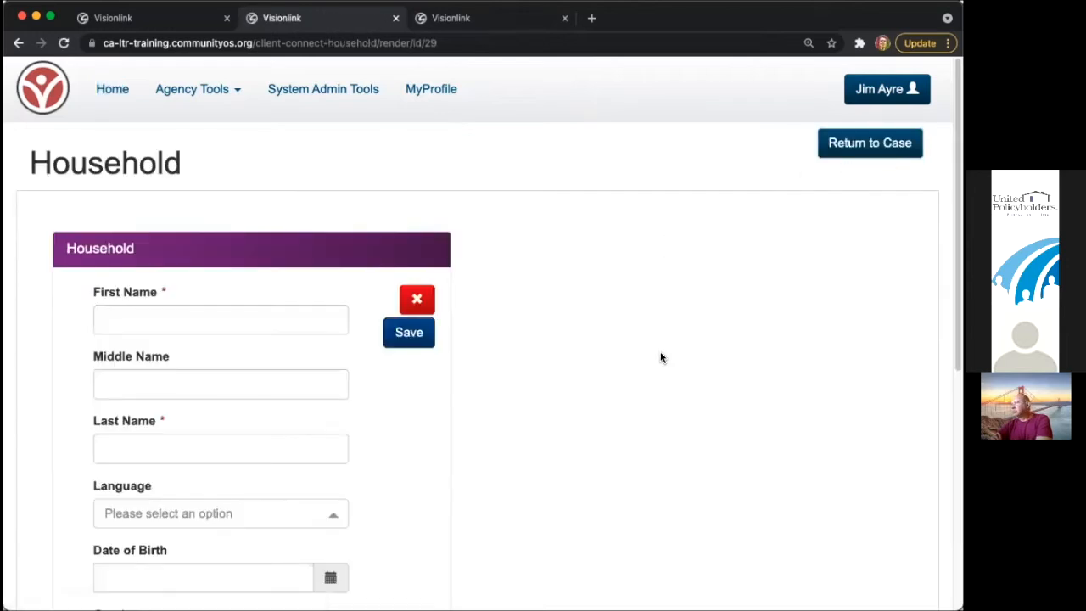
scroll(655, 365, "down", 1)
scroll(653, 372, "down", 2)
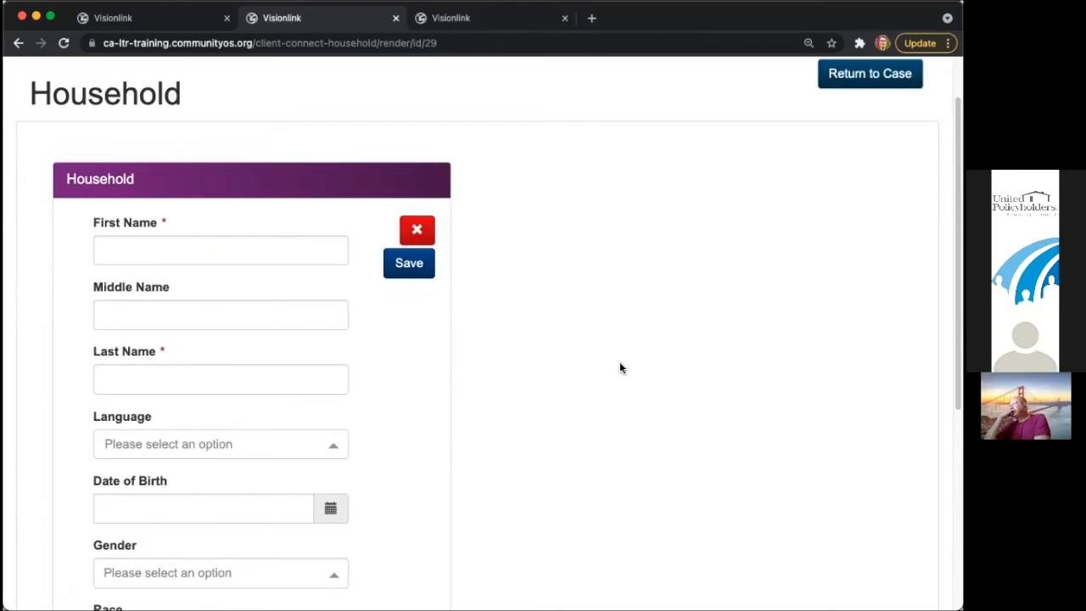
double_click(430, 43)
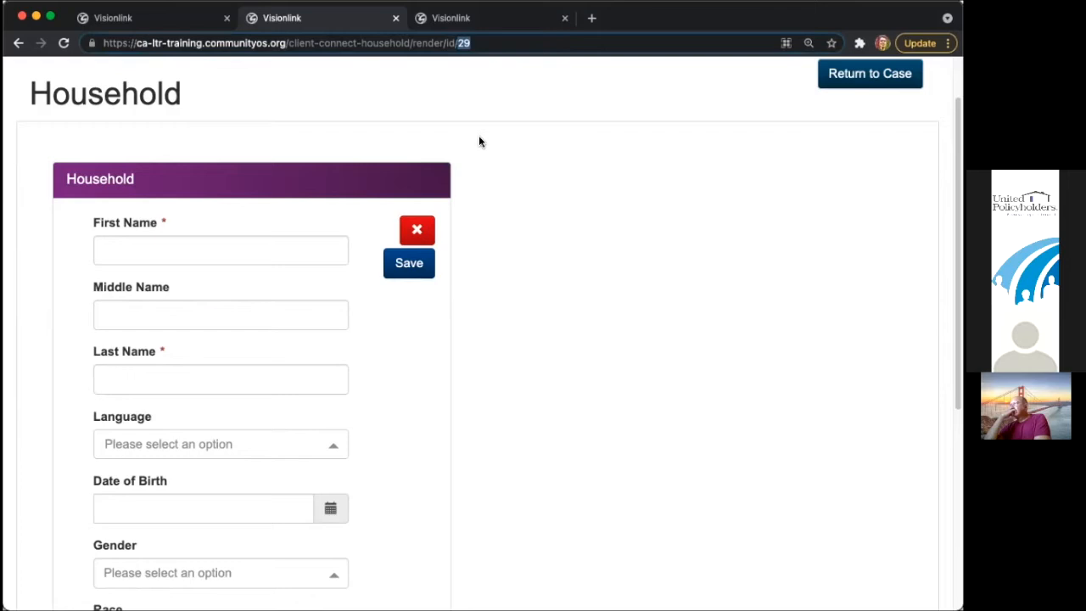
left_click(264, 246)
type("JAne")
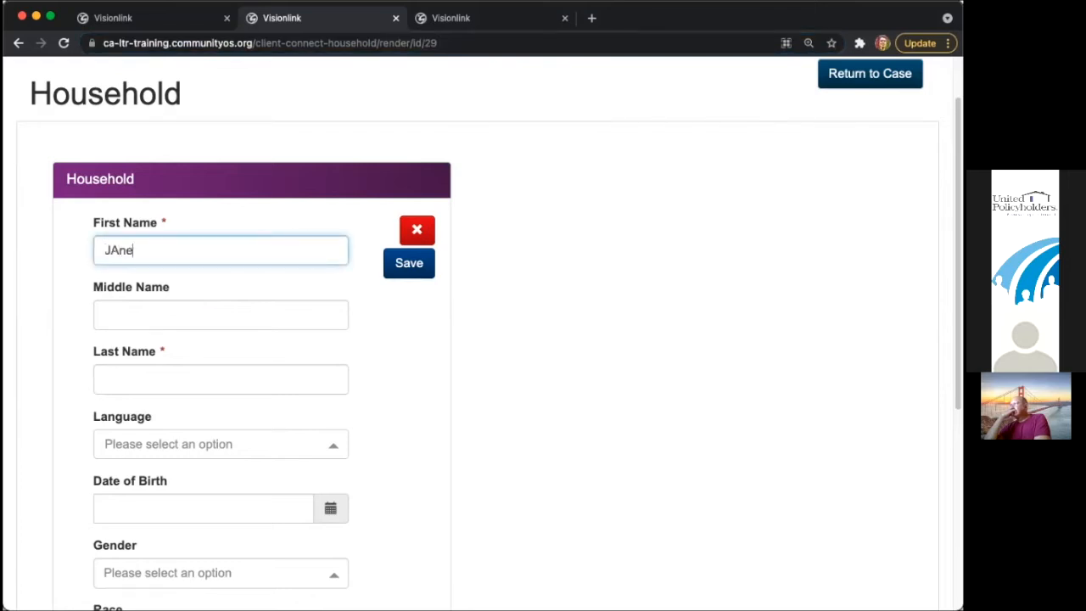
key("BackSpace")
key("BackSpace")
key("Tab")
key("Tab")
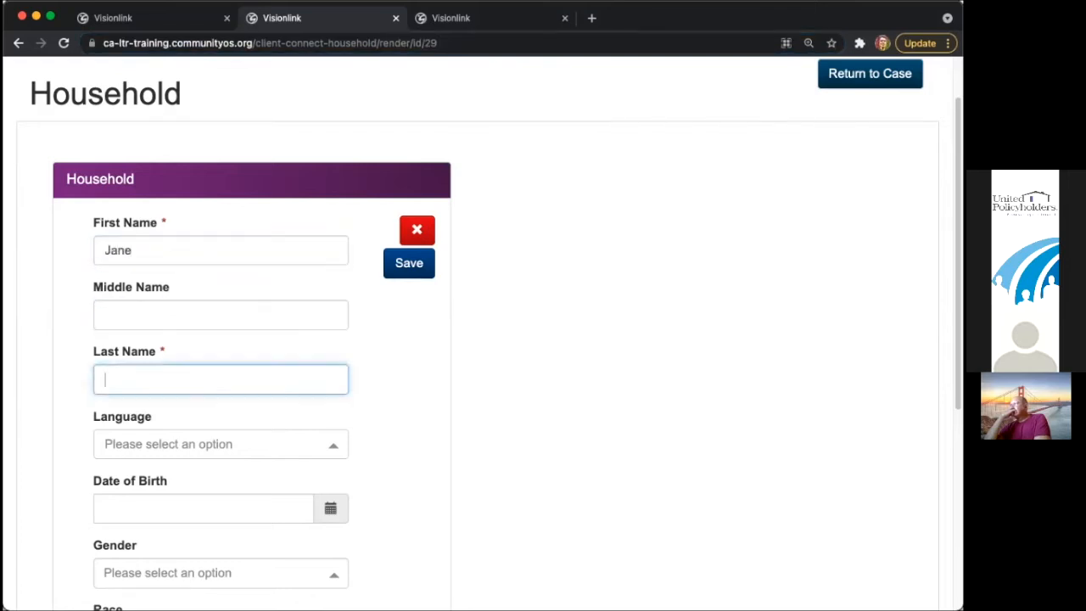
- Set the member's birth date to 09/07/2021, gender Female and race Asian
scroll(428, 375, "down", 1)
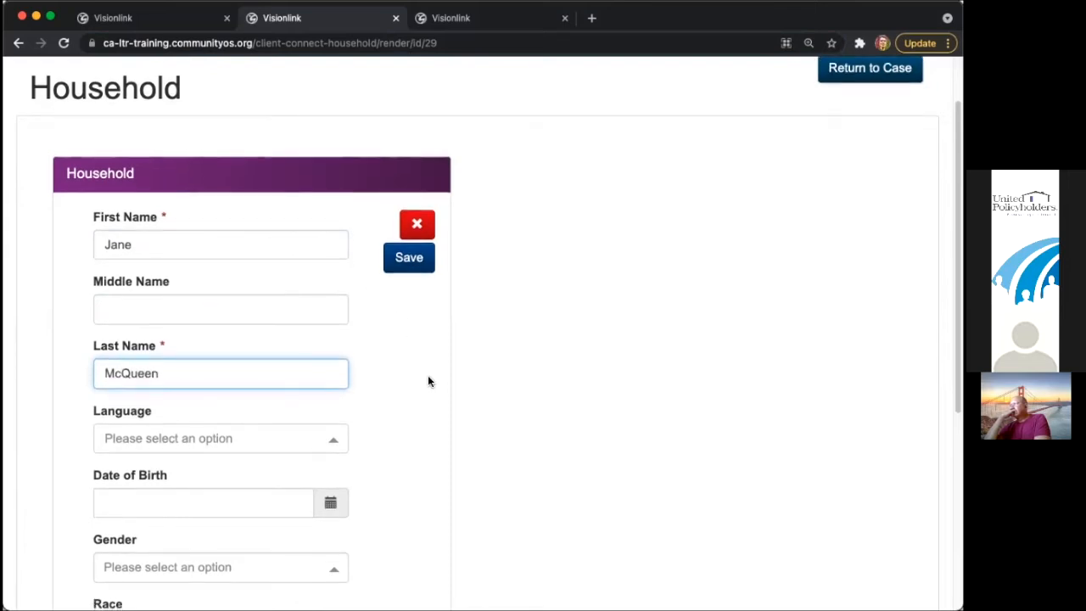
scroll(429, 380, "down", 5)
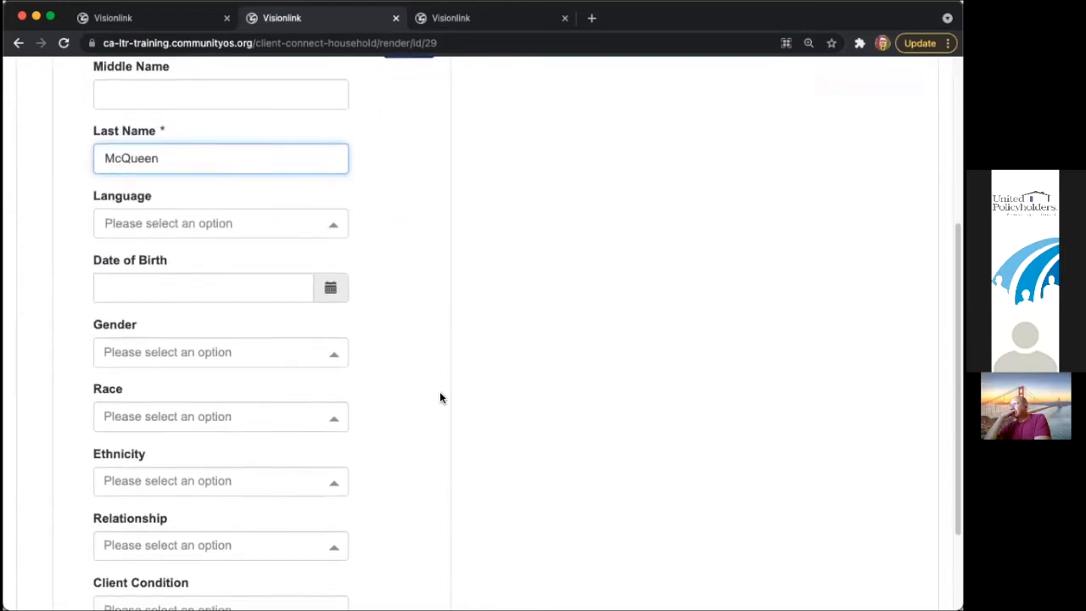
left_click(330, 257)
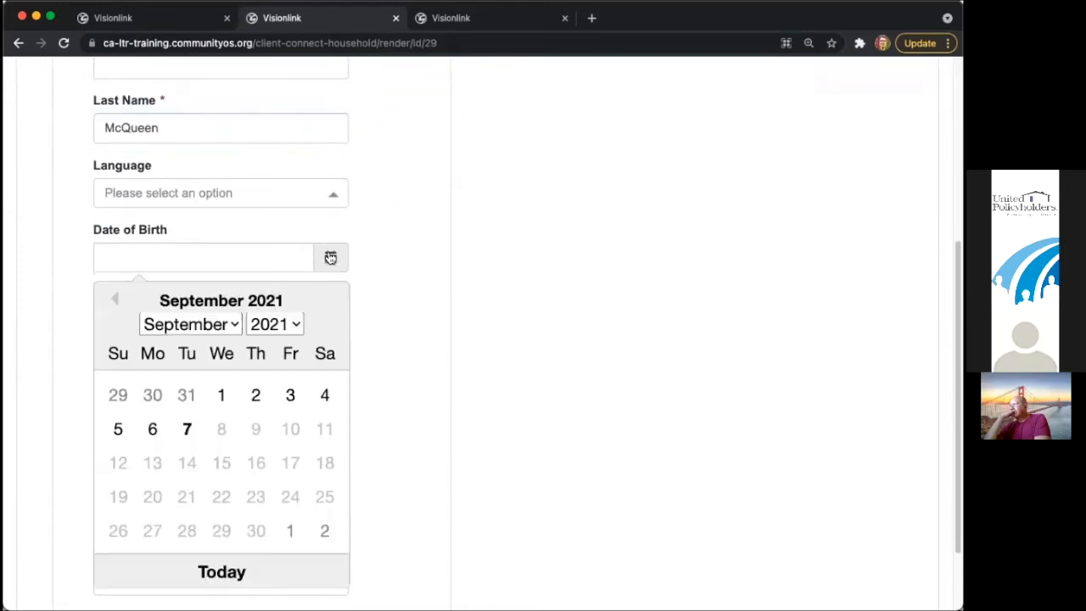
left_click(185, 429)
left_click(229, 326)
left_click(222, 374)
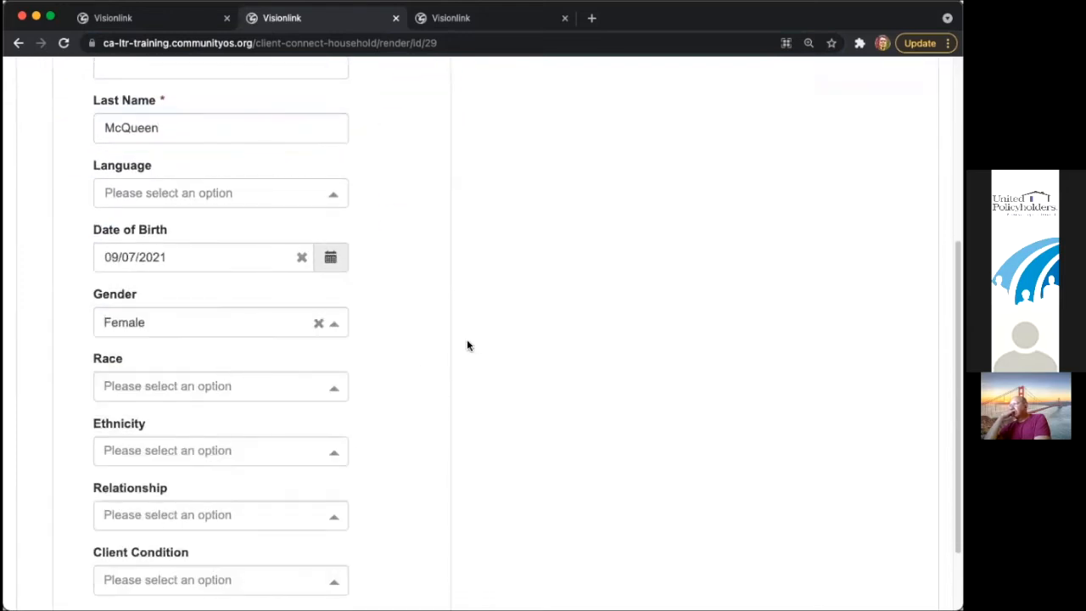
scroll(544, 346, "up", 6)
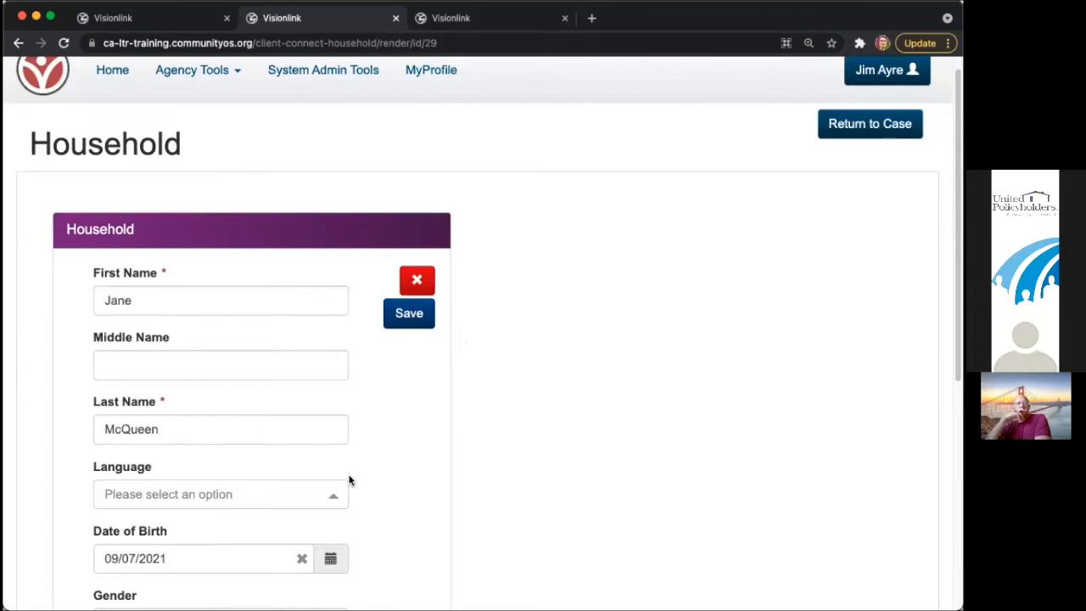
scroll(369, 475, "down", 5)
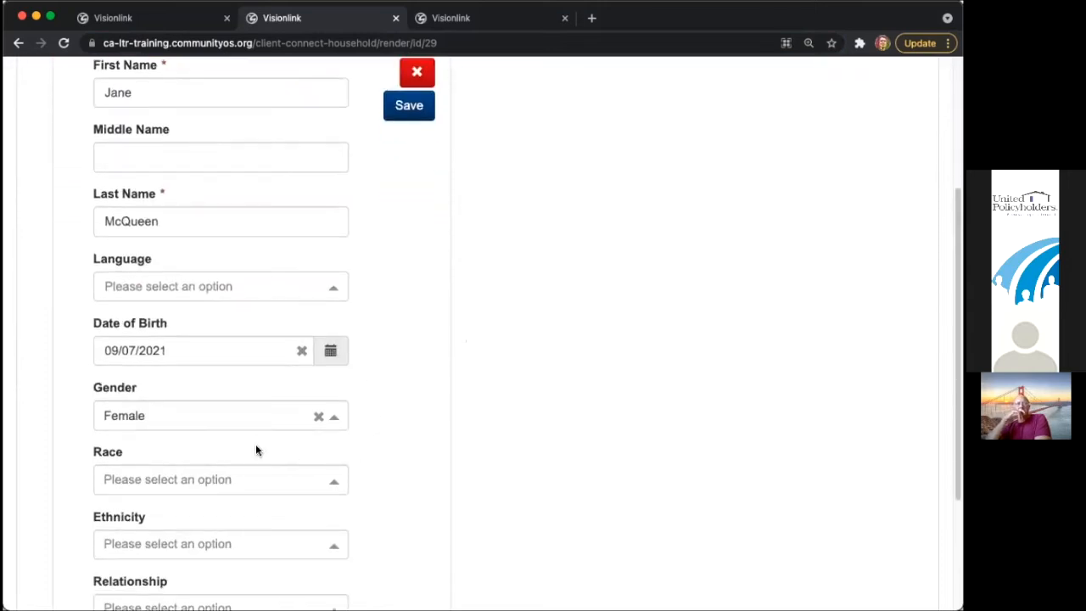
scroll(258, 450, "down", 2)
left_click(235, 395)
left_click(235, 446)
scroll(424, 484, "down", 2)
scroll(440, 438, "up", 10)
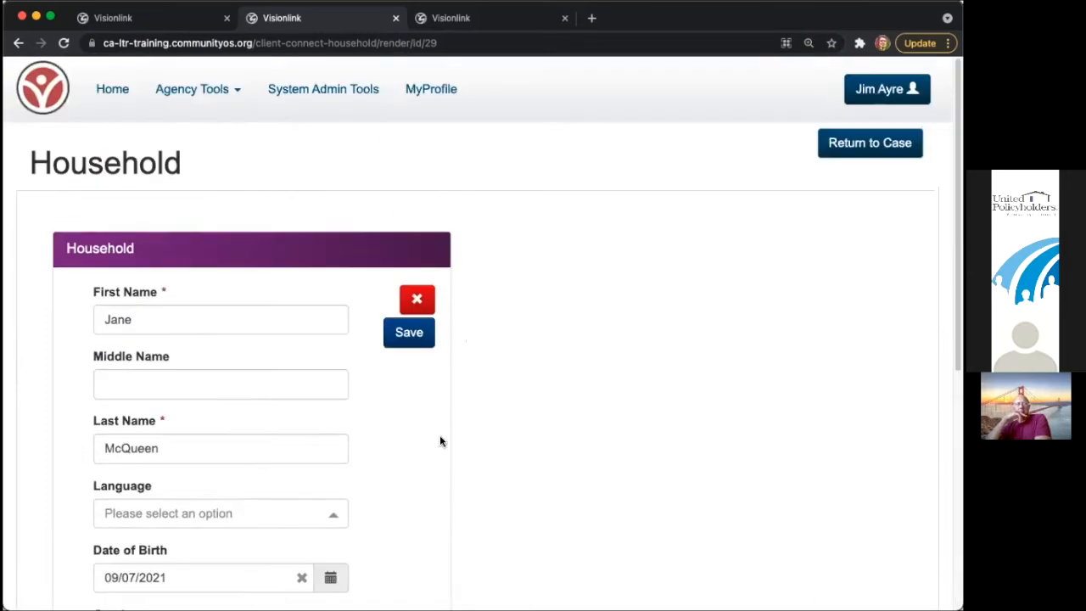
- Save the first member, then type the second member's first name and surname and fix capitalisation
left_click(406, 334)
scroll(438, 444, "down", 7)
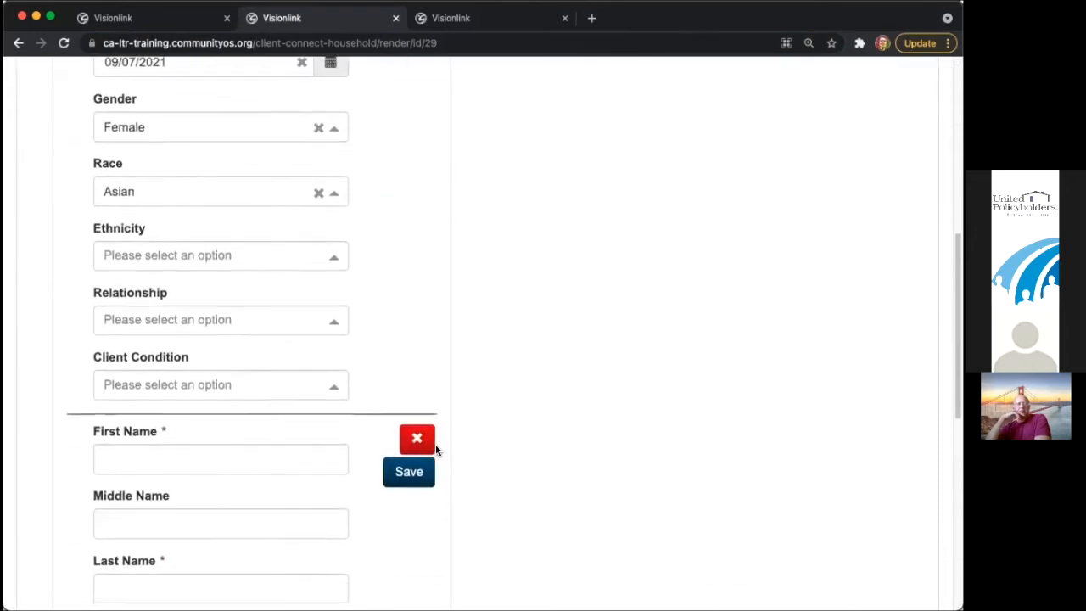
left_click(207, 421)
key("Tab")
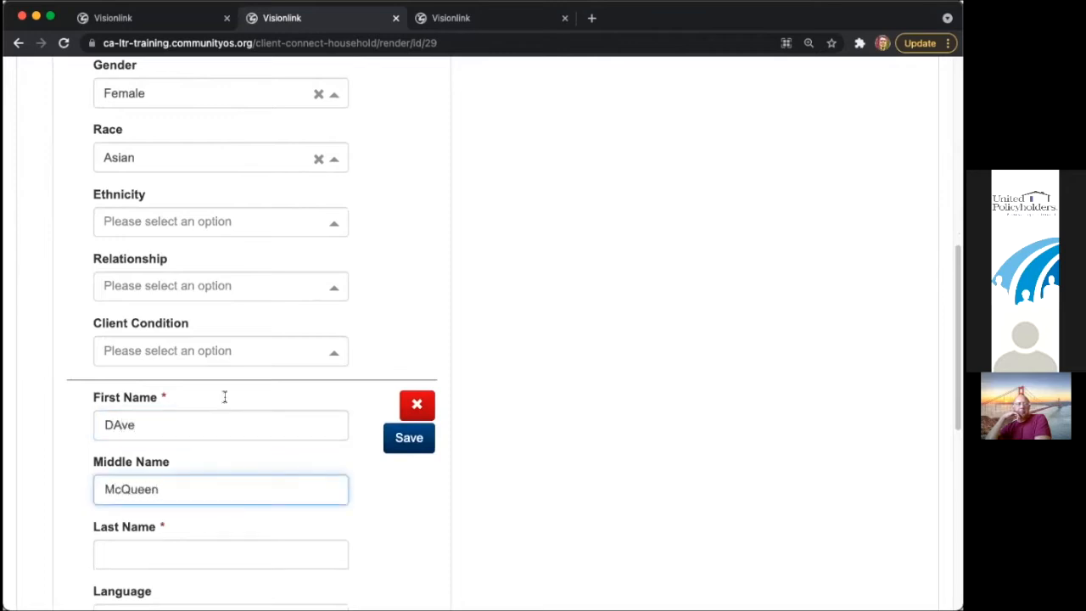
double_click(116, 425)
left_click(117, 425)
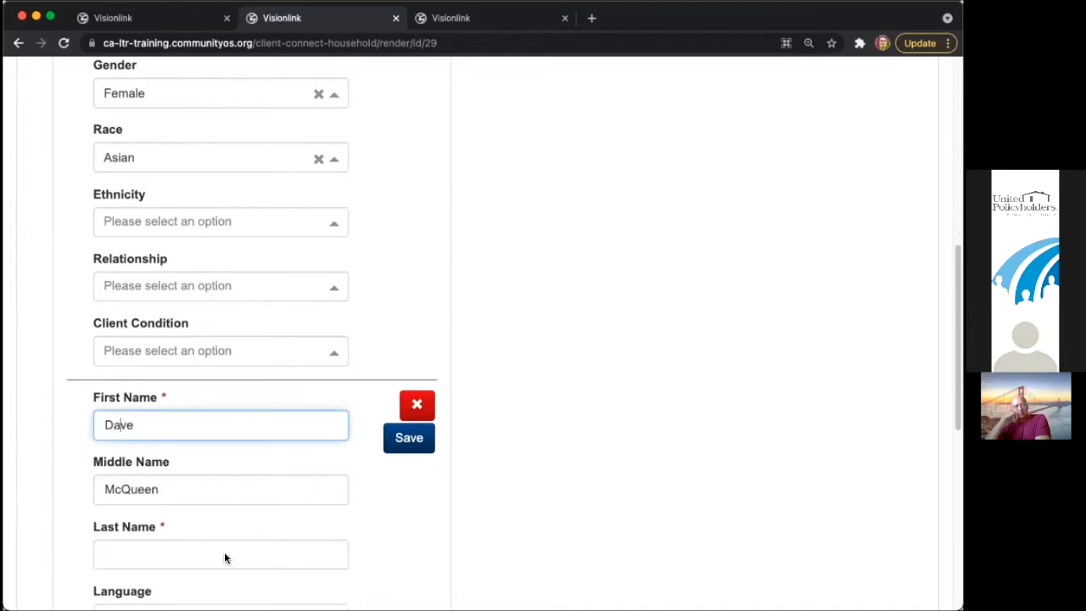
scroll(226, 558, "down", 3)
scroll(240, 565, "up", 9)
scroll(248, 553, "up", 2)
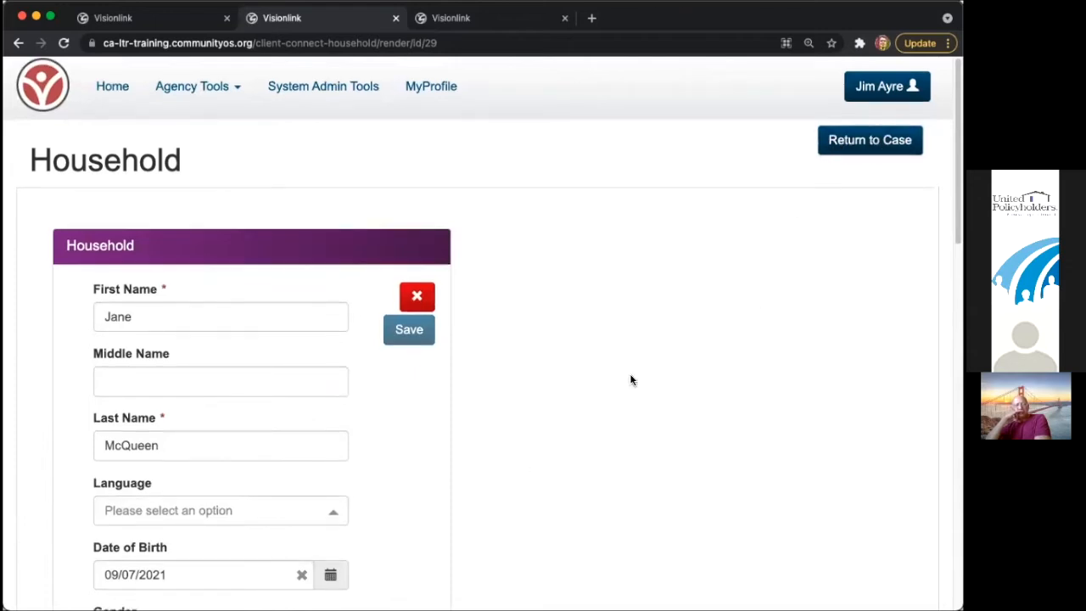
scroll(630, 378, "down", 5)
- Move the second member's surname from Middle Name into Last Name and save without errors
left_click(423, 520)
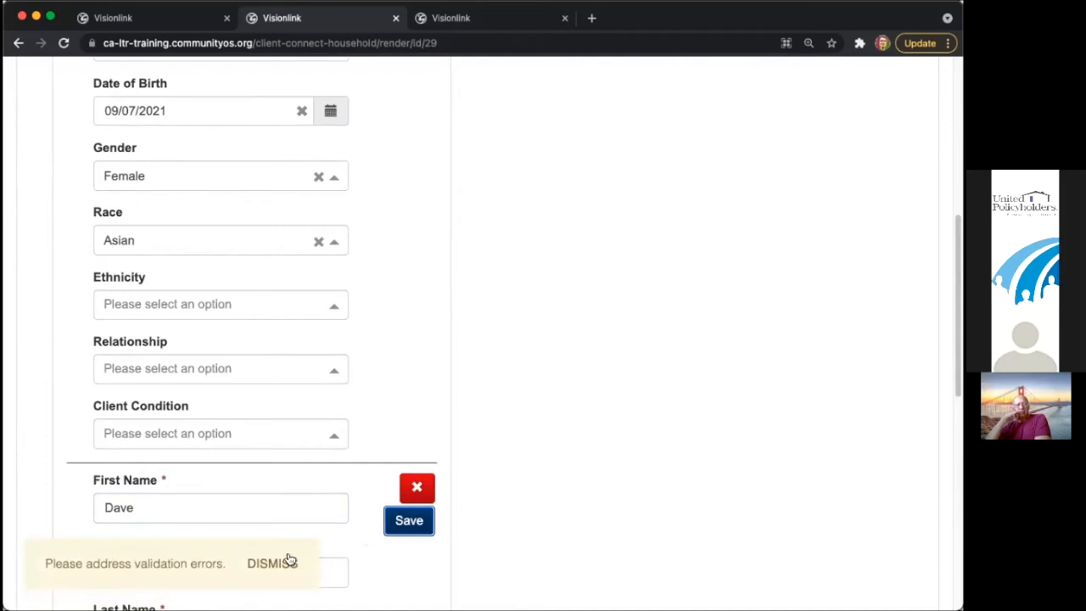
left_click(288, 561)
scroll(438, 551, "down", 3)
left_click(217, 369)
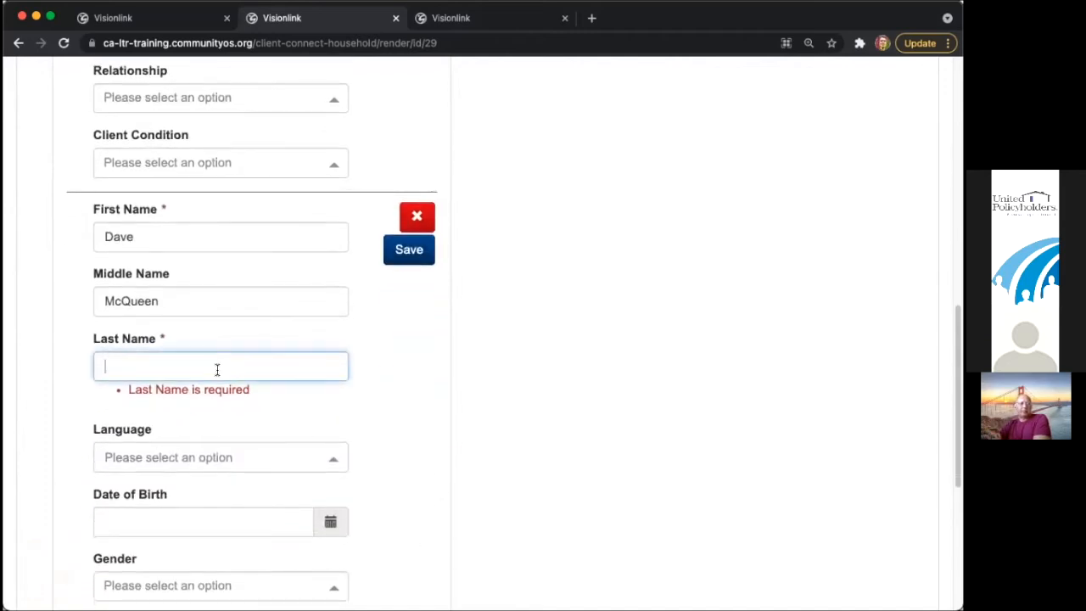
double_click(129, 297)
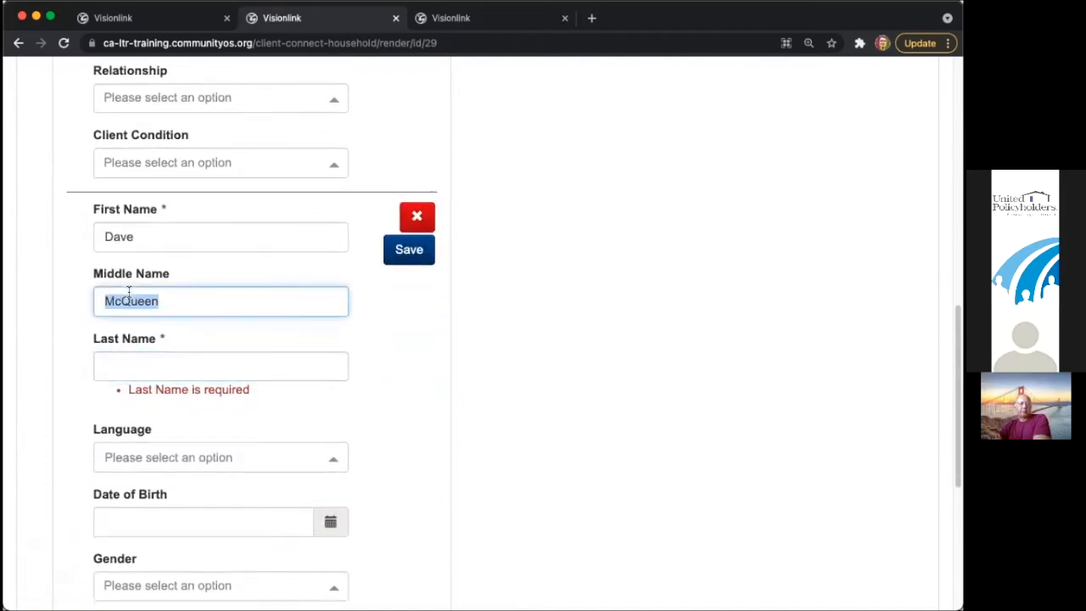
key("BackSpace")
left_click(145, 364)
type("McQueen")
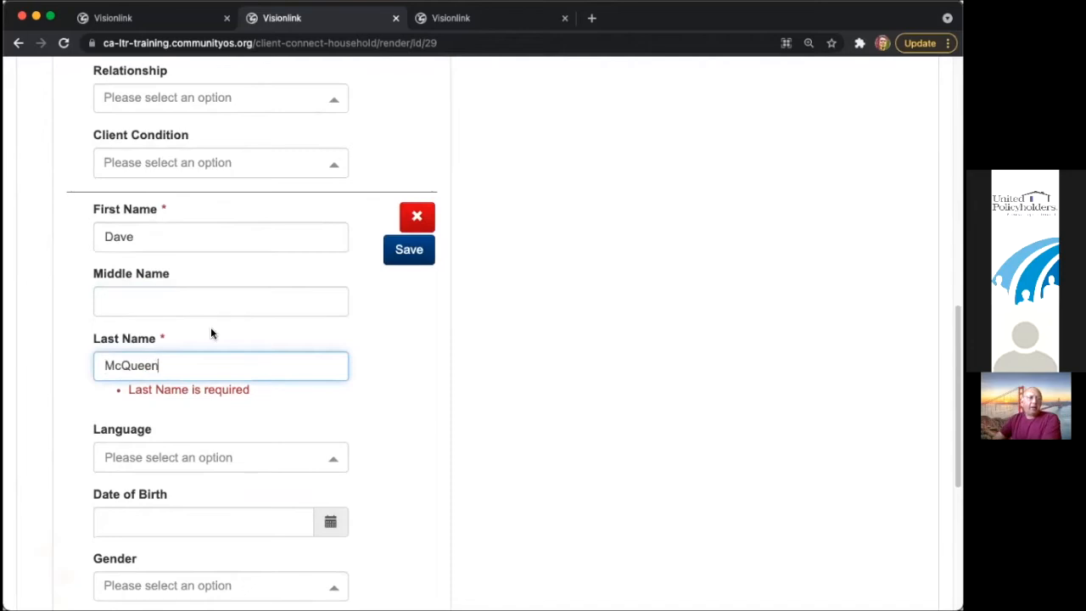
left_click(406, 261)
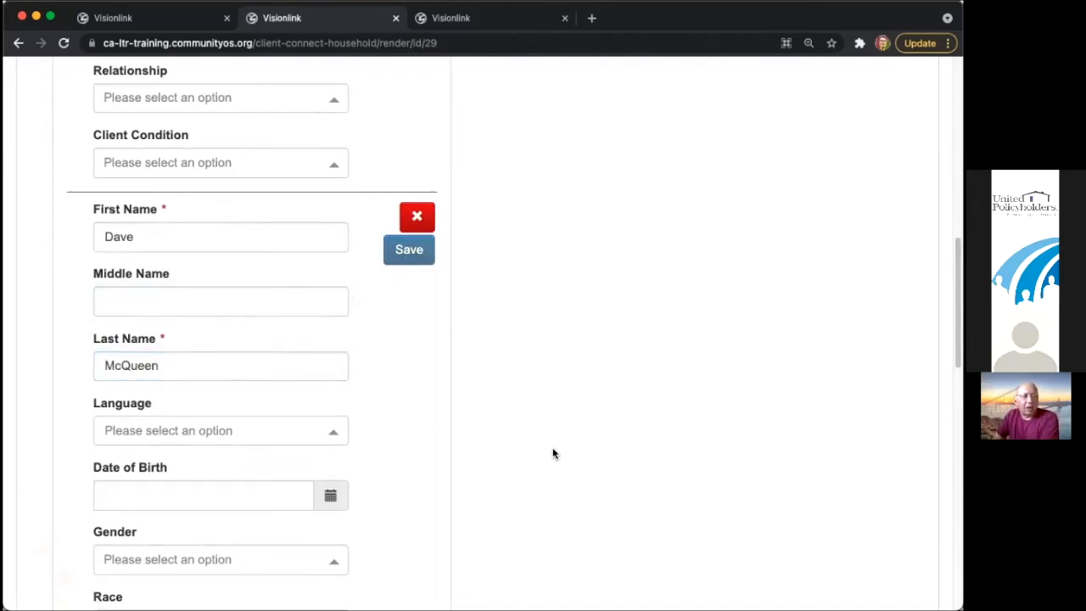
scroll(553, 450, "up", 3)
scroll(553, 453, "up", 6)
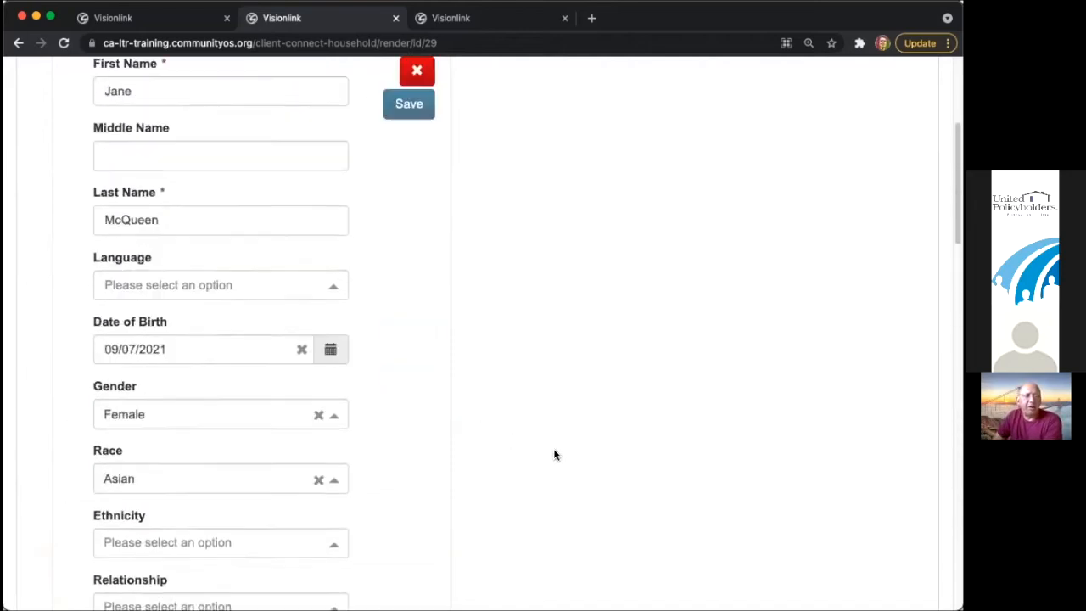
scroll(554, 452, "up", 1)
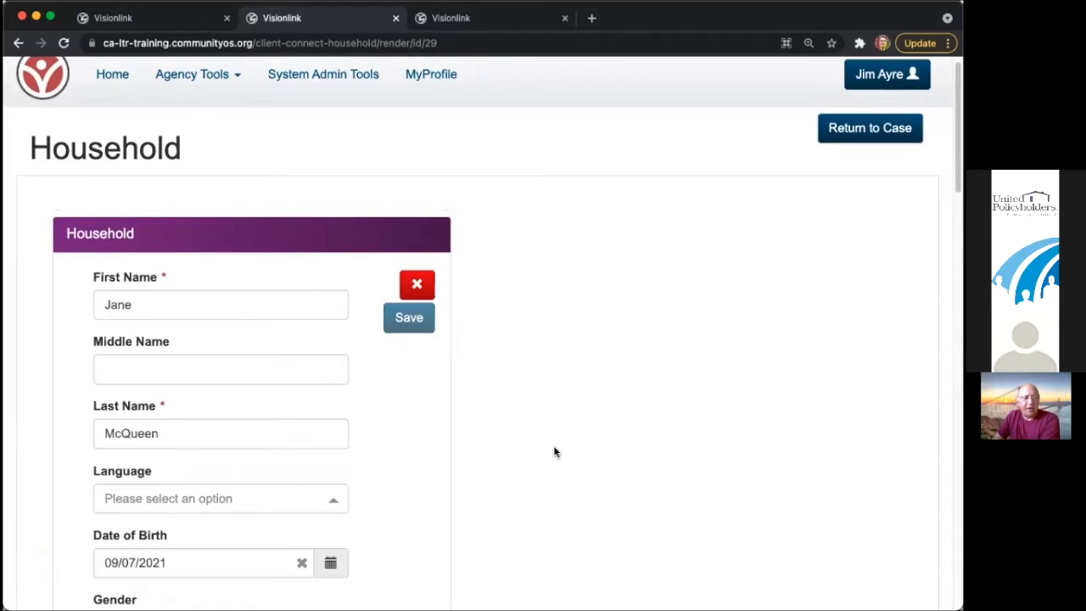
scroll(553, 452, "up", 1)
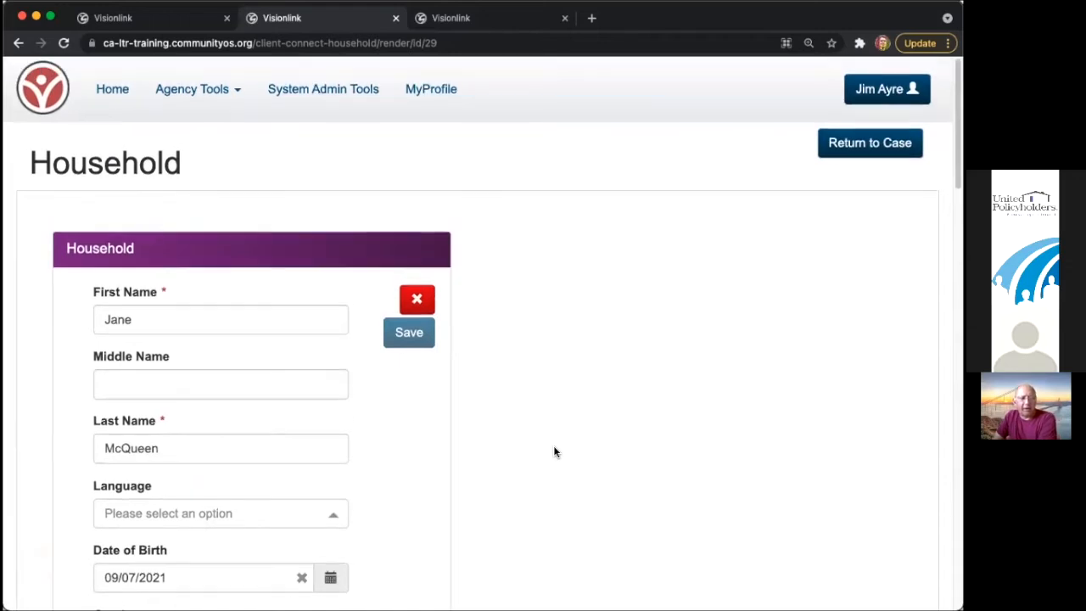
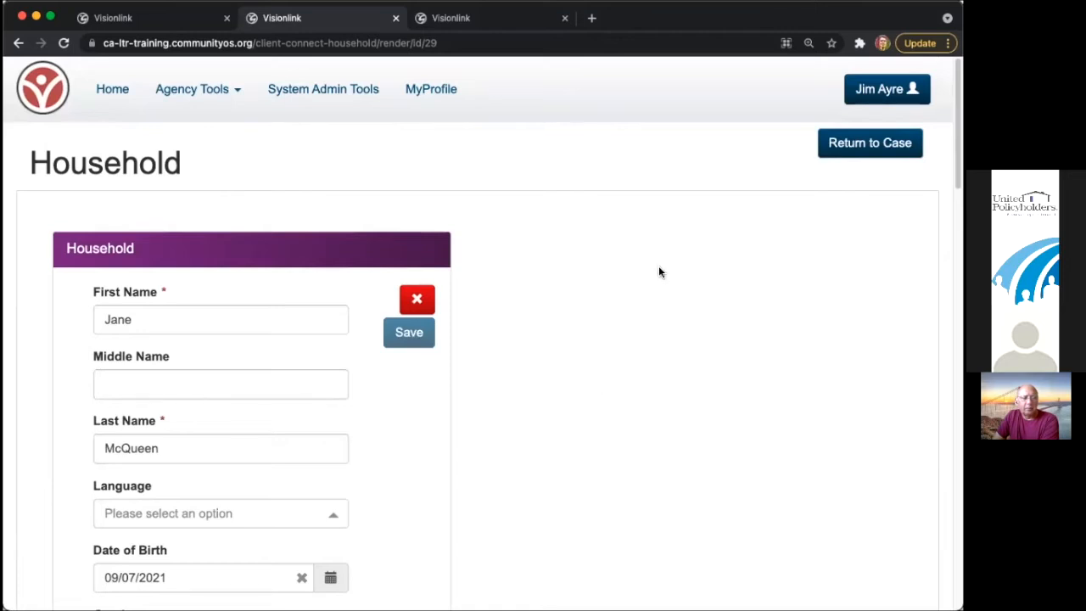
- Leave the Household page with Return to Case to get back to the client's case
left_click(883, 146)
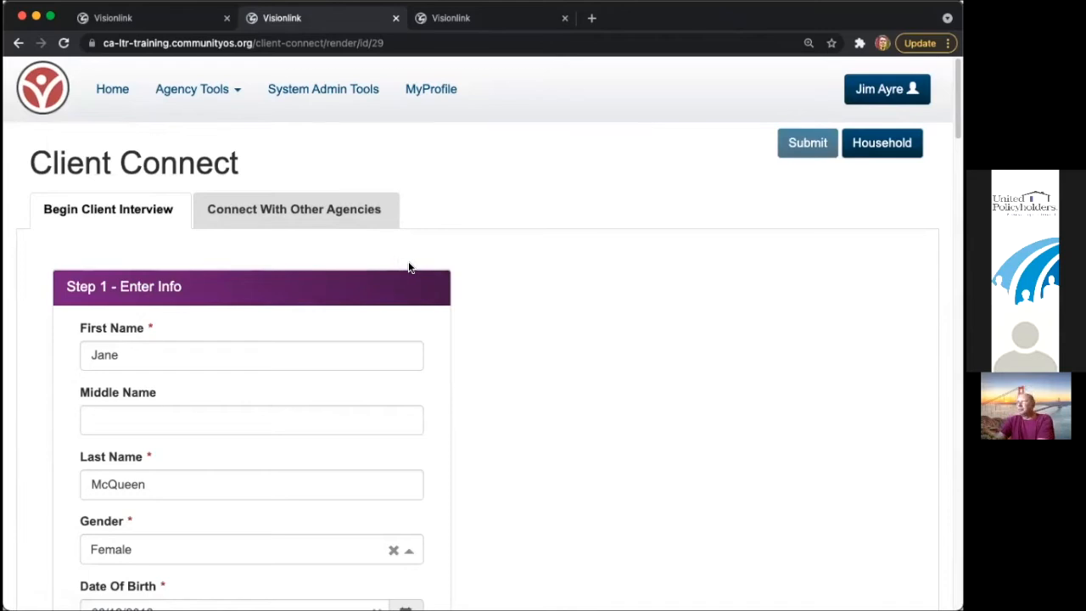
- In Connect With Other Agencies, add Access And Functional Needs as a Recovery Needs filter
left_click(349, 219)
scroll(514, 402, "down", 1)
scroll(513, 403, "down", 5)
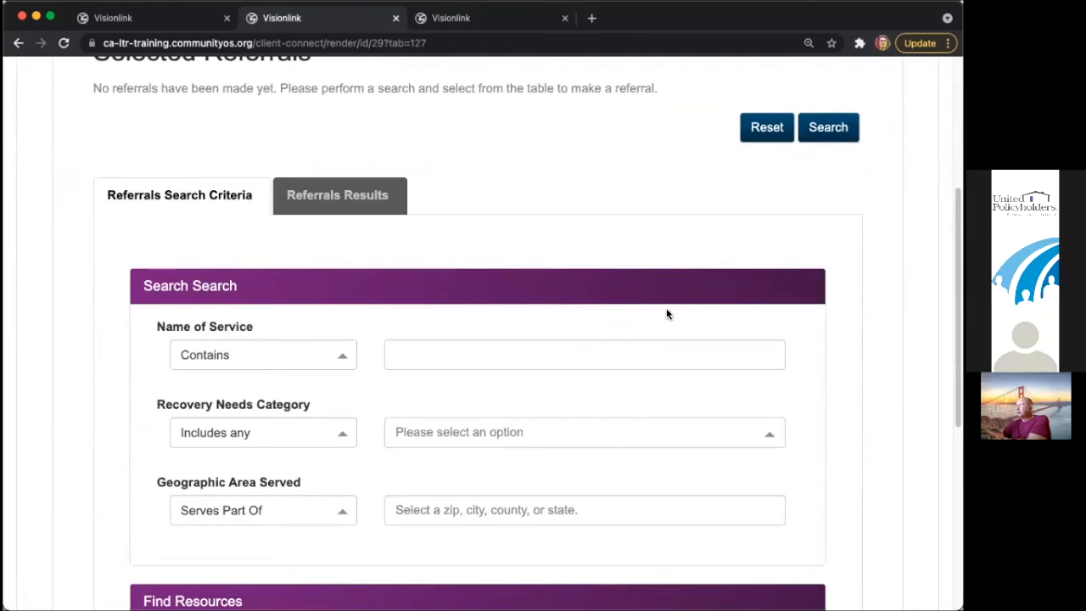
left_click(547, 419)
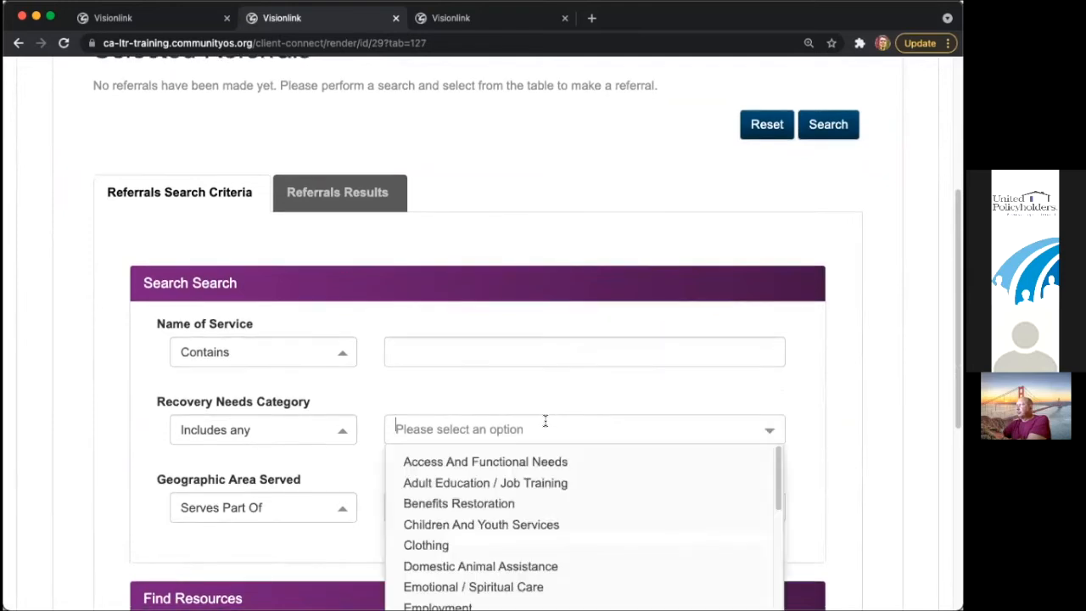
left_click(467, 353)
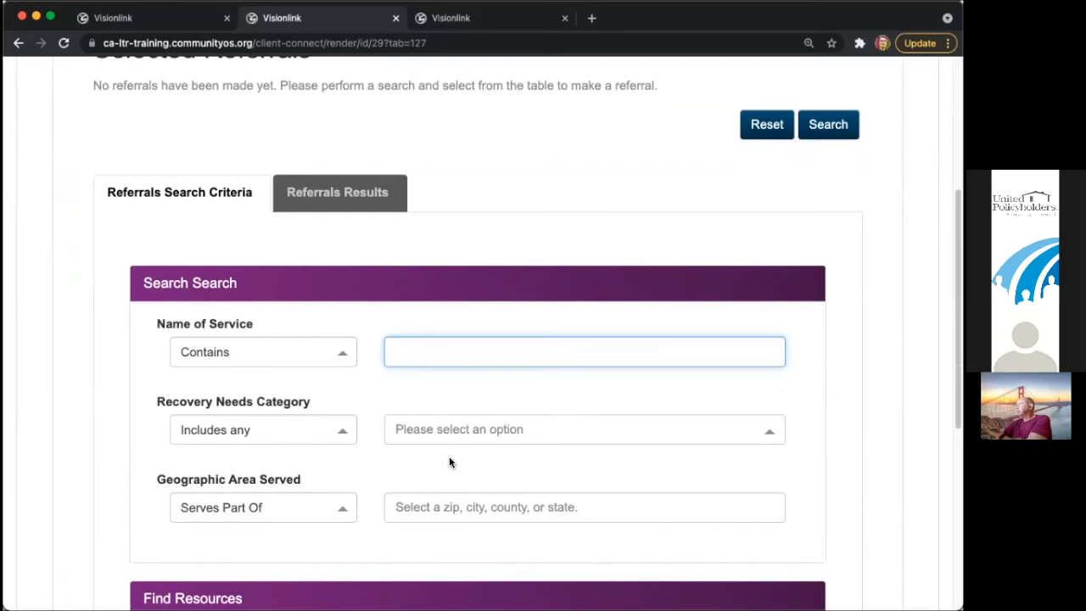
left_click(443, 433)
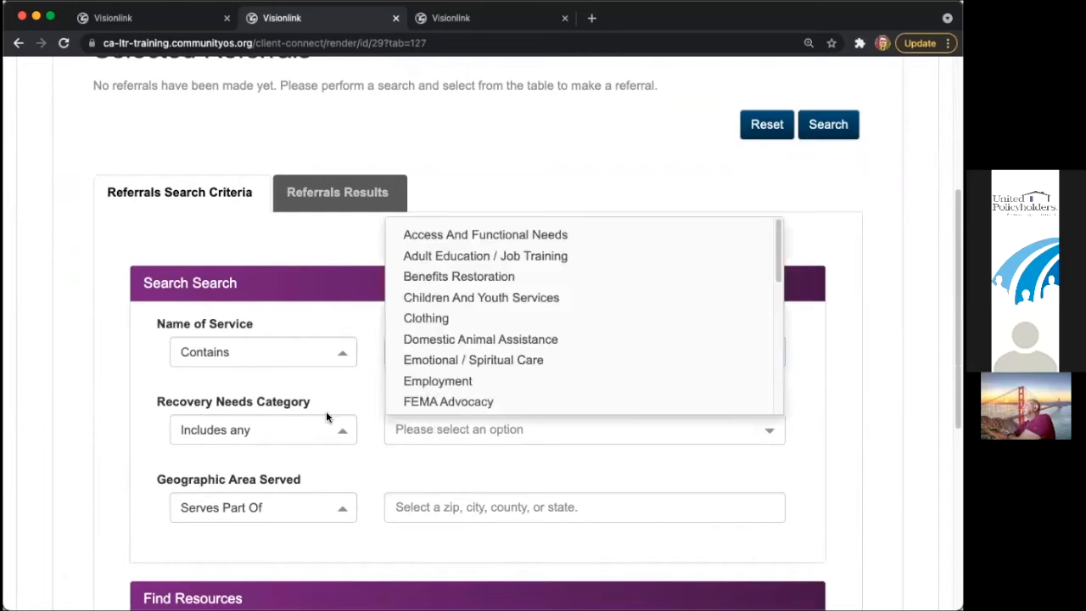
left_click(450, 232)
- Try DME, wheel and cane as Name of Service searches, then clear the field
left_click(434, 351)
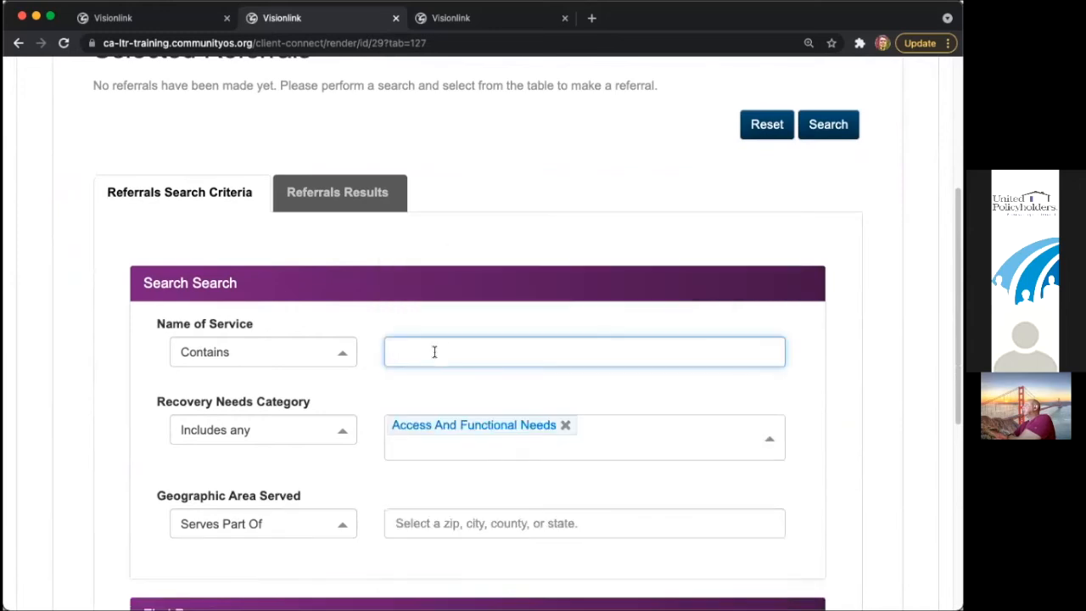
type("DME")
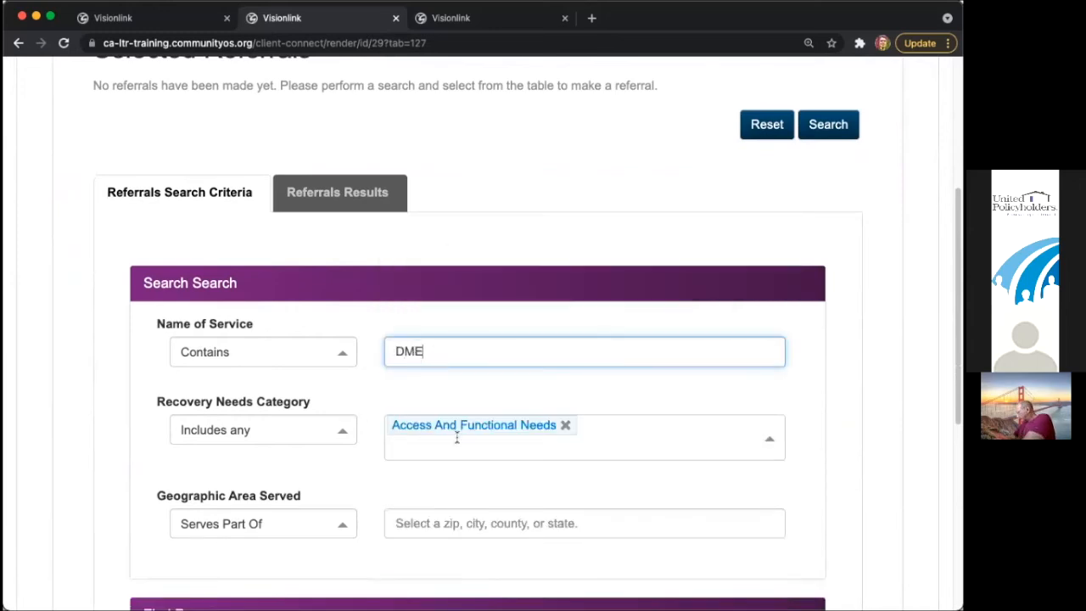
double_click(402, 347)
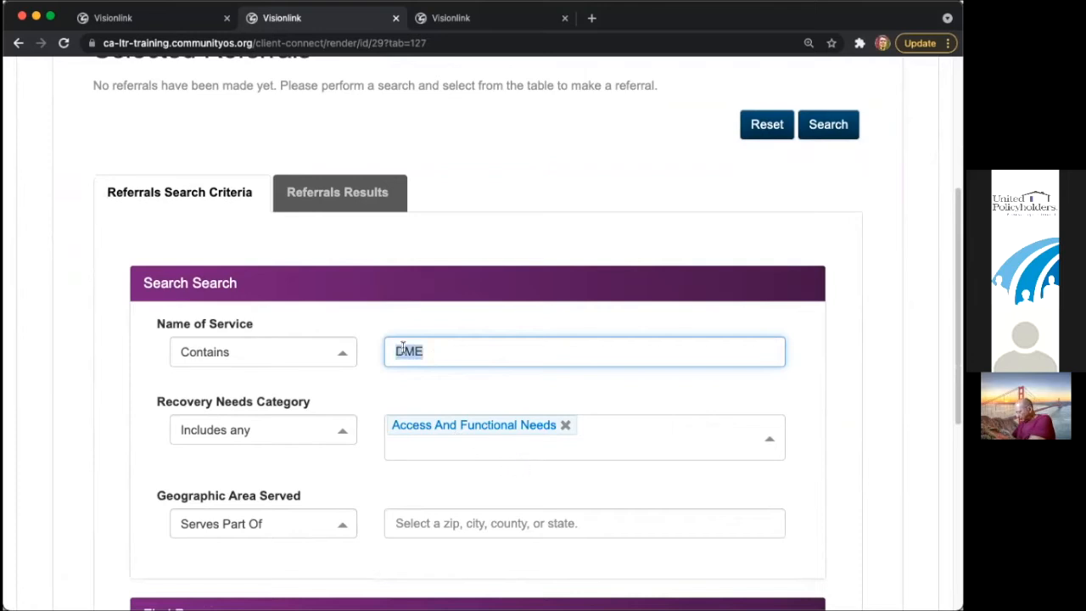
key("BackSpace")
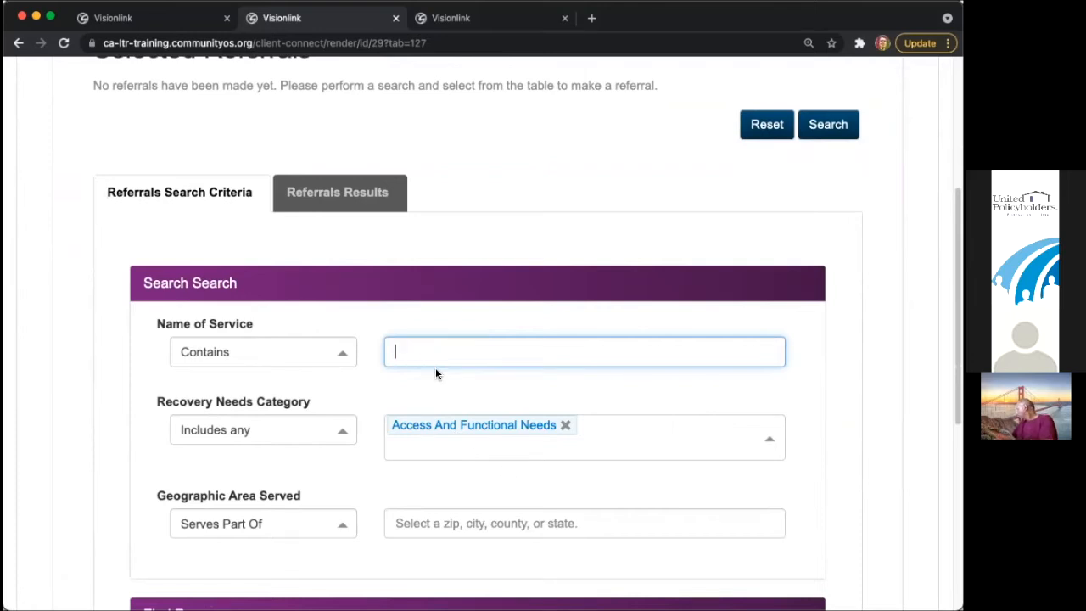
type("wheel")
key("BackSpace")
key("BackSpace")
key("BackSpace")
key("BackSpace")
key("BackSpace")
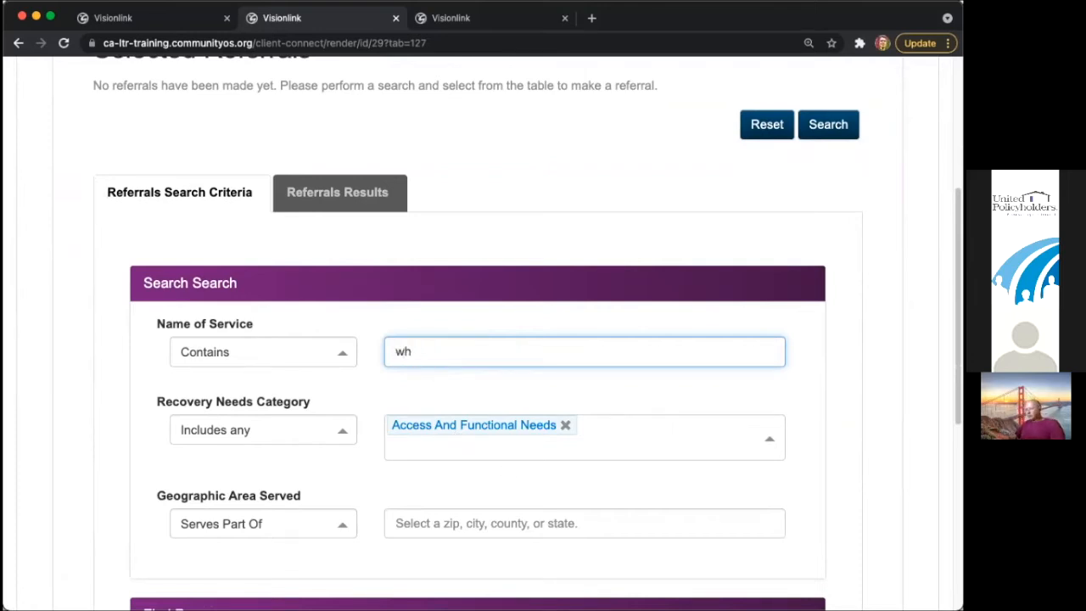
type("cane")
key("BackSpace")
key("BackSpace")
key("BackSpace")
key("BackSpace")
- Add FEMA Advocacy, then remove both FEMA Advocacy and Access And Functional Needs filters
scroll(609, 444, "down", 1)
left_click(609, 445)
left_click(487, 376)
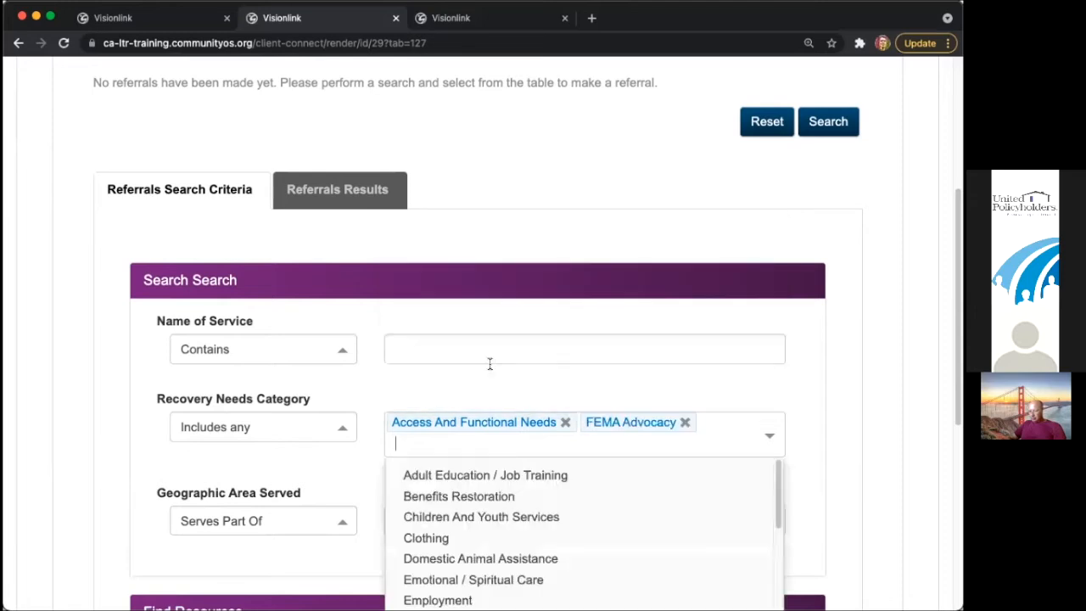
left_click(685, 421)
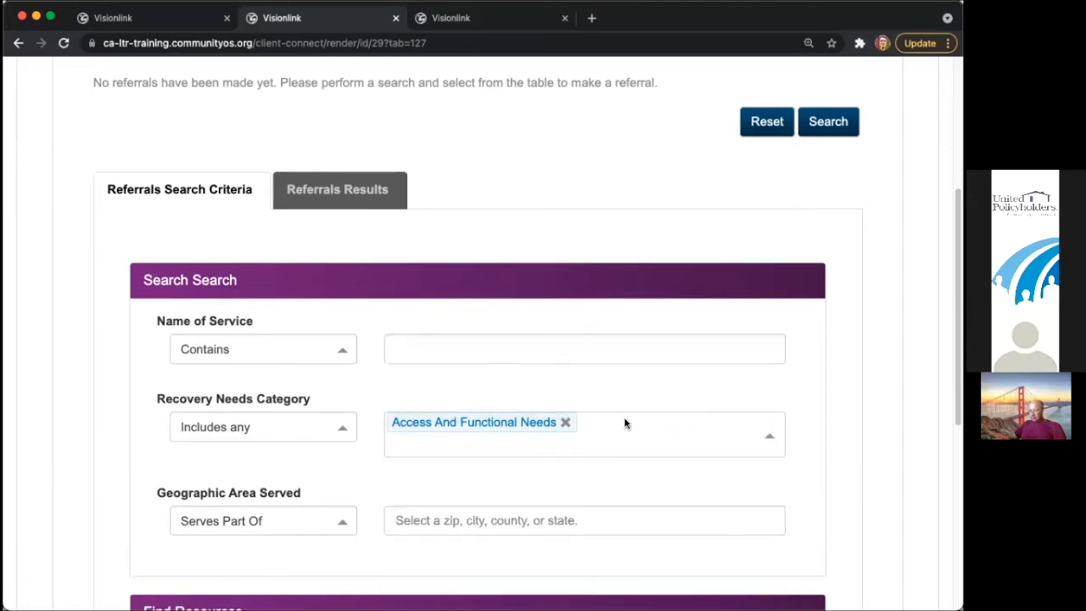
left_click(565, 421)
scroll(594, 445, "down", 5)
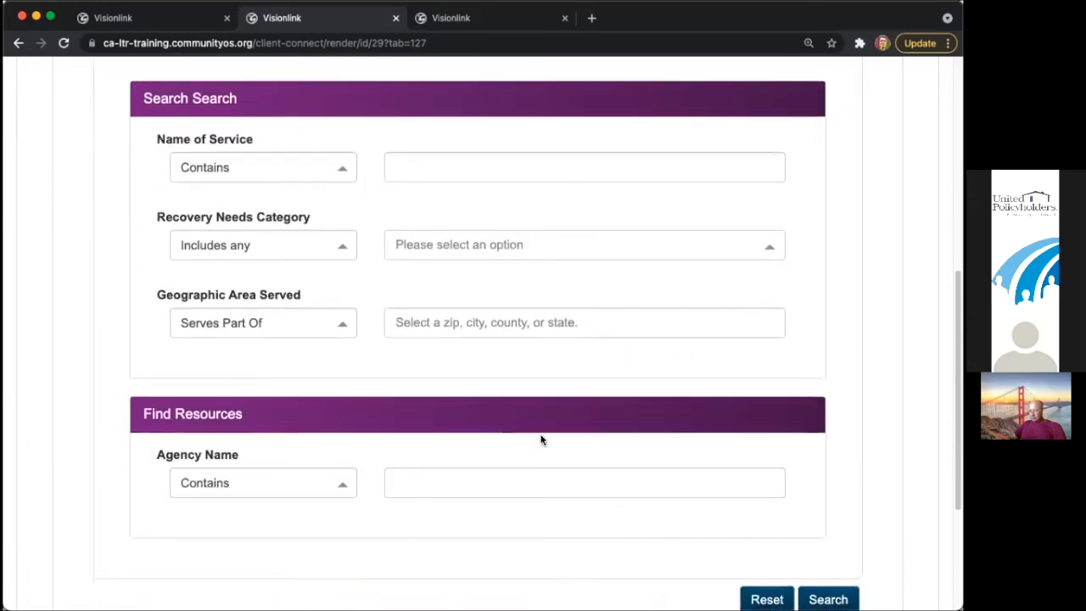
left_click(410, 322)
type("santa")
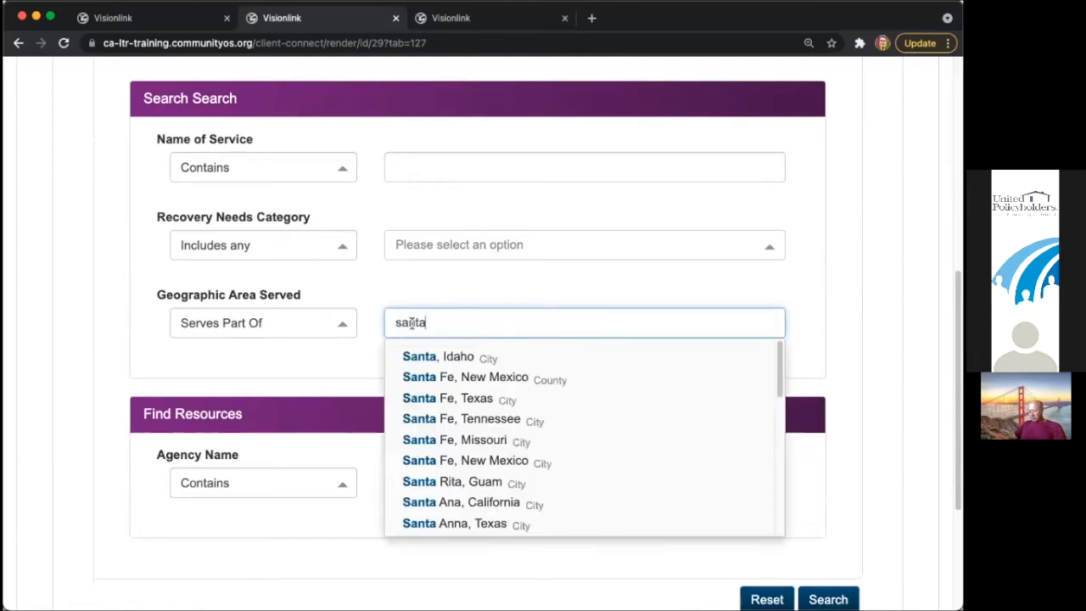
type(" cl")
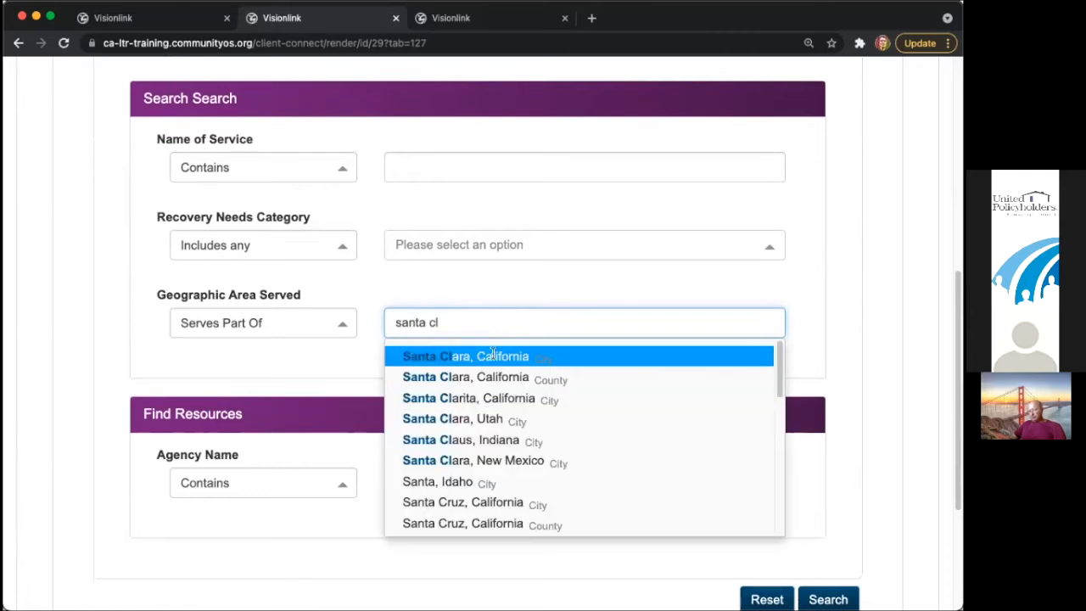
left_click(512, 375)
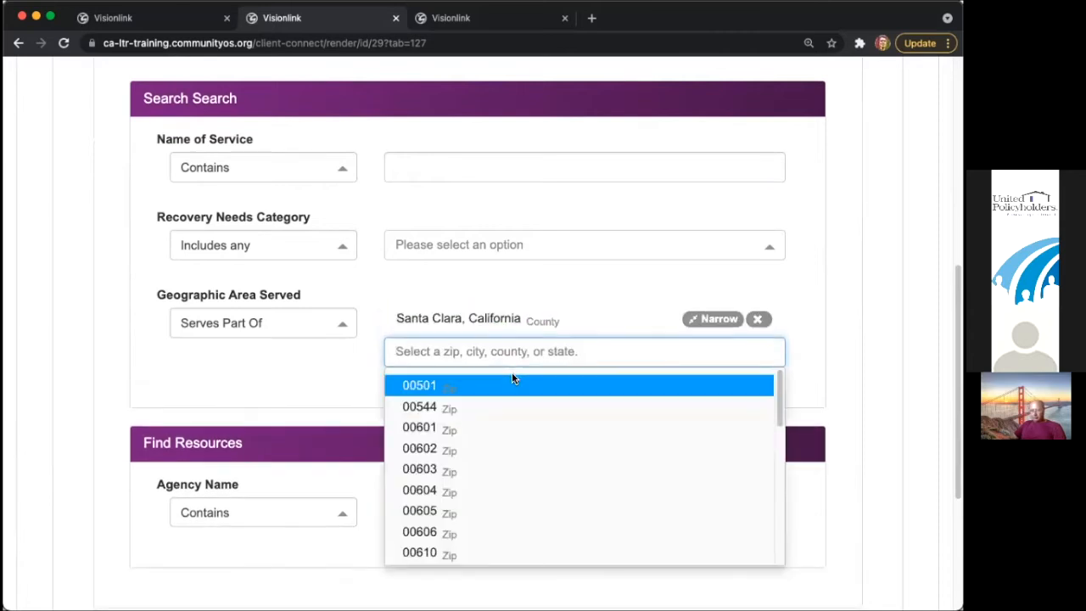
type("saan")
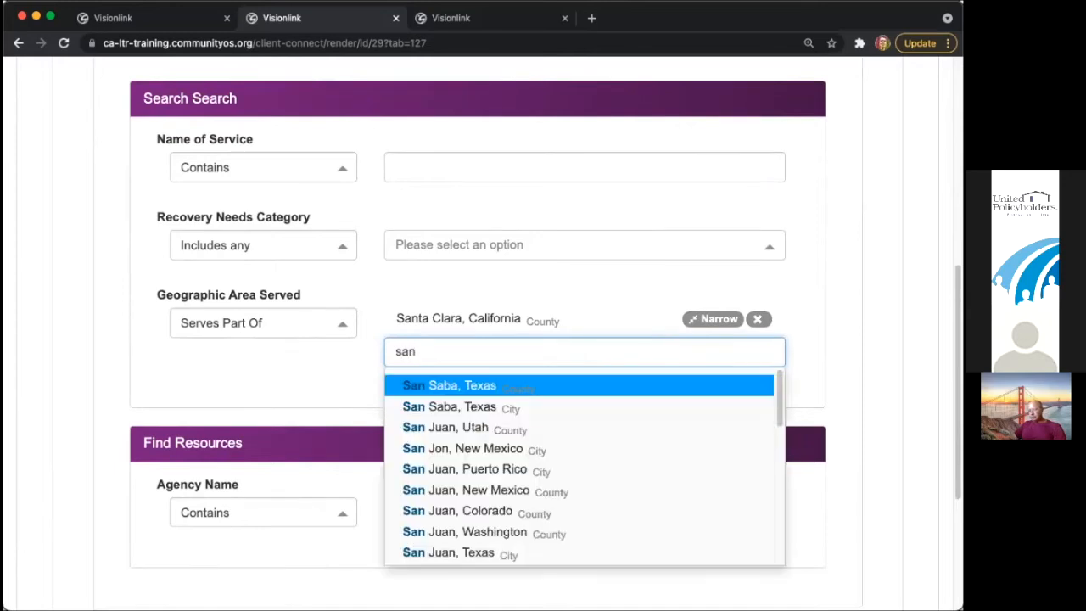
key("BackSpace")
key("BackSpace")
type("nta")
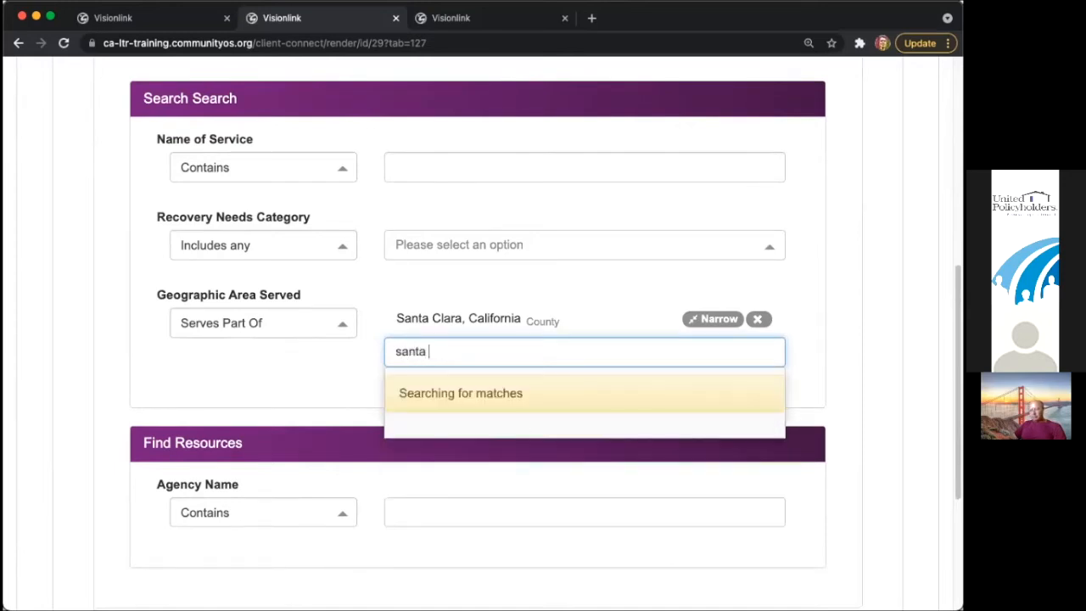
type(" cr")
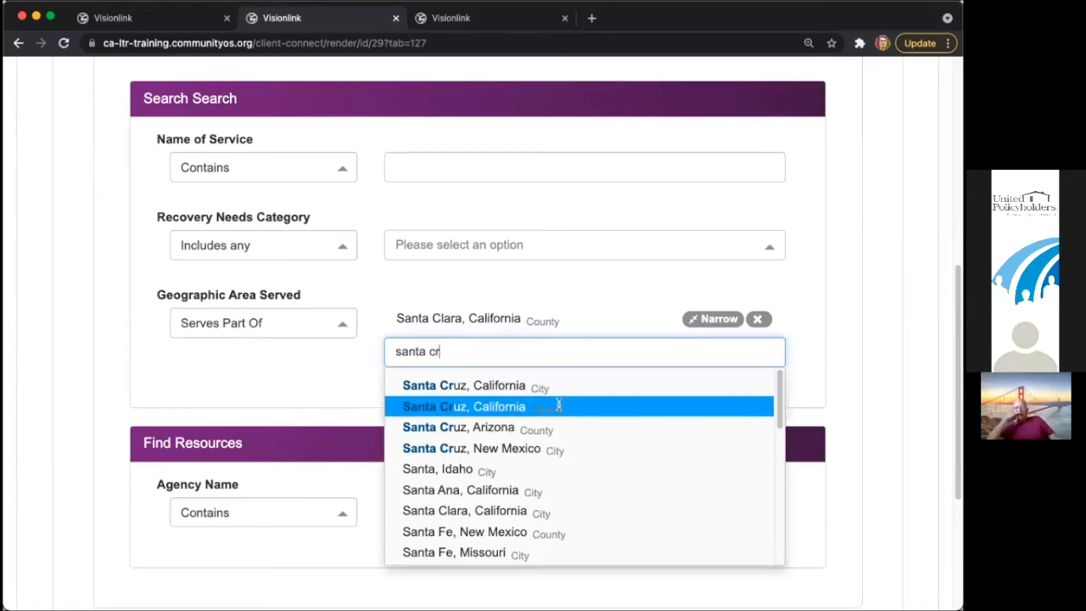
left_click(560, 405)
left_click(832, 342)
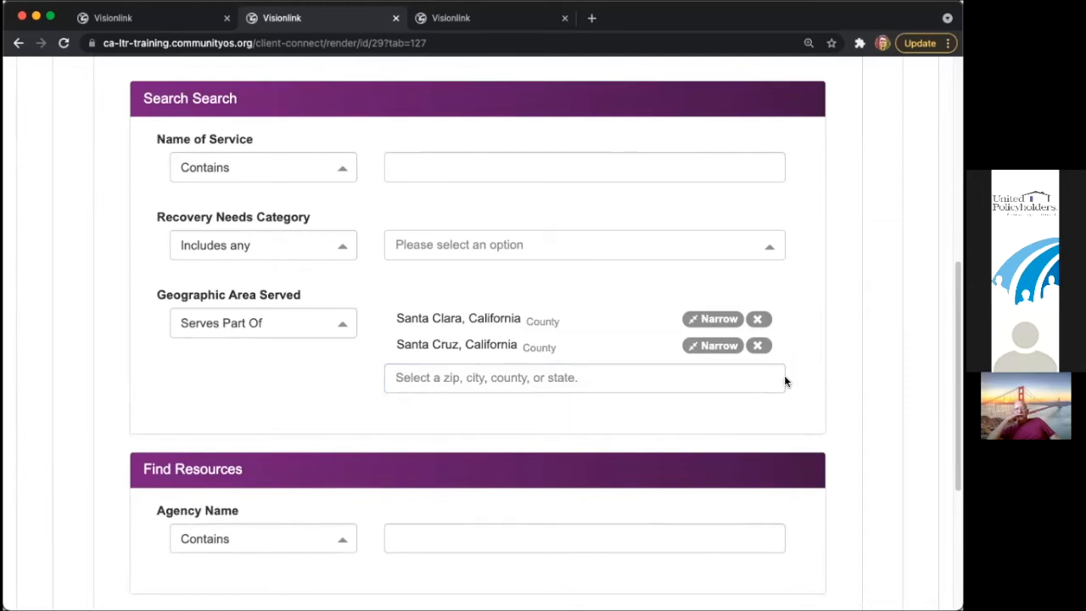
left_click(722, 346)
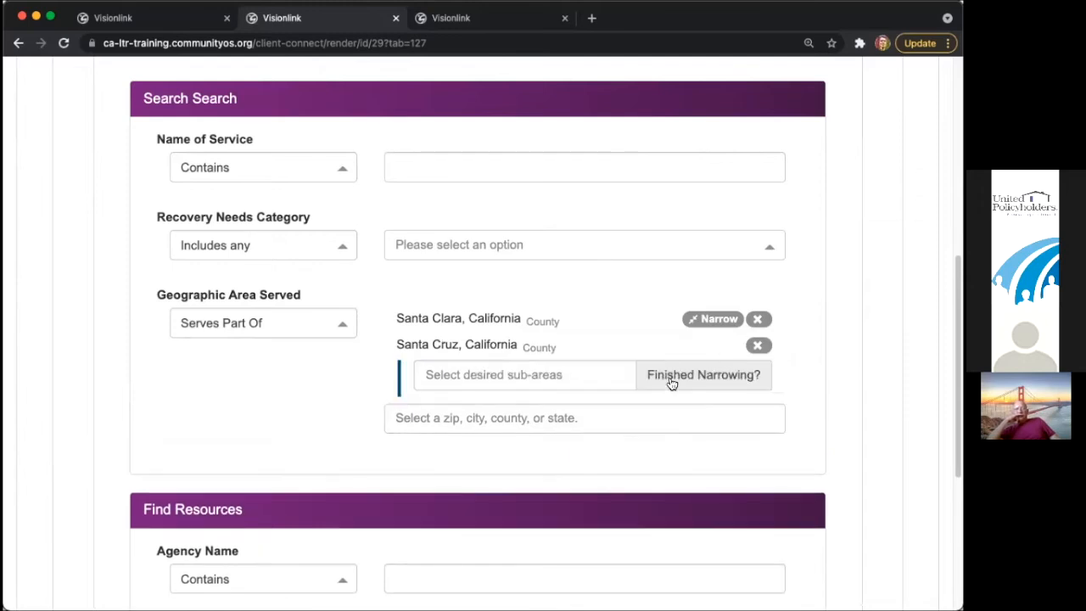
left_click(581, 374)
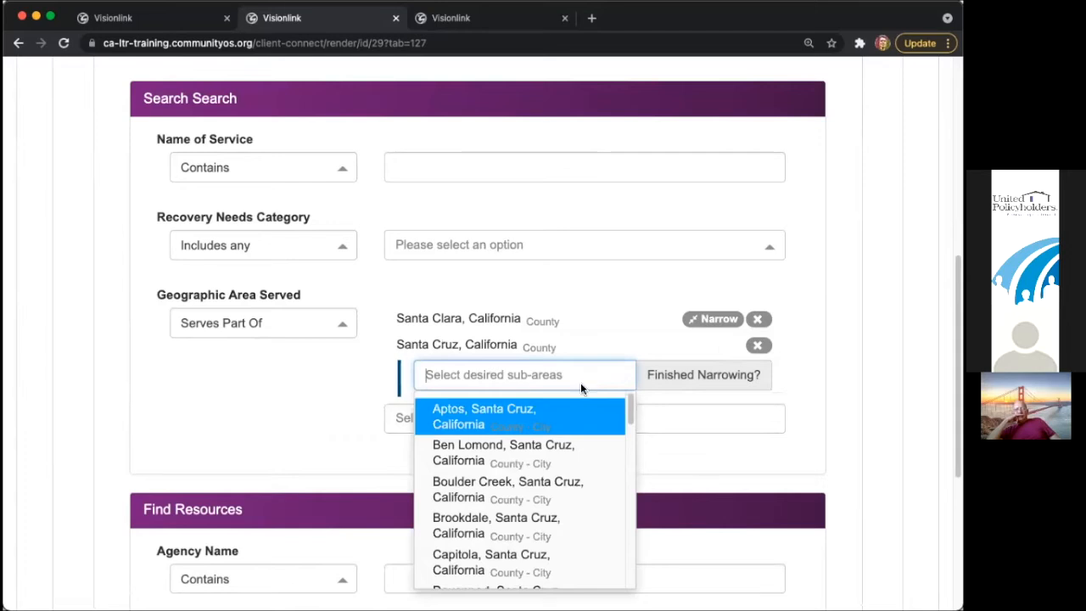
left_click_drag(628, 425, 621, 399)
left_click(560, 407)
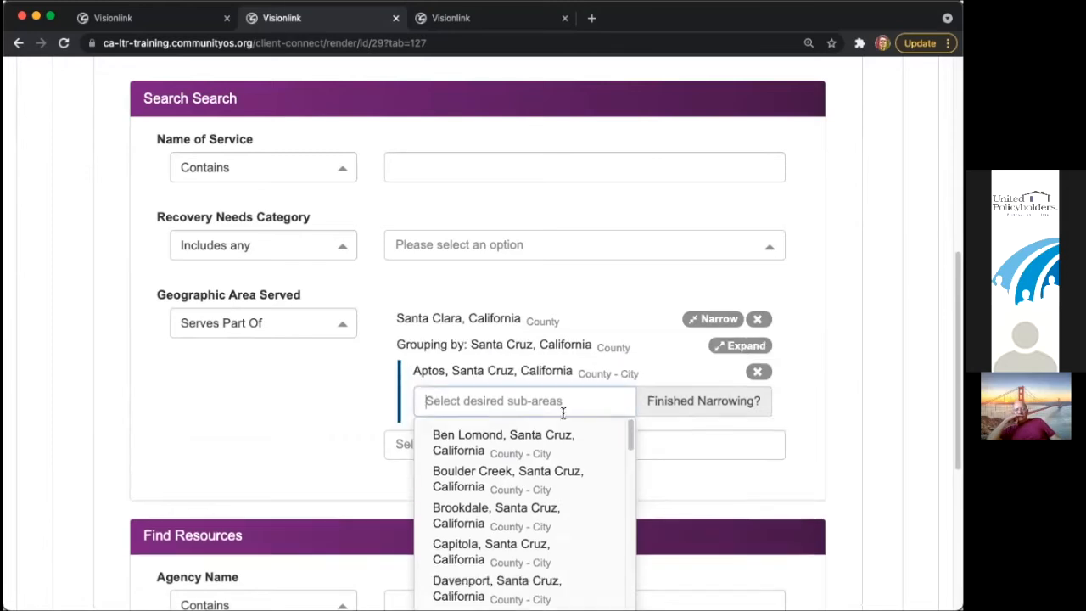
left_click(505, 475)
left_click(852, 442)
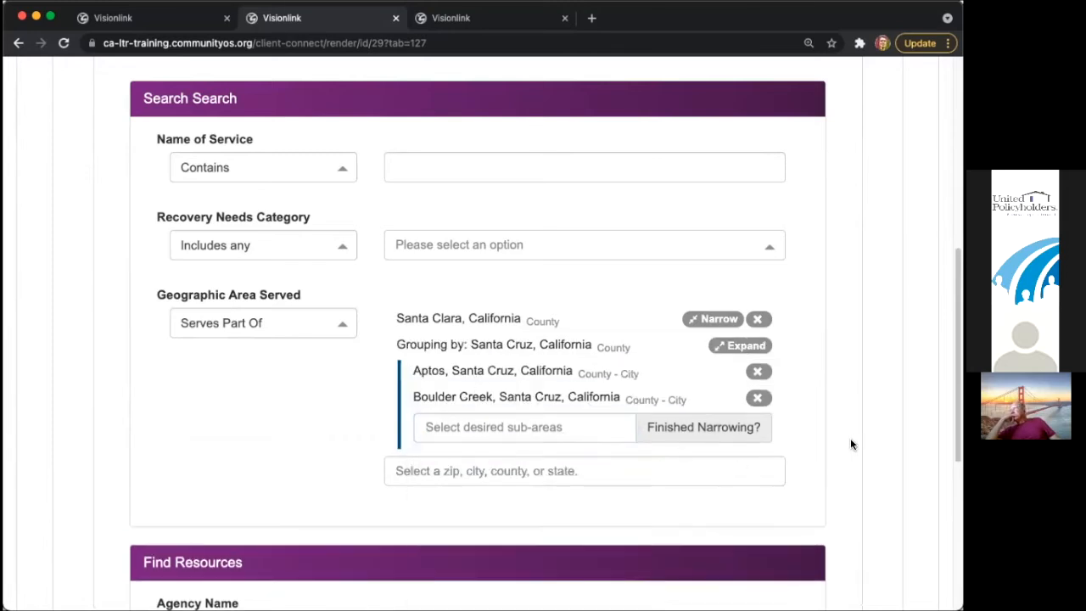
left_click(758, 318)
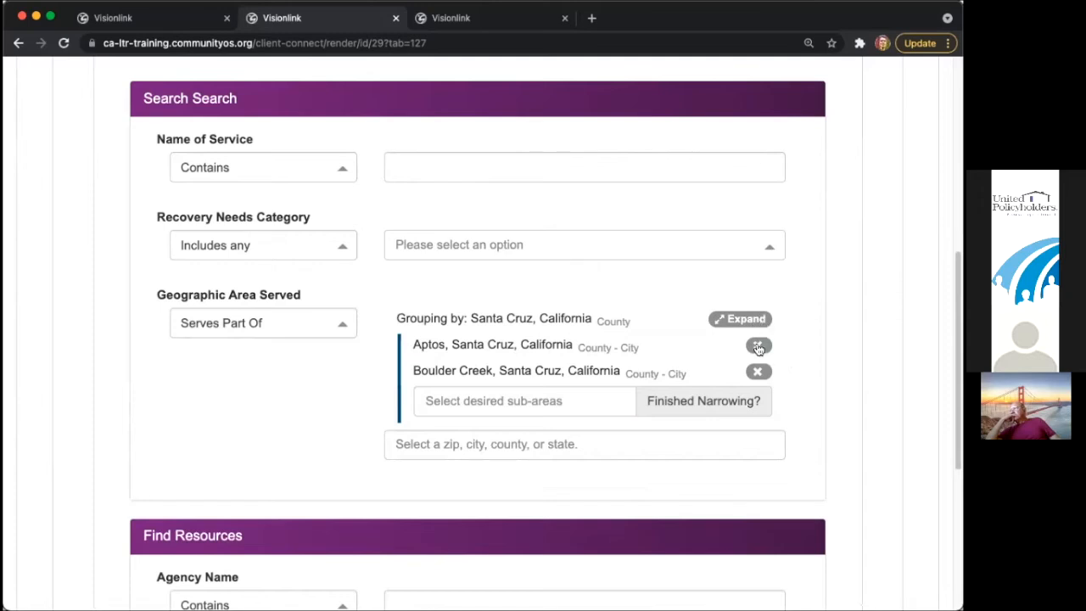
left_click(758, 347)
left_click(756, 346)
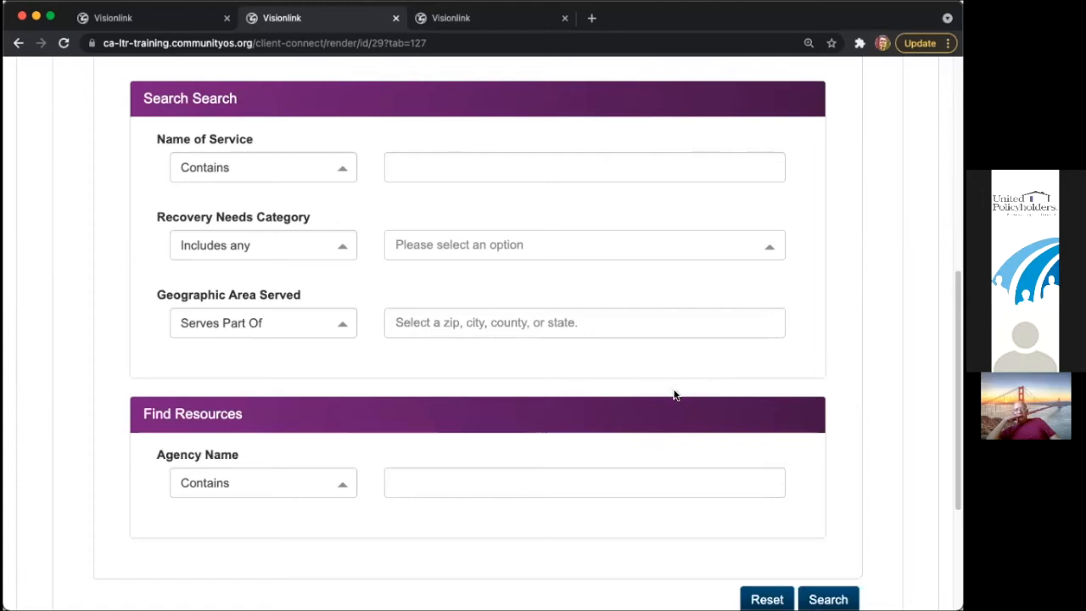
- Try CADRE as the agency name, then reset all criteria and run an unfiltered referral search
left_click(496, 480)
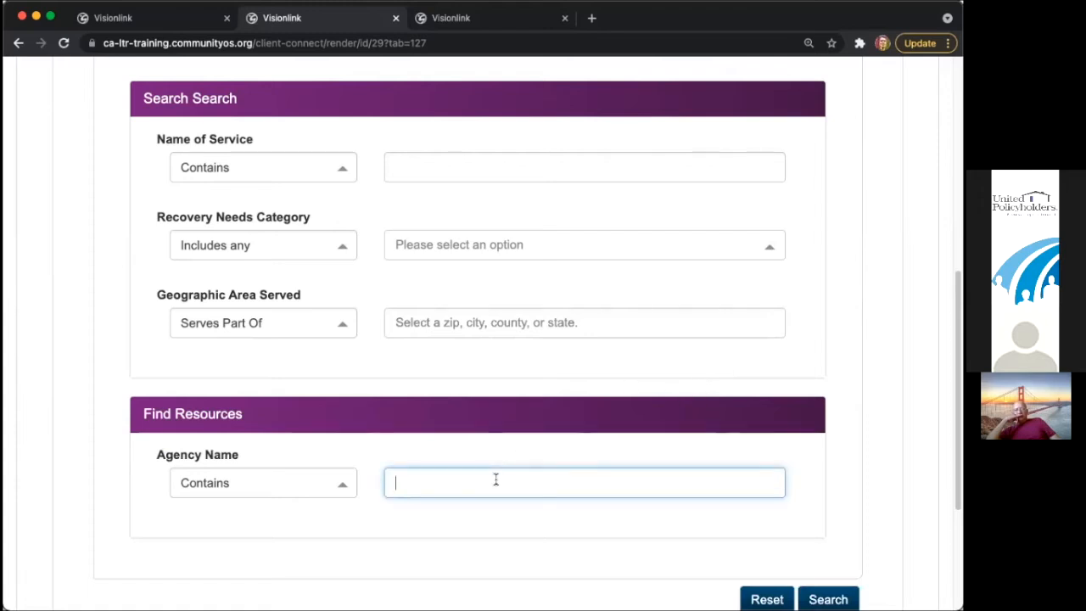
type("CADRE")
key("BackSpace")
key("BackSpace")
key("BackSpace")
key("BackSpace")
key("BackSpace")
scroll(754, 427, "up", 3)
left_click(766, 219)
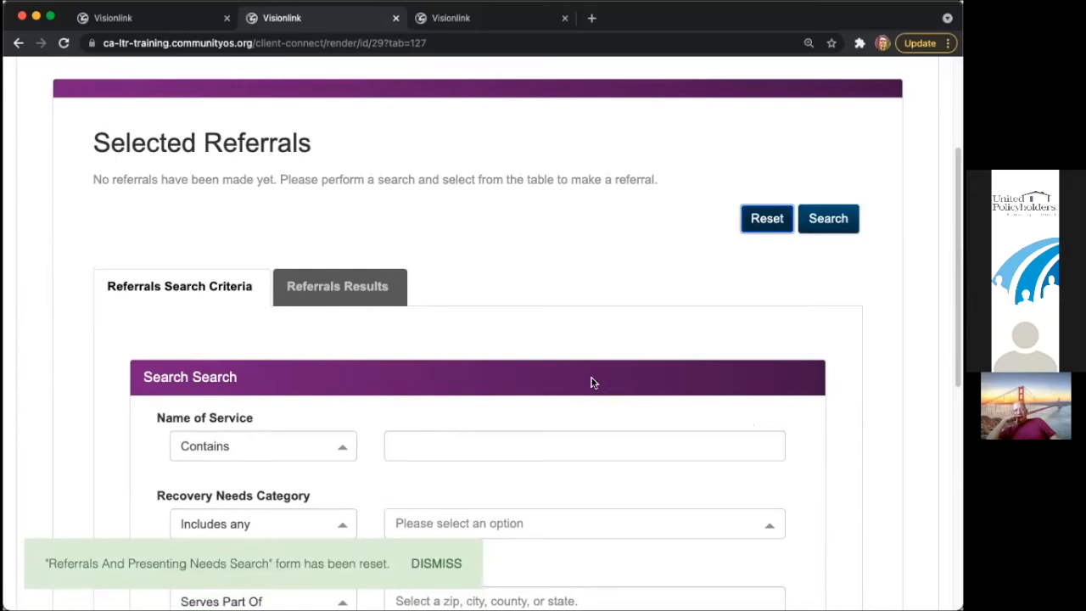
left_click(436, 563)
left_click(816, 219)
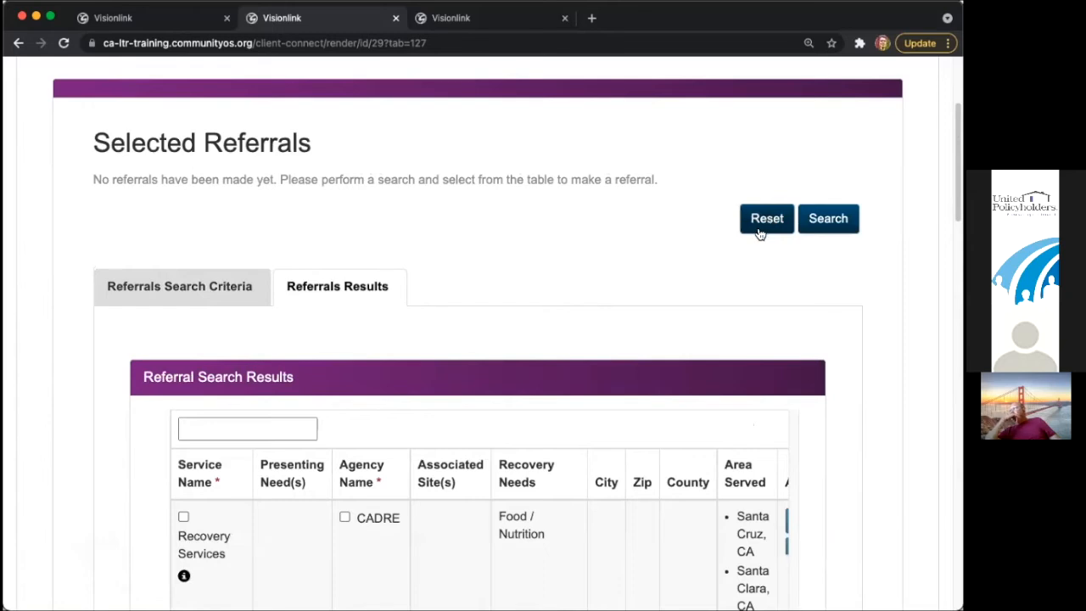
- Tick Recovery Services and CADRE on the first results row
scroll(598, 250, "down", 5)
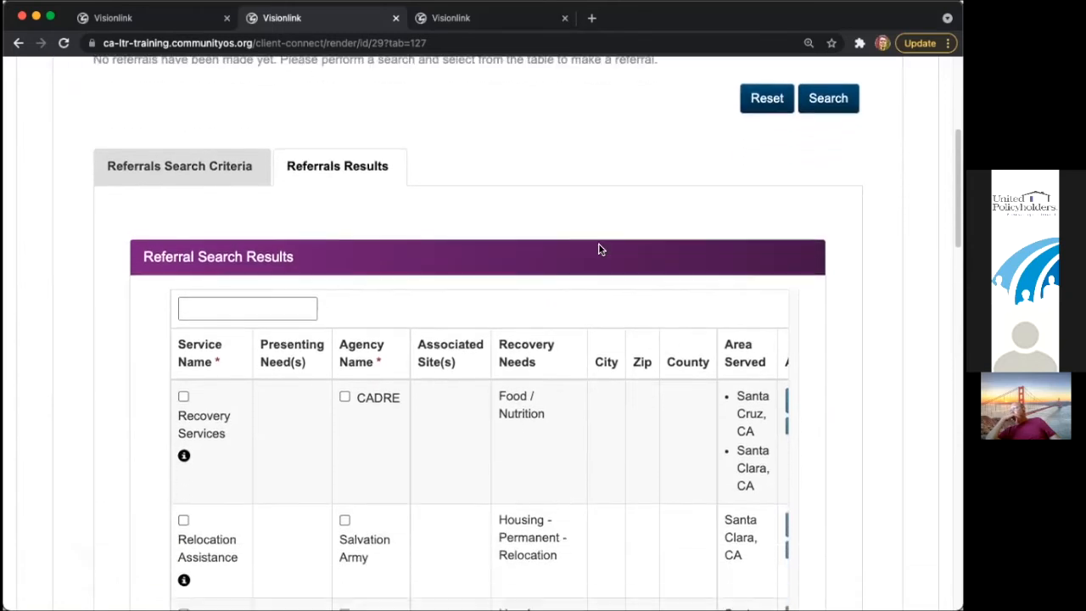
left_click(184, 351)
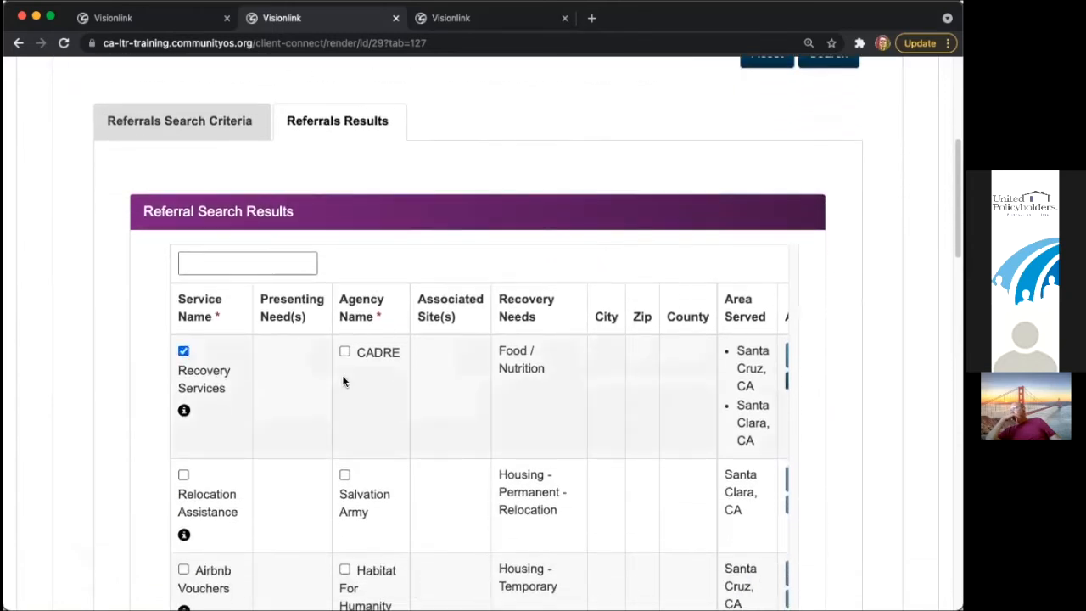
left_click(384, 359)
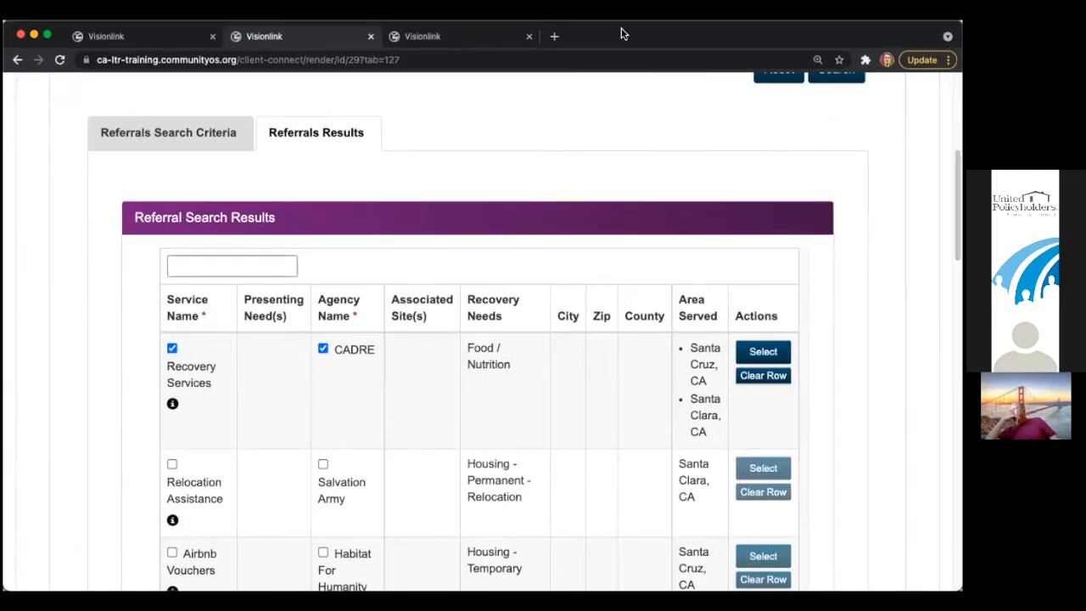
- Add the CADRE Recovery Services row with 2 units and $25.00, marked Referred and Provided
left_click(774, 354)
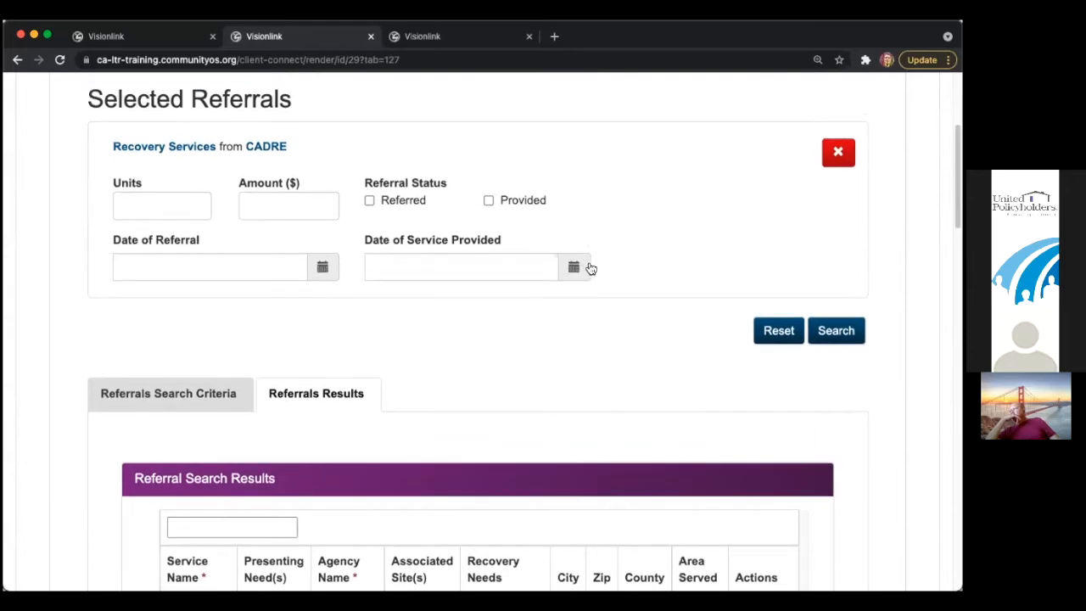
left_click(172, 212)
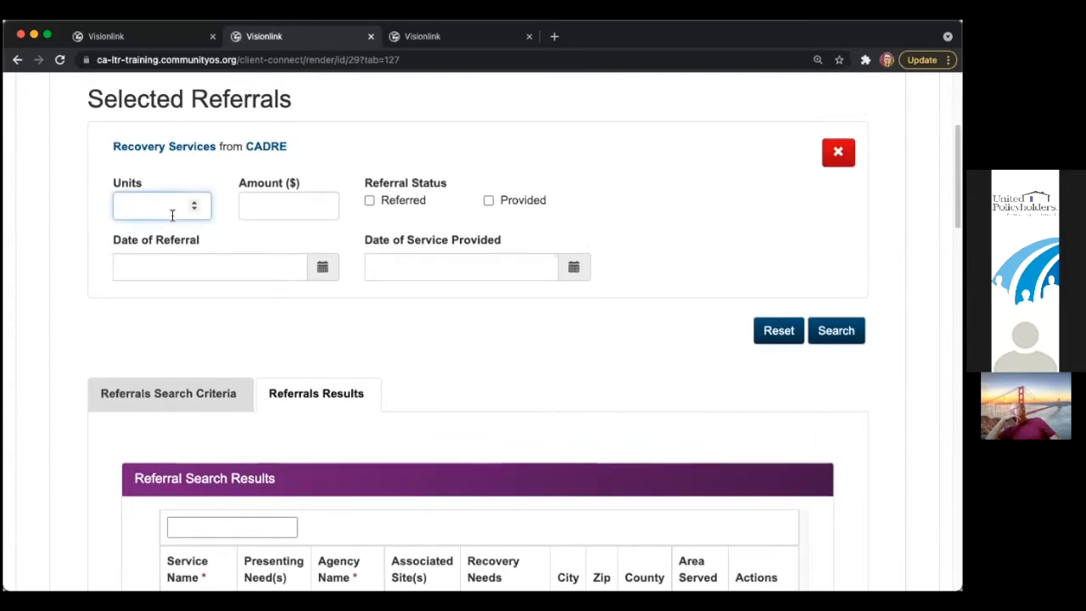
type("2")
left_click(259, 207)
type("25")
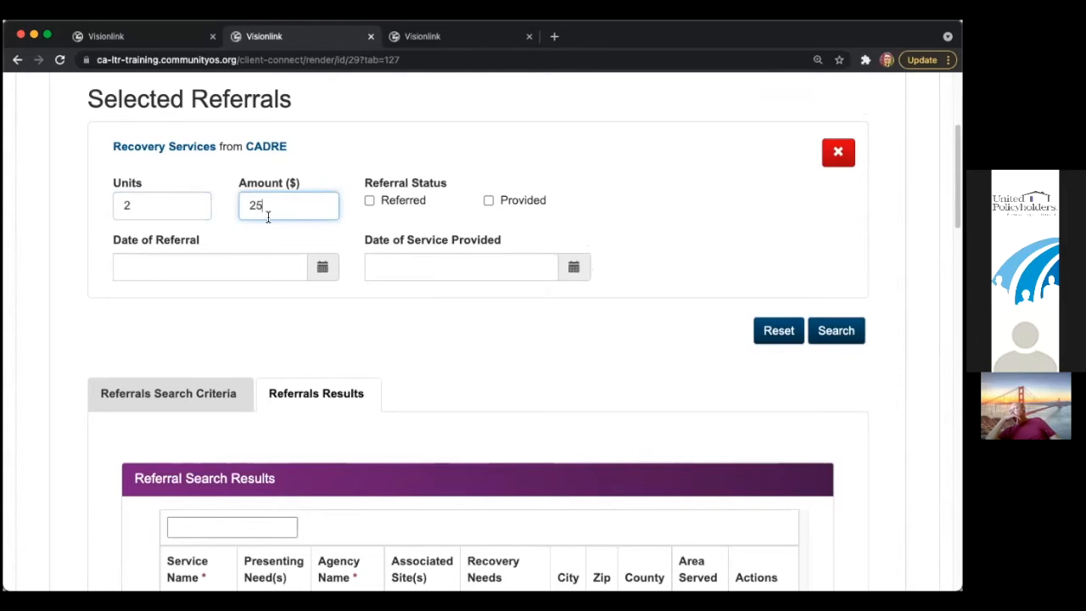
left_click(393, 210)
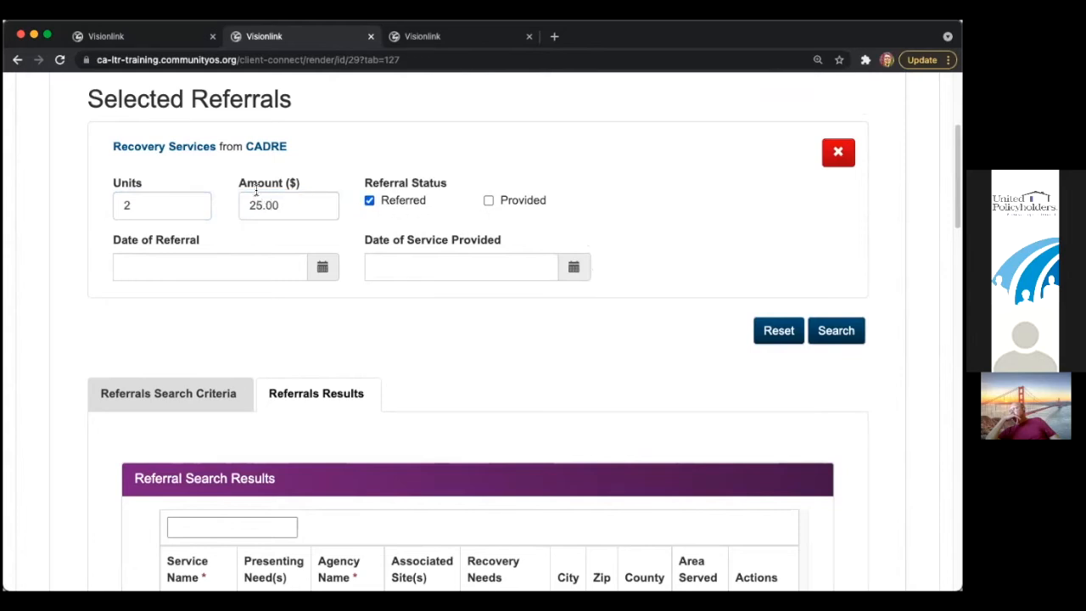
left_click_drag(290, 210, 245, 213)
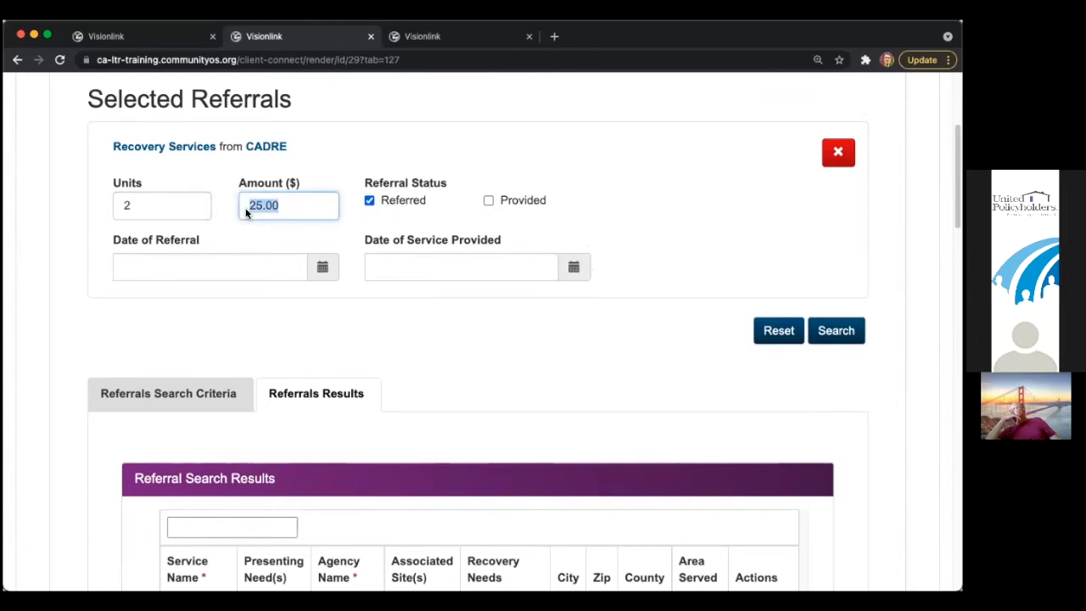
left_click(488, 201)
- Set the referral date to 09/07/2021 and the service provided date to 09/08/2021
left_click(246, 276)
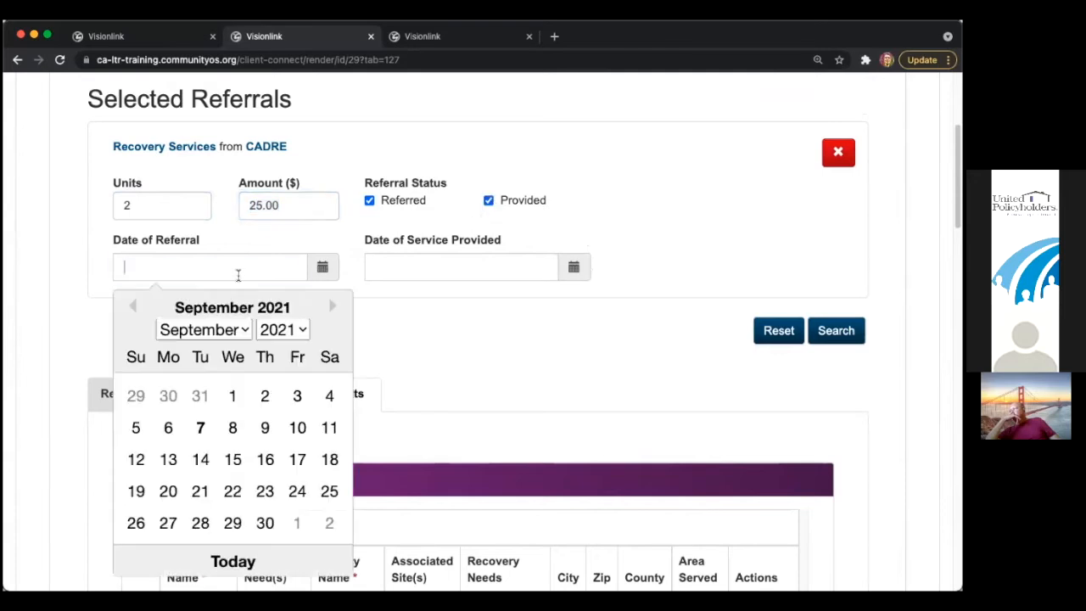
left_click(201, 427)
left_click(458, 266)
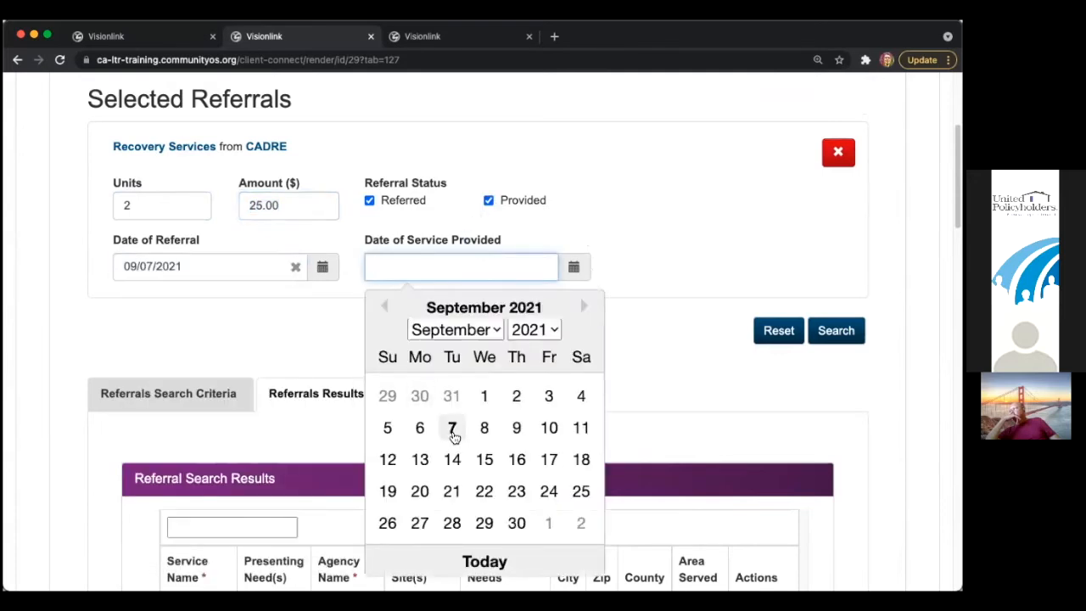
left_click(485, 428)
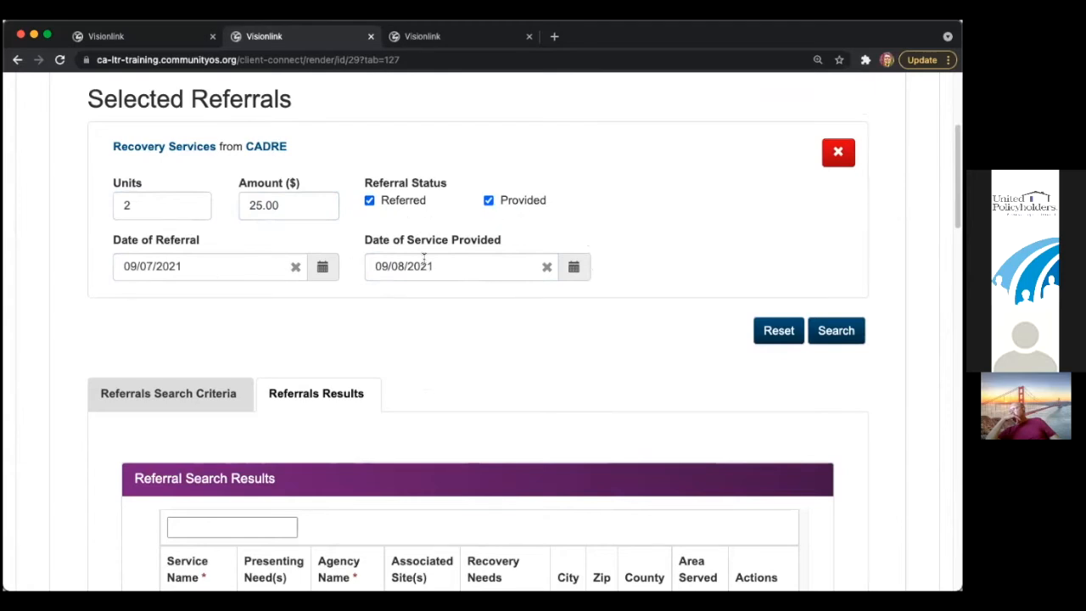
- Submit the referral and confirm CADRE Recovery Services appears in Referrals History
scroll(551, 253, "up", 5)
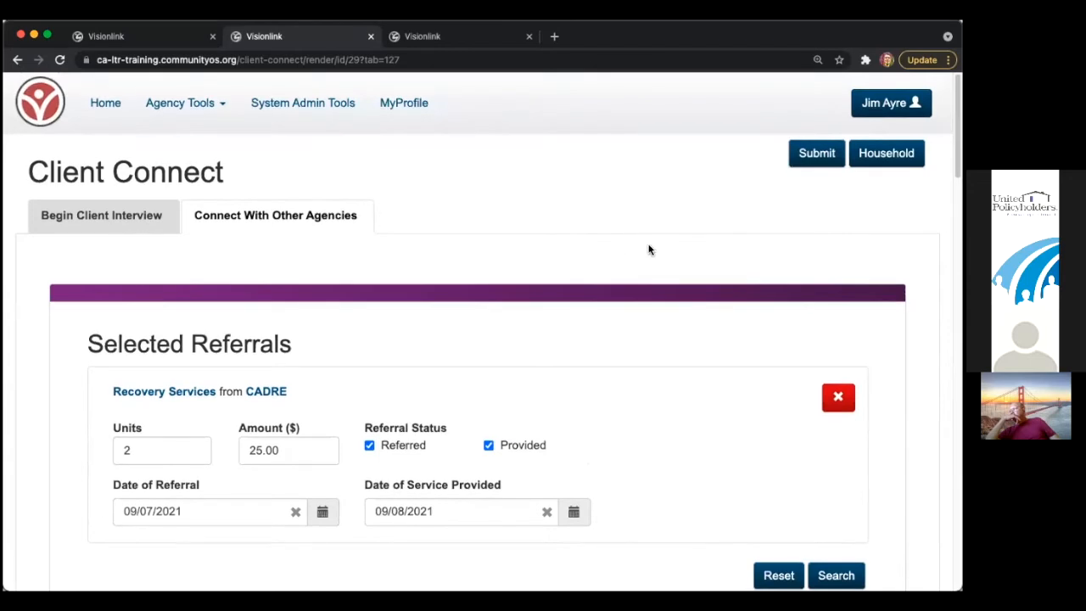
left_click(810, 164)
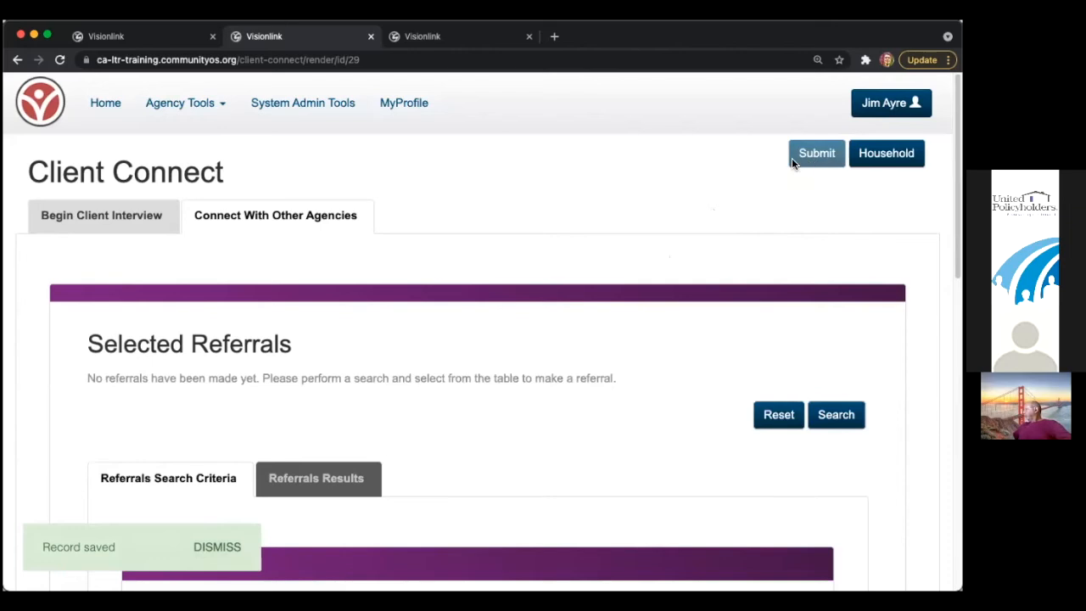
scroll(659, 279, "down", 8)
scroll(559, 297, "down", 6)
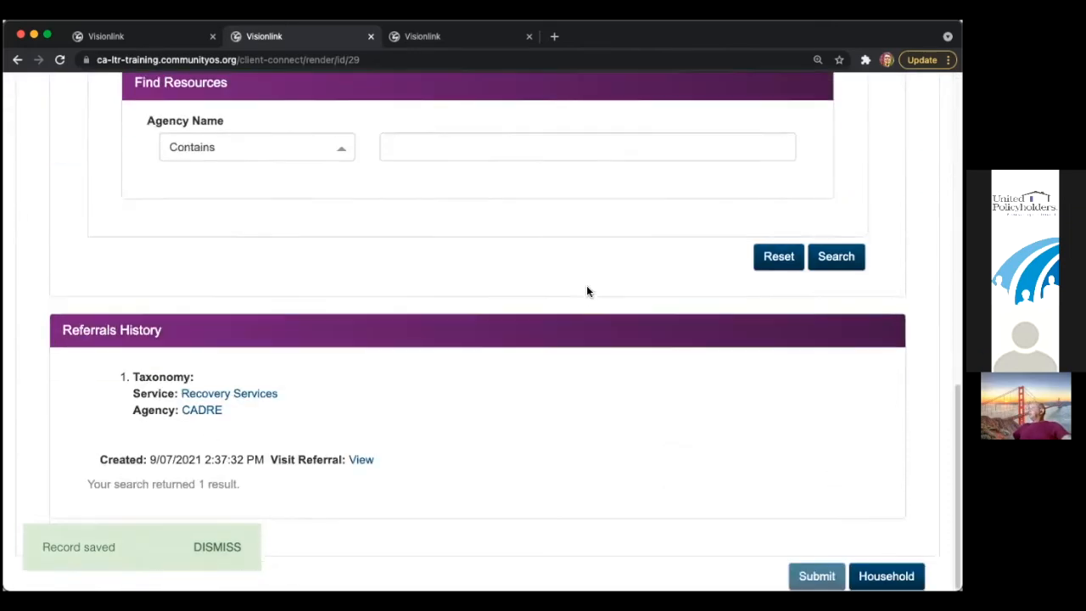
left_click_drag(126, 369, 248, 456)
left_click(289, 465)
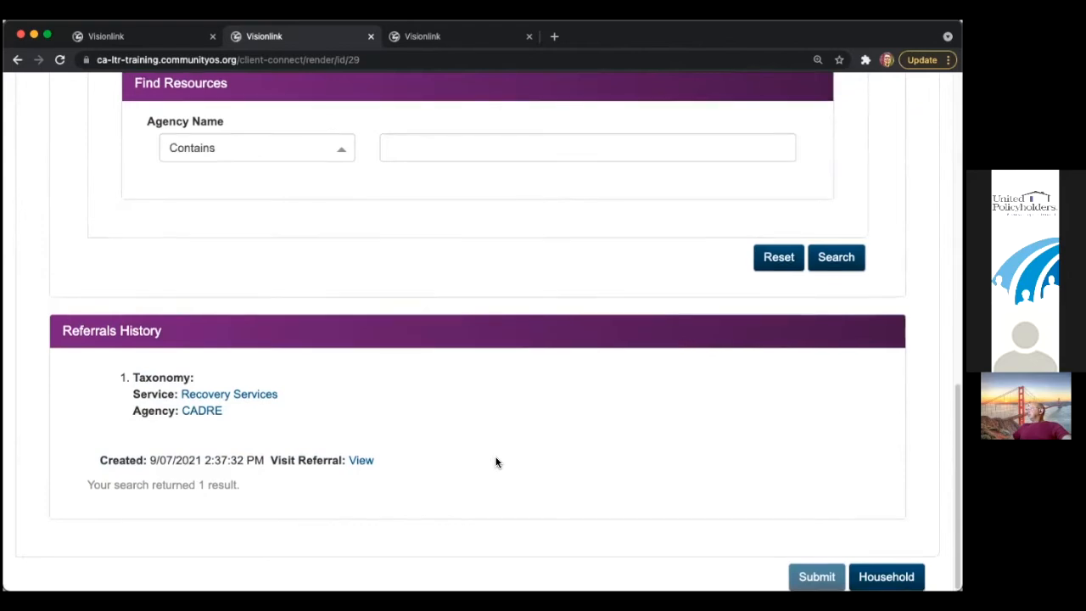
- Go back to the Home page
scroll(497, 460, "up", 10)
scroll(501, 447, "down", 10)
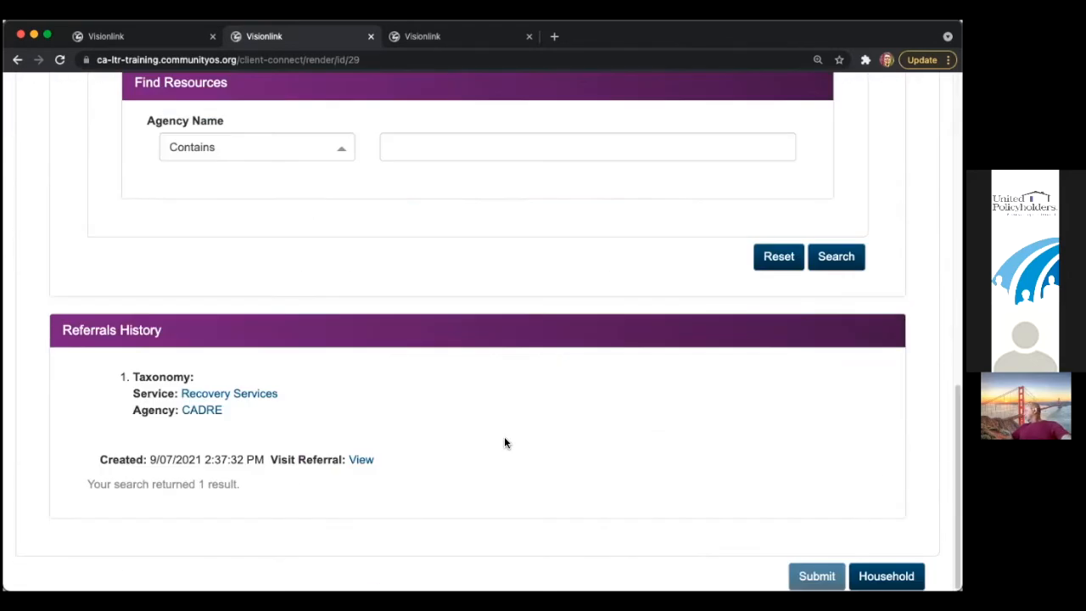
scroll(504, 439, "up", 10)
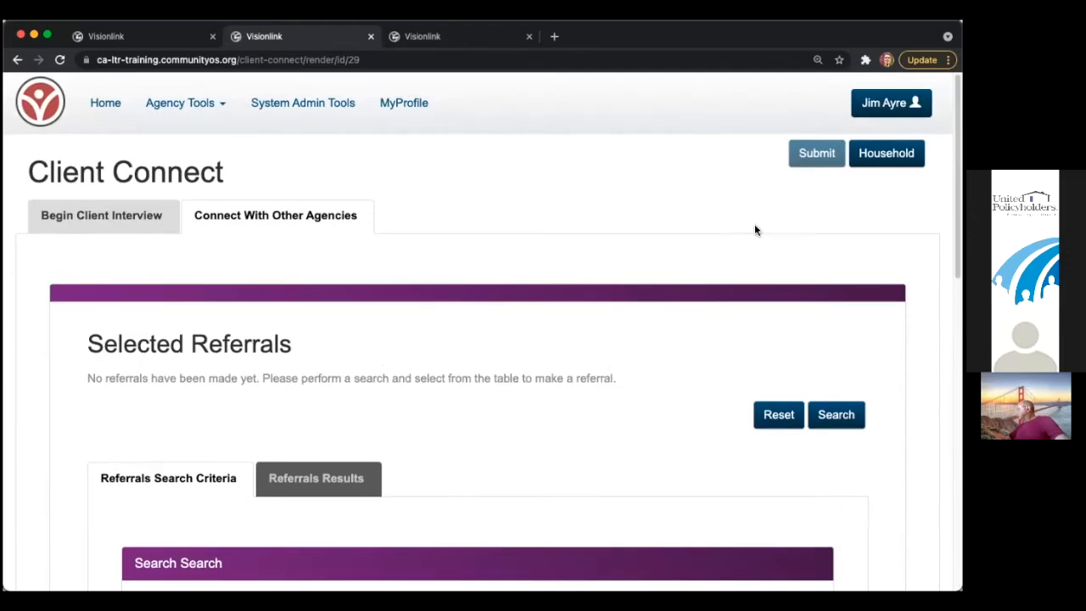
left_click(108, 104)
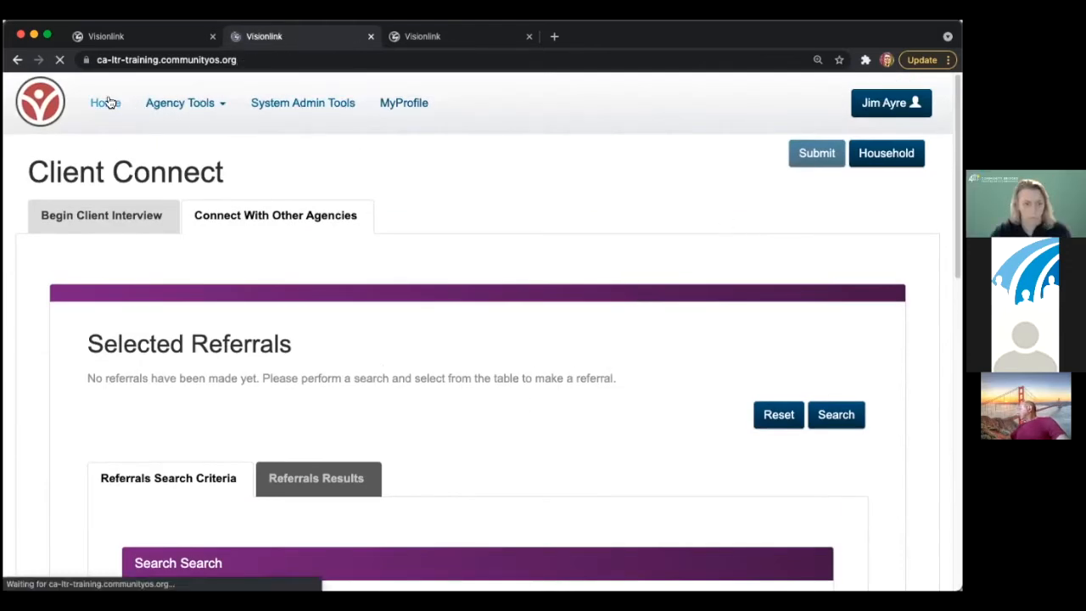
- Open Client Connect from the Home page
left_click(135, 271)
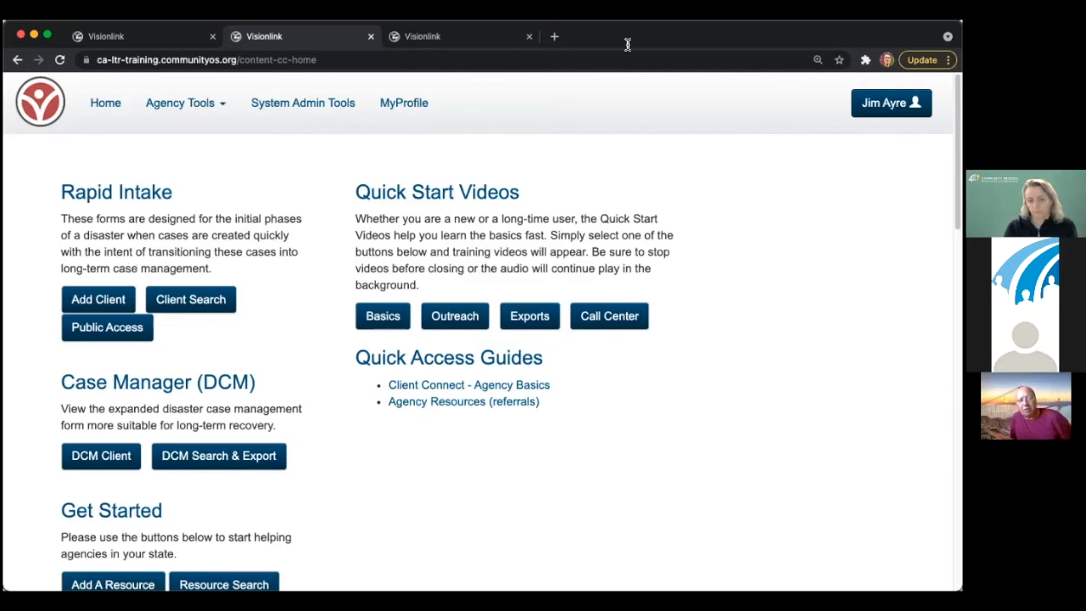
- Open DCM Search & Export in a new browser tab and close the old third tab
right_click(258, 460)
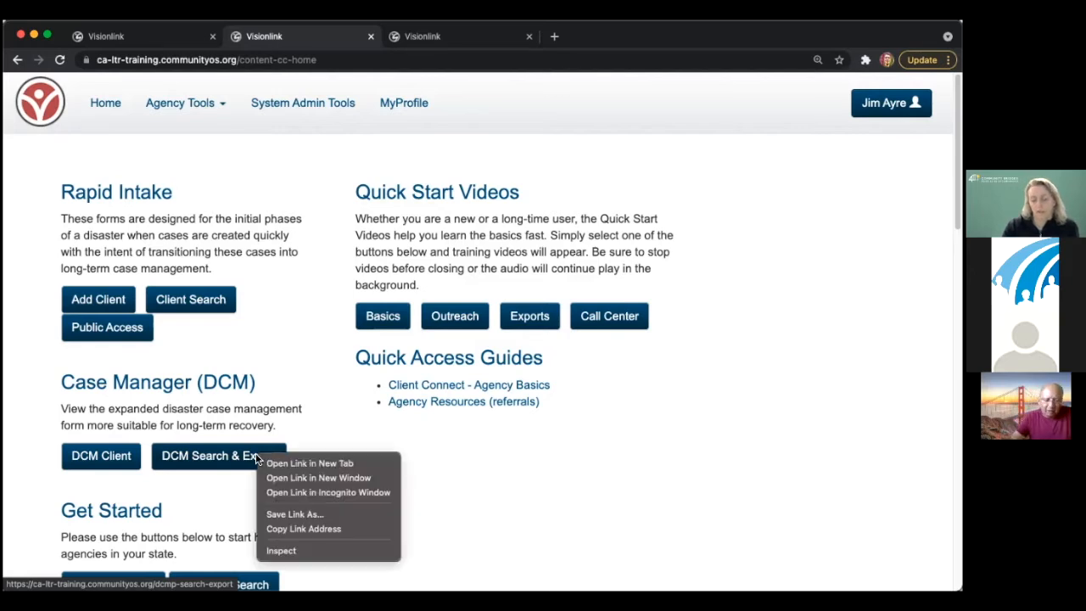
left_click(280, 463)
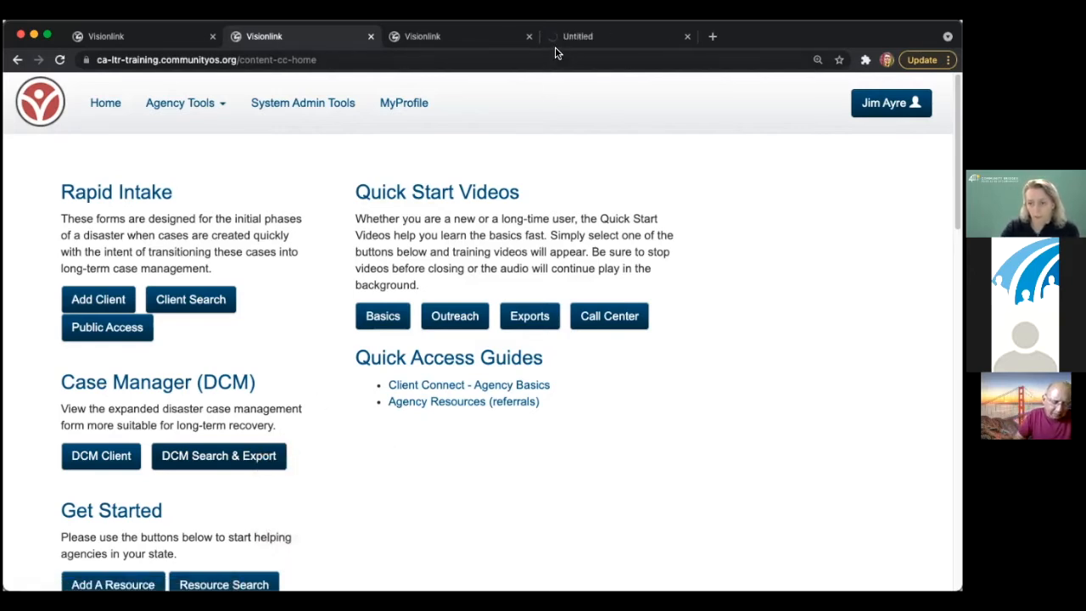
left_click(527, 35)
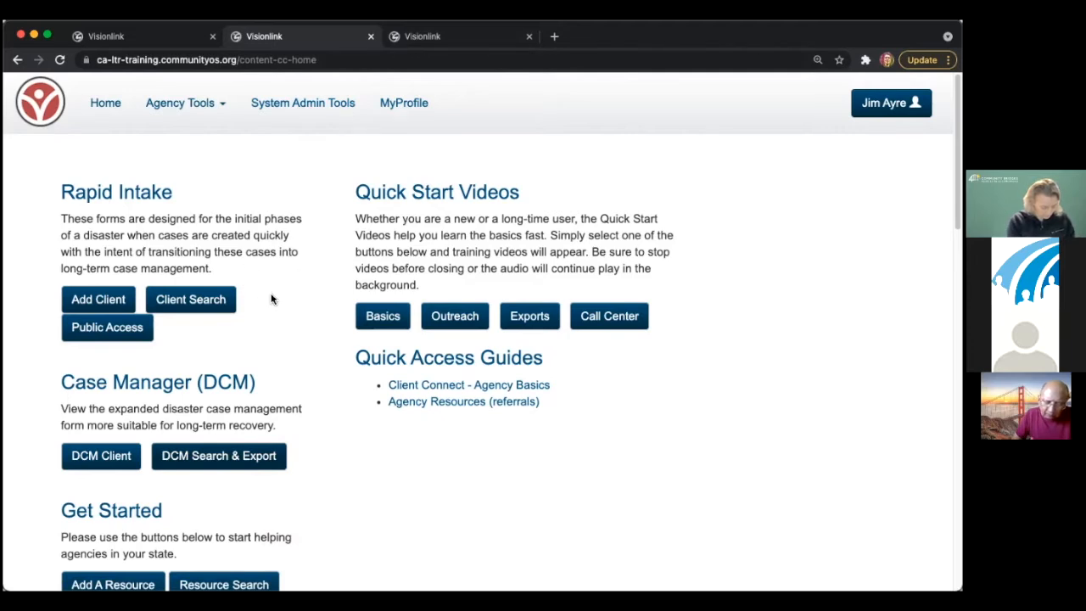
scroll(287, 314, "down", 2)
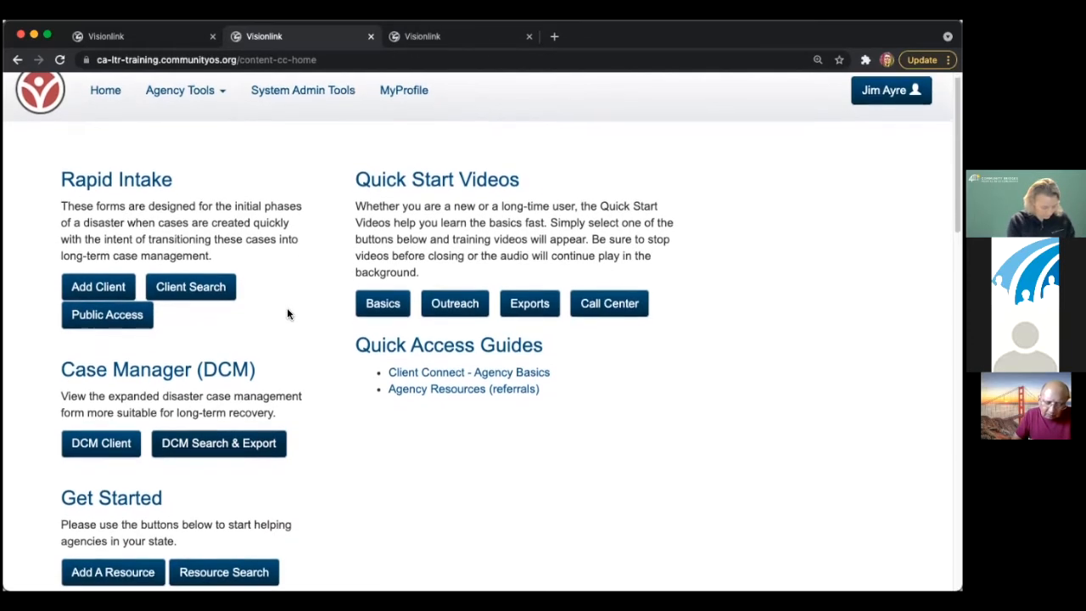
scroll(281, 331, "down", 4)
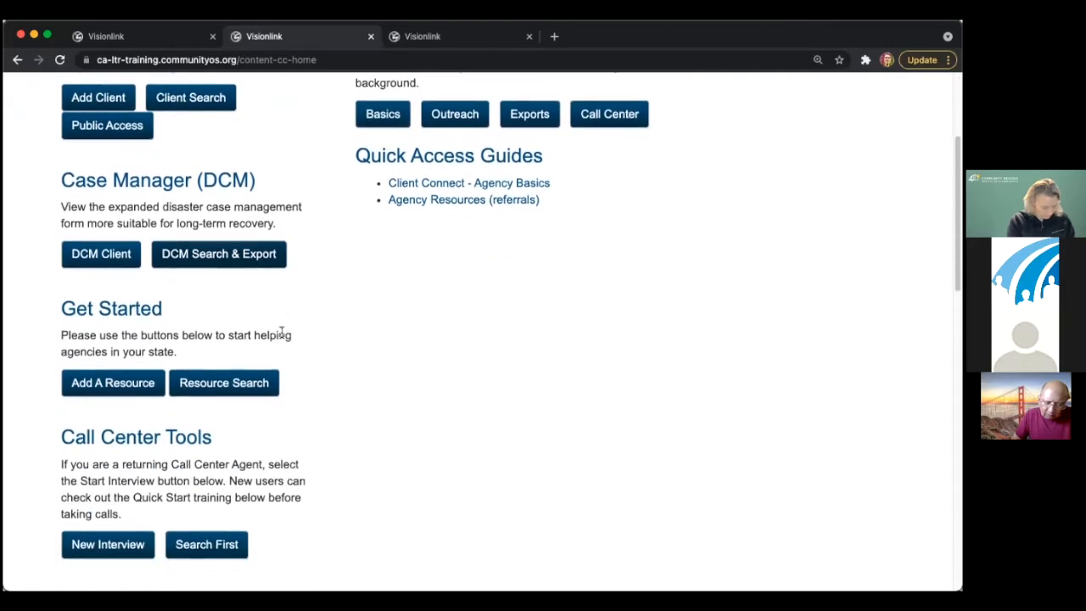
scroll(269, 279, "up", 5)
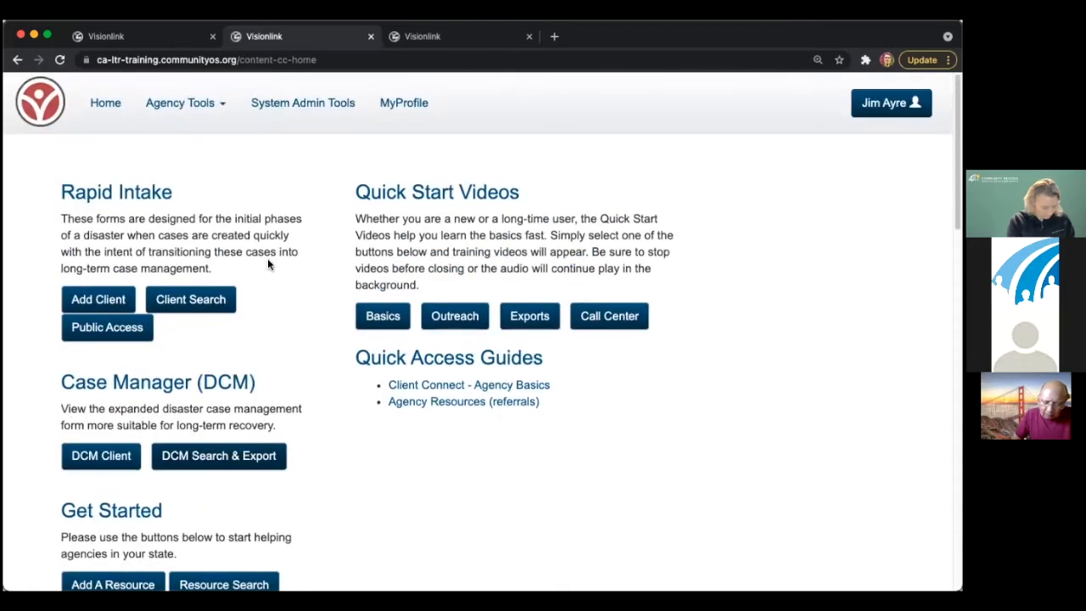
- Compare the tabs, review the Rapid Intake and Case Manager (DCM) descriptions, then open DCM Search & Export
left_click(445, 36)
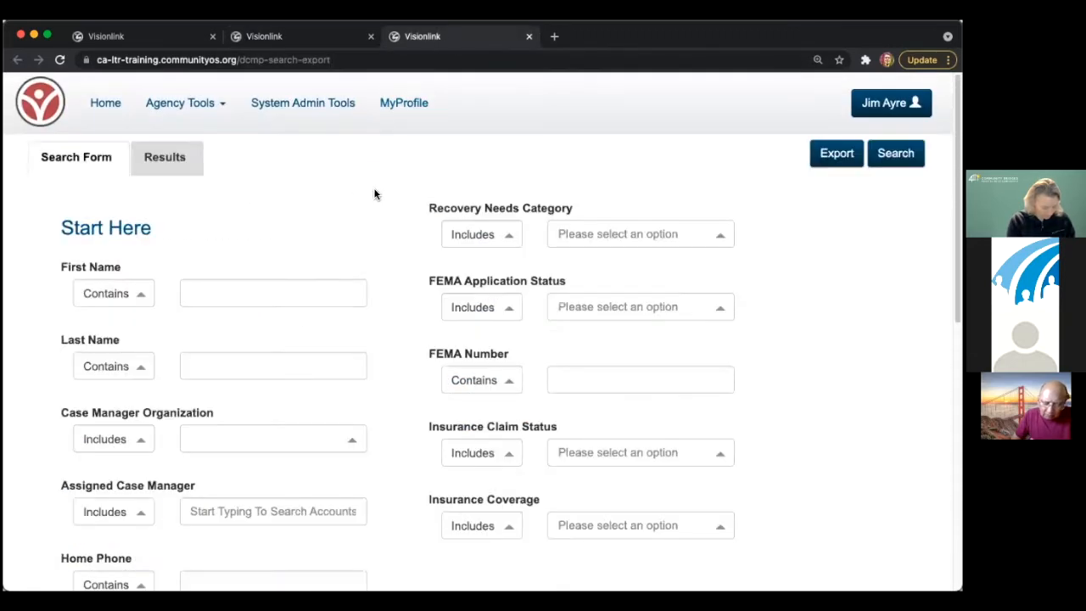
left_click(284, 35)
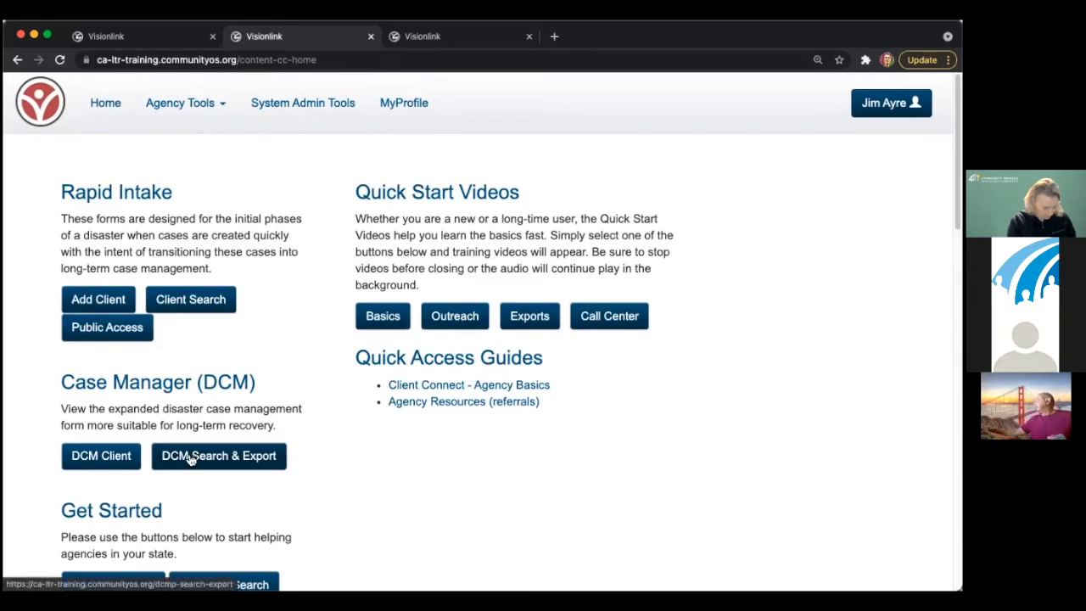
left_click_drag(151, 382, 287, 434)
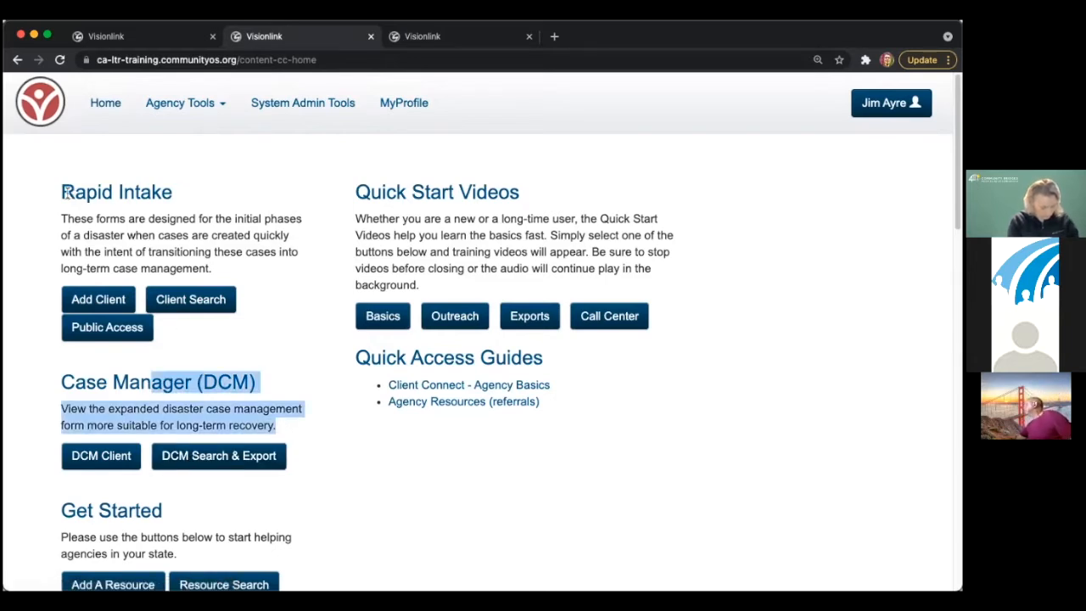
left_click_drag(64, 192, 210, 254)
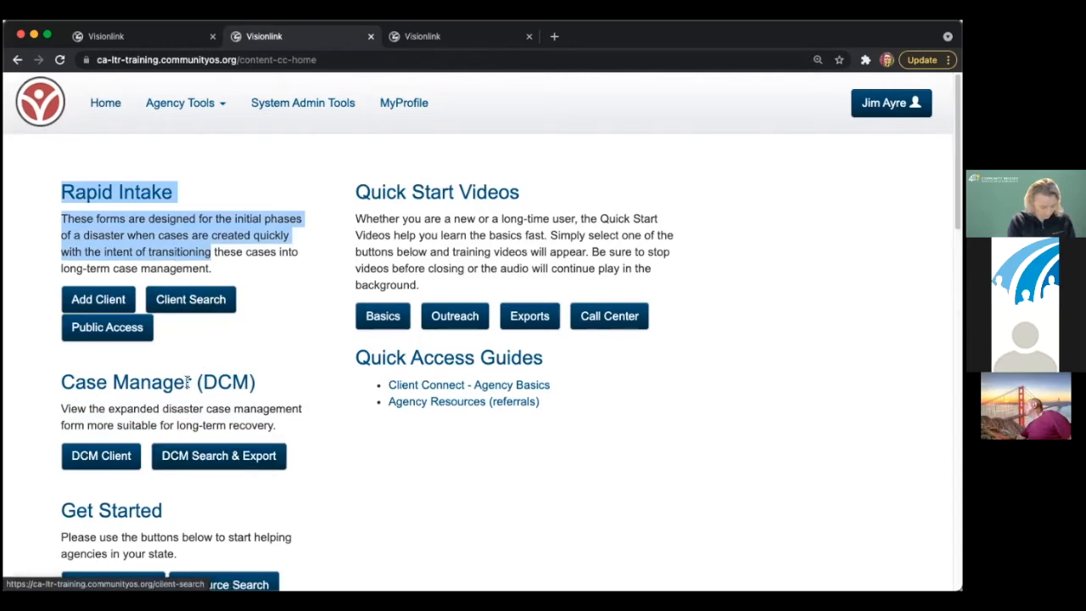
left_click(198, 458)
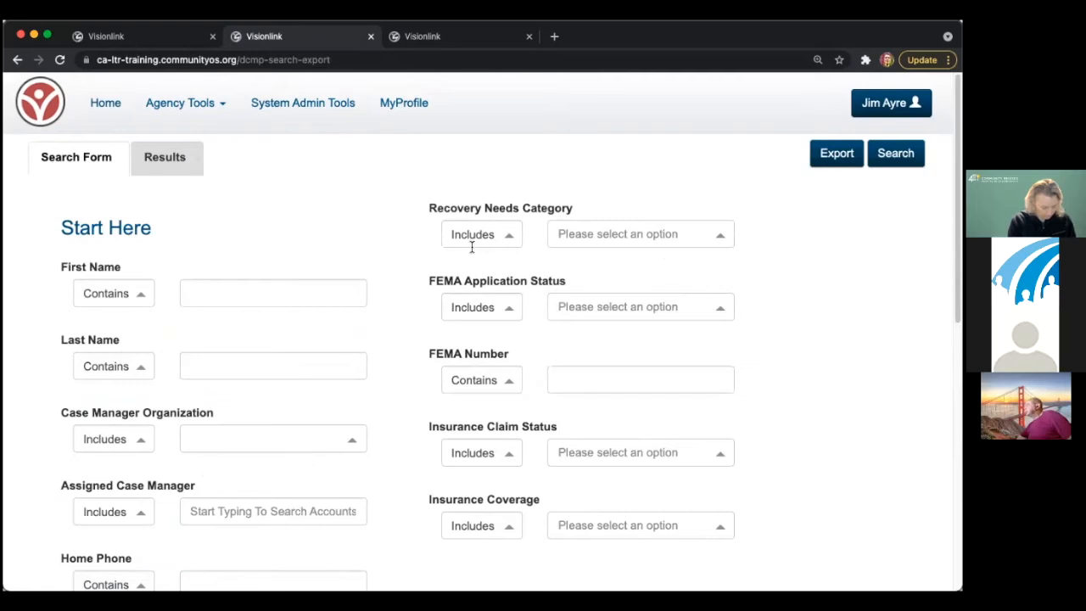
- Run the DCM search with every filter empty to list all client records
left_click(896, 154)
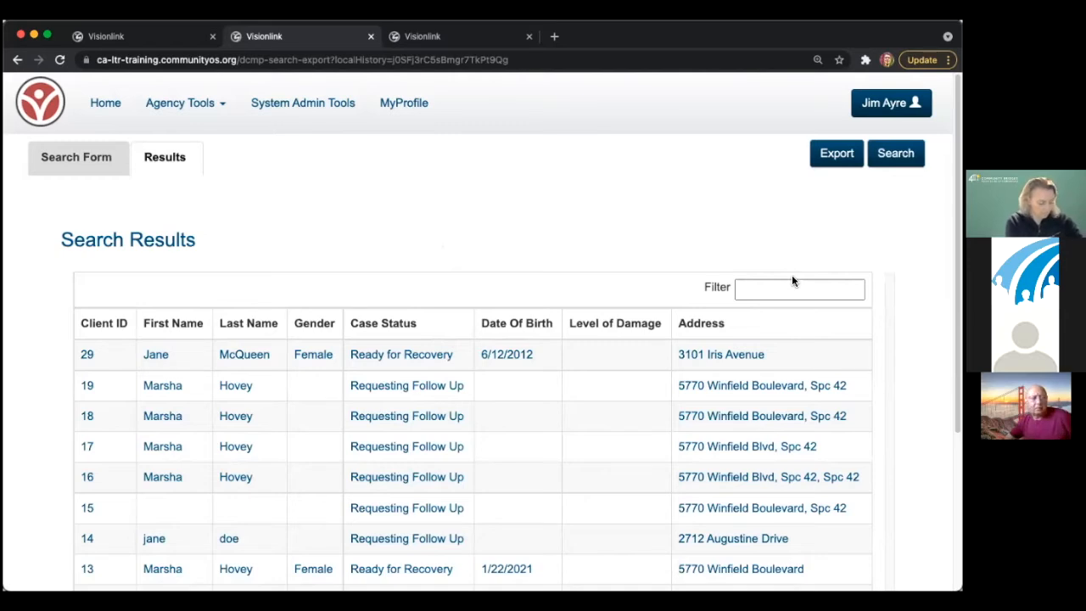
left_click(89, 357)
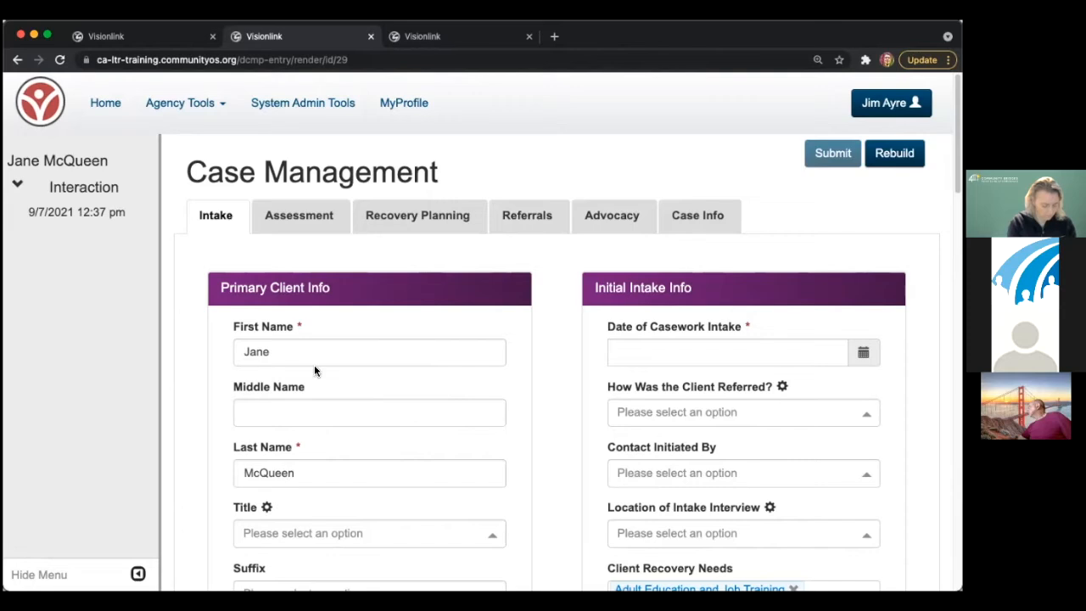
double_click(292, 474)
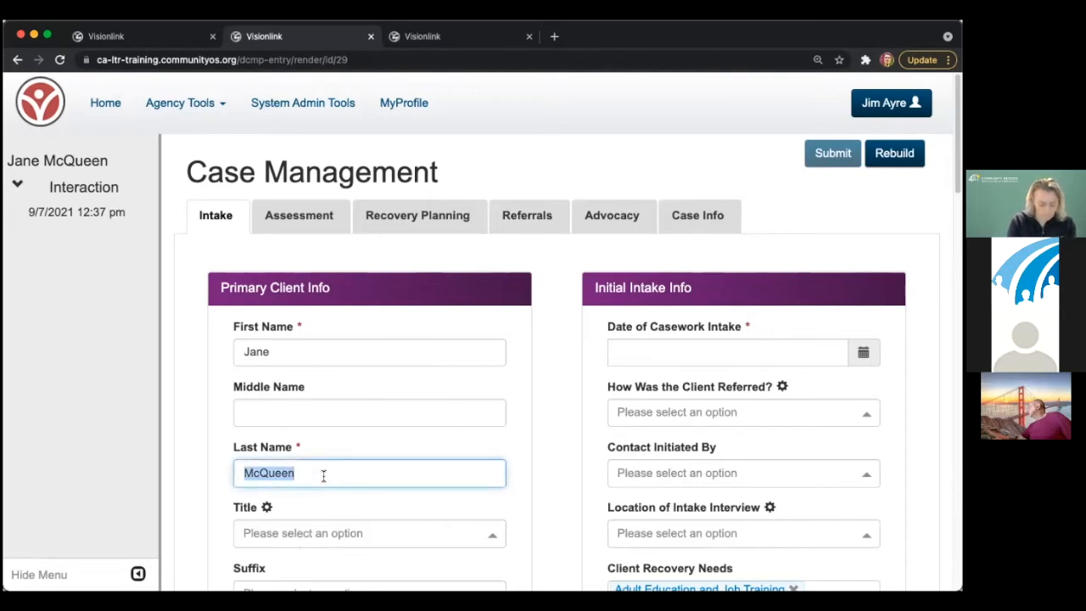
left_click_drag(787, 325, 611, 326)
left_click(750, 326)
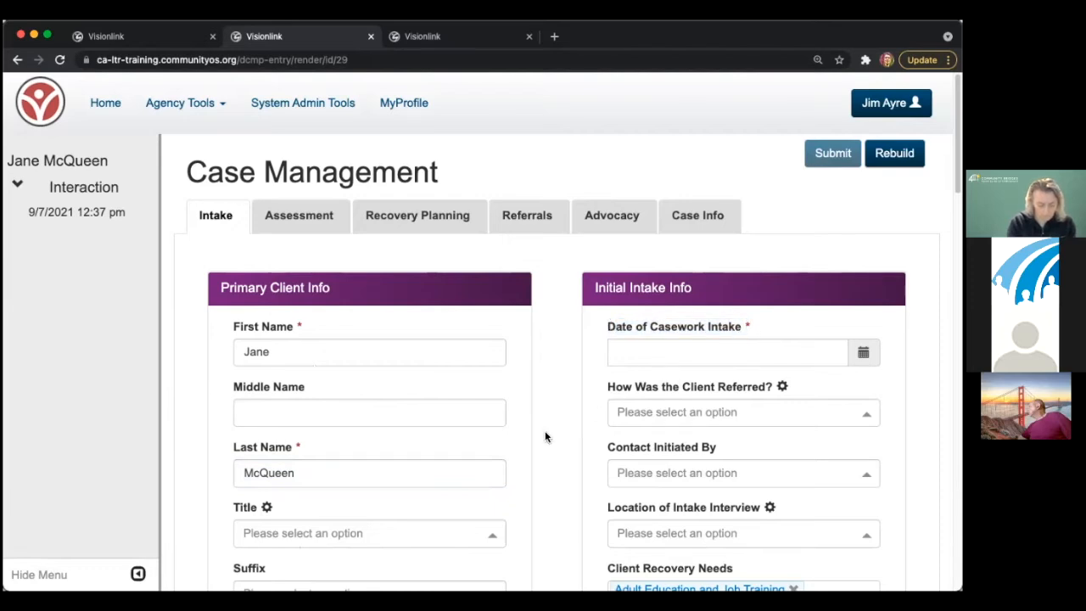
scroll(547, 437, "down", 1)
scroll(492, 424, "up", 1)
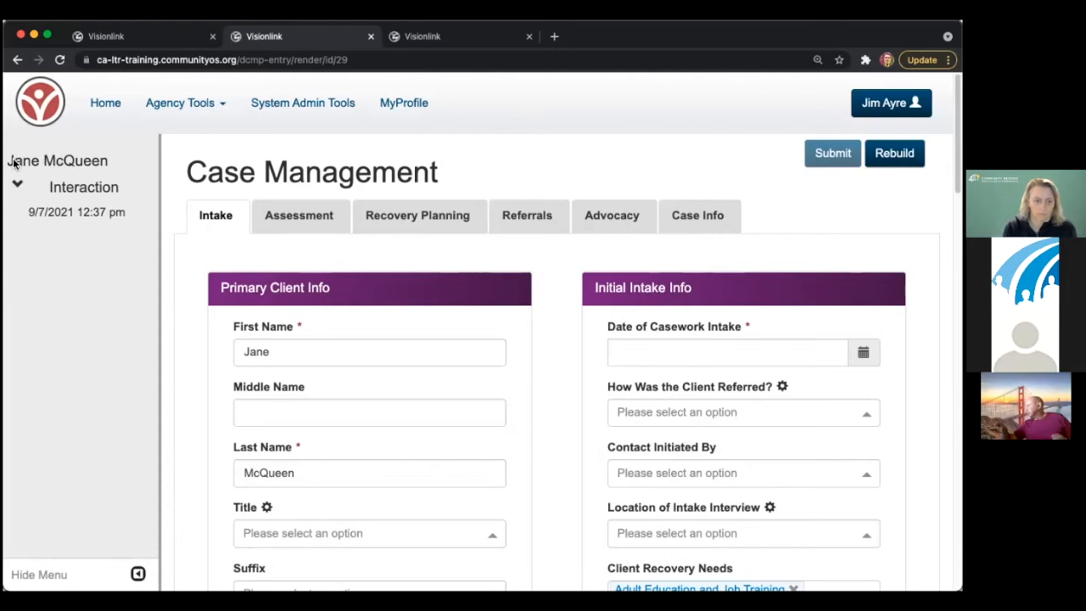
left_click(137, 574)
left_click(13, 572)
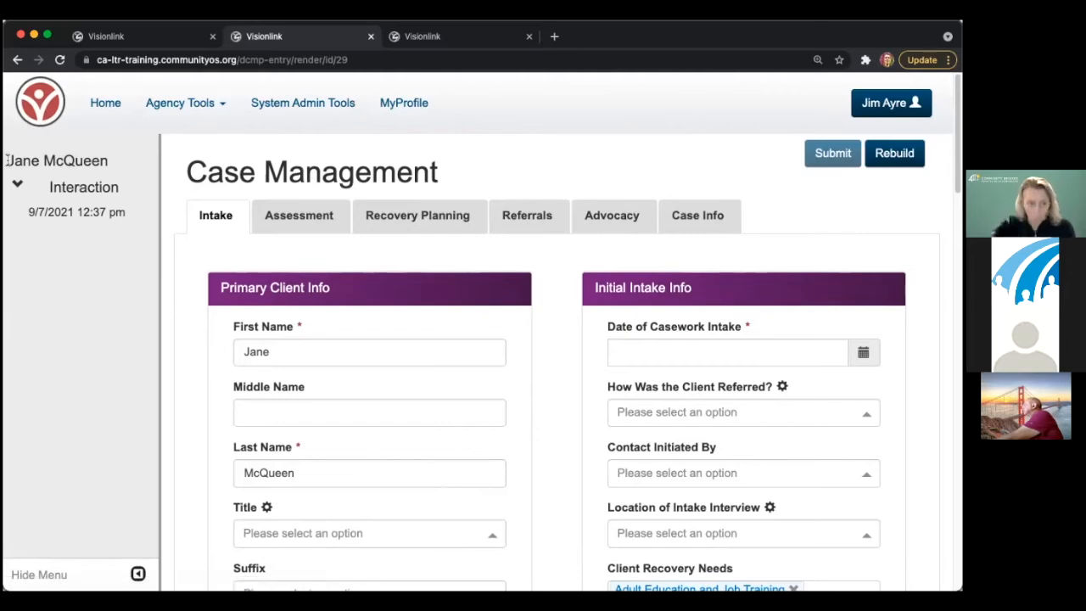
scroll(675, 509, "down", 1)
scroll(676, 504, "down", 3)
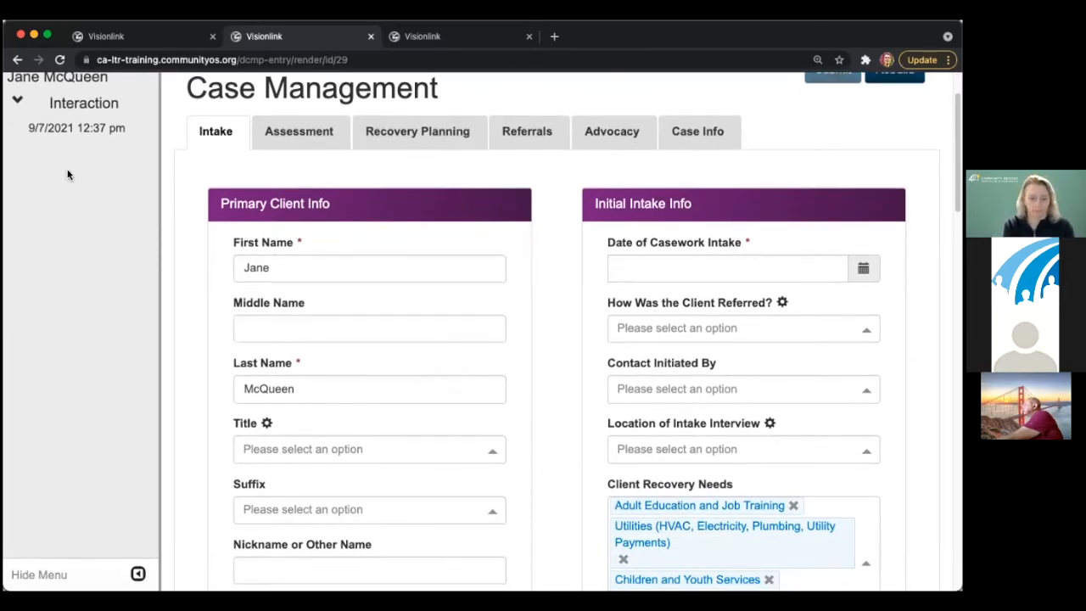
scroll(68, 174, "up", 3)
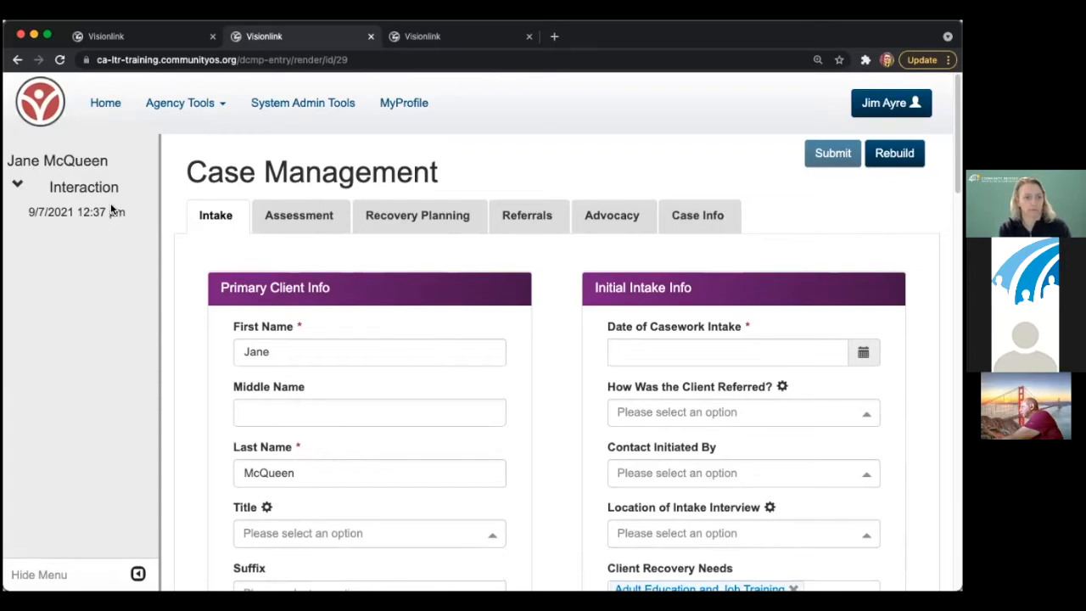
scroll(356, 407, "down", 5)
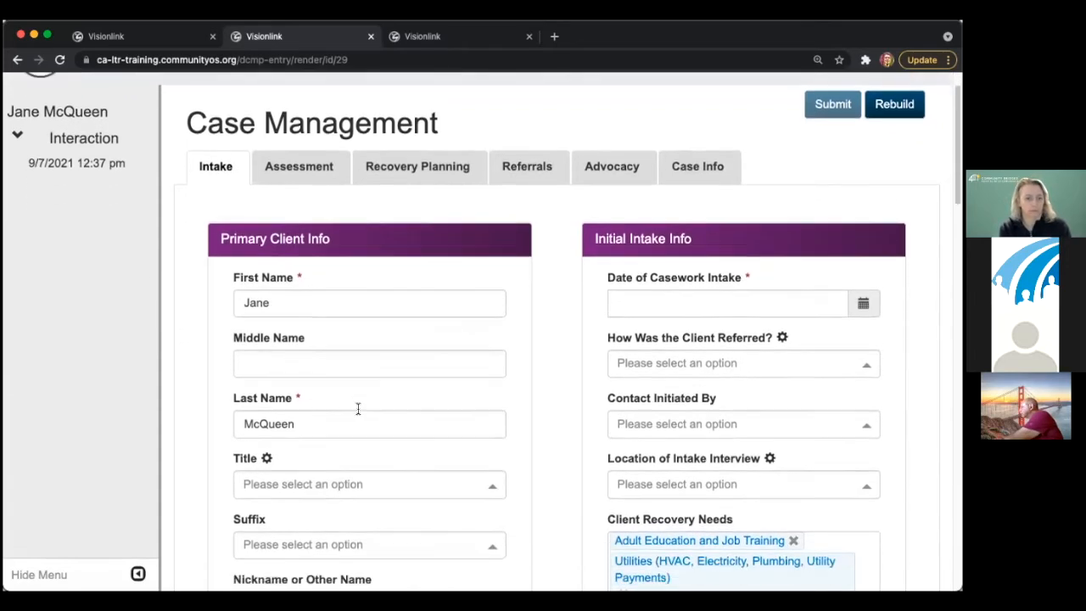
left_click(447, 171)
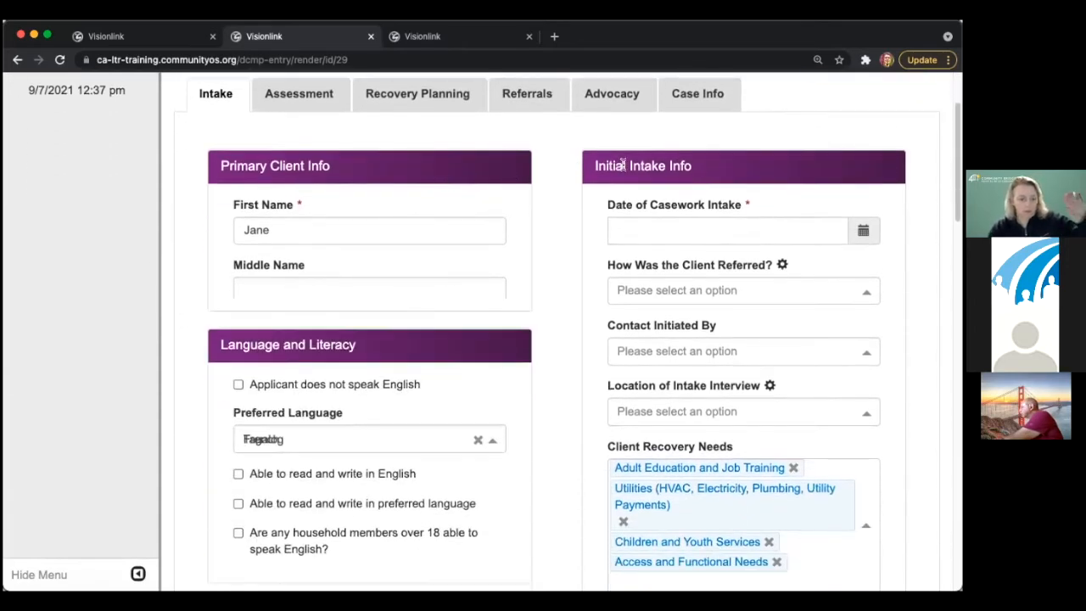
left_click(622, 167)
left_click(458, 170)
left_click(671, 168)
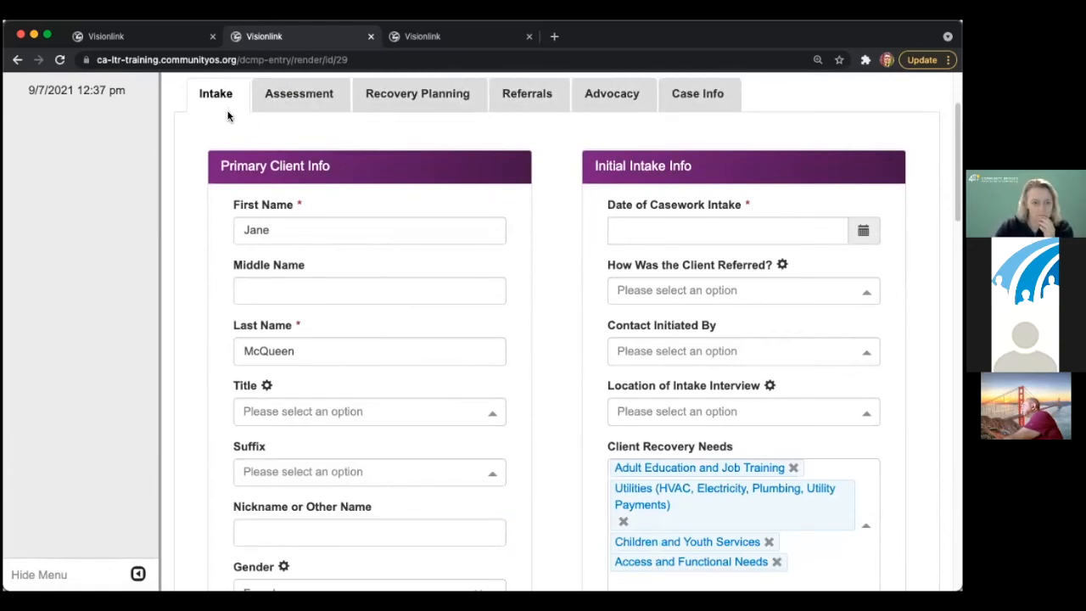
left_click(685, 104)
left_click(356, 234)
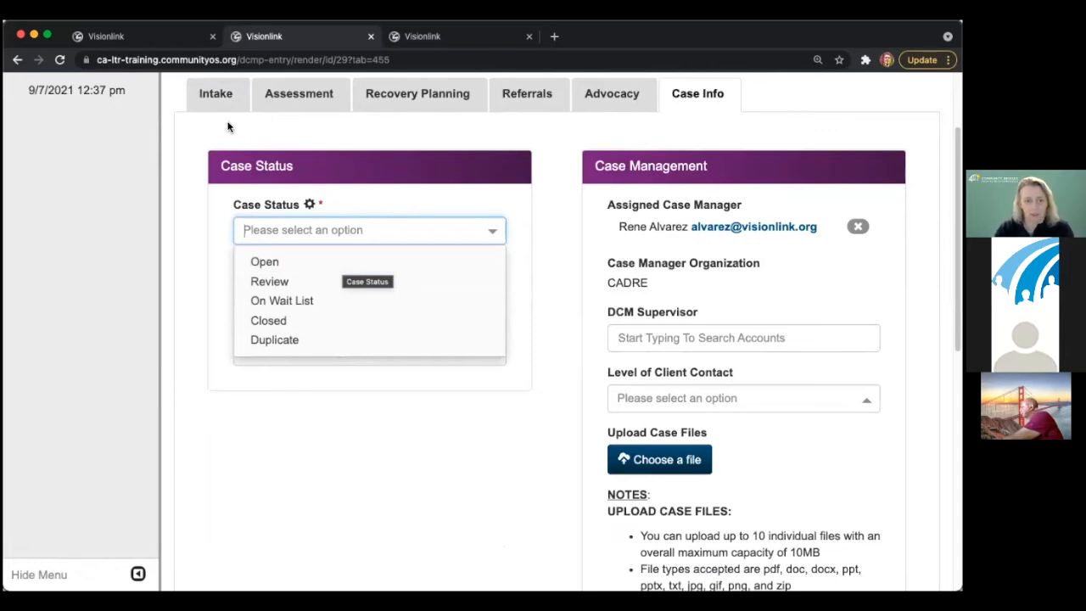
left_click(216, 96)
scroll(161, 203, "up", 2)
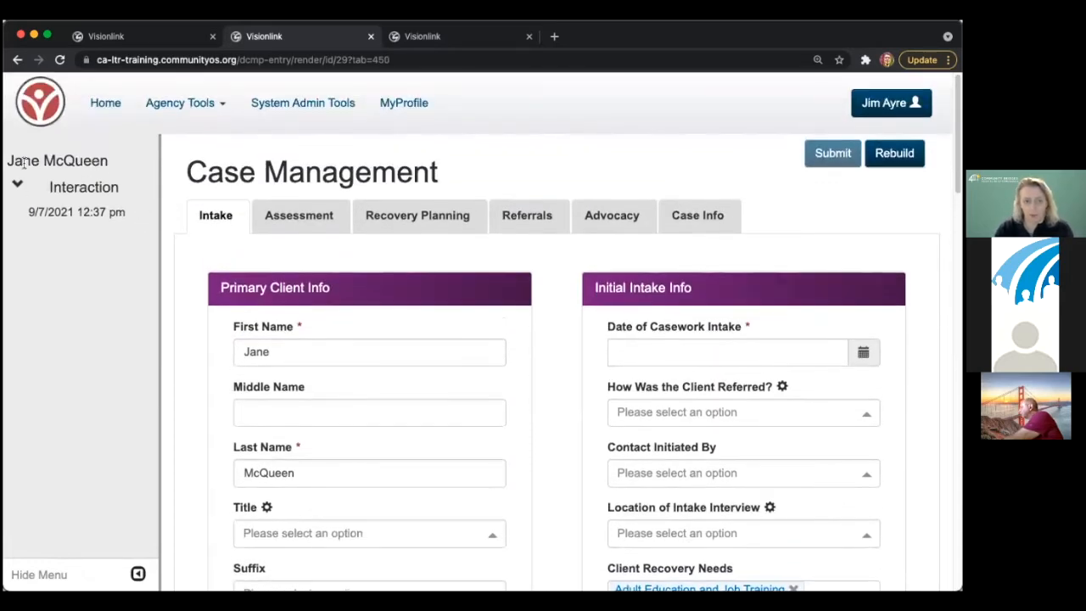
left_click_drag(7, 161, 91, 161)
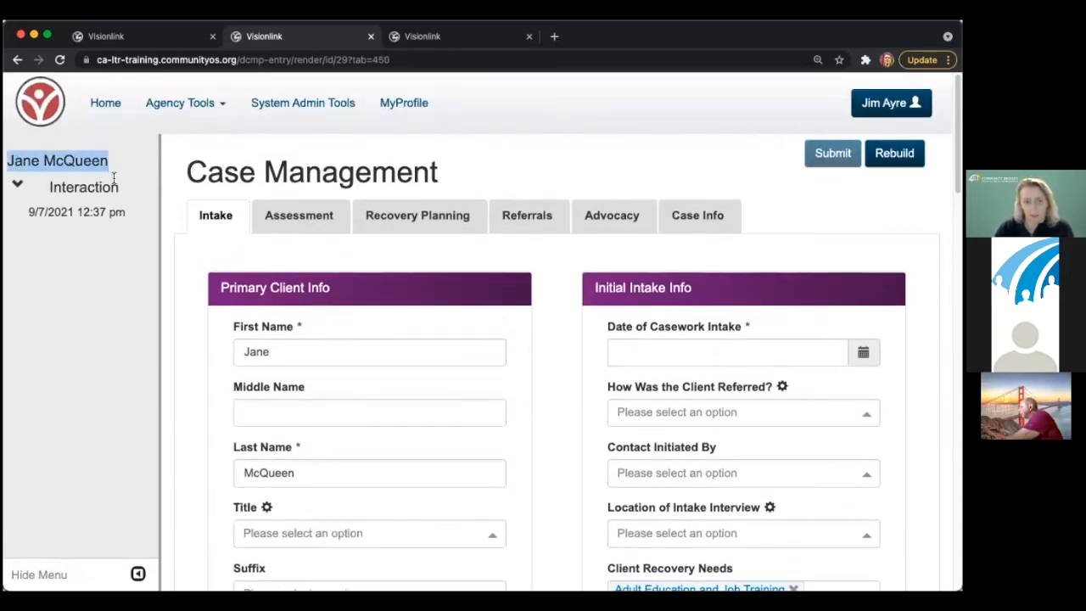
- Open the 9/7/2021 12:37 pm interaction, view Case Info, then check the client's name on Intake
left_click(76, 213)
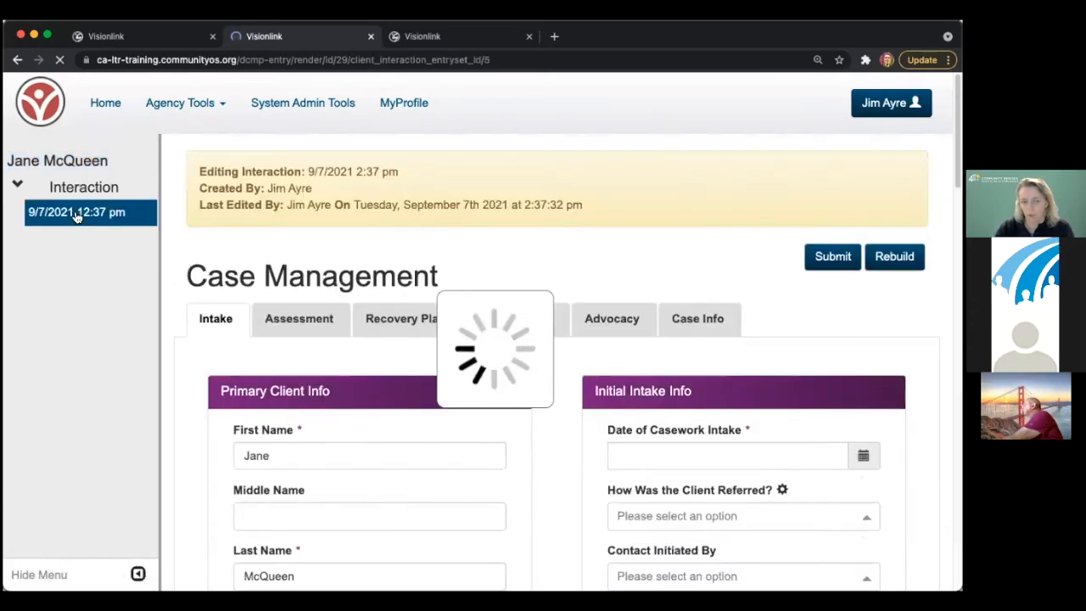
left_click(697, 319)
scroll(581, 370, "down", 6)
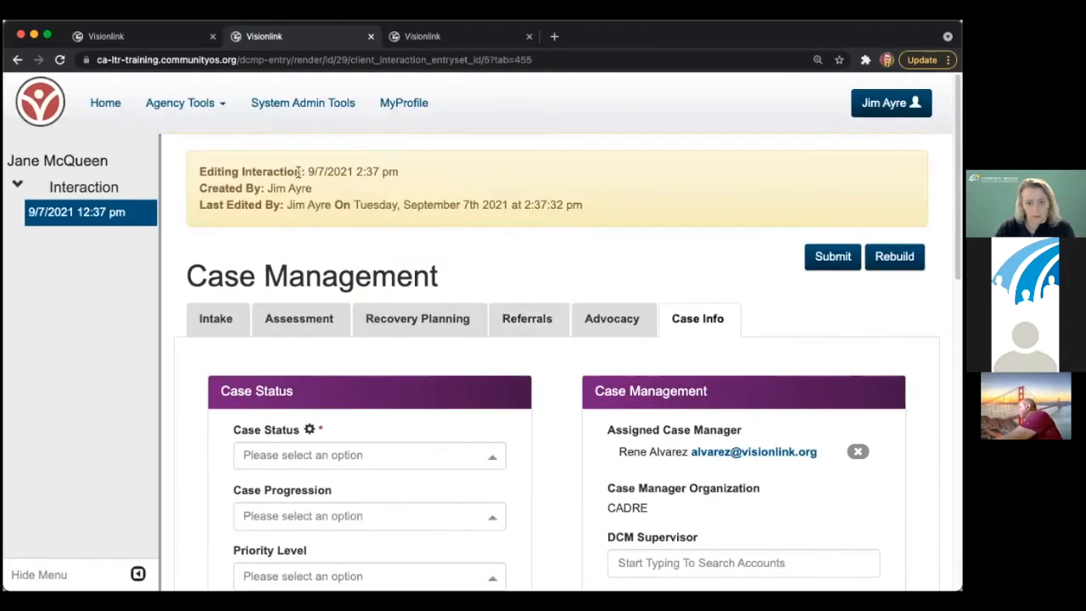
left_click_drag(200, 168, 631, 213)
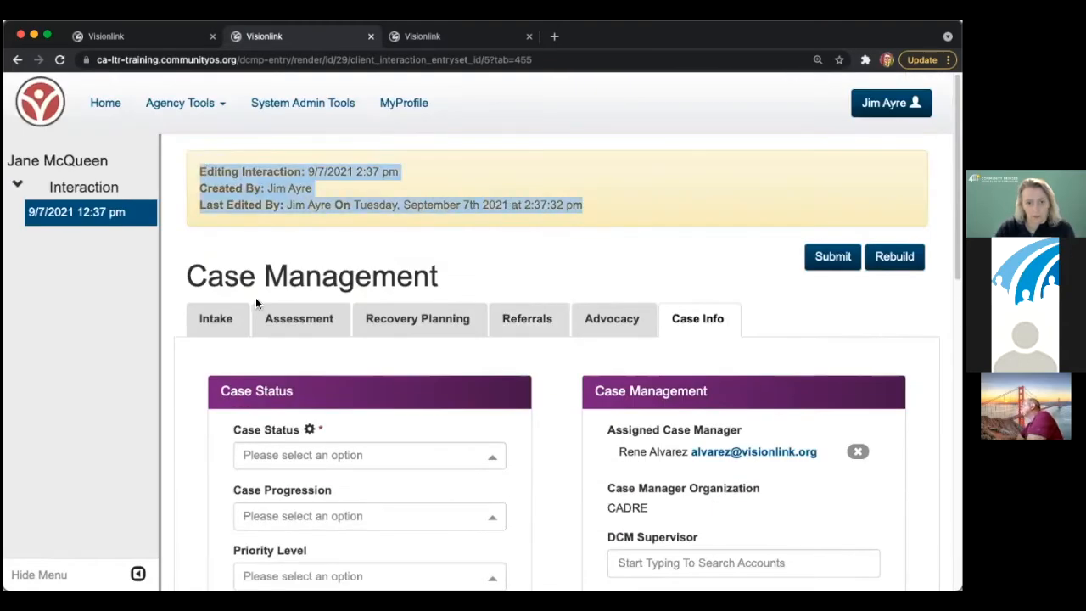
left_click(225, 318)
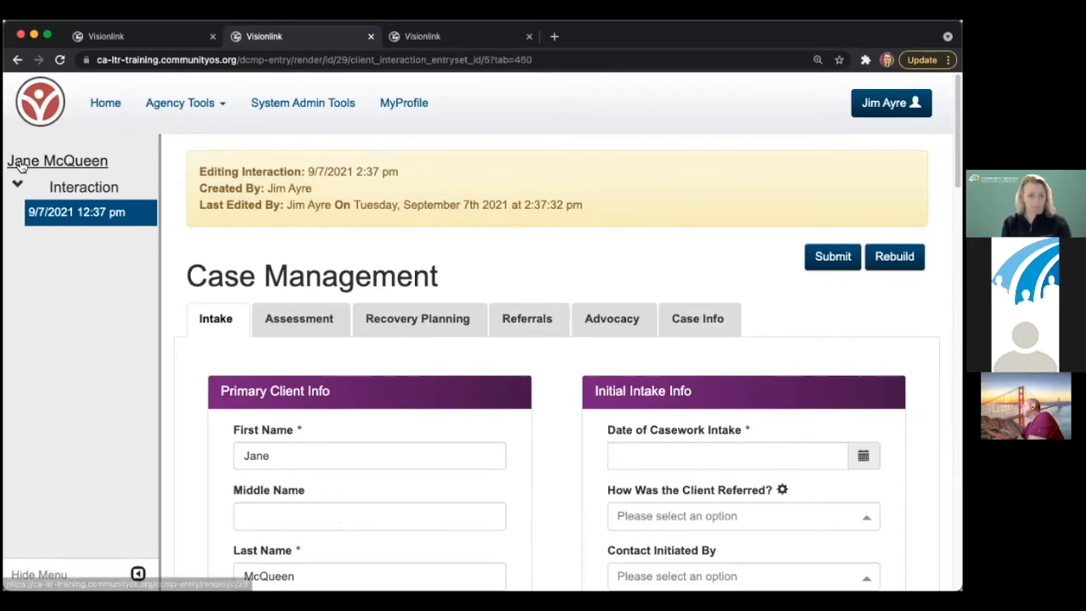
left_click_drag(114, 160, 5, 163)
left_click(138, 159)
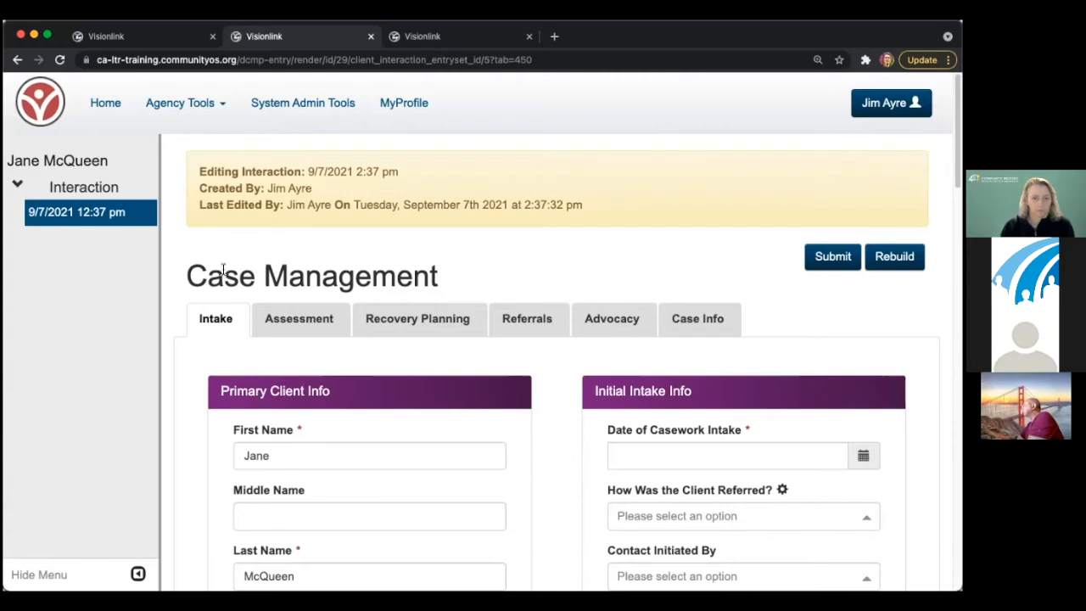
- Step through Assessment, Recovery Planning and Referrals sections before returning to Intake
left_click(288, 325)
left_click(402, 322)
left_click(558, 331)
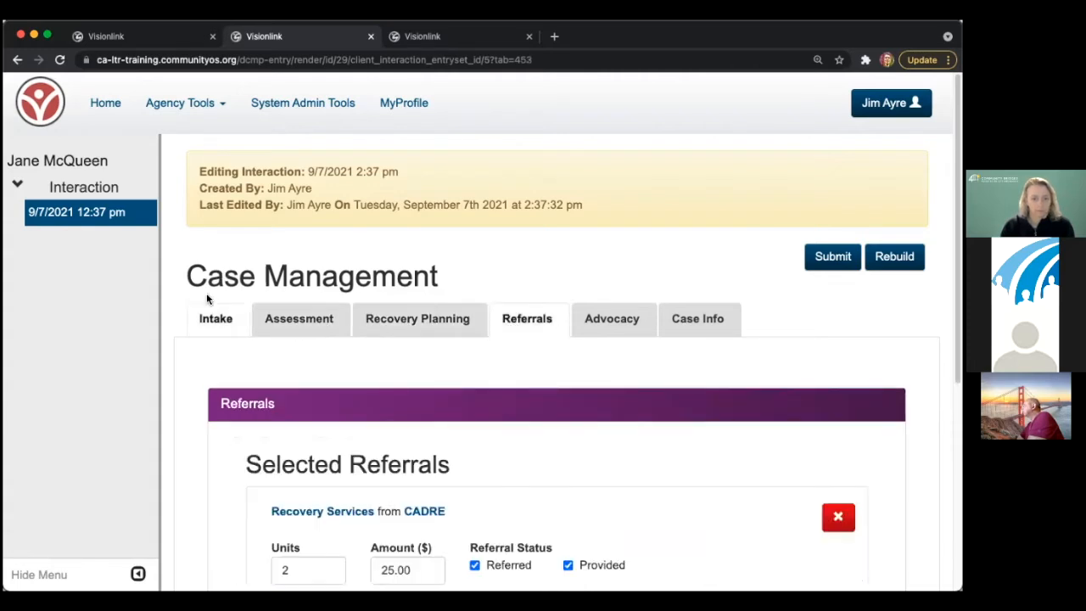
left_click(204, 316)
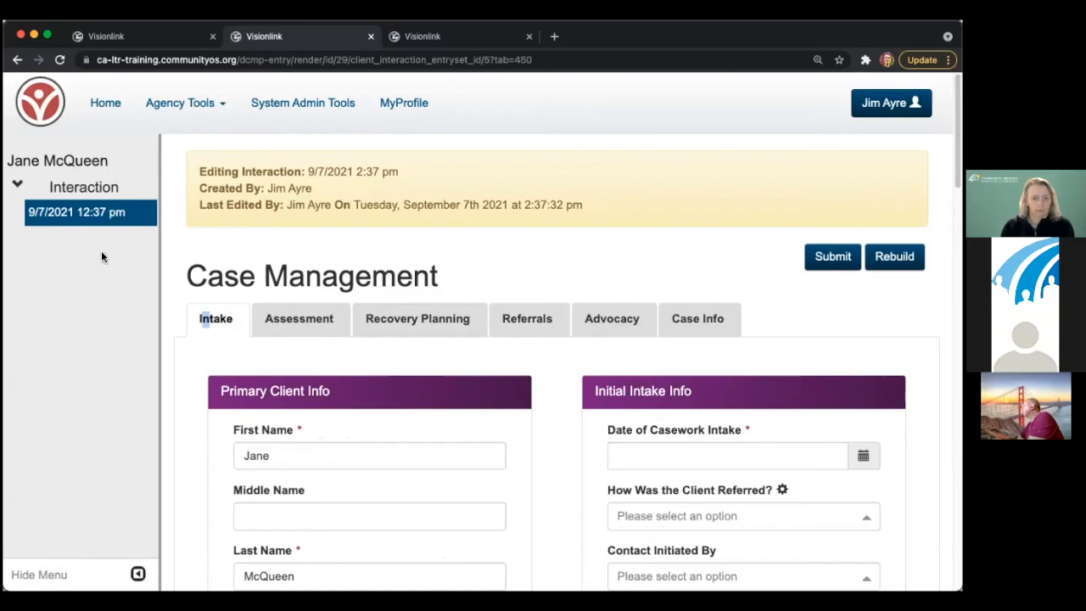
left_click(214, 325)
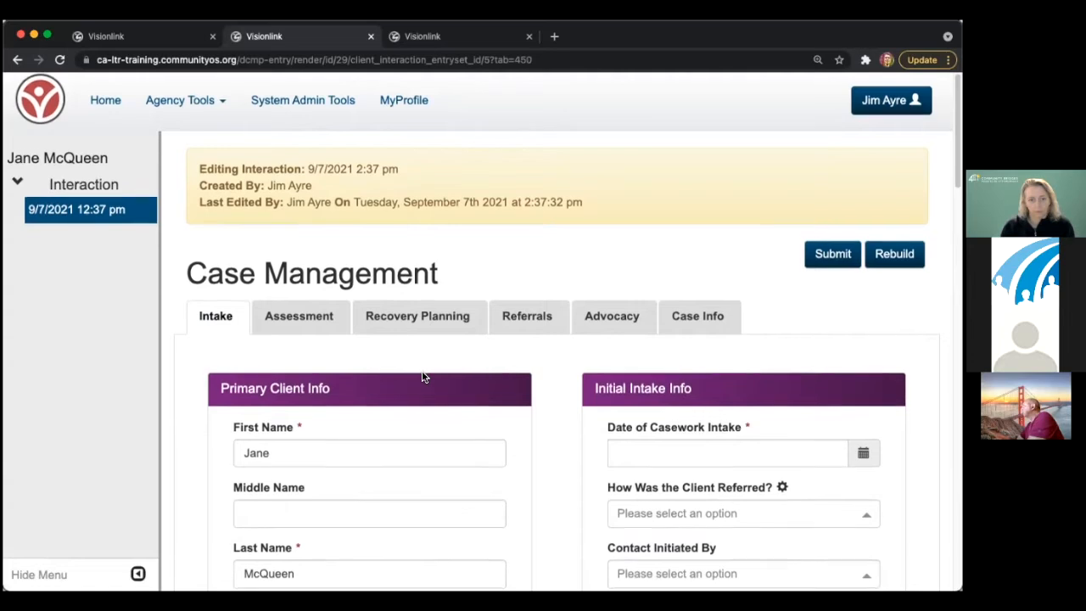
- Change the client's date of birth to 06/11/2012
scroll(422, 373, "down", 2)
scroll(423, 374, "down", 2)
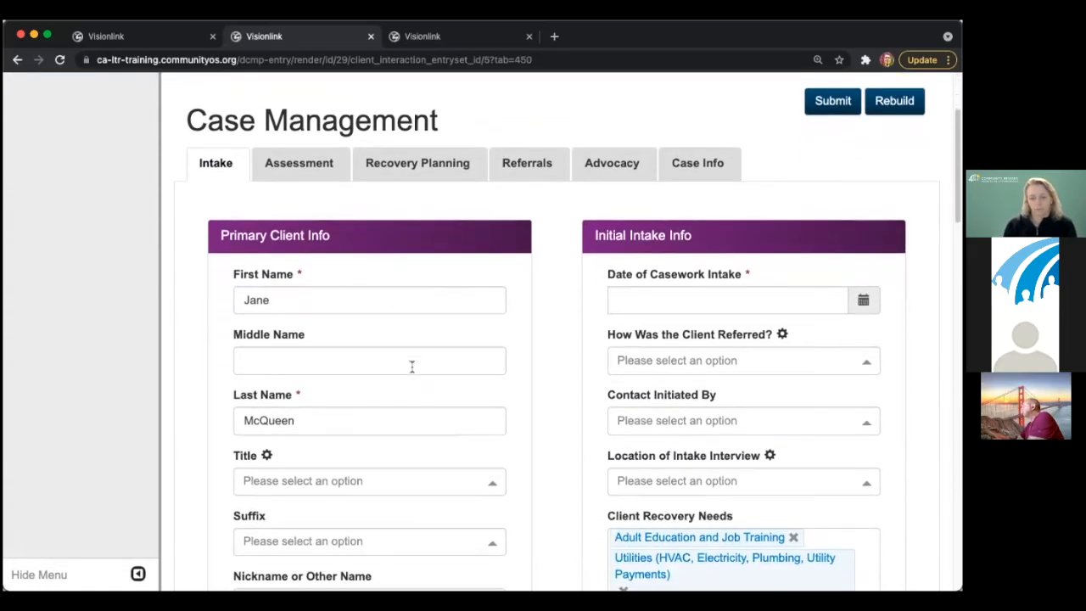
scroll(407, 367, "down", 2)
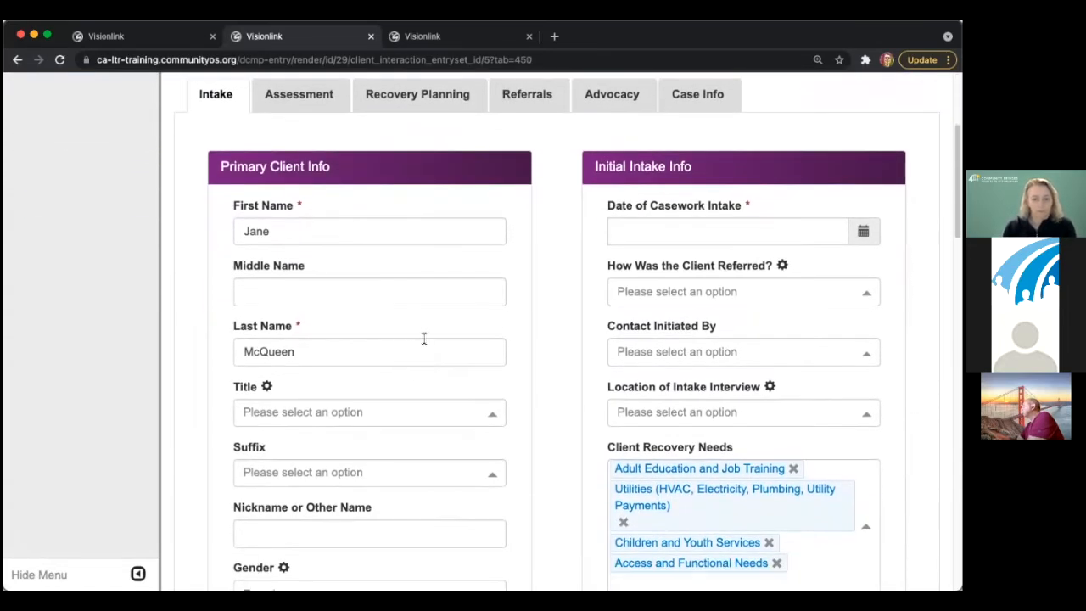
scroll(422, 326, "down", 1)
scroll(423, 325, "down", 8)
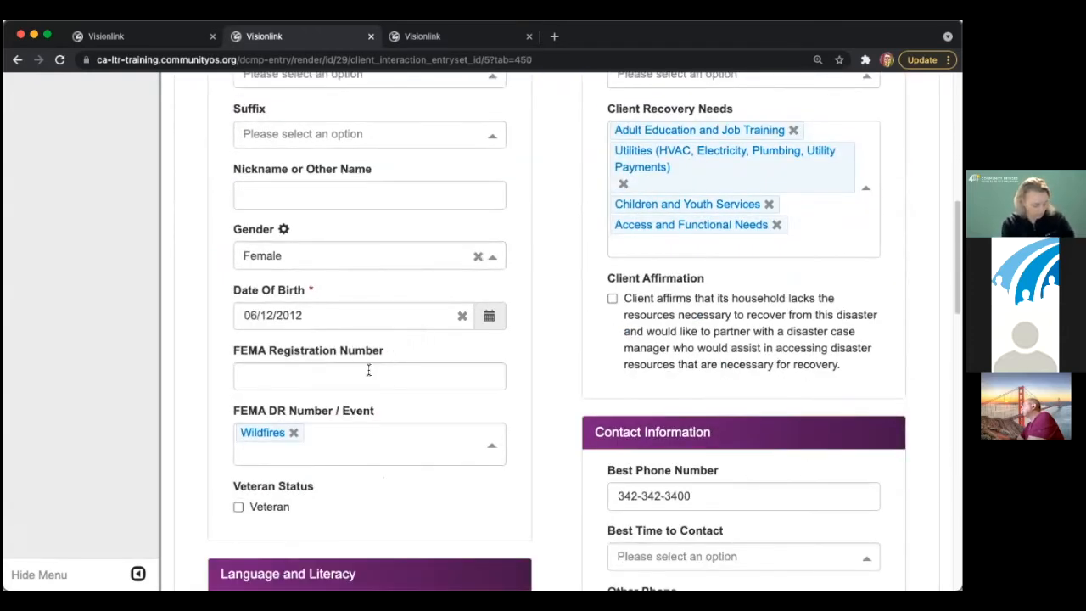
left_click(401, 312)
left_click(288, 176)
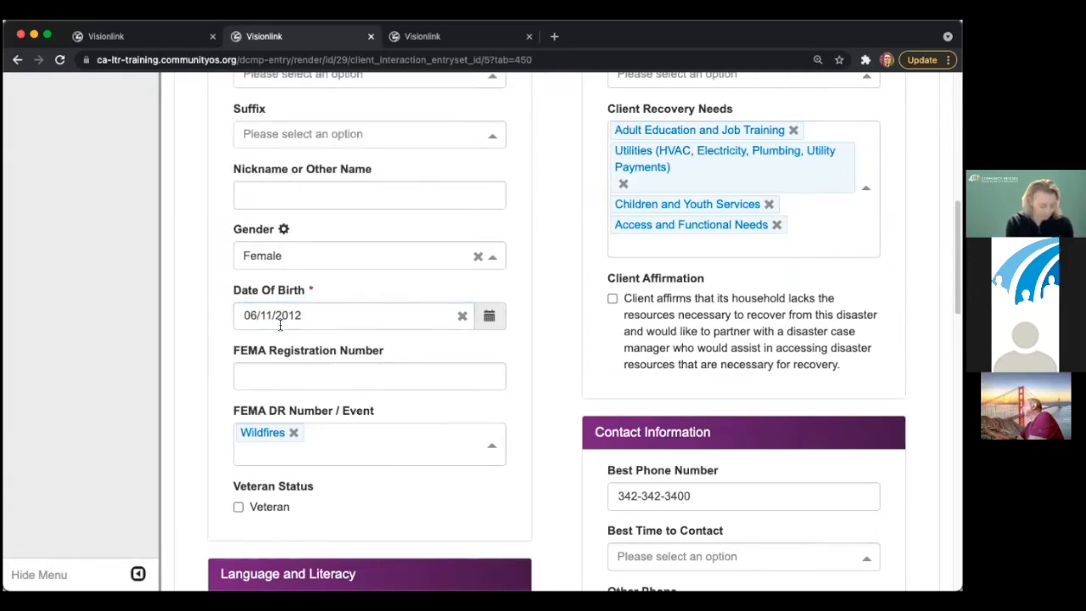
- Enter the client's FEMA registration number and confirm the field accepts it
left_click(296, 368)
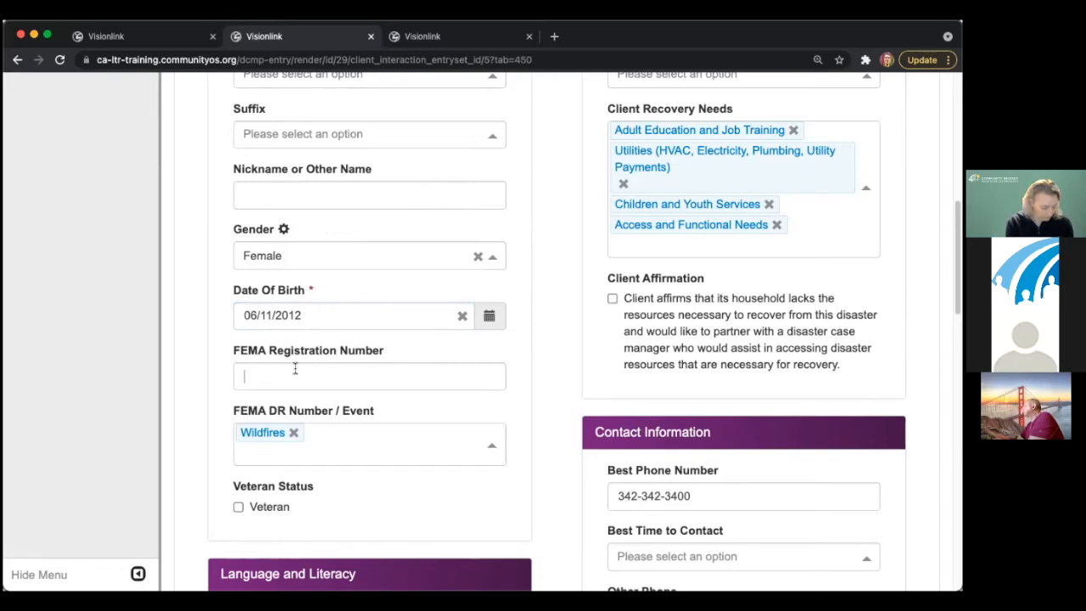
type("234567890")
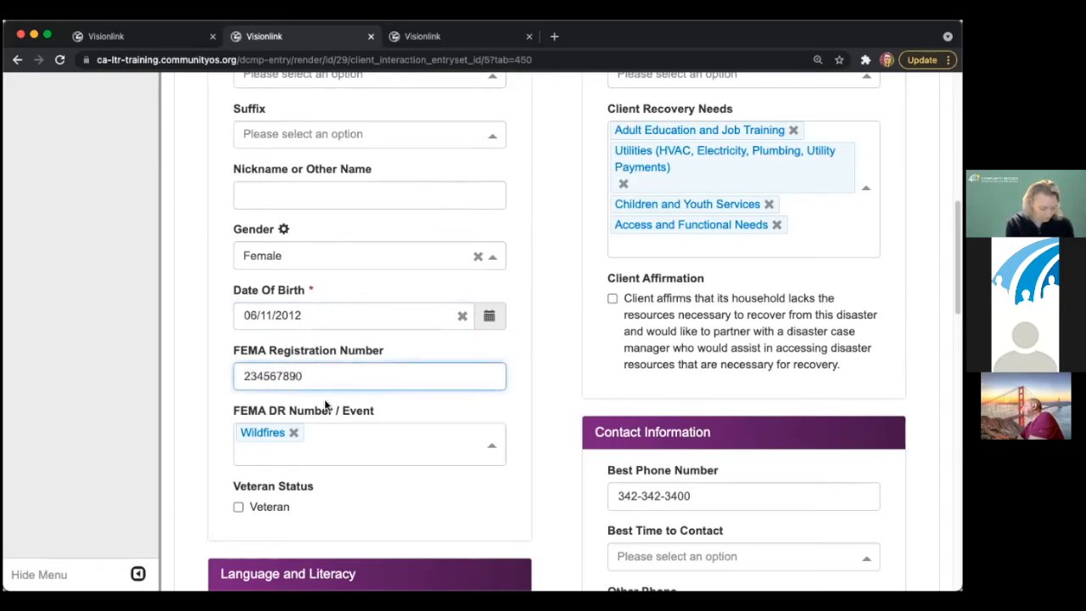
key("BackSpace")
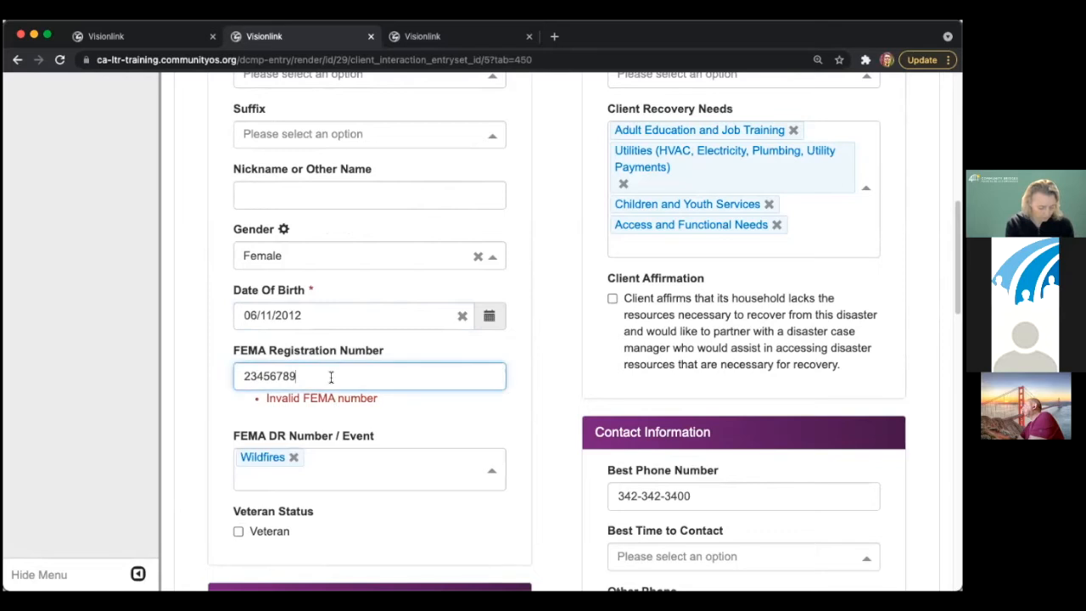
type("0")
left_click(355, 416)
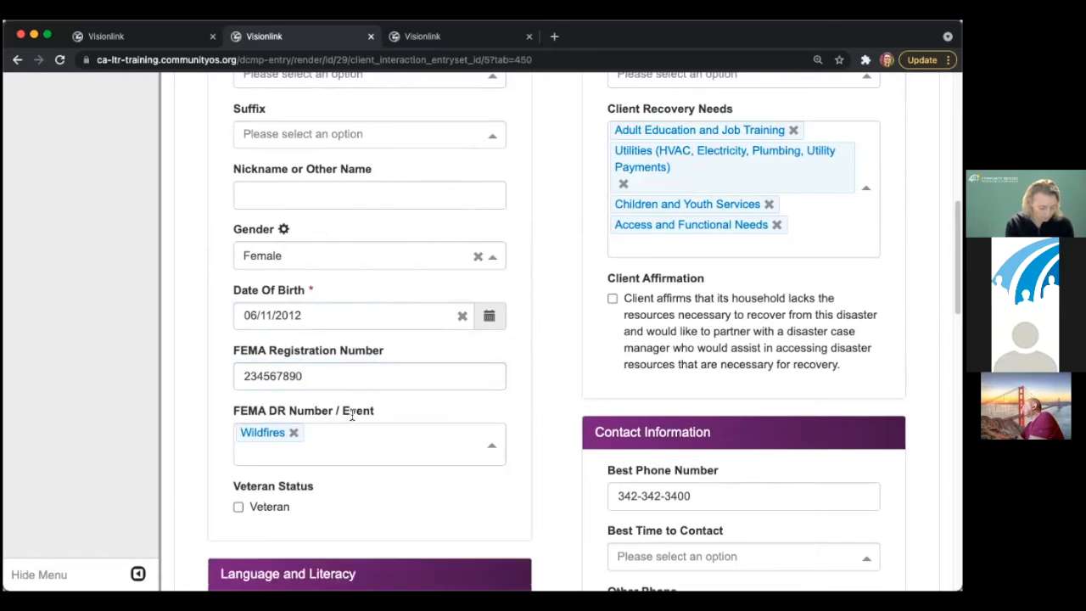
left_click_drag(247, 377, 333, 382)
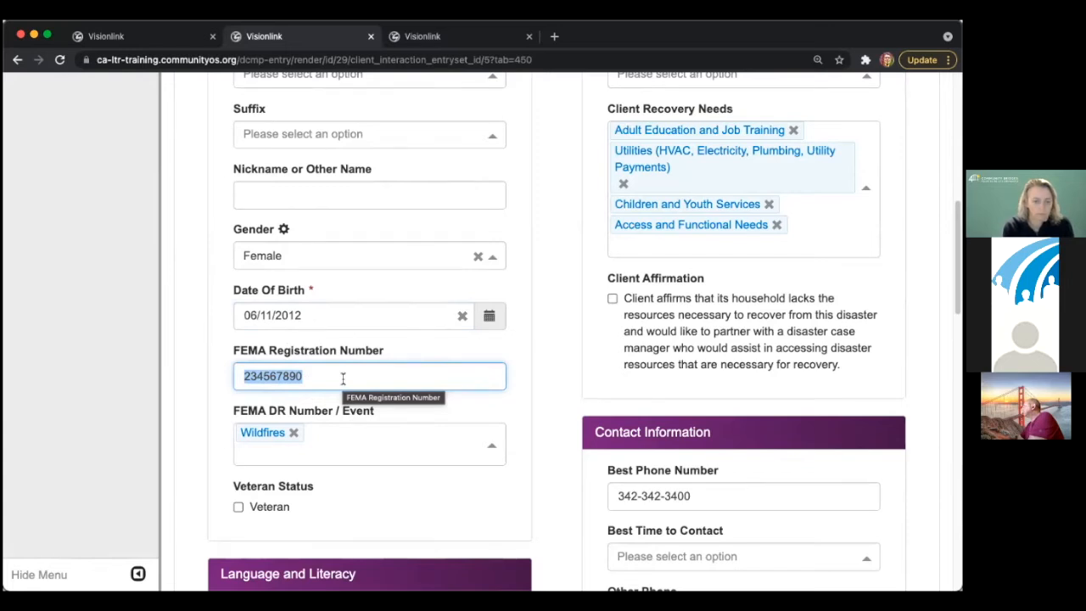
left_click(246, 379)
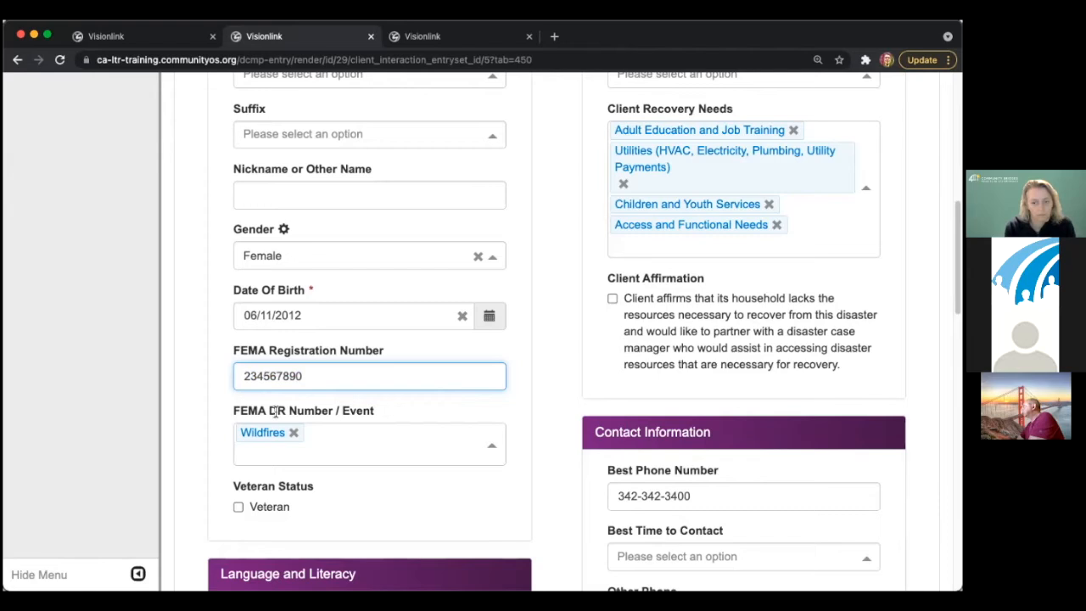
type("1-")
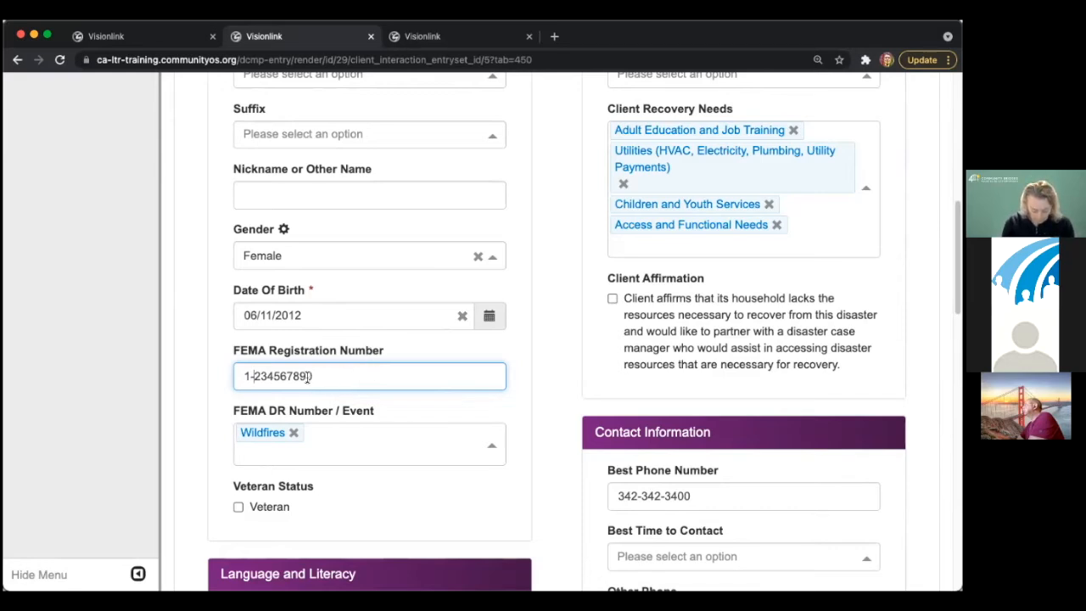
key("BackSpace")
key("BackSpace")
left_click_drag(365, 383, 520, 365)
left_click(533, 367)
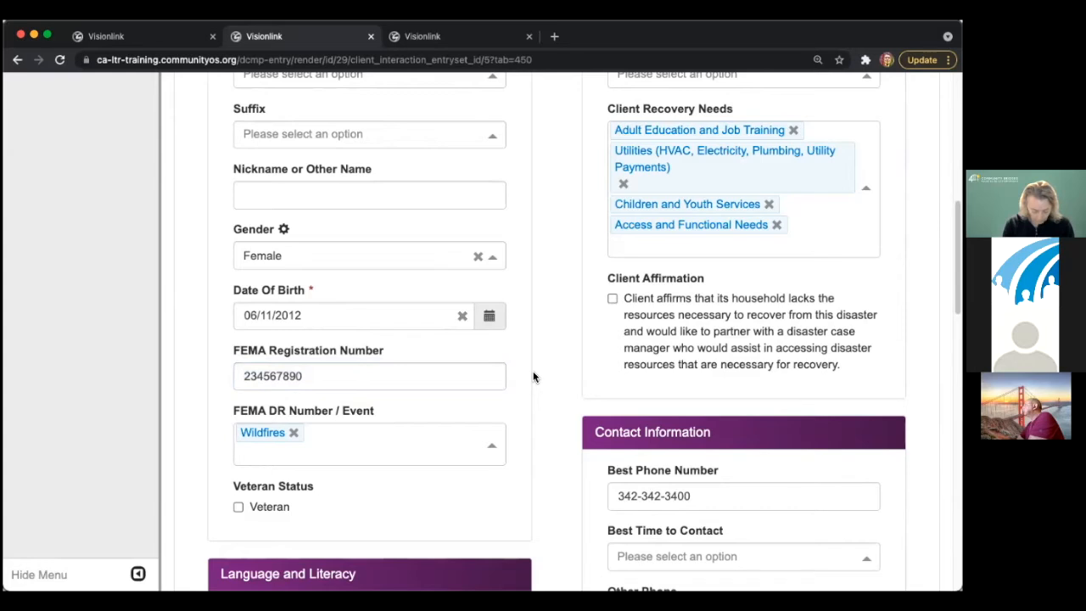
scroll(470, 436, "down", 3)
- Mark the client as a veteran
left_click(276, 442)
left_click(276, 442)
left_click(280, 443)
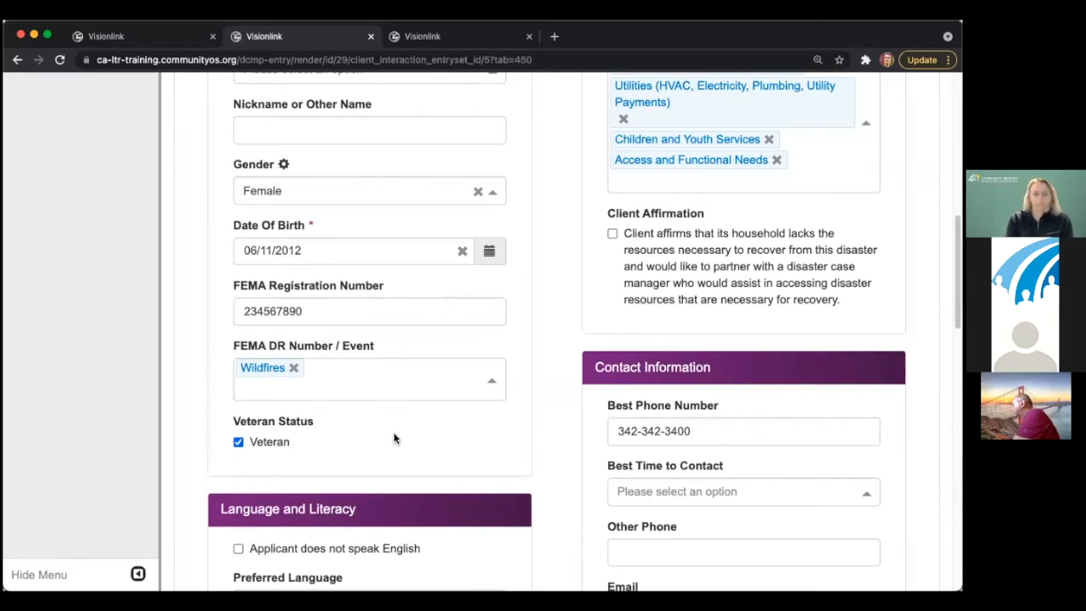
- Mark the applicant as not speaking English, preferring Tagalog, but able to read and write English
scroll(395, 438, "down", 4)
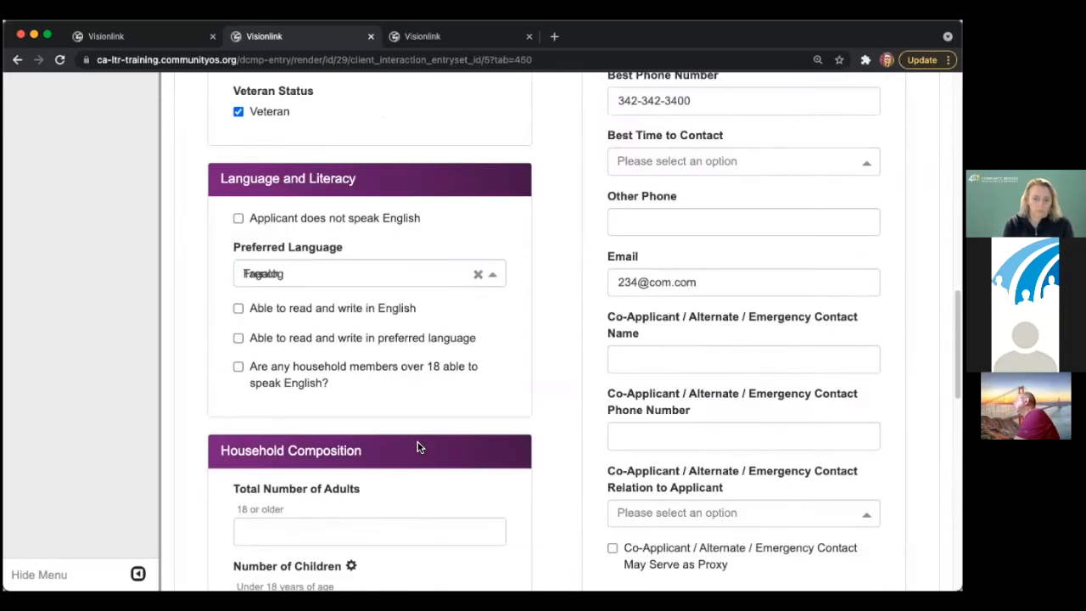
scroll(416, 447, "down", 1)
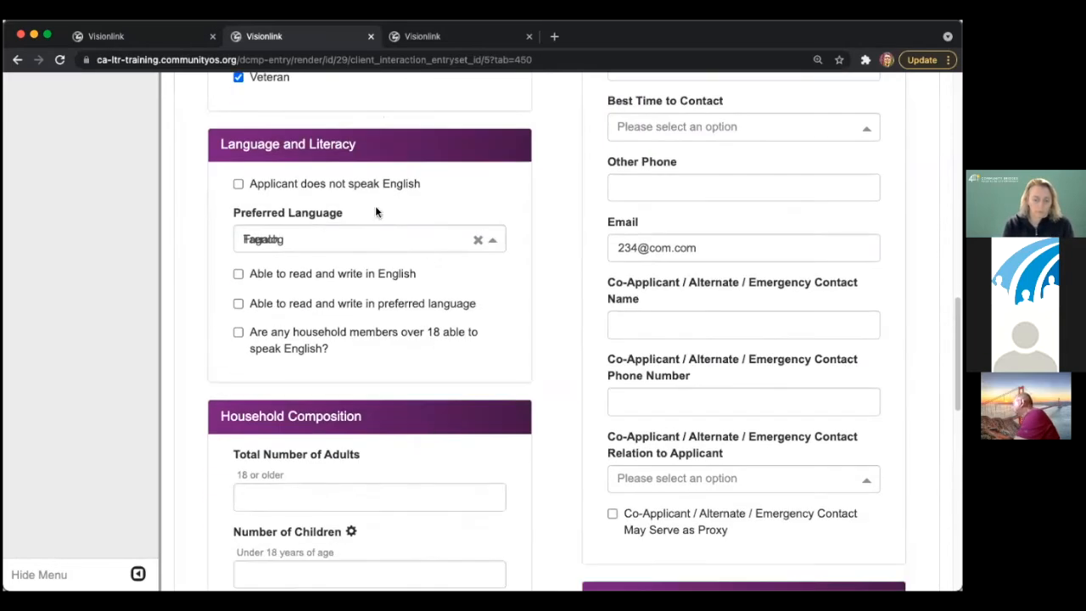
left_click(335, 184)
left_click(342, 237)
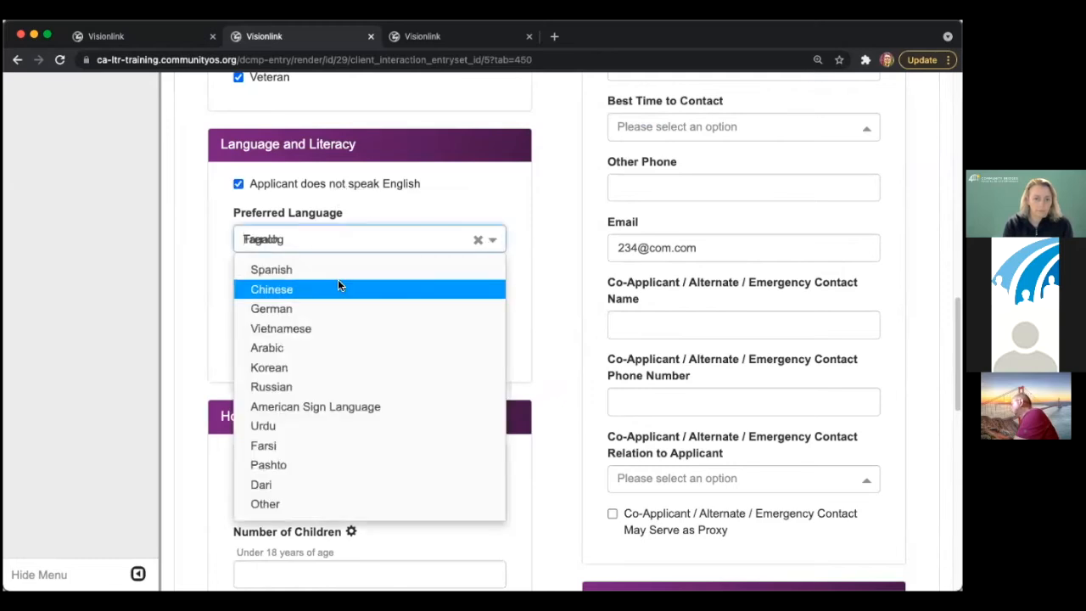
left_click(338, 287)
left_click(417, 240)
left_click(399, 322)
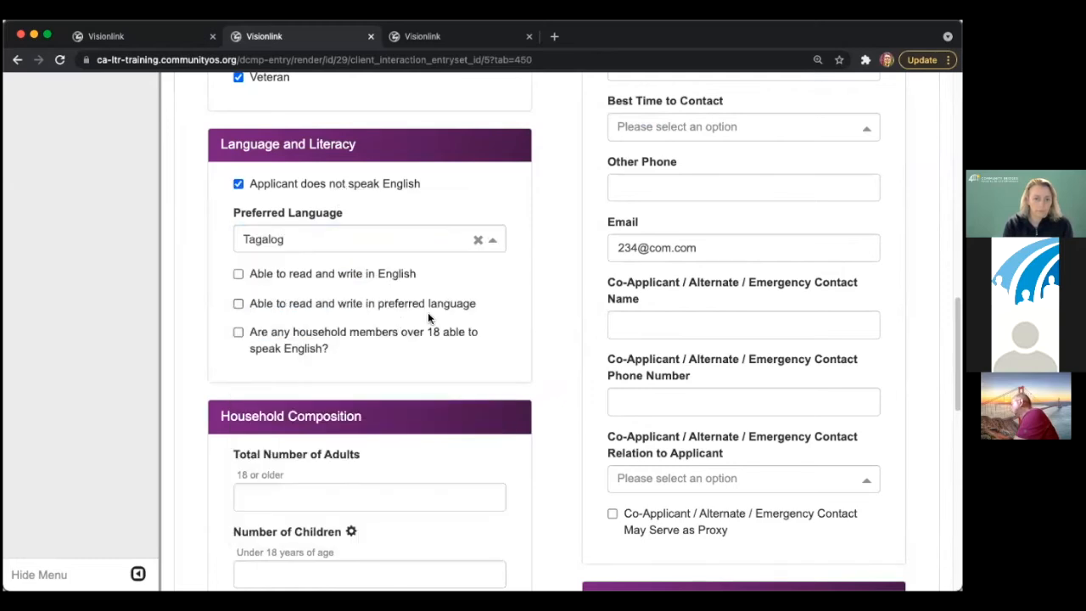
scroll(496, 319, "down", 5)
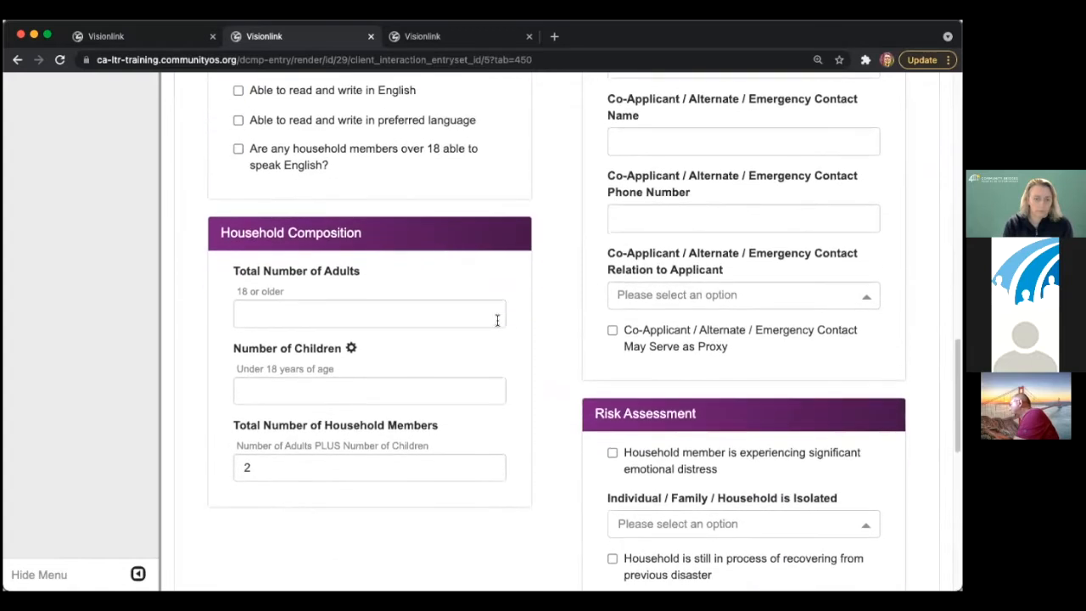
left_click(359, 95)
- Enter household composition: 1 adult, 2 children, 3 total household members
scroll(404, 255, "down", 3)
left_click(359, 227)
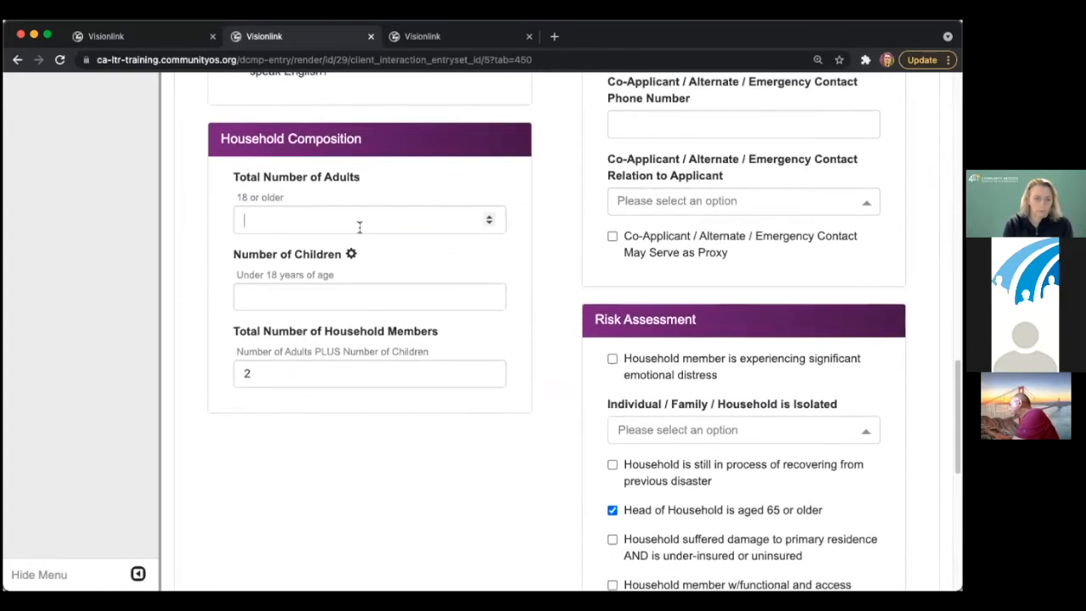
type("1")
left_click(304, 298)
type("2")
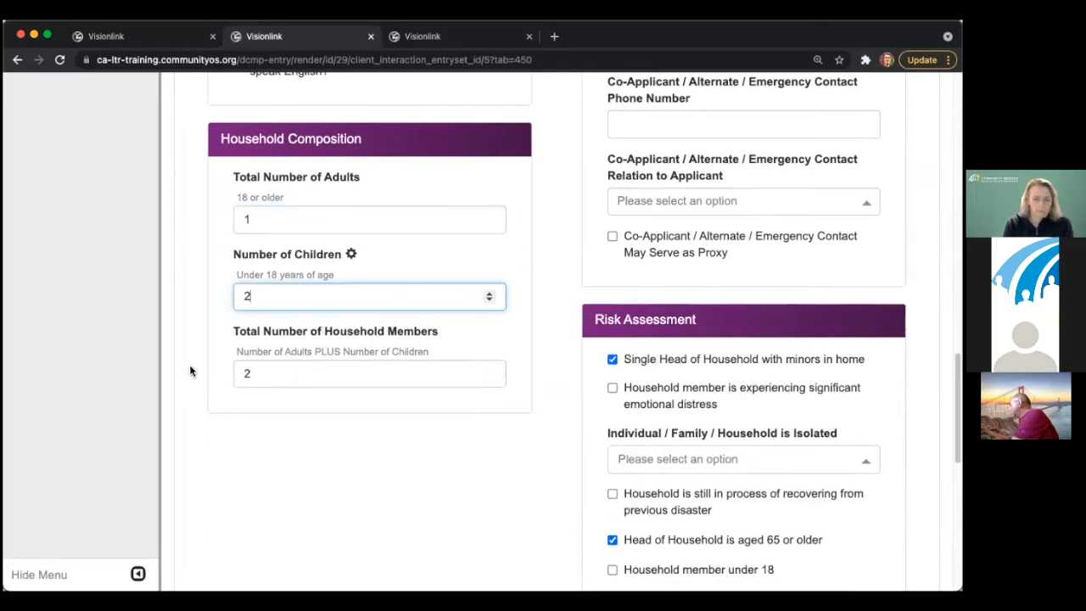
left_click(259, 371)
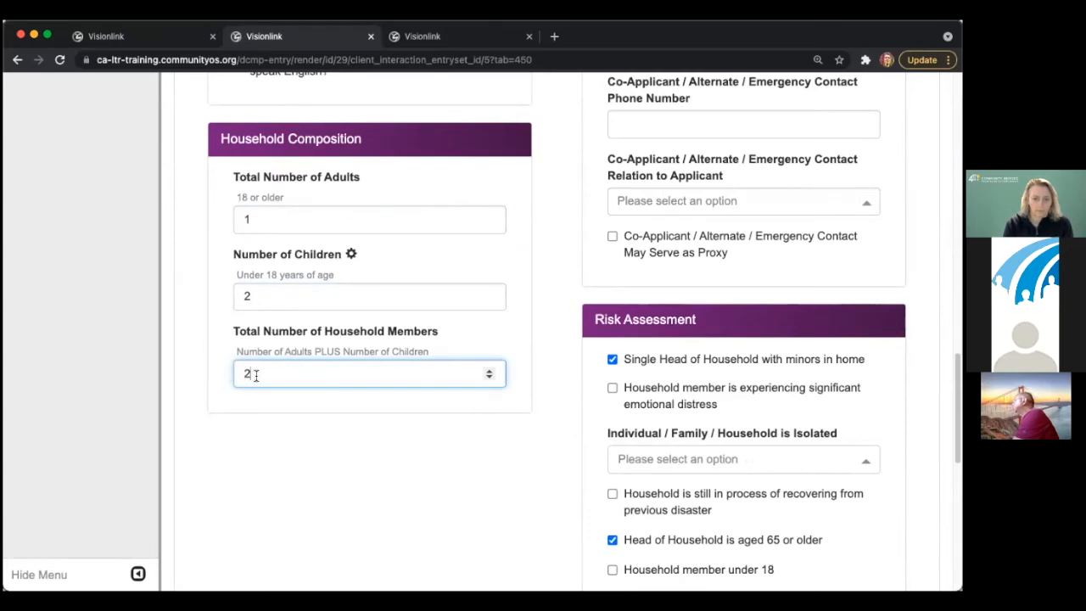
key("BackSpace")
type("3")
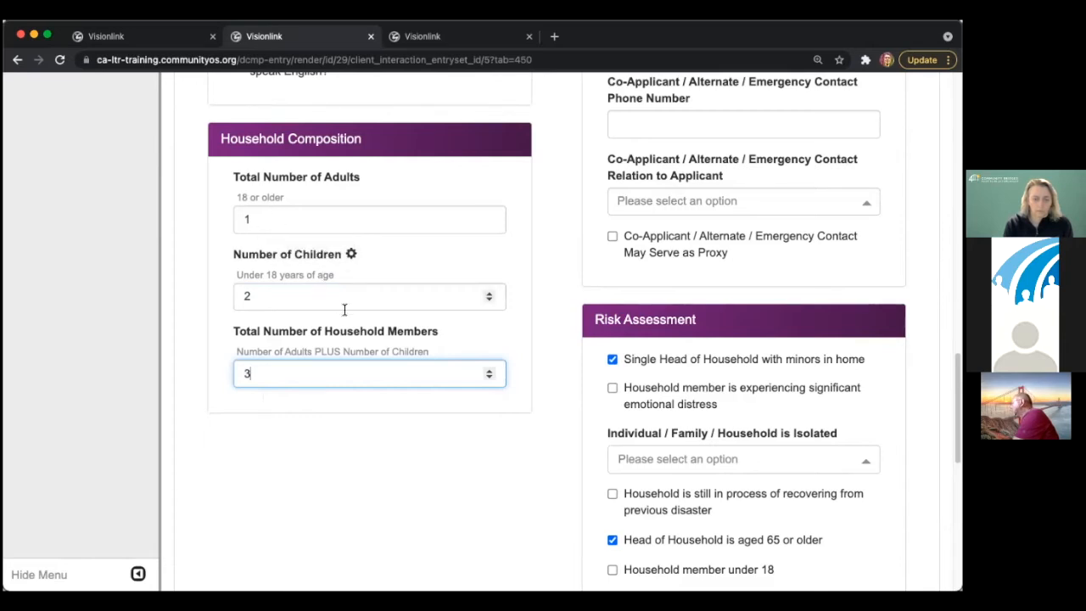
scroll(353, 311, "up", 1)
scroll(354, 314, "up", 15)
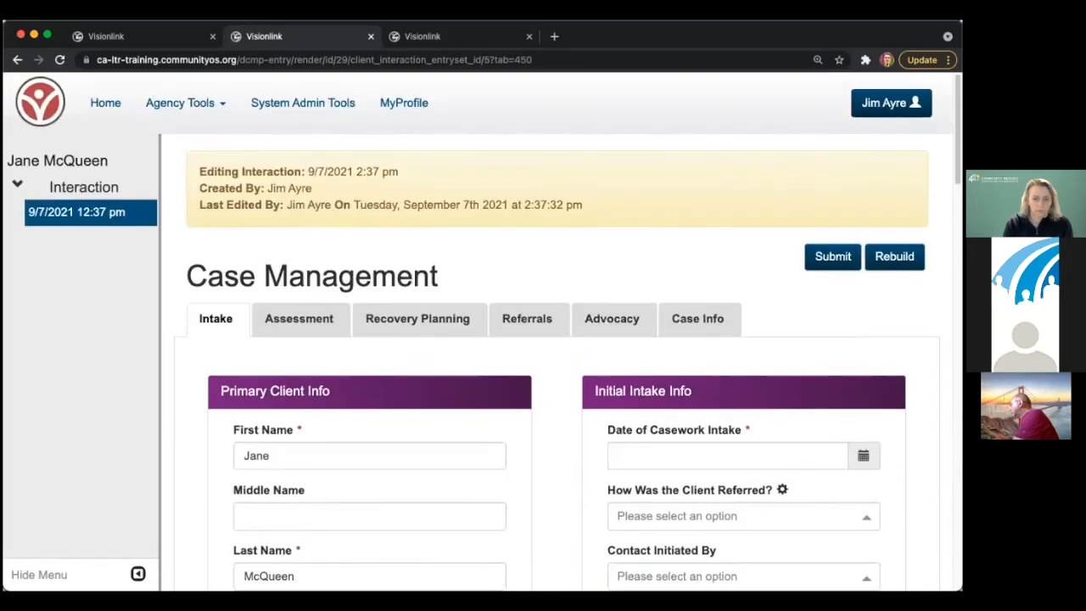
- Set the Date of Casework Intake to today, 09/07/2021
left_click_drag(961, 590, 659, 579)
mouse_move(850, 92)
left_mouse_down()
mouse_move(911, 234)
mouse_move(841, 346)
mouse_move(852, 594)
mouse_move(850, 92)
left_mouse_up()
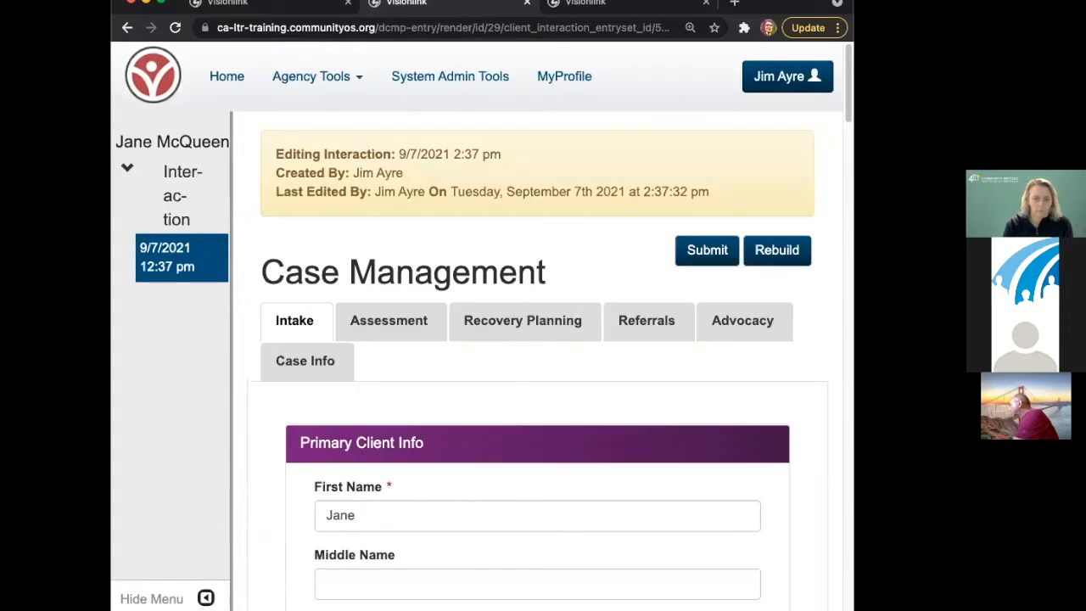
left_click_drag(851, 608, 962, 594)
scroll(544, 342, "down", 2)
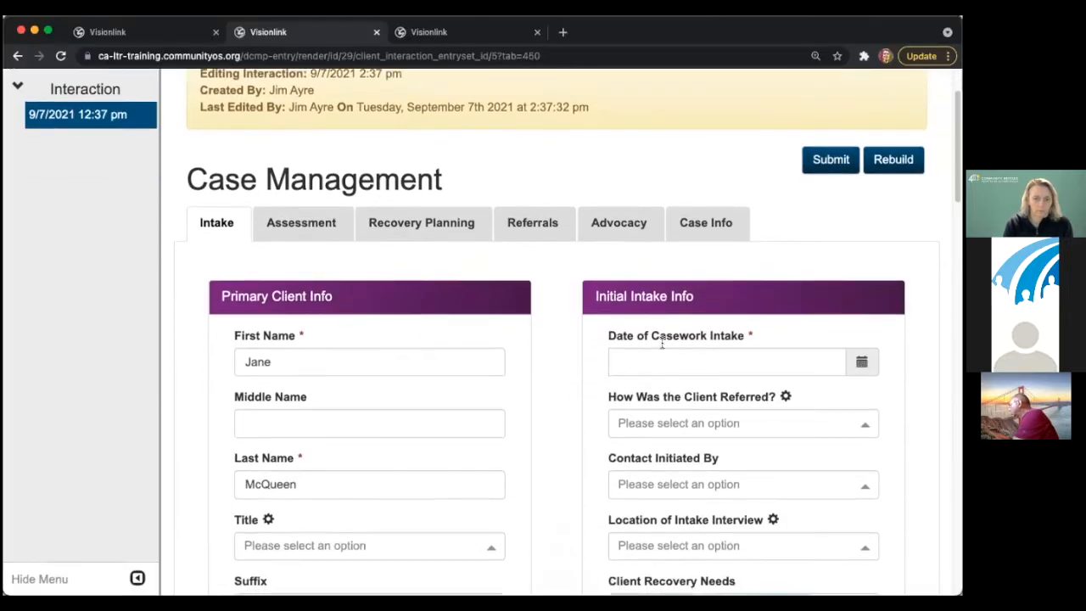
left_click(684, 346)
left_click(728, 315)
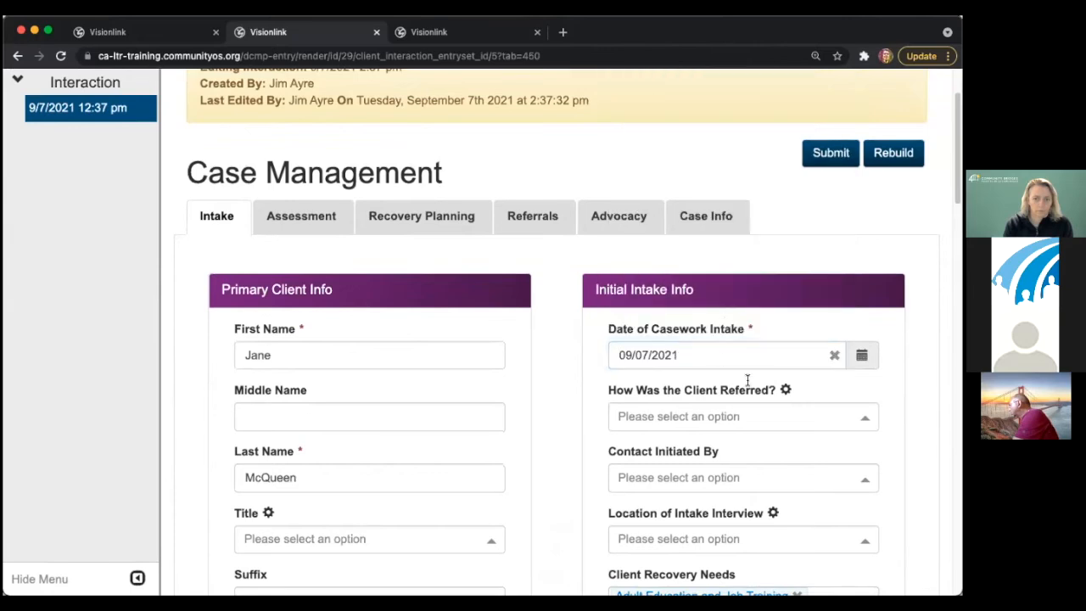
- Set the referral source to FEMA and Contact Initiated By to Client
scroll(746, 379, "down", 3)
left_click(727, 287)
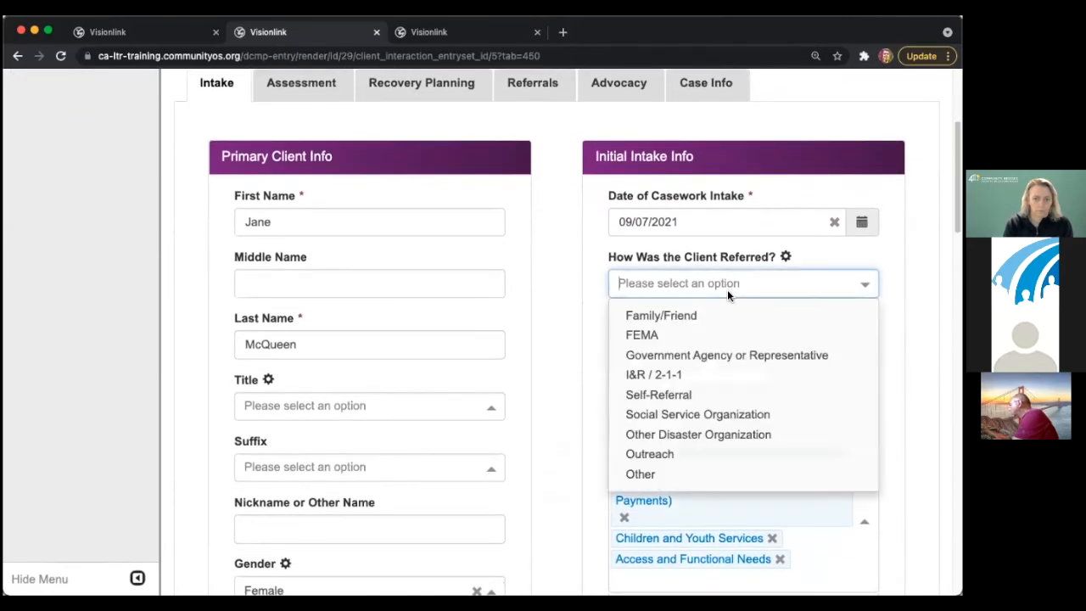
left_click(711, 335)
left_click(669, 345)
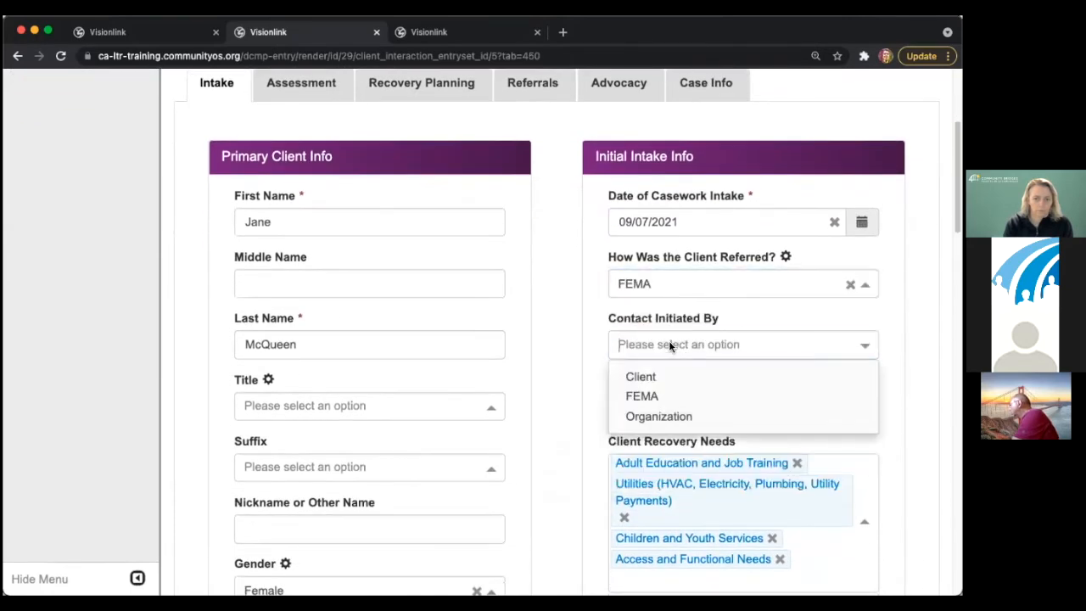
left_click(664, 375)
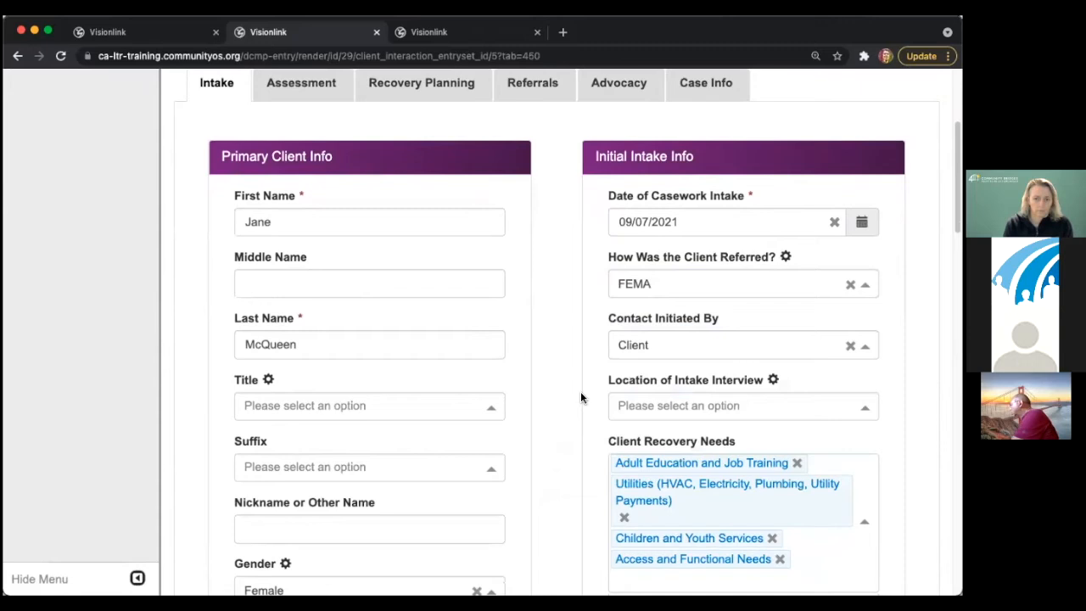
left_click(649, 414)
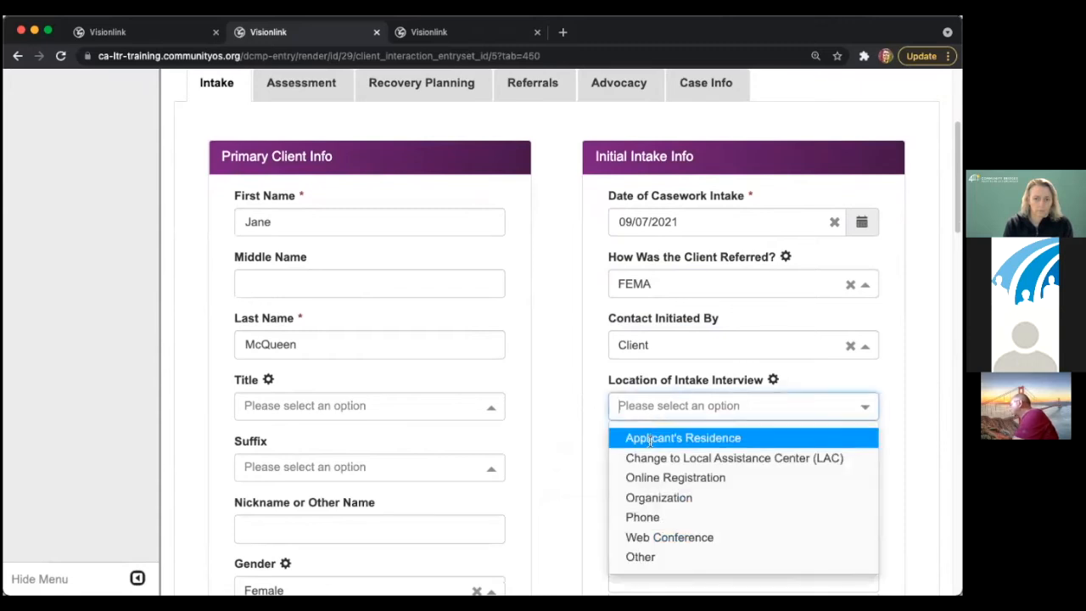
left_click(585, 462)
scroll(577, 441, "down", 4)
scroll(587, 422, "down", 2)
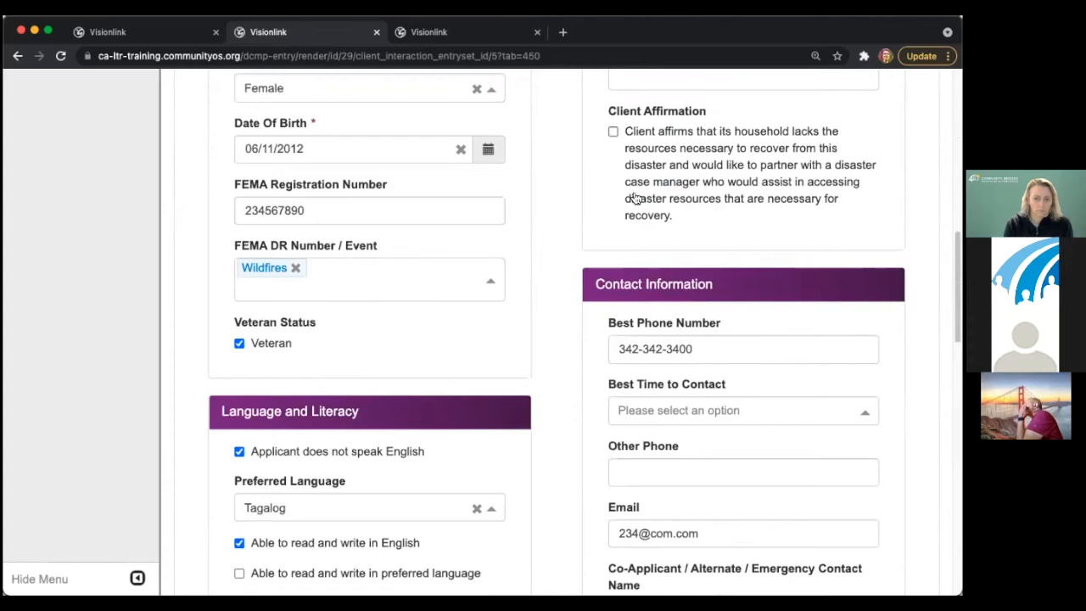
- Check Client Affirmation and set best contact time to Morning (Before 10am)
left_click(612, 132)
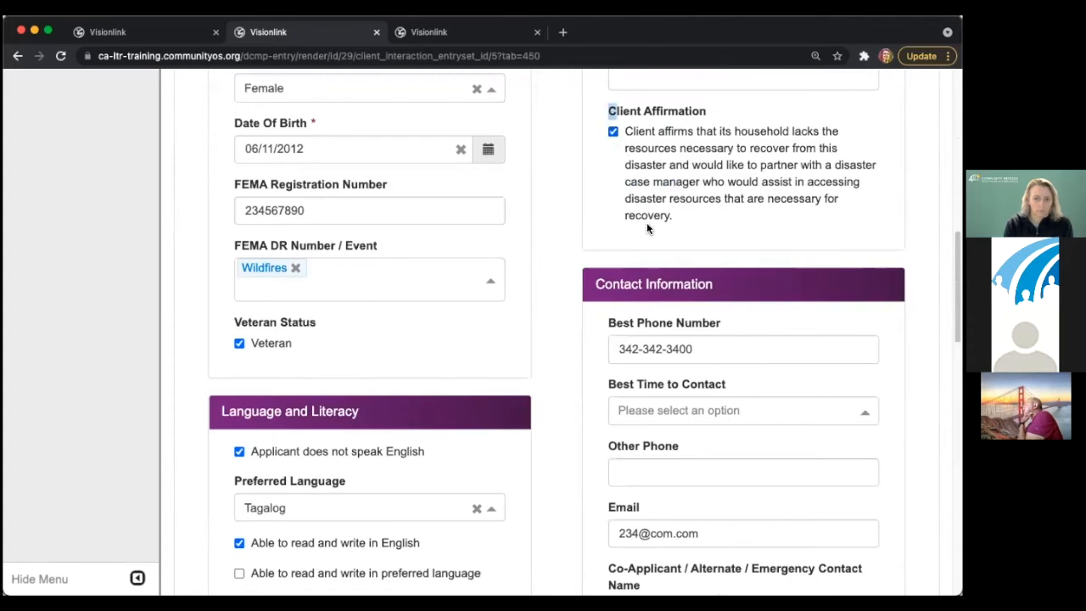
scroll(646, 224, "down", 1)
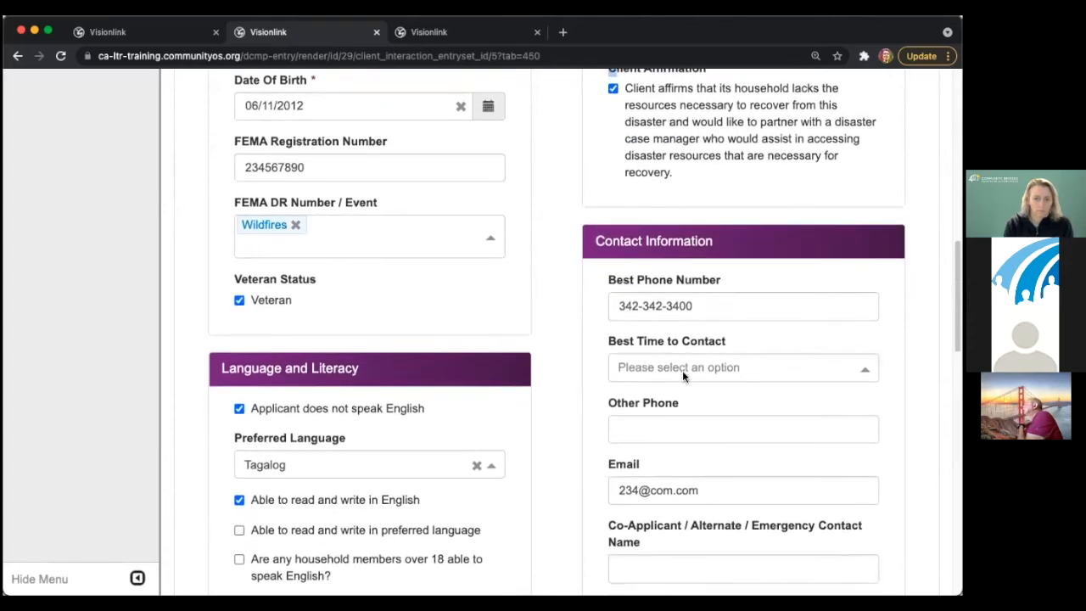
left_click(682, 370)
left_click(612, 394)
left_click(634, 427)
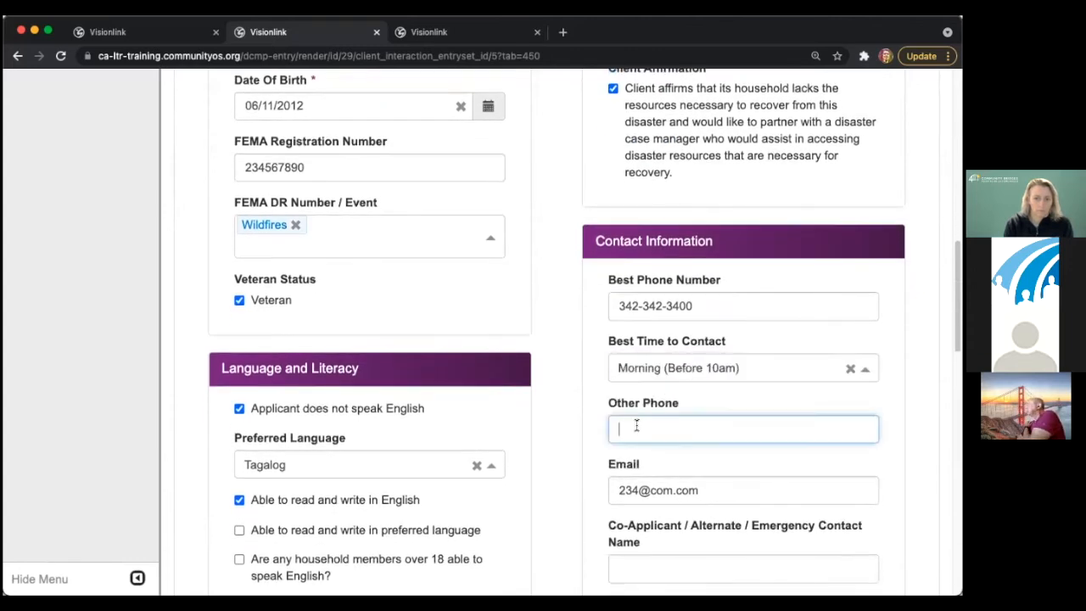
- Flag risk factors: a household member in significant emotional distress and one under 18
scroll(652, 381, "down", 5)
scroll(659, 374, "down", 3)
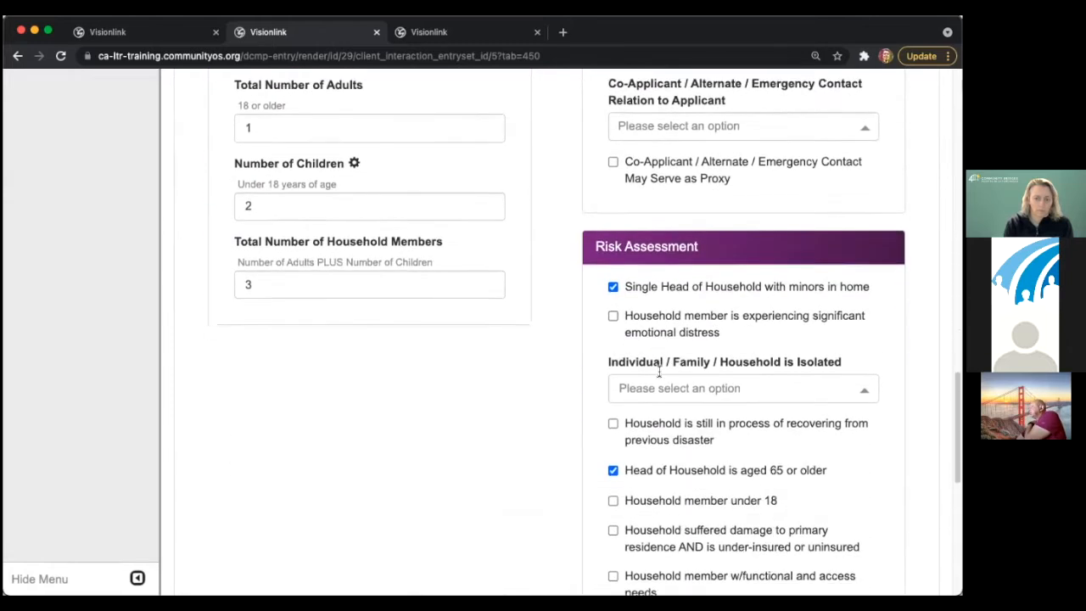
left_click(657, 278)
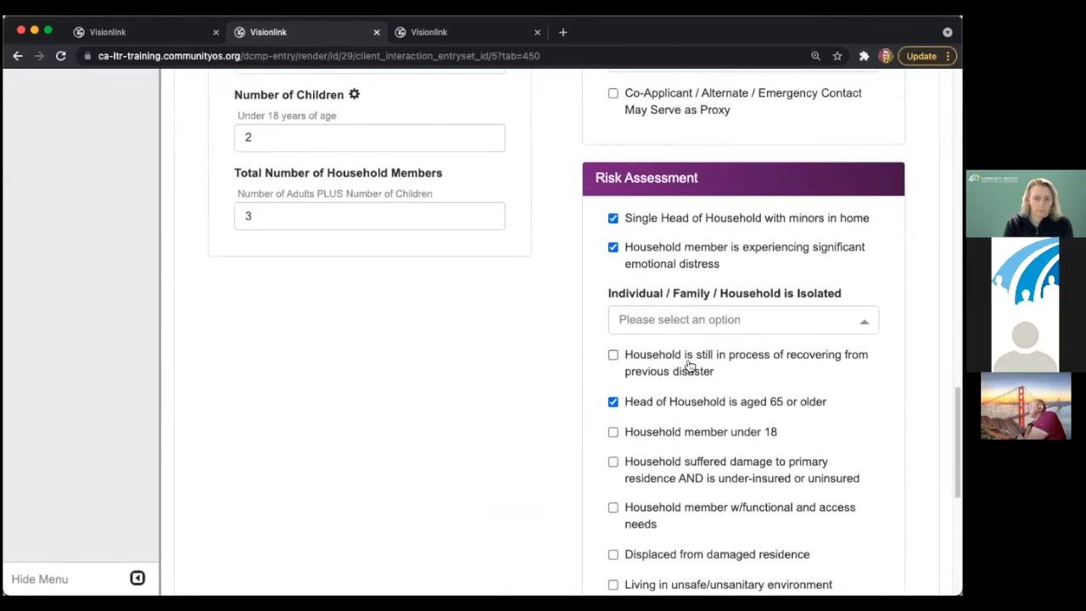
scroll(689, 366, "down", 1)
left_click(668, 395)
scroll(691, 421, "down", 2)
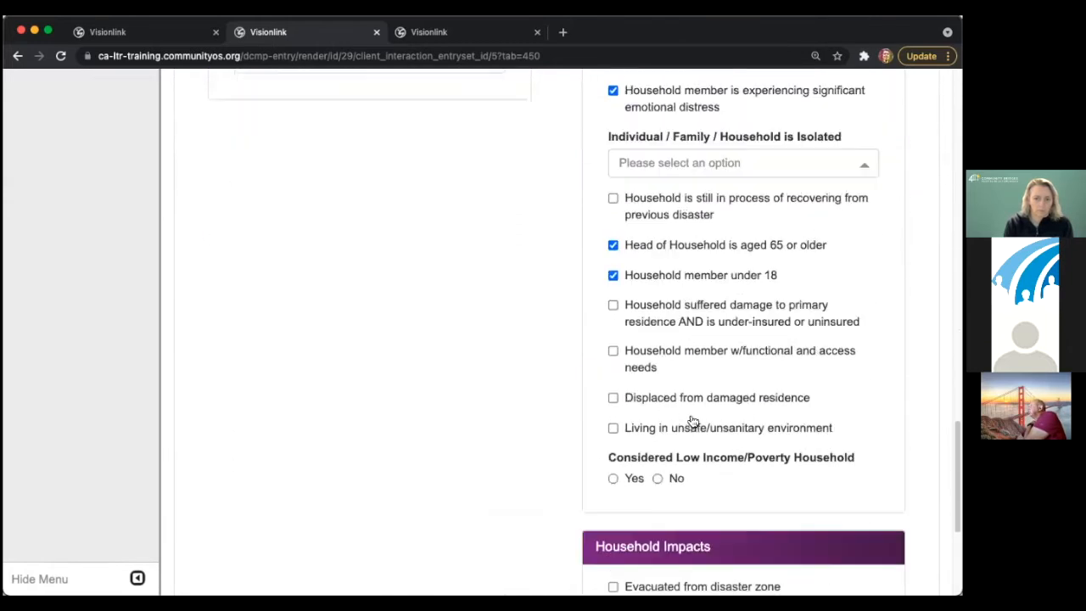
- Mark Low Income as Yes and check the evacuation, physical injury, income loss and loved-one death impacts
left_click(638, 436)
scroll(726, 416, "down", 1)
scroll(725, 416, "down", 3)
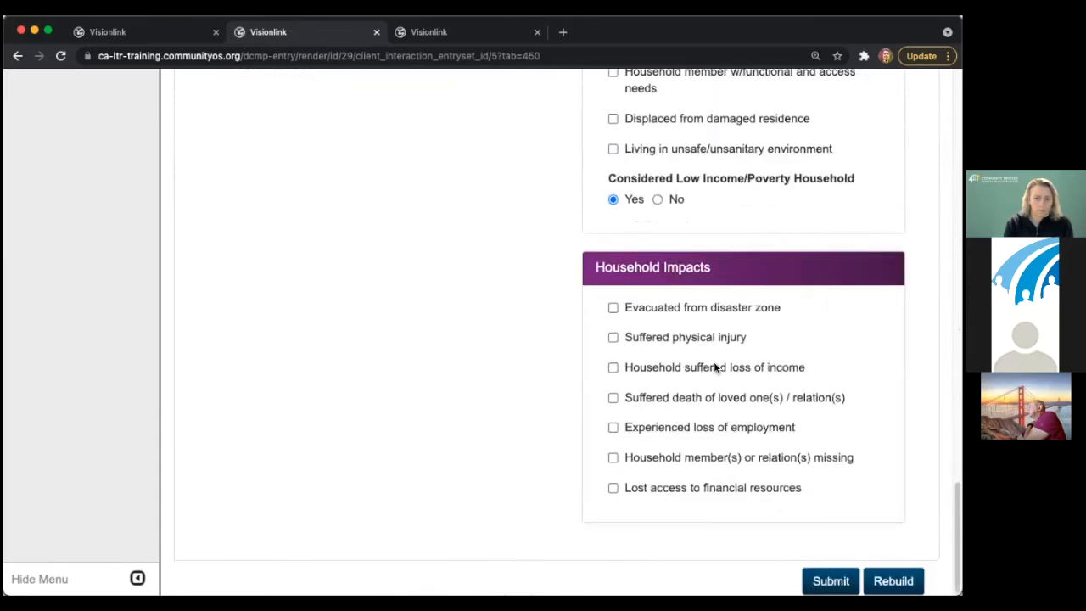
left_click(658, 200)
left_click(635, 204)
left_click(648, 307)
left_click(655, 366)
left_click(659, 398)
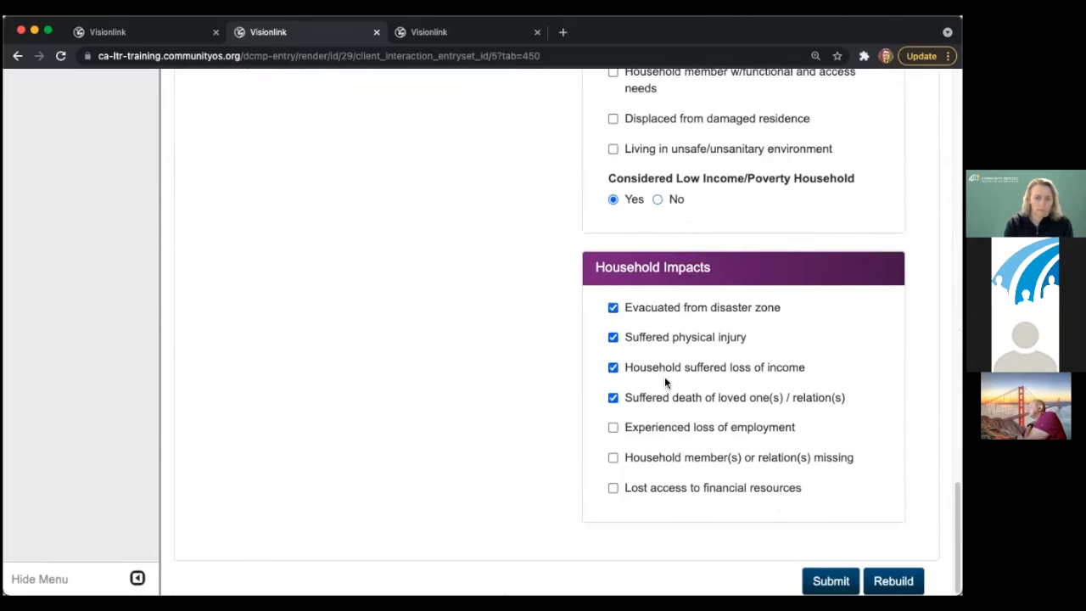
scroll(664, 382, "up", 15)
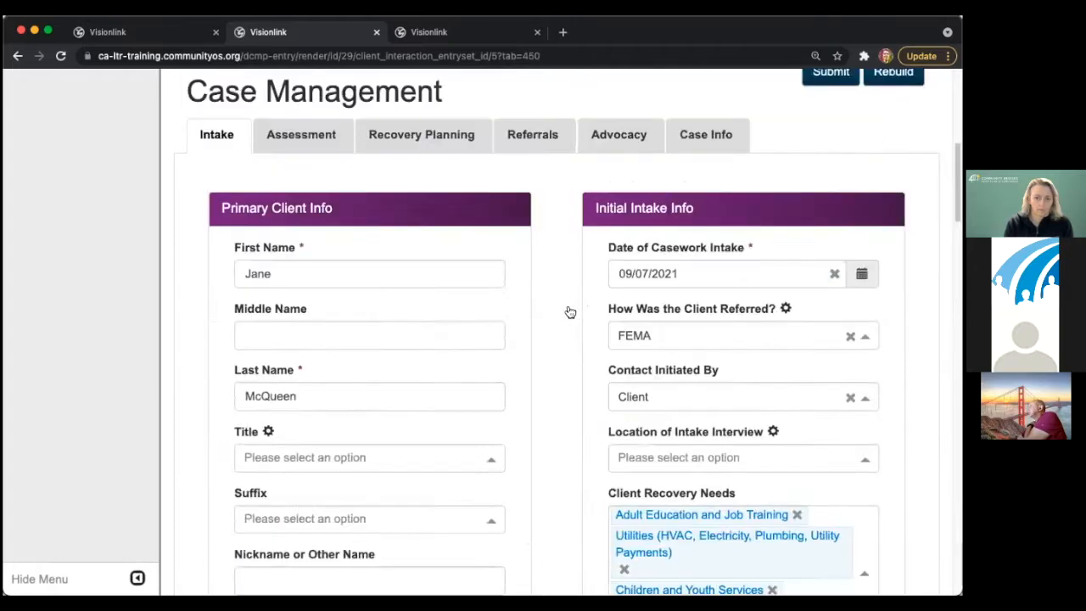
- In Assessment, set pre-disaster residence to Rent and confirm address verification was obtained
left_click(341, 319)
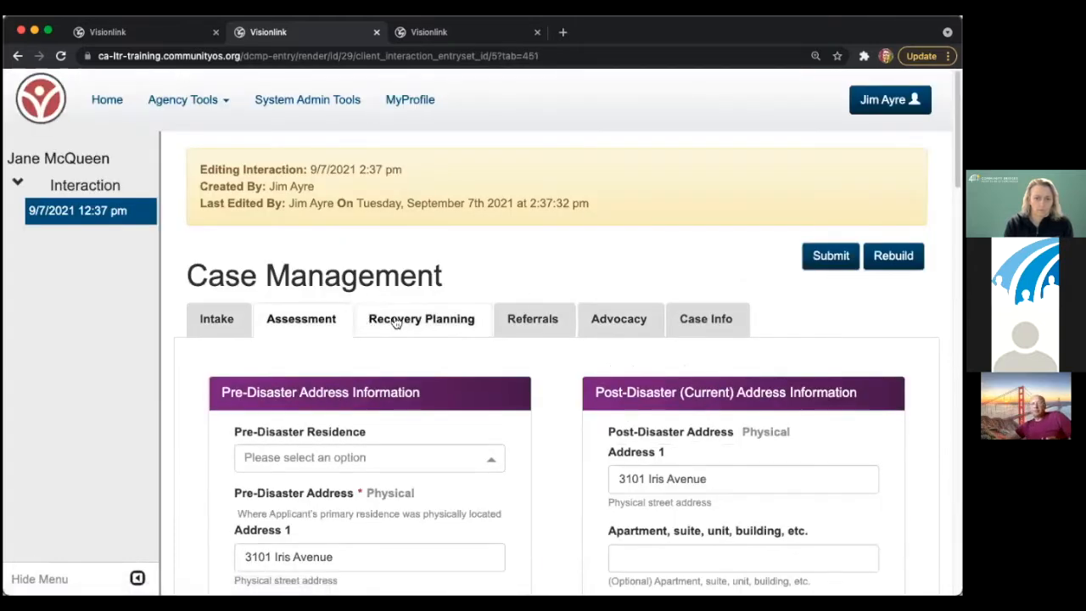
scroll(393, 315, "down", 2)
scroll(393, 315, "down", 1)
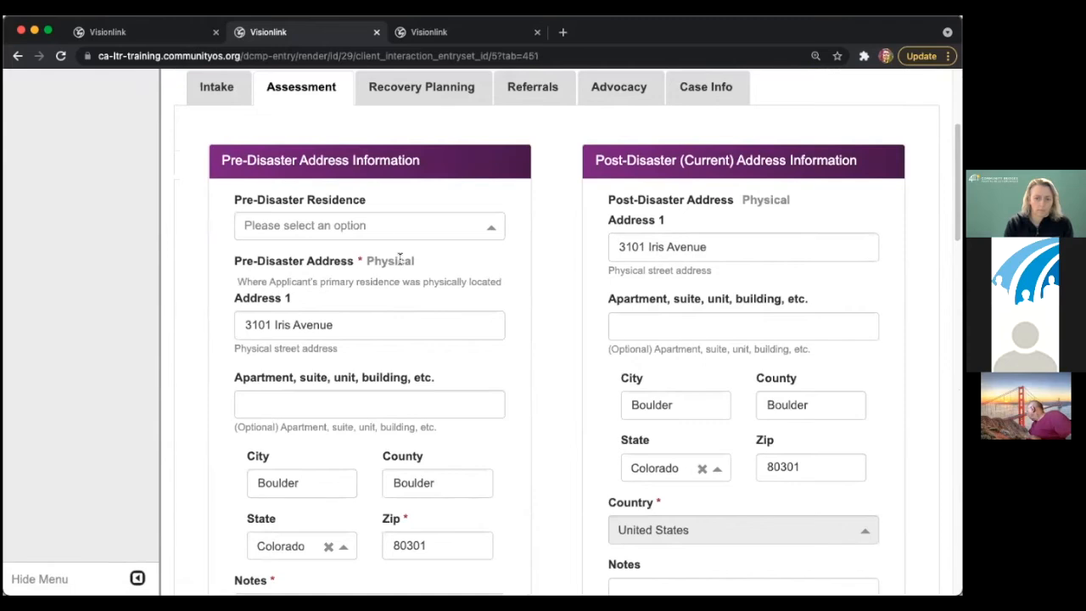
left_click(369, 227)
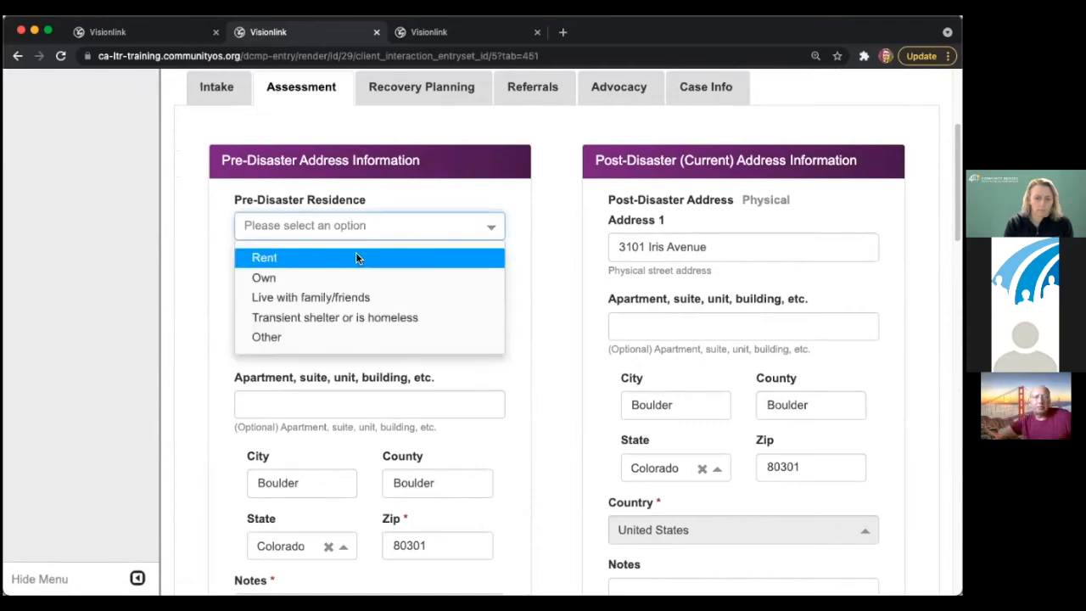
left_click(355, 254)
scroll(541, 257, "down", 5)
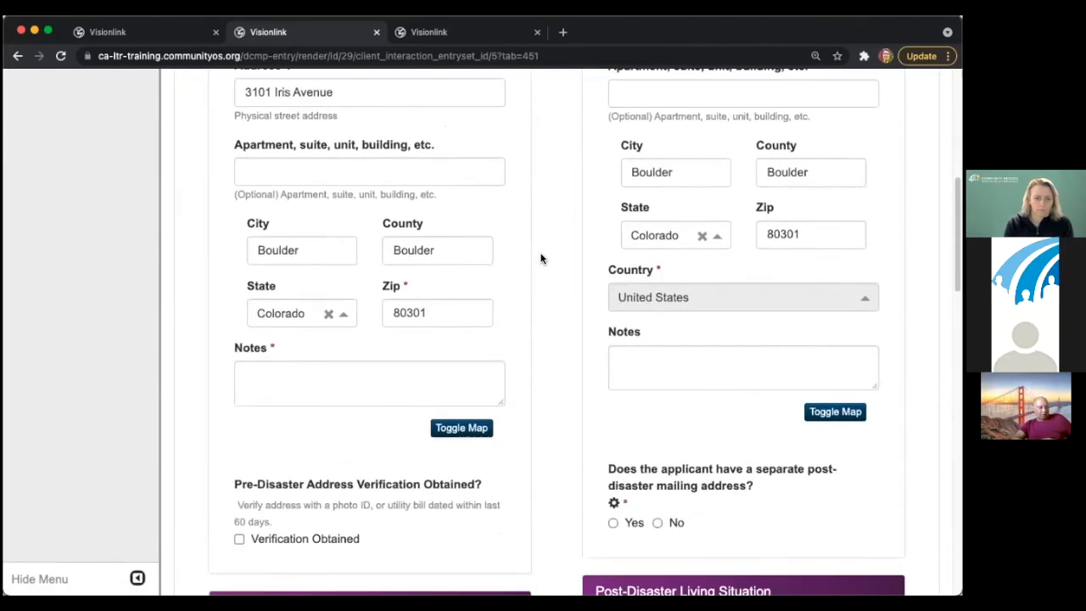
left_click(316, 419)
- Set the rented item to Pre-Disaster Residence and the living situation to Owned
scroll(472, 391, "down", 1)
scroll(472, 395, "down", 1)
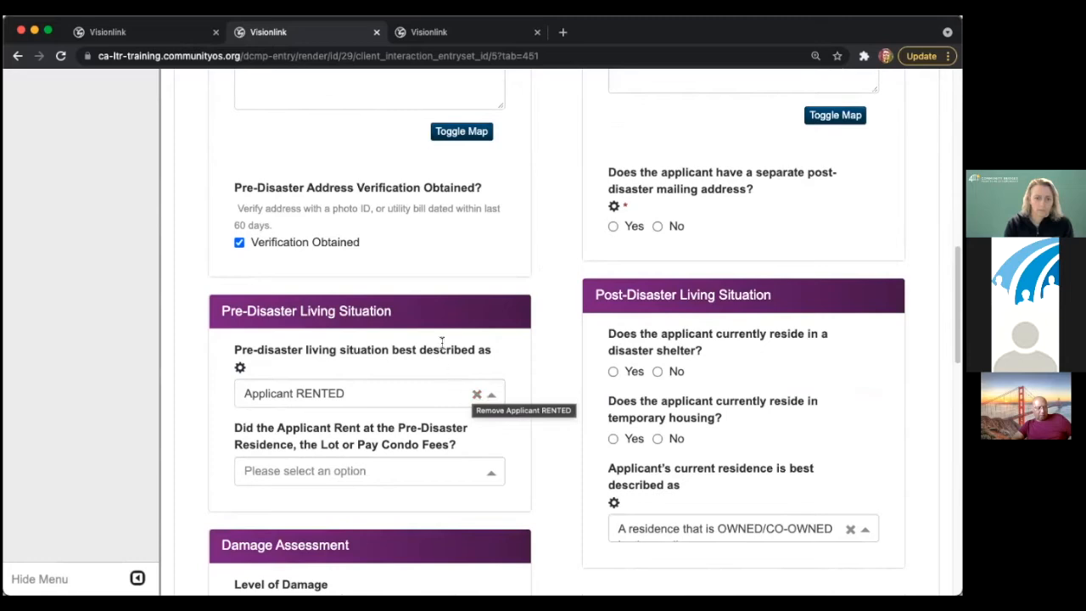
scroll(441, 342, "down", 1)
left_click(395, 393)
left_click(395, 419)
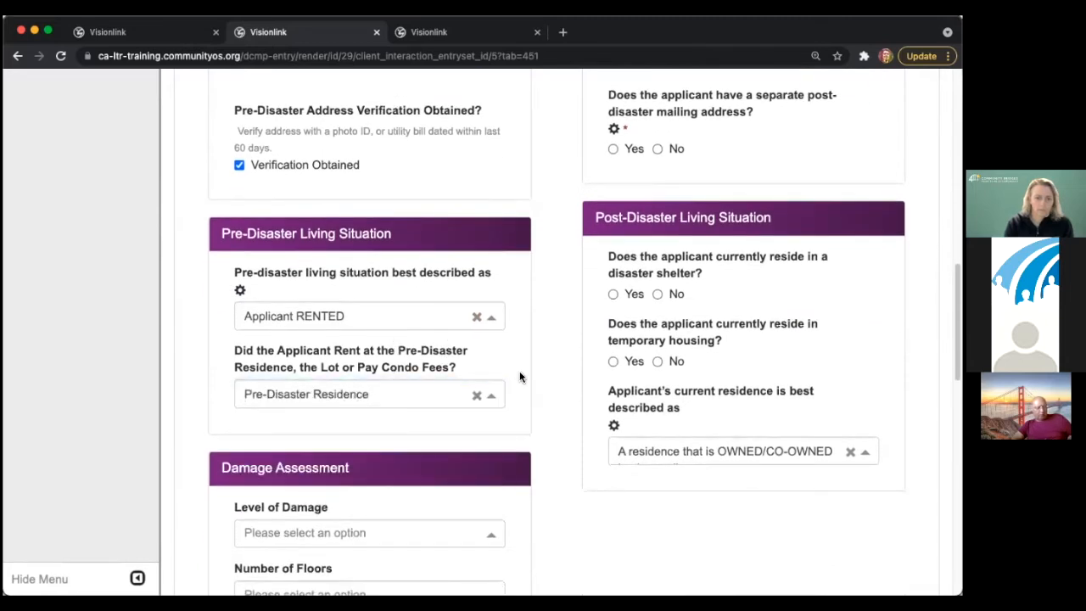
left_click(439, 317)
left_click(458, 351)
- Set Level of Damage to Minor, Number of Floors to 2, and mark a basement
scroll(534, 385, "down", 2)
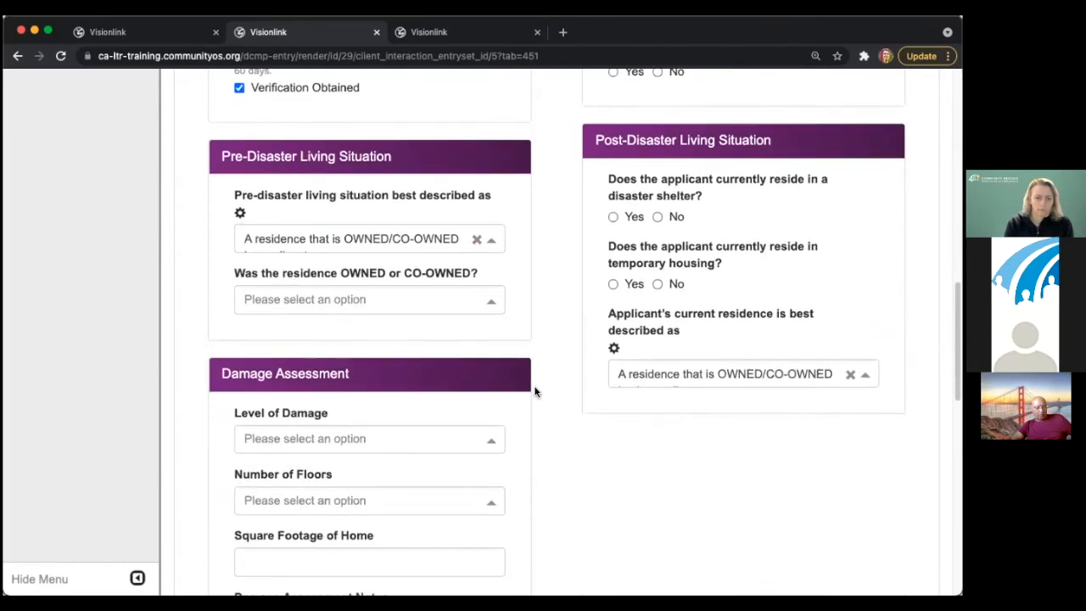
scroll(533, 391, "down", 4)
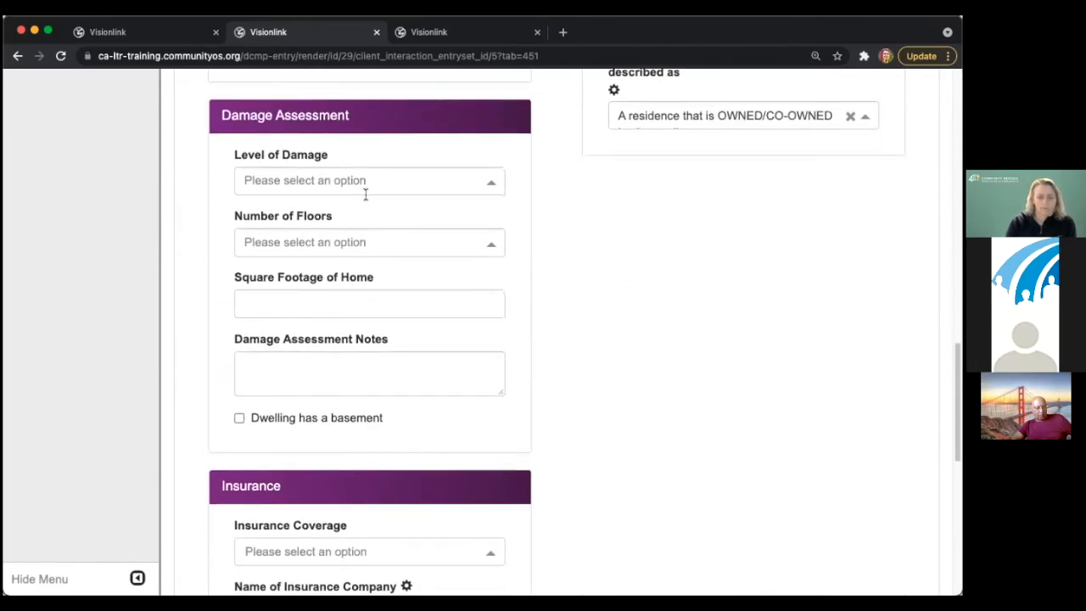
left_click(359, 181)
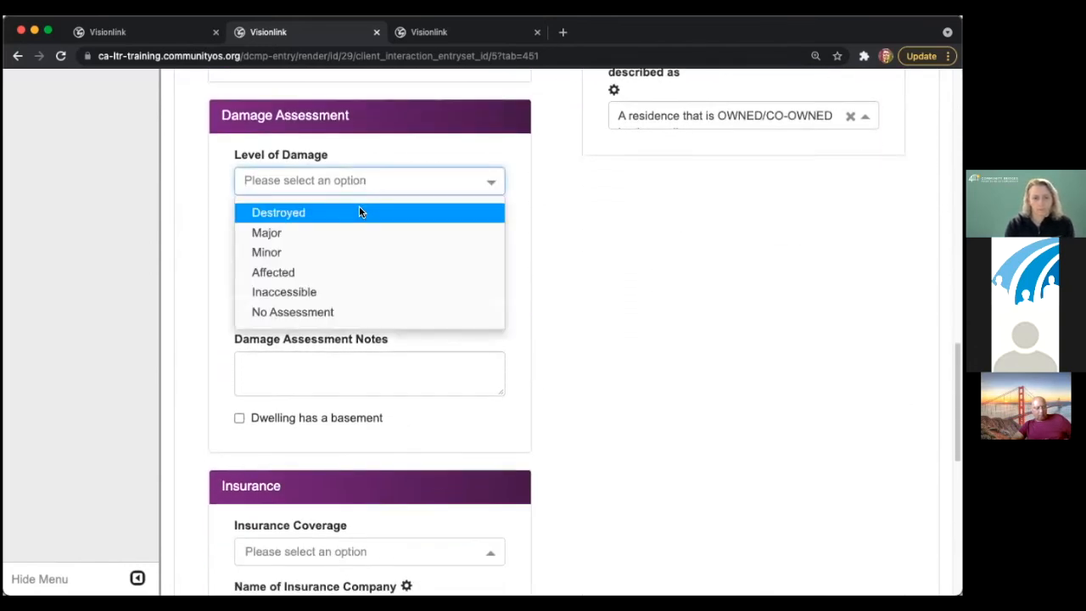
left_click(359, 211)
left_click(332, 179)
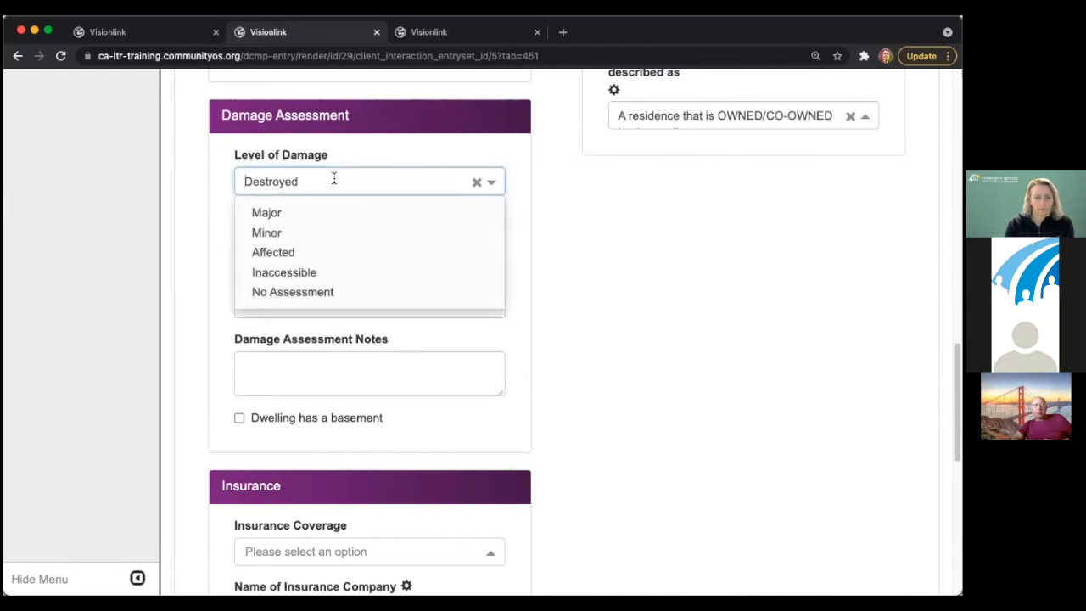
left_click(259, 232)
left_click(254, 244)
left_click(257, 293)
left_click(263, 300)
left_click(330, 418)
scroll(331, 422, "down", 3)
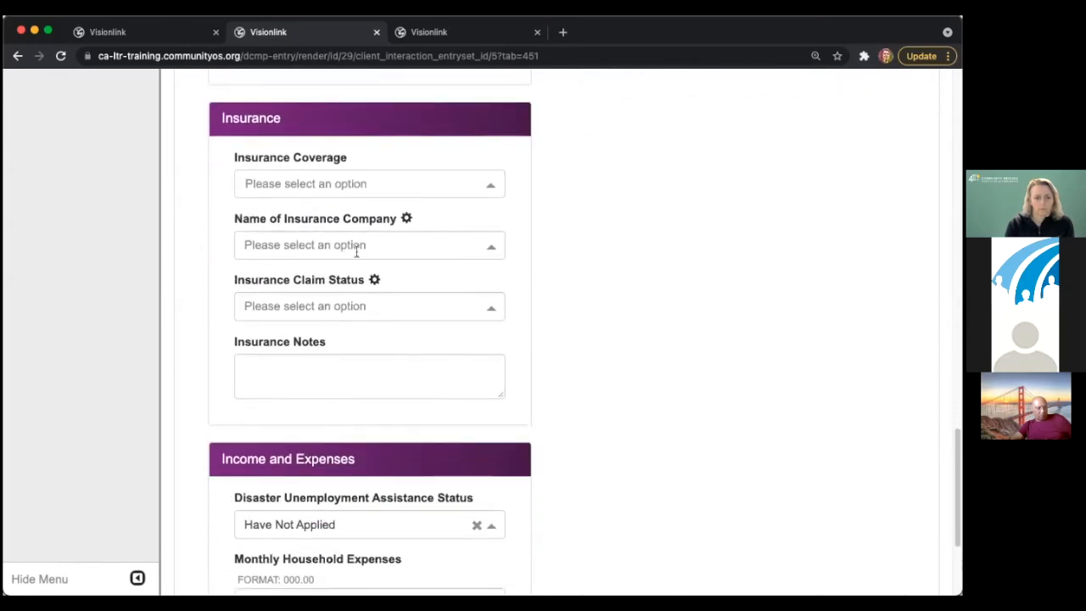
- Pick Content, Structure and Flood insurance, insurer Allstate, and claim status Claim Denied
left_click(320, 191)
left_click(325, 232)
left_click(325, 230)
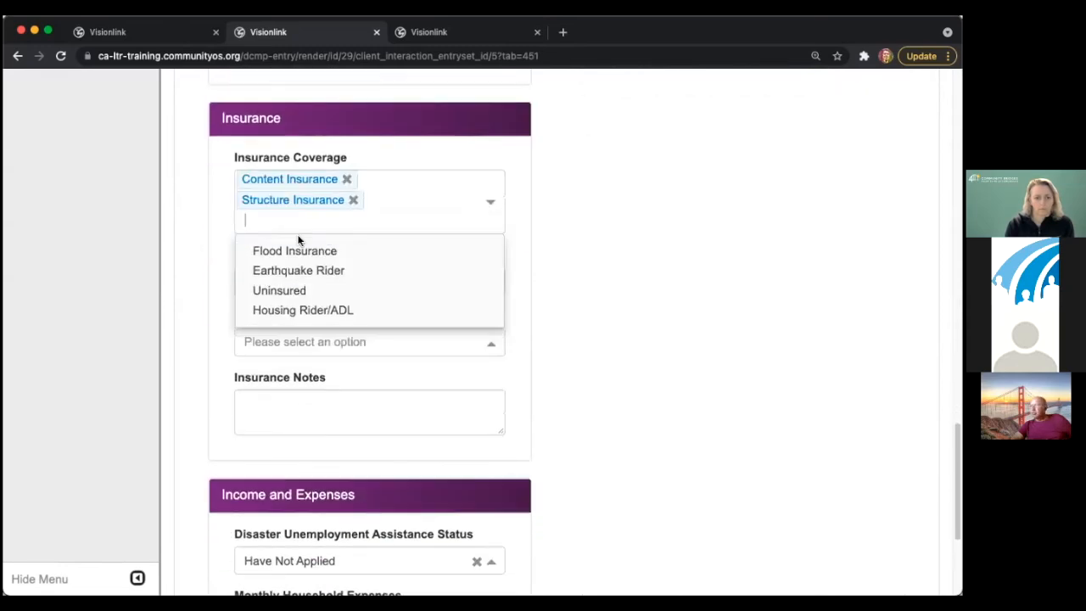
left_click(272, 249)
left_click(203, 242)
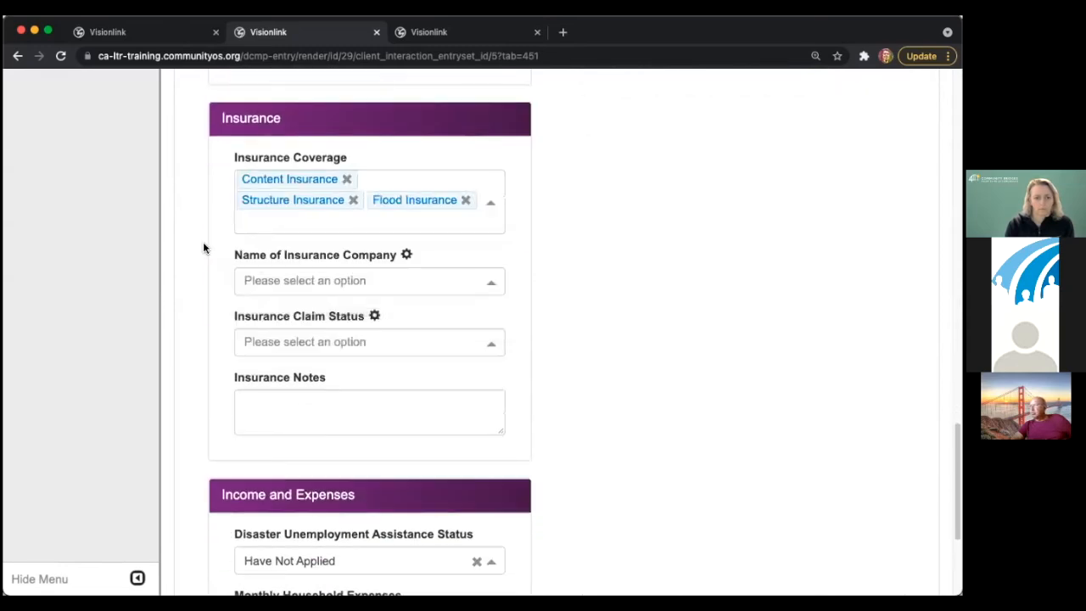
left_click(283, 288)
left_click(286, 310)
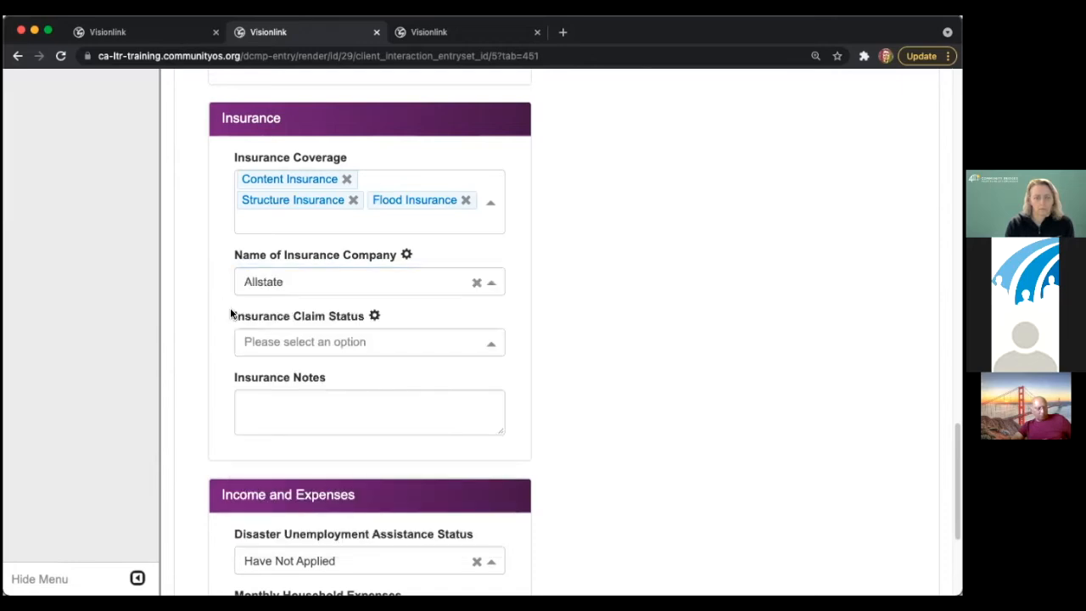
left_click(255, 342)
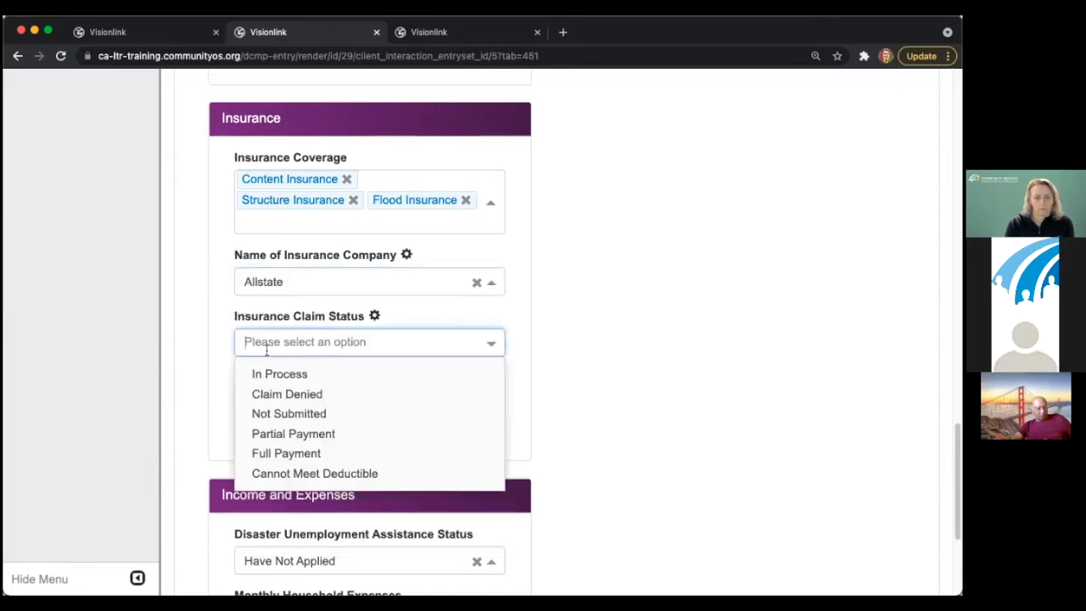
left_click(310, 394)
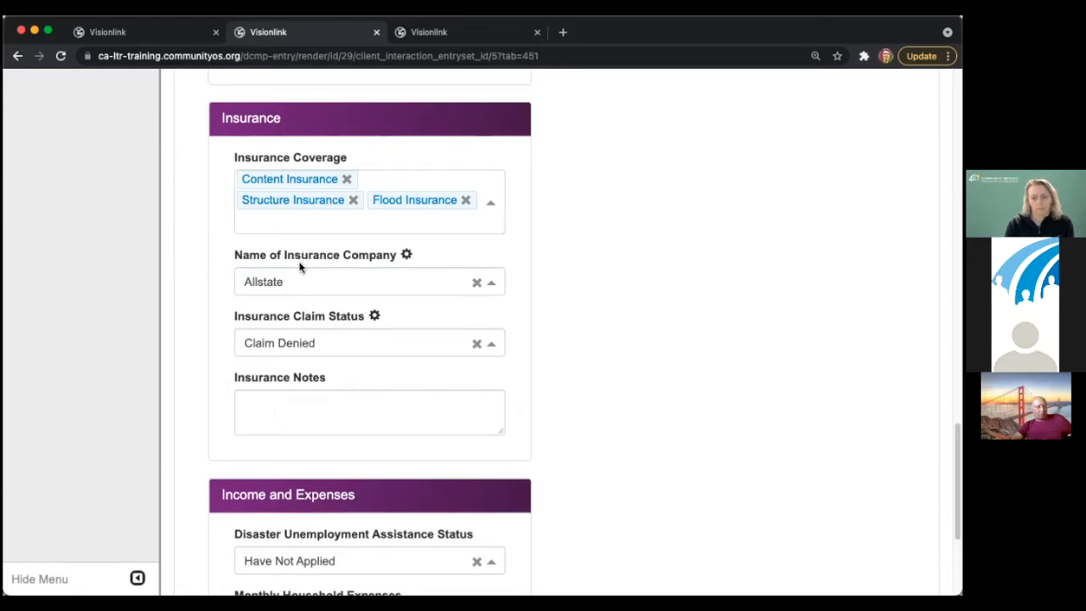
- Reduce coverage to Content Insurance only and change the insurer to The Hartford
left_click(353, 201)
left_click(347, 179)
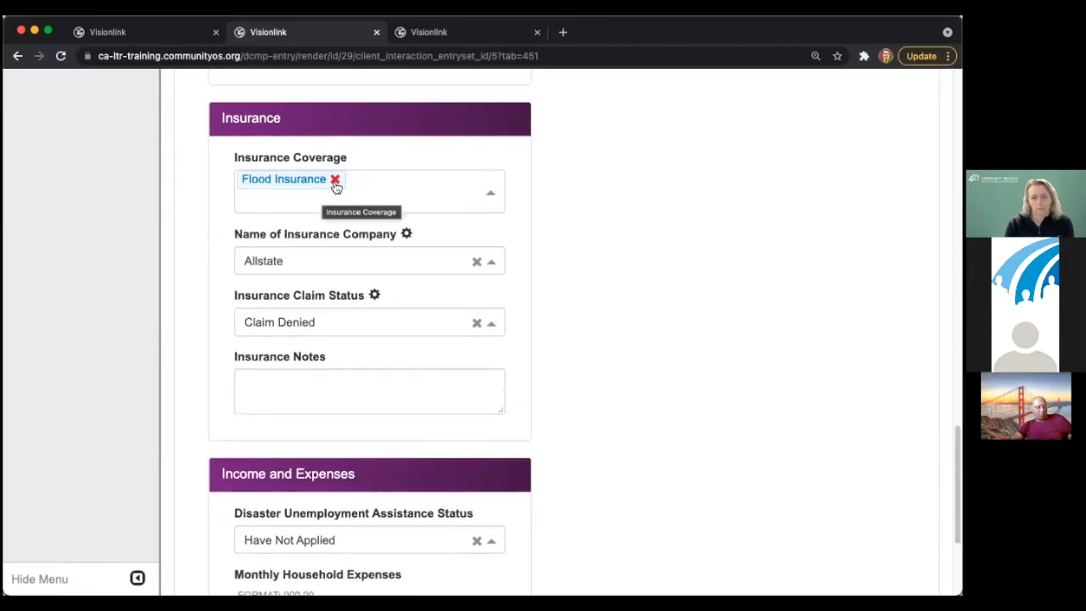
left_click(335, 179)
left_click(316, 234)
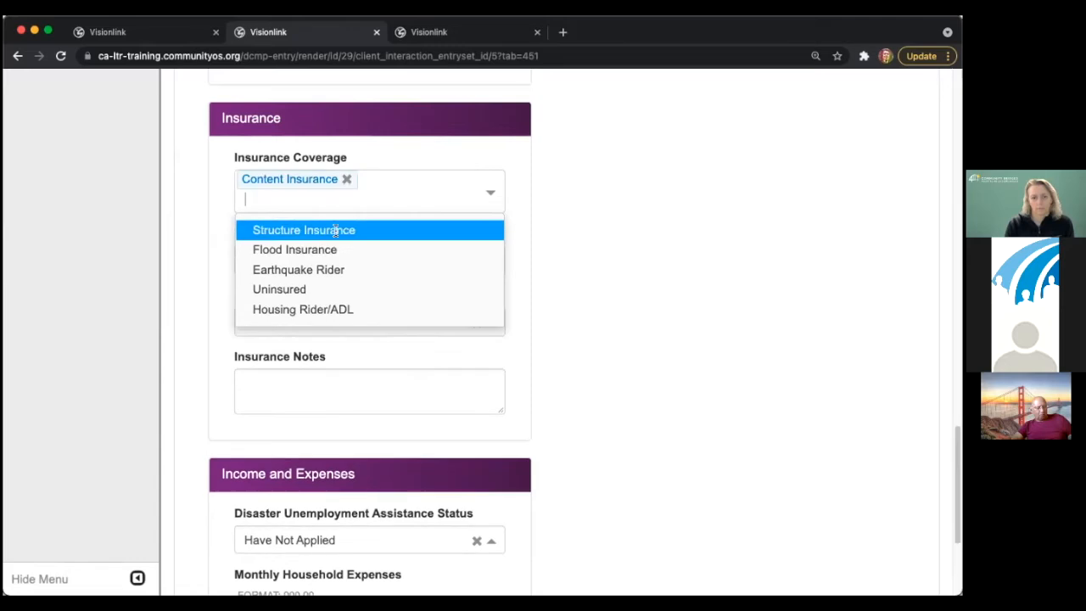
left_click(556, 226)
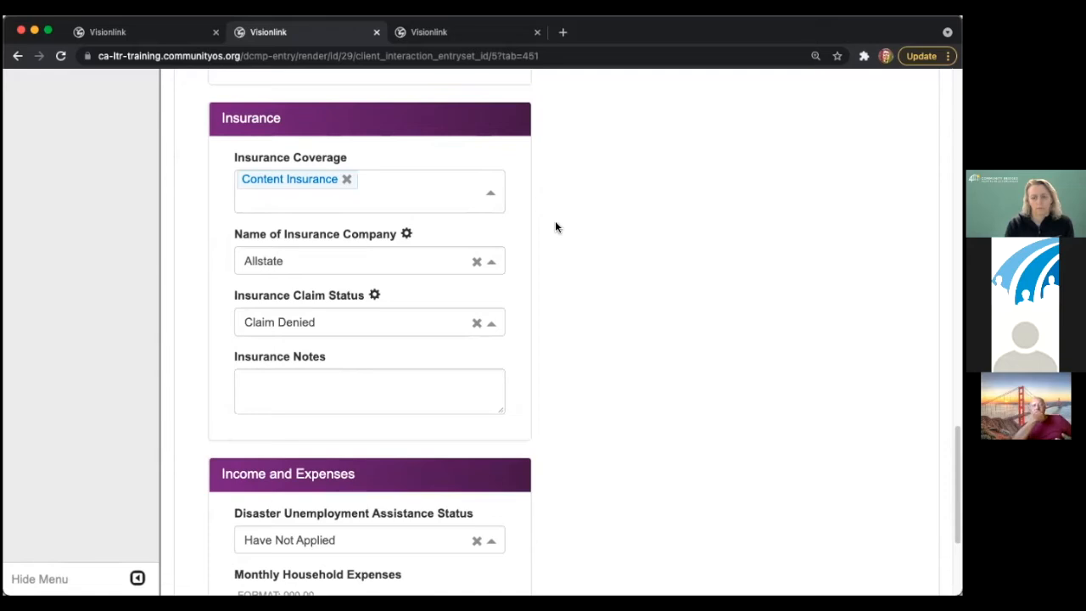
left_click(305, 262)
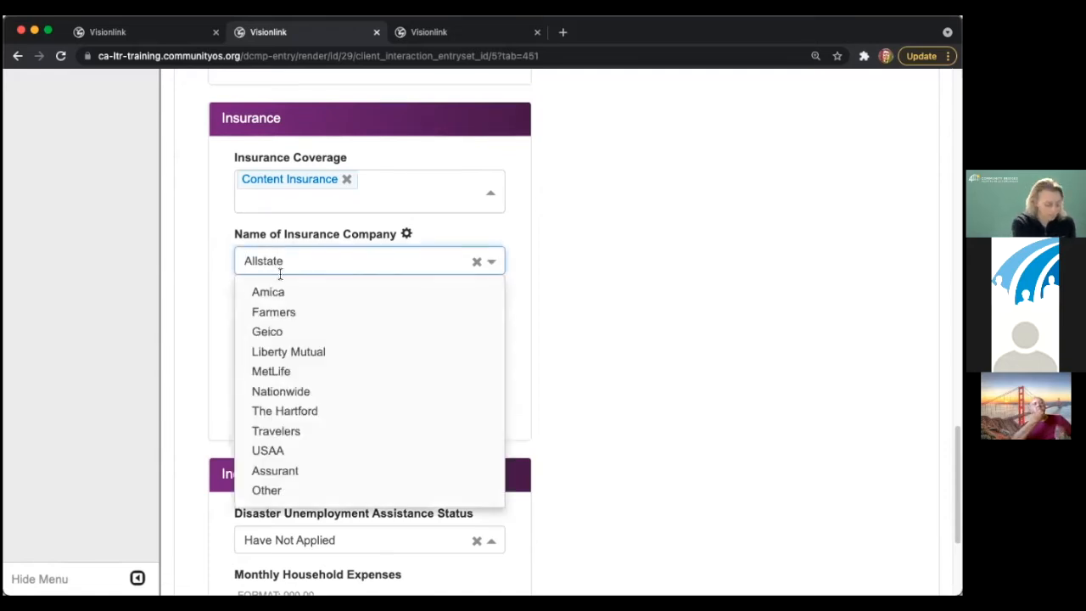
left_click(306, 413)
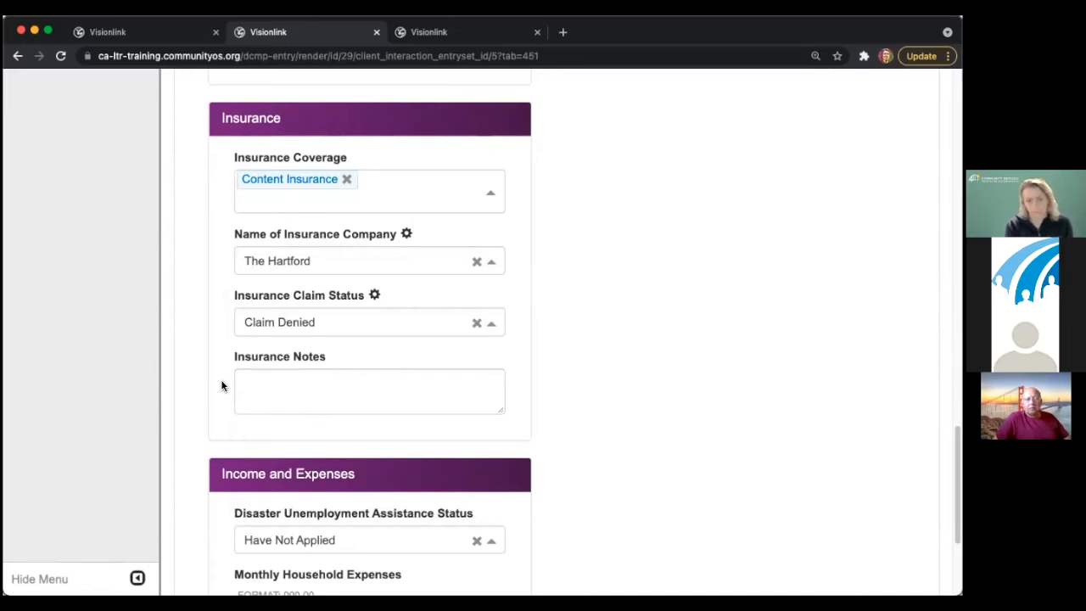
scroll(220, 386, "down", 5)
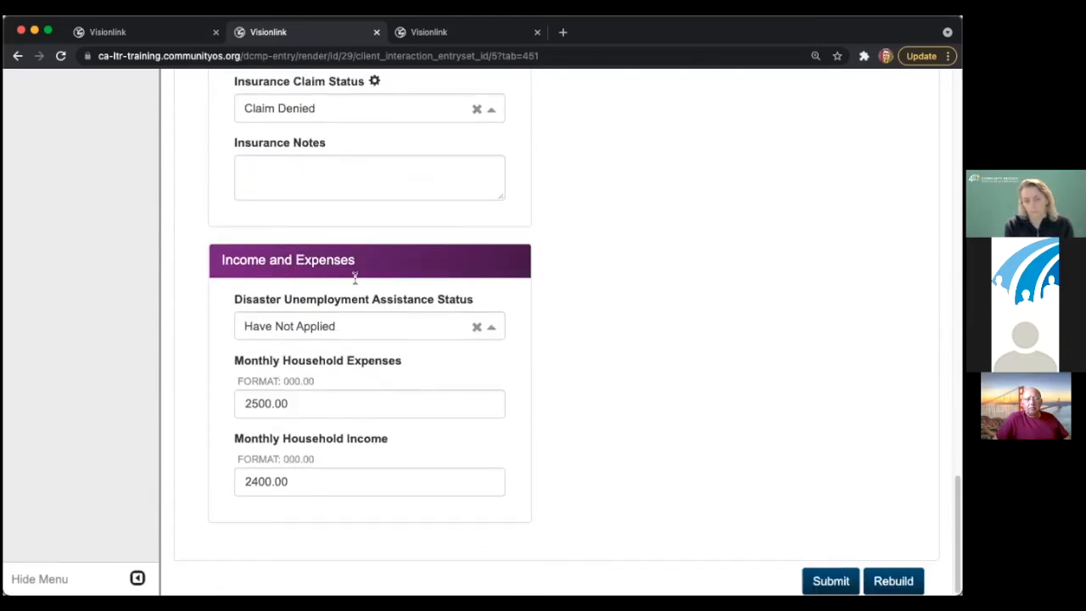
left_click(307, 180)
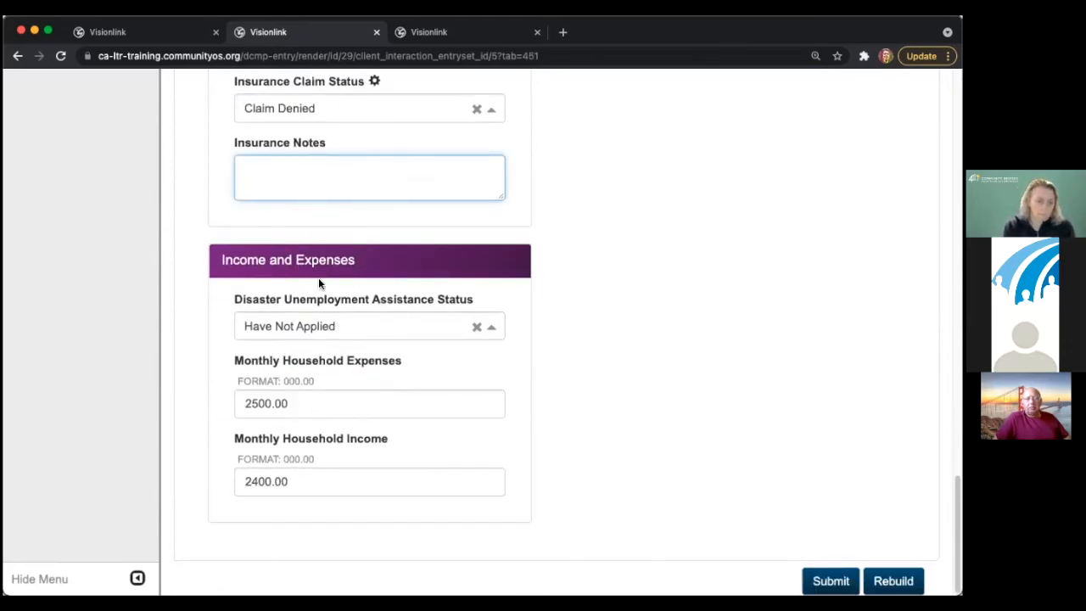
scroll(446, 397, "up", 10)
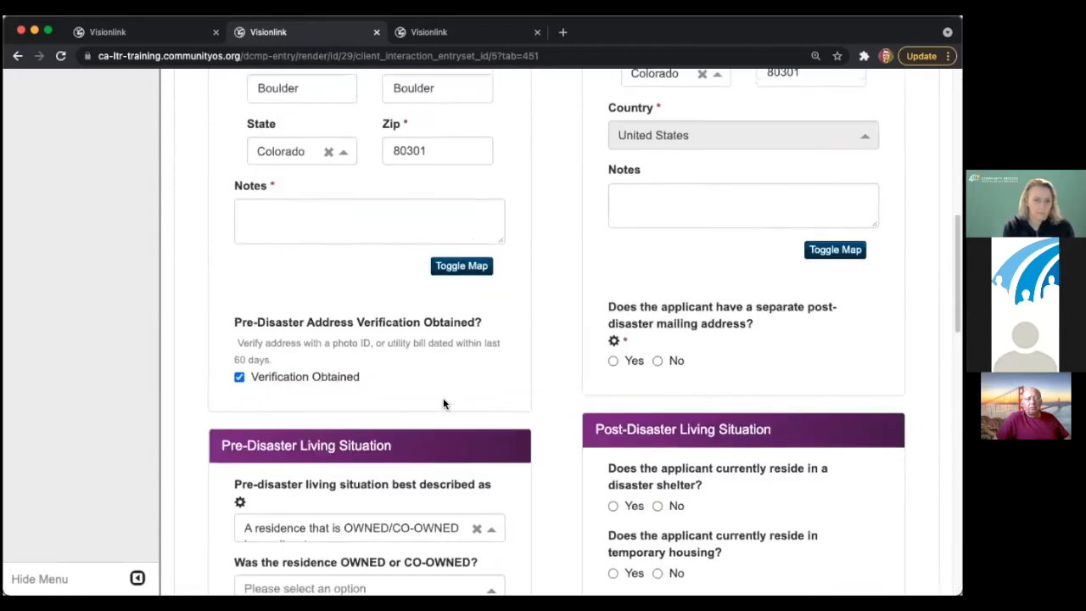
scroll(443, 404, "up", 10)
scroll(531, 405, "down", 5)
scroll(531, 397, "up", 3)
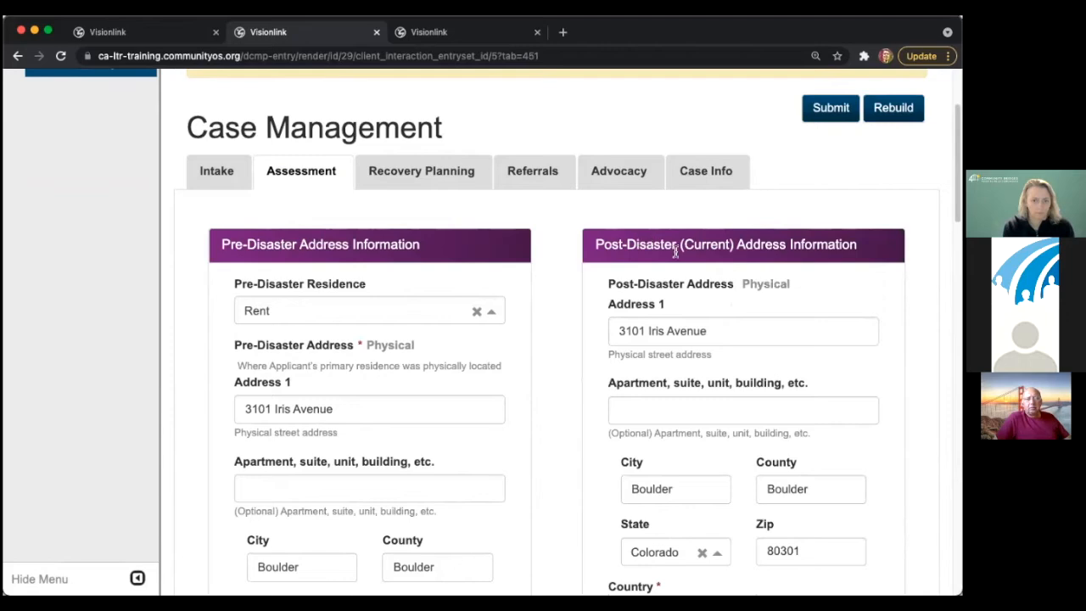
scroll(776, 332, "down", 6)
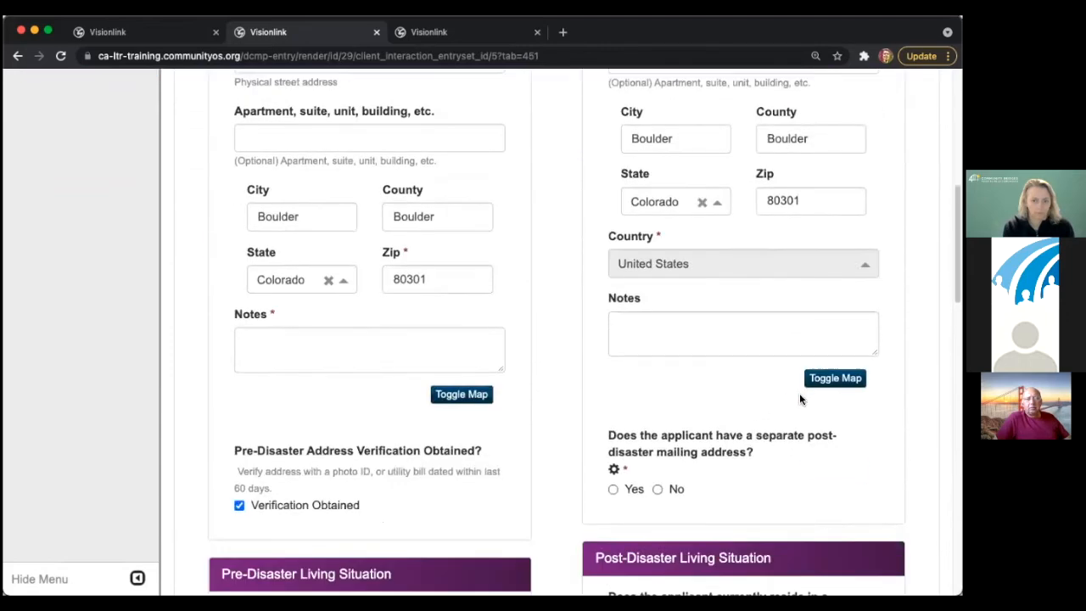
scroll(746, 399, "down", 2)
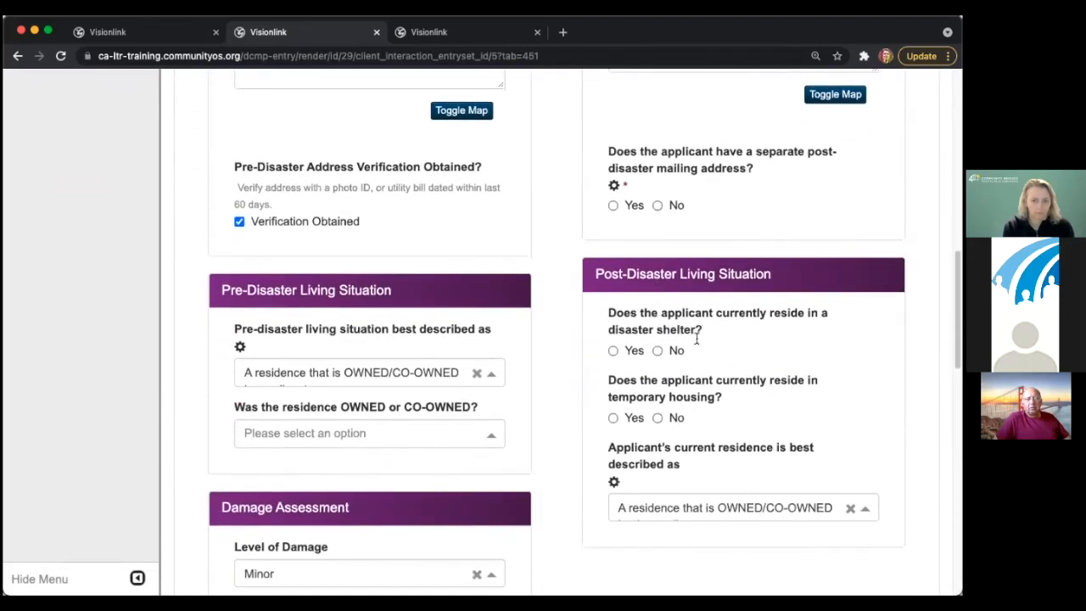
scroll(696, 340, "down", 2)
scroll(701, 376, "down", 1)
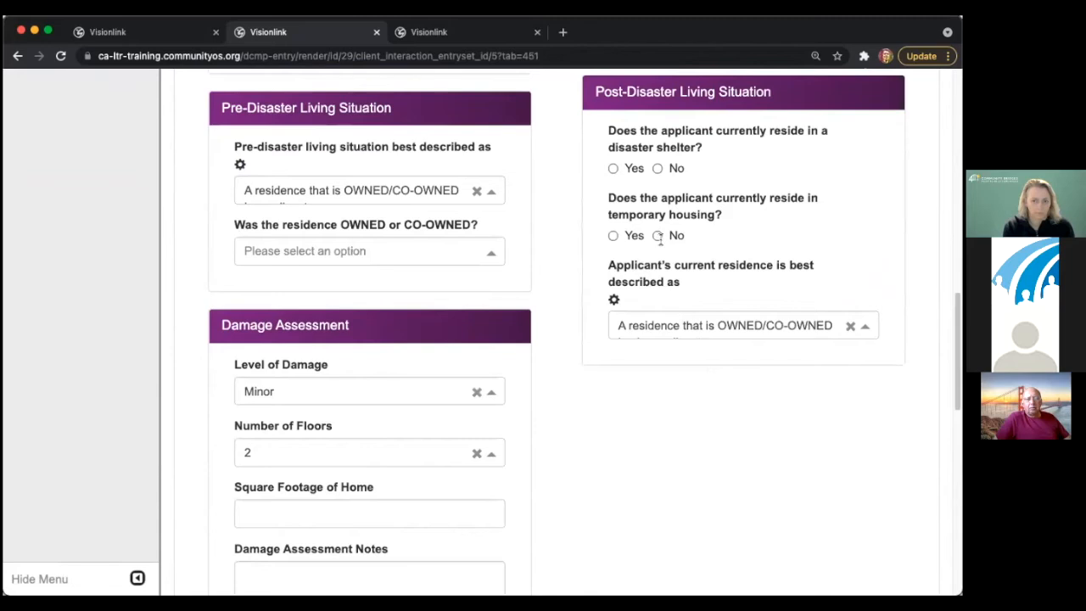
scroll(686, 374, "down", 9)
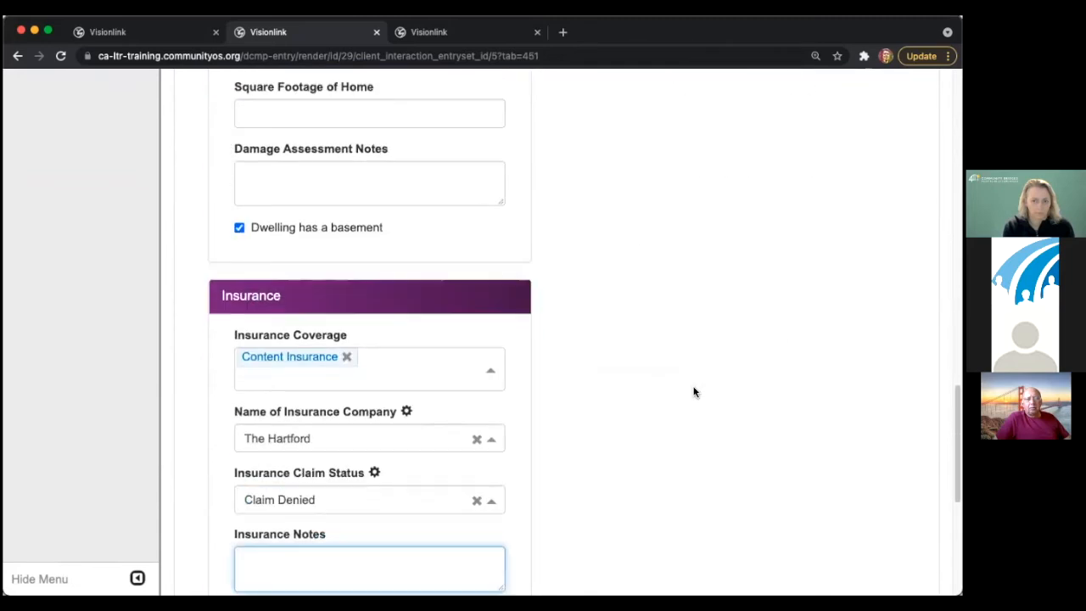
scroll(687, 383, "up", 20)
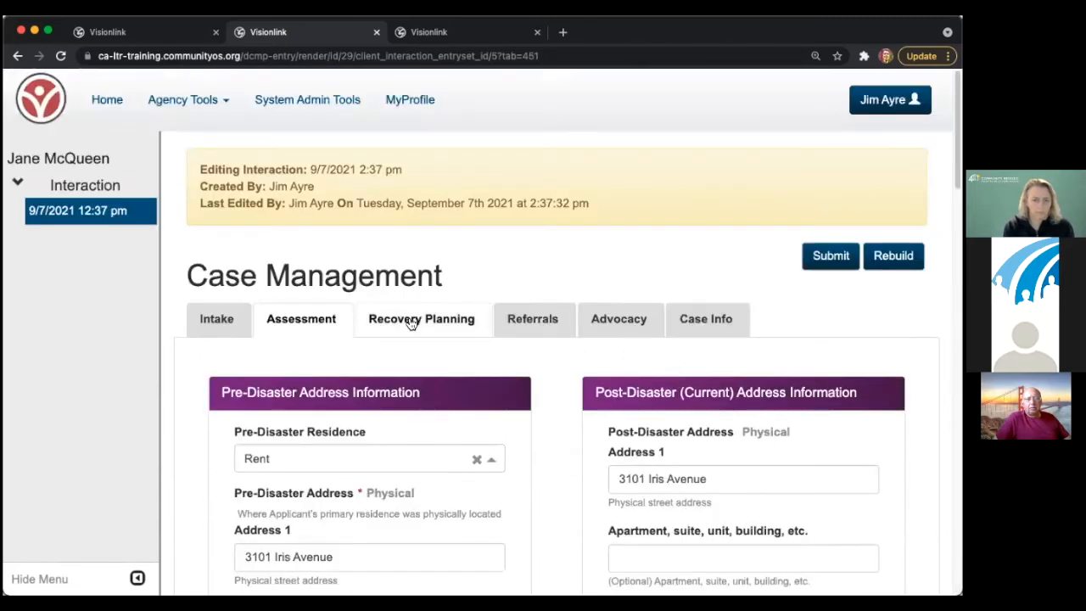
- Go to Recovery Planning and set Date Recovery Plan Created to 09/21/2021
left_click(410, 321)
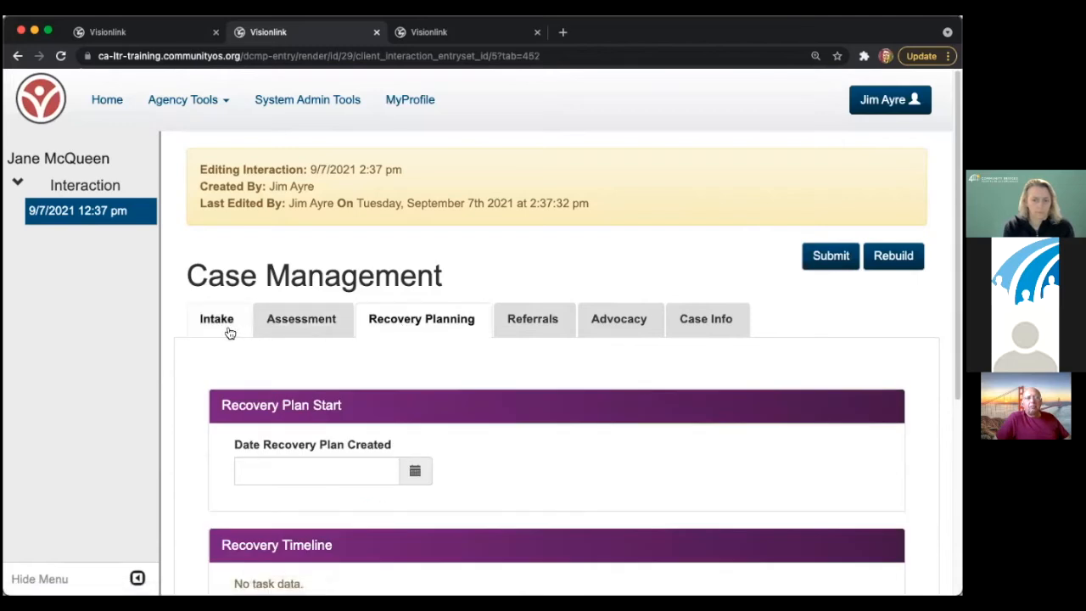
scroll(363, 354, "down", 2)
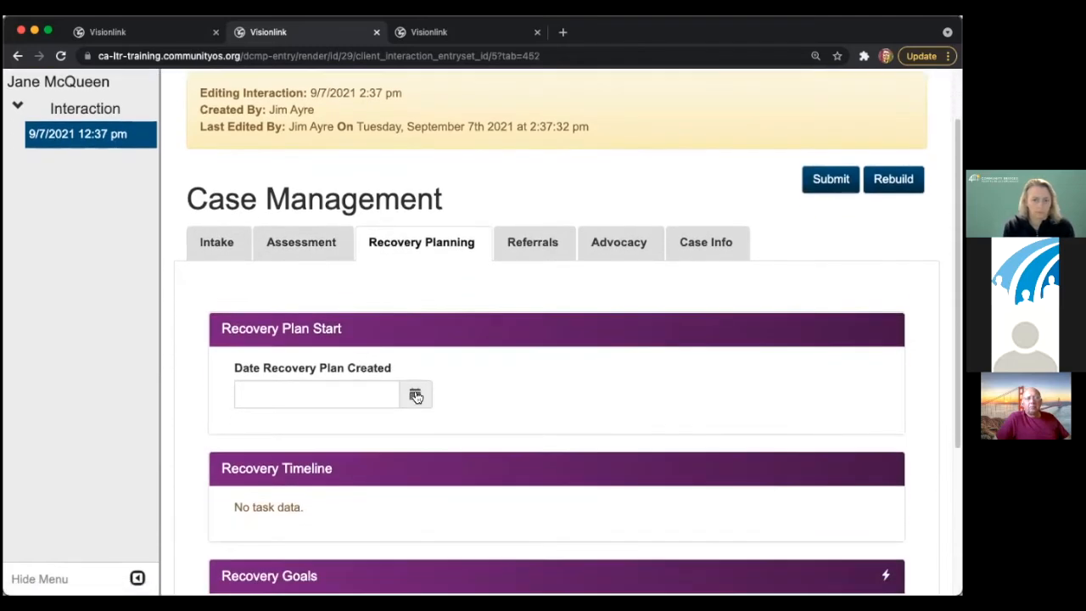
scroll(419, 389, "down", 2)
scroll(427, 381, "down", 1)
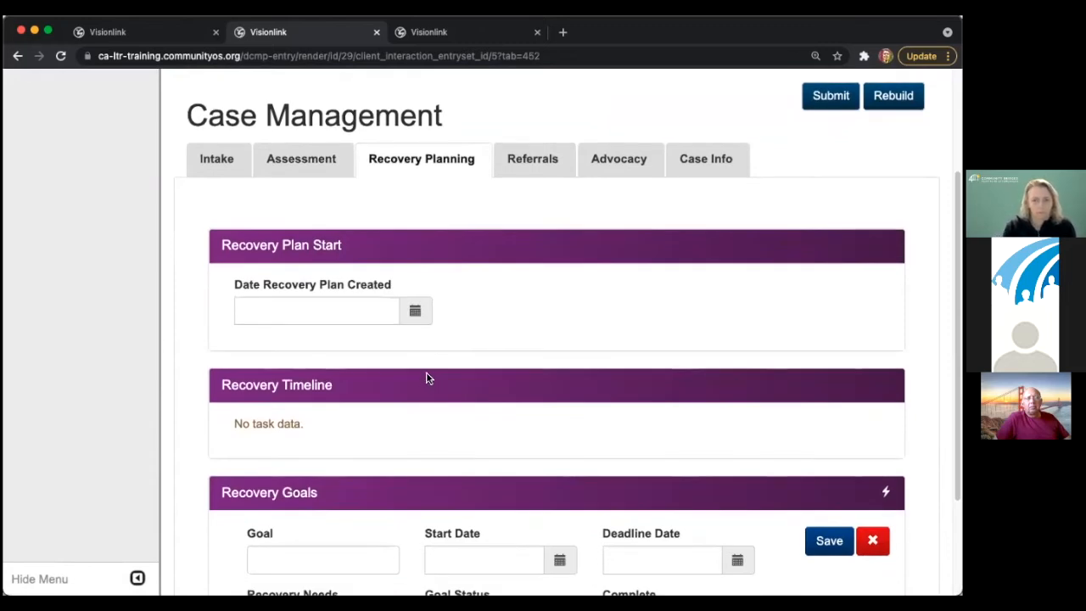
left_click(416, 310)
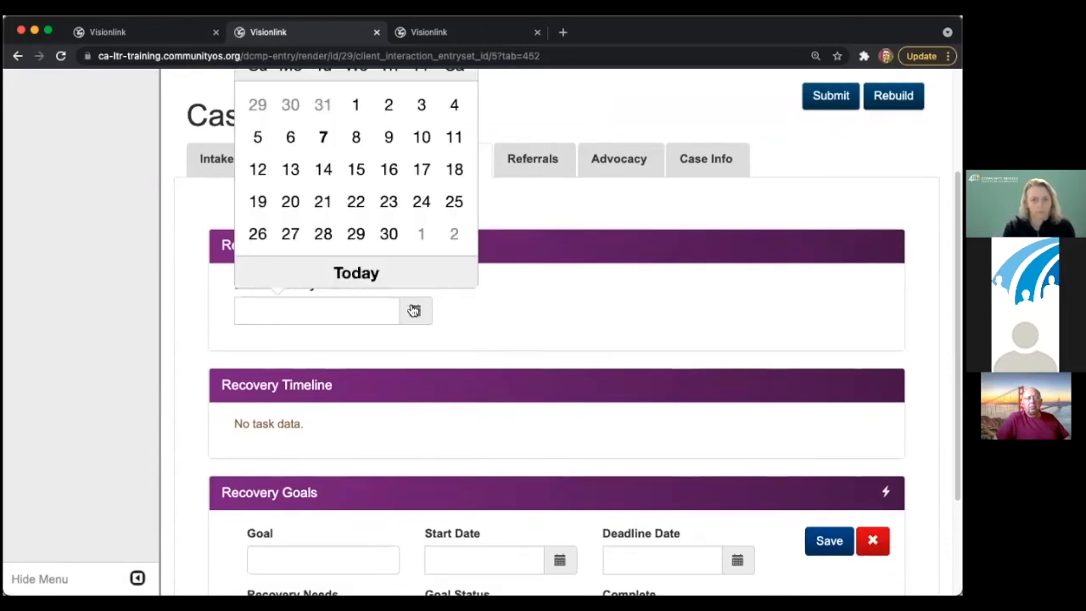
left_click(322, 201)
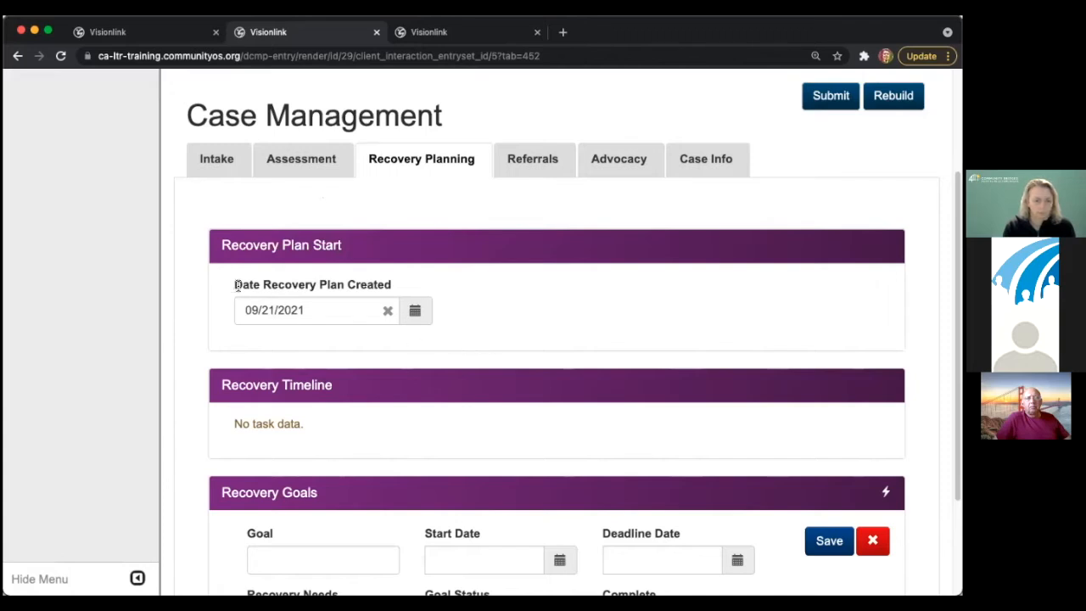
triple_click(396, 283)
left_click(390, 285)
scroll(571, 238, "down", 3)
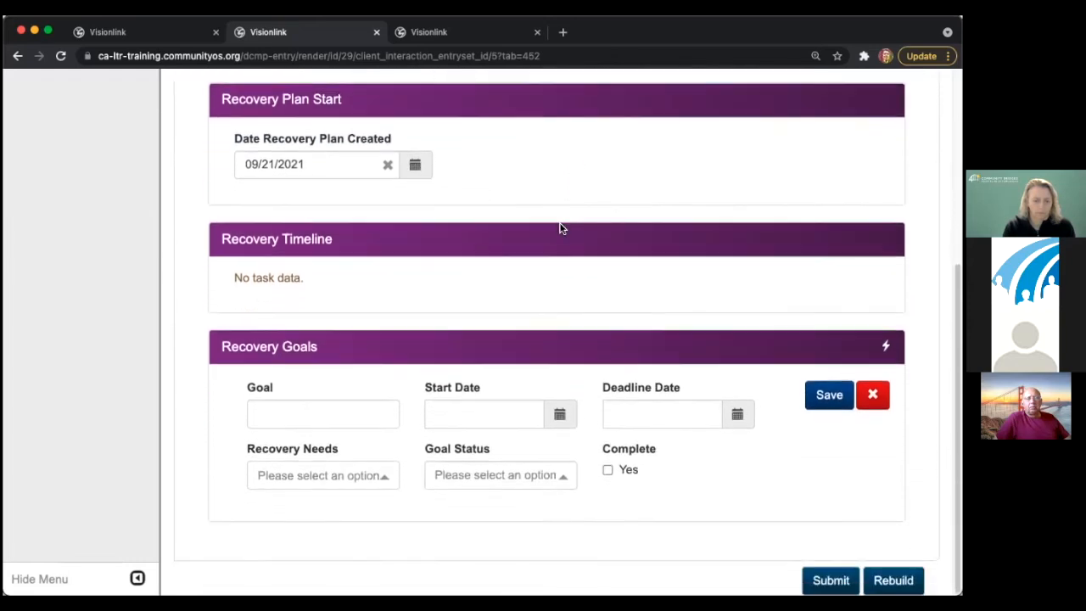
- Enter a new goal named 'Clothing' with Clothing as its recovery need
left_click(347, 408)
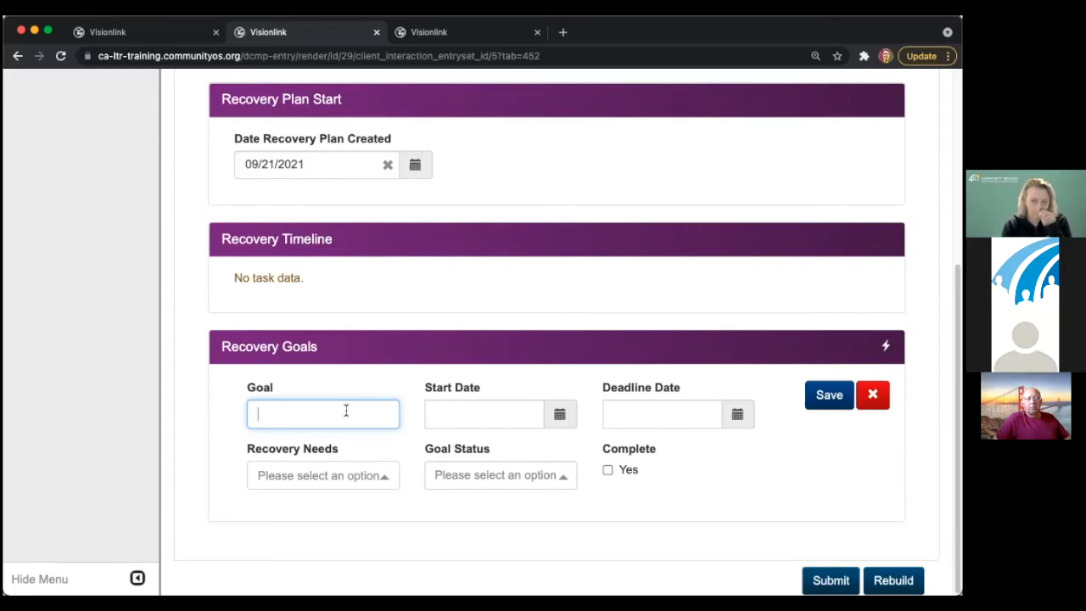
type("CLothing")
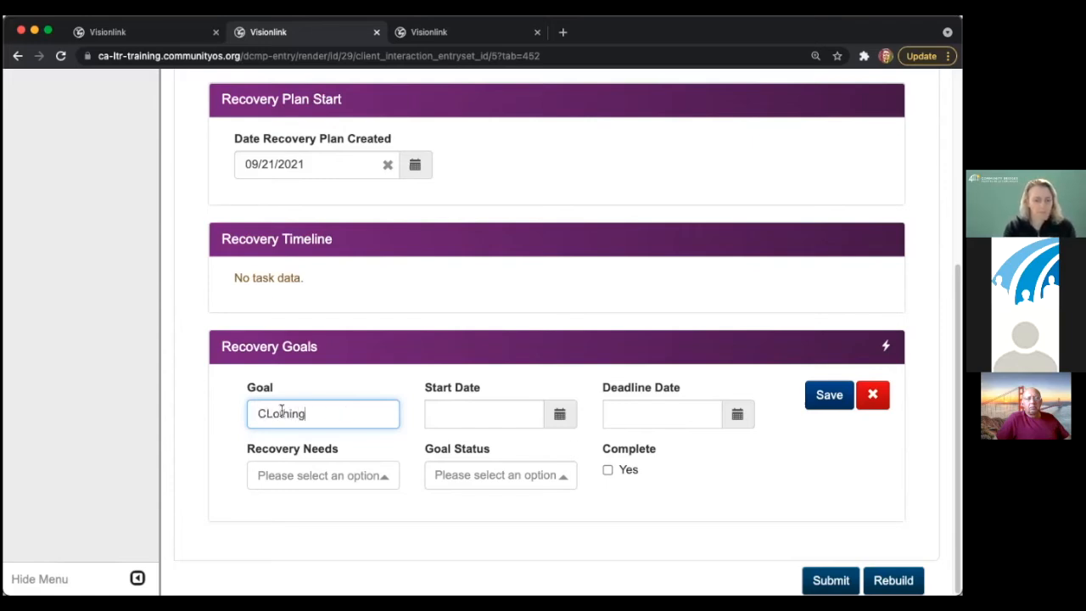
left_click_drag(281, 411, 264, 410)
type("lo")
left_click(340, 473)
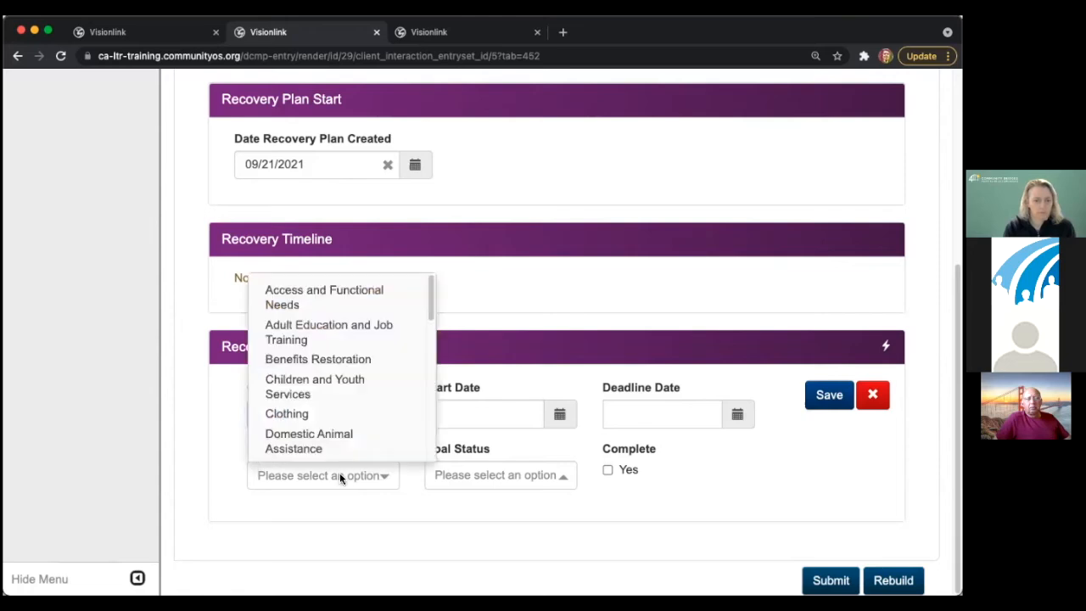
type("cl")
left_click(287, 410)
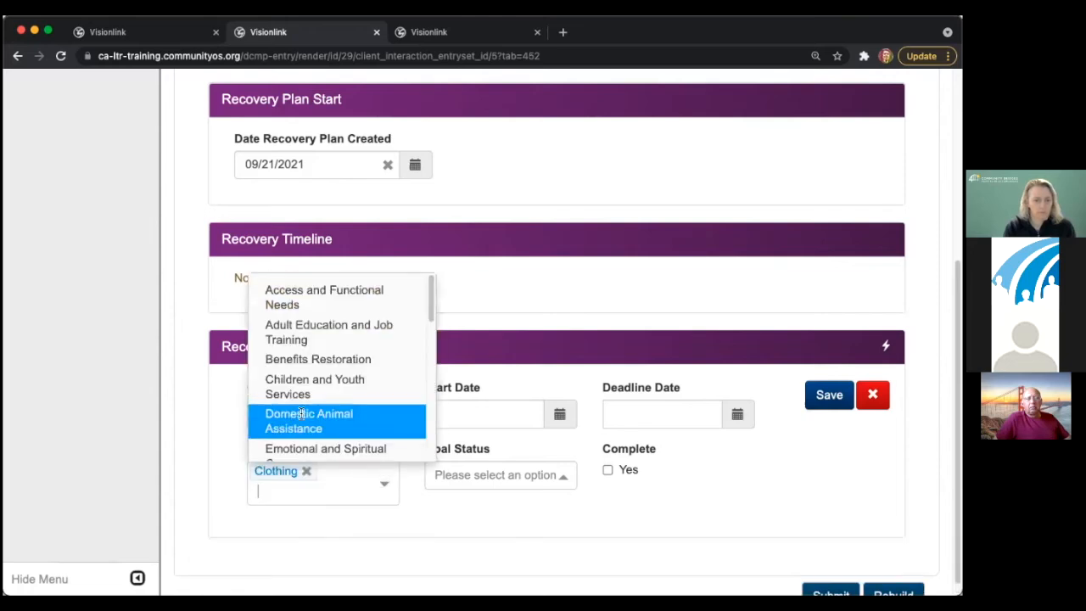
left_click(216, 417)
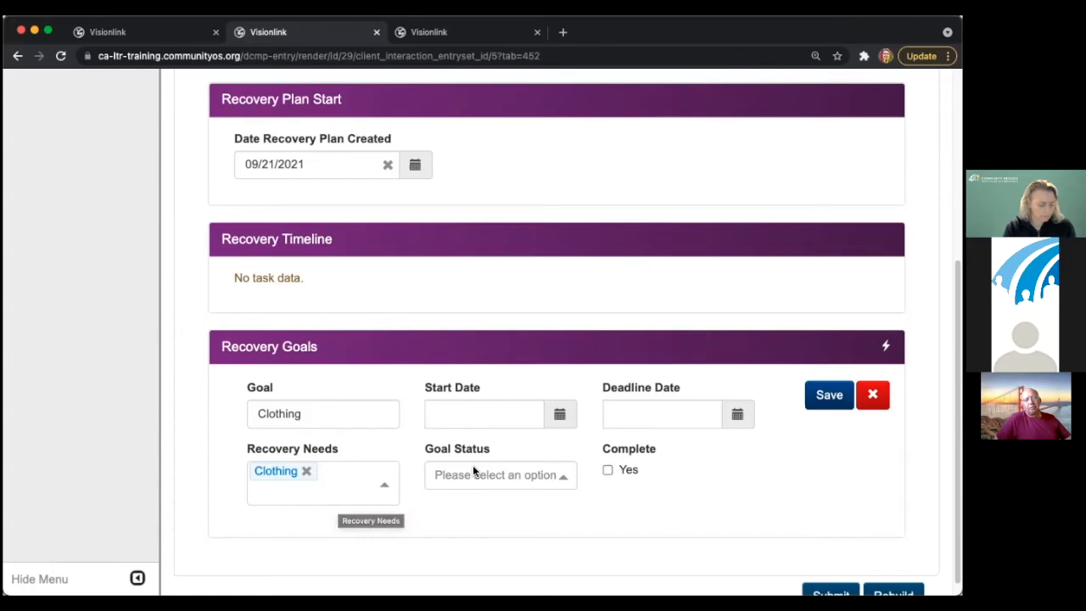
- Give it start 09/29/2021, deadline 09/19/2021, status Goal Partially Met, and save
left_click(469, 414)
left_click(546, 337)
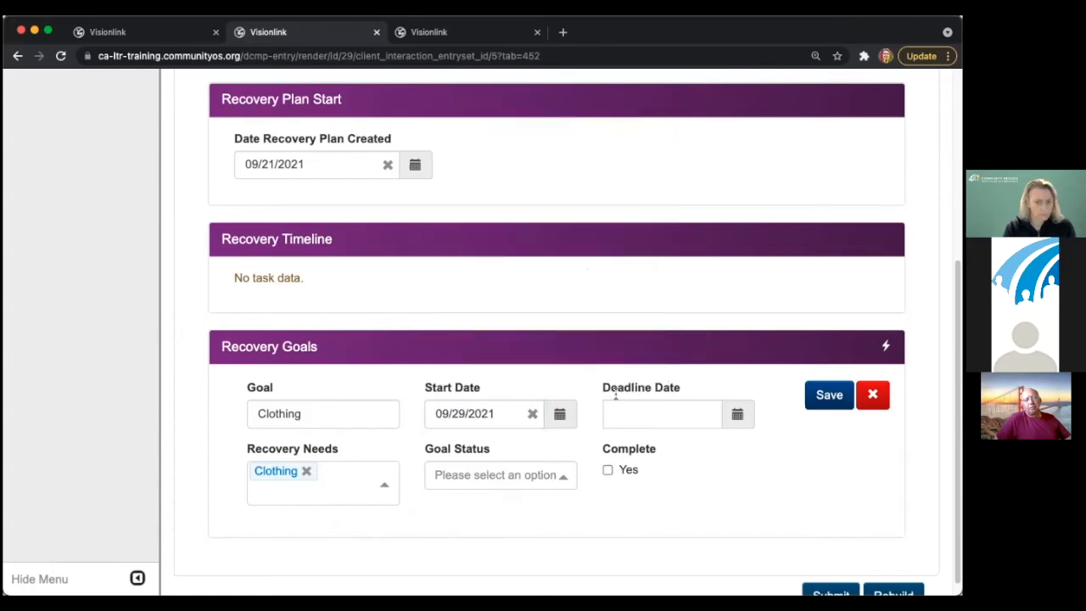
left_click(623, 408)
left_click(626, 303)
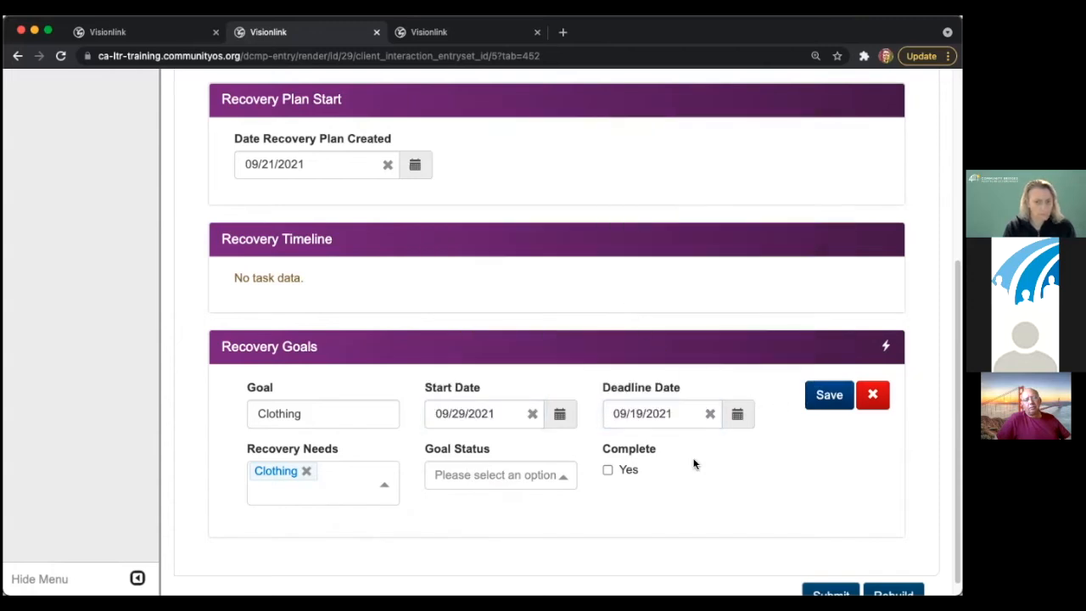
left_click(504, 475)
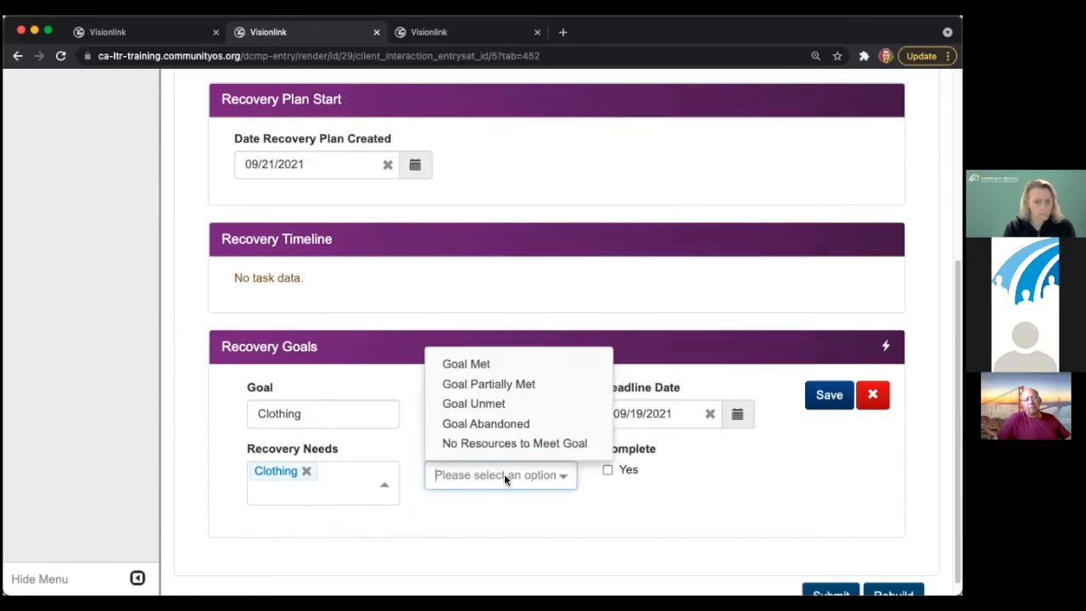
left_click(496, 384)
left_click(829, 395)
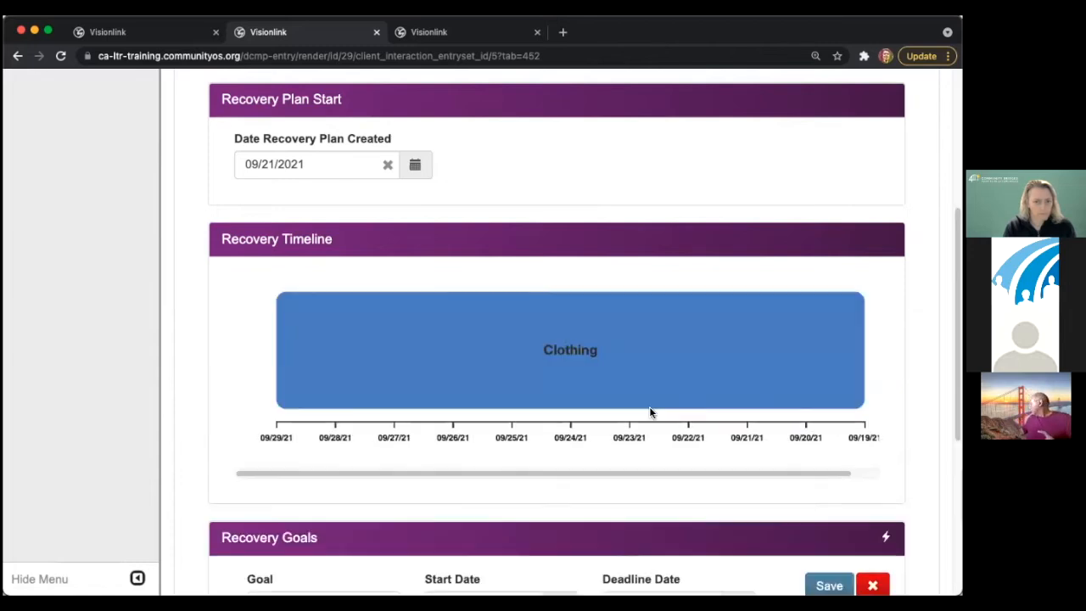
scroll(525, 387, "down", 4)
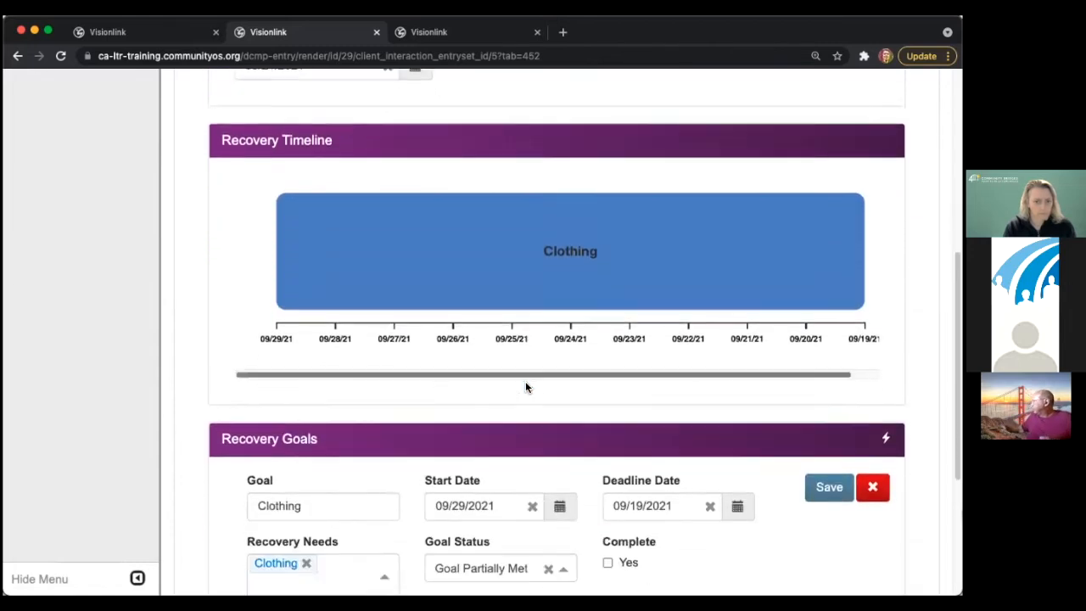
- Name the new recovery goal Job Training with need Adult Education and Job Training
left_click(364, 542)
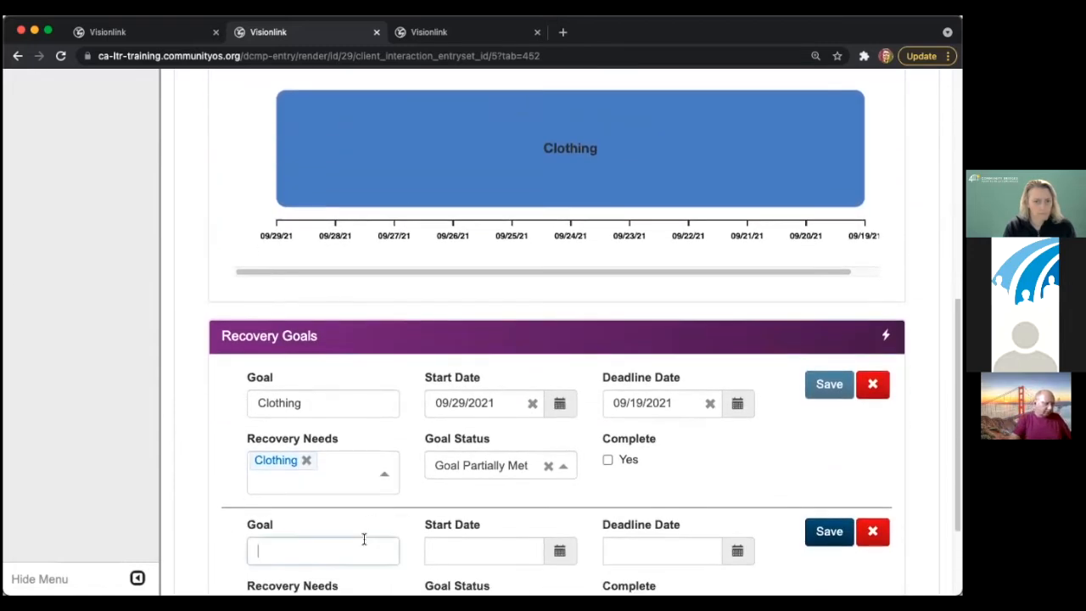
type("Job Training")
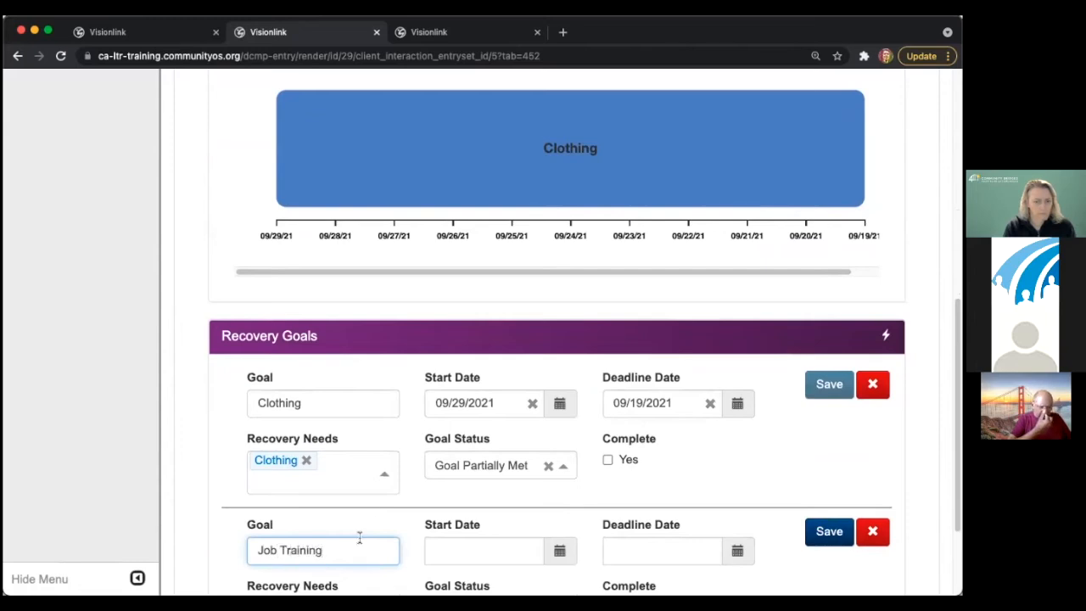
scroll(359, 537, "down", 2)
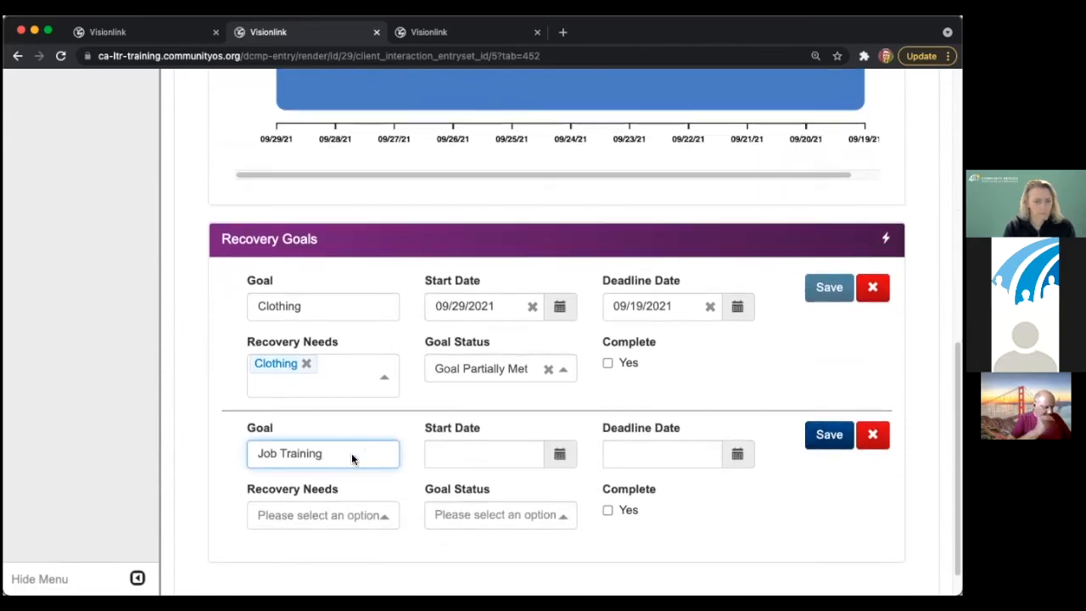
left_click(314, 514)
scroll(318, 488, "down", 1)
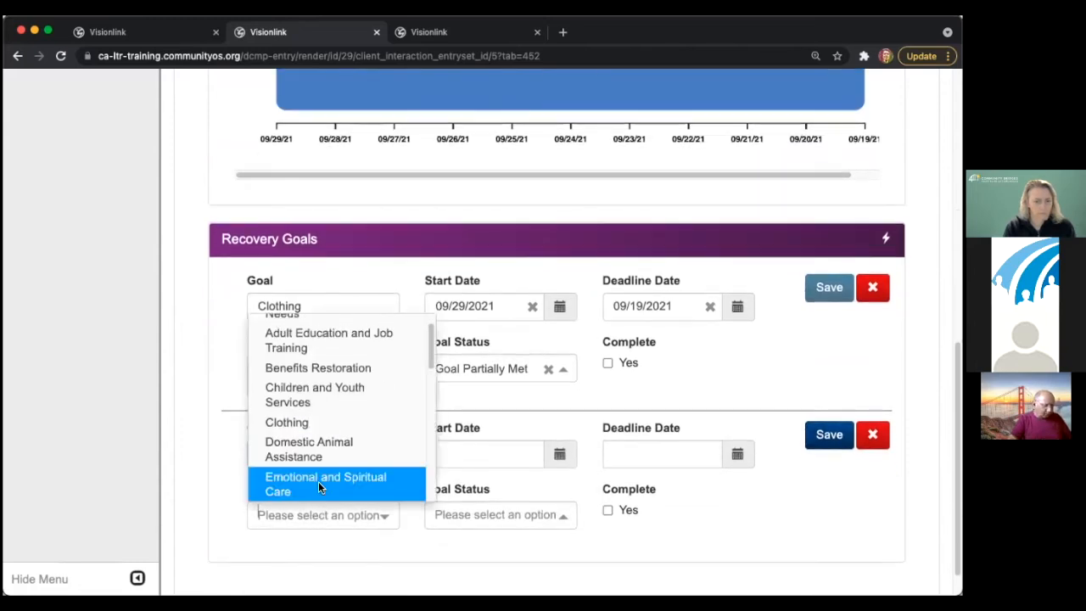
type("e")
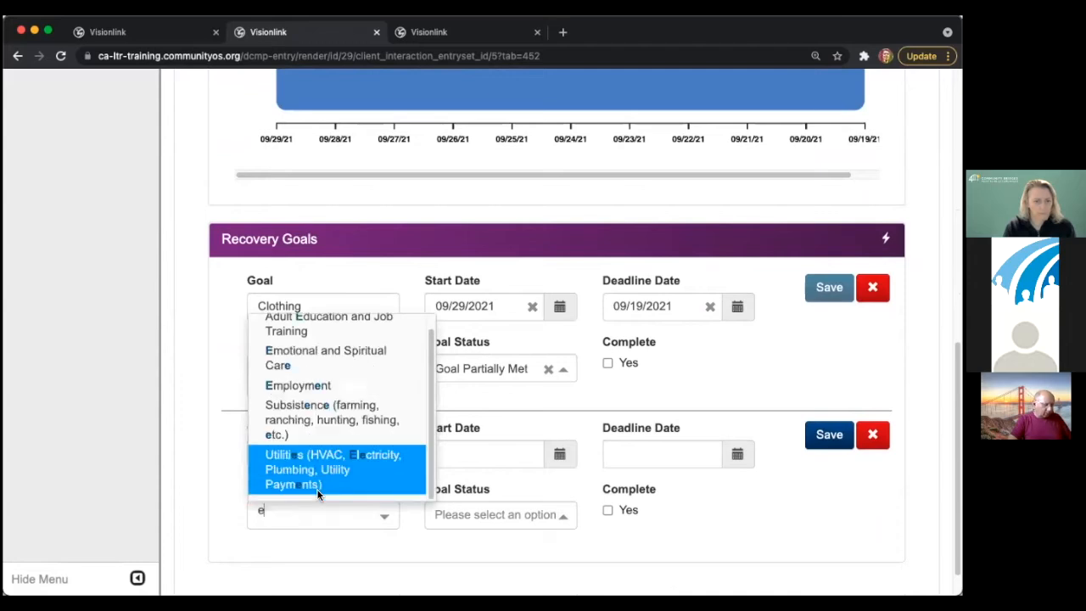
key("BackSpace")
type("jo")
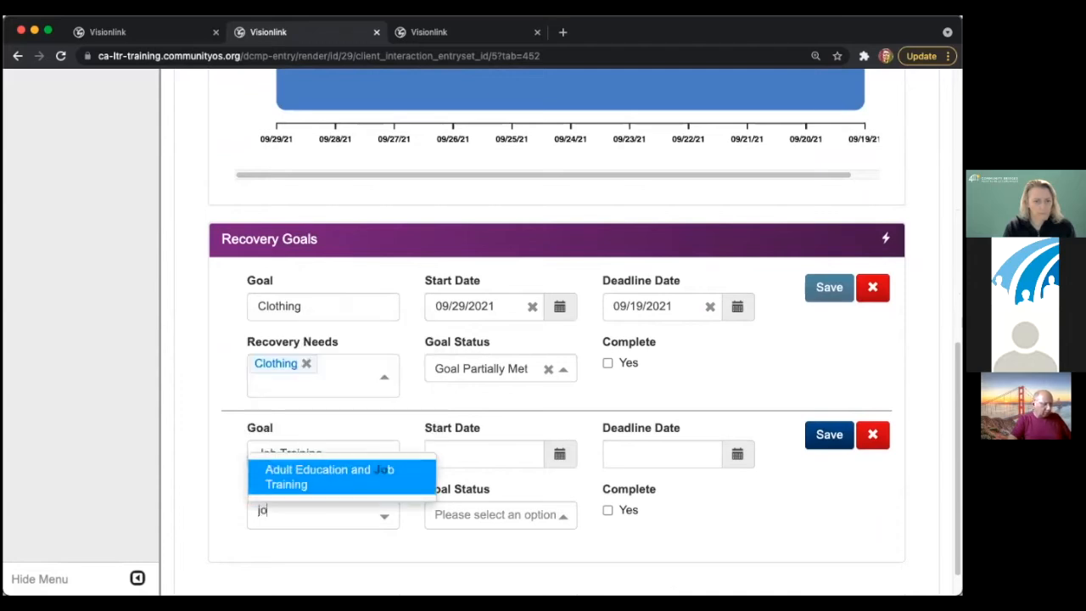
left_click(280, 480)
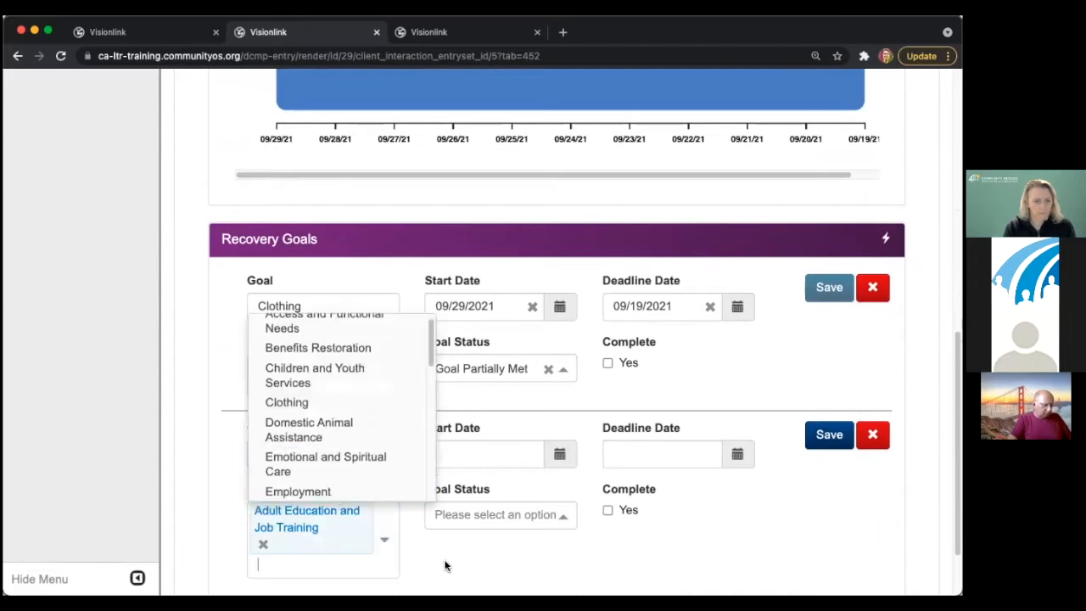
- Date the Job Training goal 09/28/2021 to 10/02/2021, mark it Goal Unmet, and save
left_click(499, 453)
left_click(502, 370)
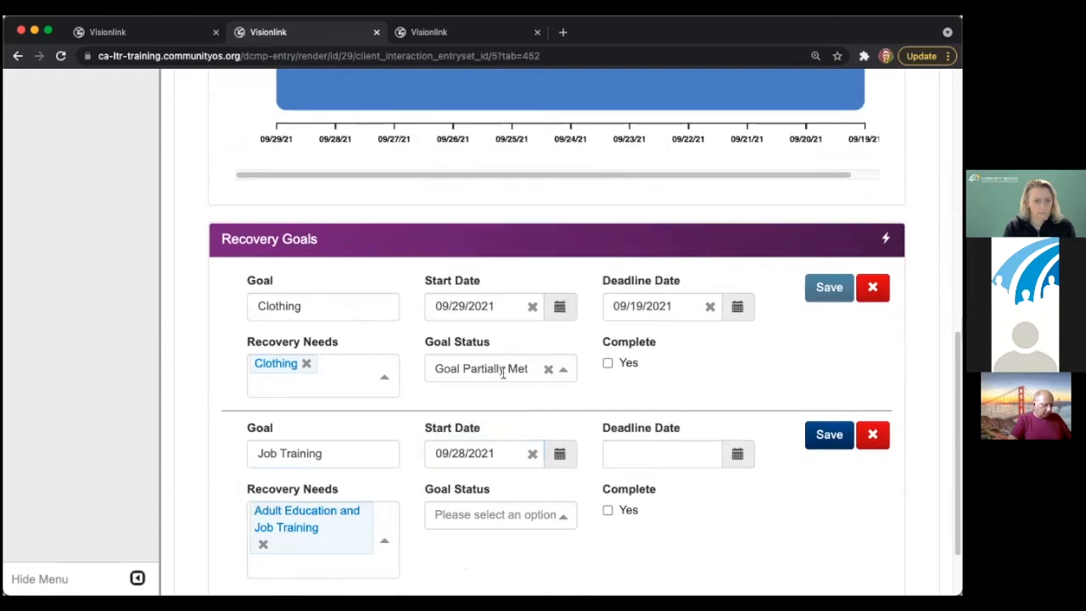
left_click(636, 462)
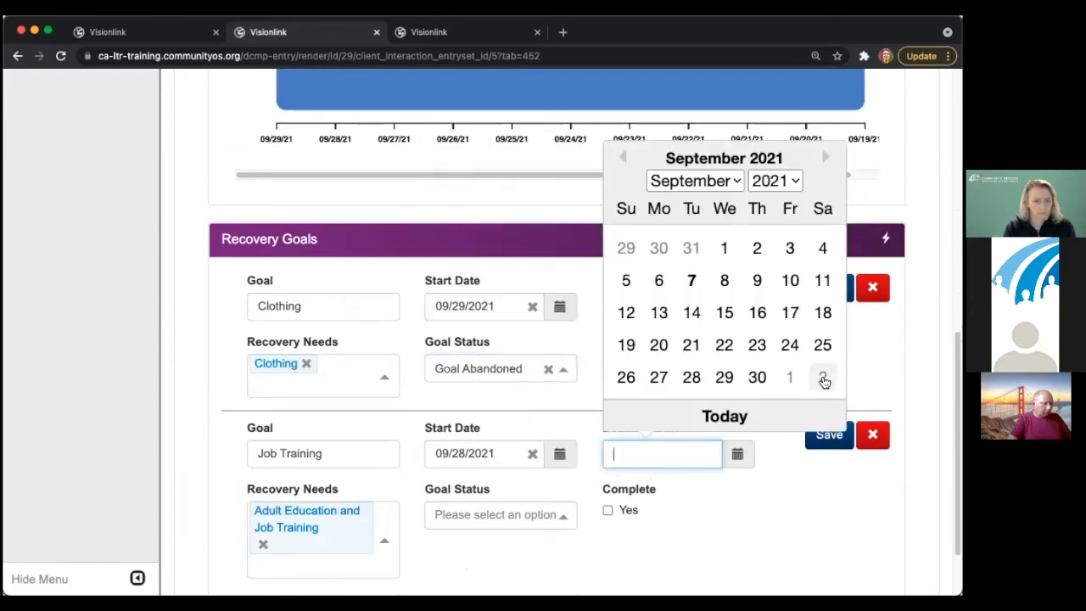
left_click(822, 377)
left_click(540, 515)
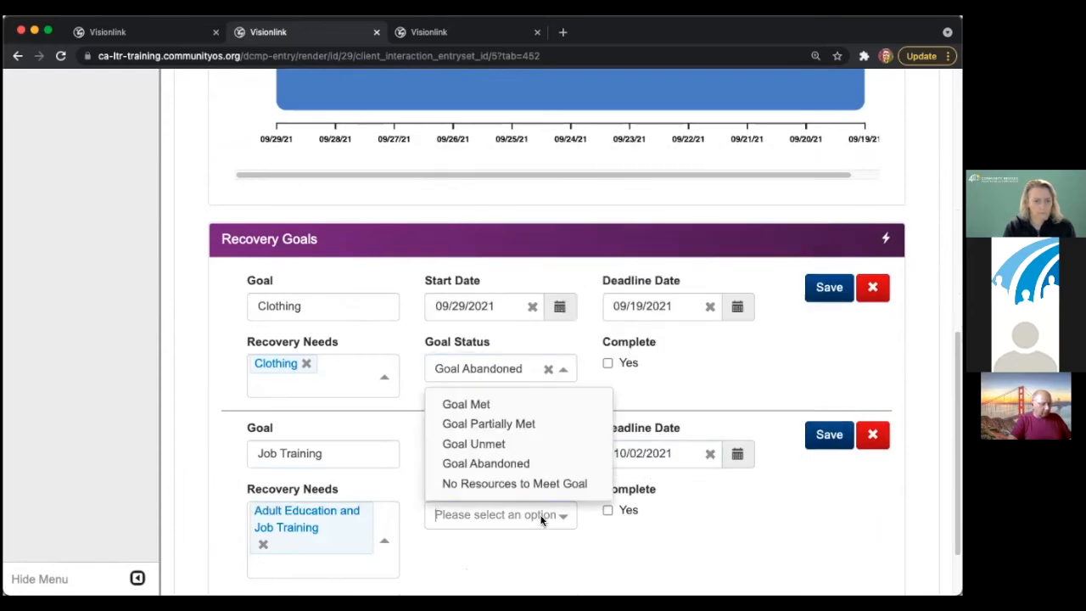
left_click(516, 444)
left_click(826, 436)
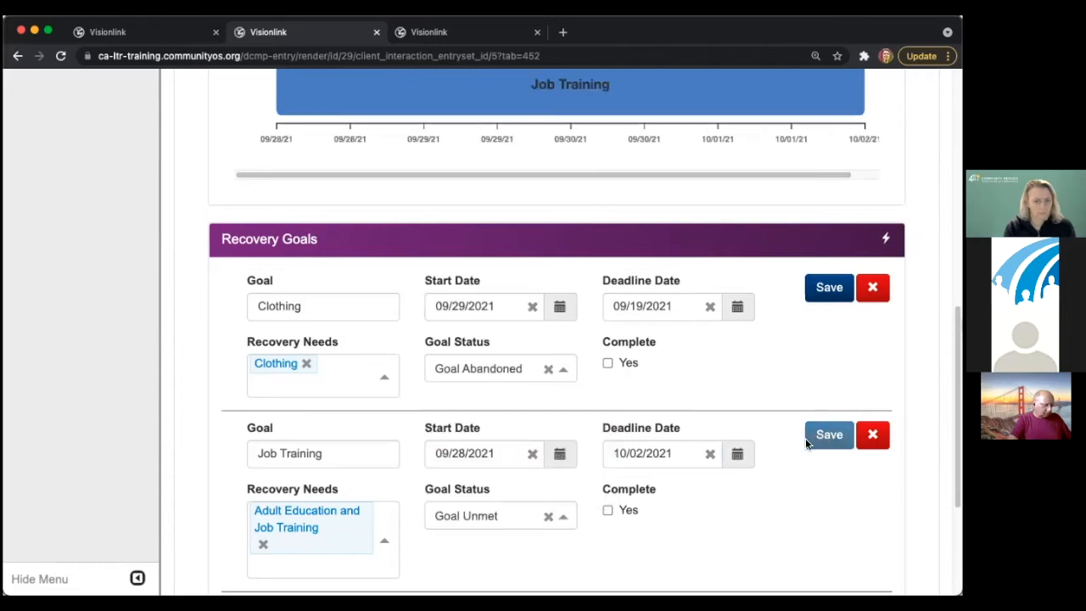
- Mark the Clothing goal as complete
scroll(748, 532, "up", 4)
scroll(754, 532, "down", 6)
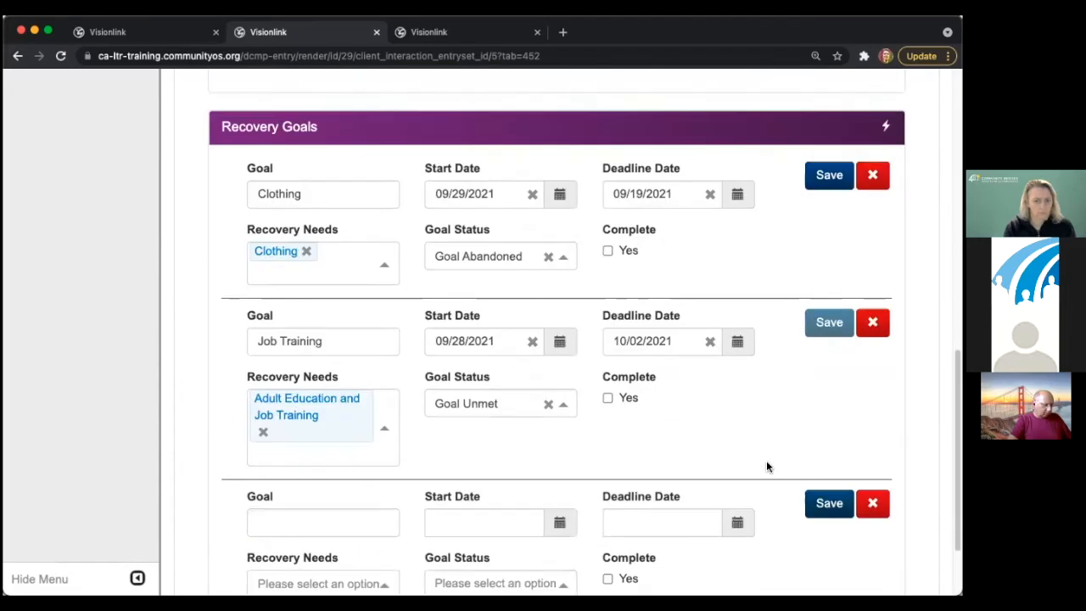
left_click(608, 250)
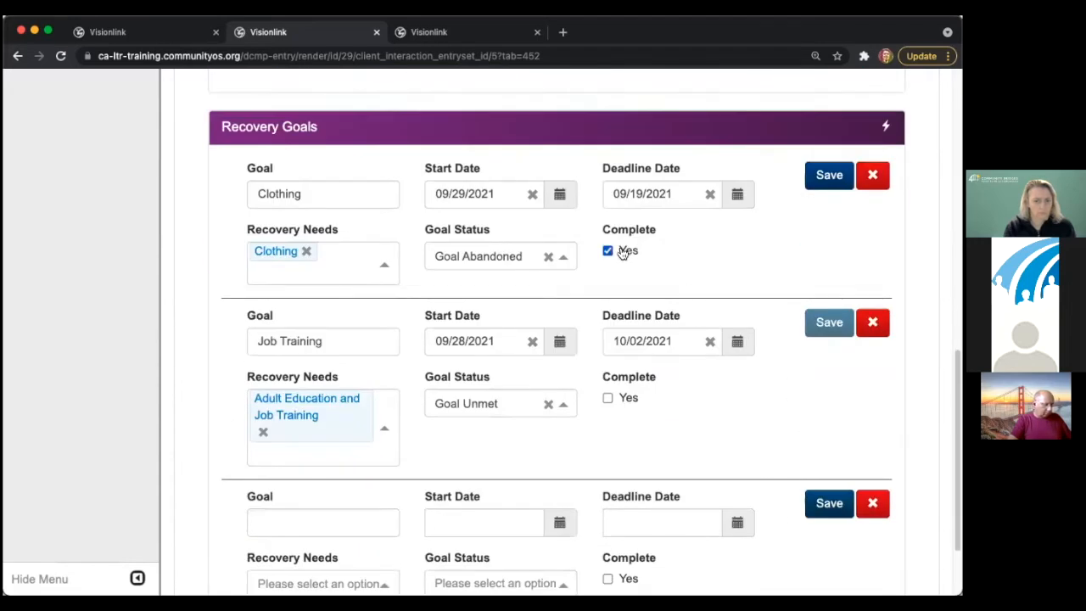
- Save the completed Clothing goal with its deadline moved to 09/30/2021
left_click(824, 176)
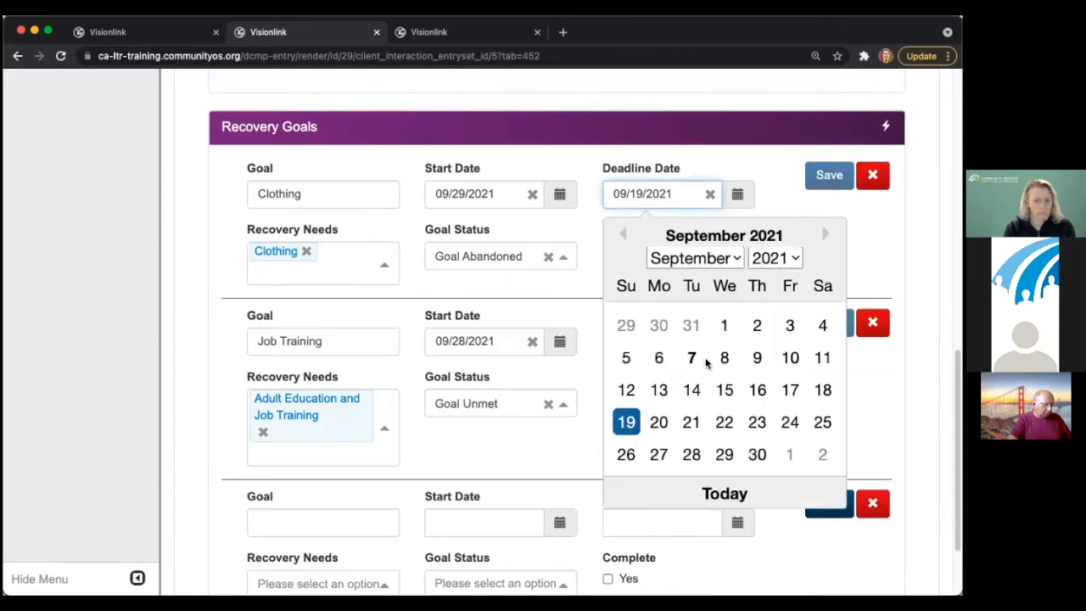
left_click(755, 452)
scroll(767, 283, "up", 5)
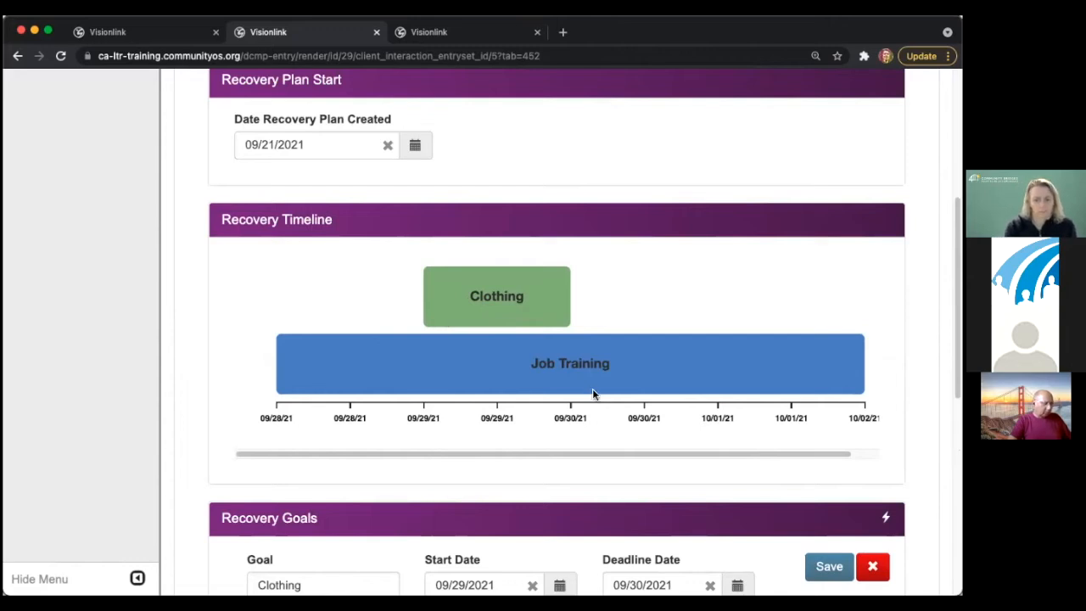
scroll(593, 390, "down", 2)
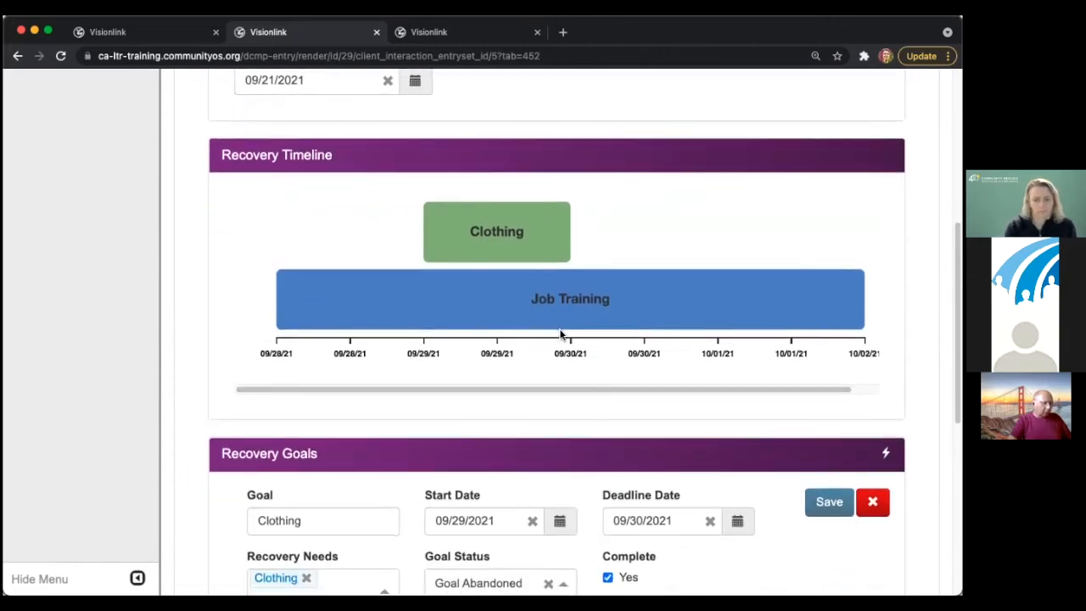
scroll(561, 333, "down", 10)
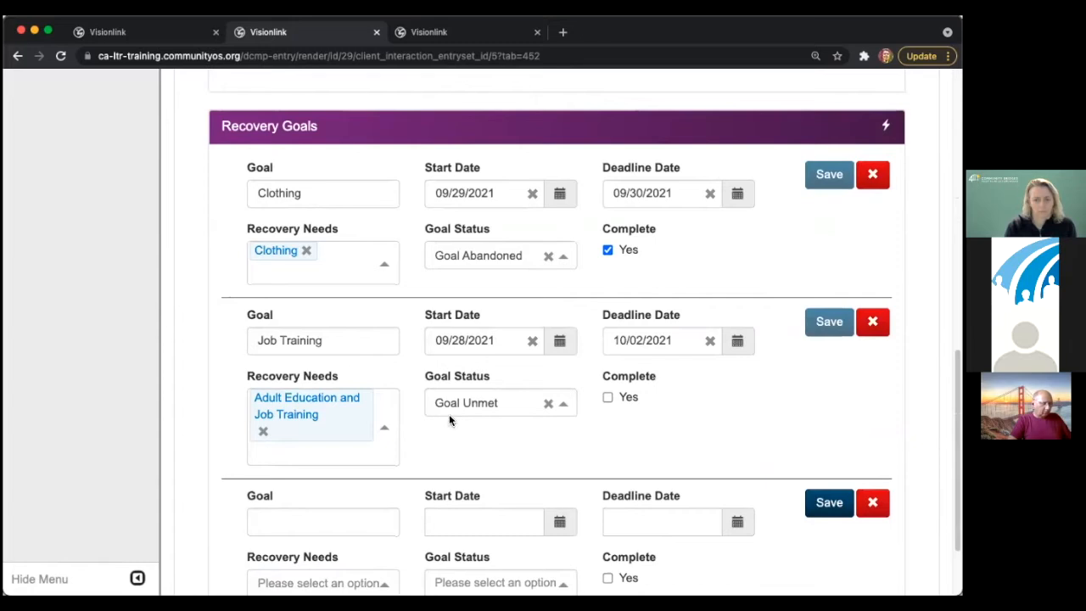
- Start a third goal's name, then return to the top of the page
left_click(351, 450)
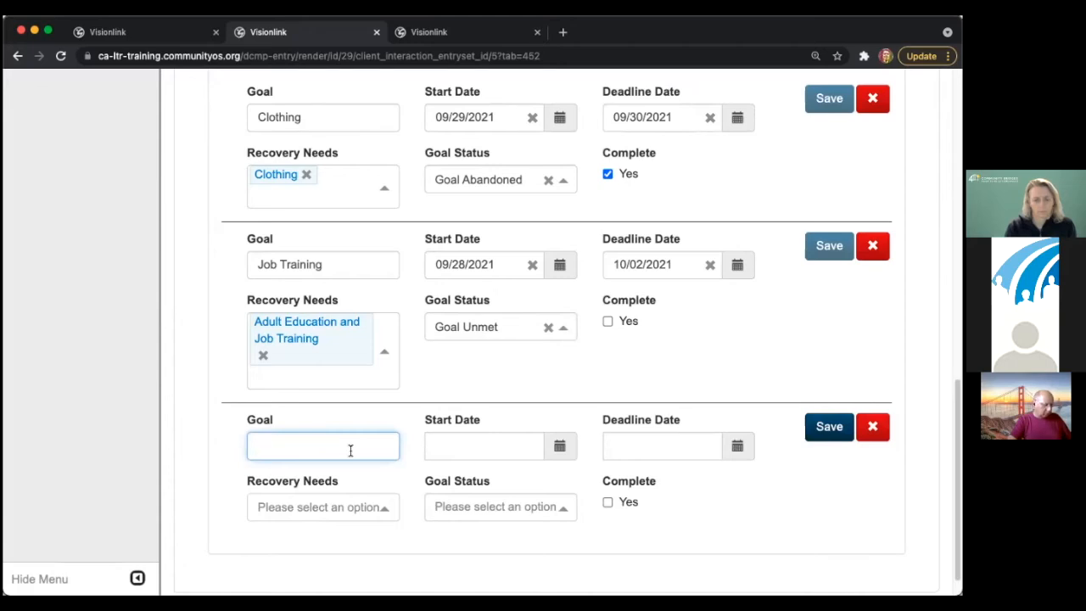
scroll(349, 449, "up", 6)
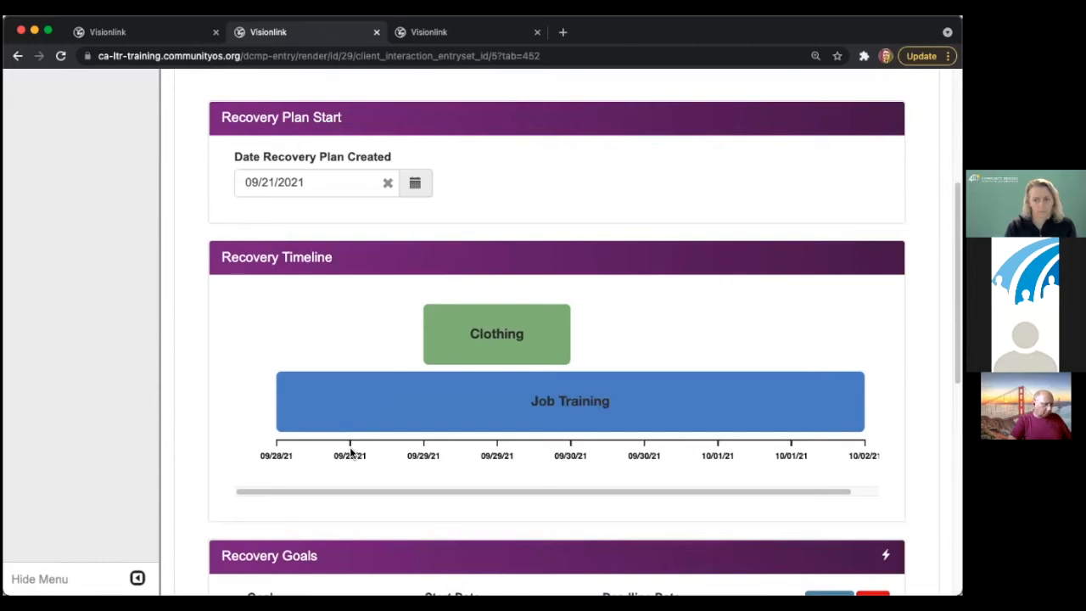
scroll(384, 450, "down", 5)
scroll(389, 452, "up", 10)
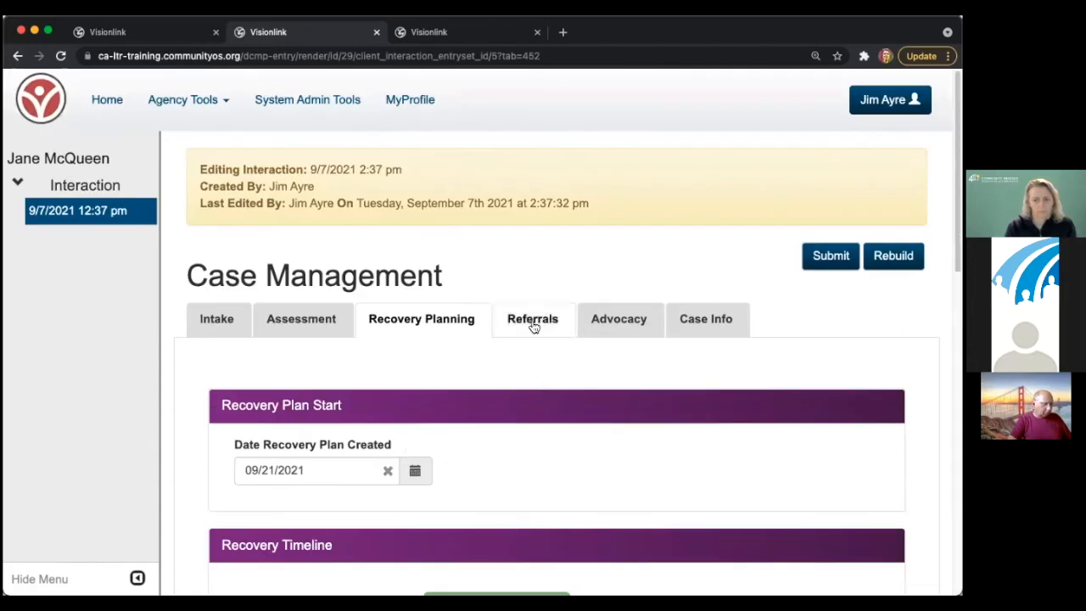
- Look at the Referrals section, then switch to the Advocacy section
left_click(533, 326)
scroll(567, 419, "down", 4)
scroll(531, 460, "up", 3)
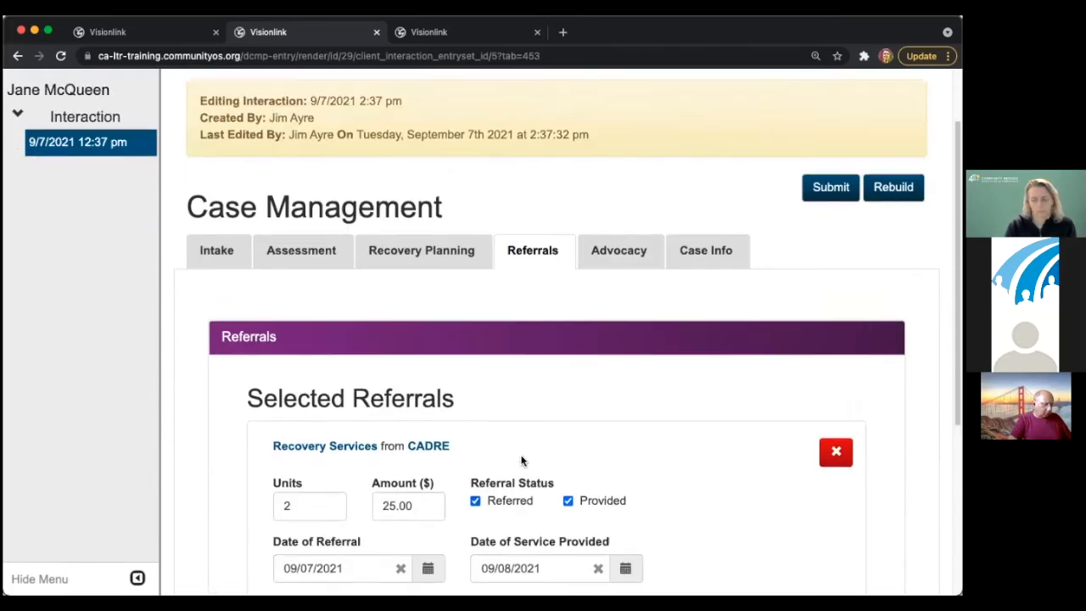
scroll(522, 460, "up", 1)
left_click(619, 326)
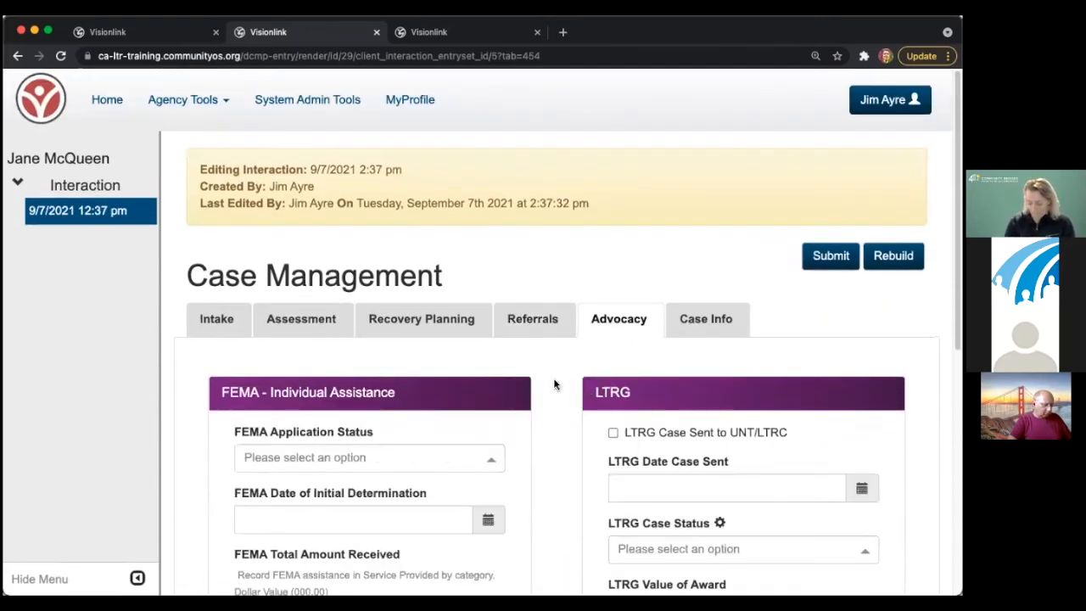
scroll(553, 384, "down", 3)
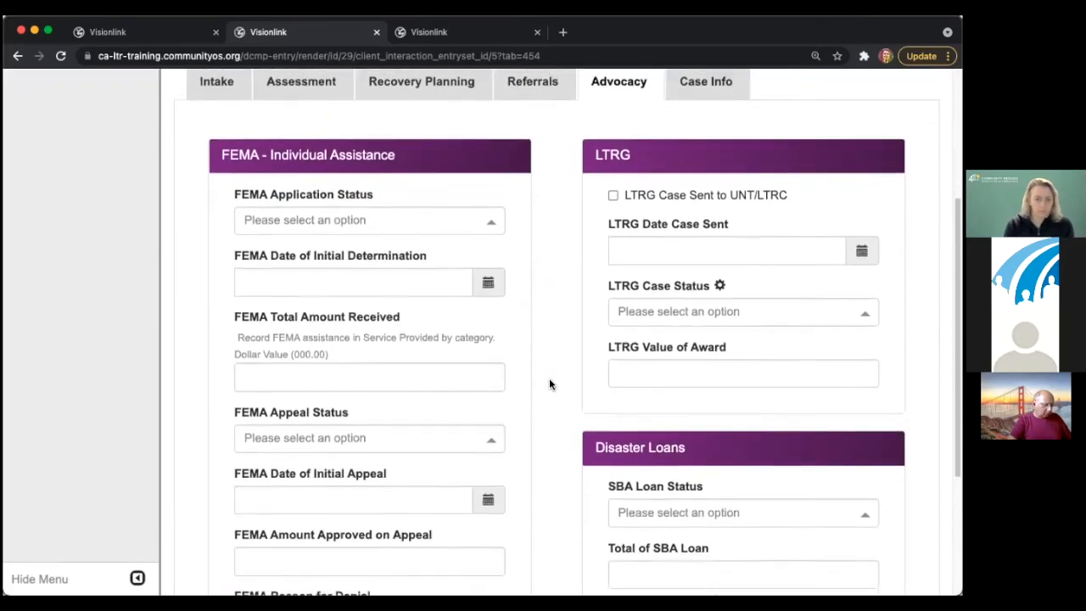
scroll(549, 384, "down", 1)
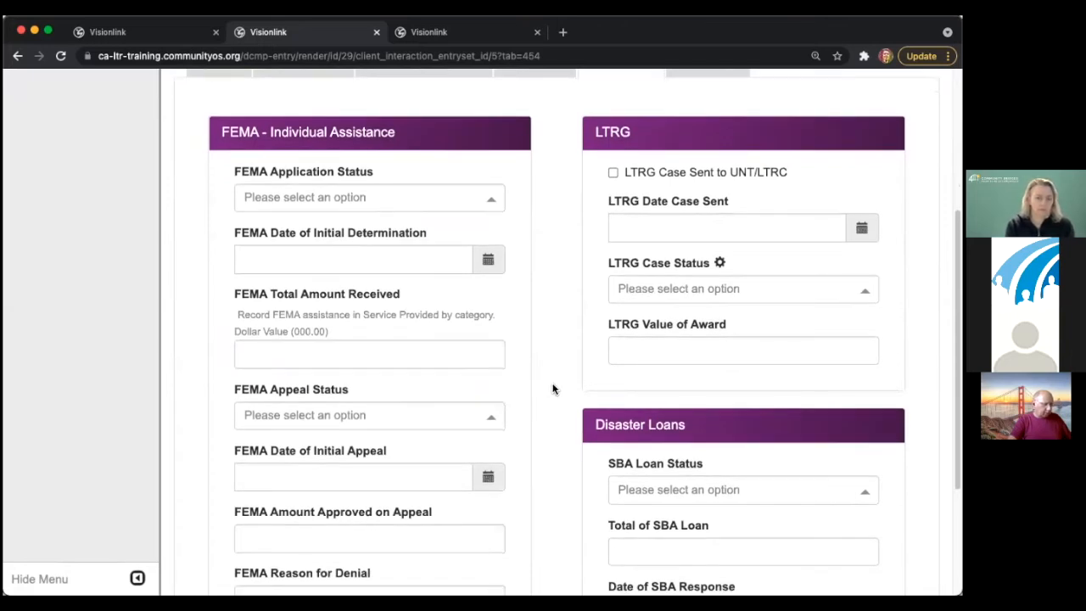
- Record the FEMA application as Approved, determined 09/07/2021, with 450.00 received
left_click(377, 201)
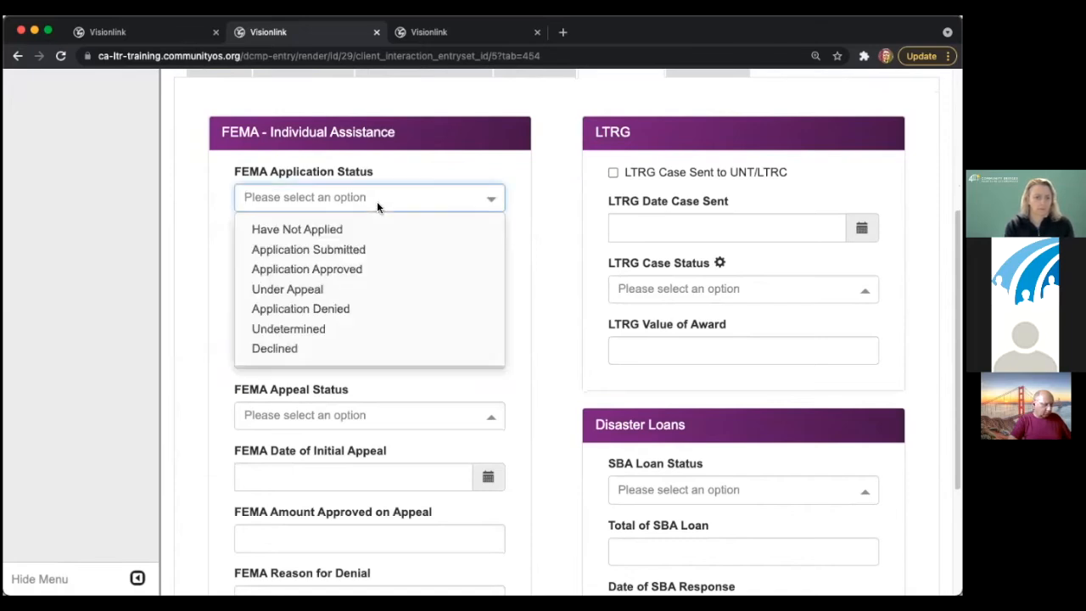
left_click(363, 268)
left_click(364, 268)
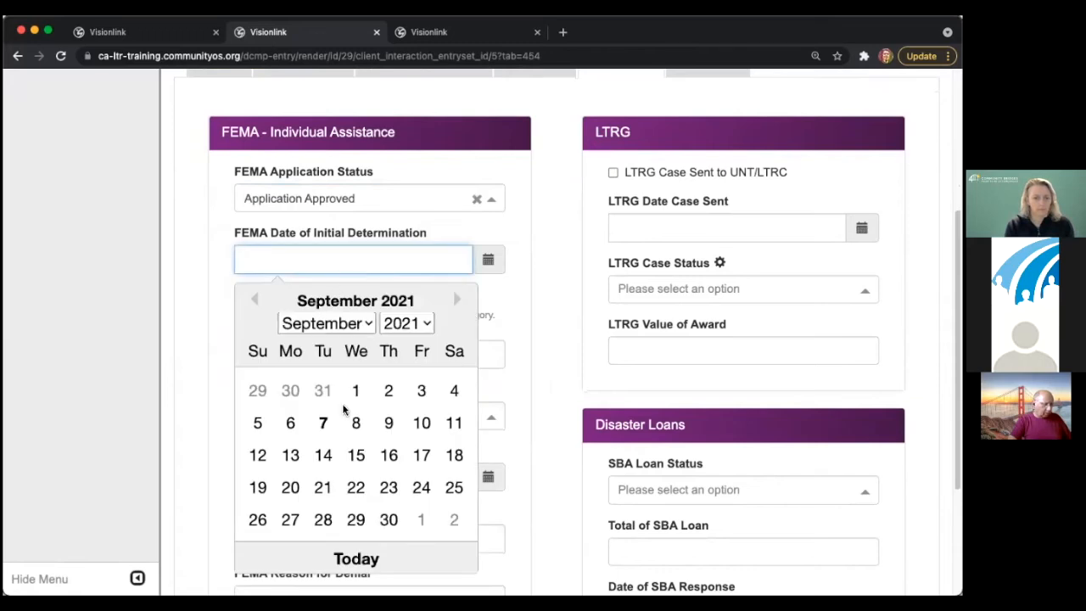
left_click(324, 423)
left_click(319, 351)
type("450")
scroll(352, 405, "down", 5)
type(".00")
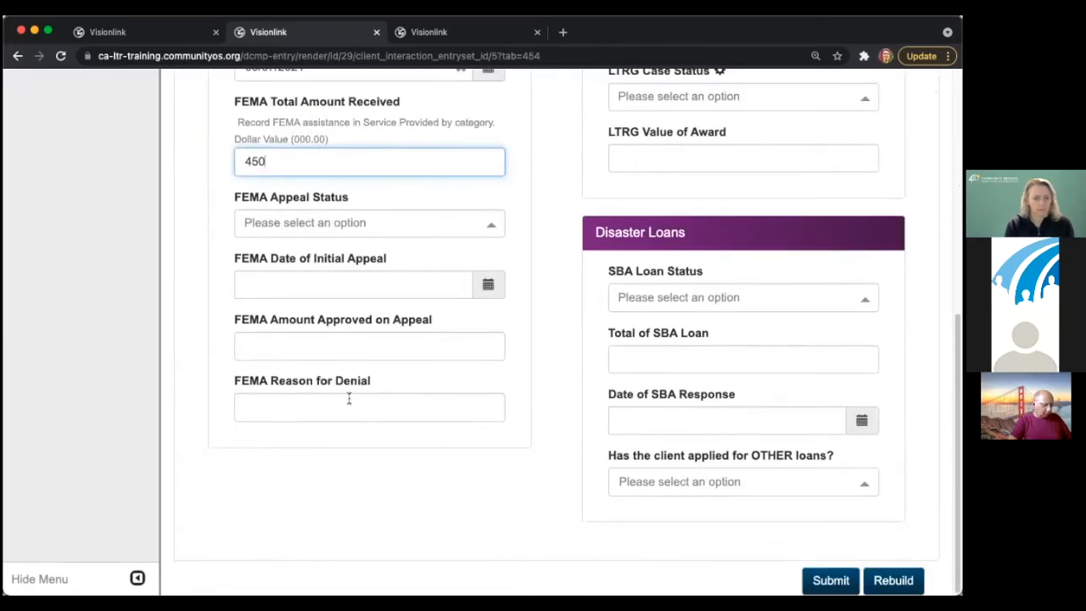
- Leave the FEMA appeal status blank and mark the LTRG case as sent to UNT/LTRC
left_click(302, 223)
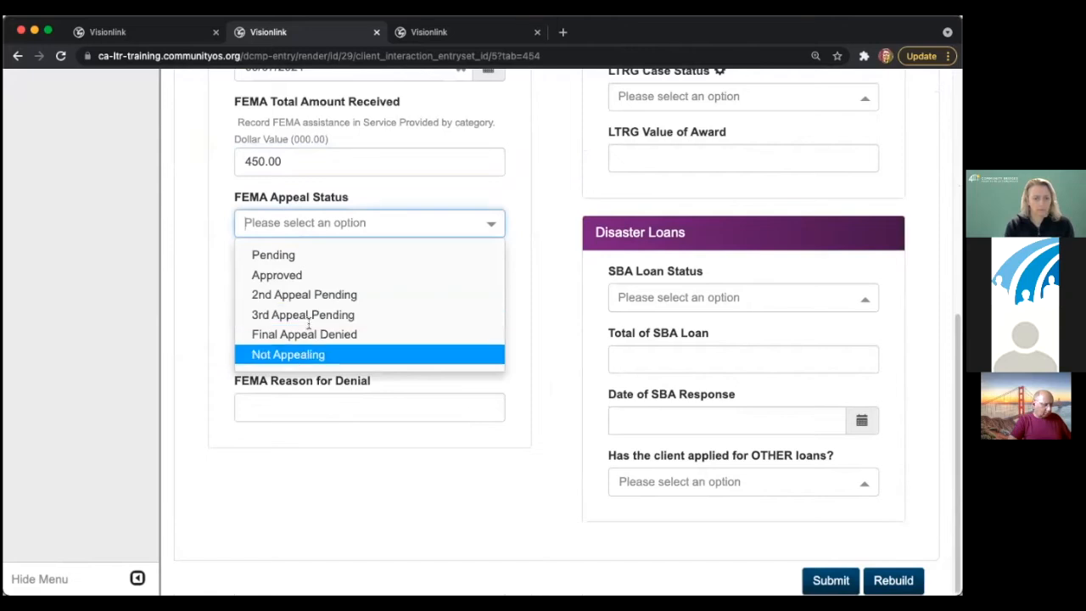
left_click(493, 482)
left_click(280, 224)
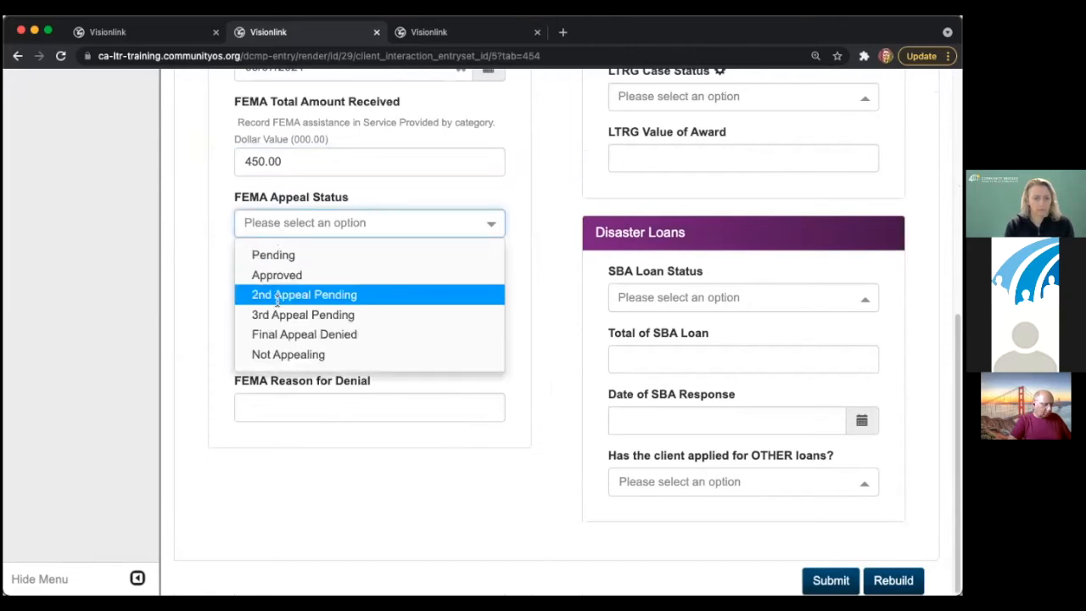
left_click(439, 477)
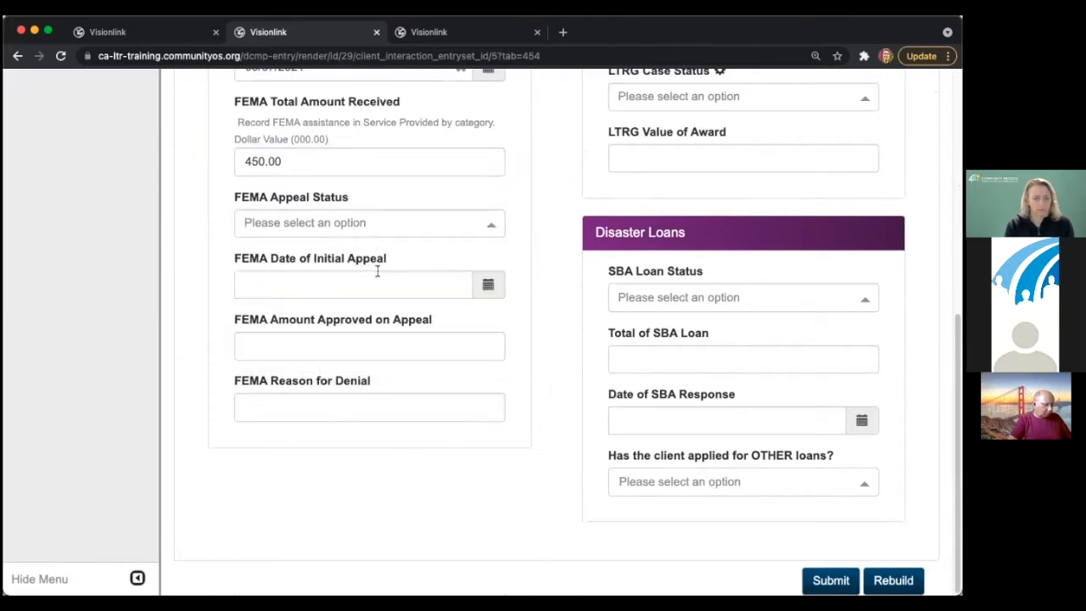
scroll(484, 365, "up", 5)
left_click(632, 247)
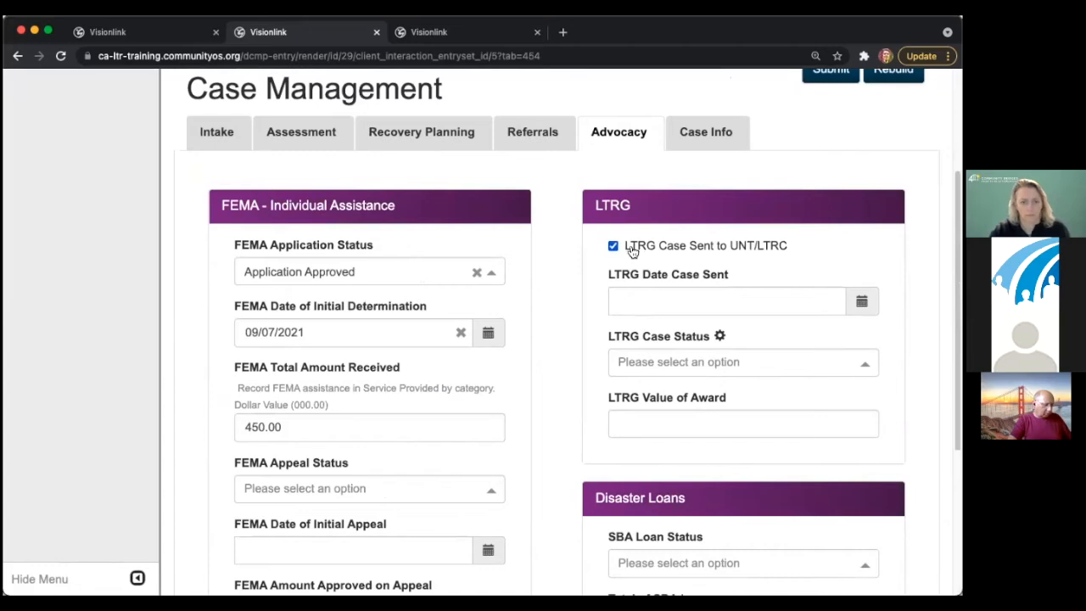
- Record the LTRG case as sent 09/28/2021, Approved, with a 3000 award
left_click(621, 302)
left_click(697, 223)
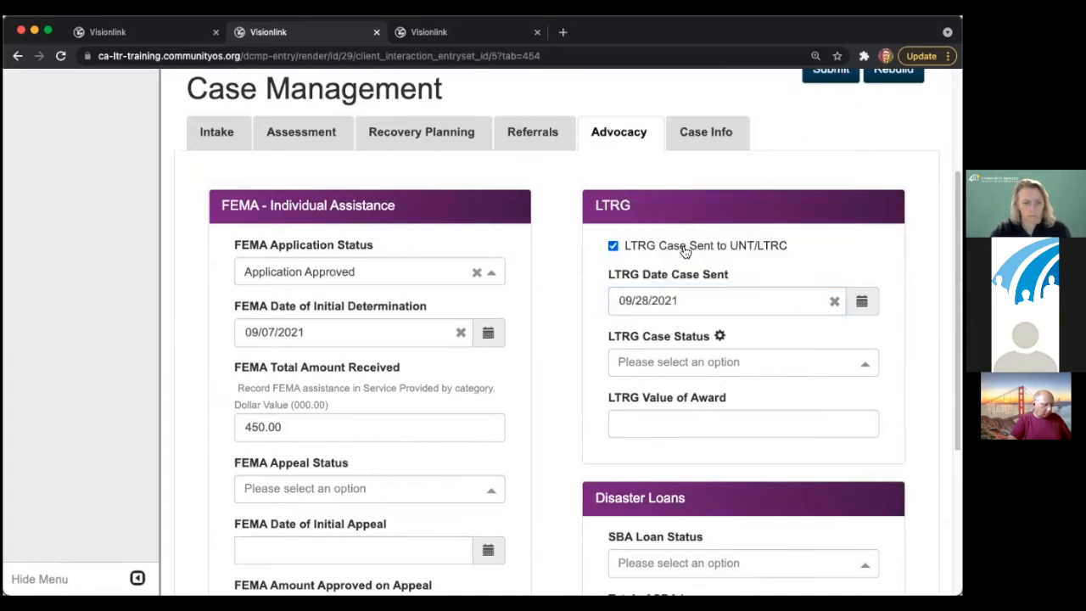
left_click(642, 364)
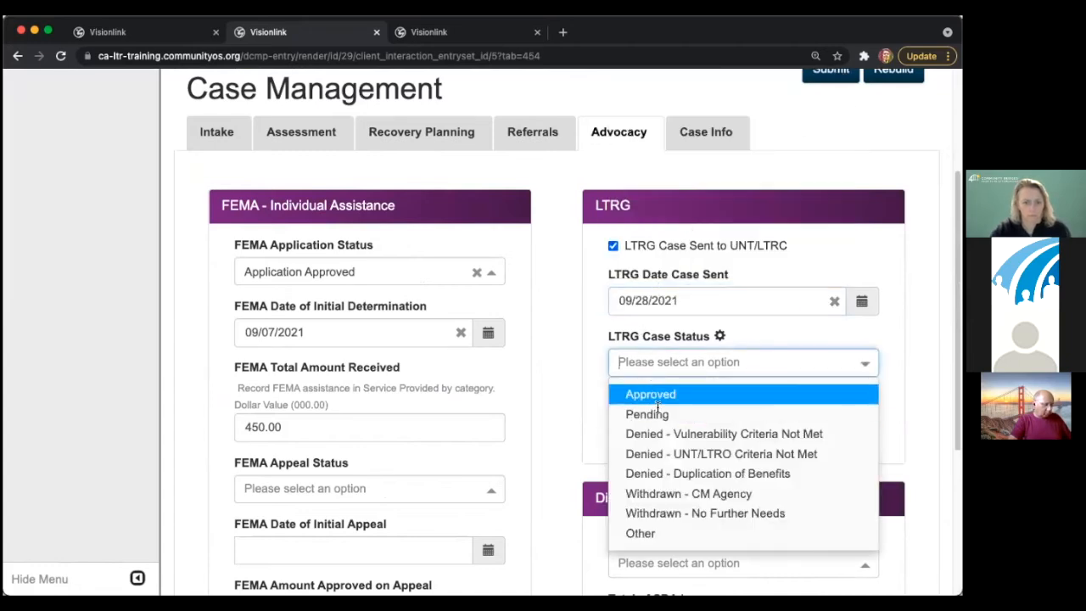
left_click(647, 394)
left_click(645, 421)
type("300")
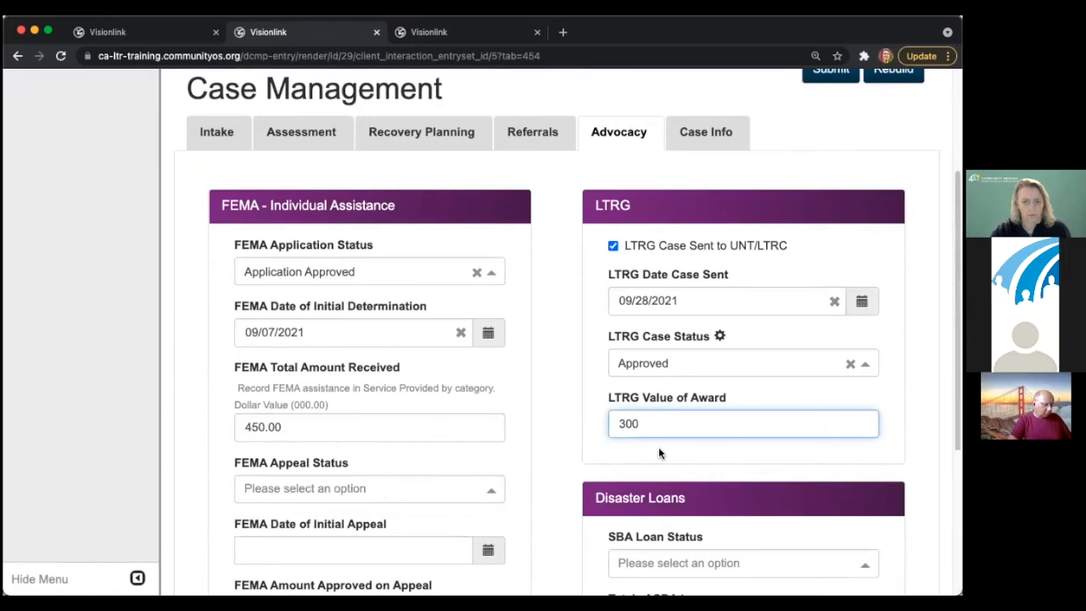
scroll(658, 447, "down", 1)
type("0")
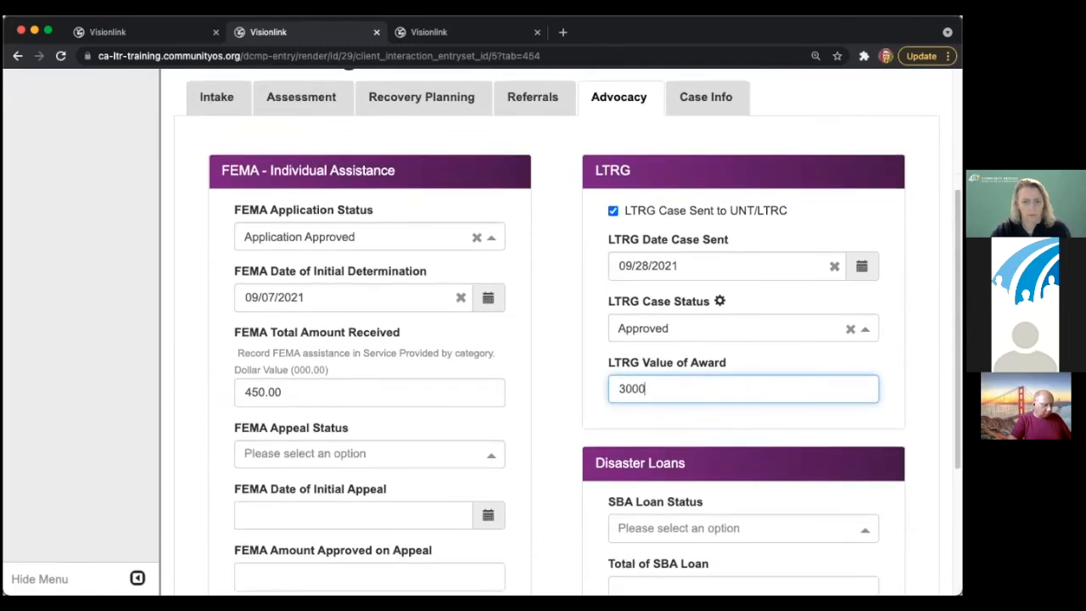
- Set the SBA loan to Approved for 12000, with response date 09/28/2021
scroll(547, 391, "down", 1)
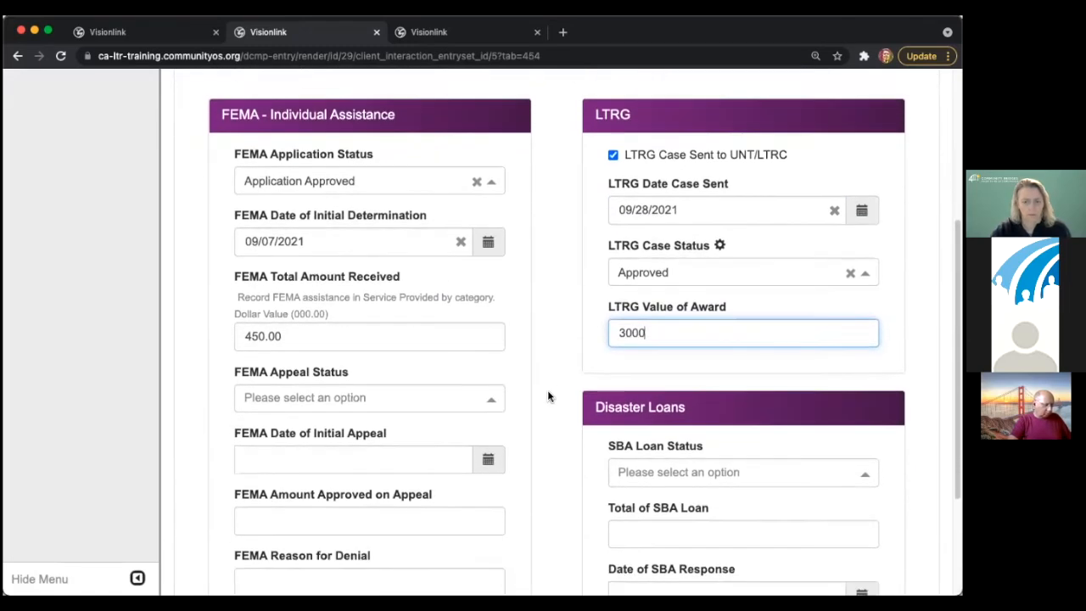
scroll(547, 391, "down", 4)
left_click(691, 296)
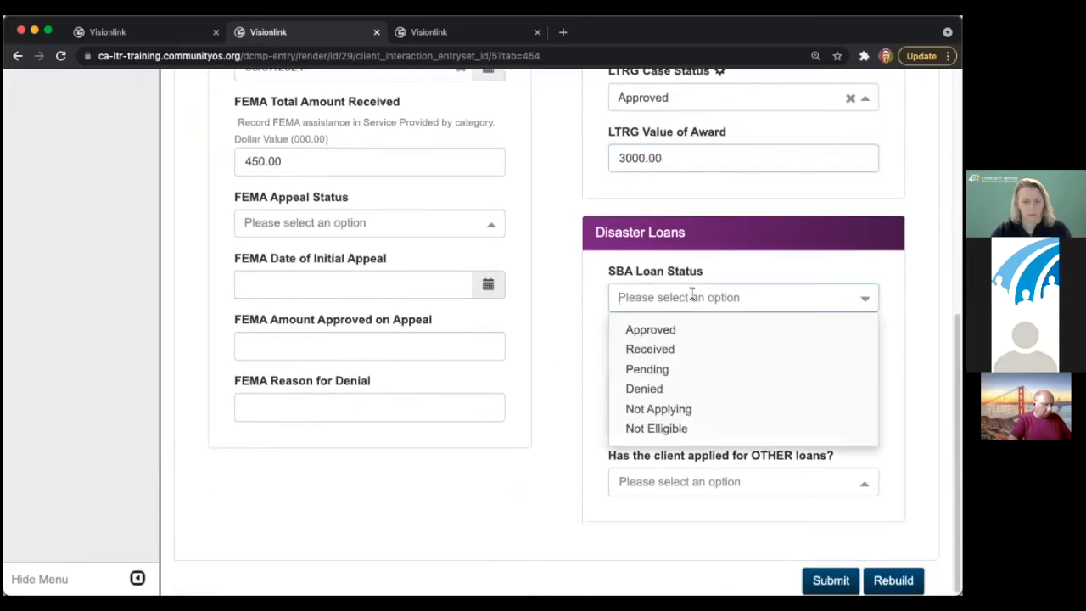
left_click(684, 329)
left_click(667, 365)
type("12000")
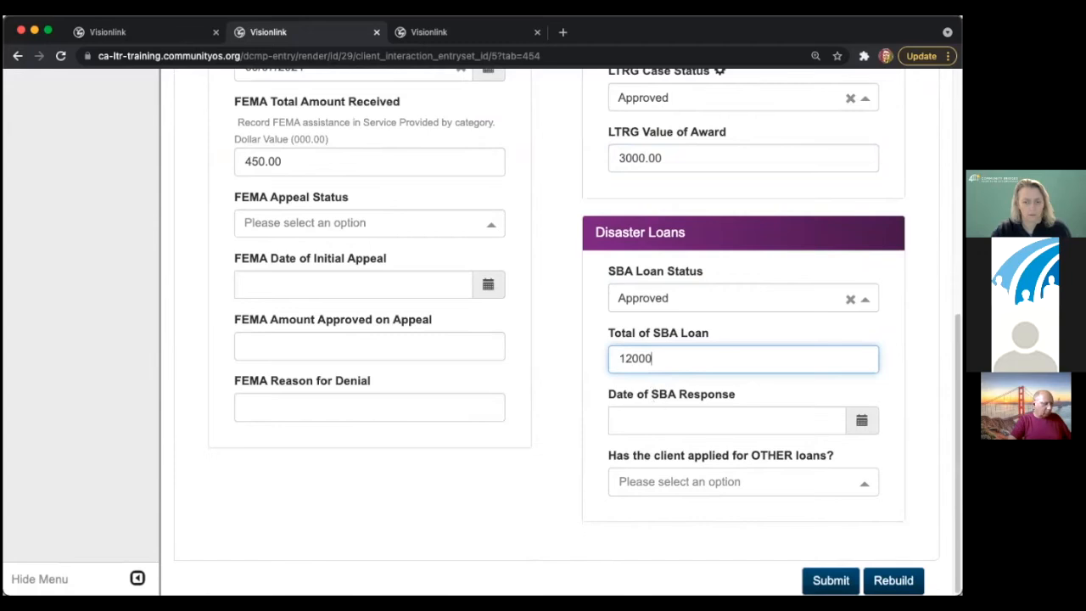
left_click(659, 420)
left_click(695, 343)
- Add Home Equity Line of Credit and Construction Loan as other loans
left_click(687, 481)
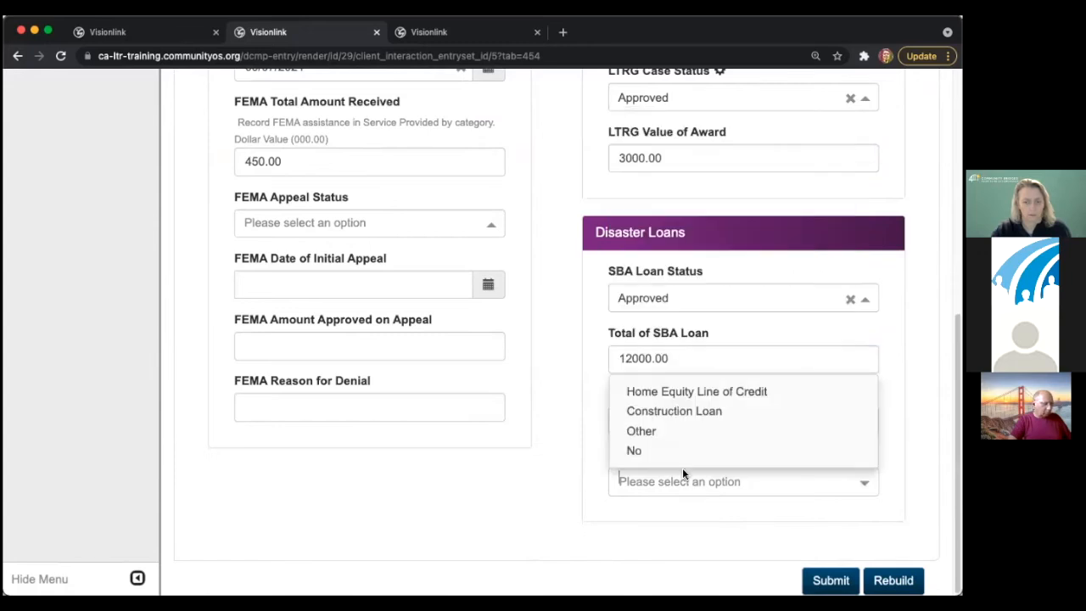
left_click(652, 395)
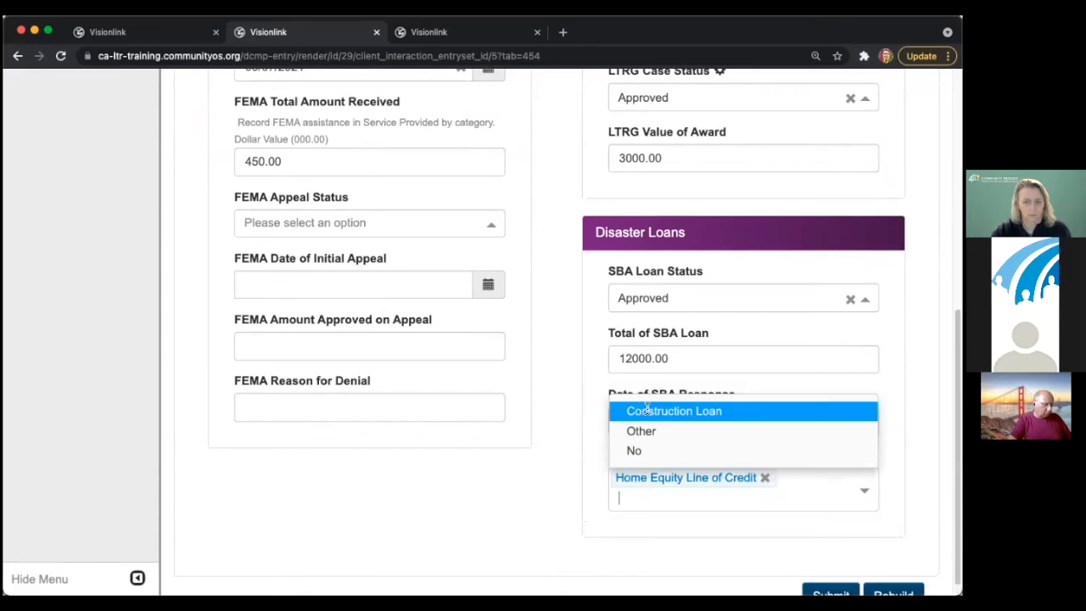
left_click(658, 410)
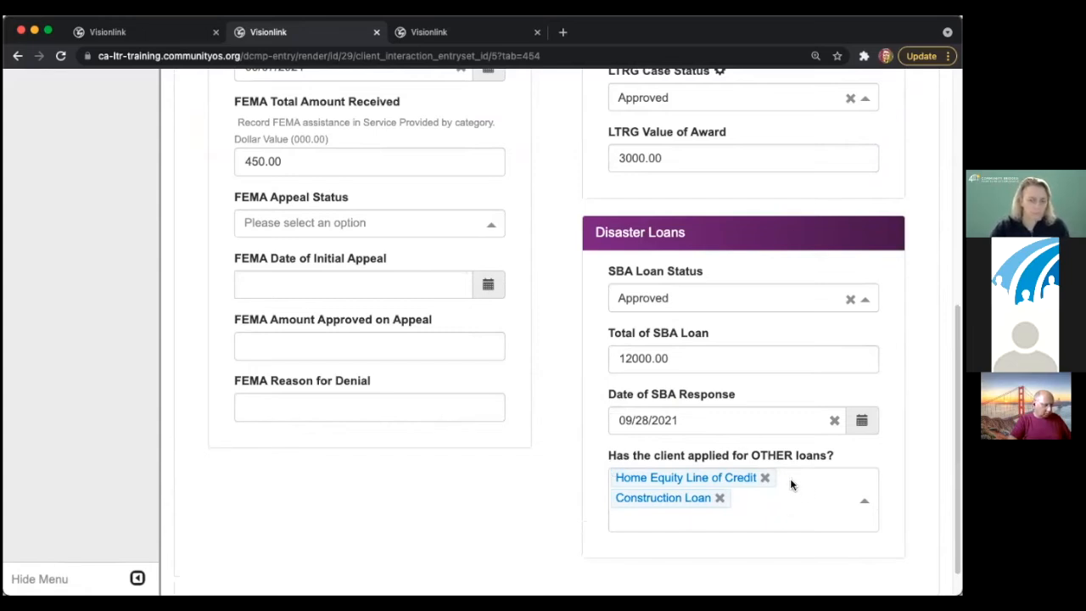
scroll(691, 364, "up", 5)
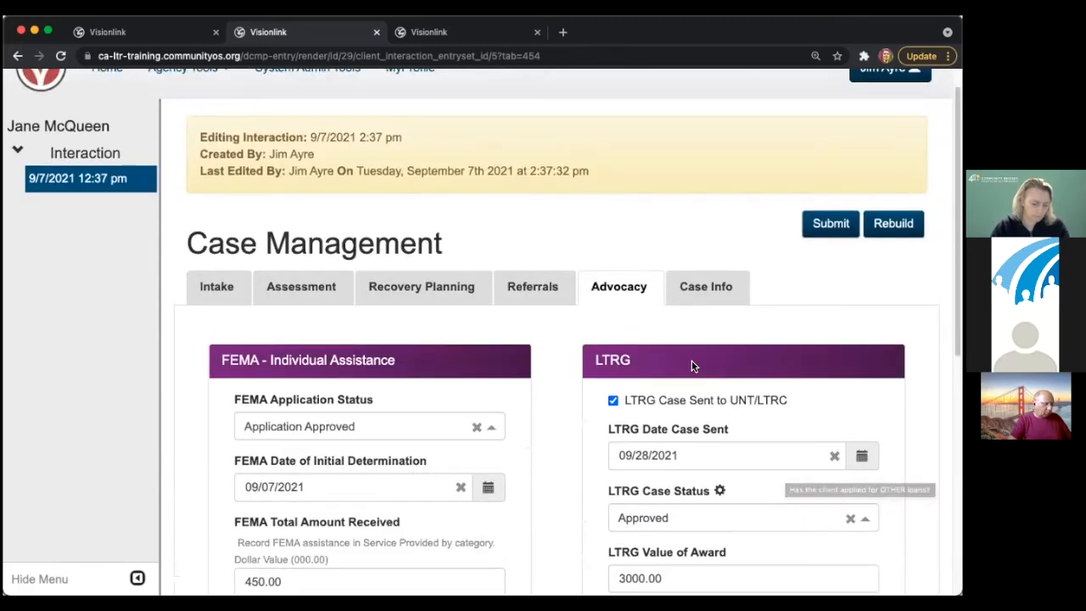
left_click(697, 314)
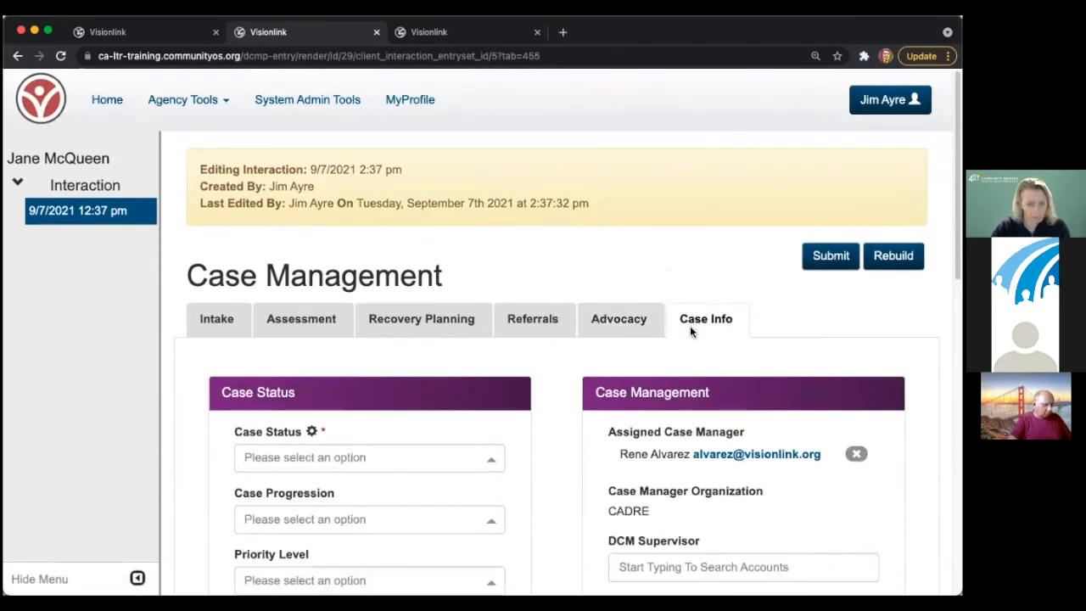
scroll(689, 325, "down", 3)
left_click(618, 110)
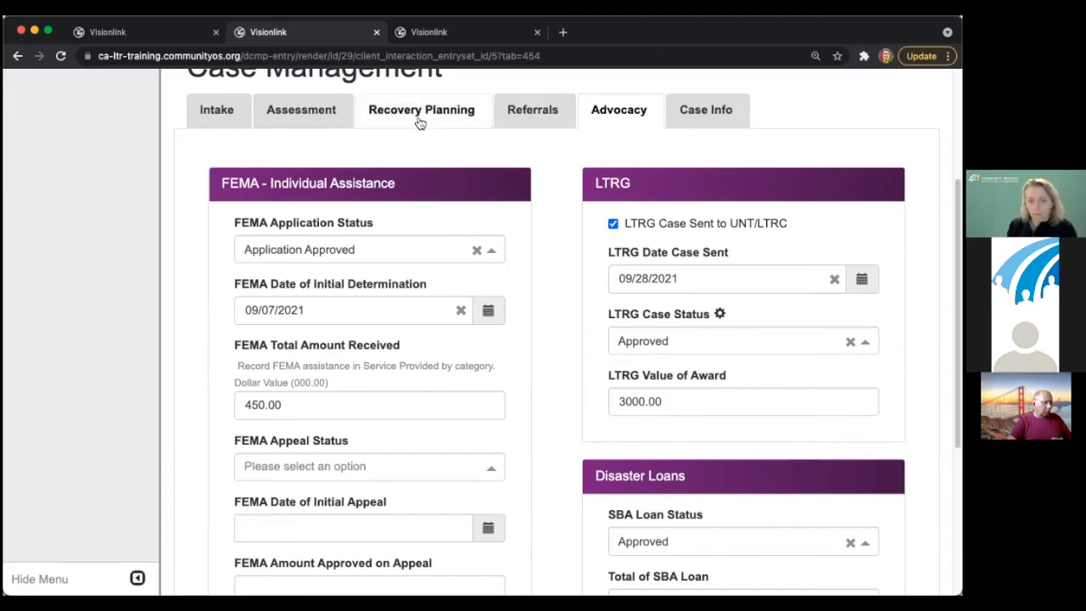
- Visit the Referrals section and return to the Advocacy section
left_click(519, 117)
scroll(512, 357, "down", 3)
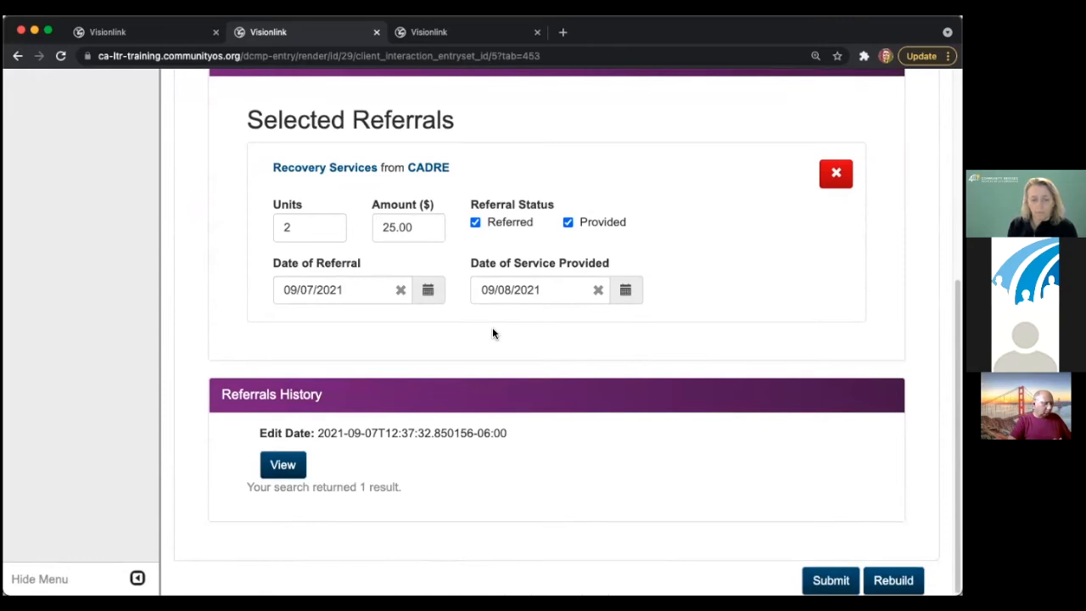
scroll(492, 331, "up", 5)
left_click(598, 312)
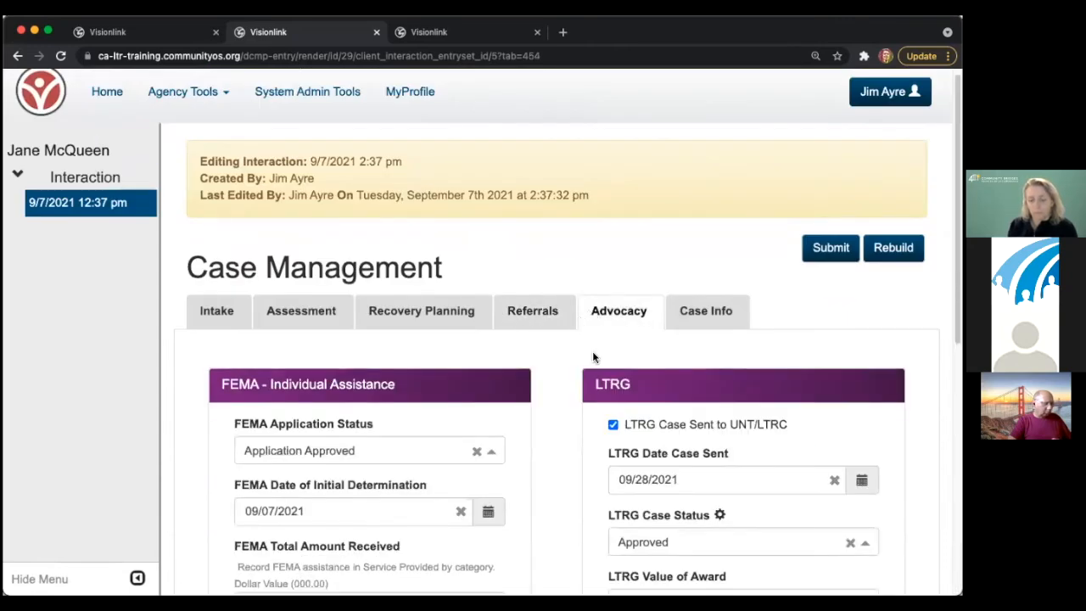
scroll(582, 344, "down", 3)
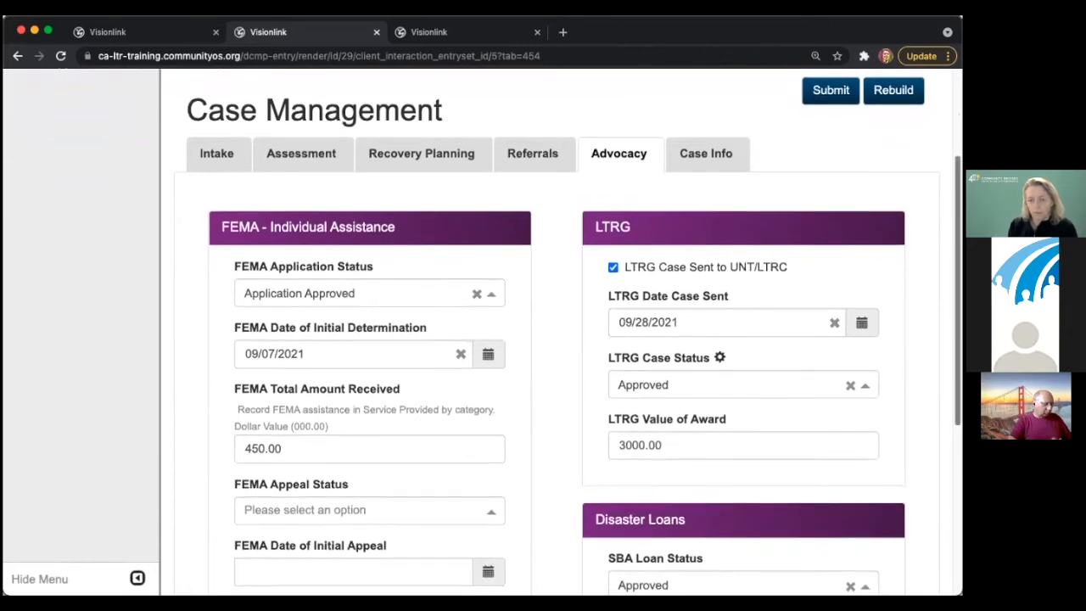
scroll(569, 339, "down", 1)
scroll(568, 339, "up", 1)
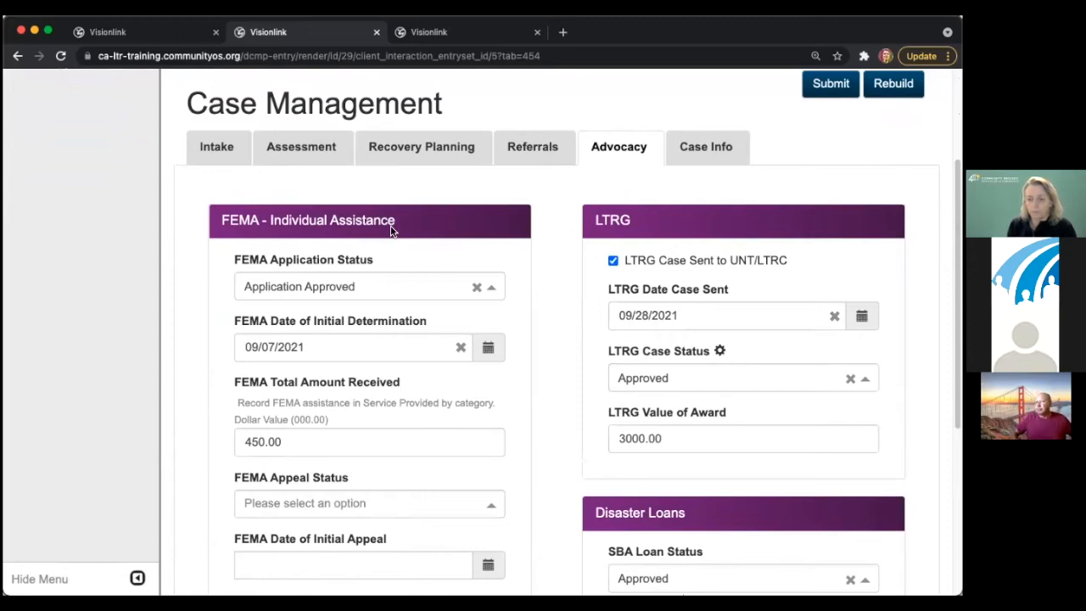
- Collapse and re-expand the FEMA Individual Assistance panel, then show the Case Info section
left_click_drag(269, 220, 424, 230)
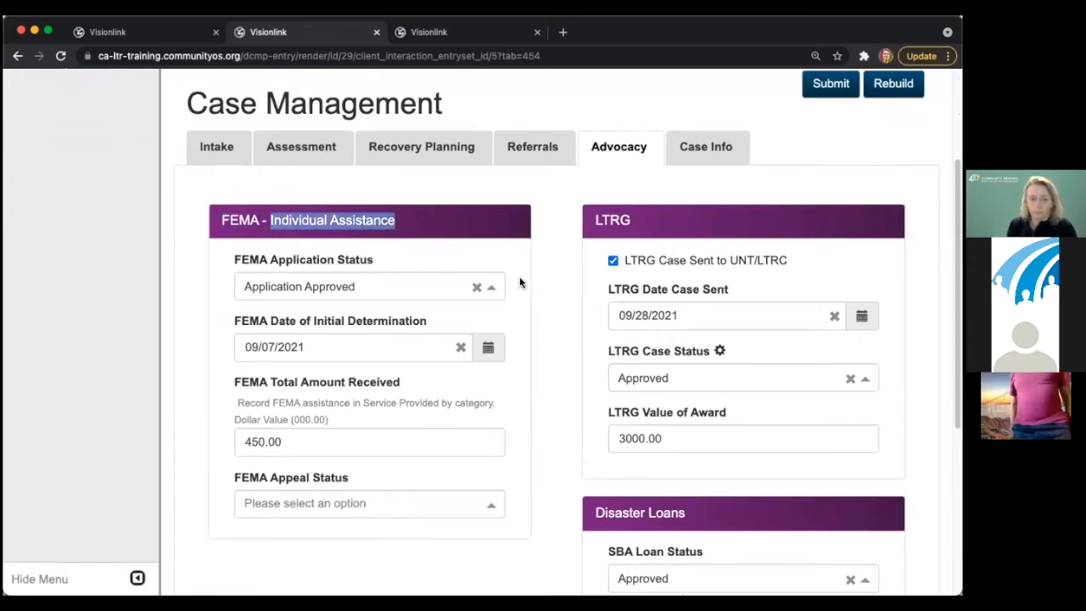
left_click(475, 227)
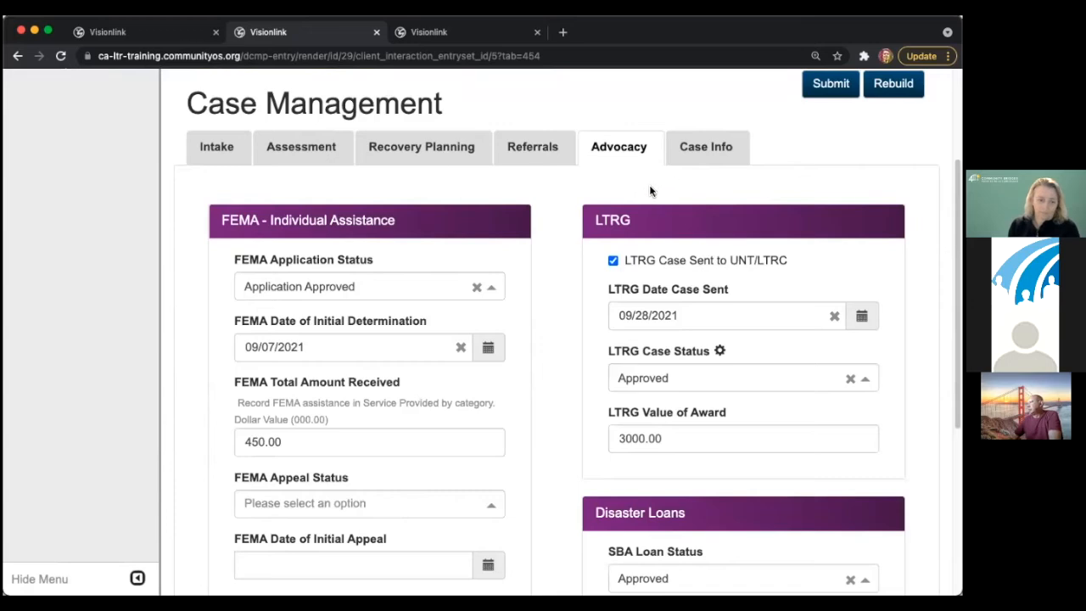
left_click(701, 158)
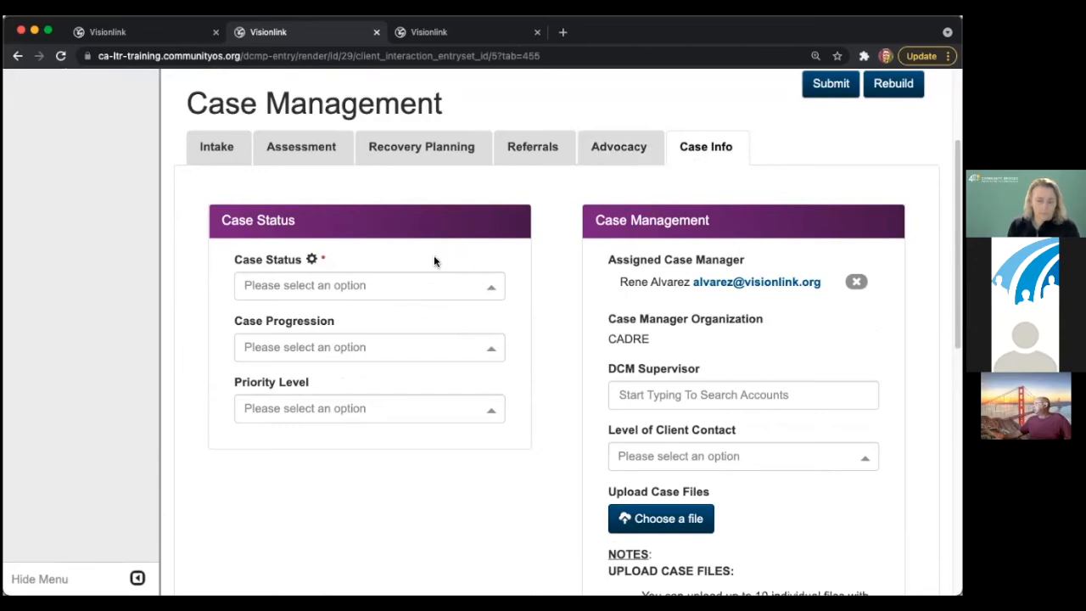
- Set Case Status to Open and bring up the Case Progression stage list
left_click(395, 286)
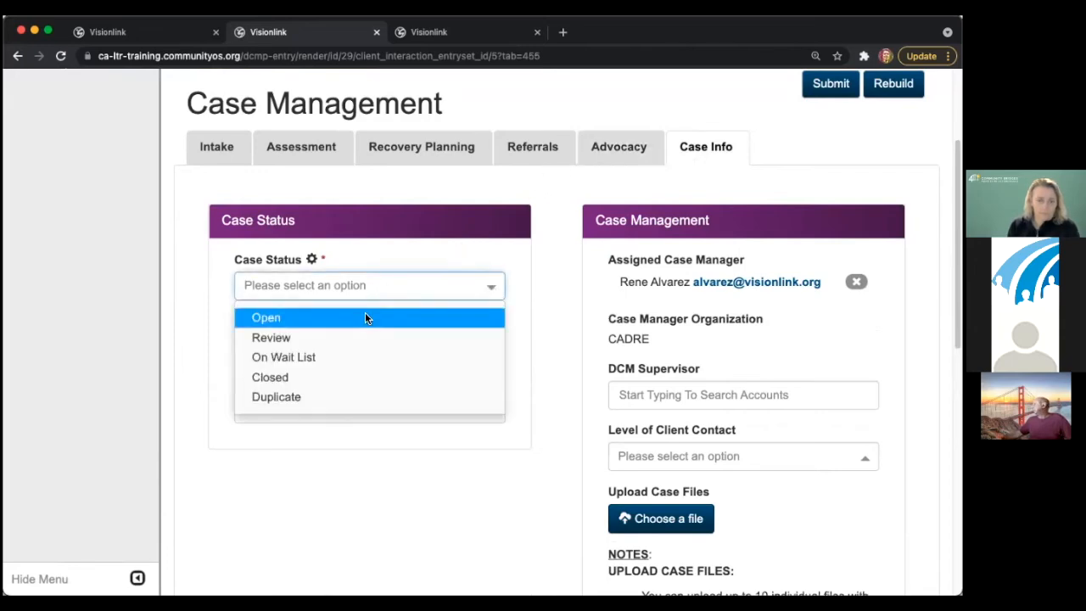
left_click(365, 317)
left_click(376, 346)
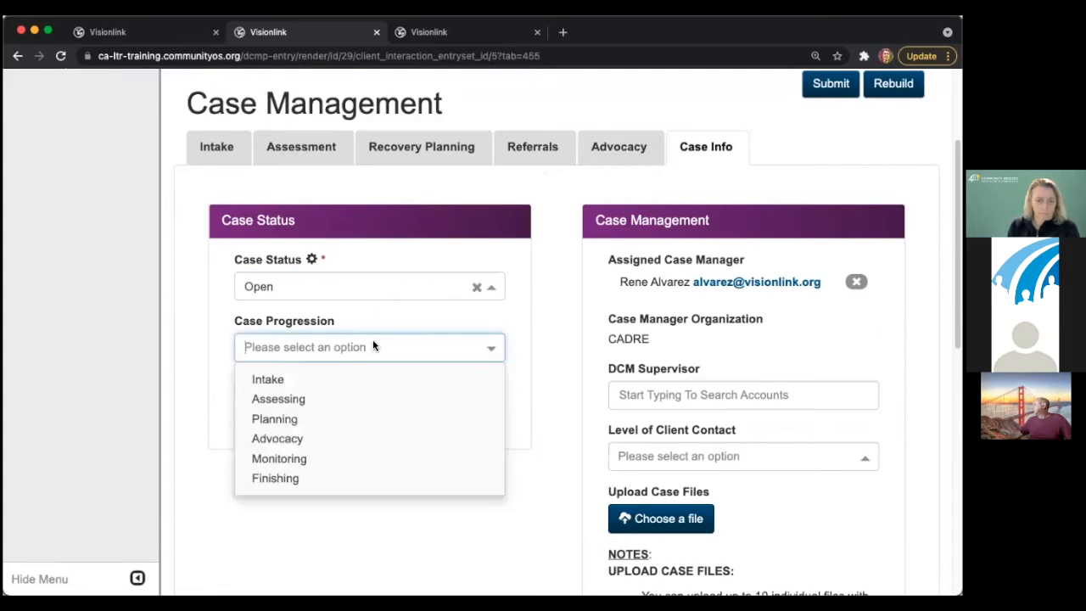
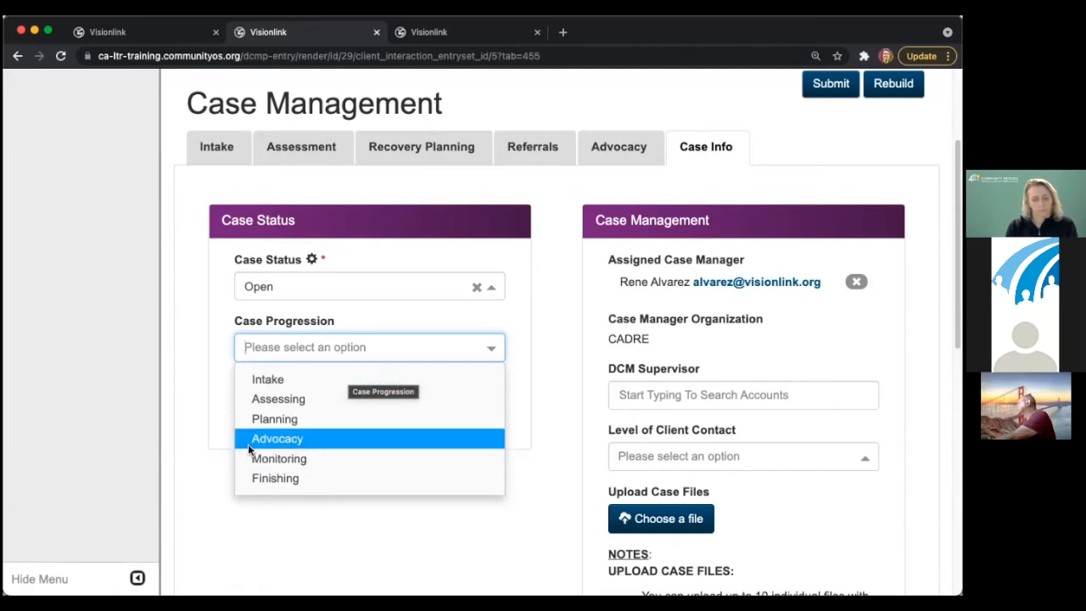
- Cycle Case Progression through Advocacy and Monitoring, leaving it set to Finishing
left_click(296, 439)
left_click(294, 349)
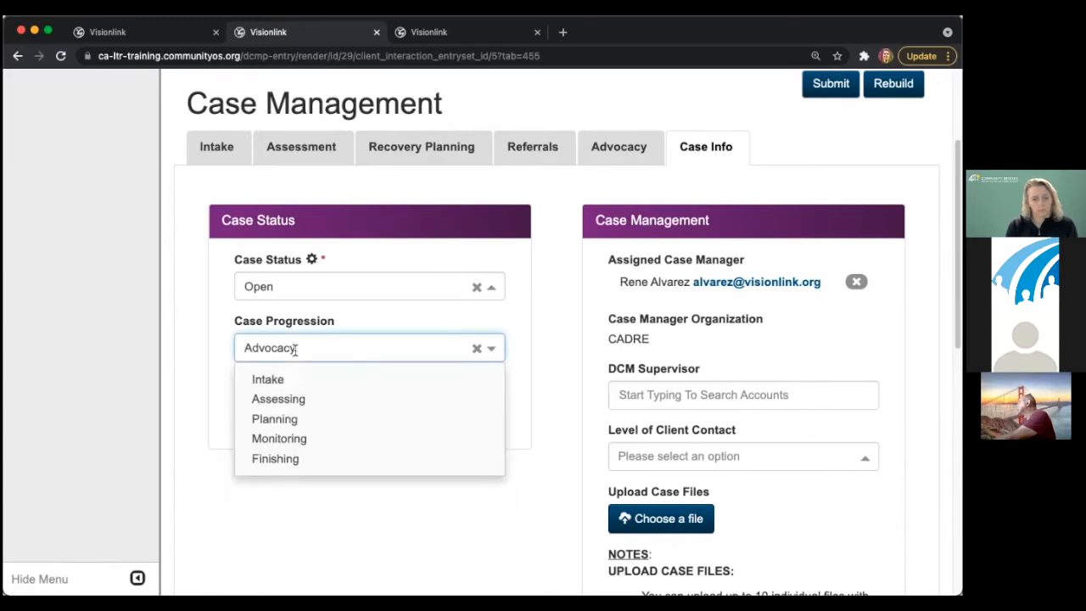
left_click(310, 439)
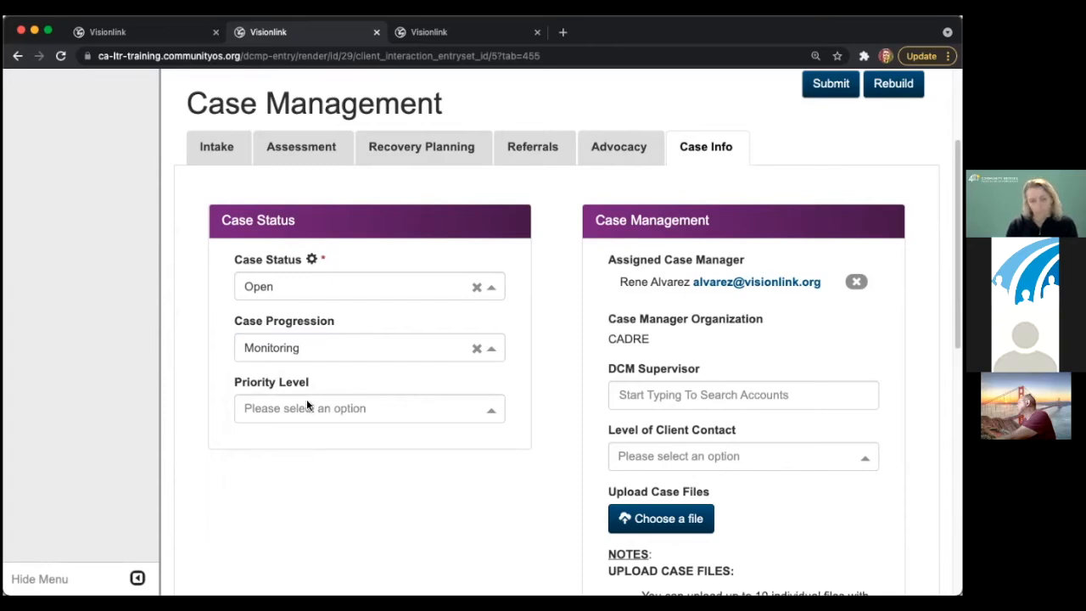
left_click(308, 349)
left_click(307, 458)
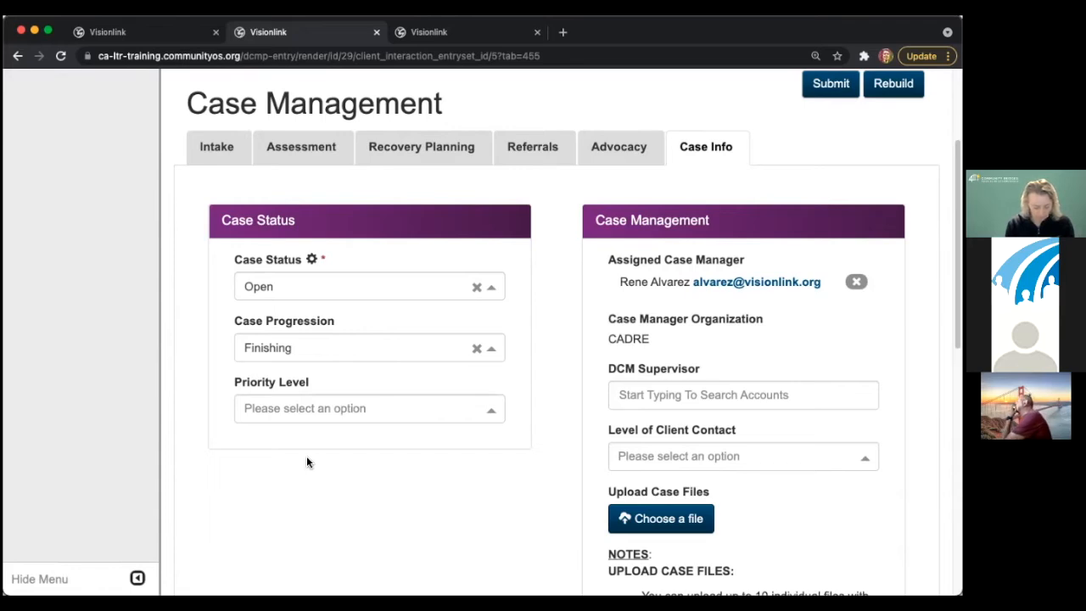
left_click(290, 349)
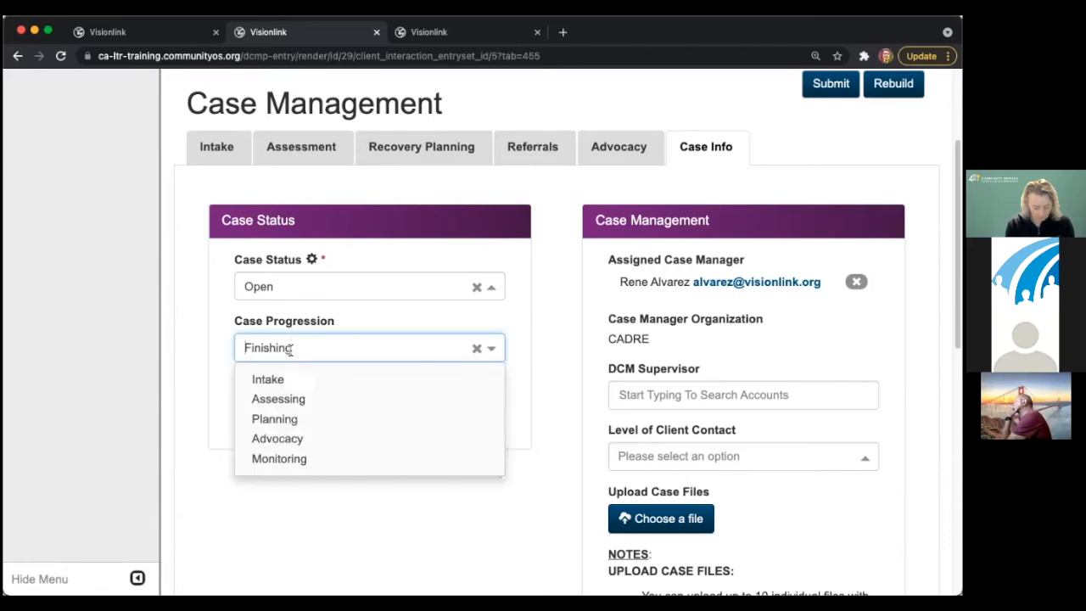
left_click(196, 429)
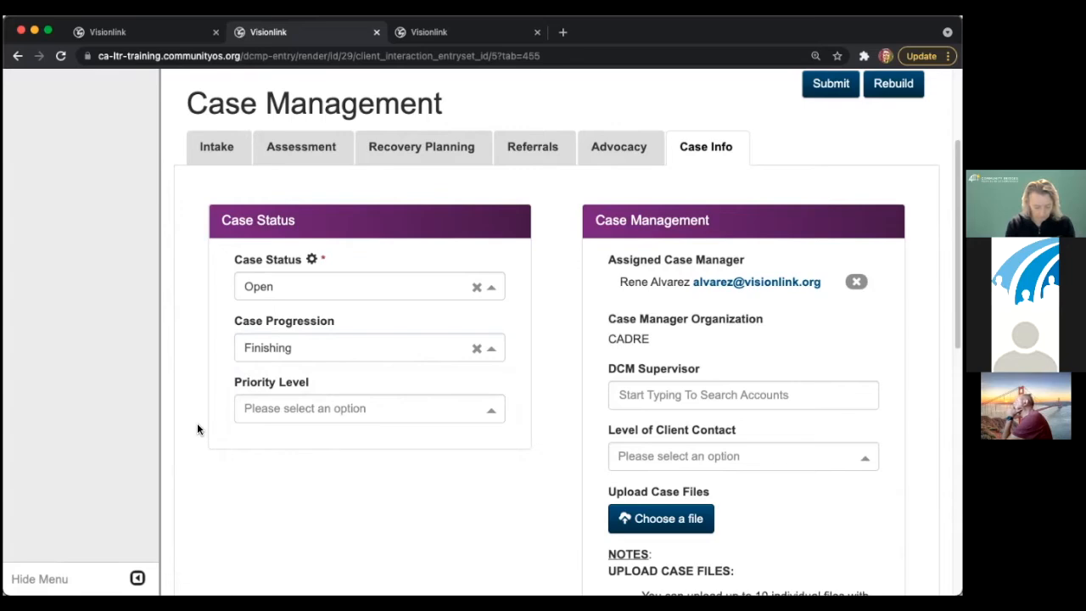
left_click(314, 408)
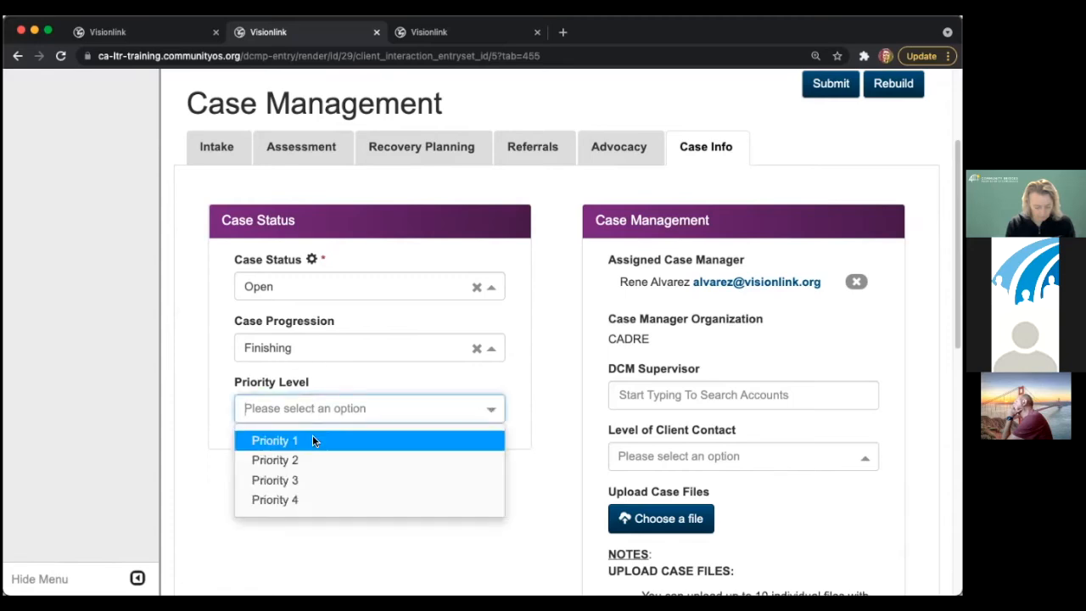
- Set Priority Level to Priority 4 and assign a DCM Supervisor account found via an @ search
left_click(311, 499)
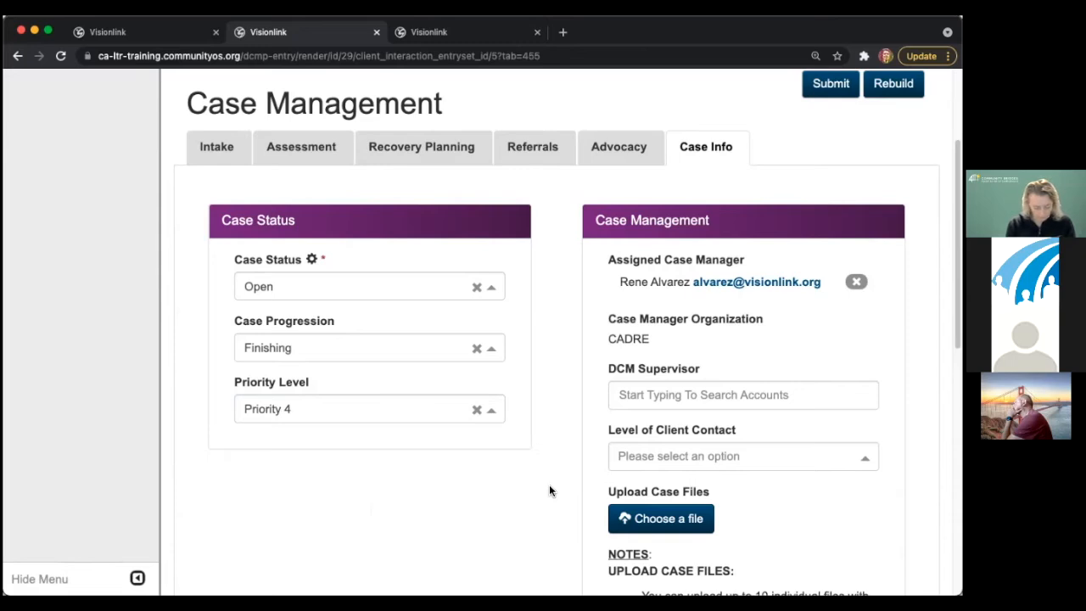
scroll(536, 466, "down", 3)
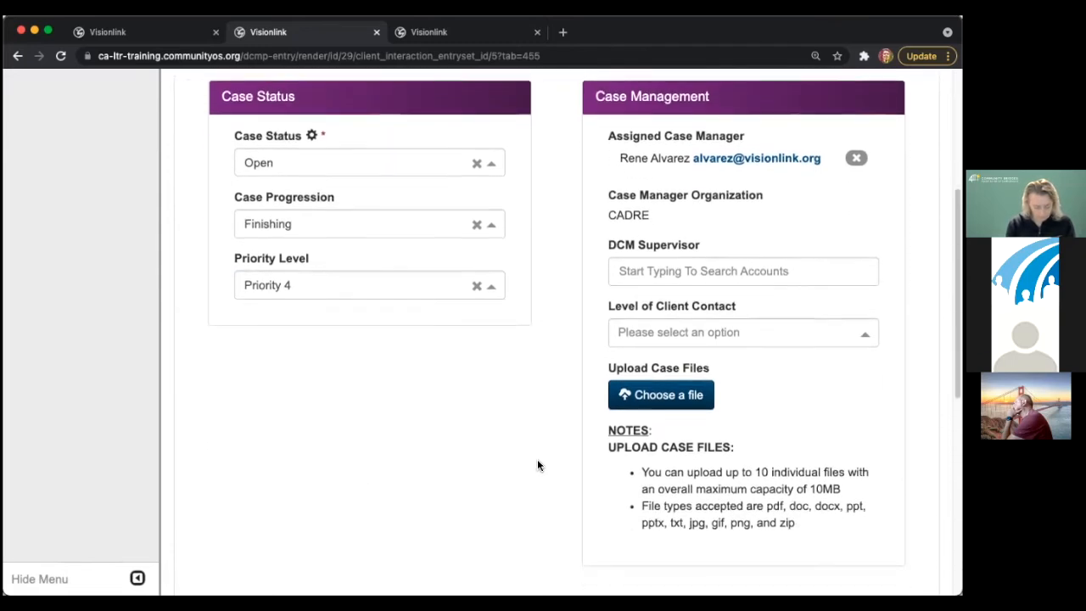
left_click(640, 273)
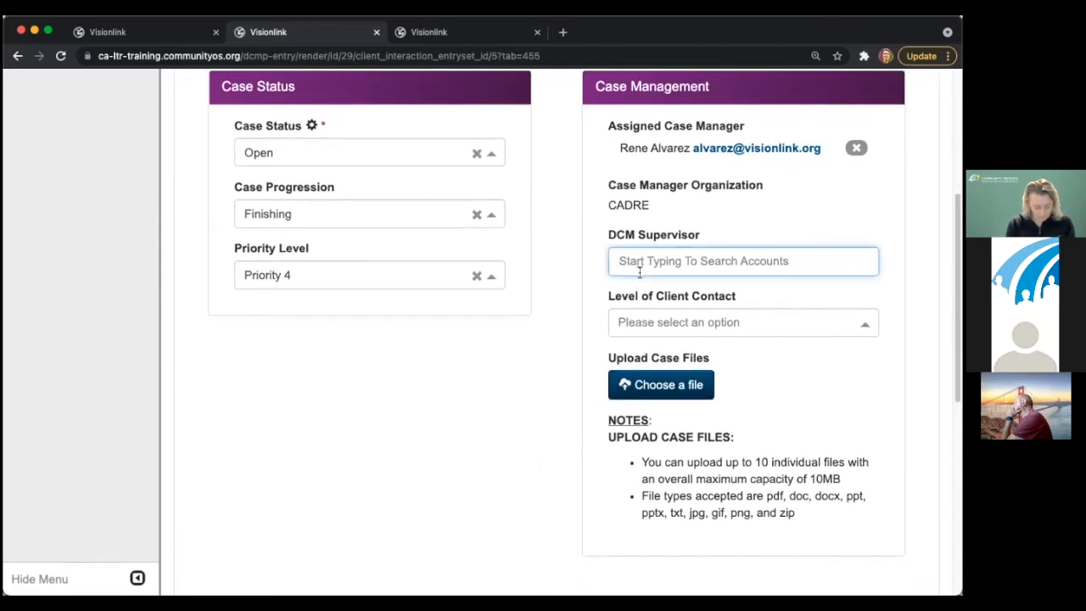
type("@")
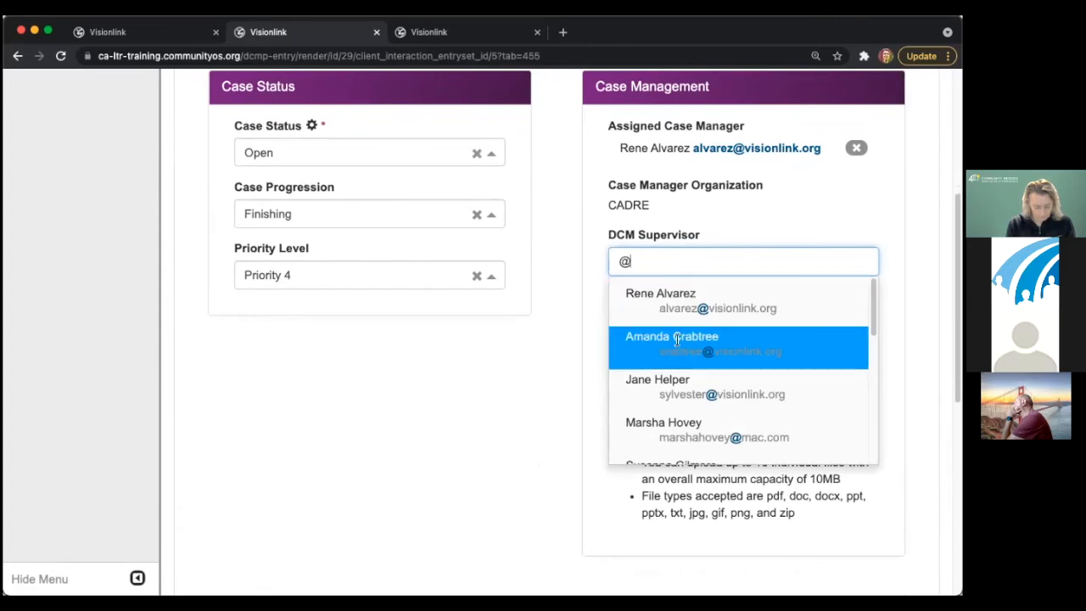
scroll(676, 340, "down", 5)
scroll(670, 353, "up", 2)
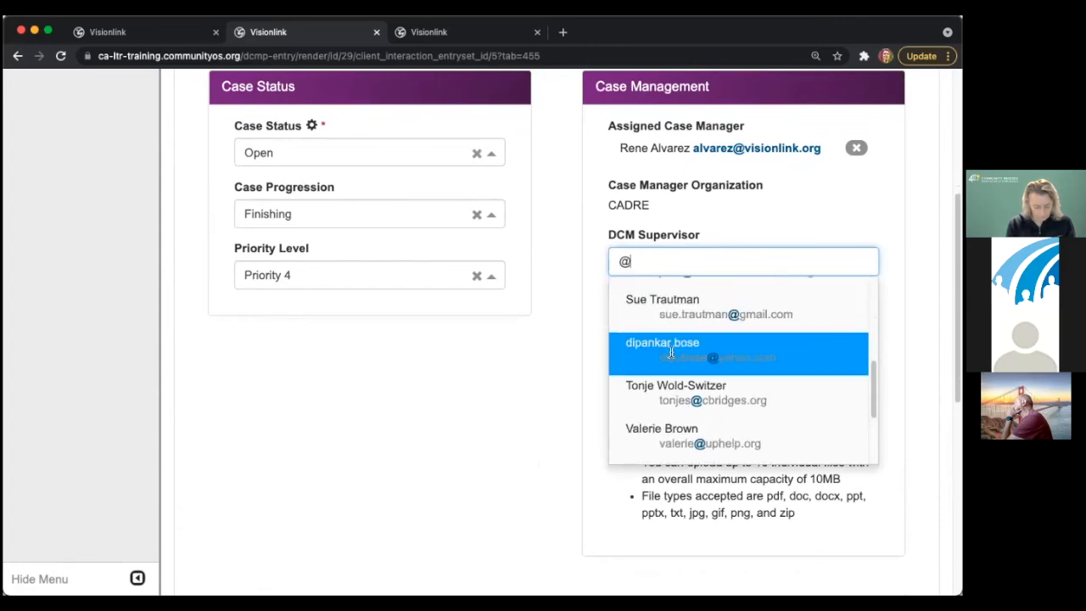
left_click(674, 390)
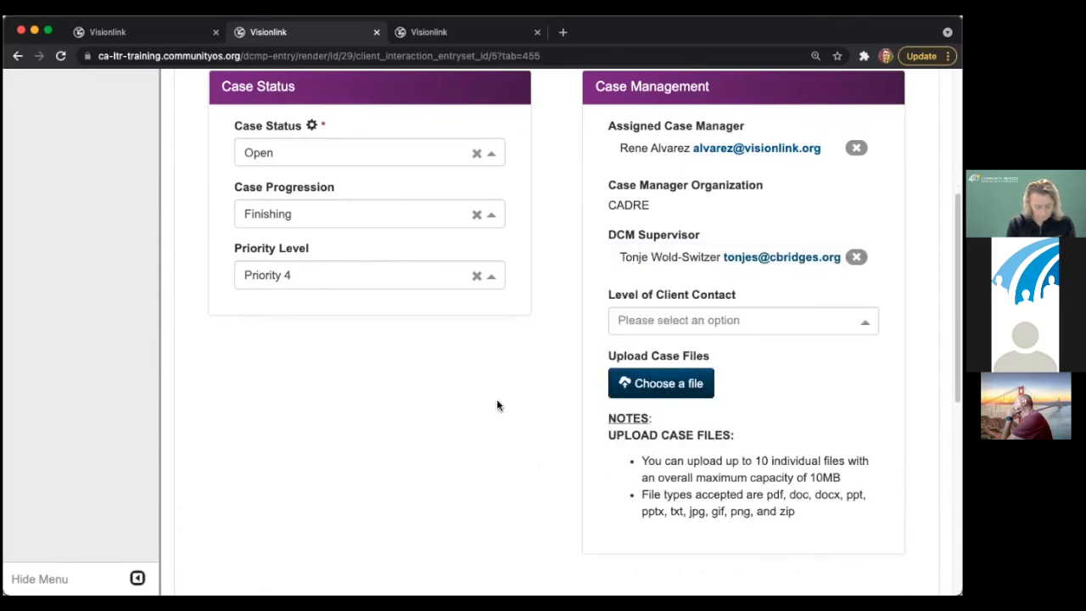
- Set Level of Client Contact to Weekly
left_click(696, 322)
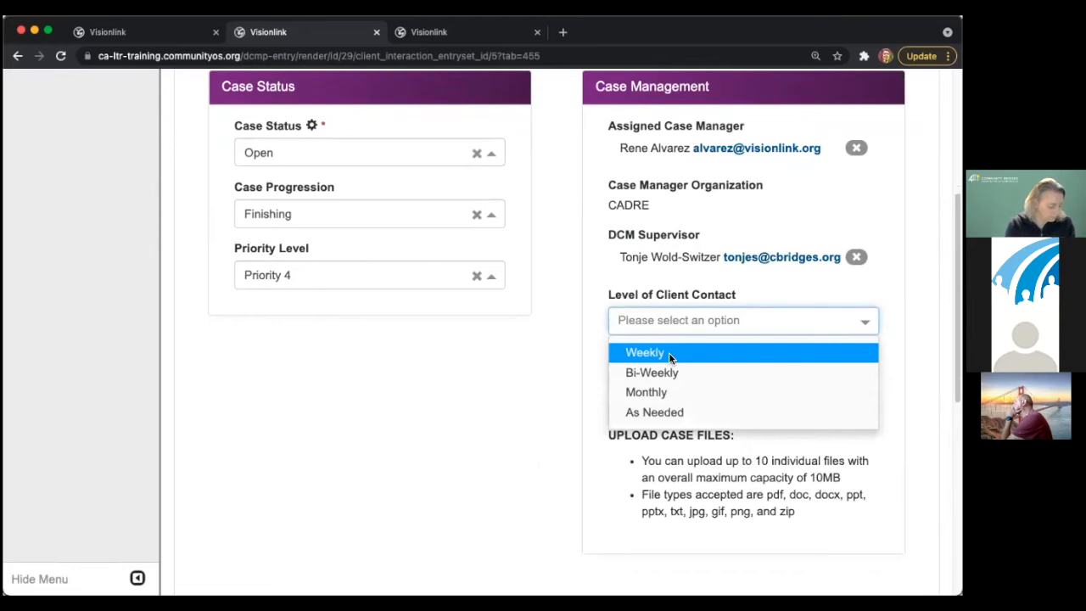
left_click(668, 352)
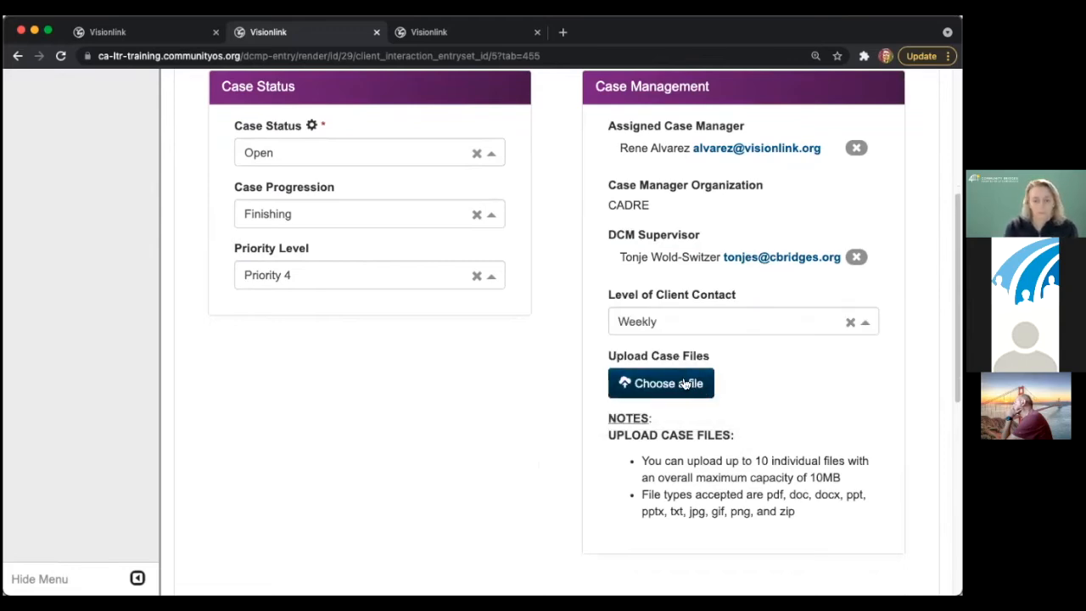
scroll(691, 386, "down", 5)
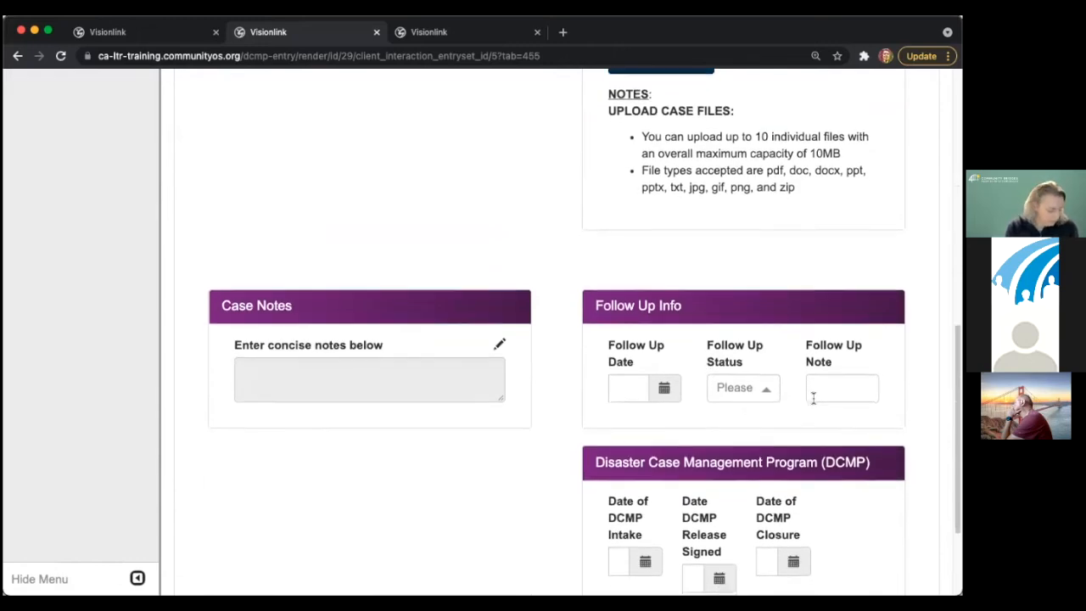
- Set Follow Up Status to Needed and the Follow Up Date to the 20th
scroll(812, 395, "down", 1)
left_click(739, 331)
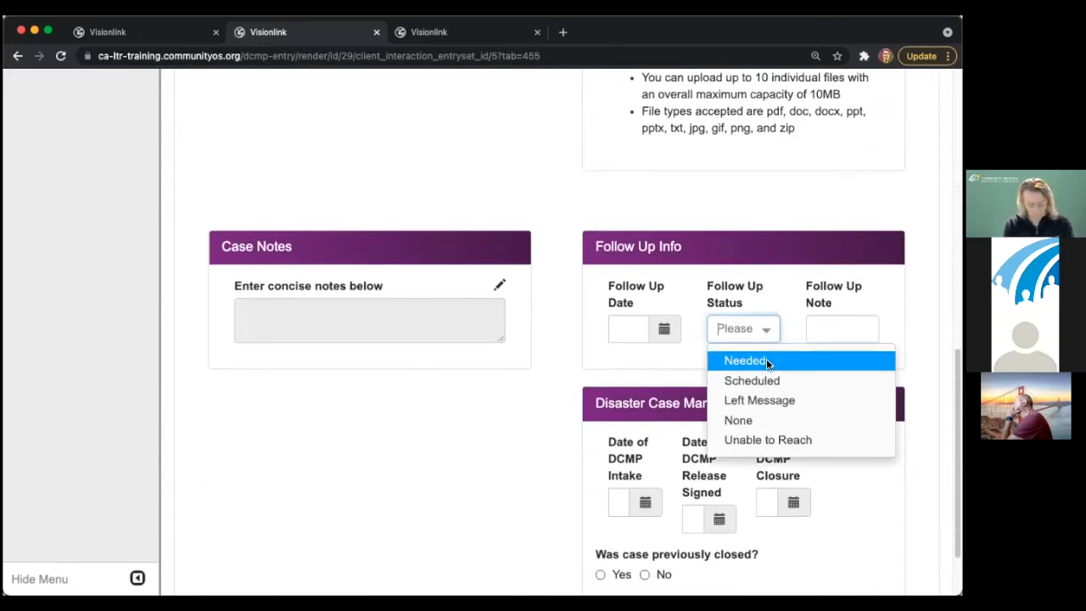
left_click(766, 360)
left_click(664, 331)
left_click(665, 221)
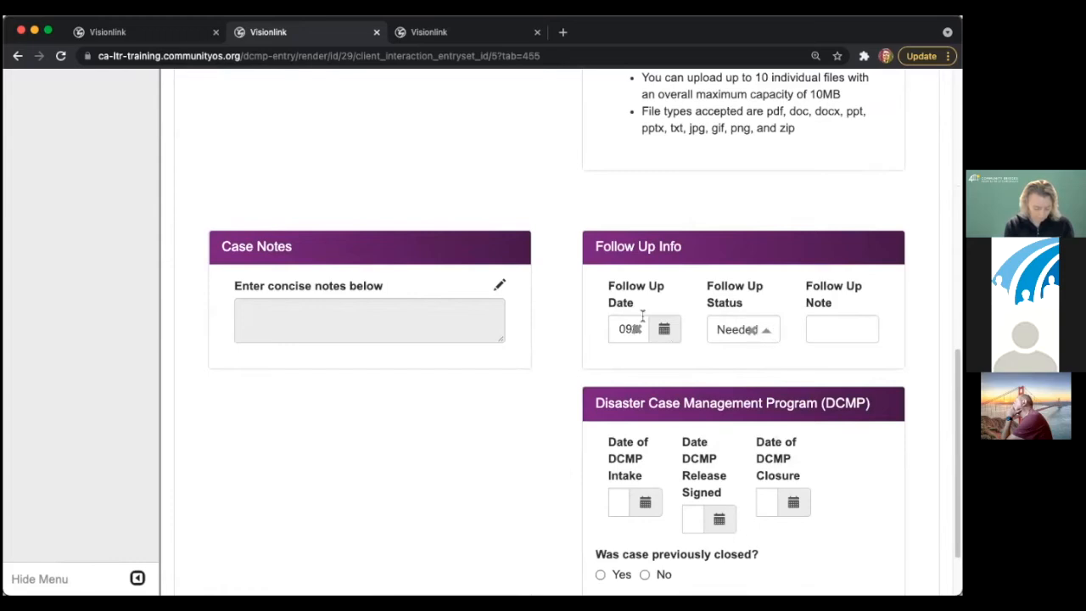
scroll(647, 304, "down", 1)
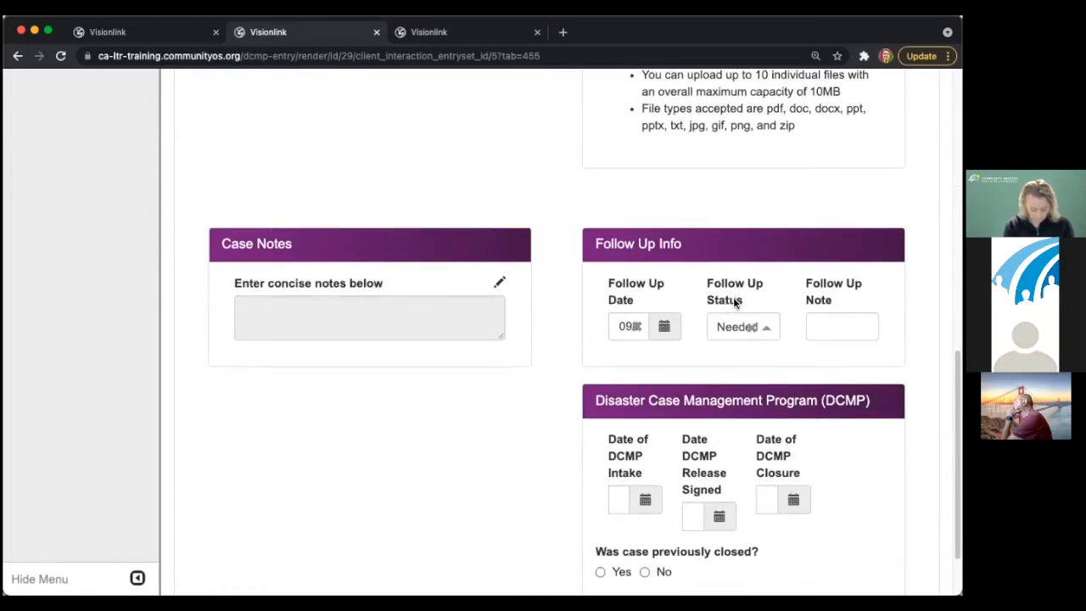
- Change the follow-up status to Scheduled, then to Unable to Reach
left_click(843, 326)
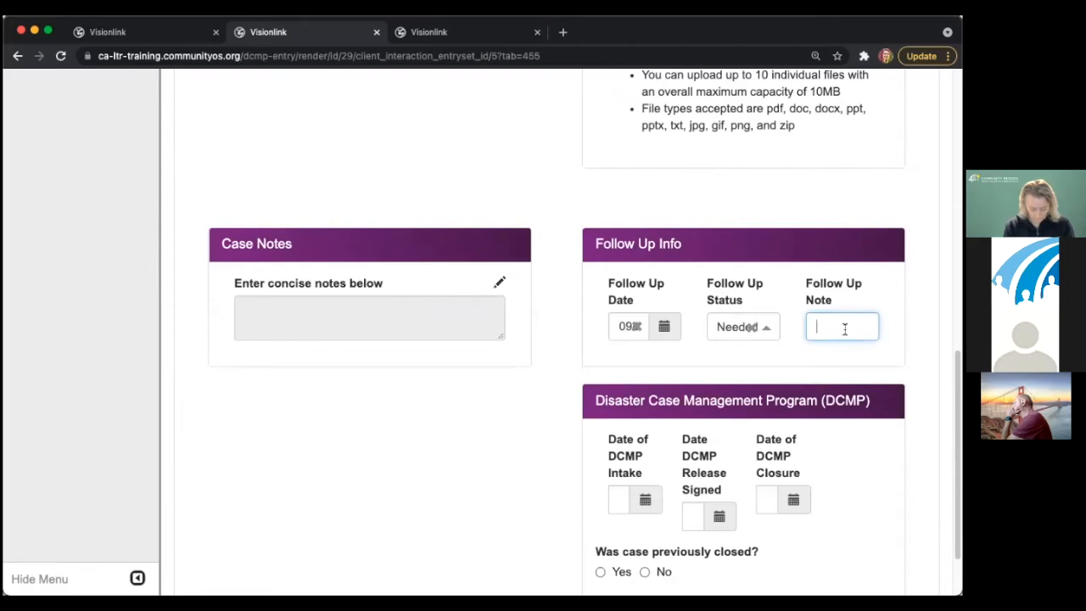
left_click(742, 321)
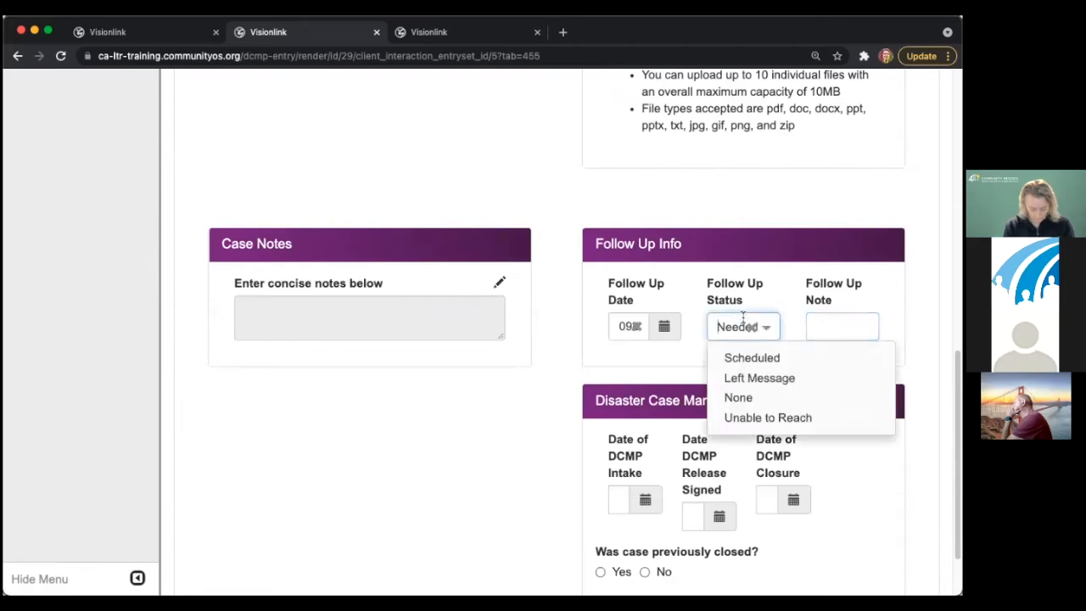
left_click(759, 360)
left_click(844, 320)
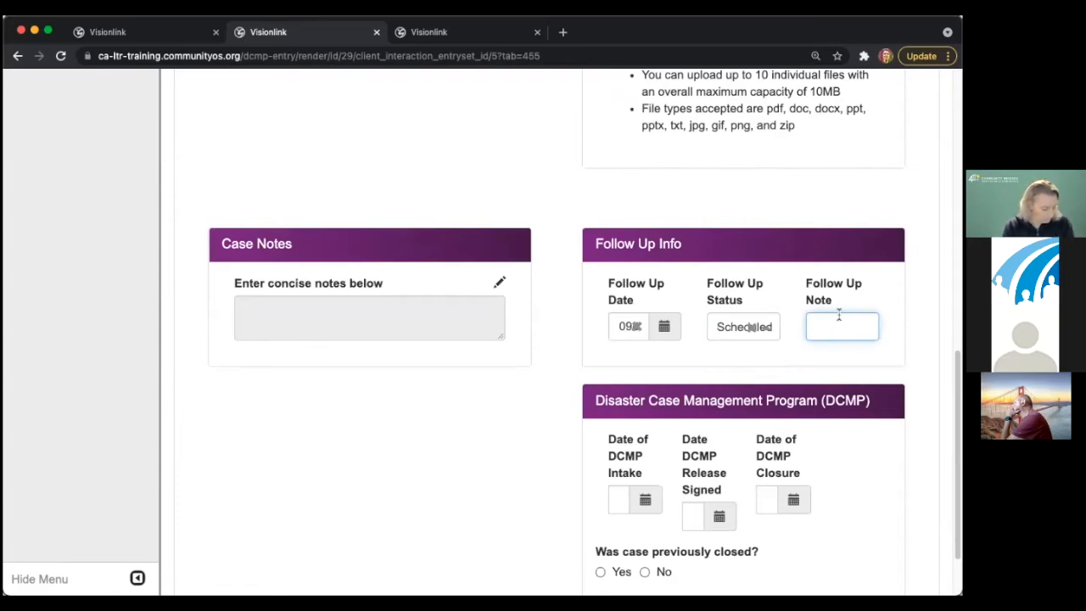
left_click(766, 333)
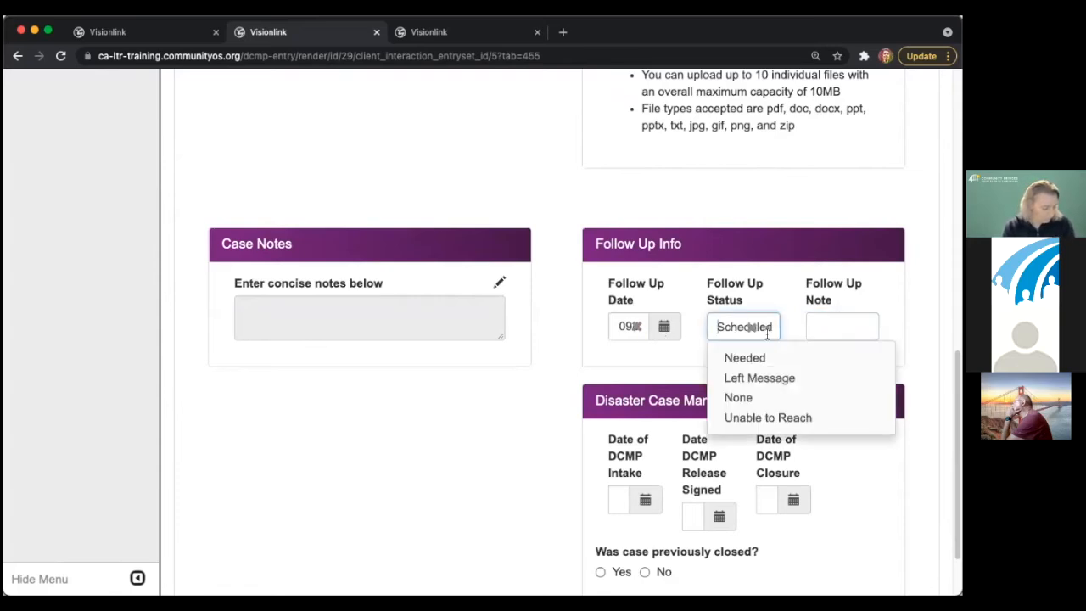
left_click(767, 418)
left_click(841, 319)
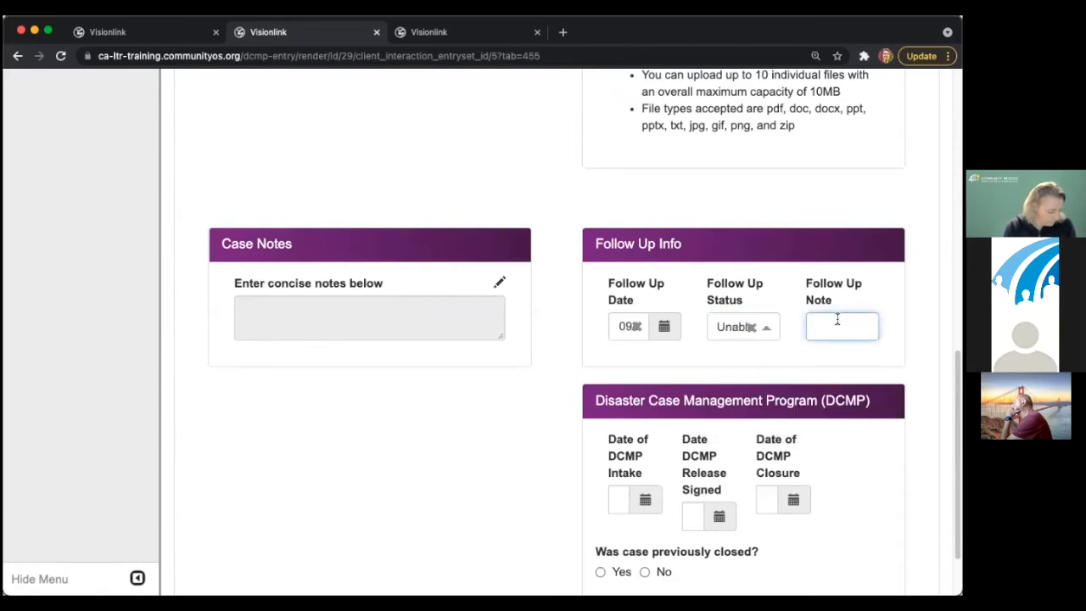
scroll(835, 324, "down", 2)
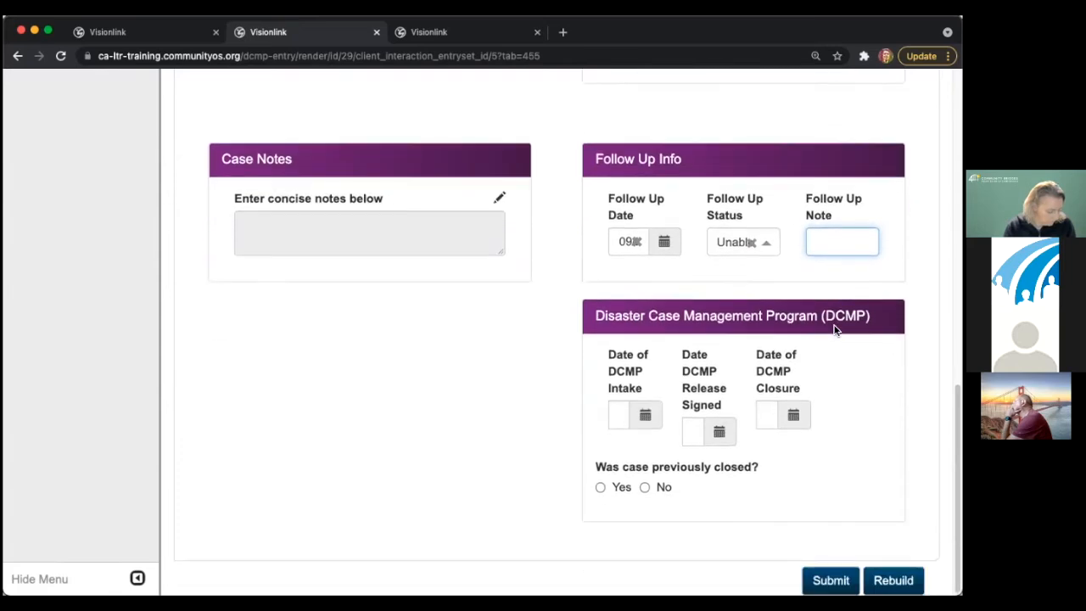
- Fill in the DCMP intake date (6th), release signed date and closure date (6th)
left_click(644, 420)
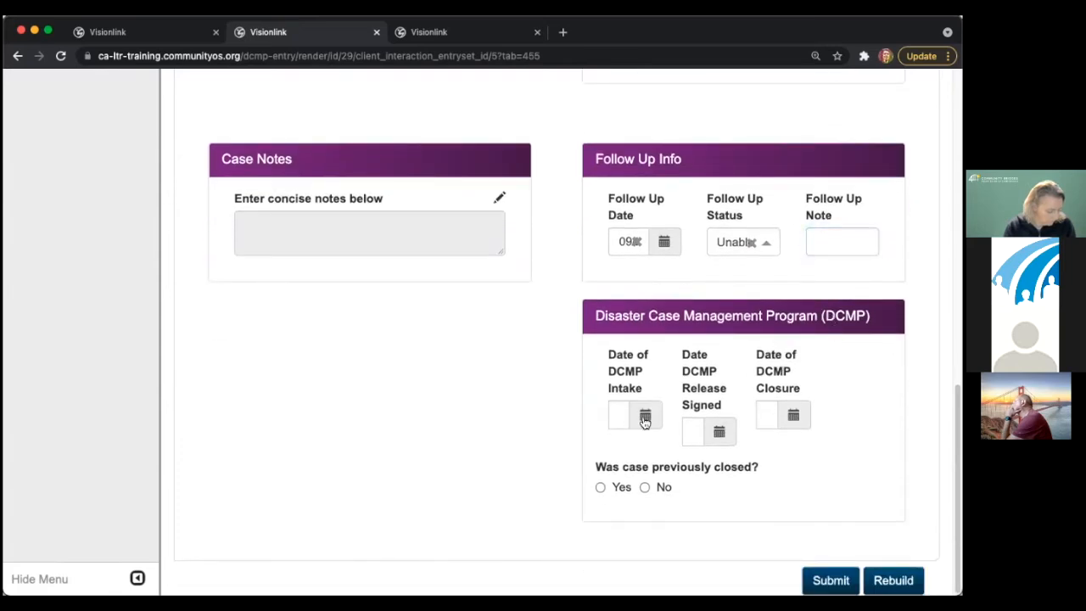
left_click(664, 240)
left_click(719, 432)
left_click(714, 256)
left_click(792, 413)
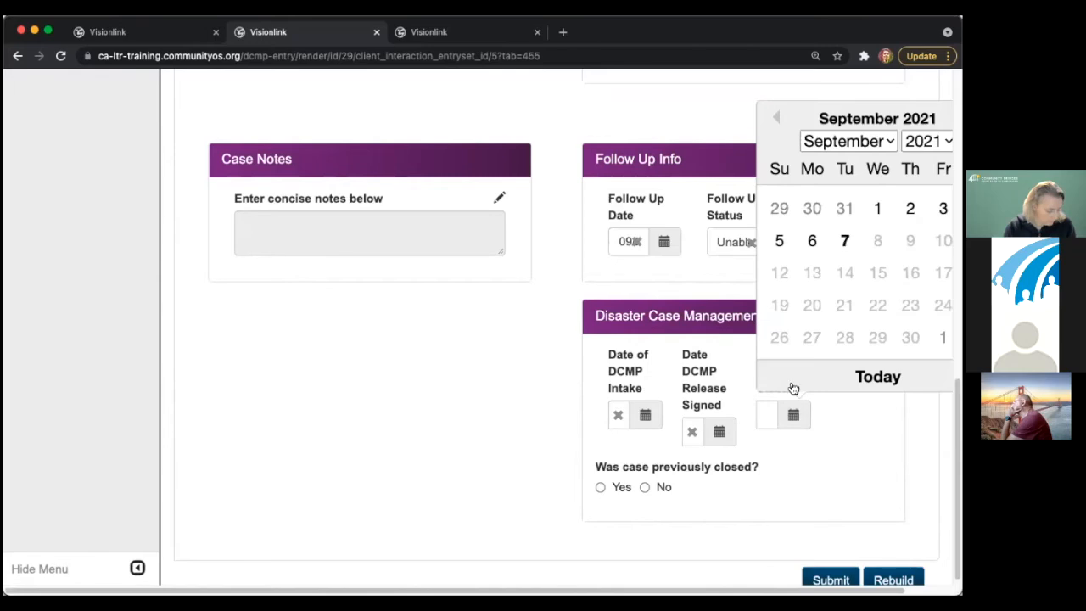
left_click(814, 241)
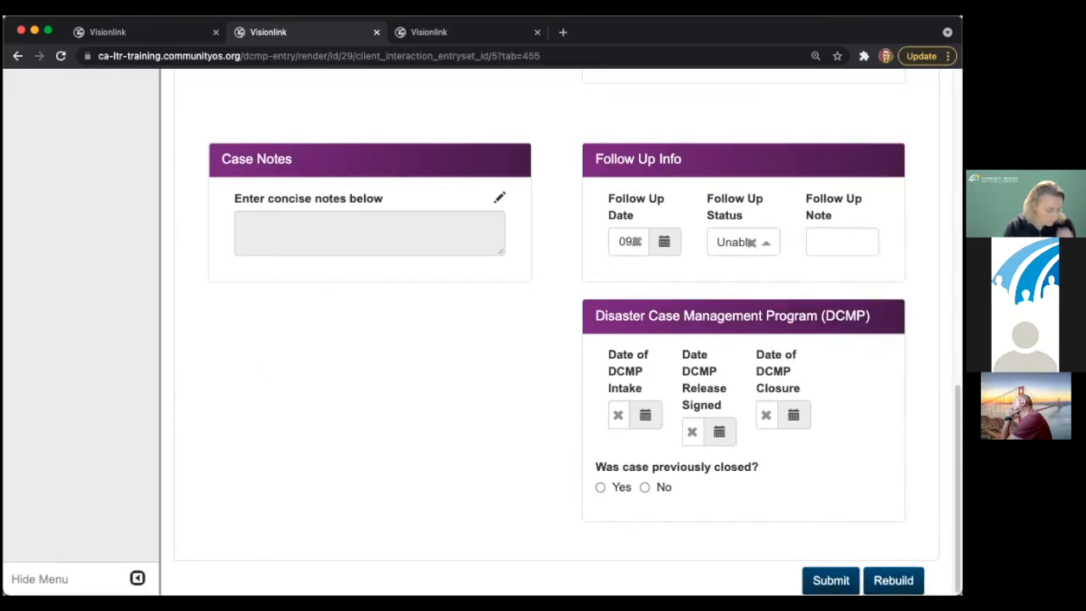
left_click_drag(961, 594, 781, 586)
left_click_drag(910, 320, 888, 515)
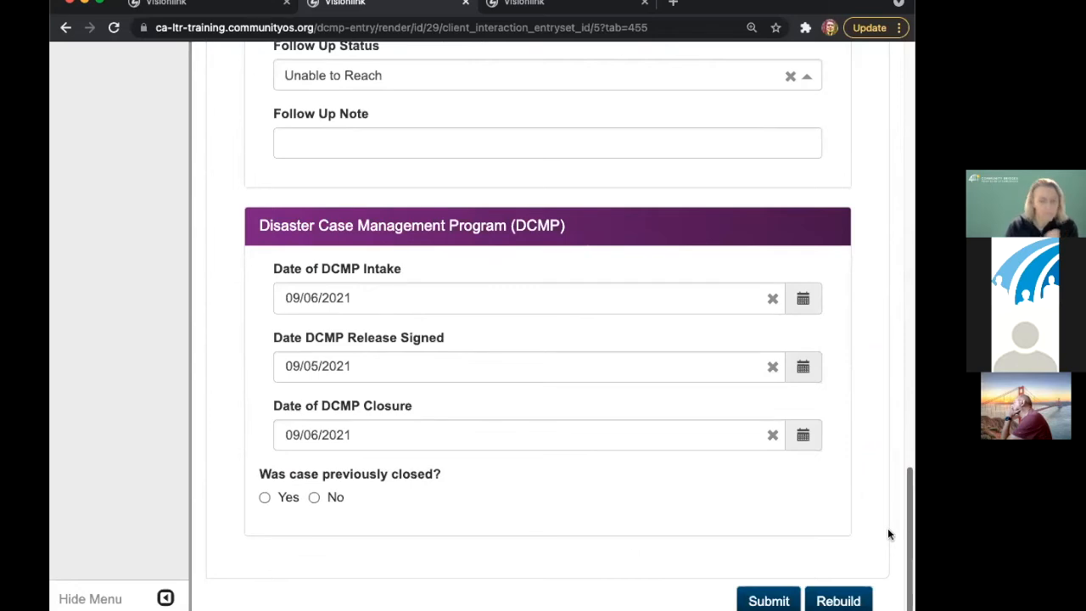
- Mark the case previously closed, clear the DCMP closure date, re-pick intake date 6th, and submit
left_click(289, 499)
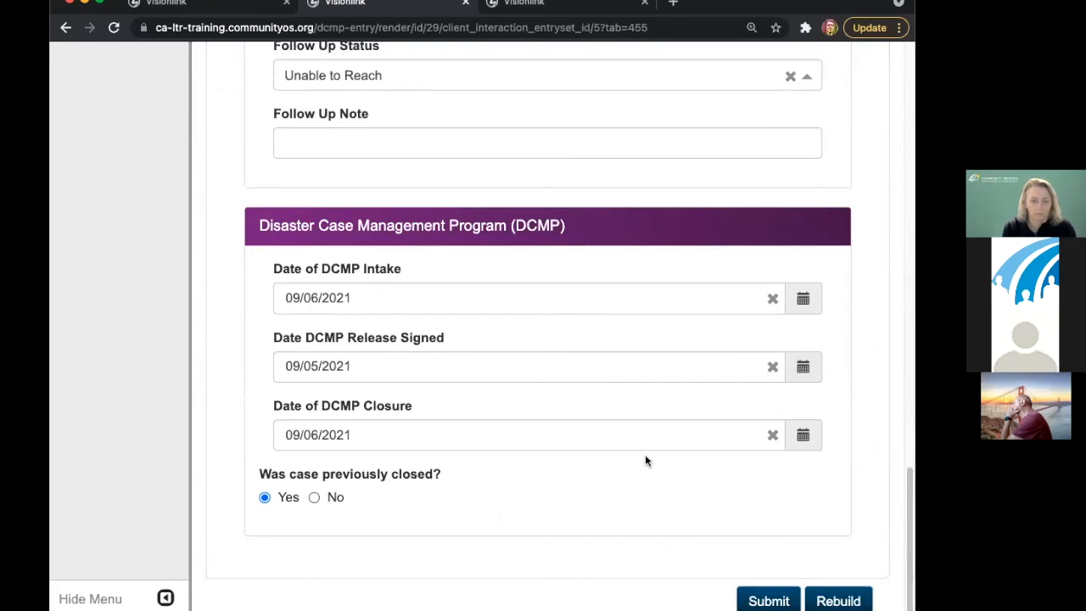
left_click(773, 434)
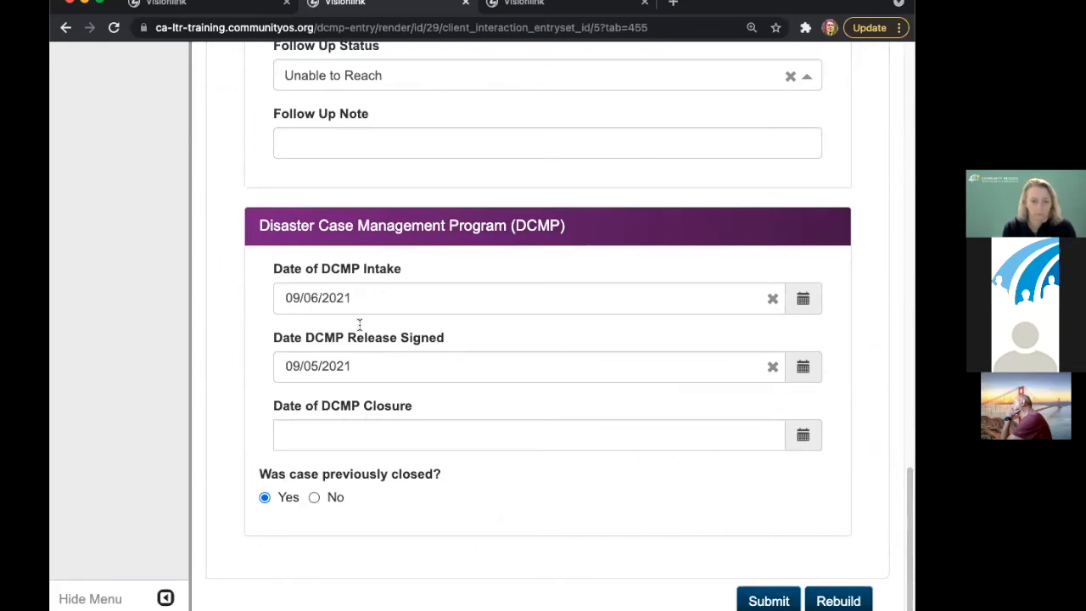
left_click(355, 297)
left_click(338, 105)
left_click(738, 594)
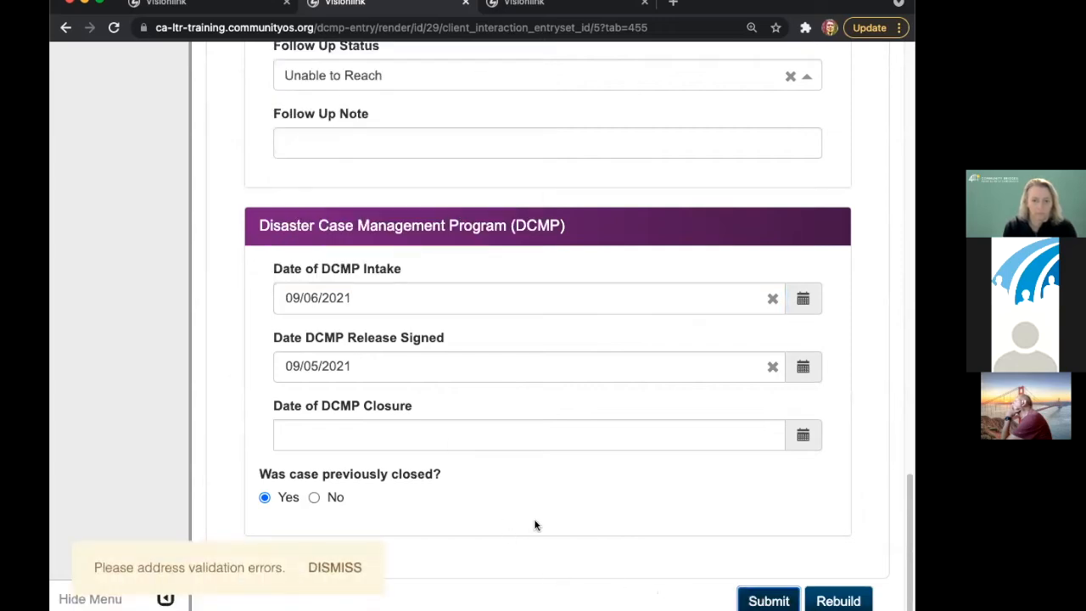
- Dismiss the validation notice, answer Yes to the separate mailing address question, and resubmit the form
left_click(323, 565)
scroll(448, 454, "up", 10)
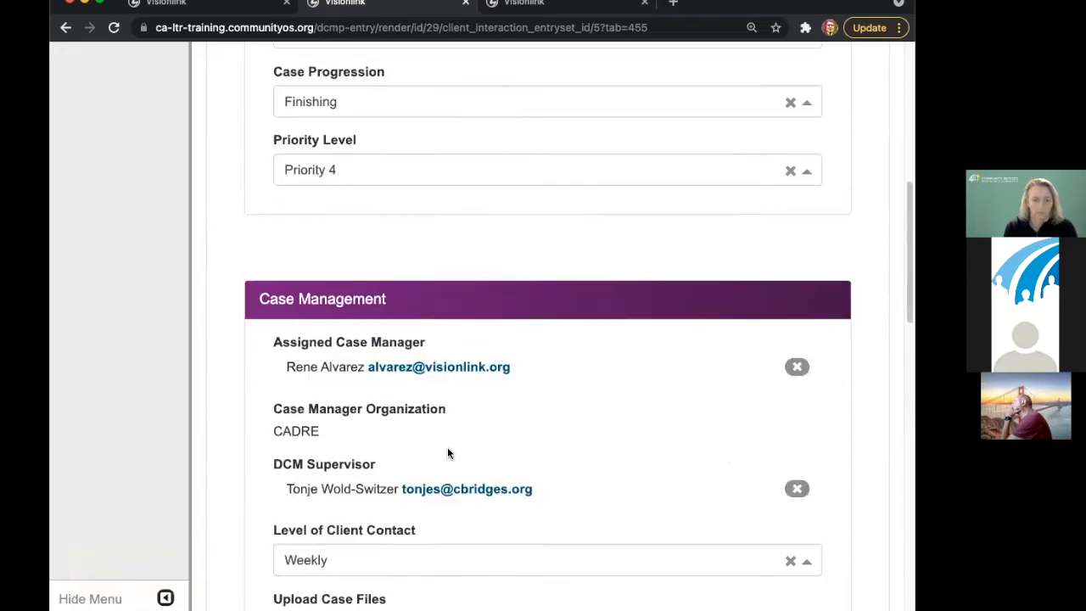
scroll(449, 432, "up", 10)
left_click(418, 280)
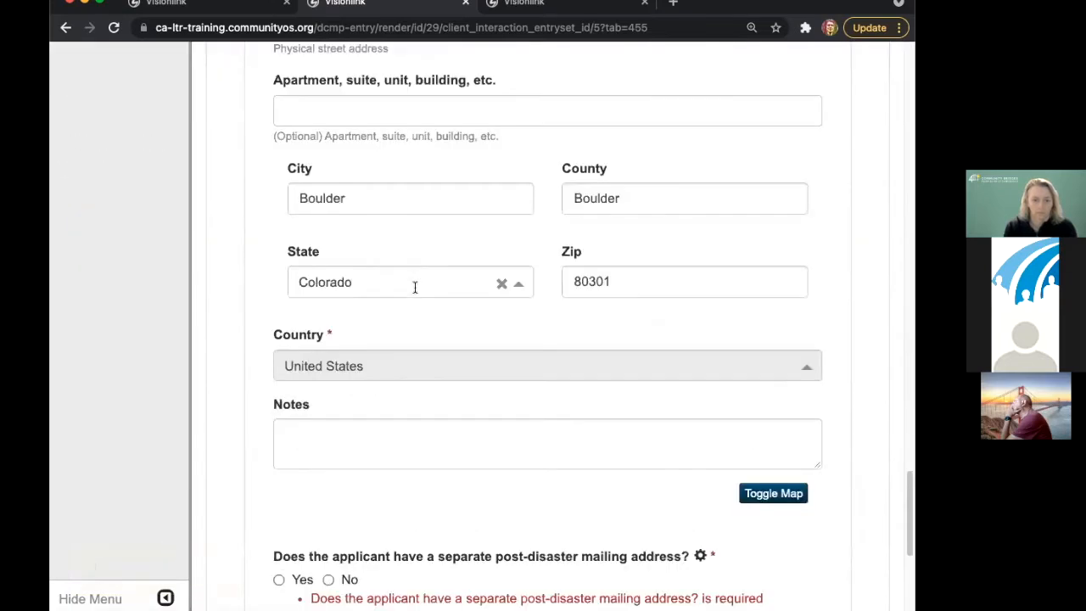
scroll(428, 509, "down", 2)
left_click(300, 482)
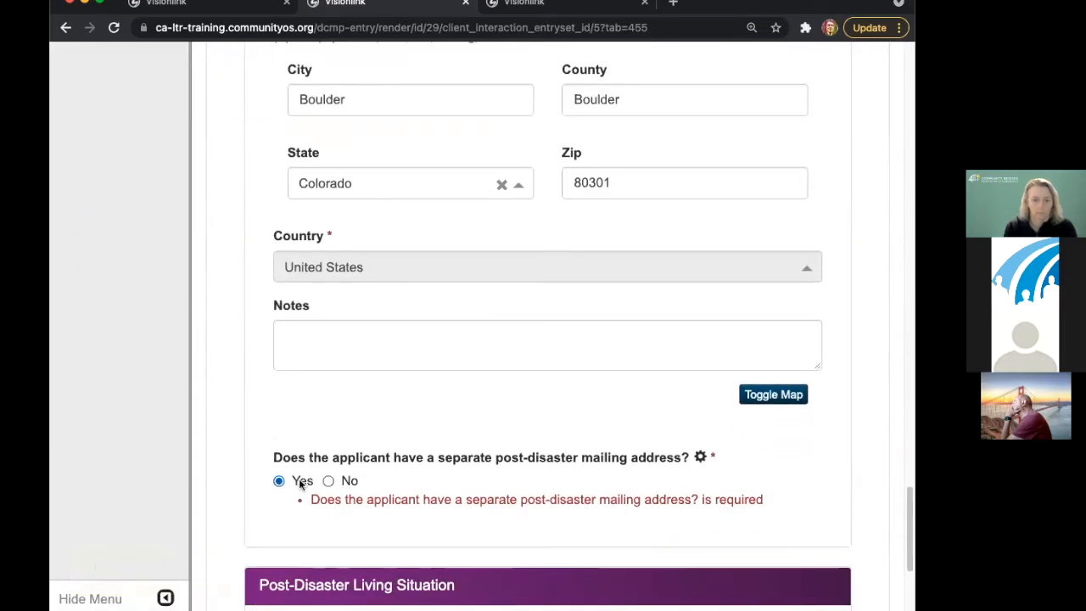
scroll(489, 436, "up", 10)
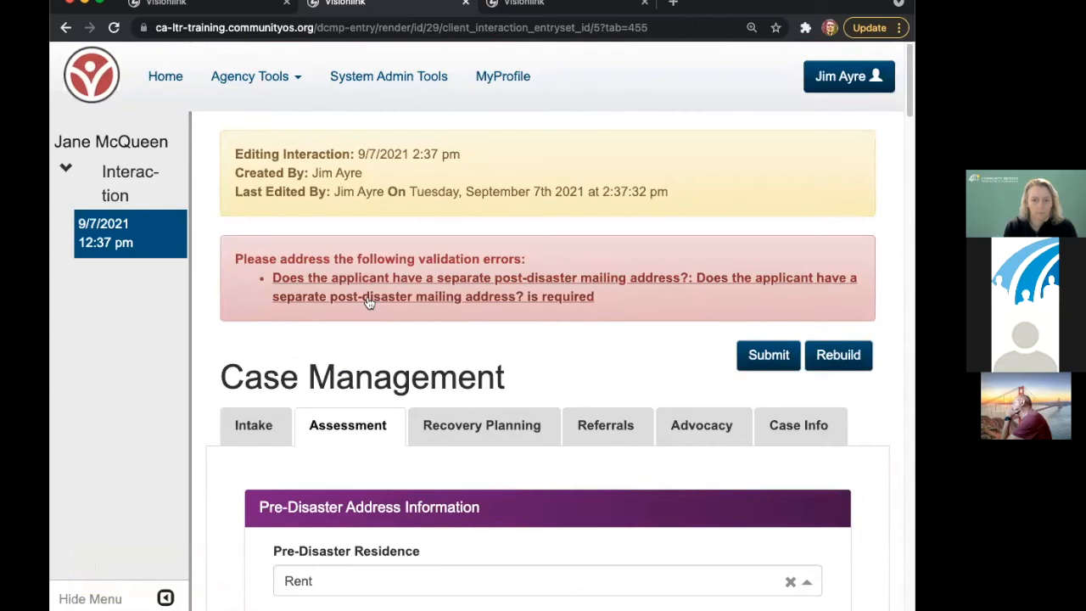
left_click(838, 355)
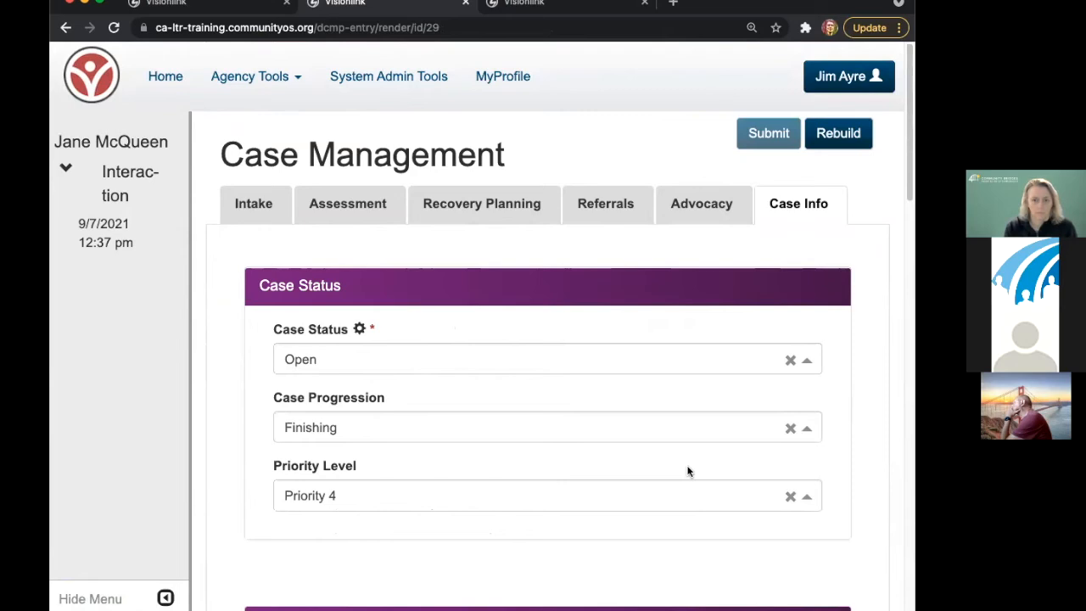
- Rebuild the repair project from this case, show its Project details, and select the page URL
left_click(852, 136)
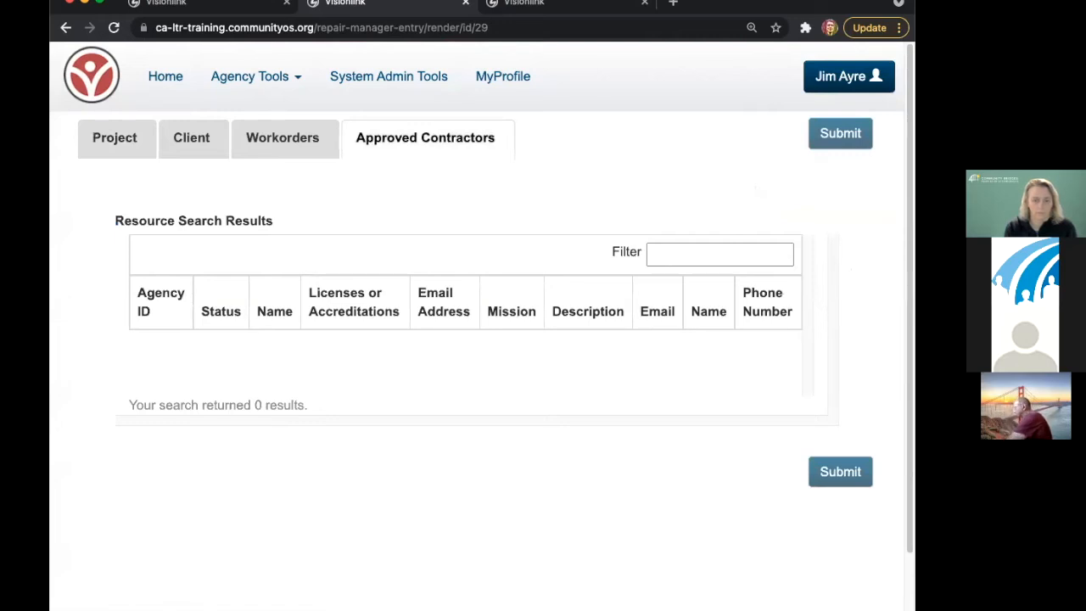
left_click(133, 148)
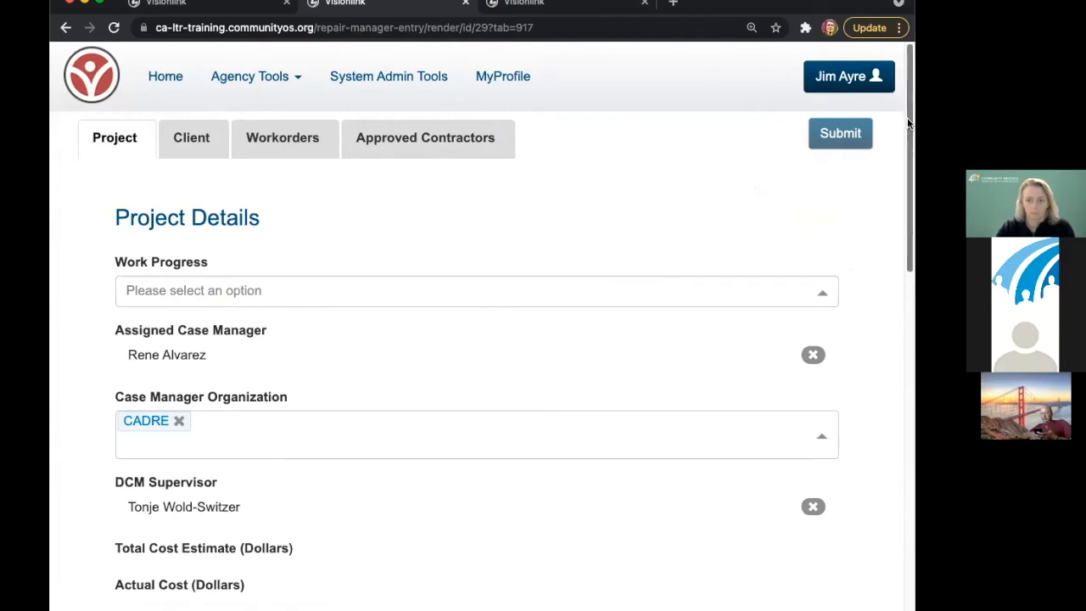
scroll(906, 117, "down", 2)
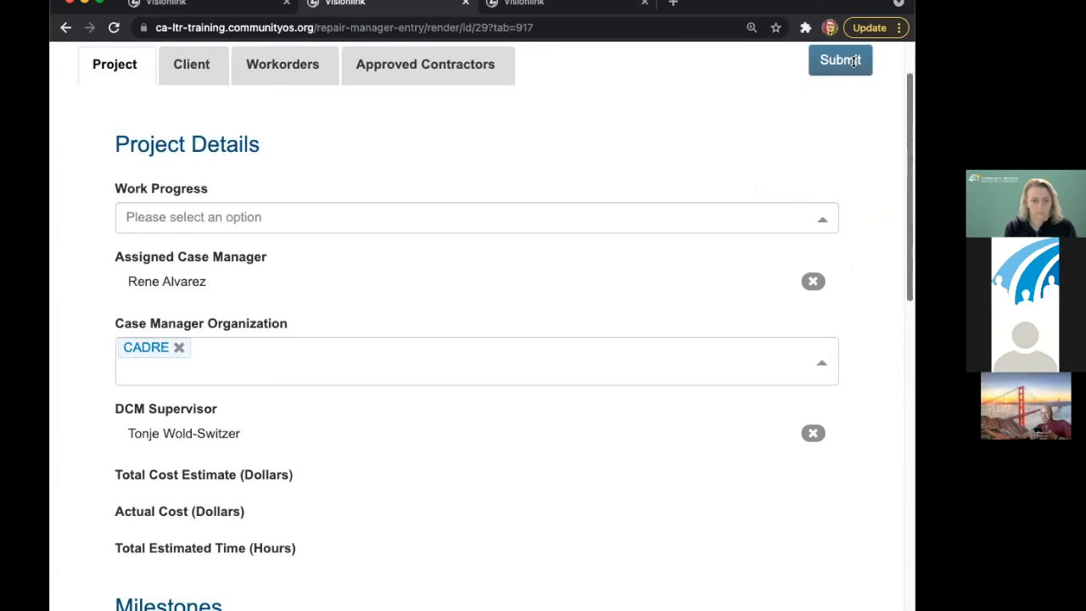
left_click(310, 32)
left_click(310, 32)
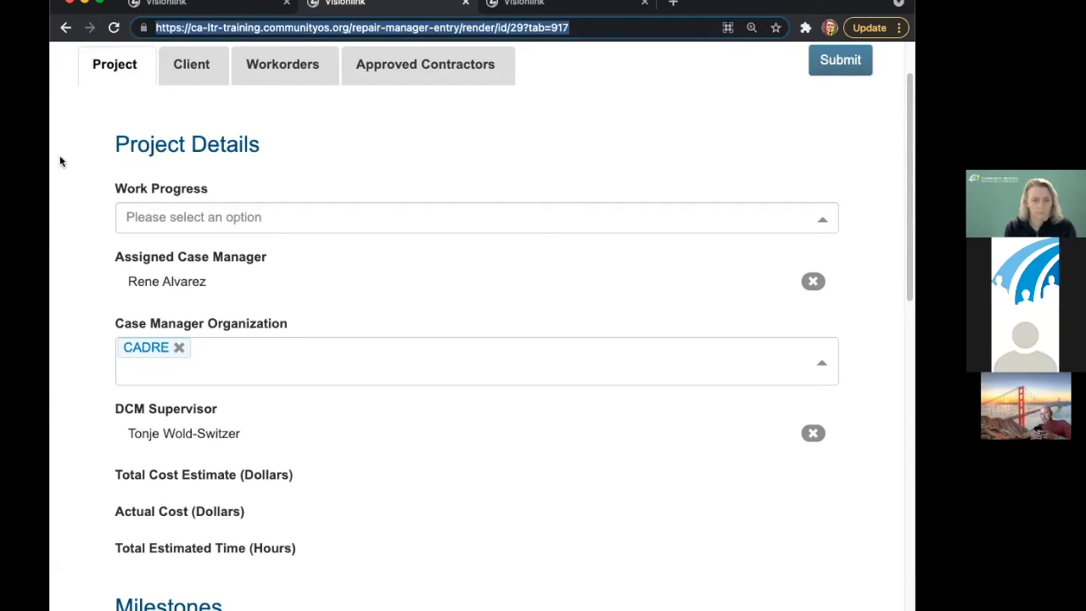
- Set the project's Work Progress to Started
left_click(179, 219)
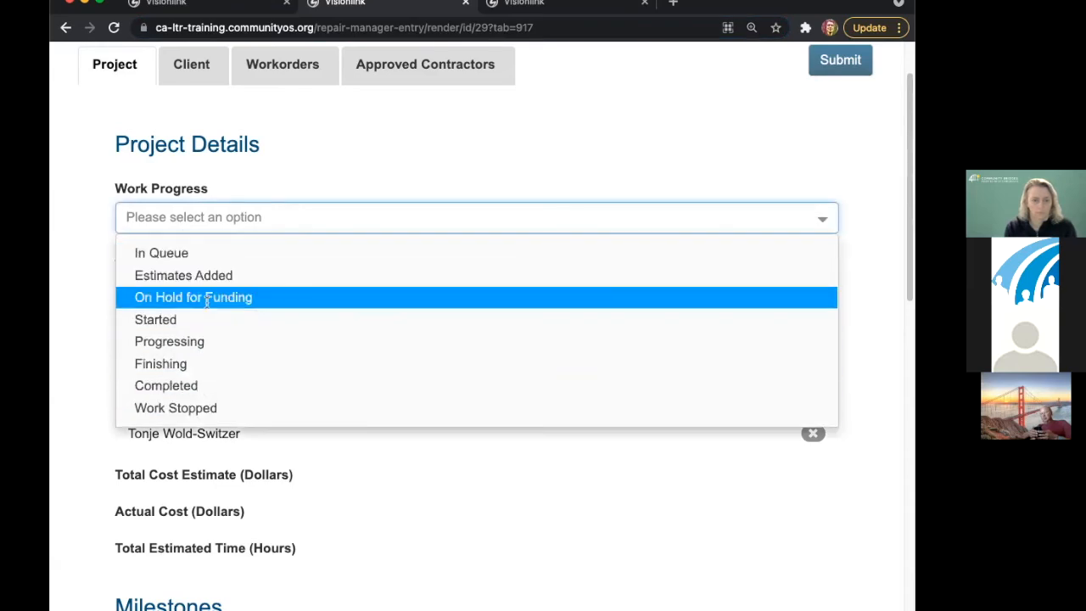
left_click(204, 320)
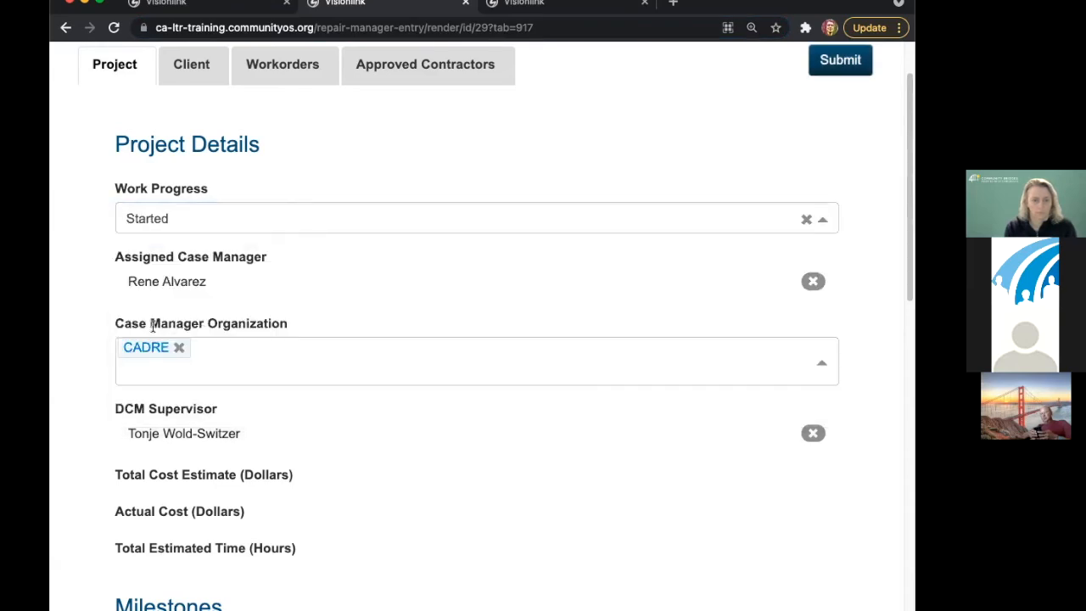
scroll(273, 307, "down", 1)
scroll(273, 307, "down", 2)
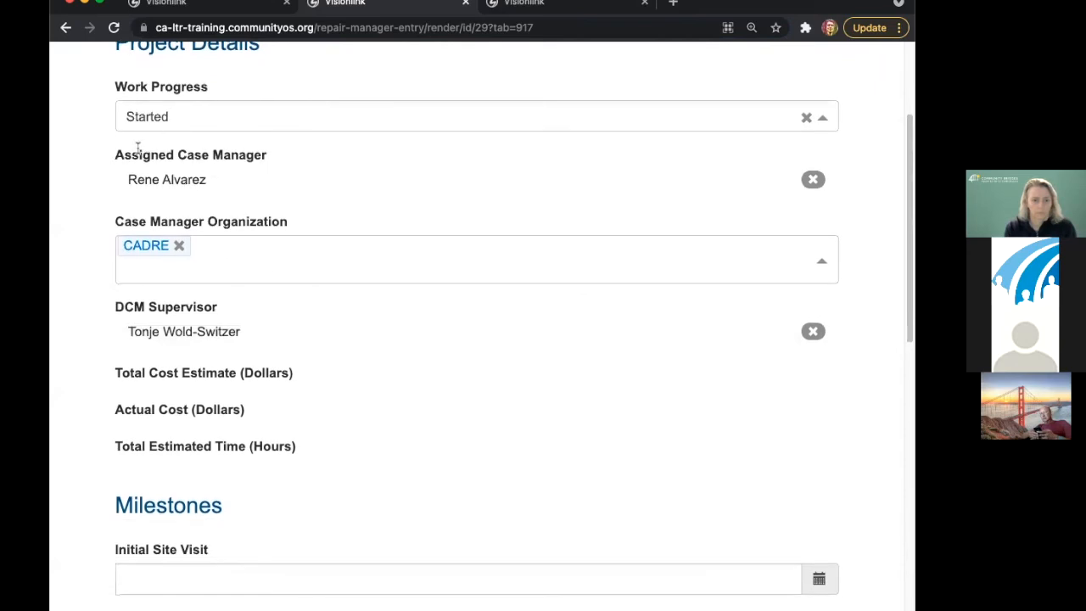
scroll(254, 346, "down", 3)
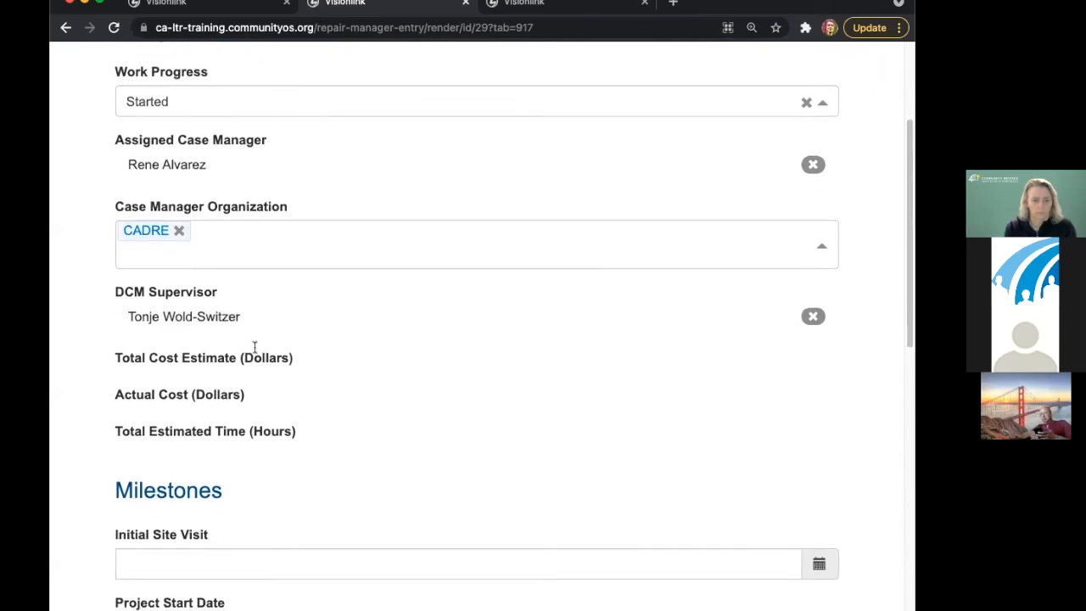
scroll(239, 342, "down", 3)
left_click_drag(116, 166, 296, 281)
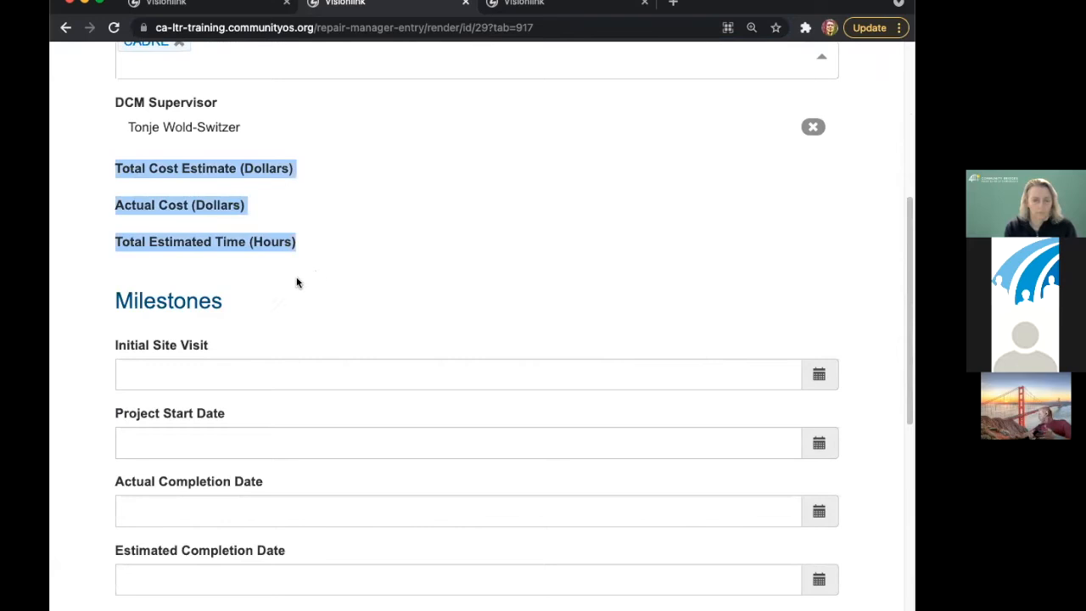
- Set Initial Site Visit and Project Start Date to the 29th, Estimated Completion Date to the 28th
left_click(229, 377)
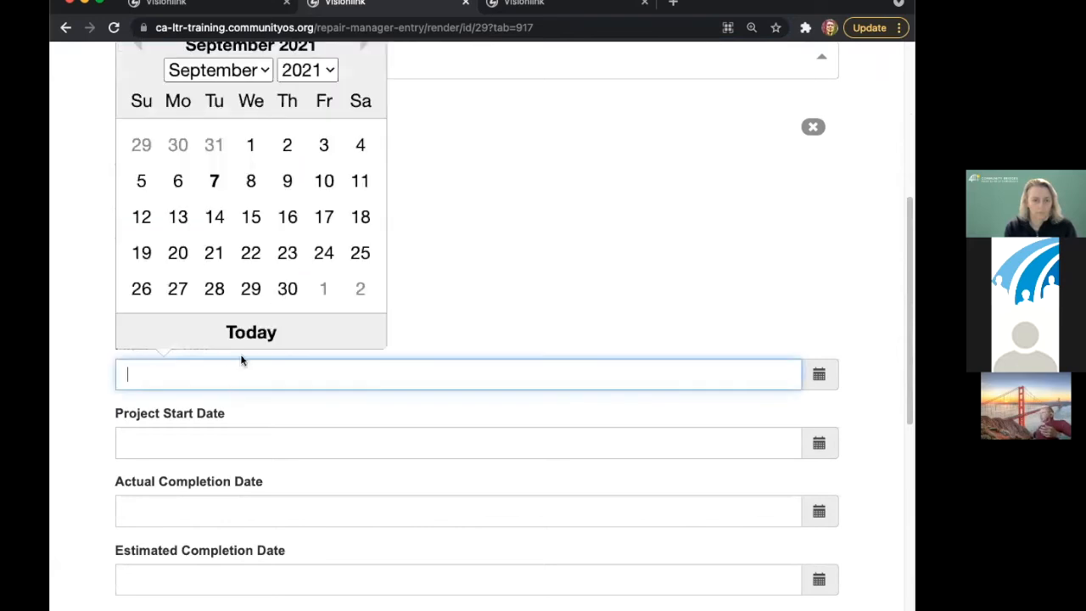
left_click(253, 293)
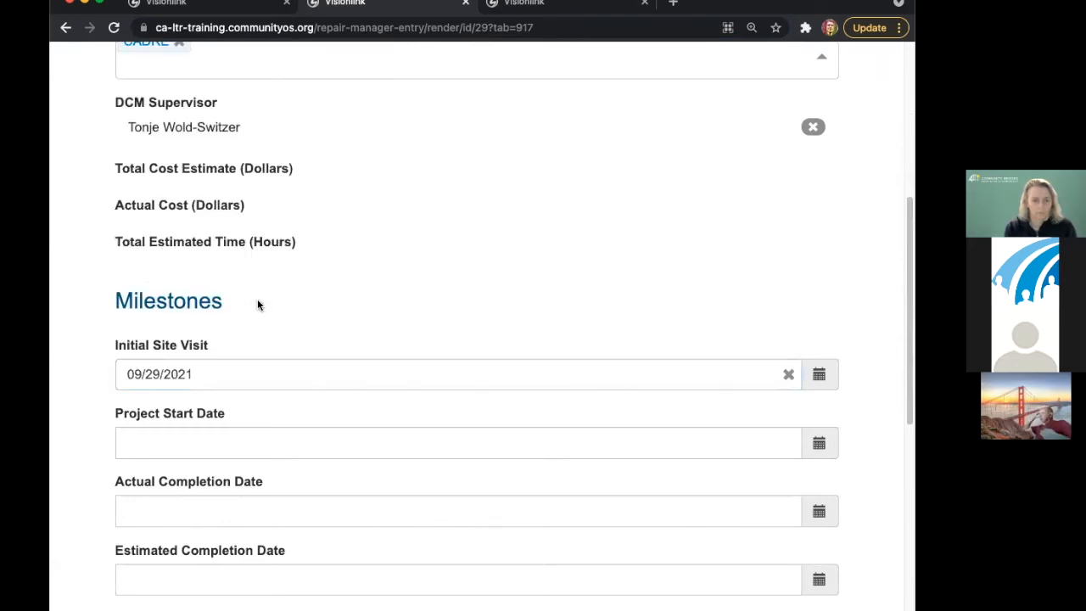
left_click(229, 443)
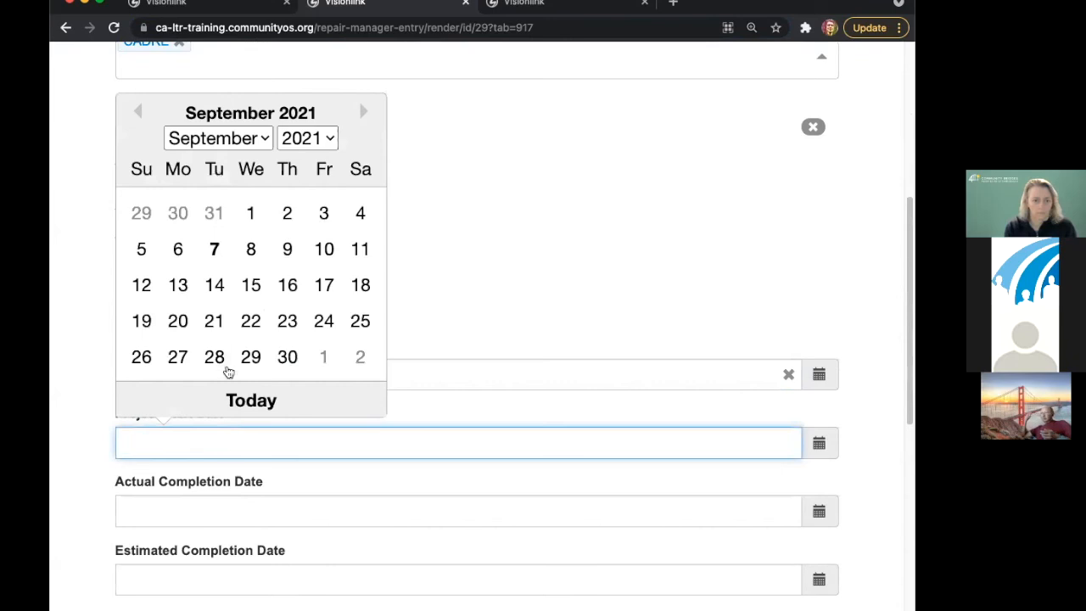
left_click(251, 358)
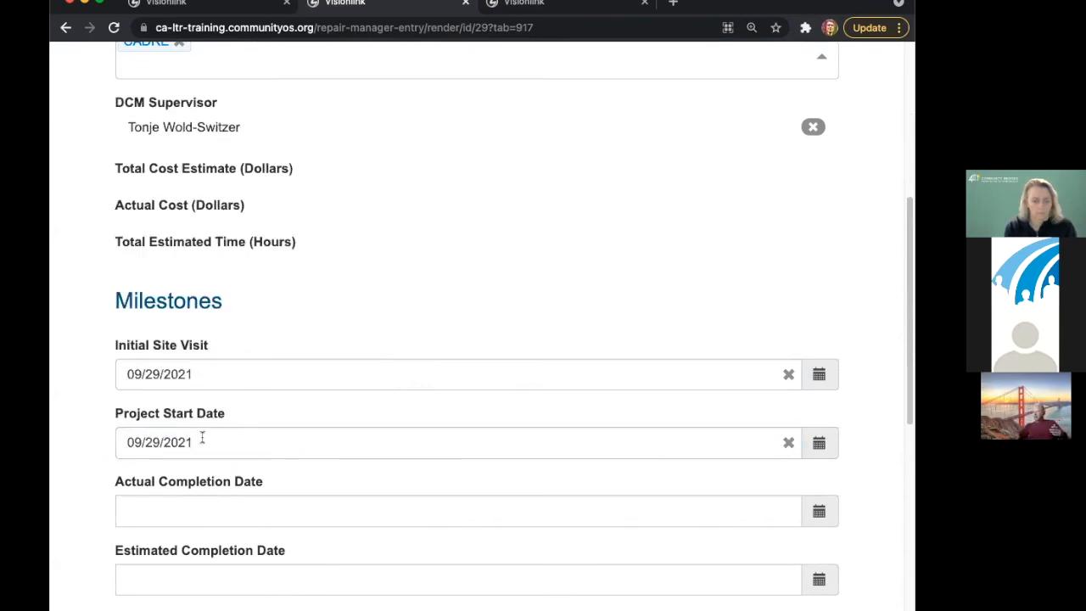
left_click(195, 573)
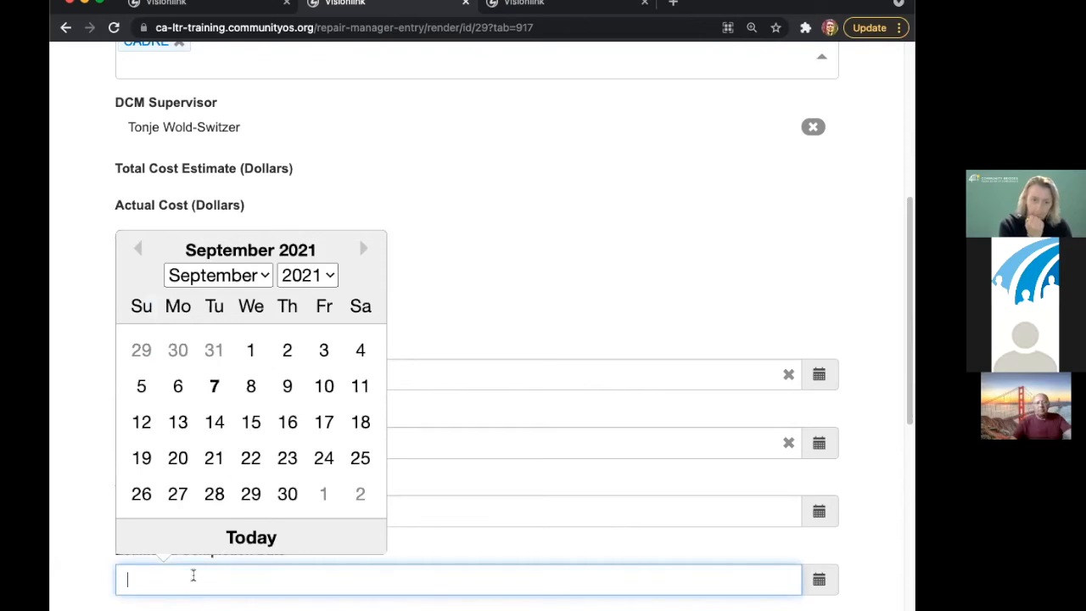
left_click(213, 494)
scroll(361, 306, "up", 5)
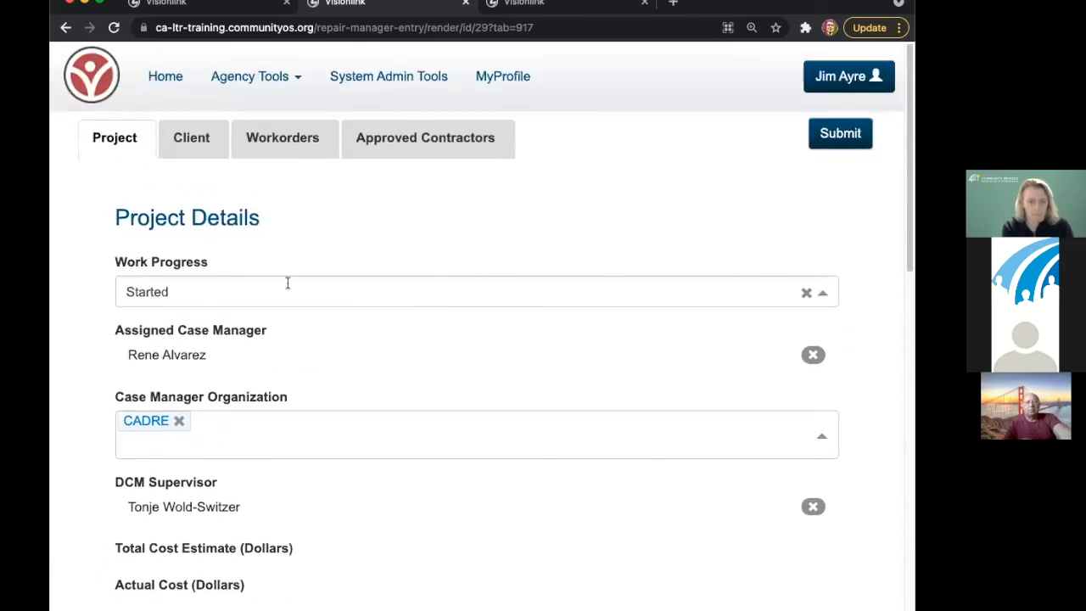
- Look over the project's client information, then bring up the Workorders tab
left_click(189, 137)
scroll(268, 224, "down", 10)
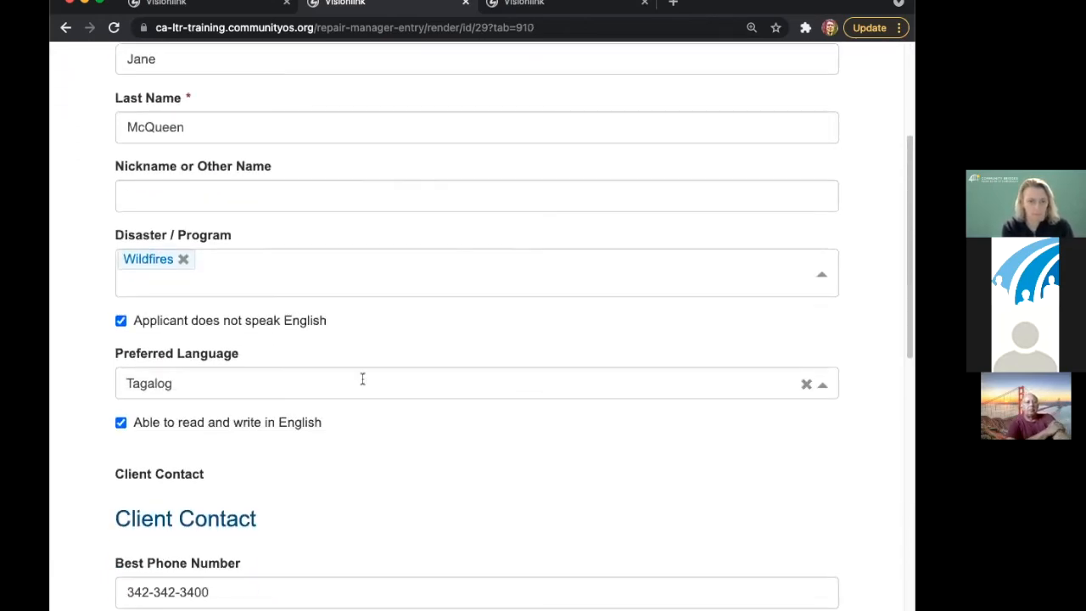
scroll(361, 380, "down", 2)
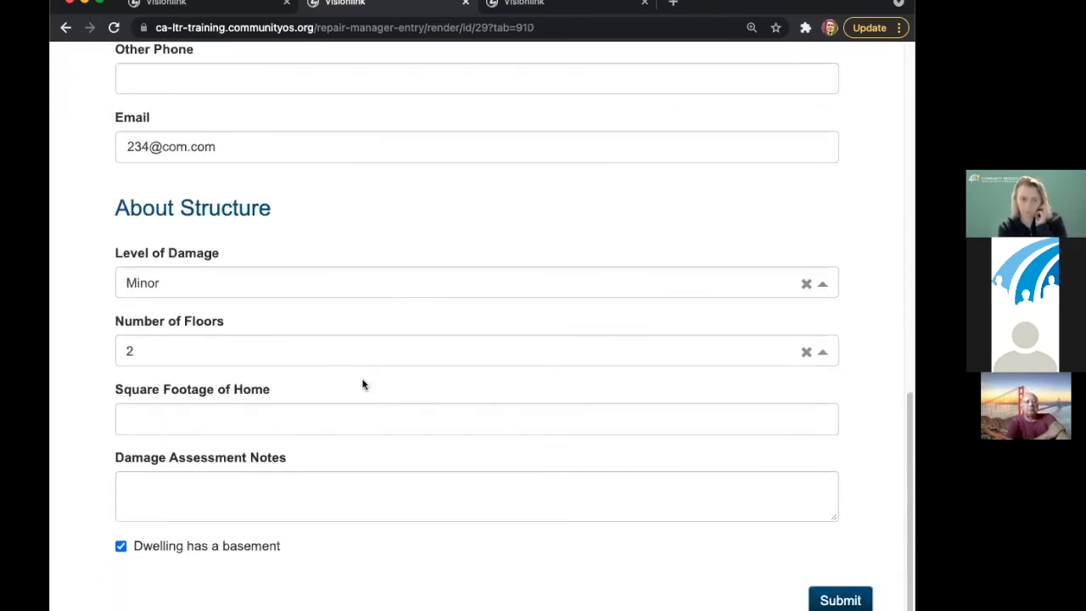
scroll(359, 384, "up", 15)
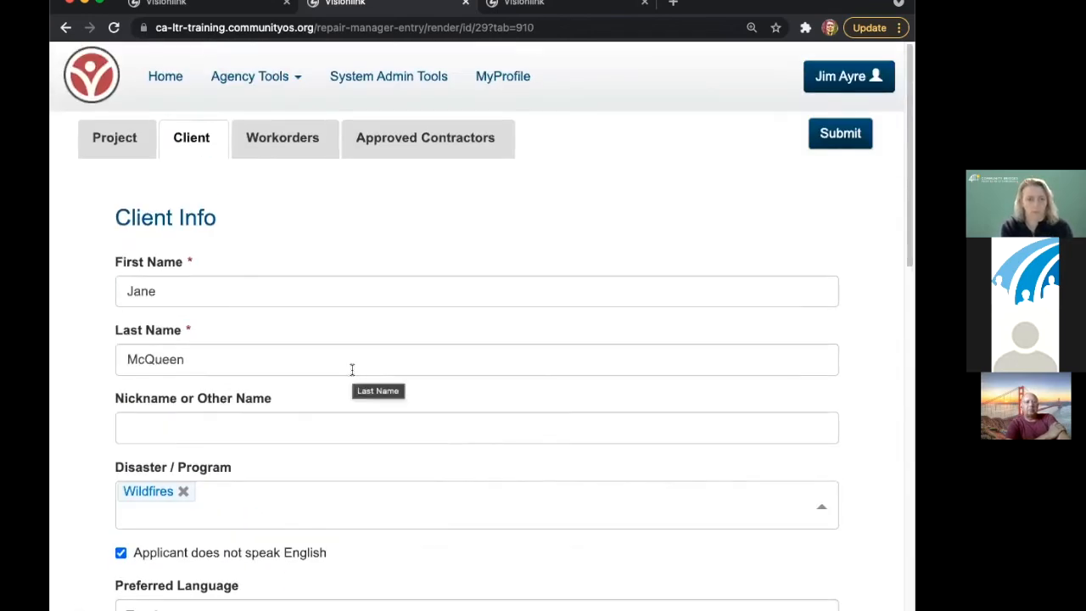
left_click(277, 149)
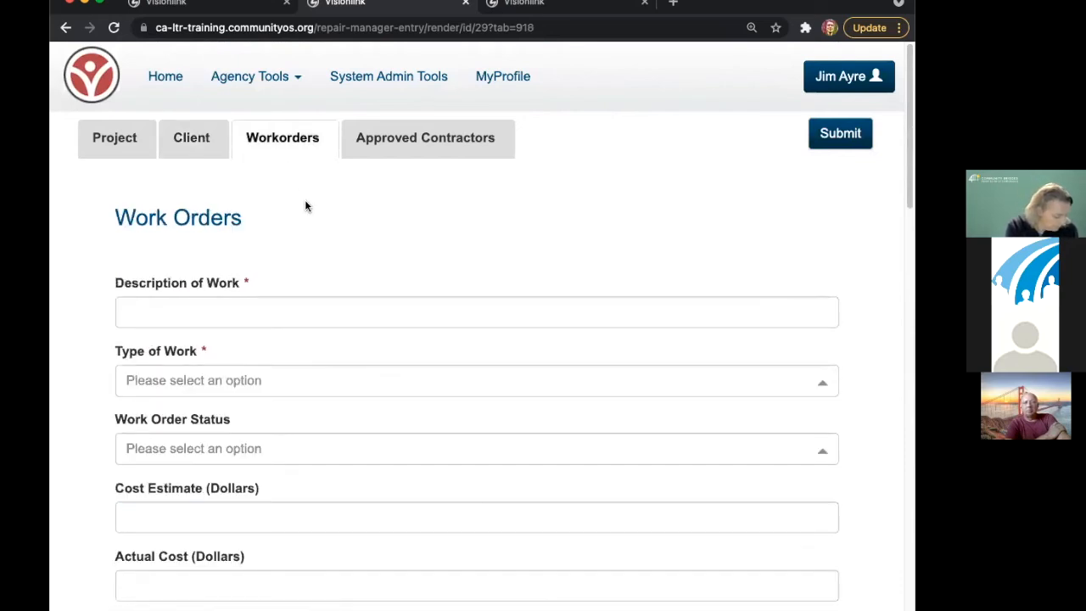
- Start a work order described 'Blue Tarps' with type Roof and status Repair
left_click(270, 314)
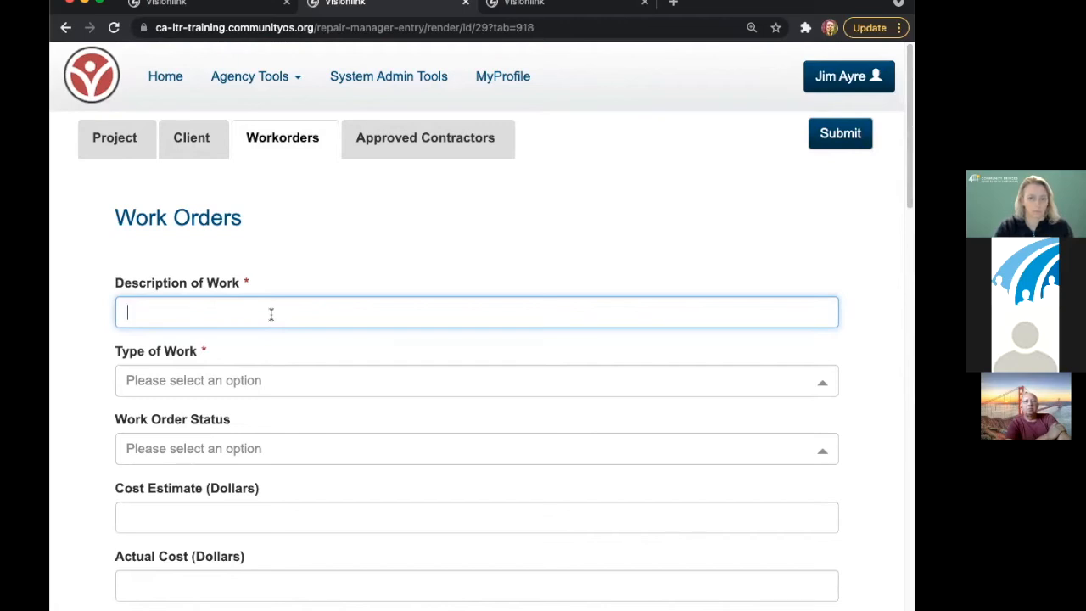
type("B")
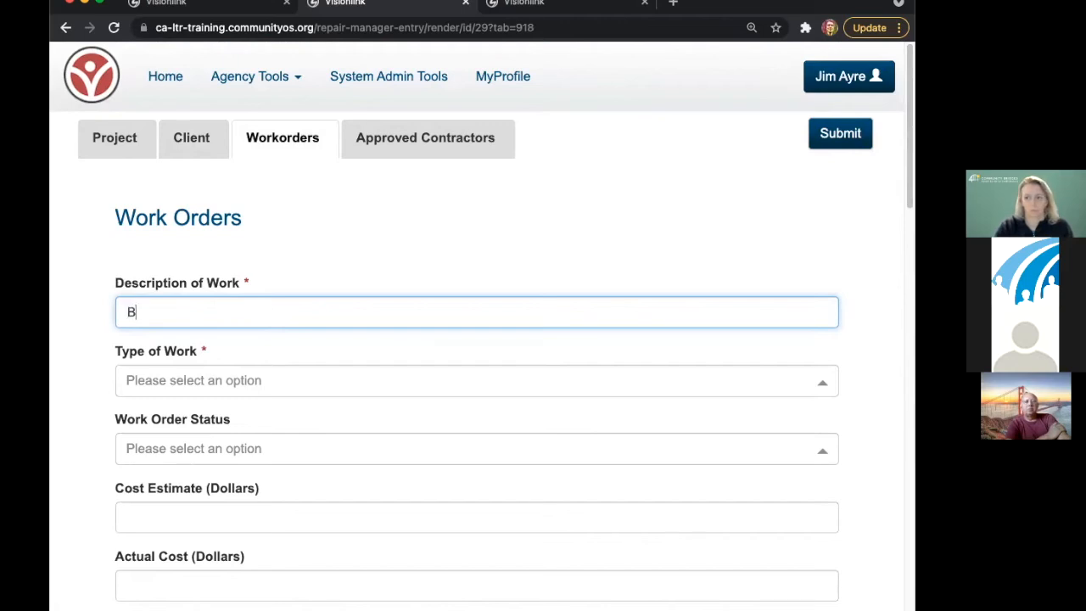
type("lue Tar")
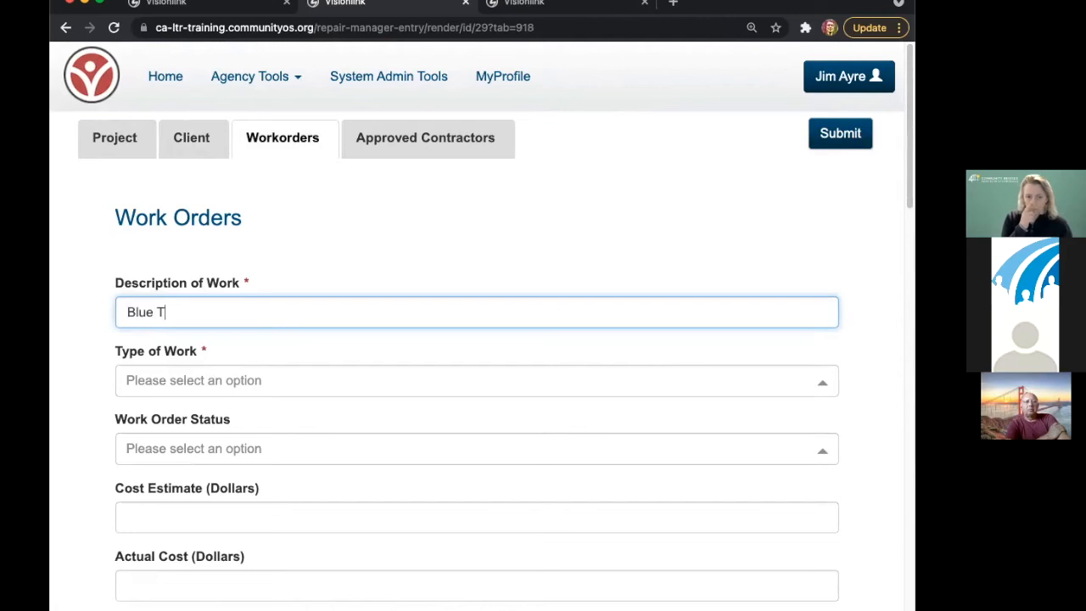
type("s")
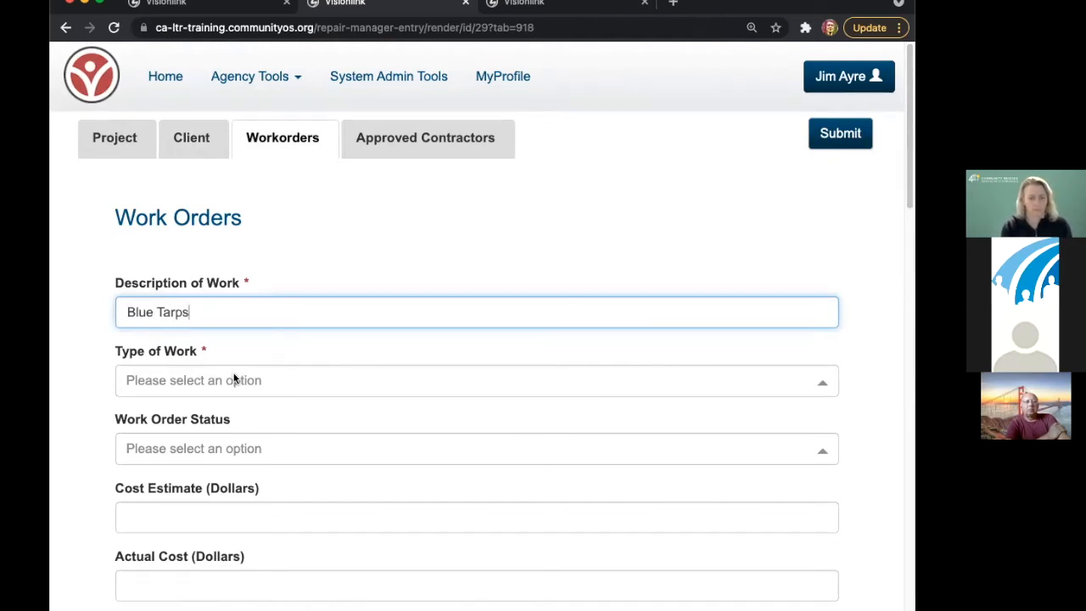
left_click(292, 380)
type("ro")
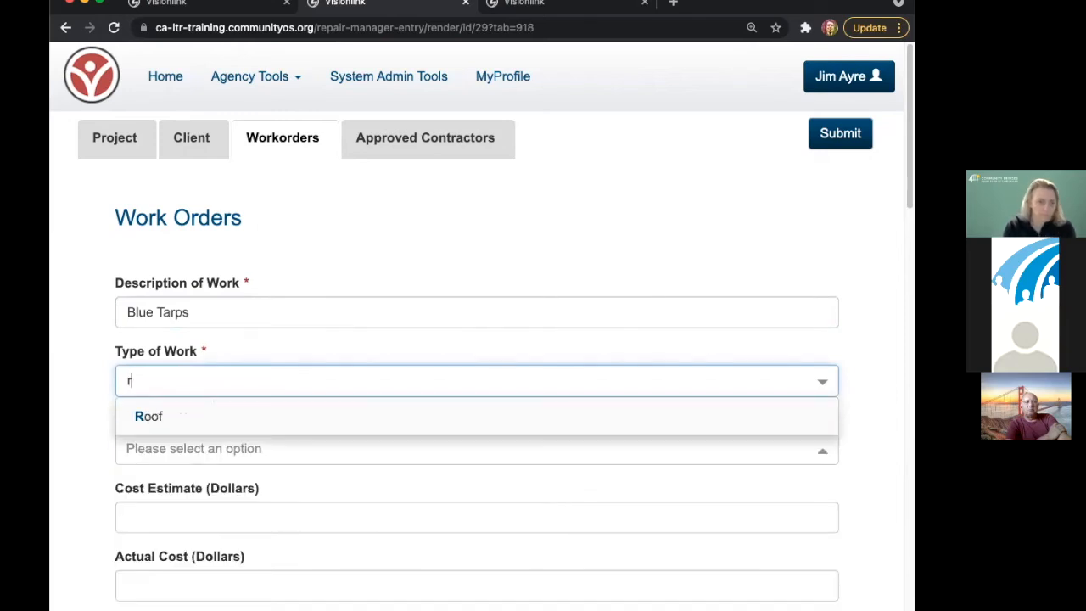
left_click(166, 414)
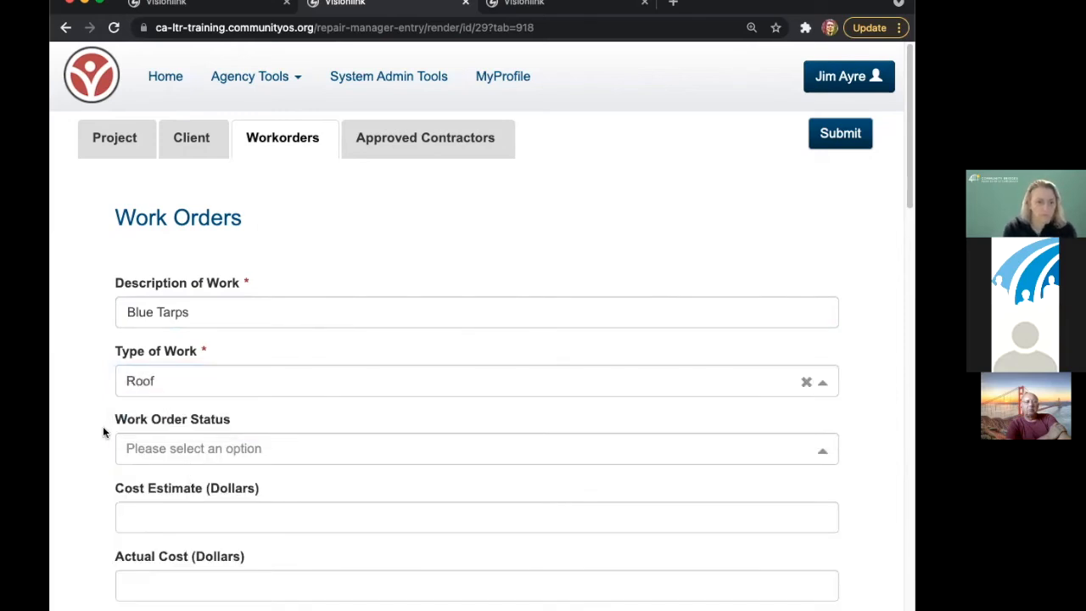
left_click(177, 447)
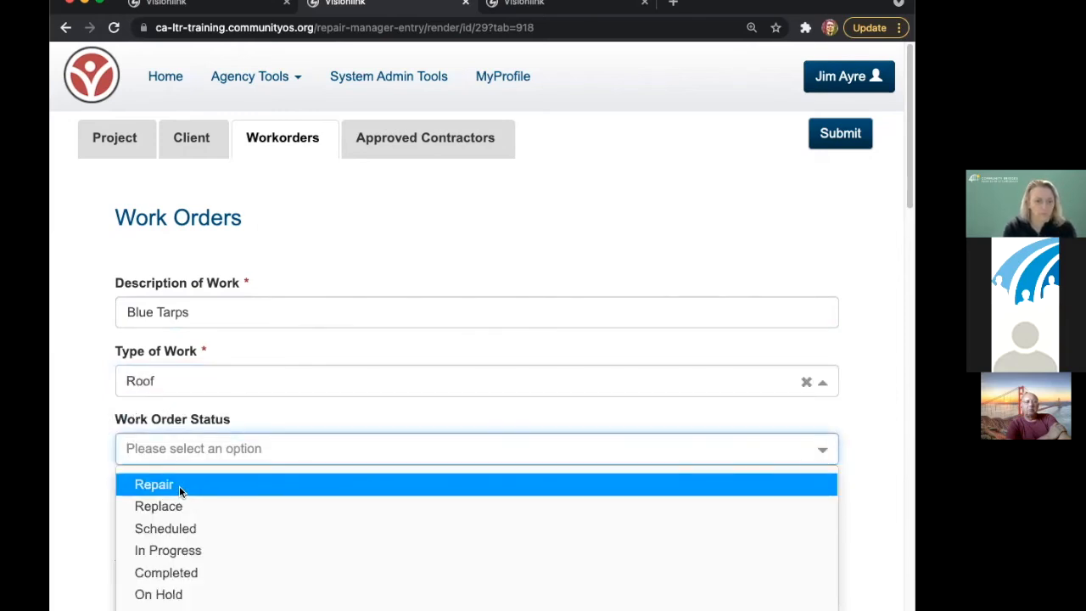
left_click(179, 485)
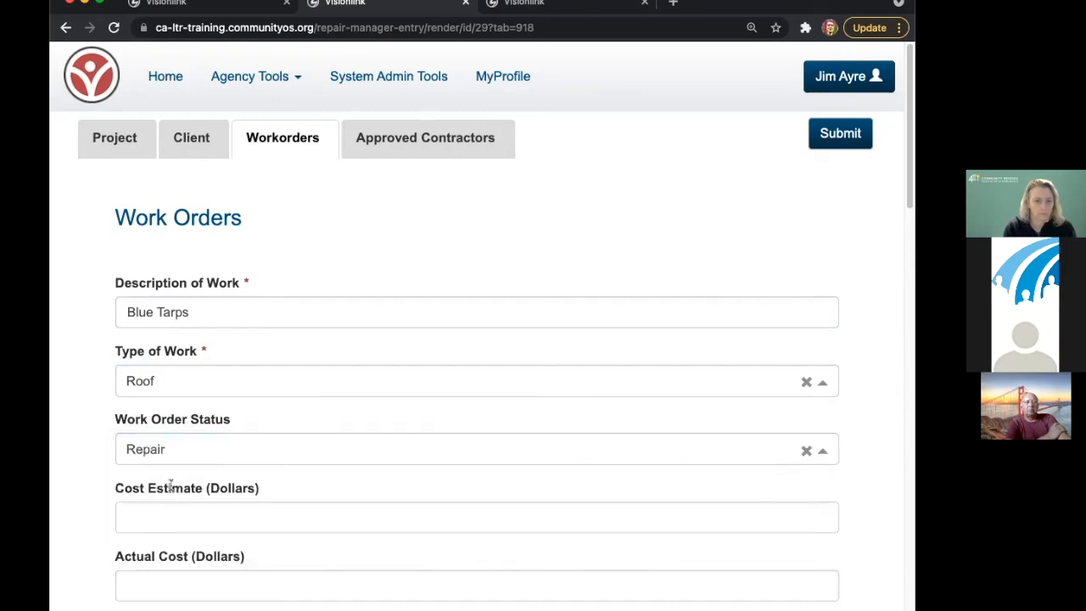
- Enter the cost estimate and an estimated time of 4 hours
scroll(166, 440, "down", 1)
left_click(160, 460)
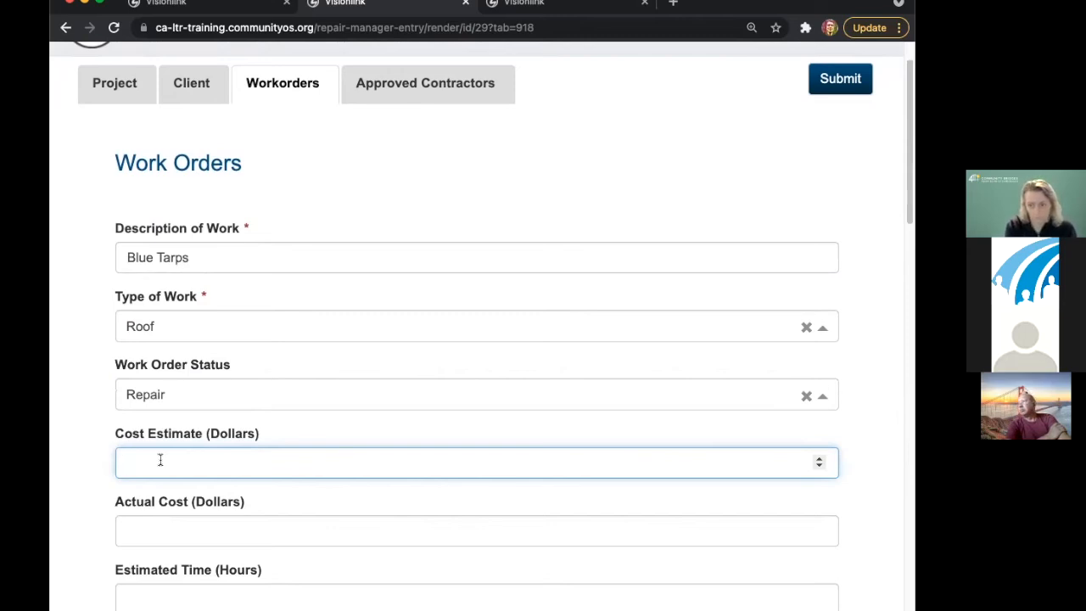
type("11")
key("BackSpace")
key("BackSpace")
type("25")
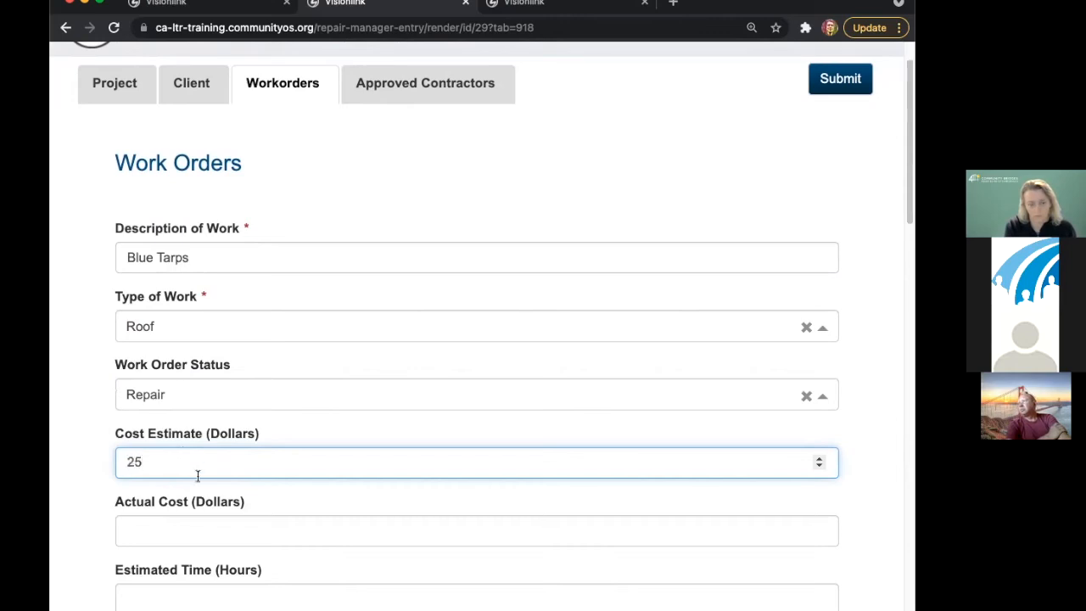
left_click(167, 531)
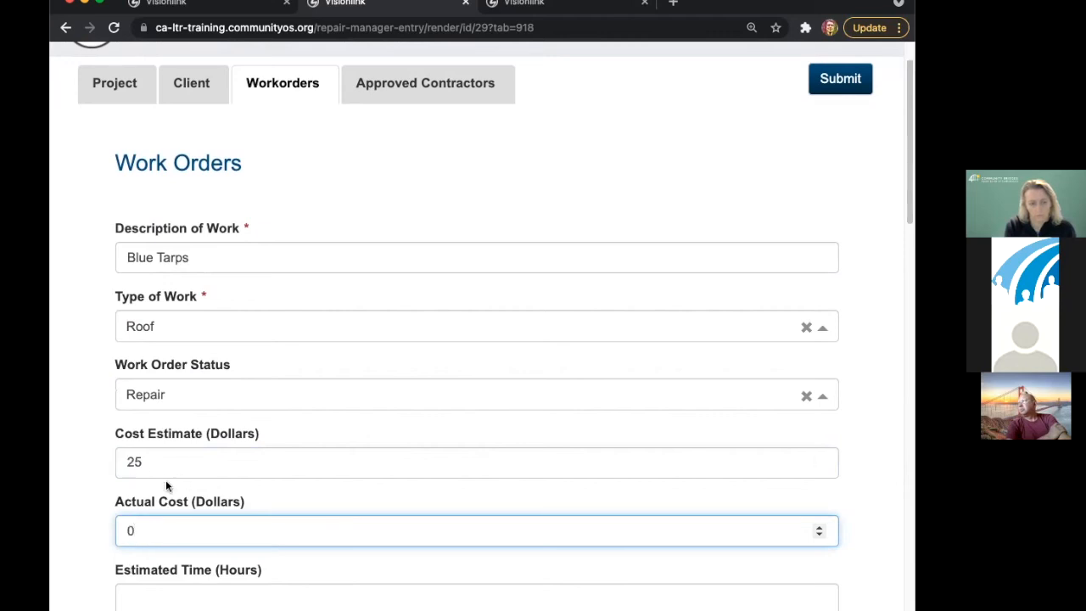
scroll(211, 526, "down", 3)
left_click(163, 360)
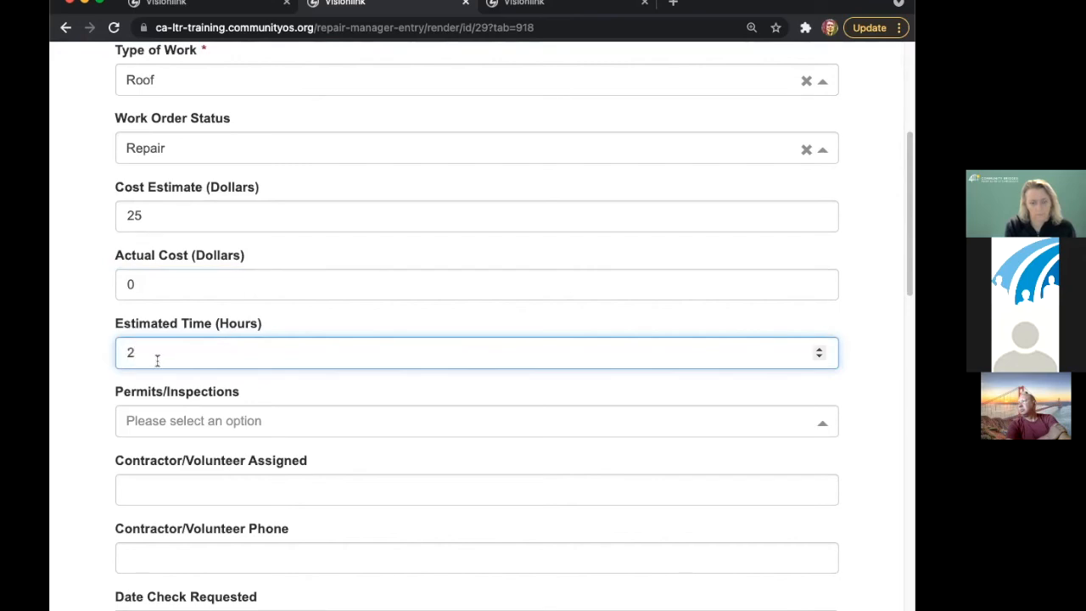
type("5")
left_click_drag(142, 352, 122, 352)
type("4")
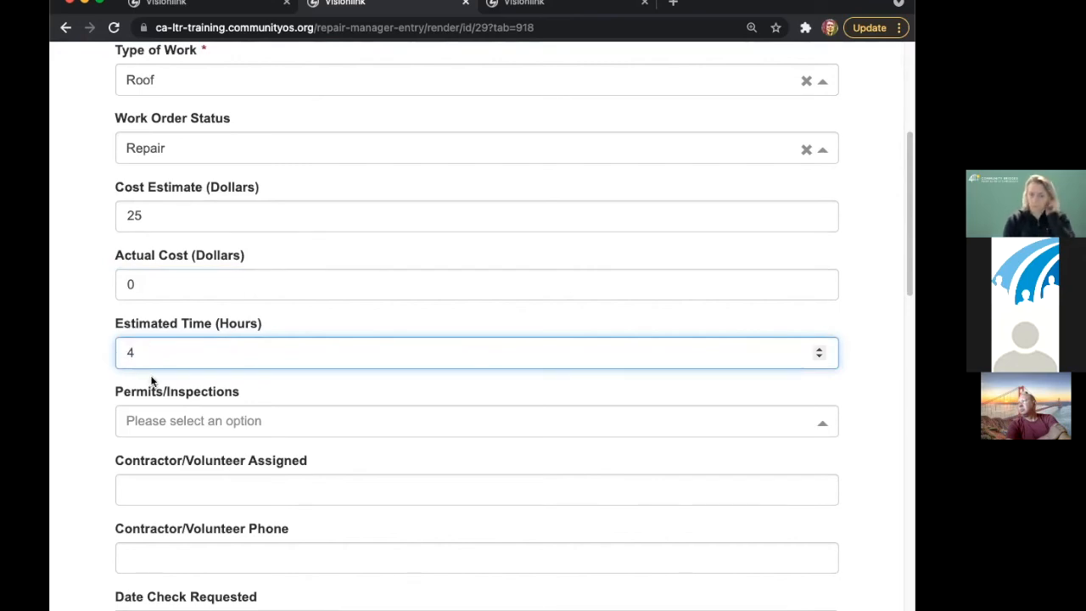
- Mark permits Not Needed, assign contractor Helping Hands of SCC with their phone number, and save
left_click(165, 421)
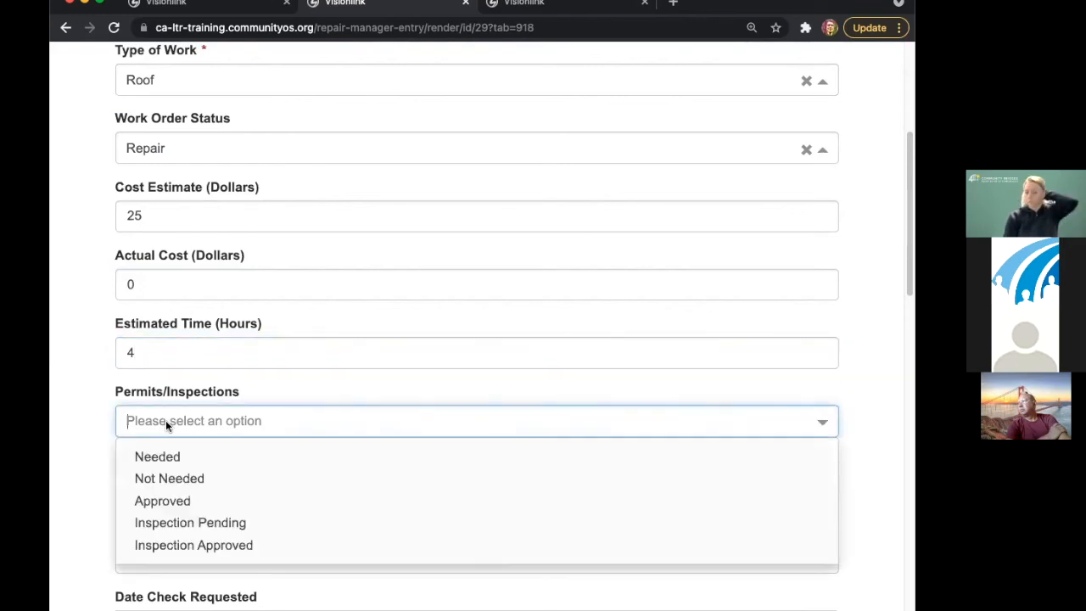
left_click(170, 479)
key("Tab")
scroll(169, 472, "down", 1)
scroll(169, 472, "down", 3)
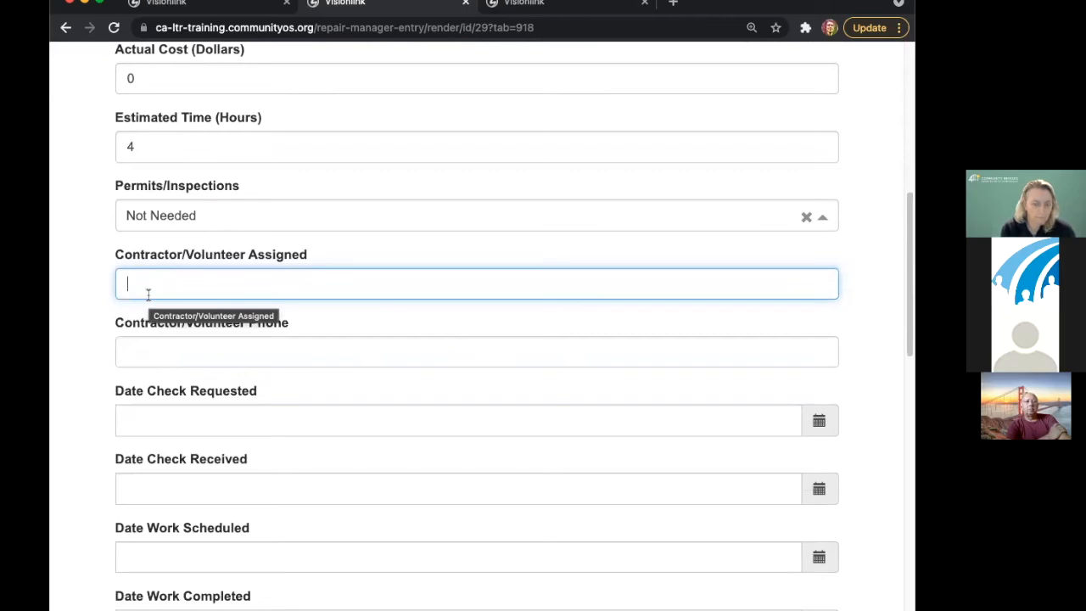
type("Helpings")
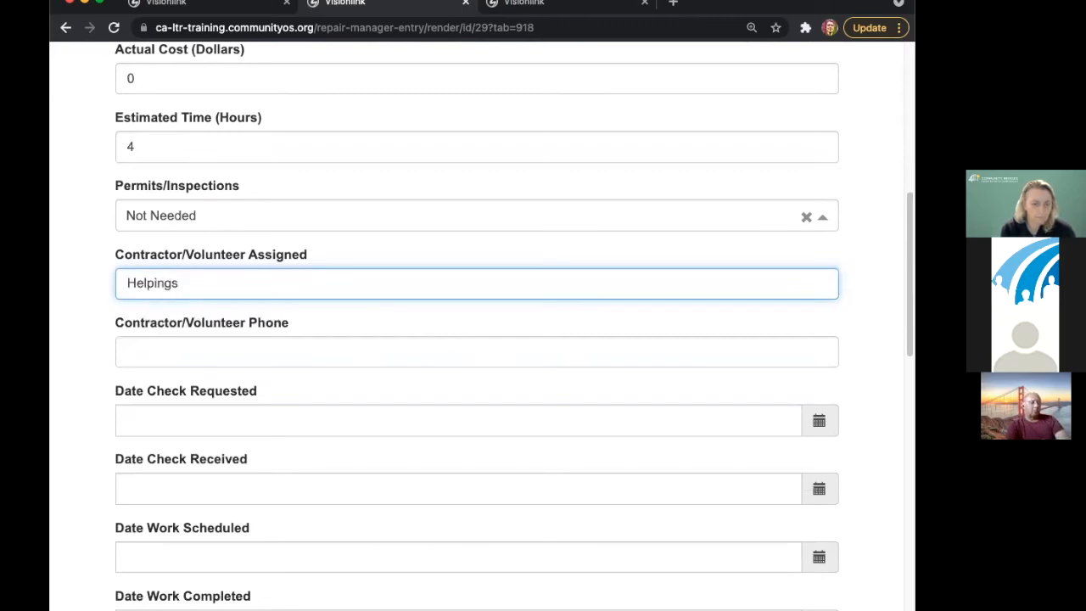
key("BackSpace")
type("Hands of ")
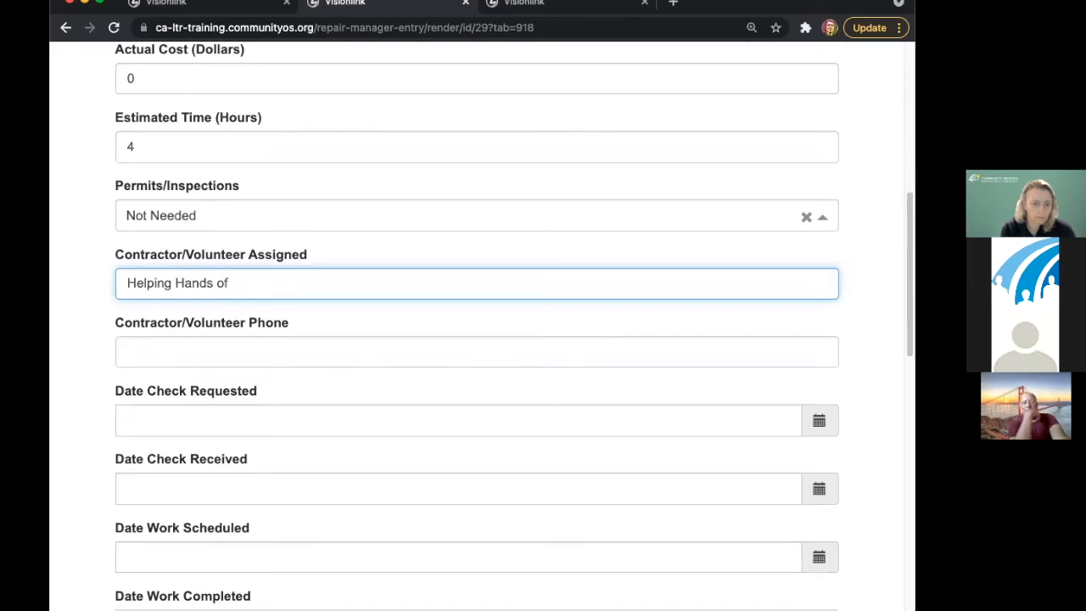
type("SCC")
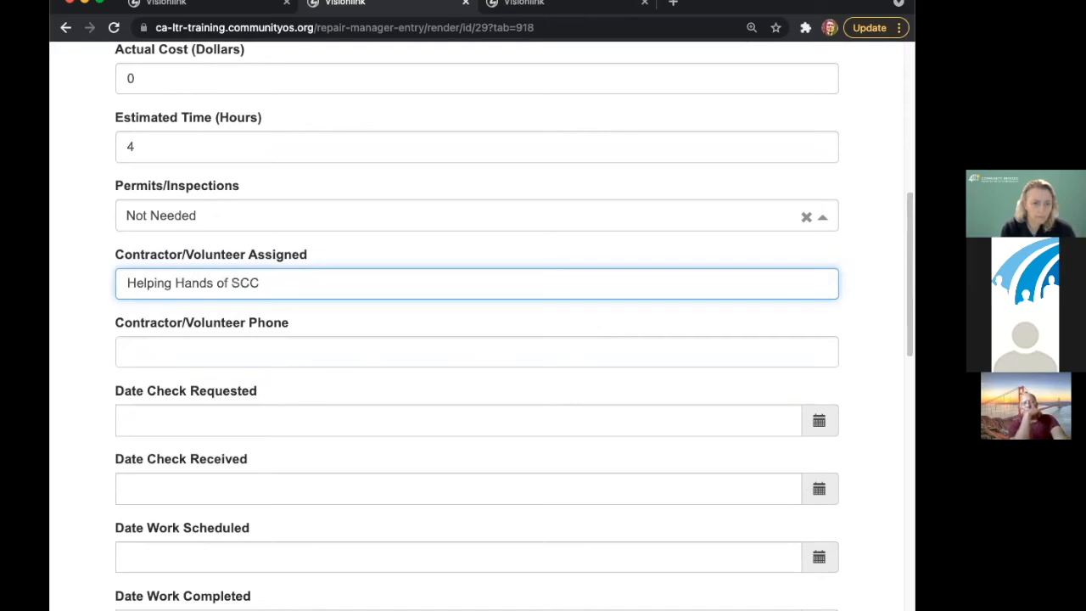
left_click(186, 351)
scroll(223, 423, "down", 5)
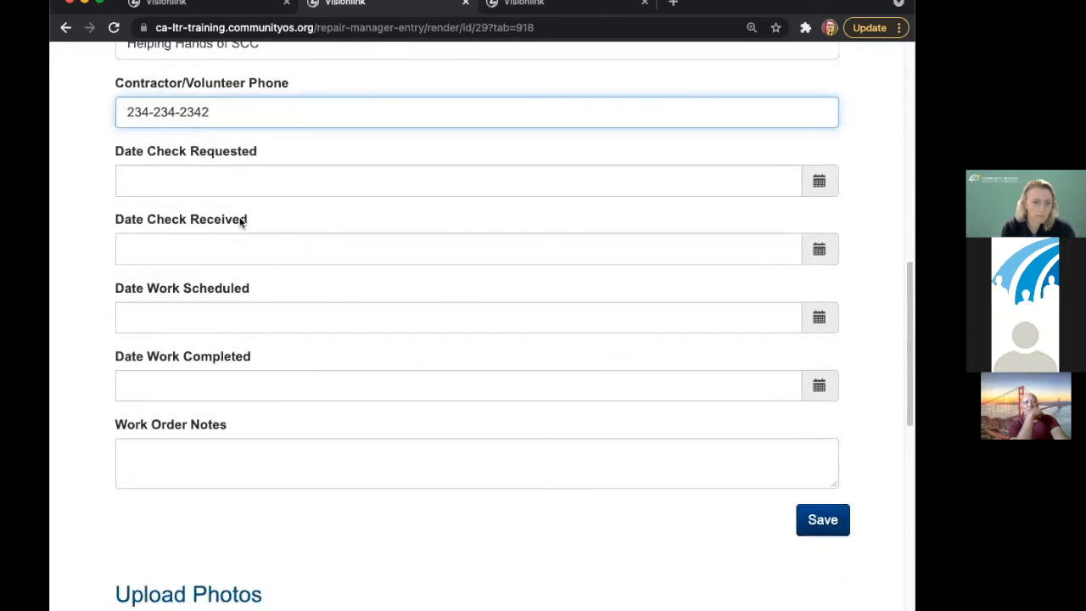
left_click(192, 456)
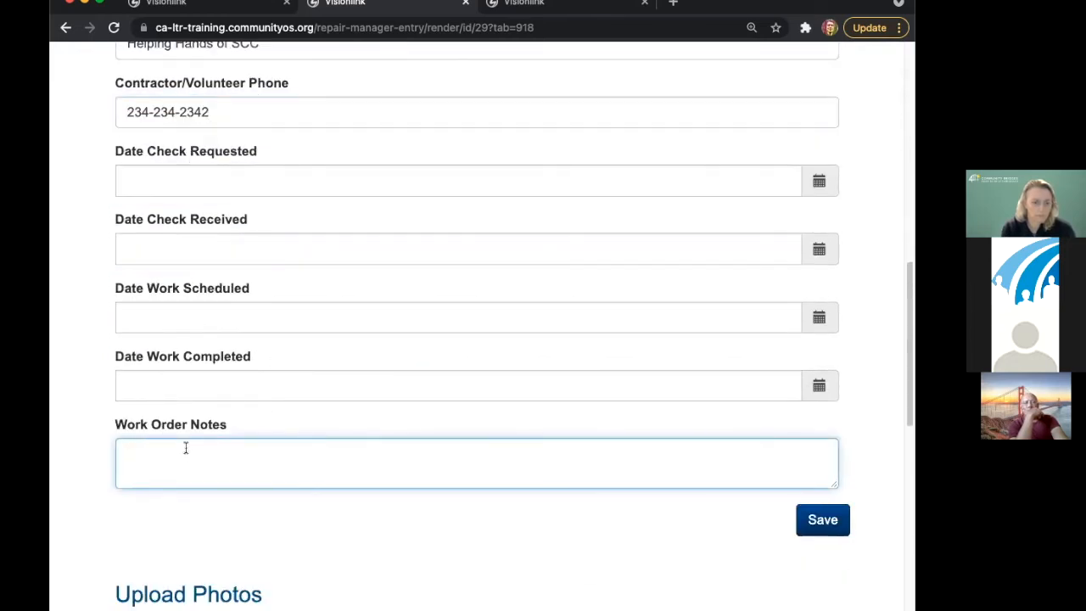
left_click(822, 519)
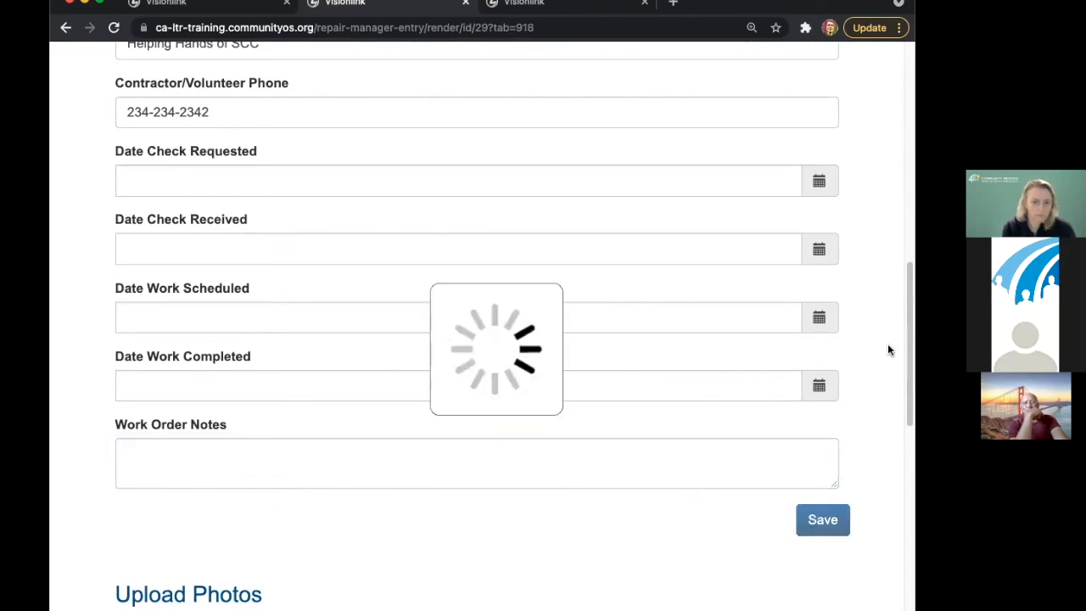
left_click_drag(905, 260, 899, 358)
- Describe a second work order as 'Replace Roof Shingles', fixing the typo, with type Roof
left_click(284, 115)
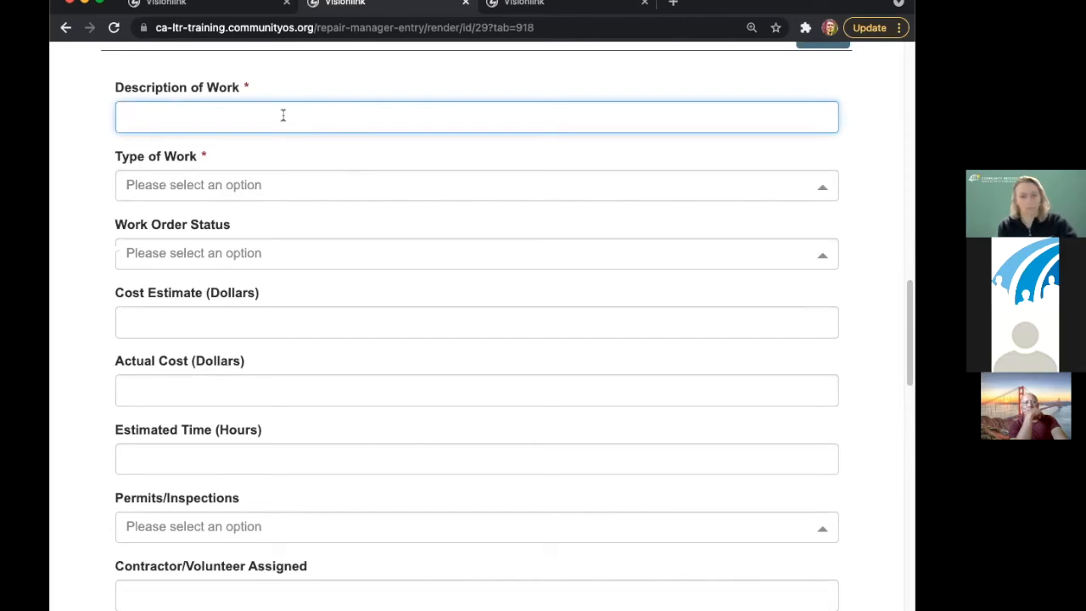
type("Replace Roof Shigles")
right_click(231, 112)
left_click(292, 119)
left_click(185, 188)
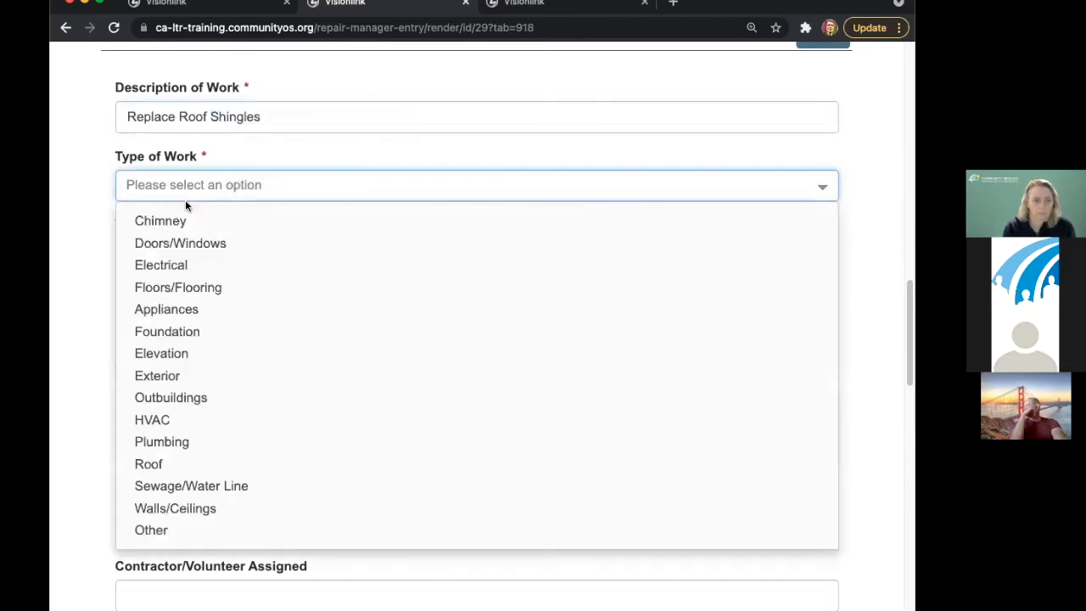
type("r")
left_click(189, 218)
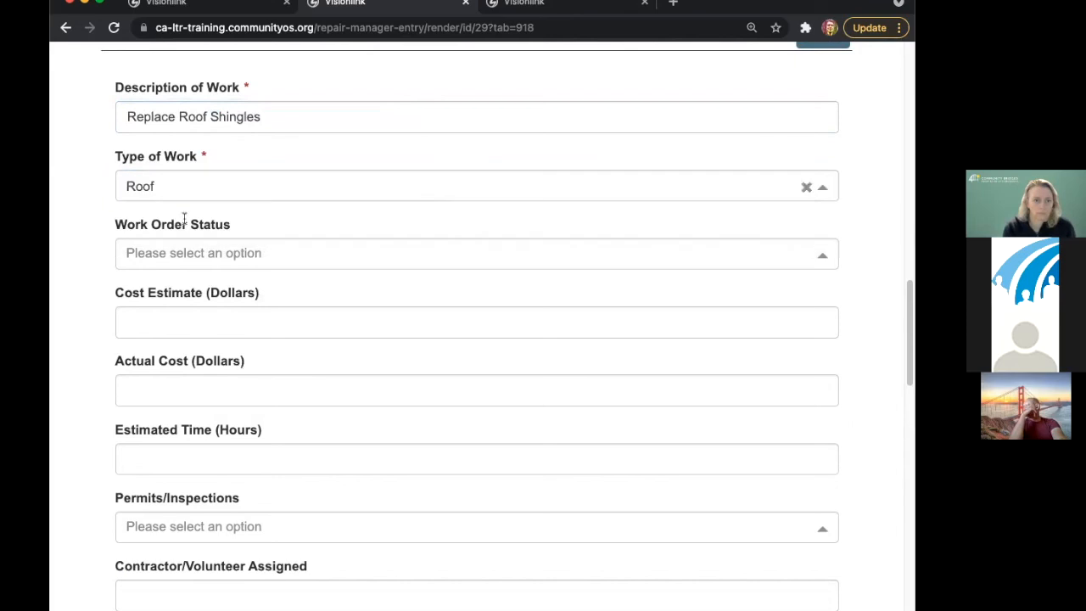
- Set status Repair, cost estimate 2400, actual cost 2500, and 50 estimated hours
left_click(175, 254)
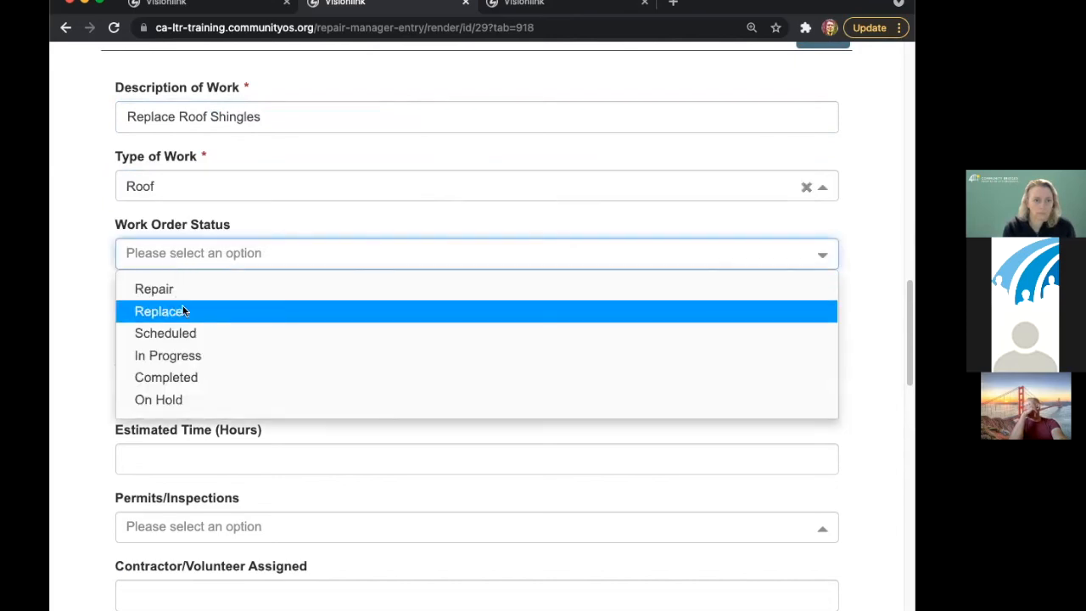
left_click(181, 290)
left_click(182, 322)
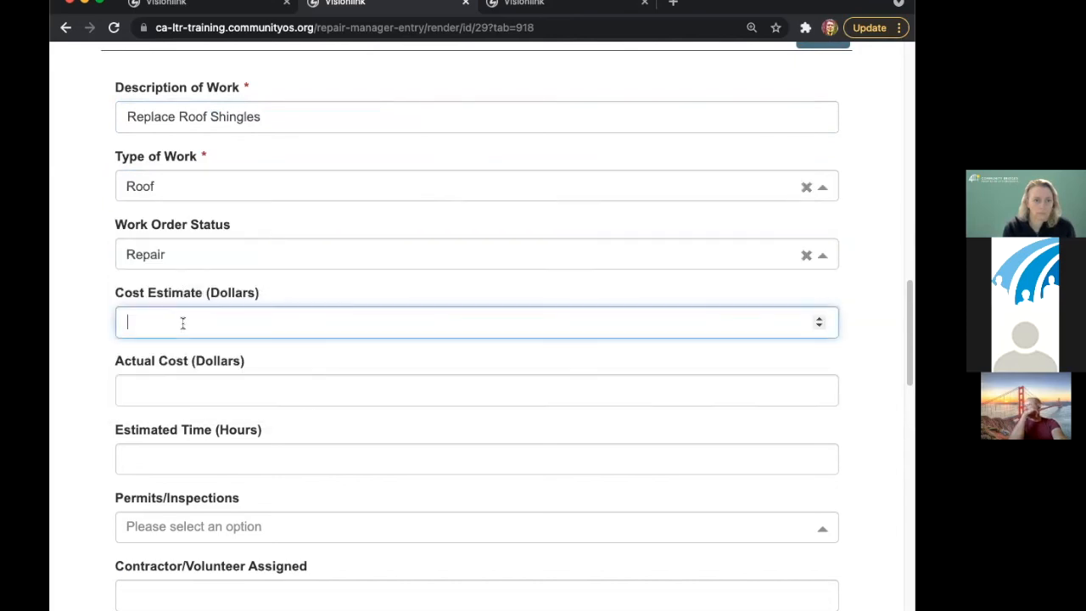
type("2400")
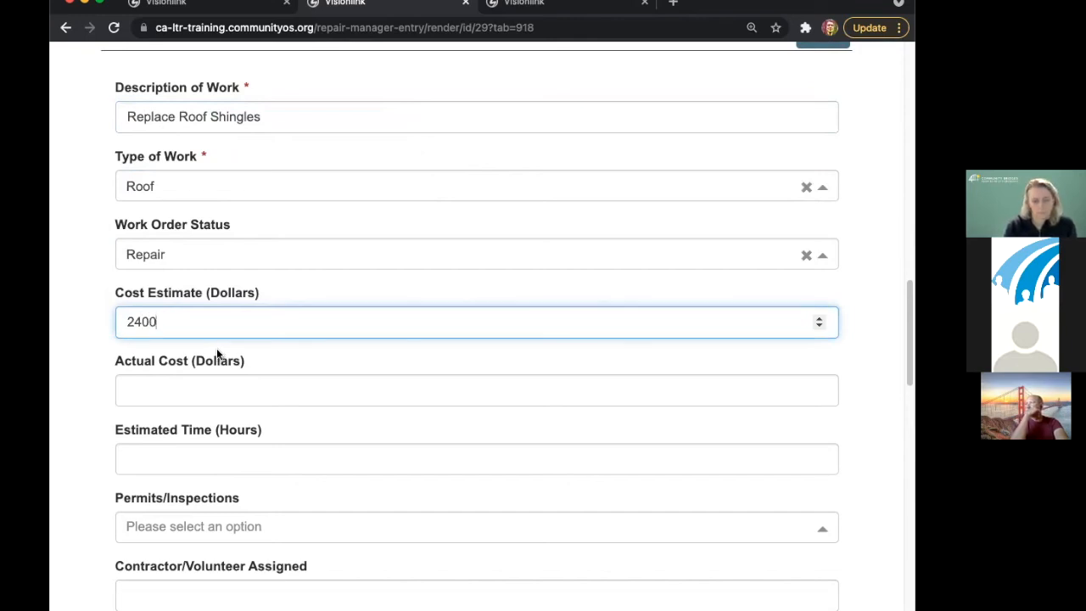
left_click(210, 393)
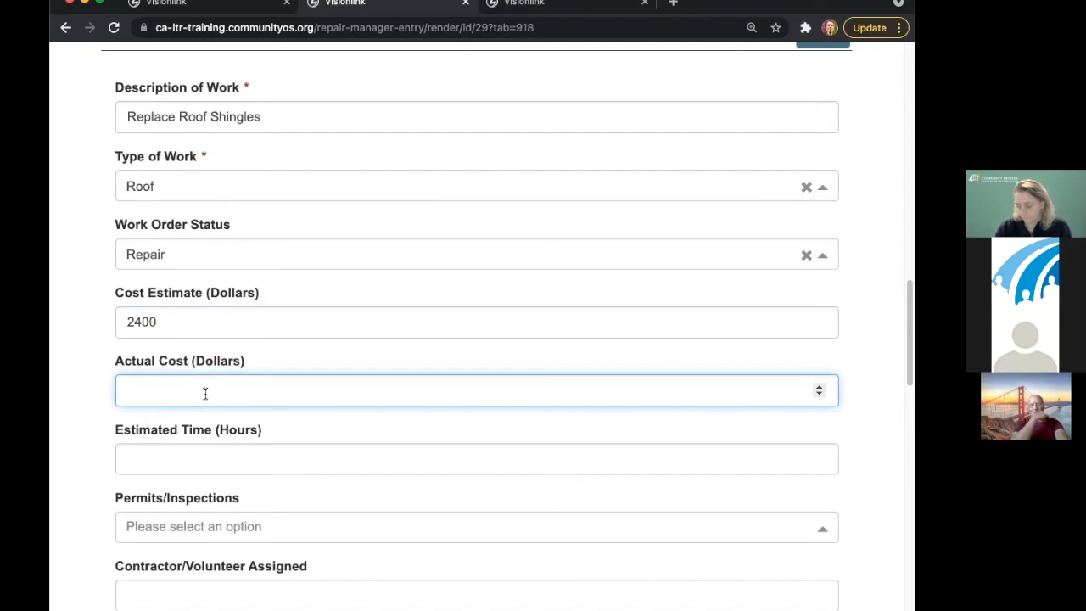
type("2500")
left_click(192, 458)
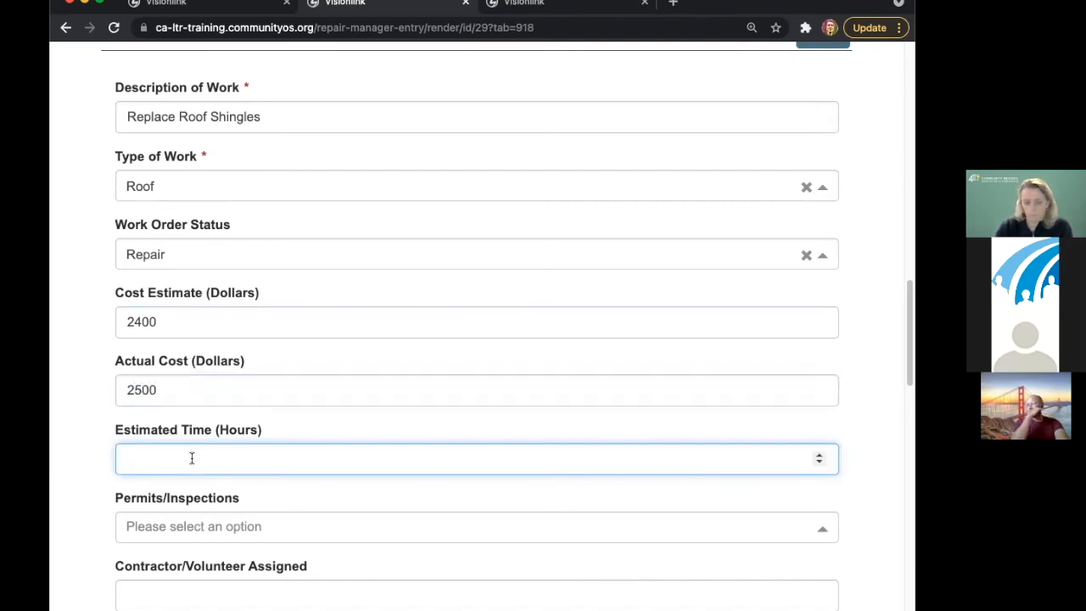
type("2")
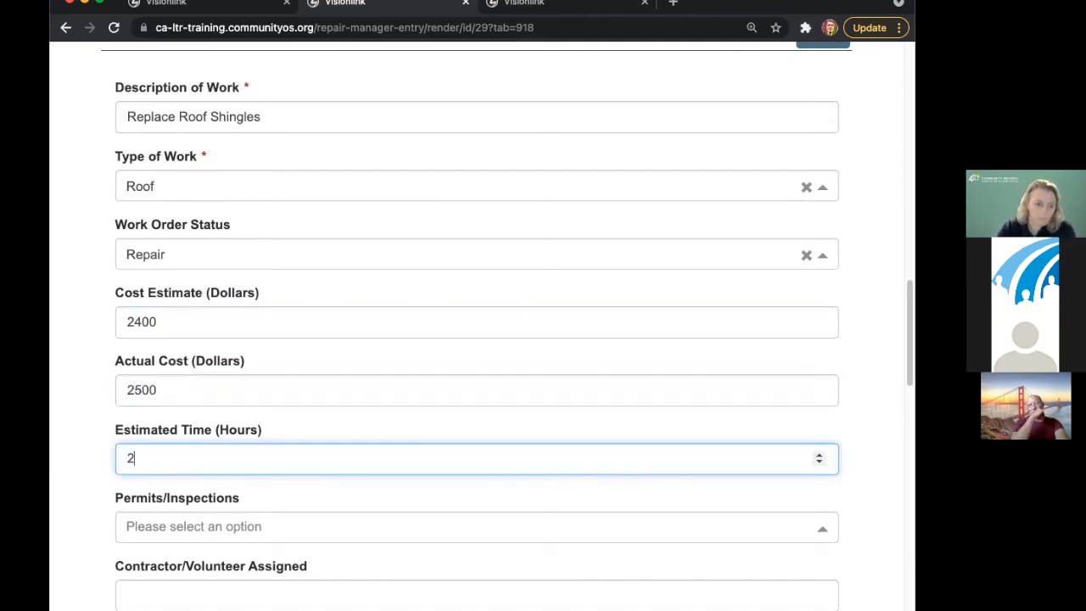
key("BackSpace")
type("50")
left_click(185, 520)
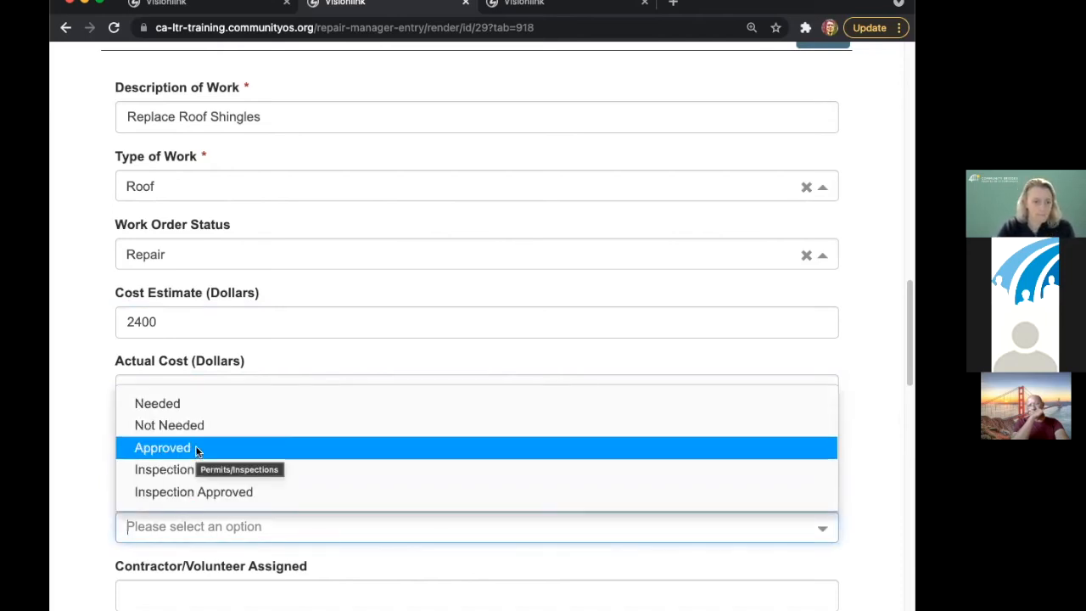
- Set Permits/Inspections to Not Needed and enter contractor Pyramid Roofing with the contractor's phone number
left_click(197, 448)
left_click(181, 527)
left_click(174, 446)
scroll(82, 486, "down", 5)
left_click(199, 147)
type("Pyramid Roofing")
left_click(200, 212)
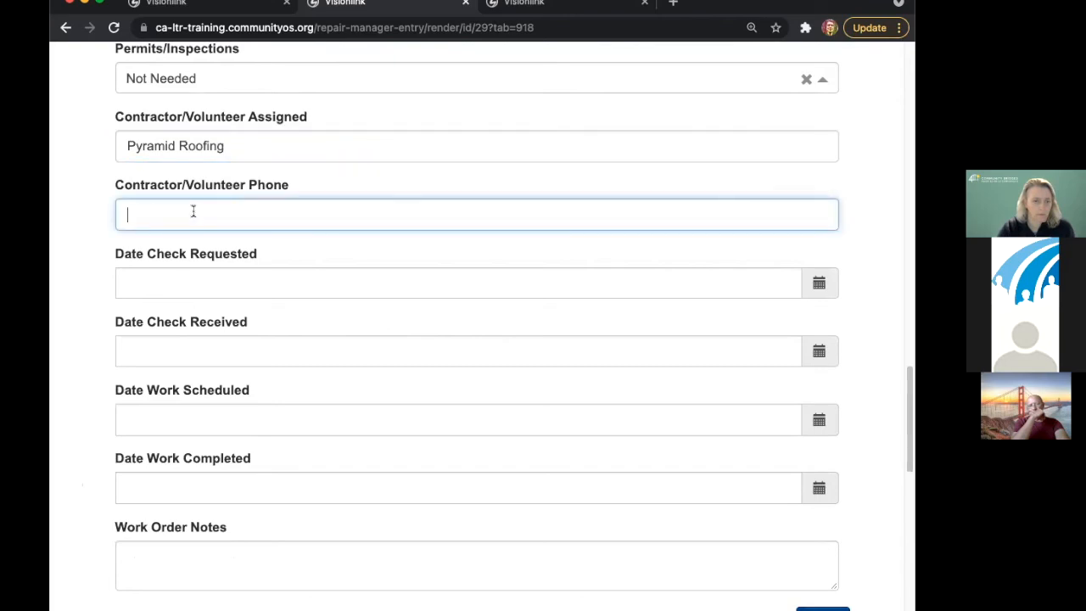
- Set check requested and received dates to 09/29/2021, and work scheduled and completed to 09/28/2021
left_click(195, 281)
left_click(244, 195)
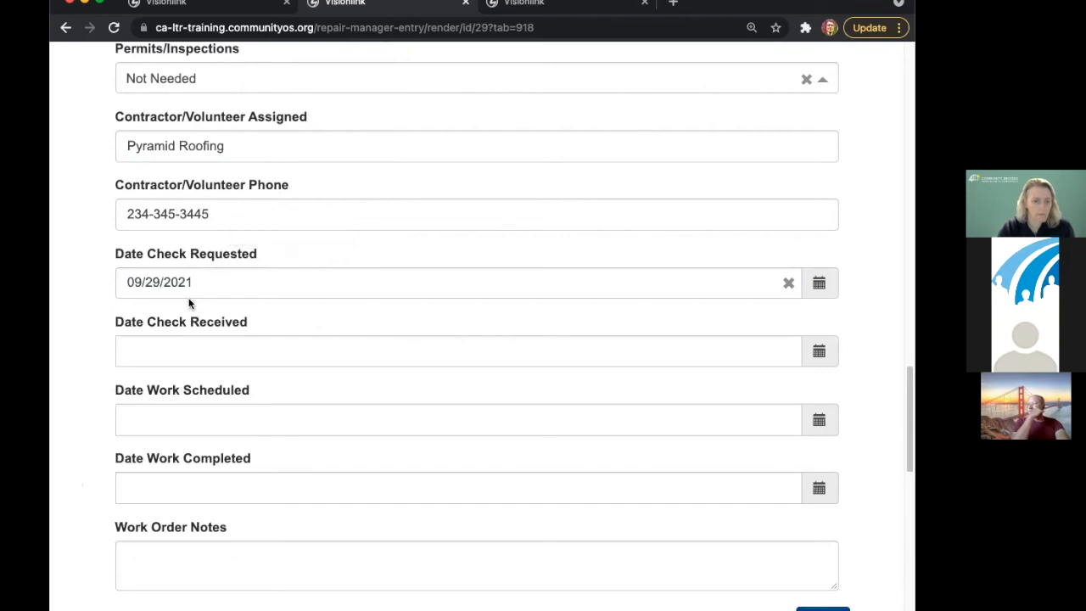
left_click(172, 342)
left_click(252, 268)
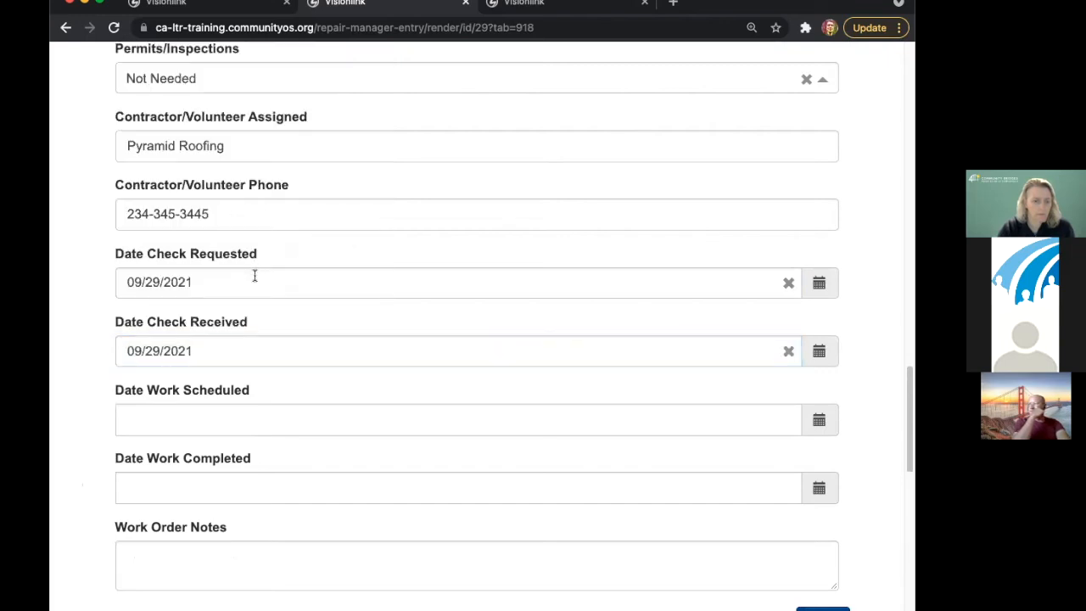
left_click(188, 415)
left_click(213, 332)
left_click(217, 484)
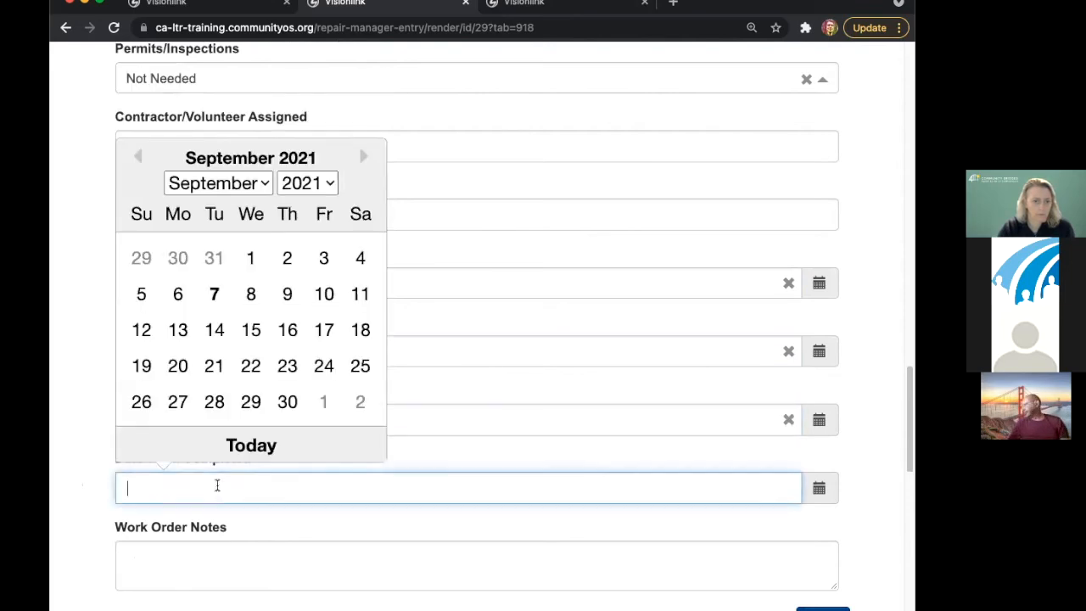
left_click(213, 401)
- Save the Replace Roof Shingles work order
scroll(237, 494, "down", 2)
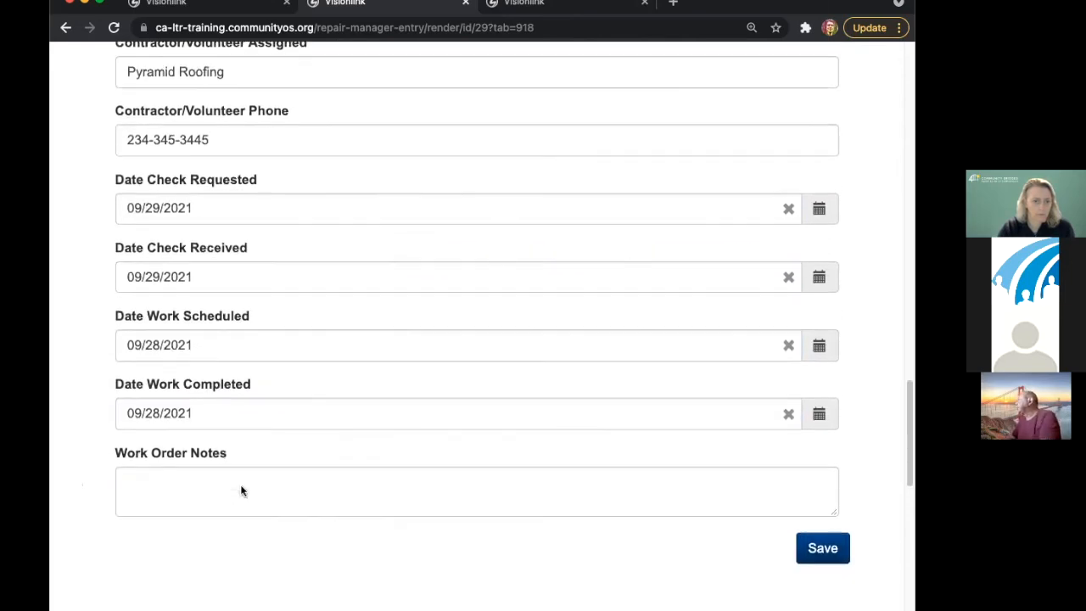
scroll(241, 491, "down", 1)
left_click(818, 468)
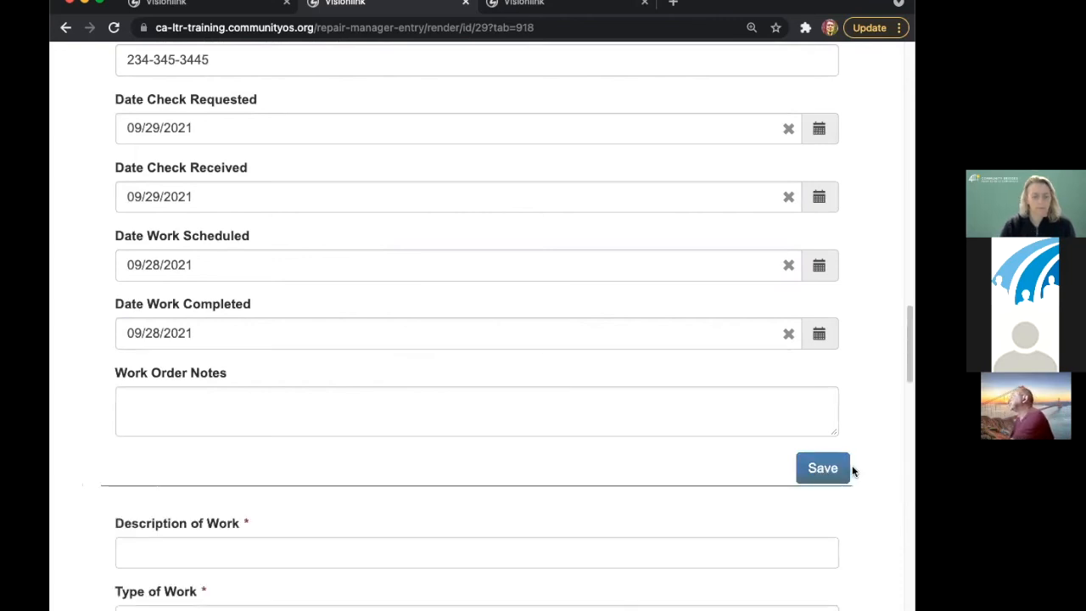
left_click_drag(906, 338, 894, 315)
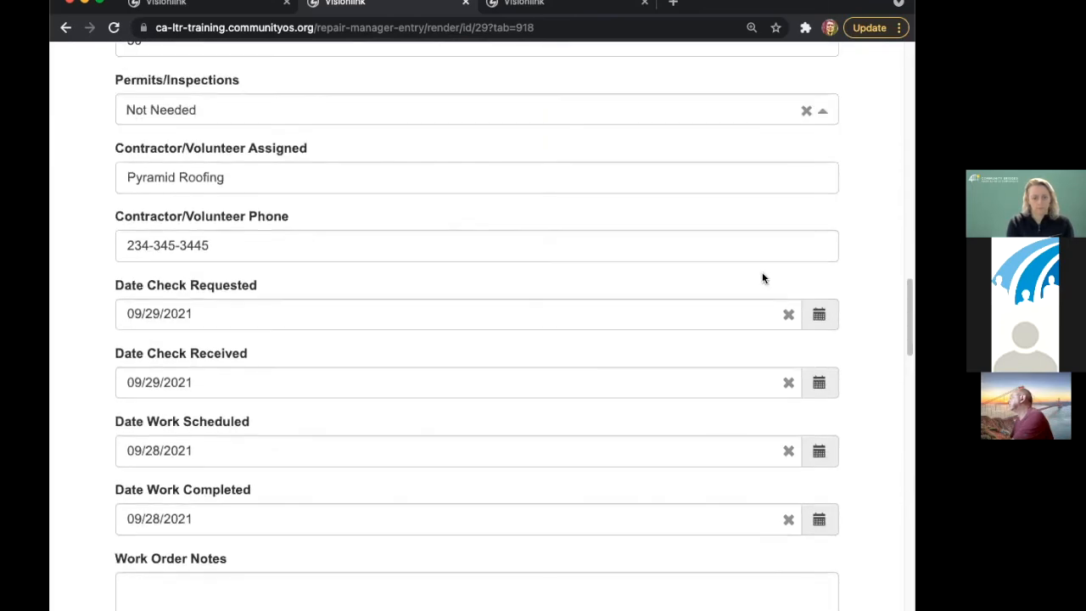
left_click(277, 174)
scroll(569, 373, "down", 5)
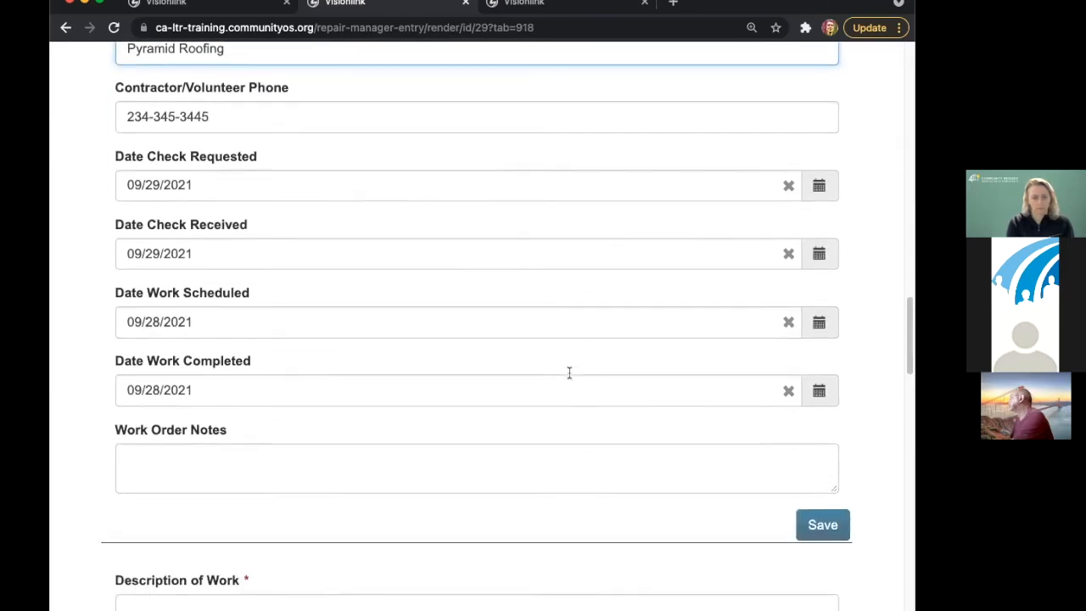
scroll(567, 372, "down", 5)
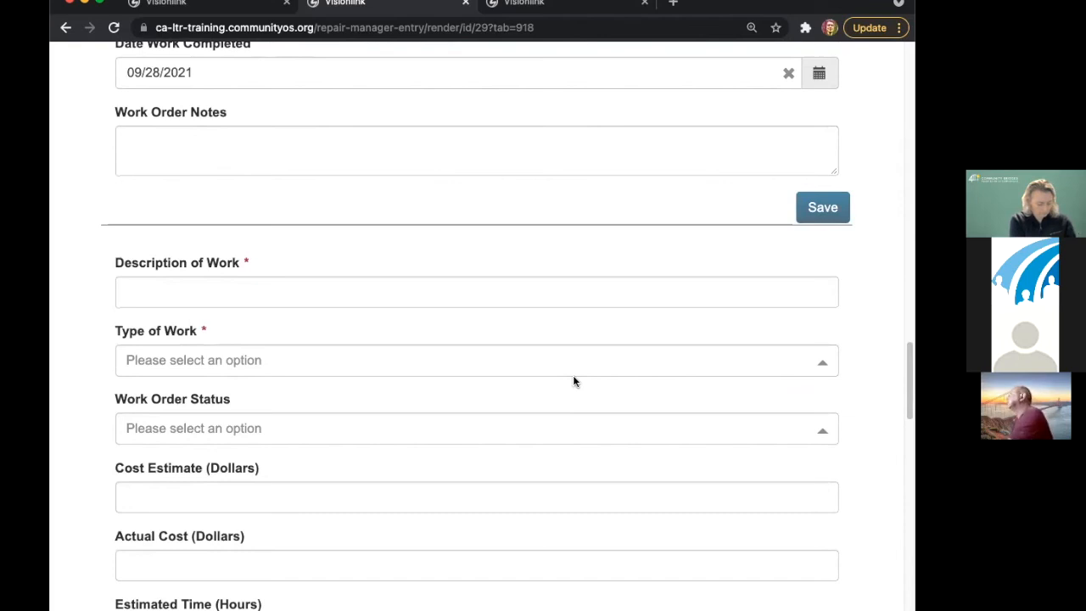
scroll(572, 381, "down", 9)
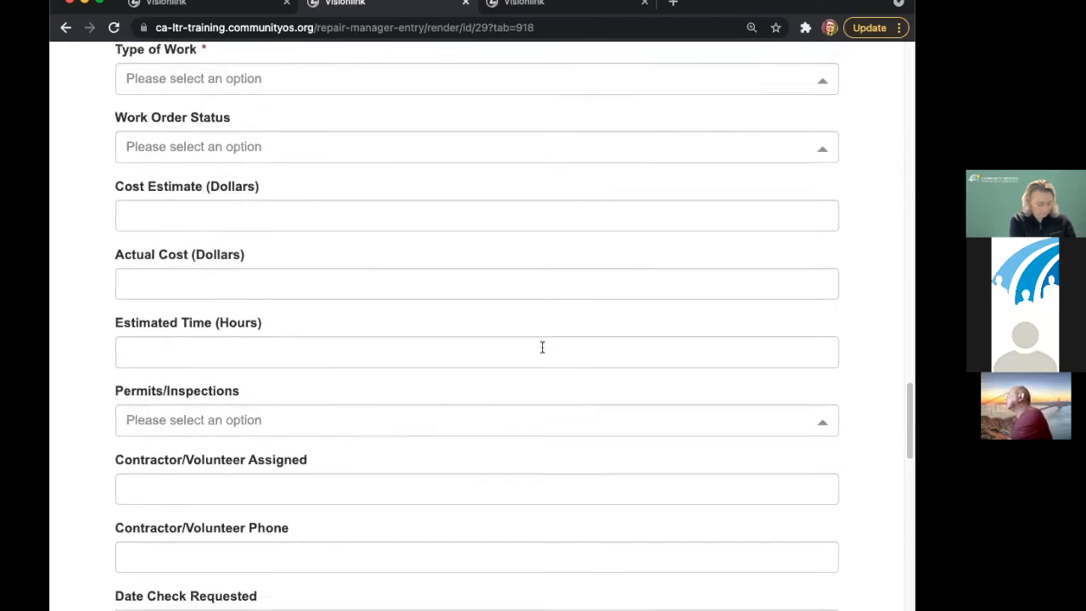
scroll(552, 356, "up", 20)
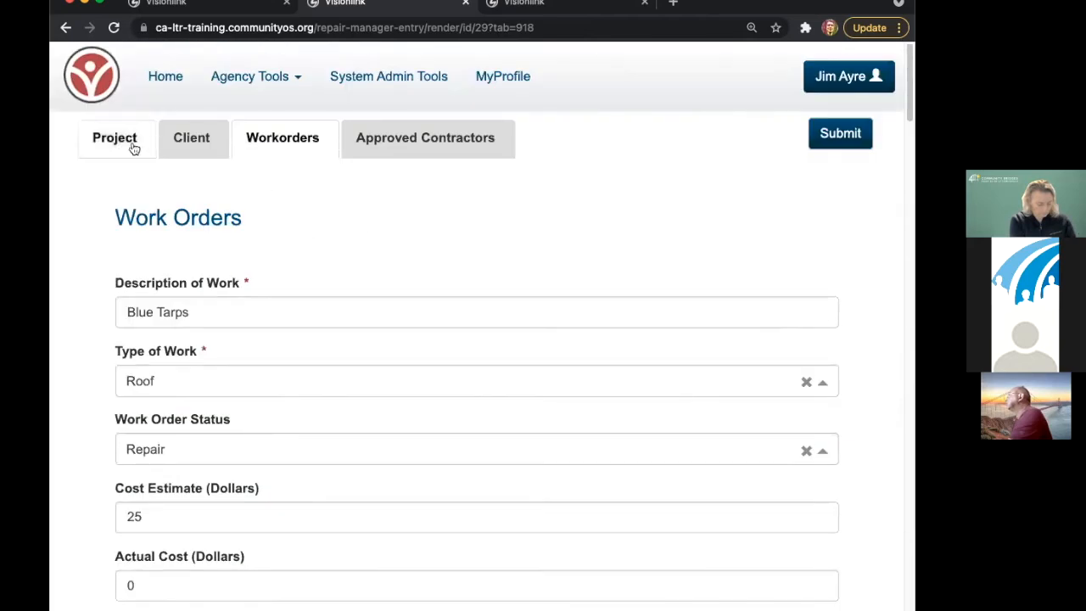
- Open the Project Details and reload the page to refresh the rolled-up totals
left_click(115, 138)
scroll(324, 242, "down", 9)
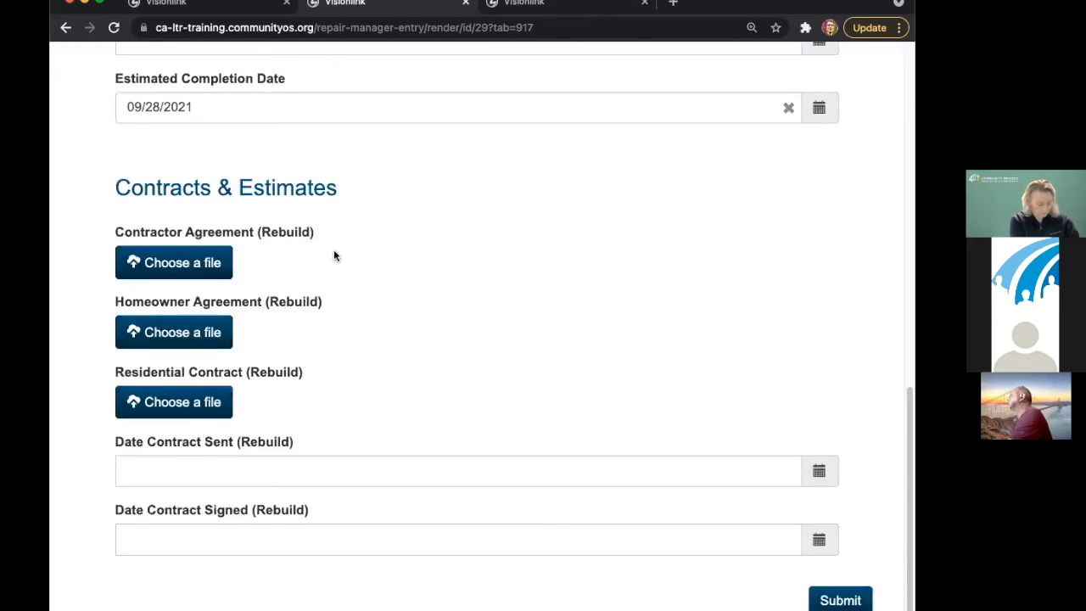
scroll(334, 250, "up", 5)
left_click(114, 28)
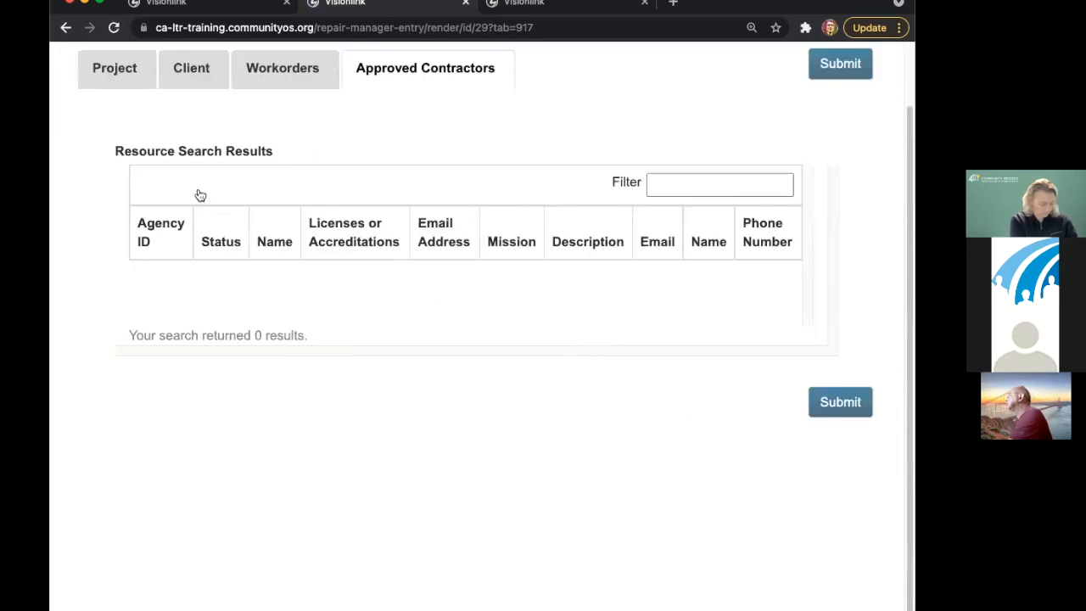
- Highlight the totals: $2425 total cost estimate and $2500 actual cost
left_click_drag(121, 152, 185, 295)
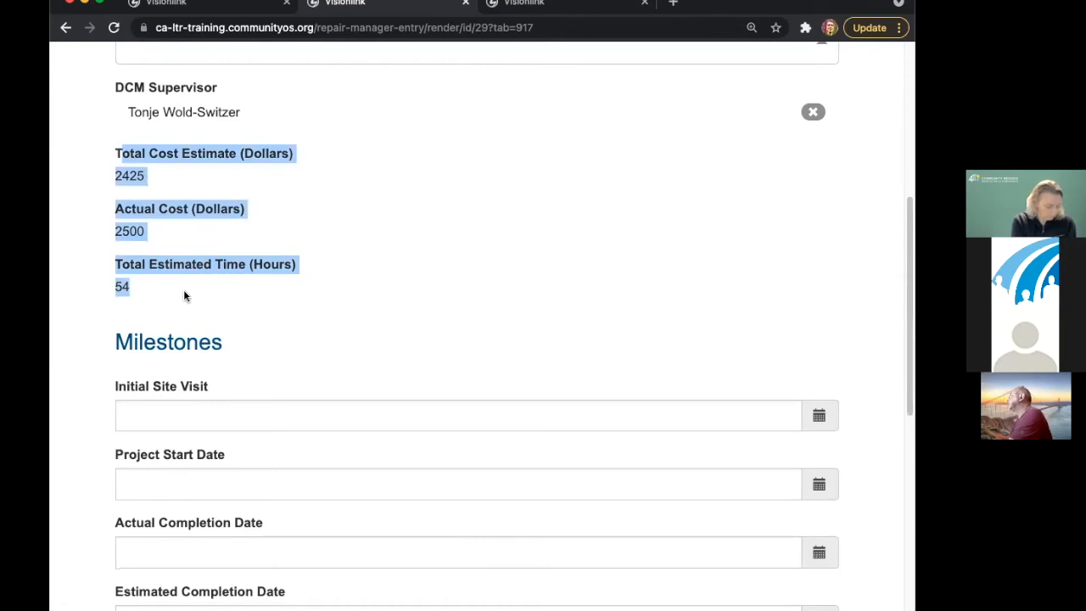
left_click(199, 288)
double_click(129, 175)
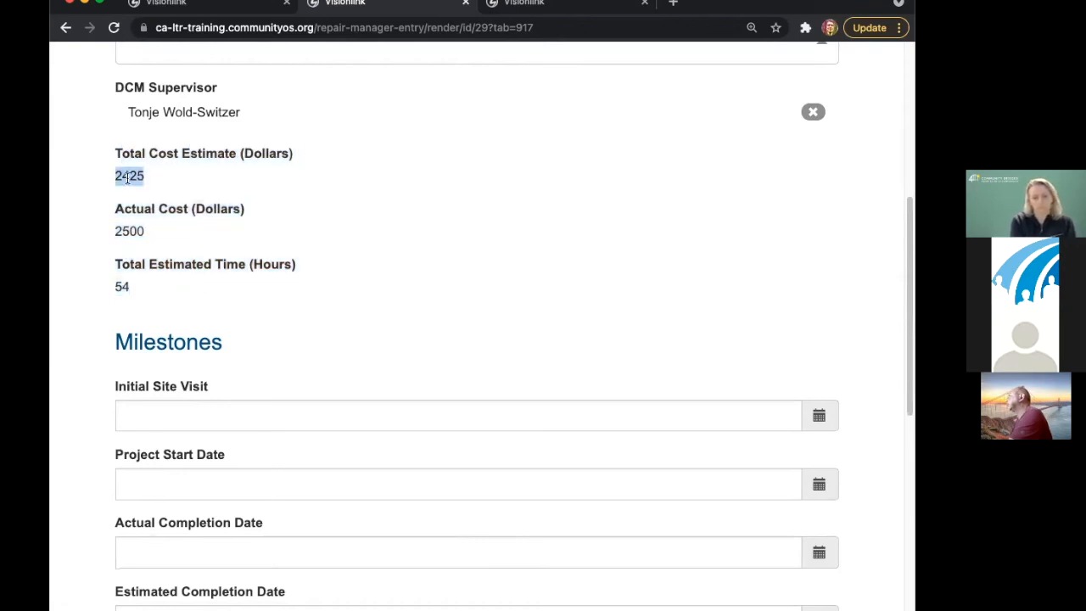
double_click(129, 232)
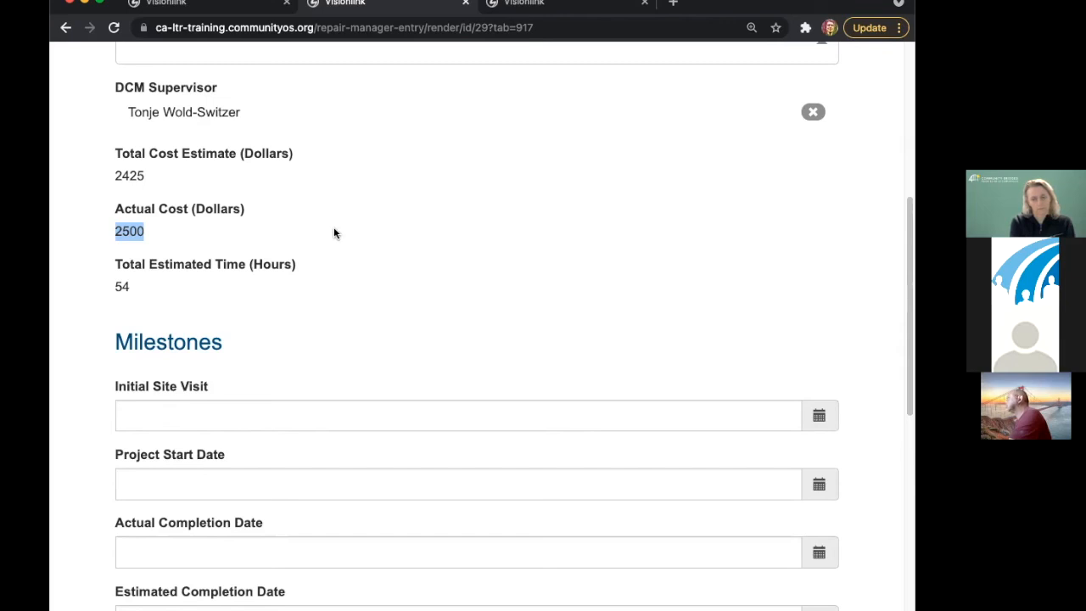
scroll(342, 213, "down", 5)
scroll(342, 215, "down", 2)
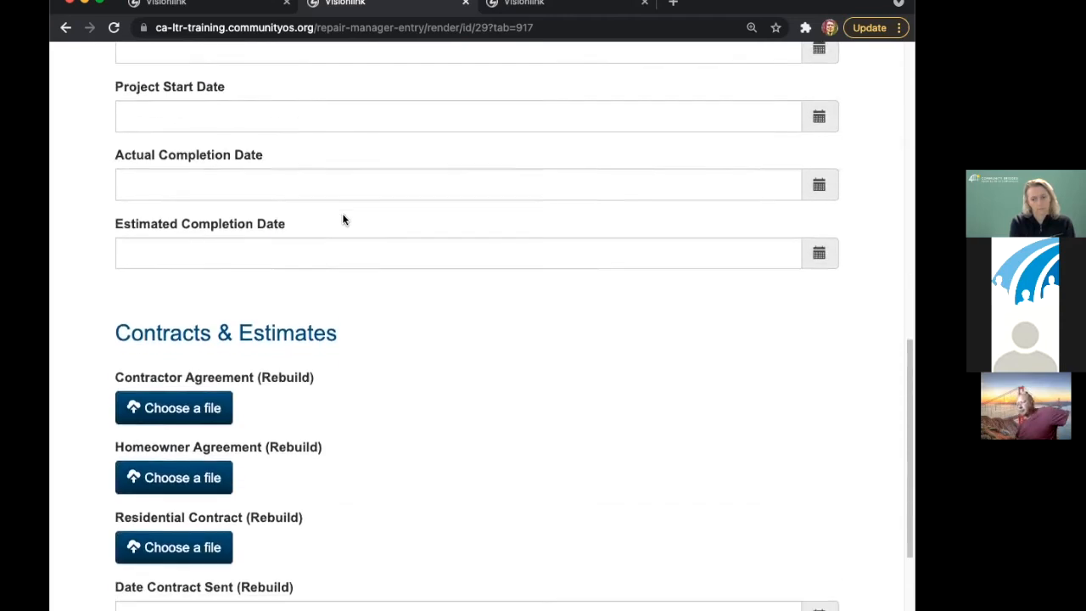
scroll(407, 194, "up", 4)
scroll(408, 195, "up", 9)
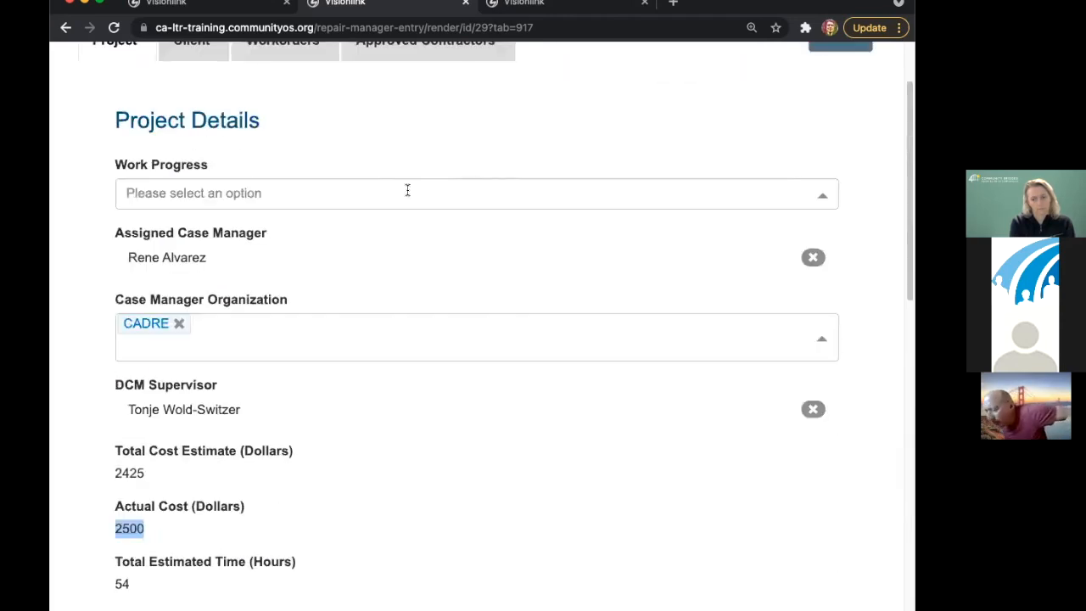
- Scroll through the Work Orders form, then show the project's Approved Contractors list (0 results)
left_click(285, 143)
scroll(523, 276, "down", 15)
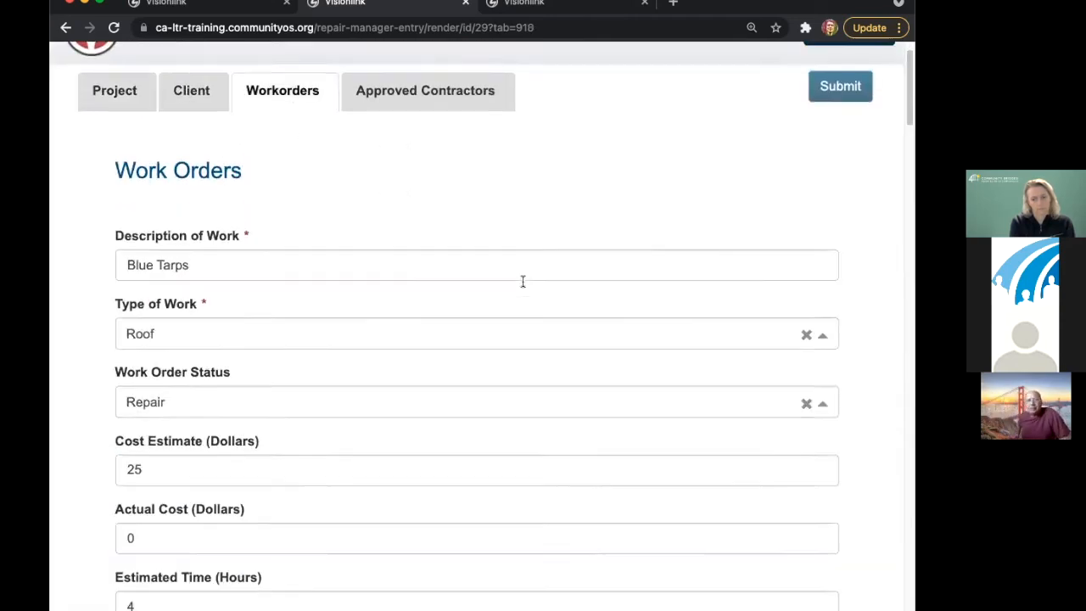
scroll(527, 271, "down", 2)
scroll(527, 272, "up", 3)
scroll(527, 276, "down", 6)
scroll(527, 280, "up", 3)
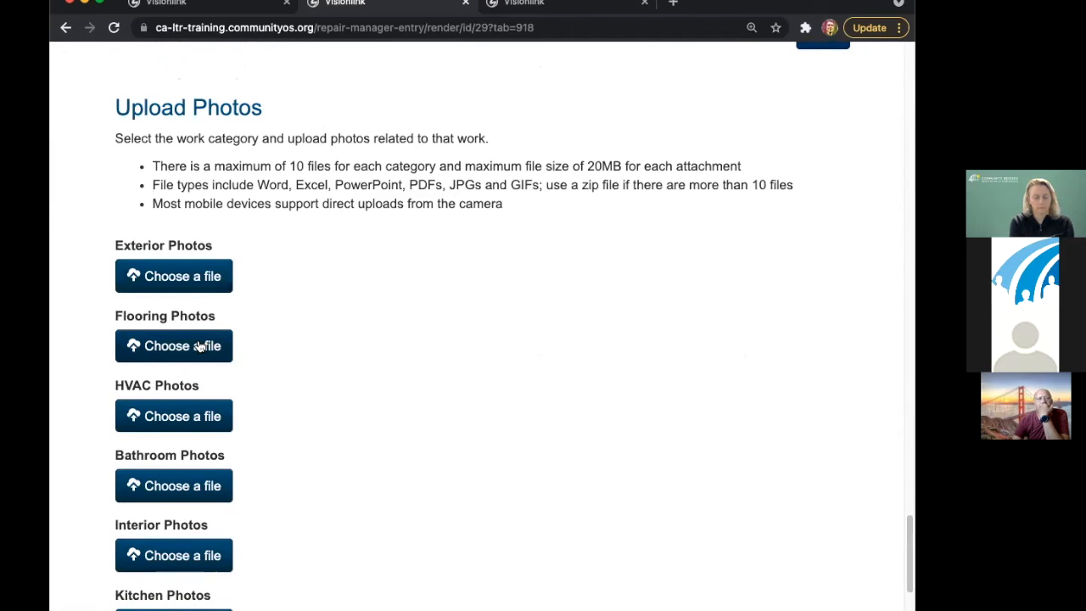
scroll(292, 462, "down", 2)
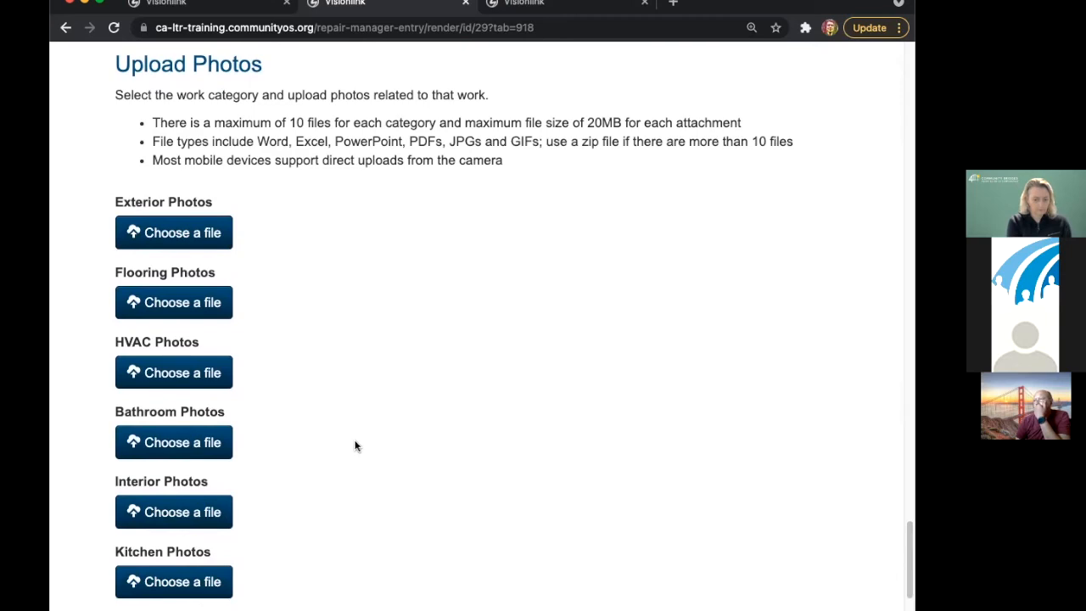
scroll(353, 448, "down", 3)
scroll(386, 365, "up", 20)
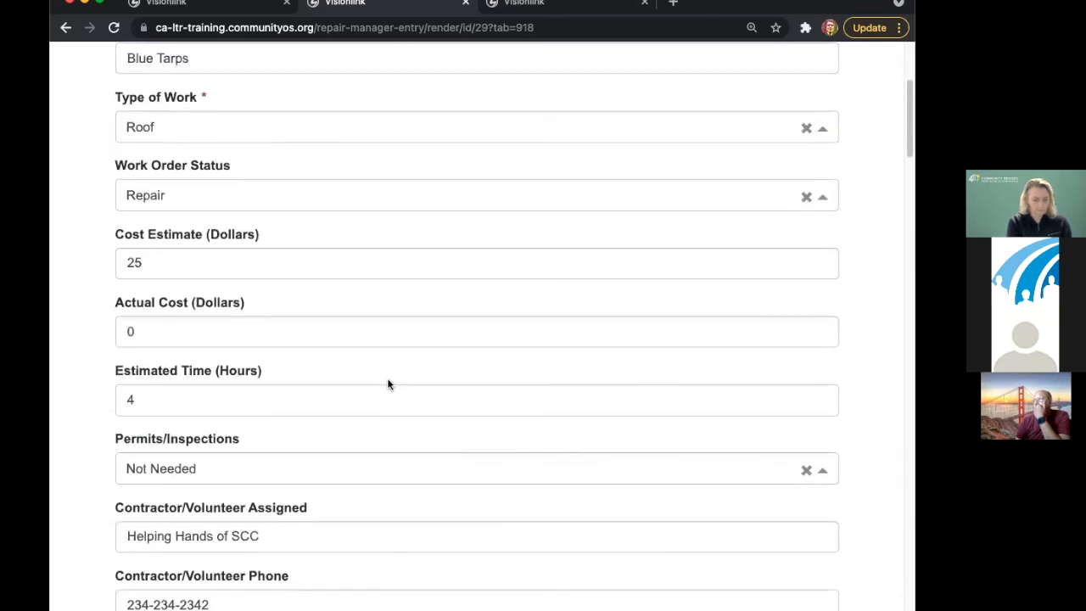
scroll(387, 382, "up", 5)
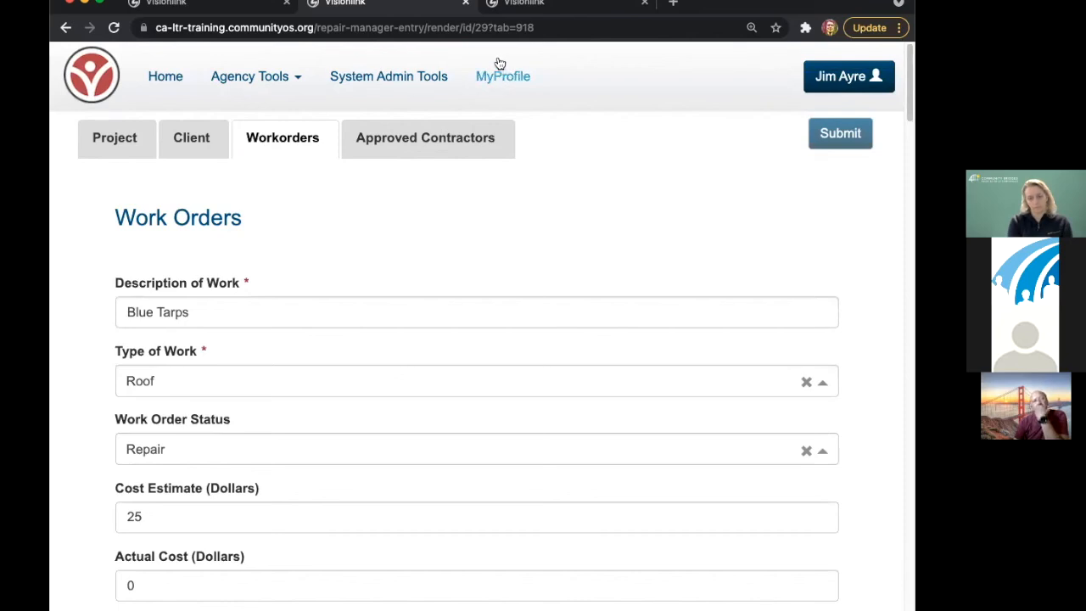
left_click(421, 153)
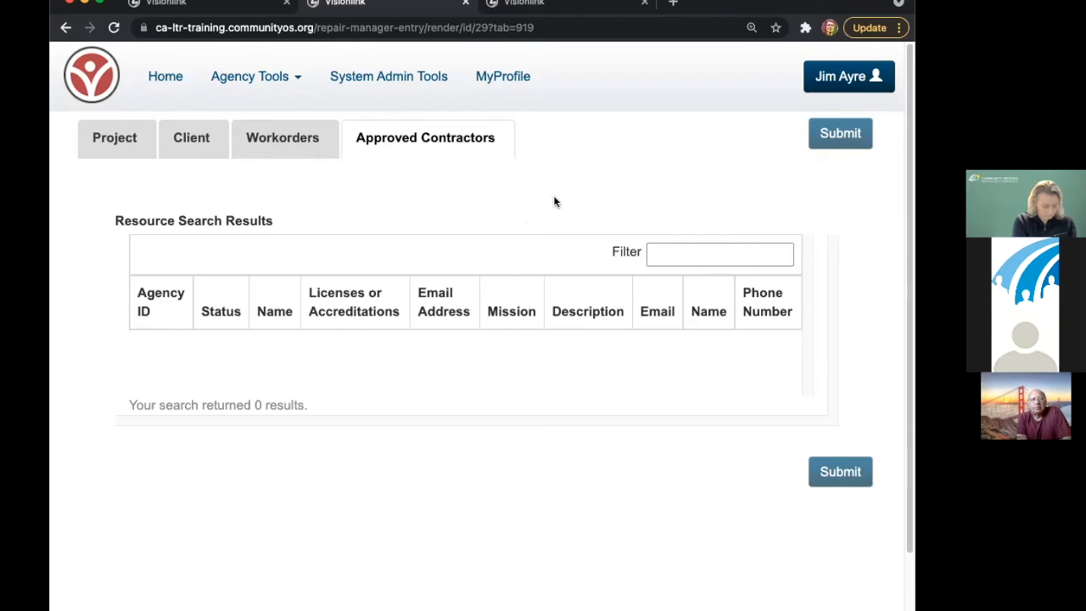
- Set the project's Work Progress to Estimates Added and submit the record
left_click(134, 144)
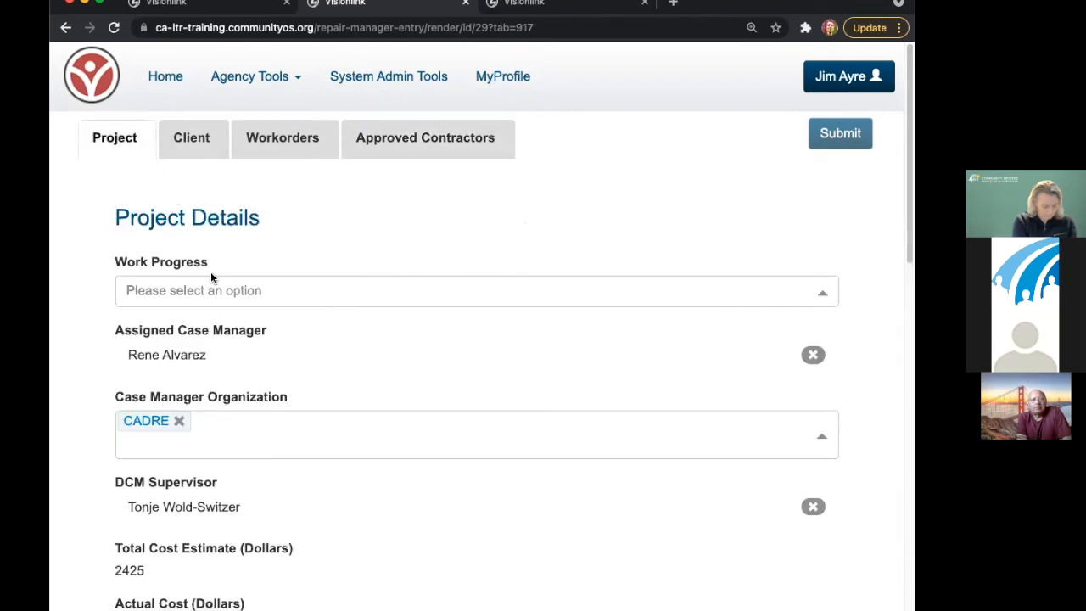
left_click(209, 291)
left_click(217, 347)
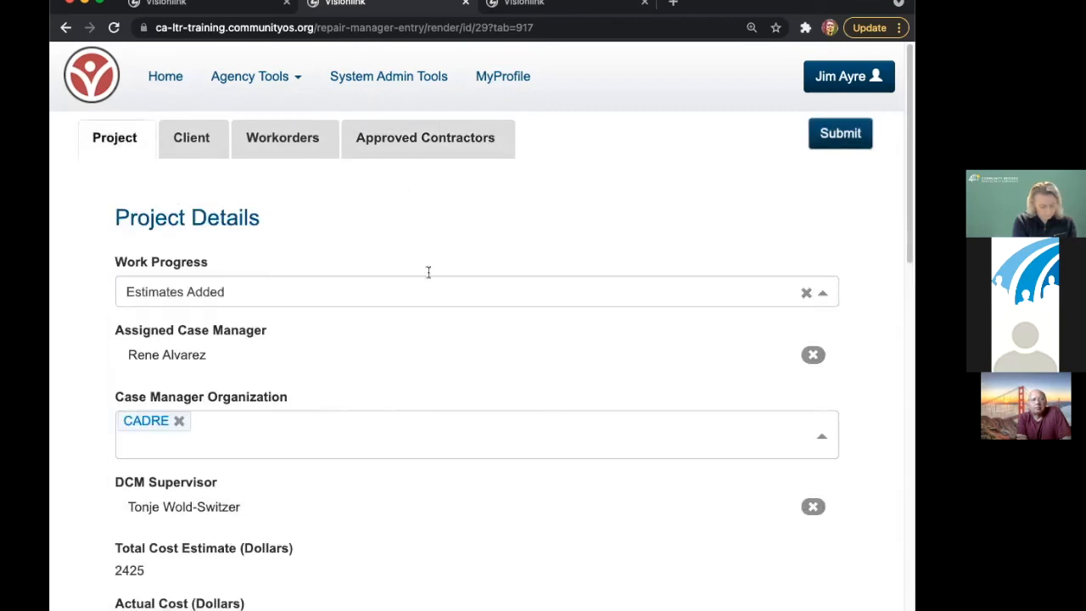
double_click(821, 151)
left_click(834, 142)
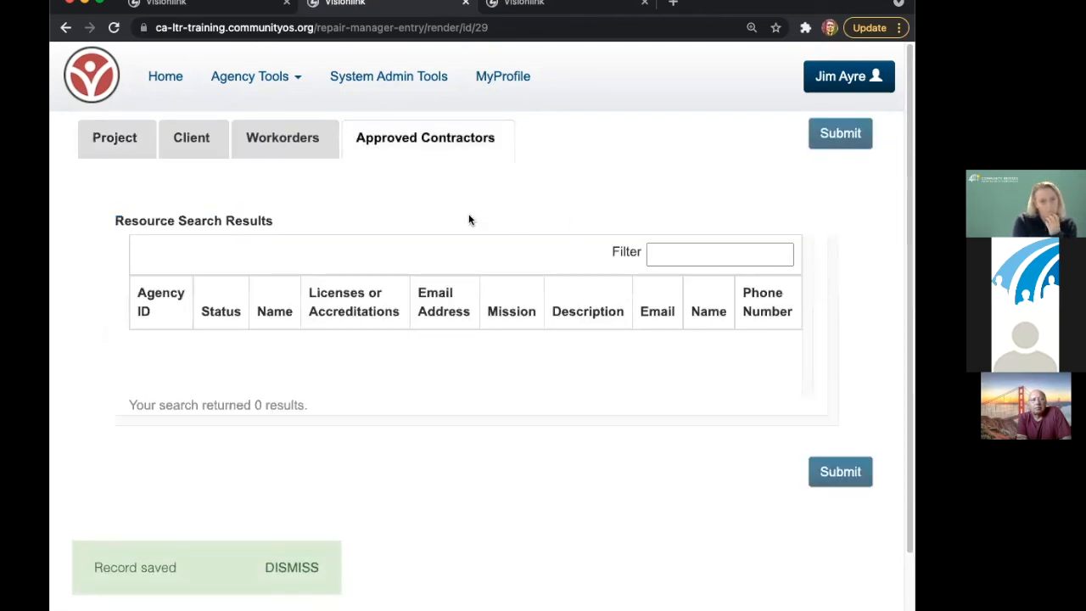
- Check the saved Project details and Client info, then return to Workorders
left_click(131, 151)
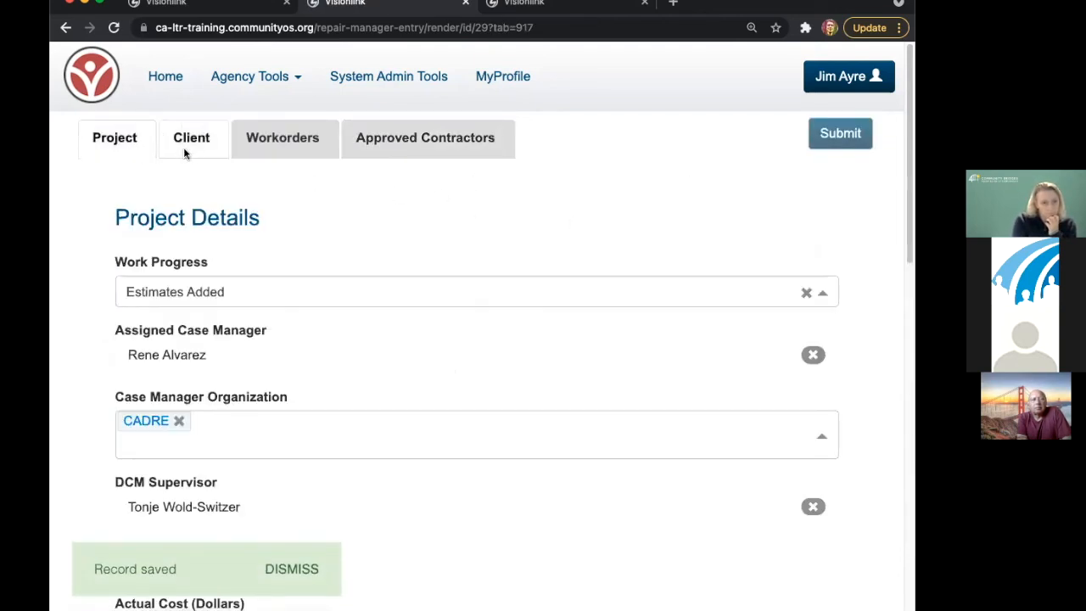
left_click(184, 147)
left_click(112, 146)
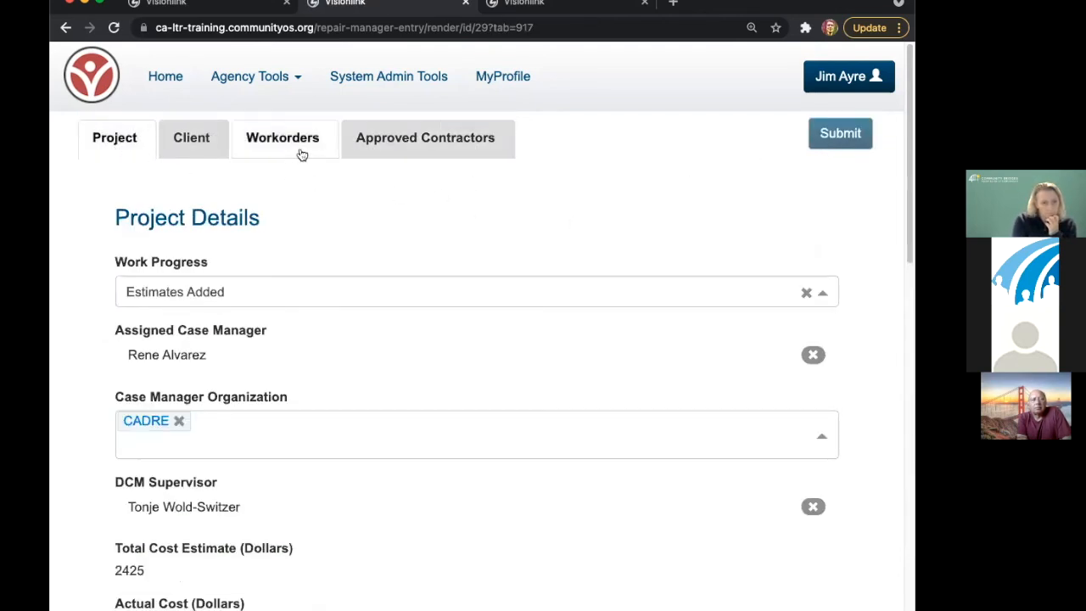
left_click(268, 150)
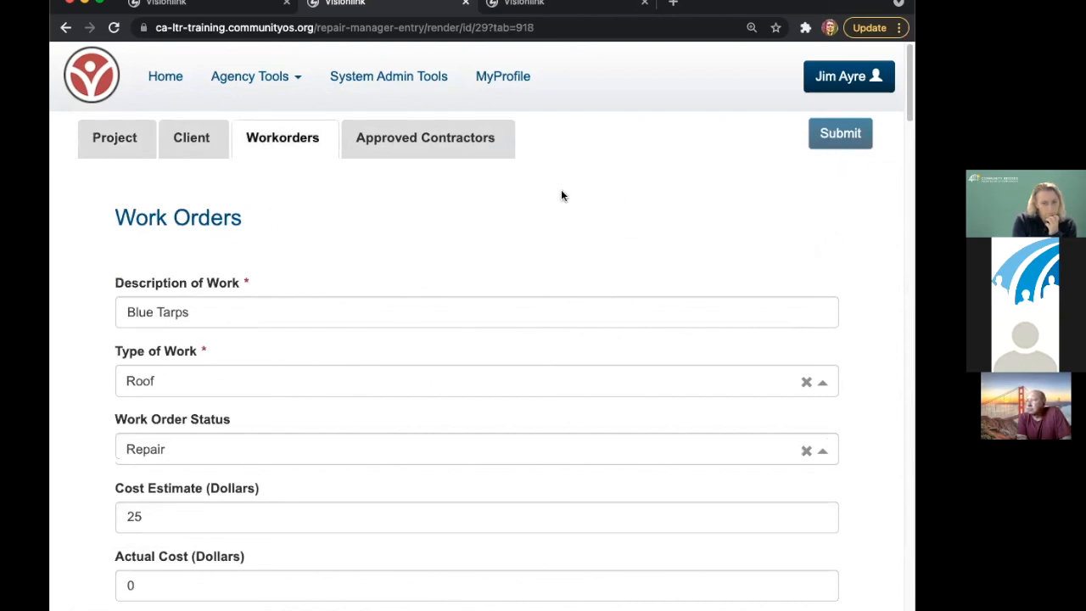
- Change the address from repair-manager-entry to dcmp-entry to load the client's case record
left_click_drag(318, 27, 424, 28)
type("dcmp-entry")
key("Return")
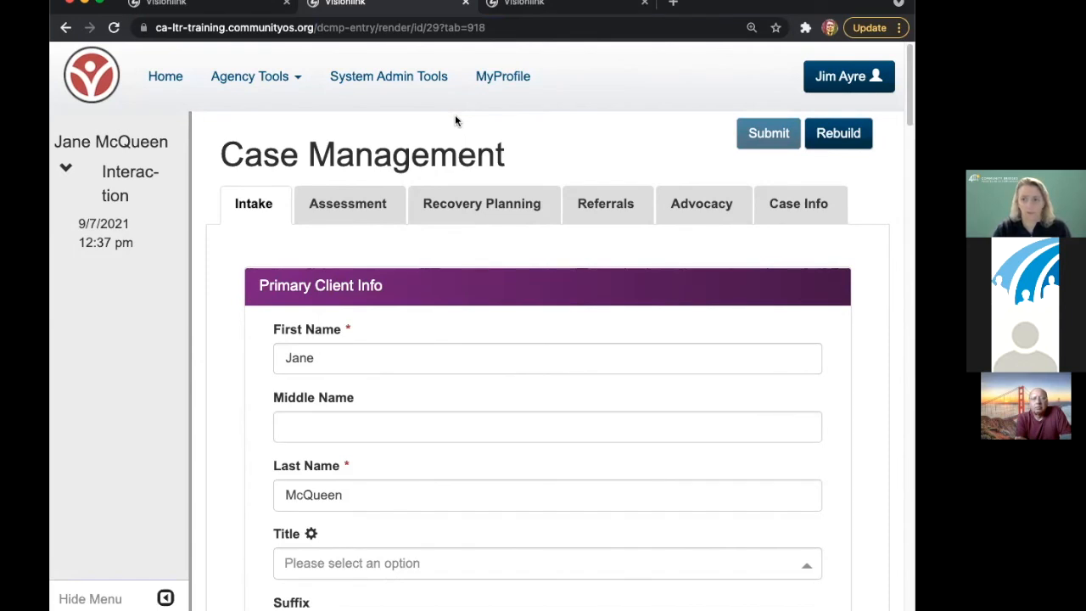
- Go Home, then Client Connect, then DCM Search & Export, and widen the window to two filter columns
left_click(172, 75)
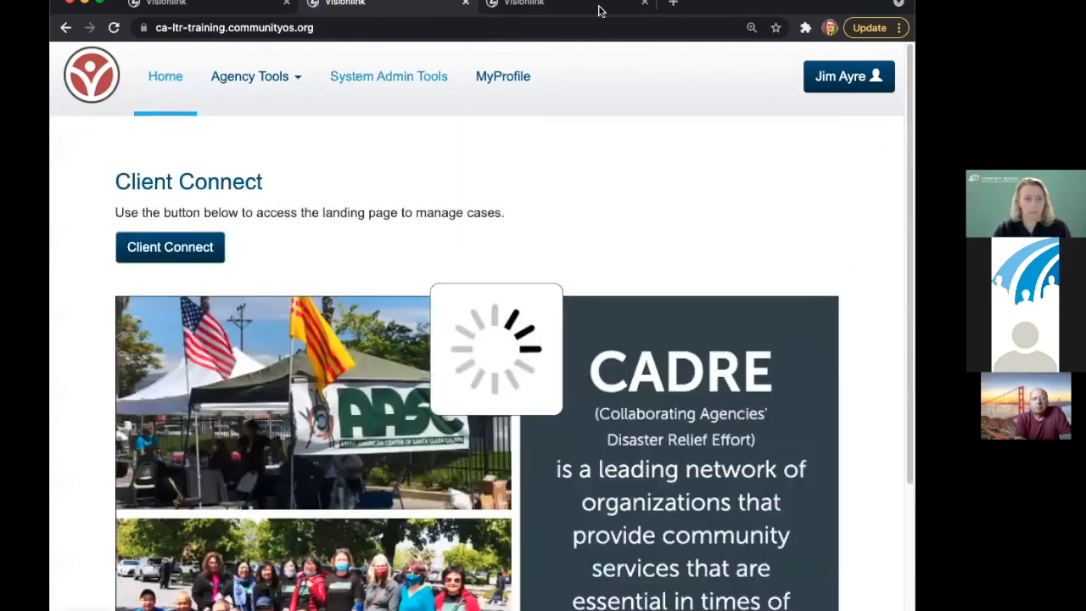
left_click(204, 256)
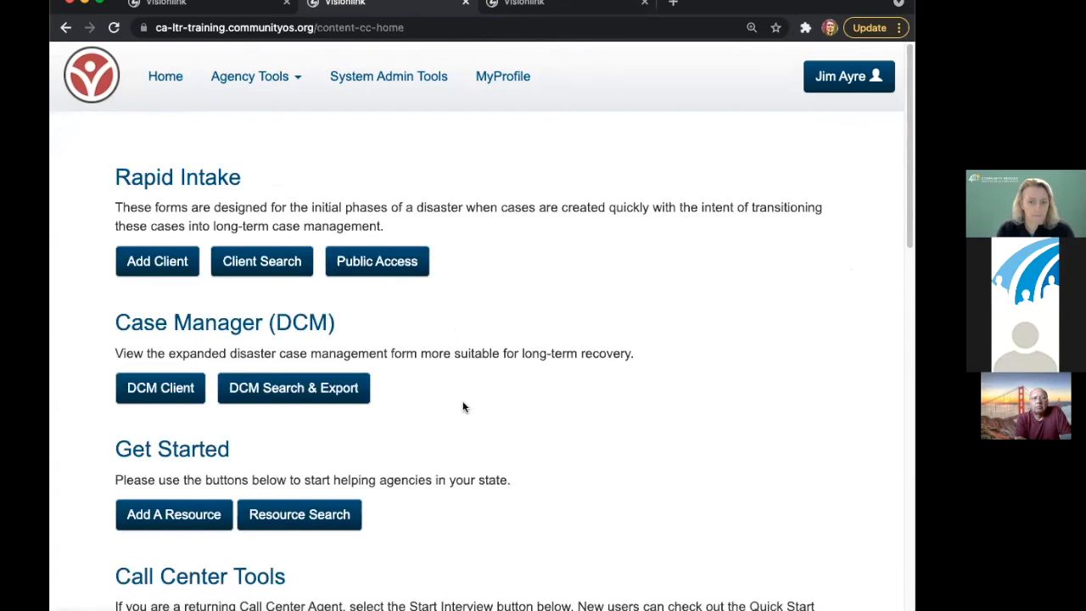
left_click(340, 397)
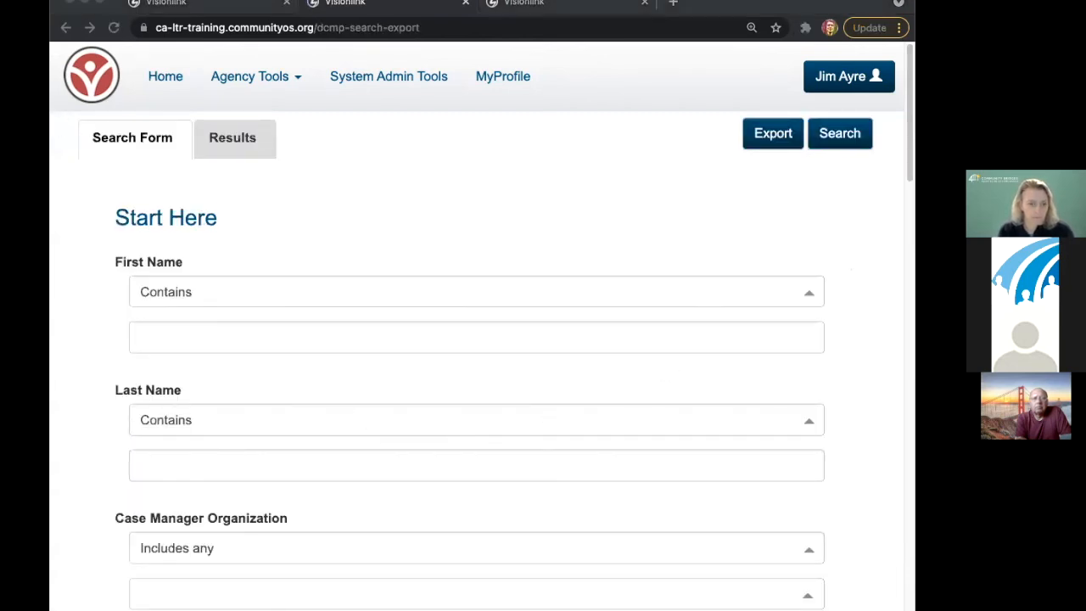
left_click_drag(50, 131, 9, 131)
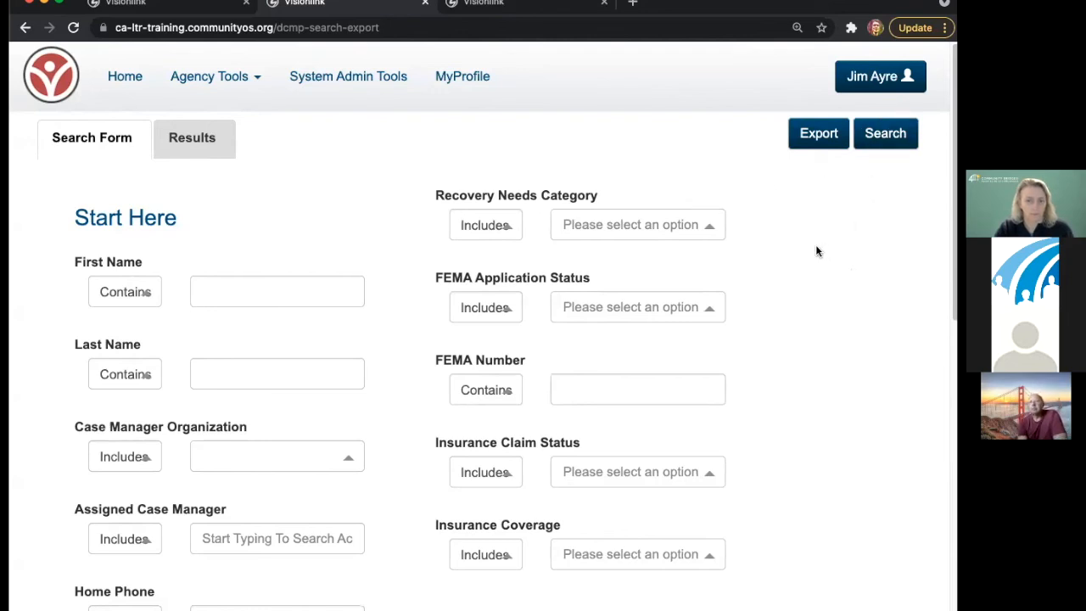
scroll(811, 278, "down", 10)
scroll(811, 280, "up", 10)
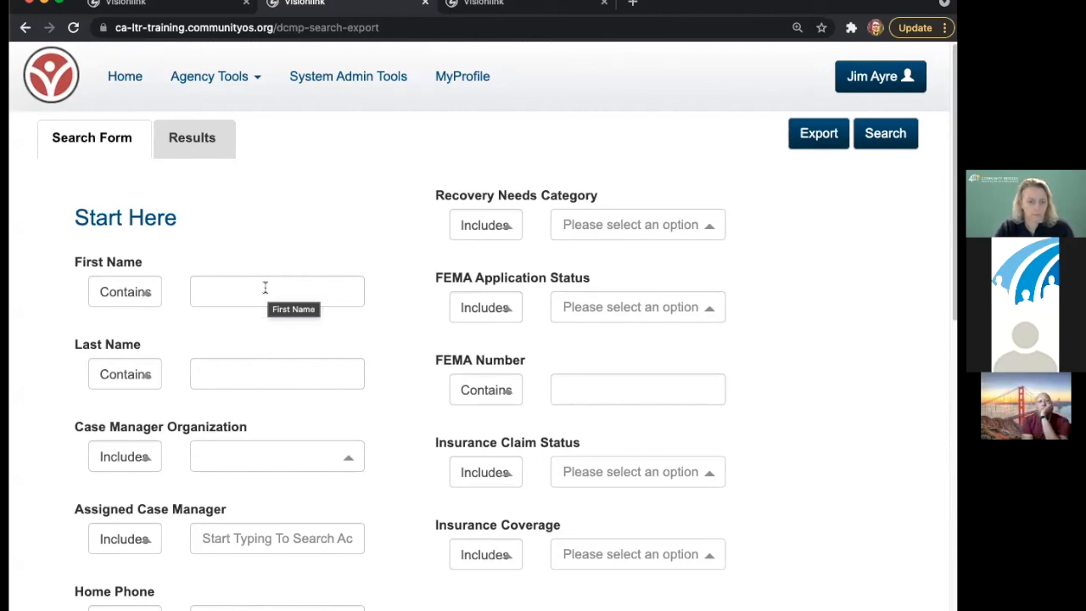
left_click(287, 452)
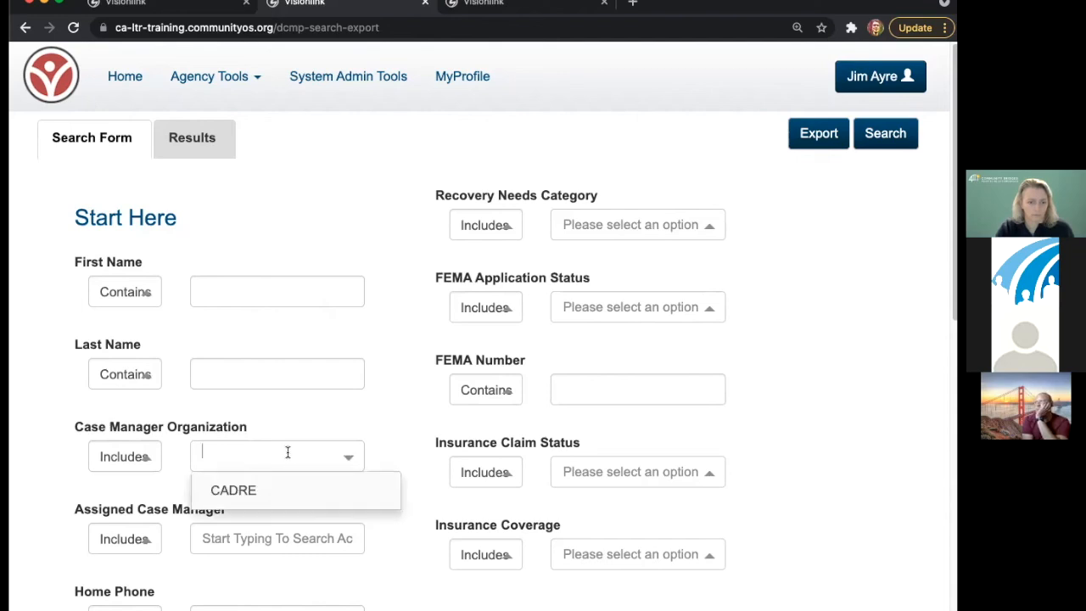
left_click(259, 489)
left_click(408, 381)
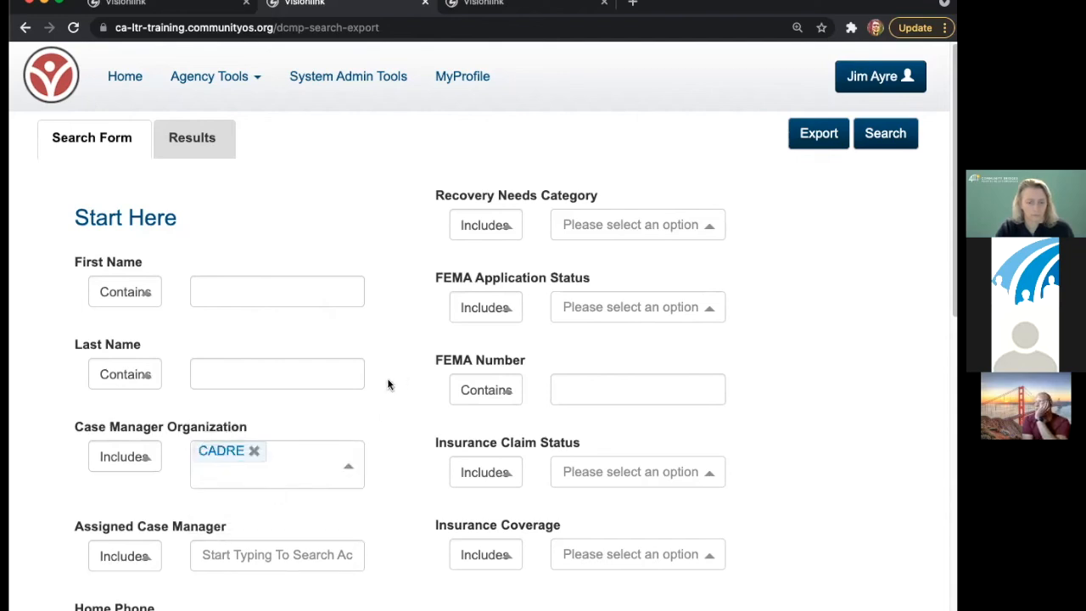
left_click(253, 452)
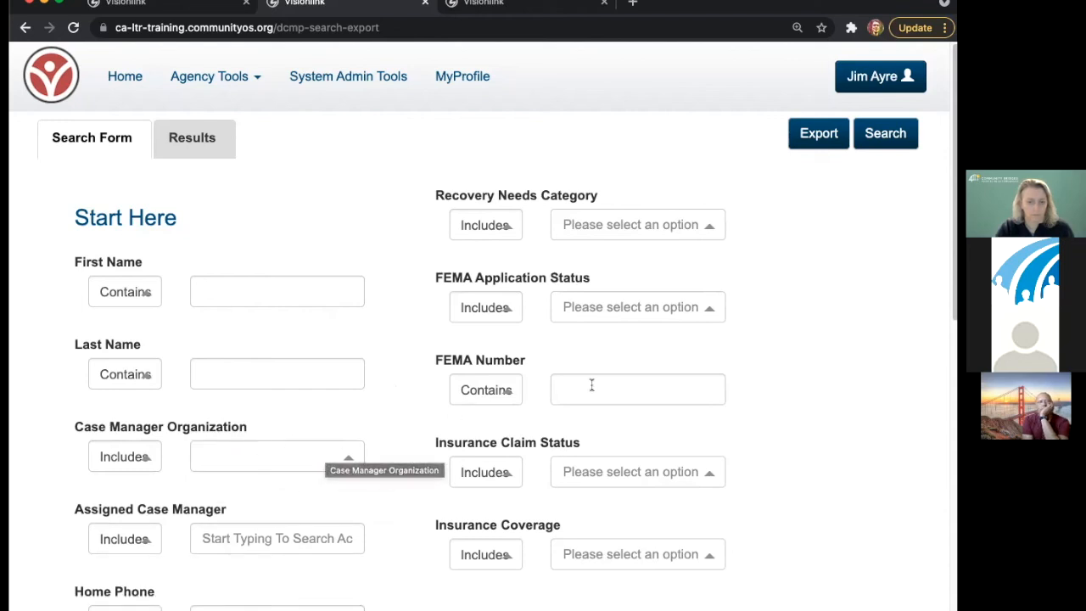
left_click(598, 310)
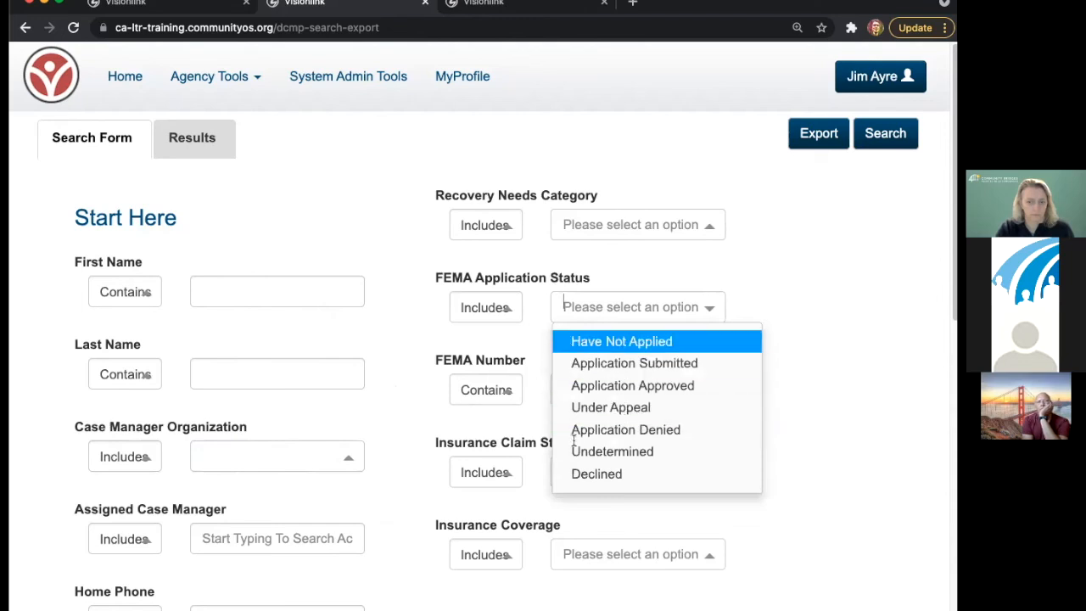
left_click(797, 242)
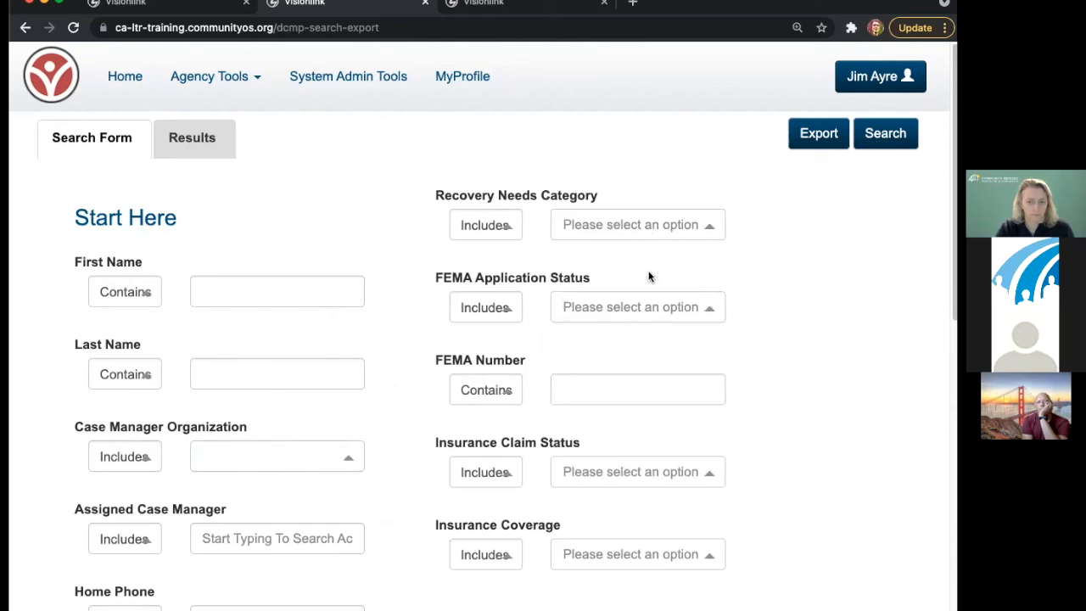
left_click(625, 306)
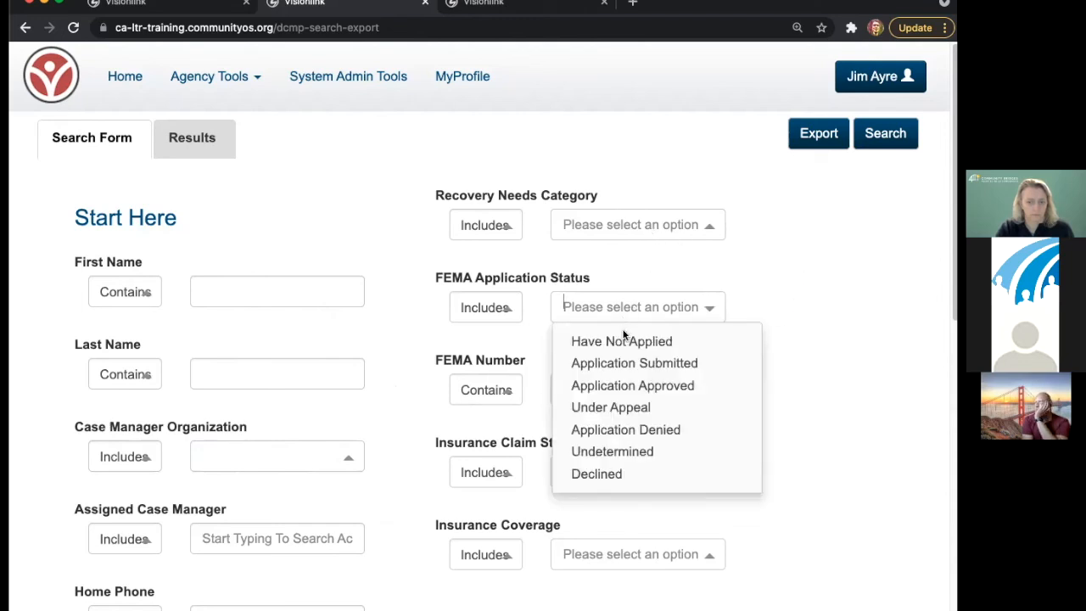
left_click(640, 408)
left_click(801, 300)
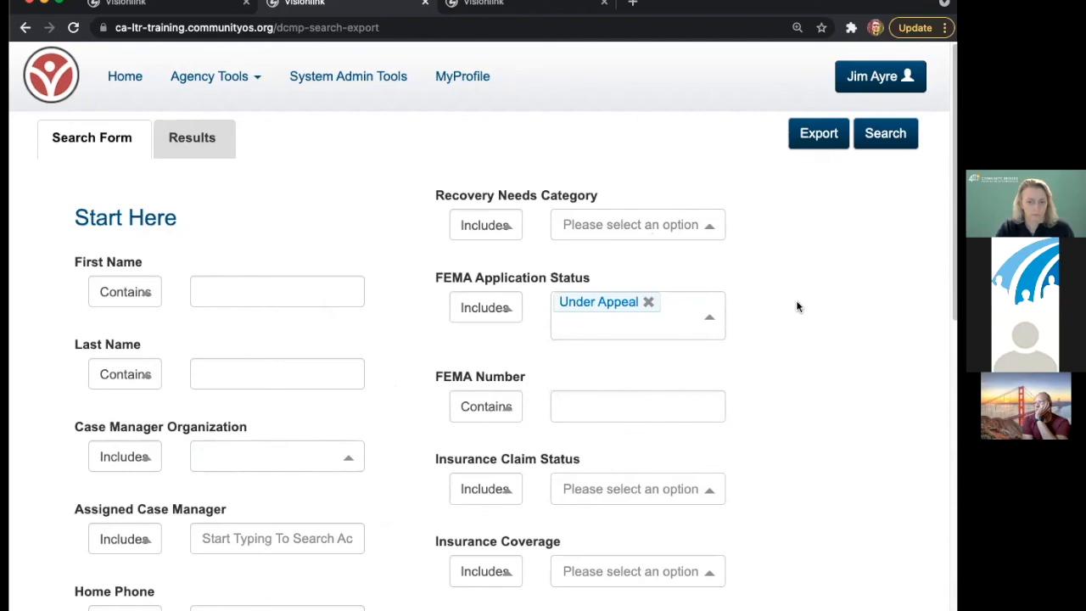
left_click(648, 303)
scroll(402, 411, "down", 3)
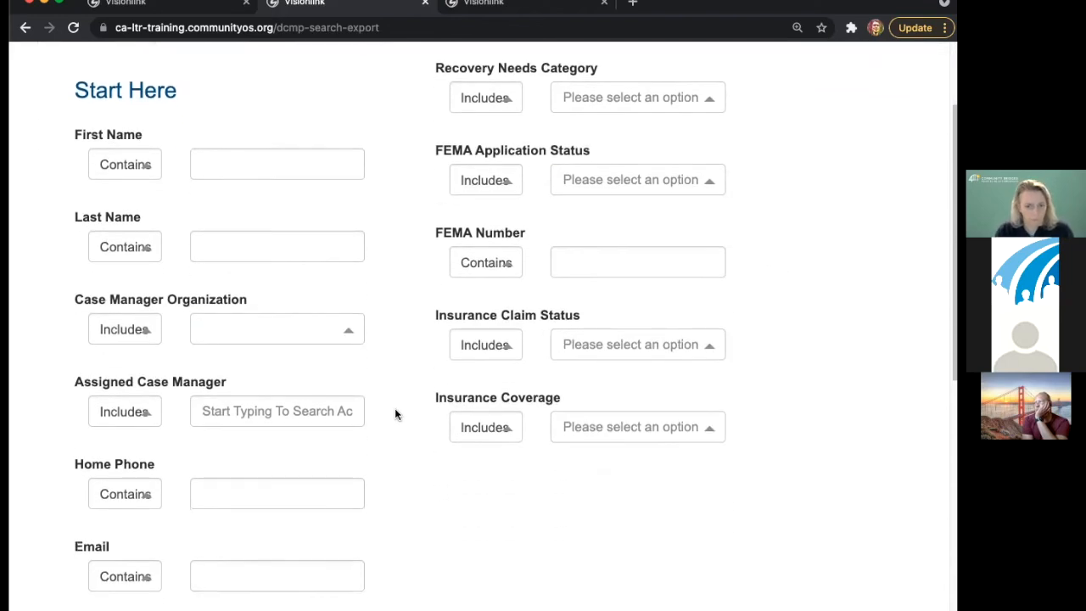
scroll(394, 412, "up", 3)
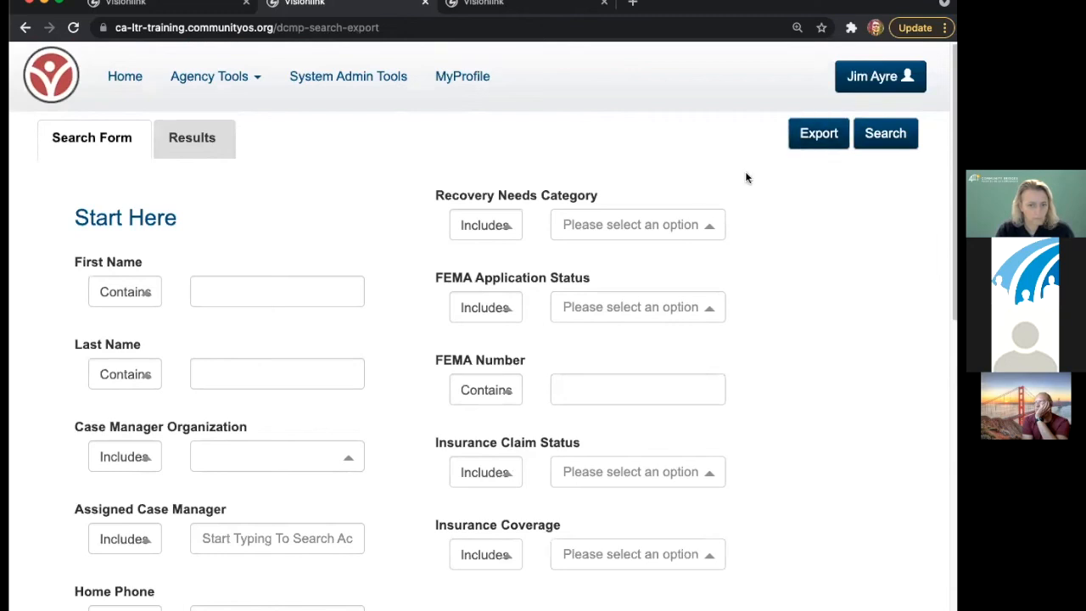
left_click(284, 299)
type("j")
left_click(276, 371)
type("ay")
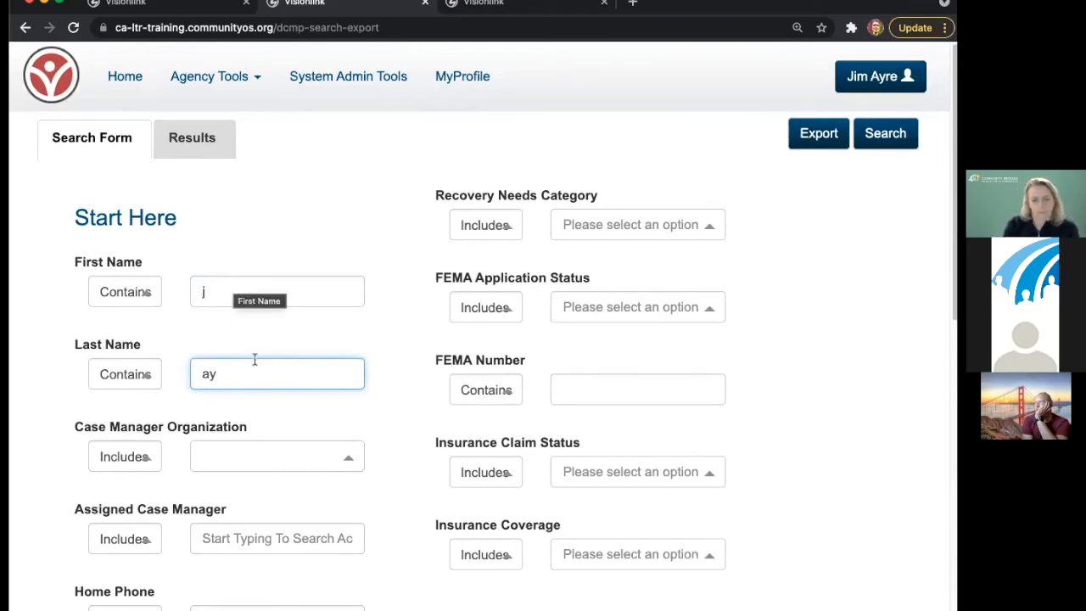
left_click_drag(209, 294, 184, 298)
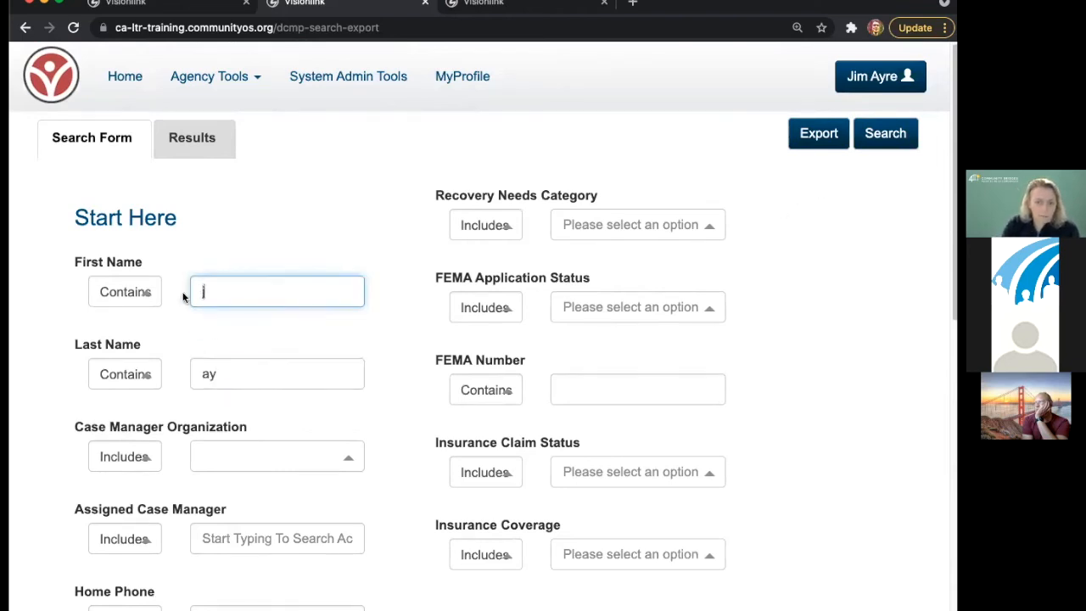
key("BackSpace")
left_click_drag(219, 375, 193, 378)
key("BackSpace")
scroll(324, 487, "down", 5)
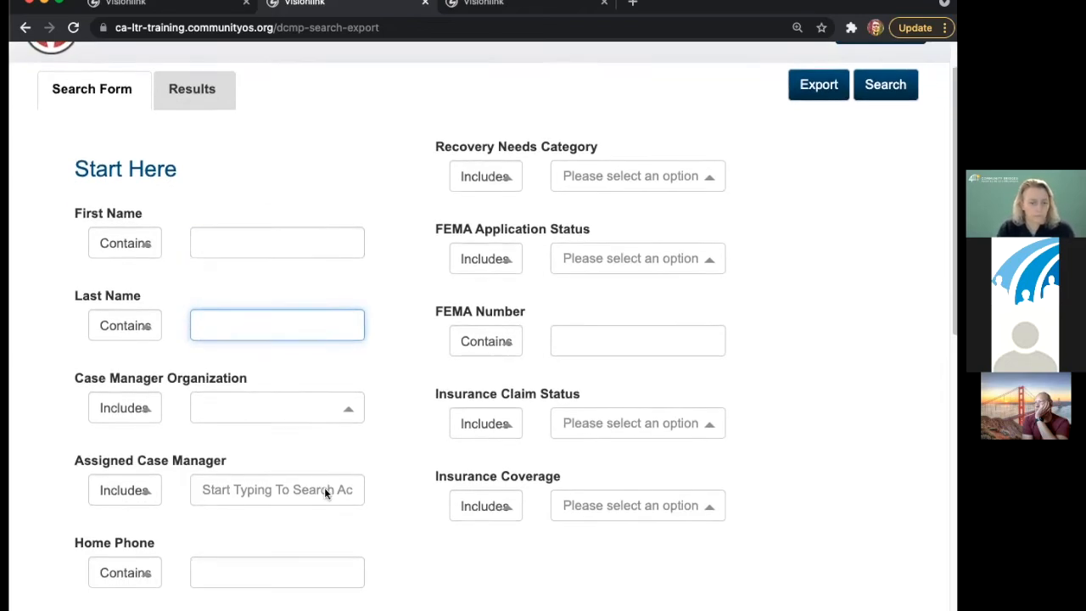
left_click(251, 360)
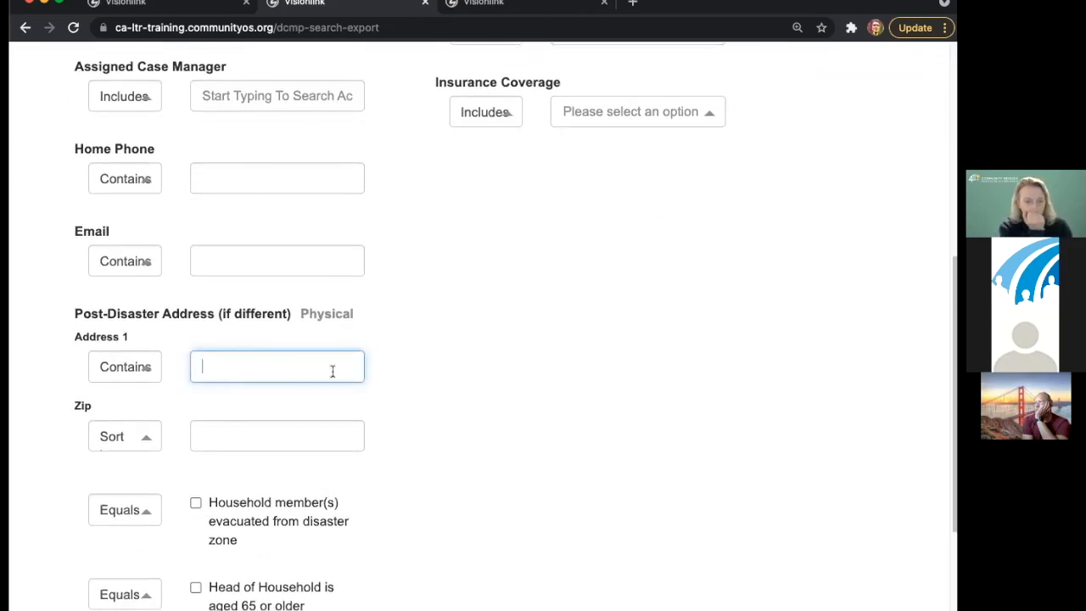
scroll(475, 369, "up", 5)
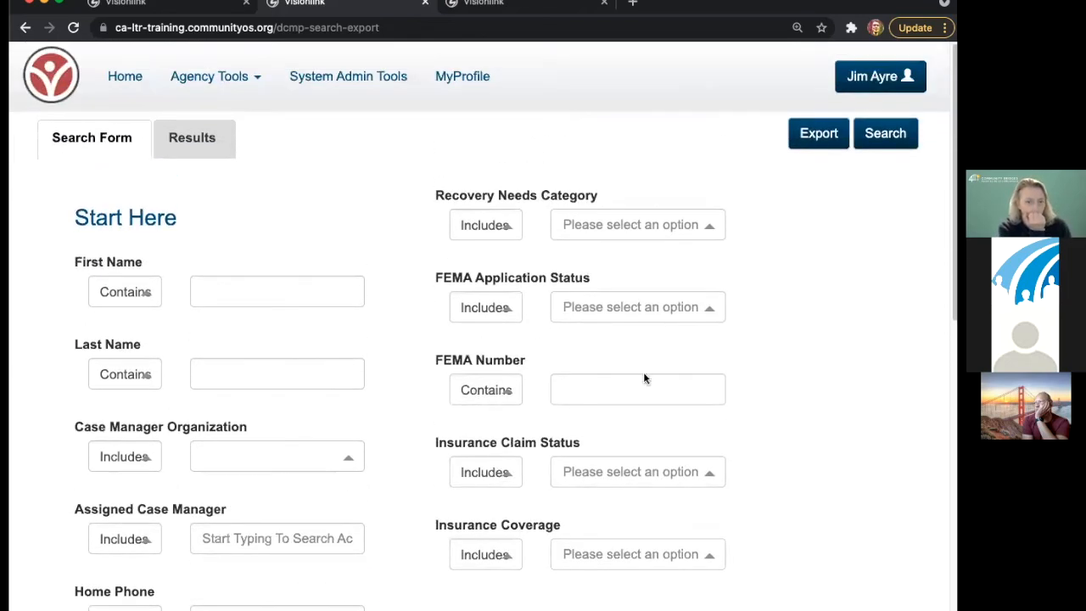
- Run an unfiltered search and browse the results list, including the Client ID 29 case
left_click(879, 143)
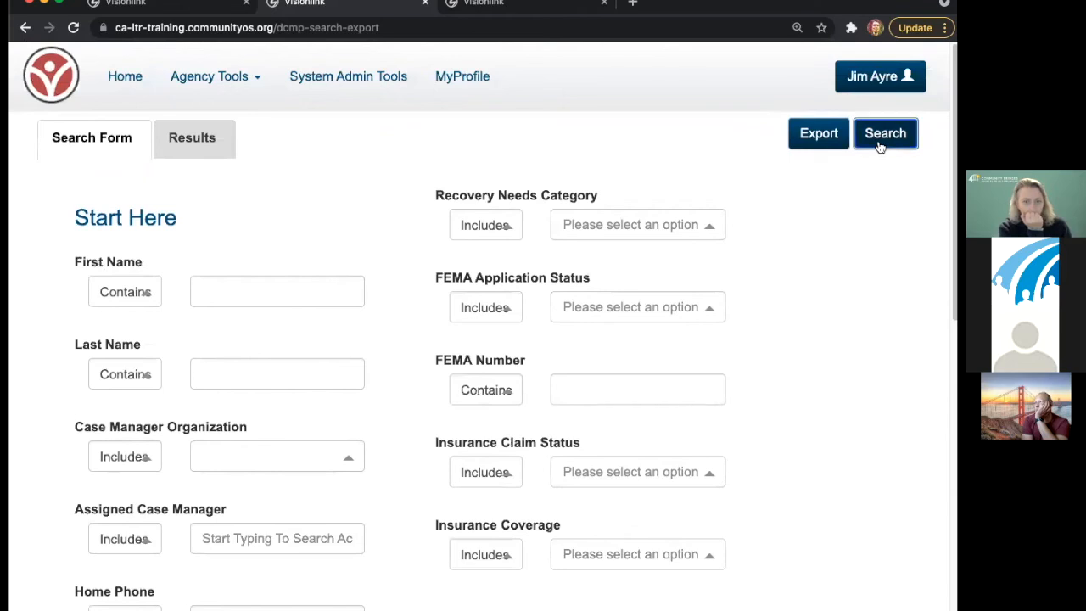
scroll(390, 297, "down", 2)
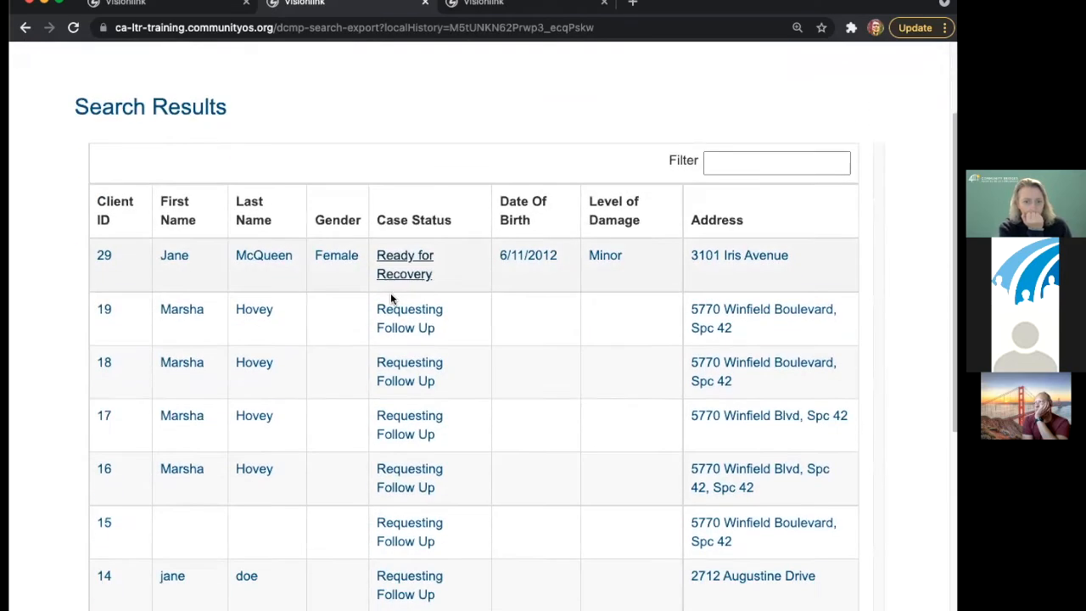
scroll(390, 297, "down", 4)
scroll(255, 297, "up", 3)
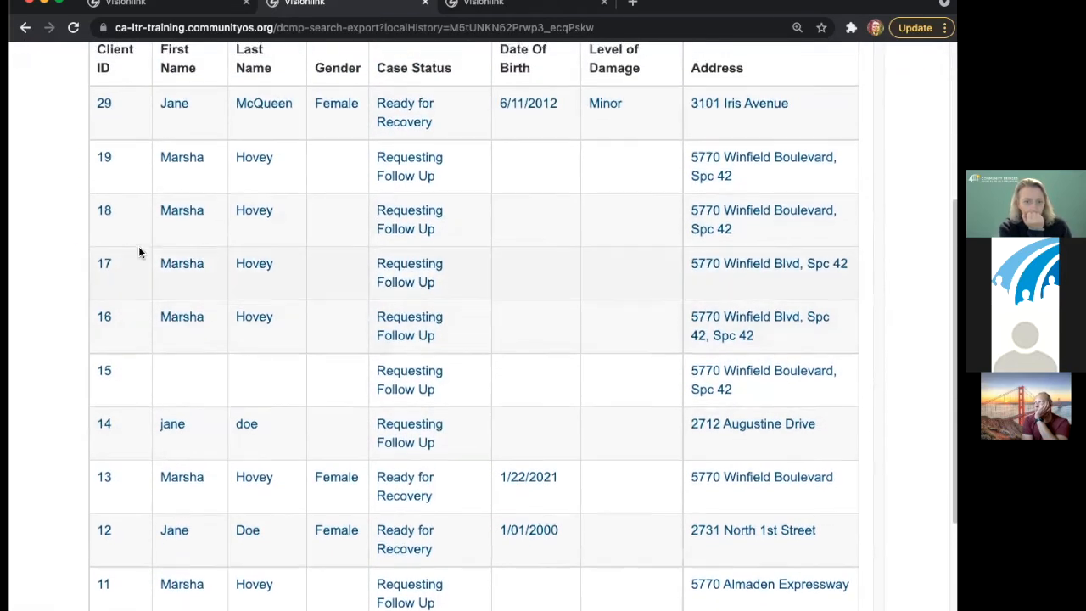
scroll(140, 252, "up", 3)
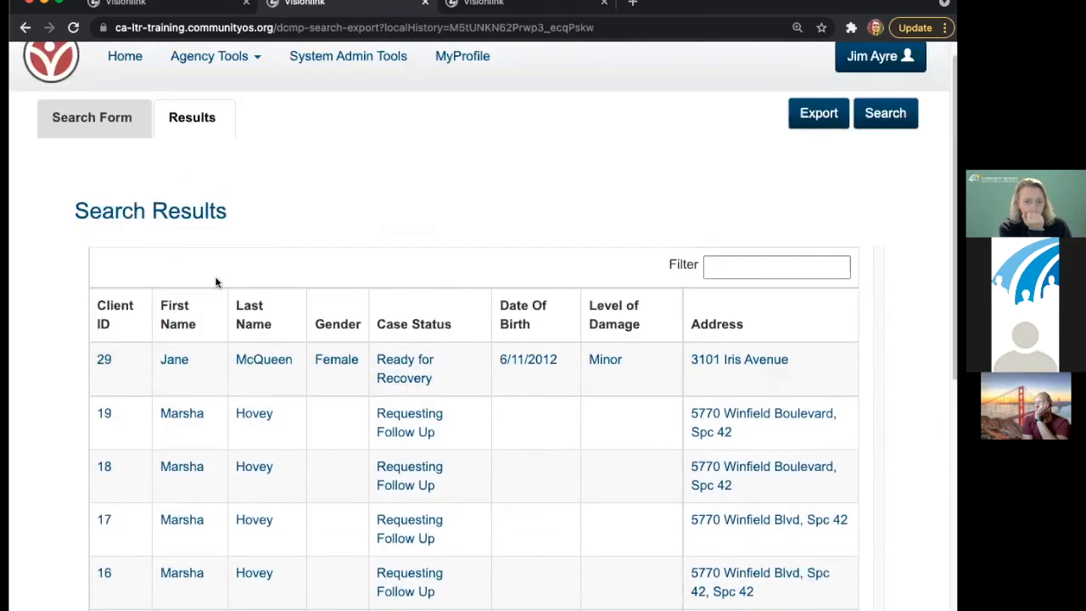
left_click(104, 360)
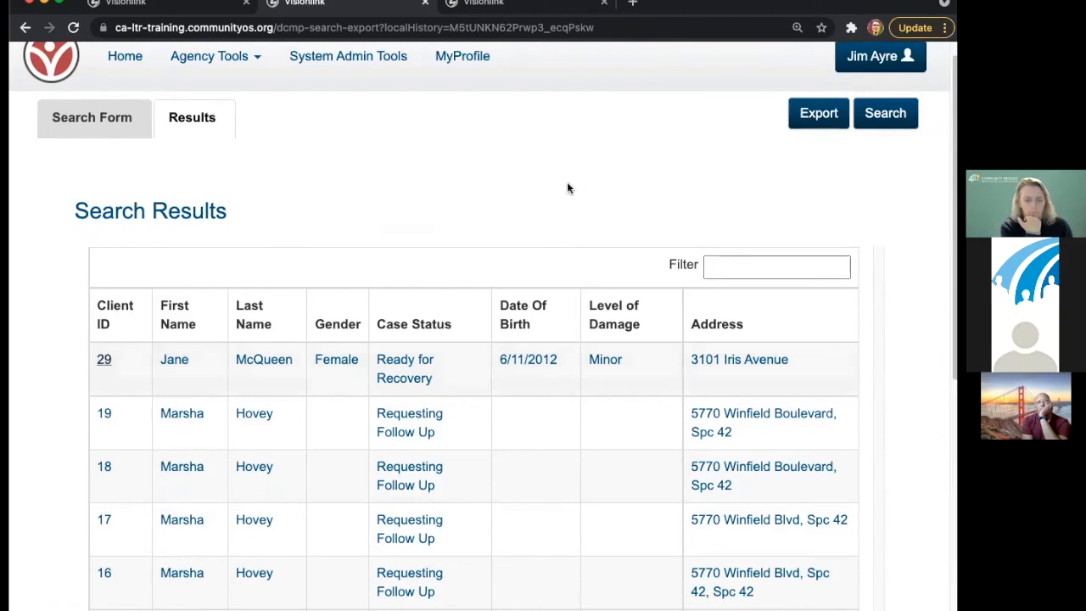
left_click(84, 119)
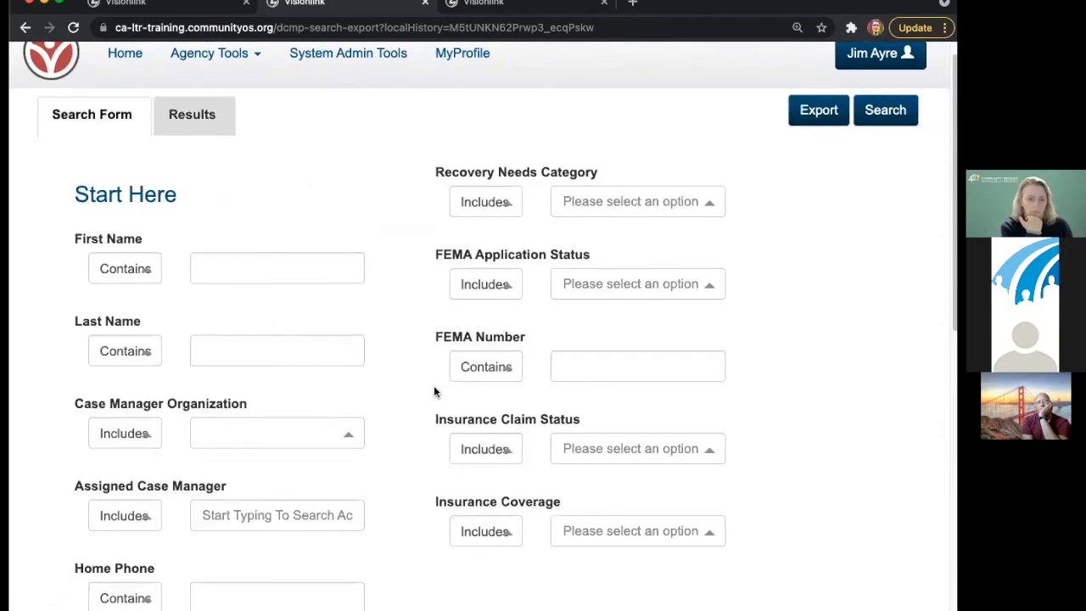
left_click(193, 118)
scroll(369, 268, "down", 1)
scroll(369, 268, "down", 3)
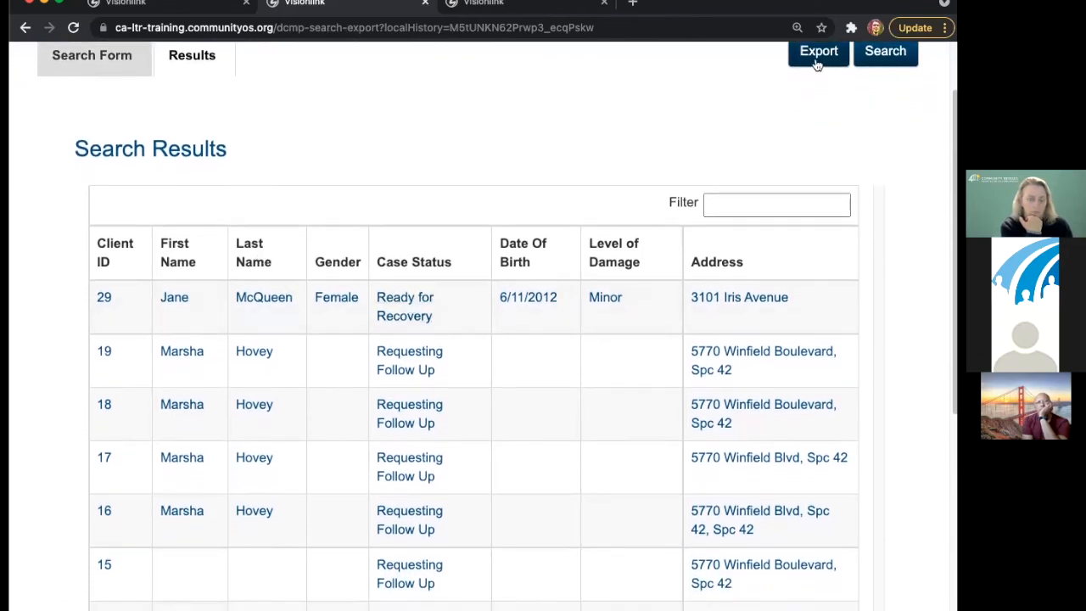
- Return to the Search Form and scroll through its filters
left_click(96, 55)
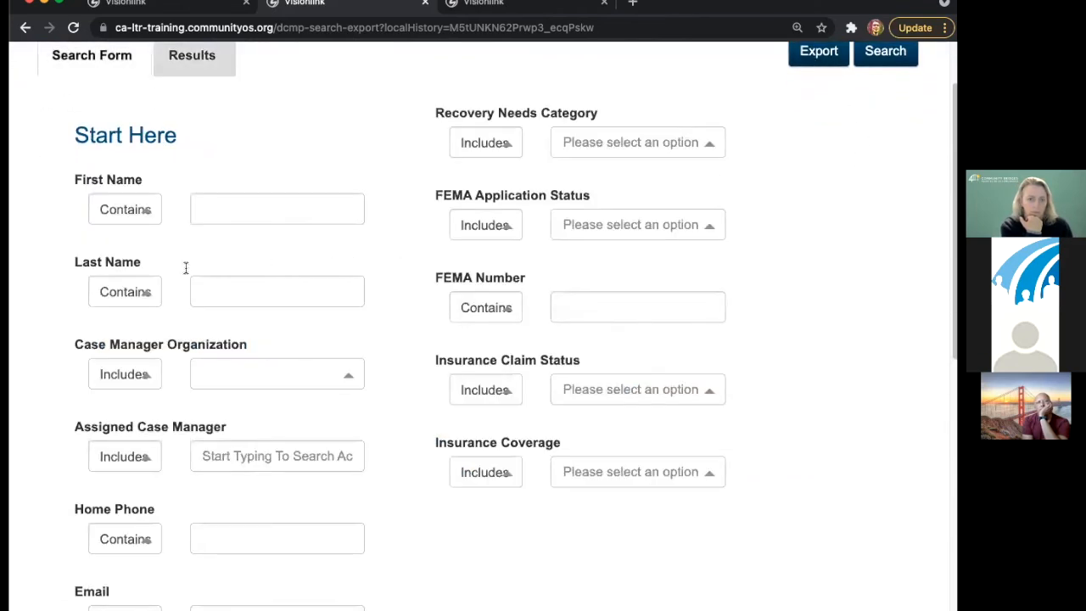
scroll(367, 416, "down", 3)
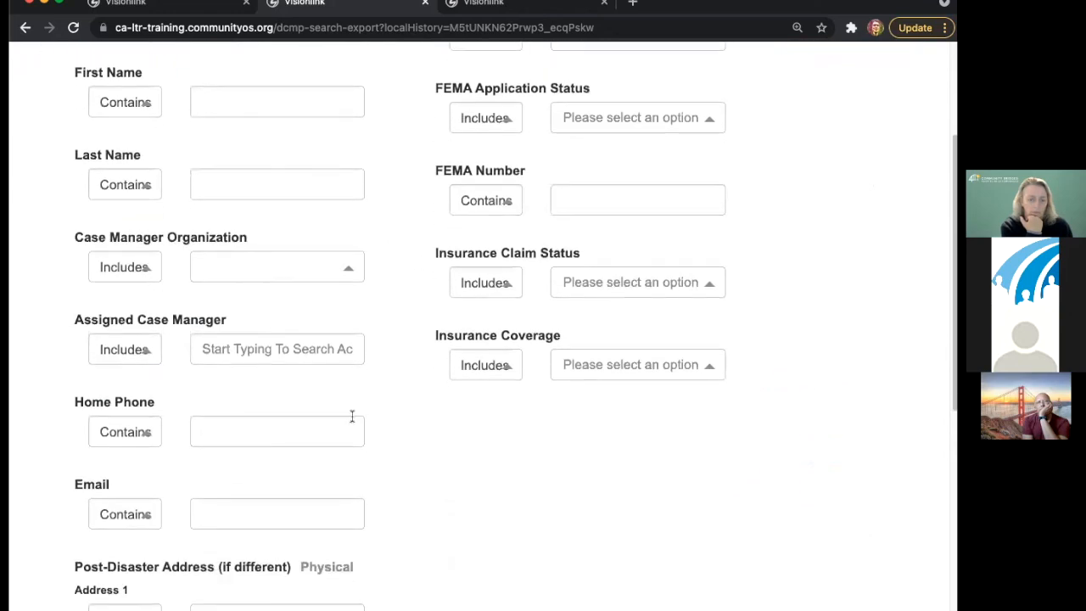
scroll(333, 538, "down", 10)
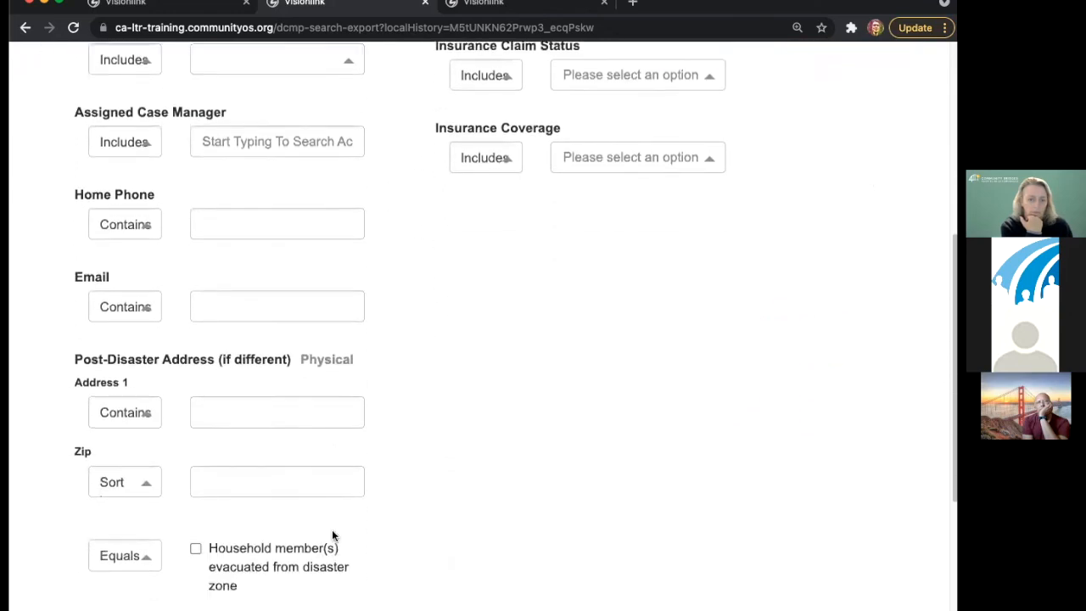
scroll(335, 543, "down", 2)
scroll(332, 540, "up", 15)
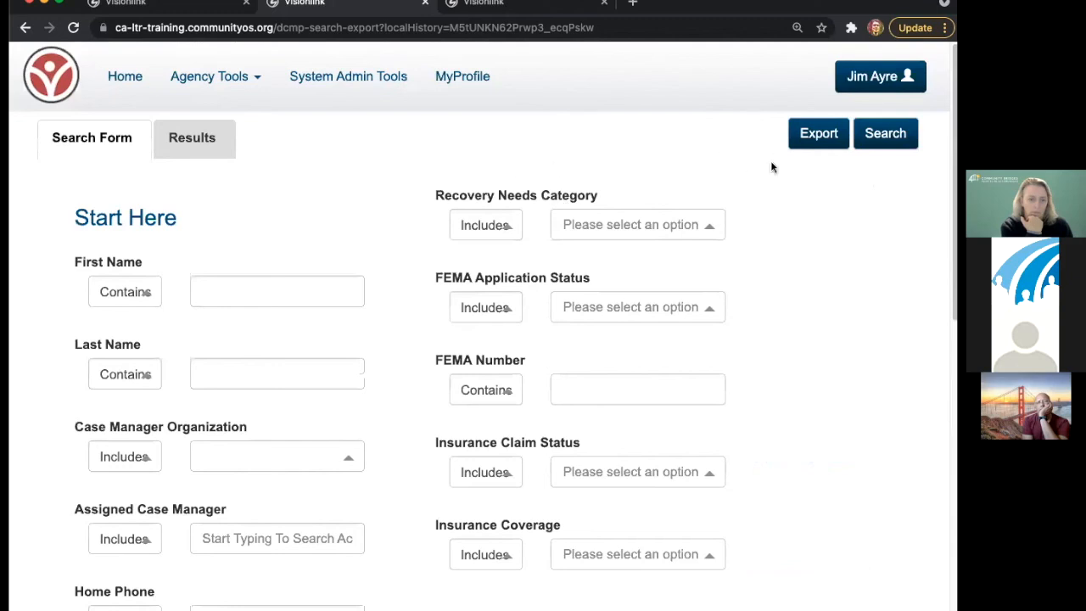
- Start a data export named EXPORT-caseload-09072021
left_click(818, 133)
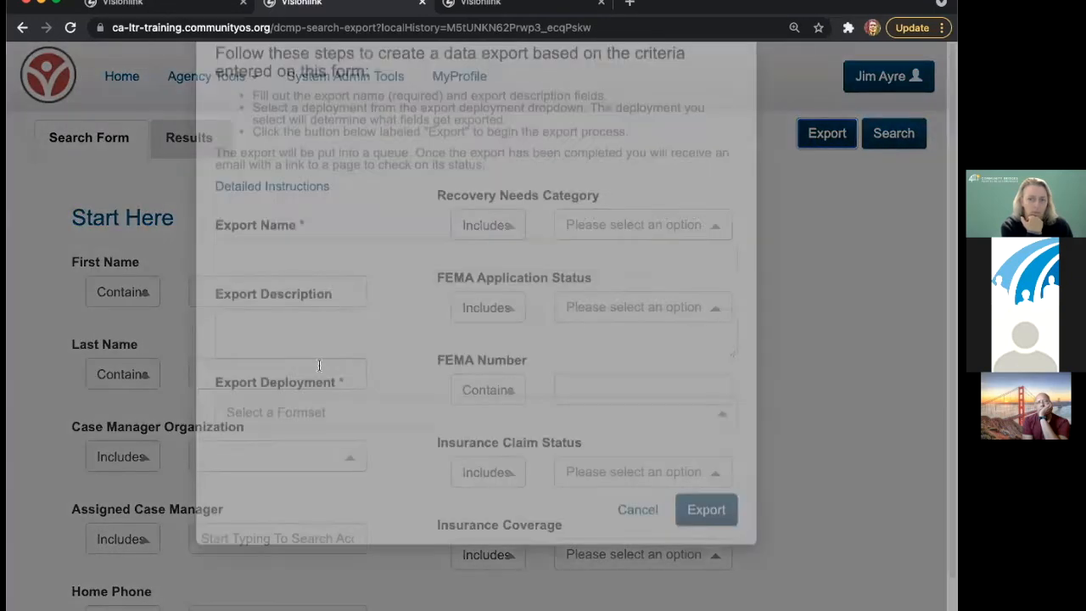
type("EXPORRT-")
key("BackSpace")
key("BackSpace")
key("BackSpace")
type("T-")
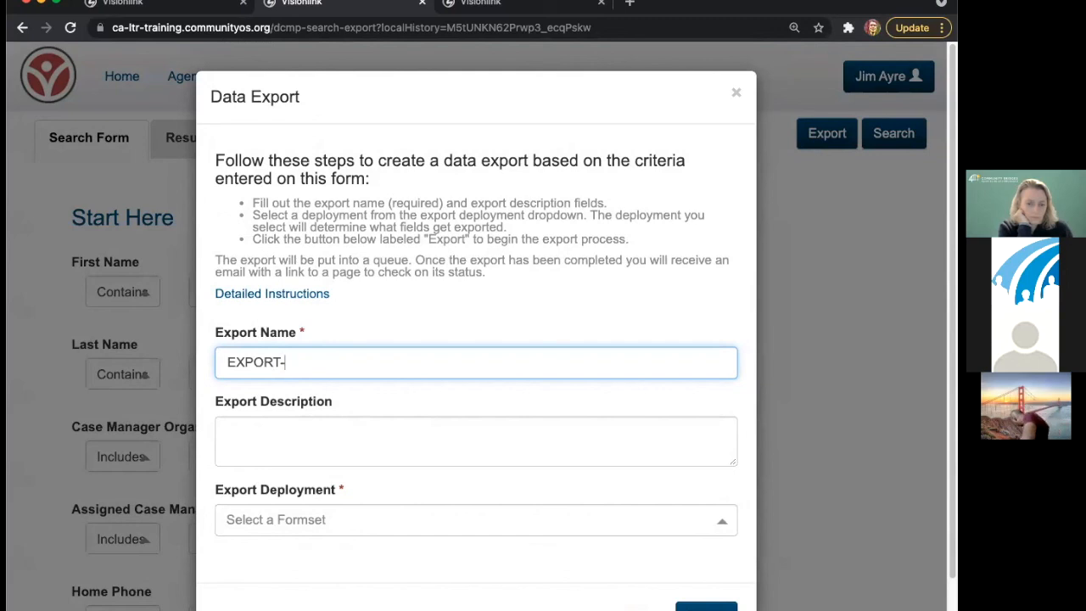
type("caseload")
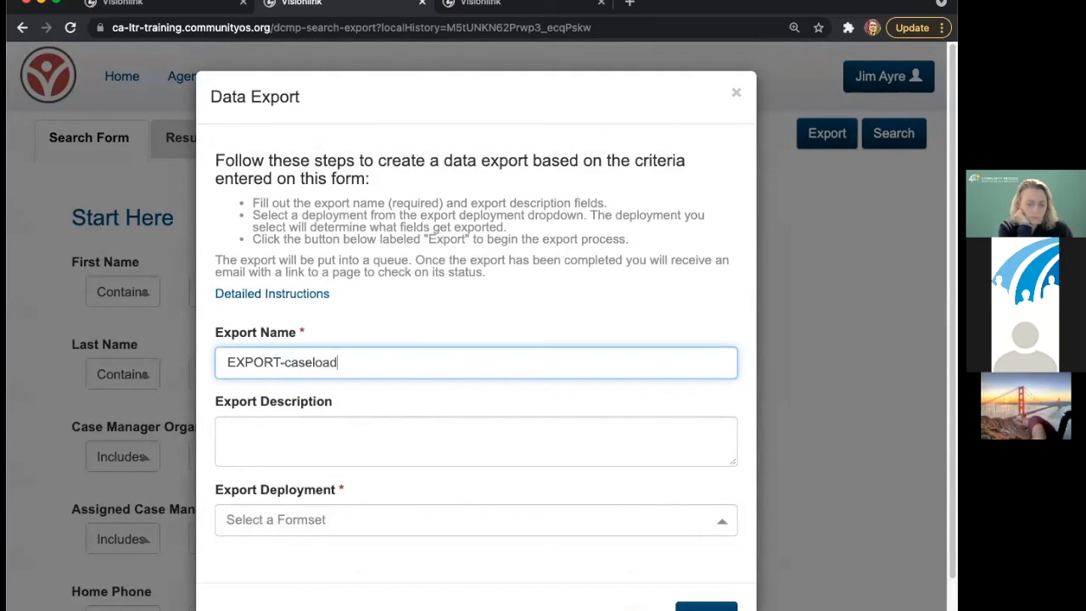
type("-")
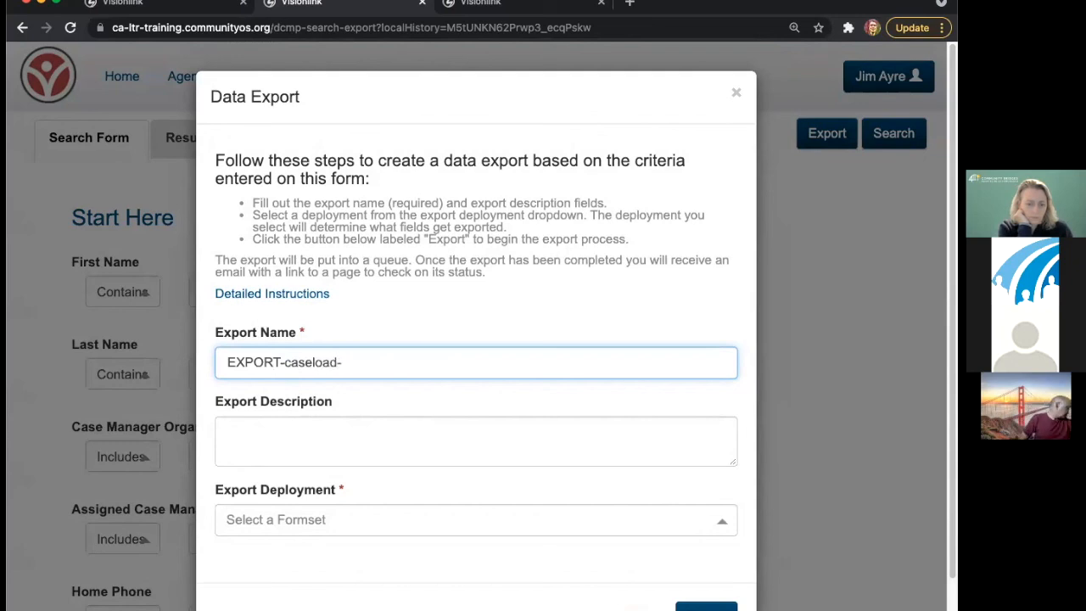
type("09")
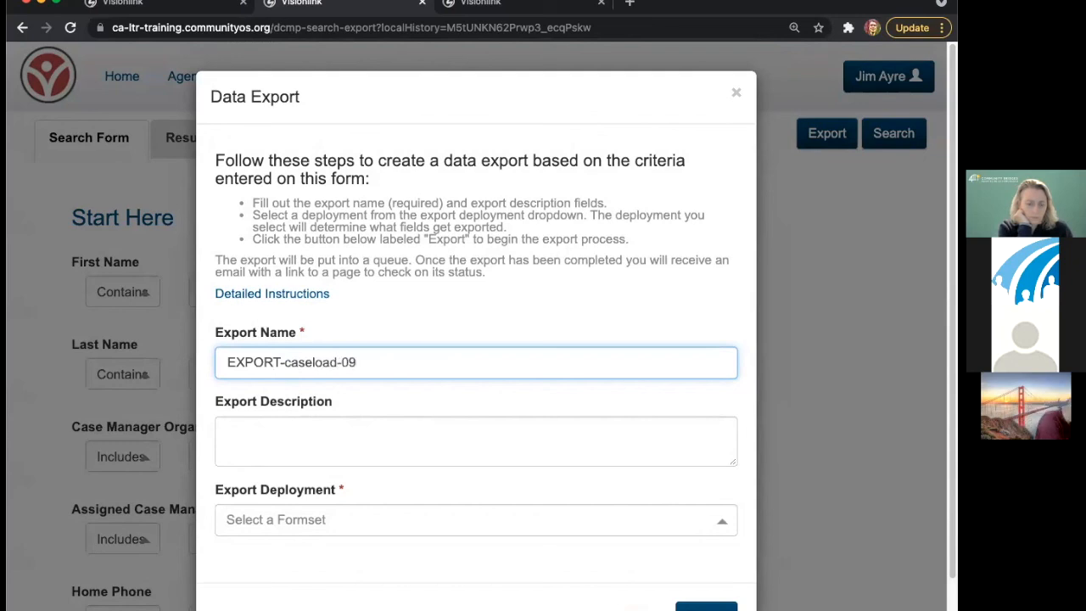
type("072021")
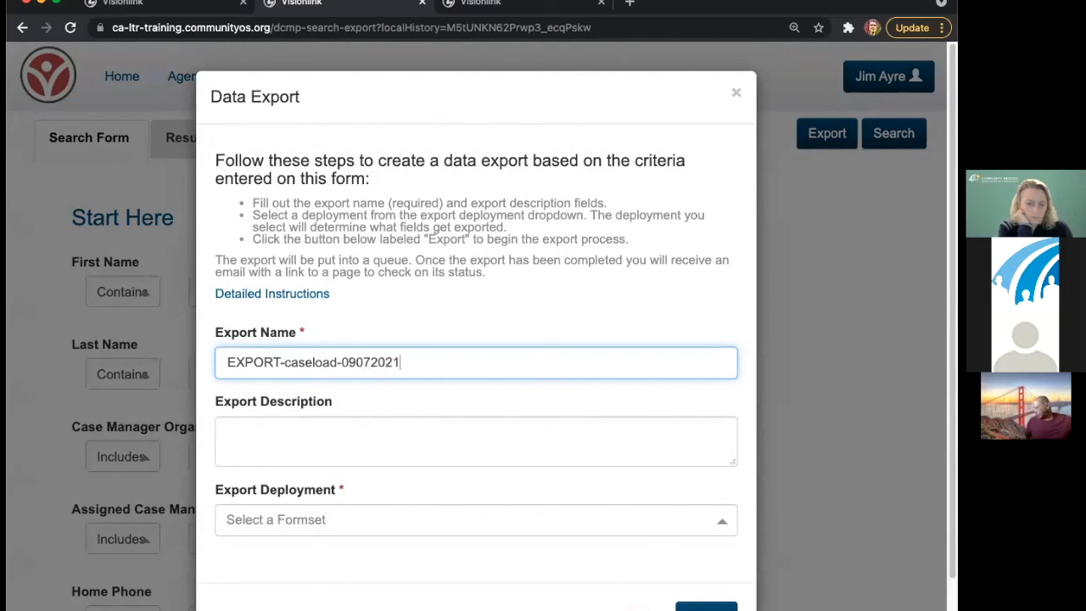
left_click_drag(431, 363, 343, 364)
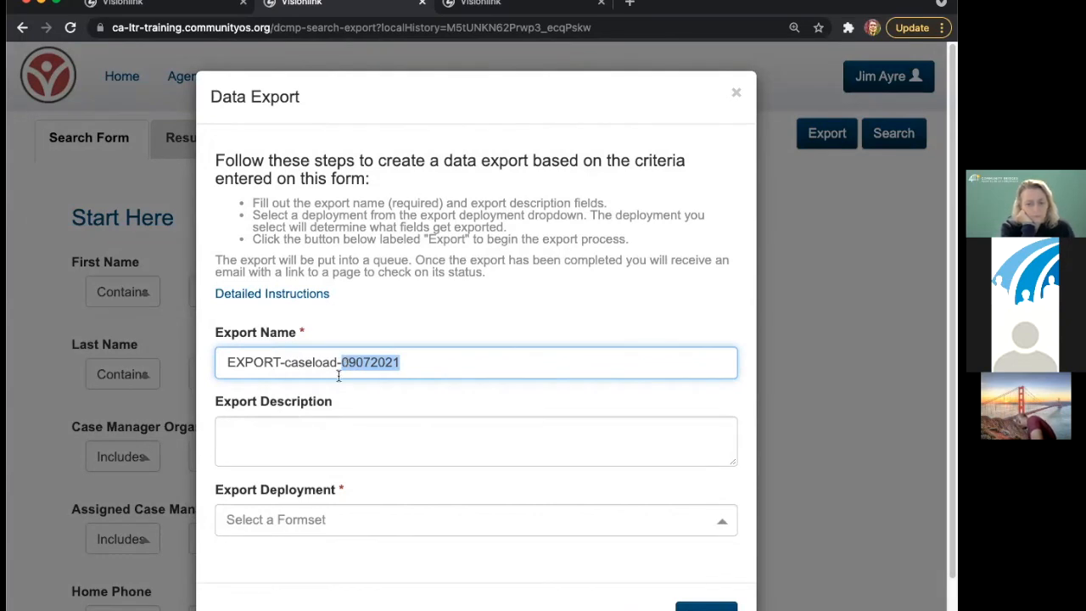
left_click(449, 362)
left_click_drag(449, 362, 203, 363)
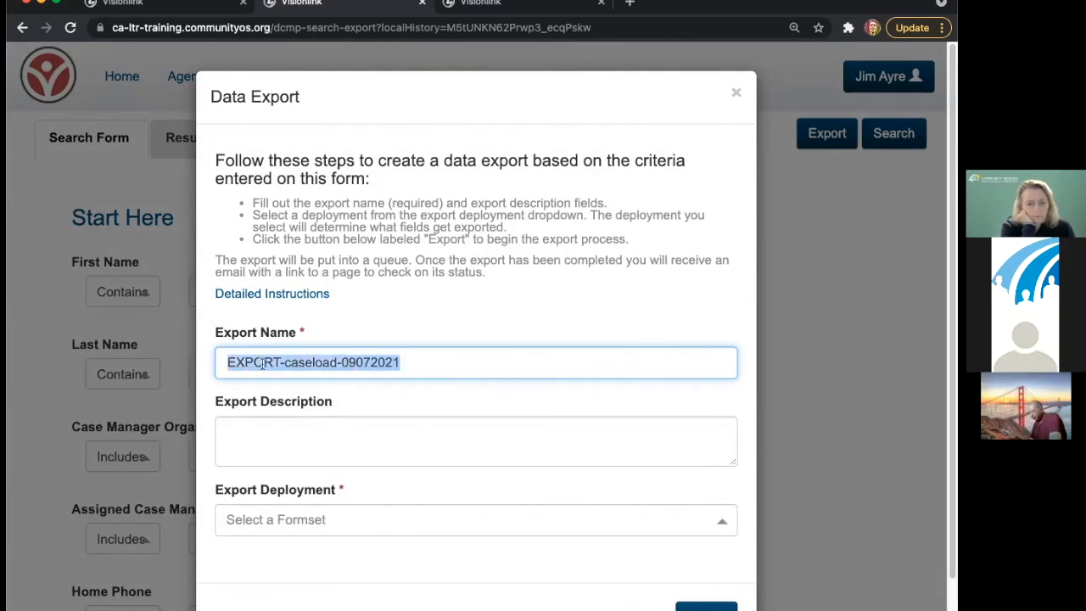
left_click(337, 514)
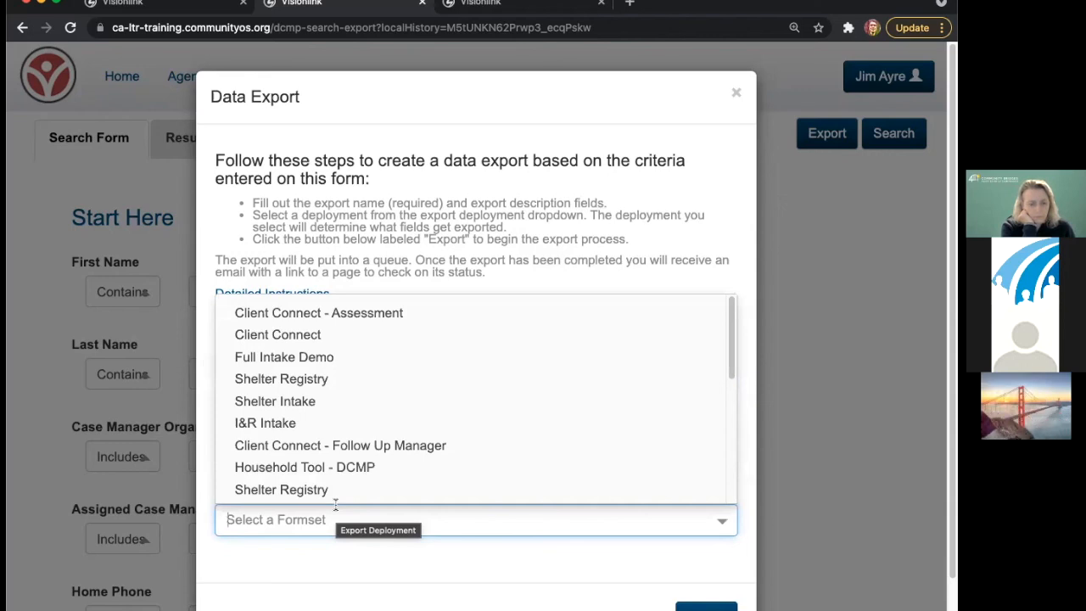
- Pick DCMP Entry from the Export Deployment list
scroll(317, 491, "down", 2)
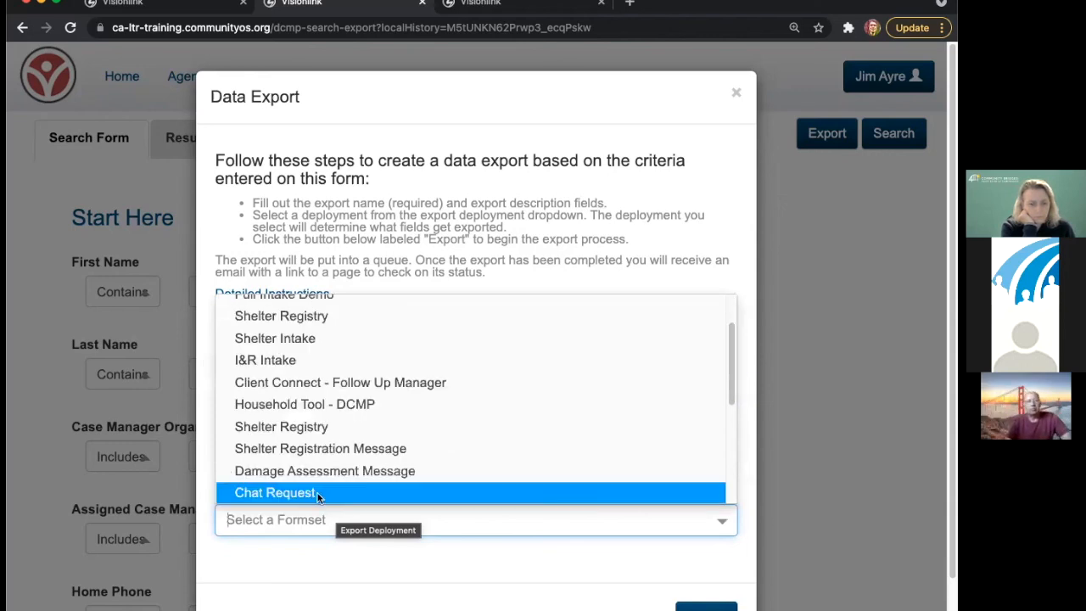
scroll(356, 418, "up", 2)
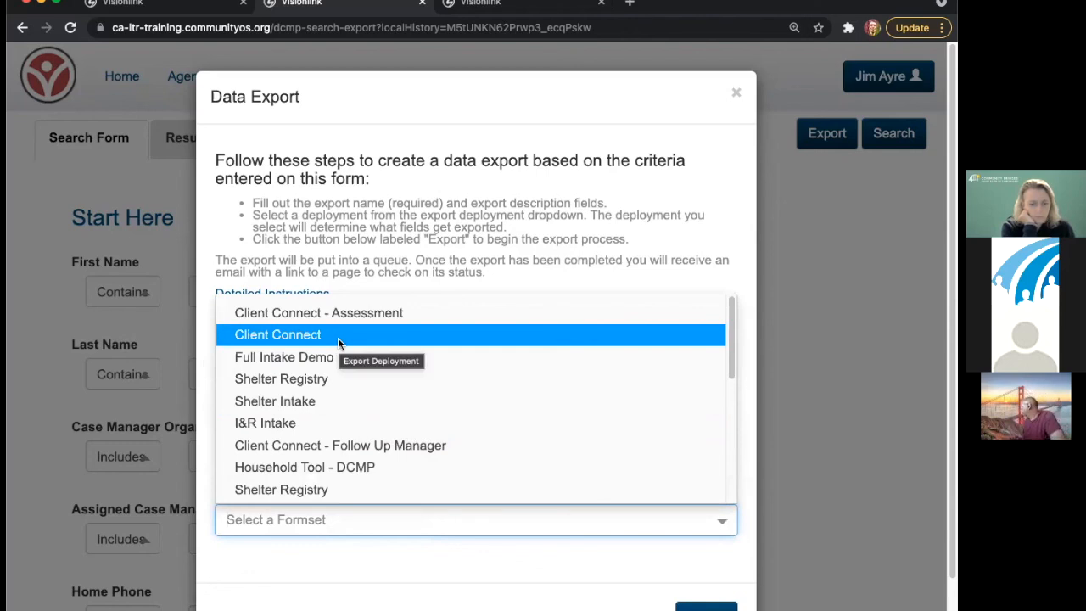
scroll(371, 429, "down", 2)
scroll(371, 429, "down", 6)
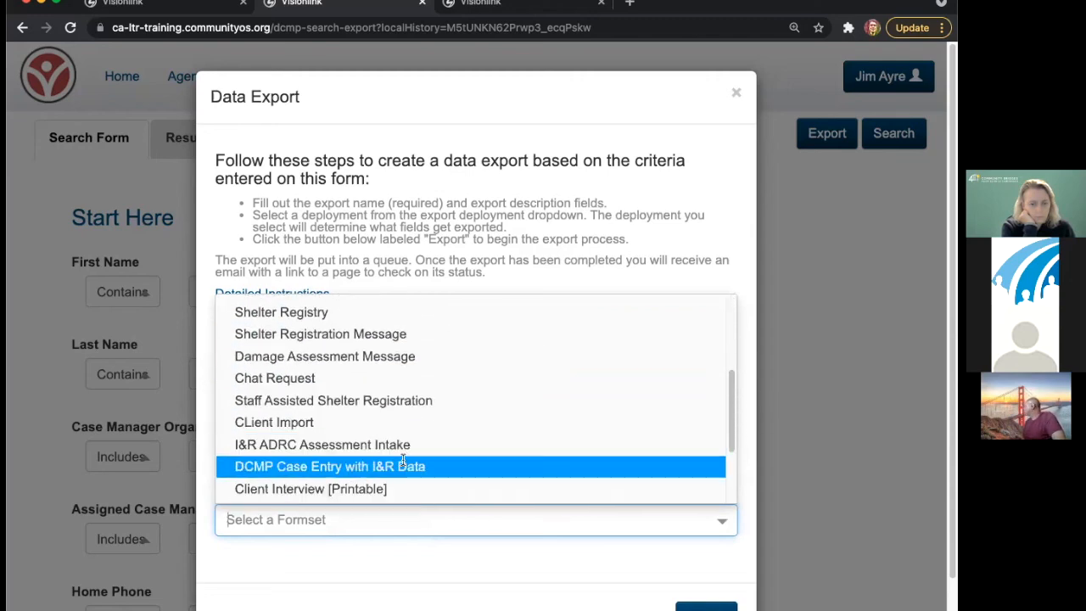
scroll(402, 462, "down", 1)
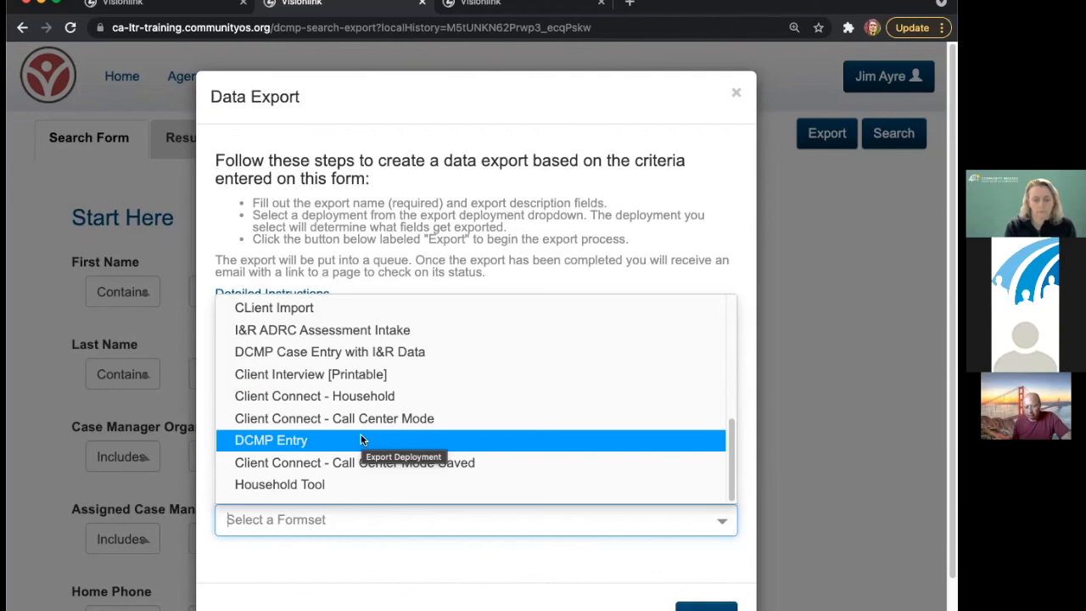
left_click(388, 440)
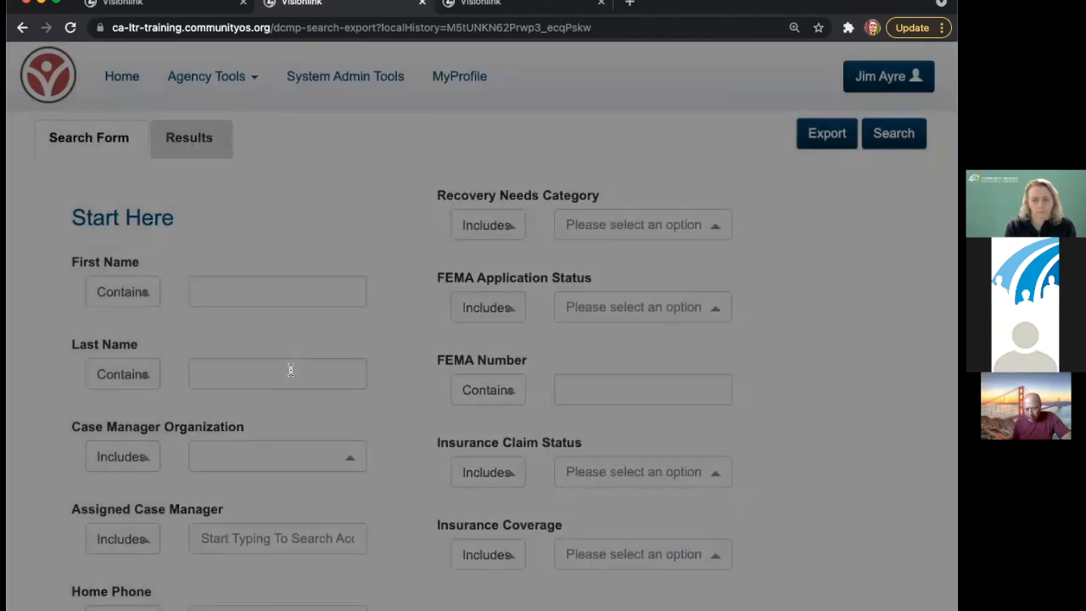
scroll(292, 428, "down", 1)
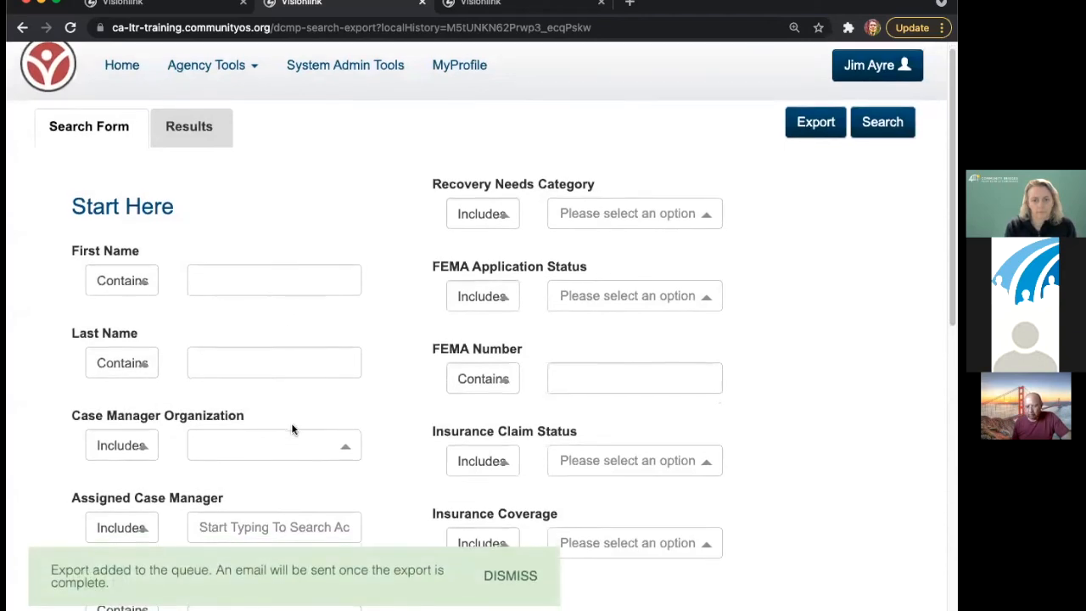
left_click(290, 434)
left_click(263, 469)
left_click(252, 439)
left_click(624, 459)
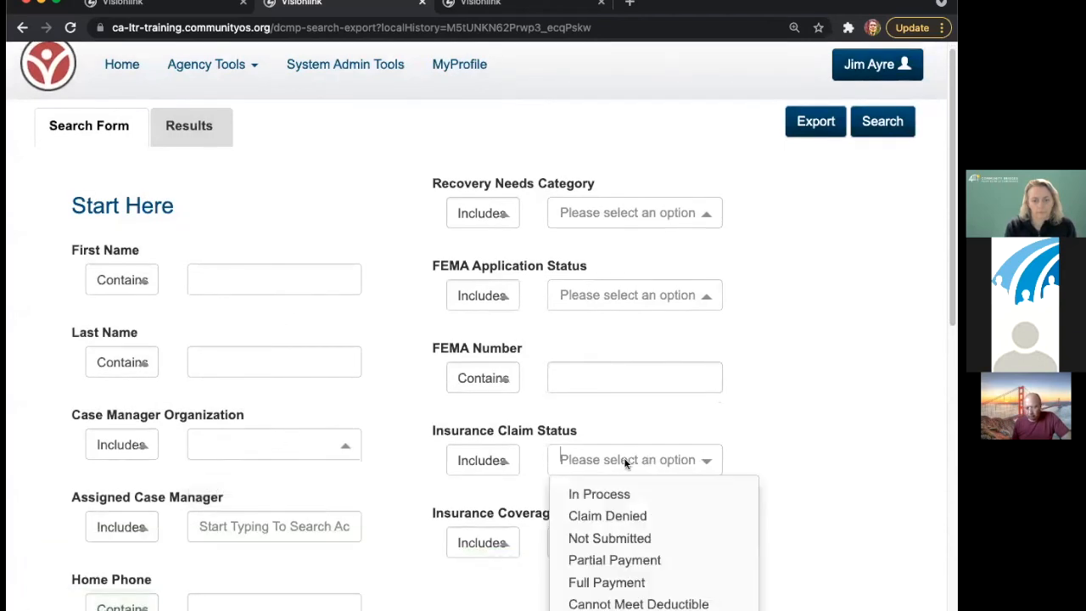
left_click(637, 515)
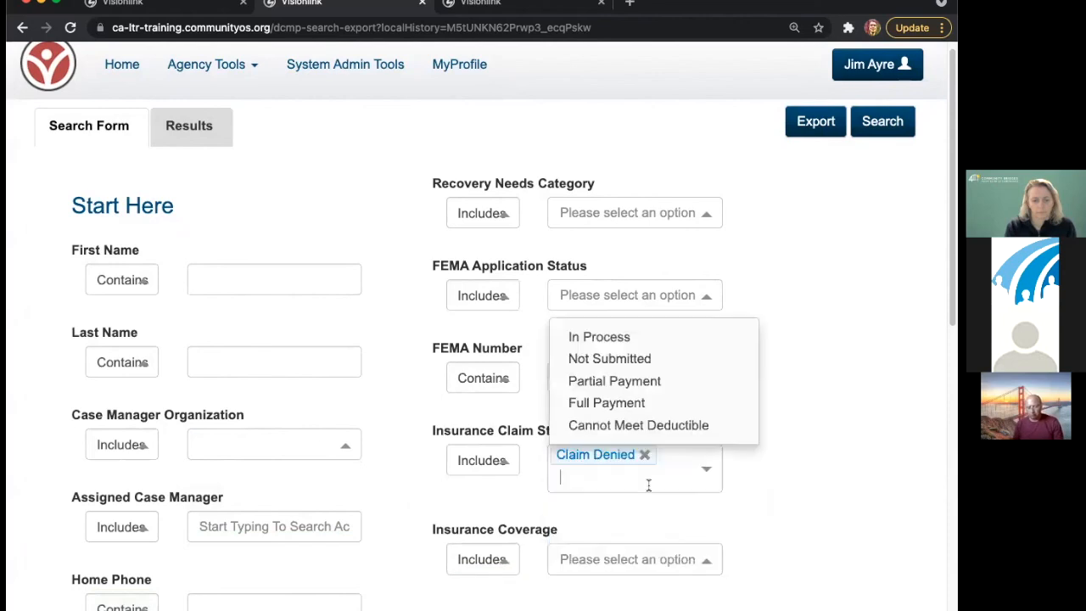
left_click(645, 456)
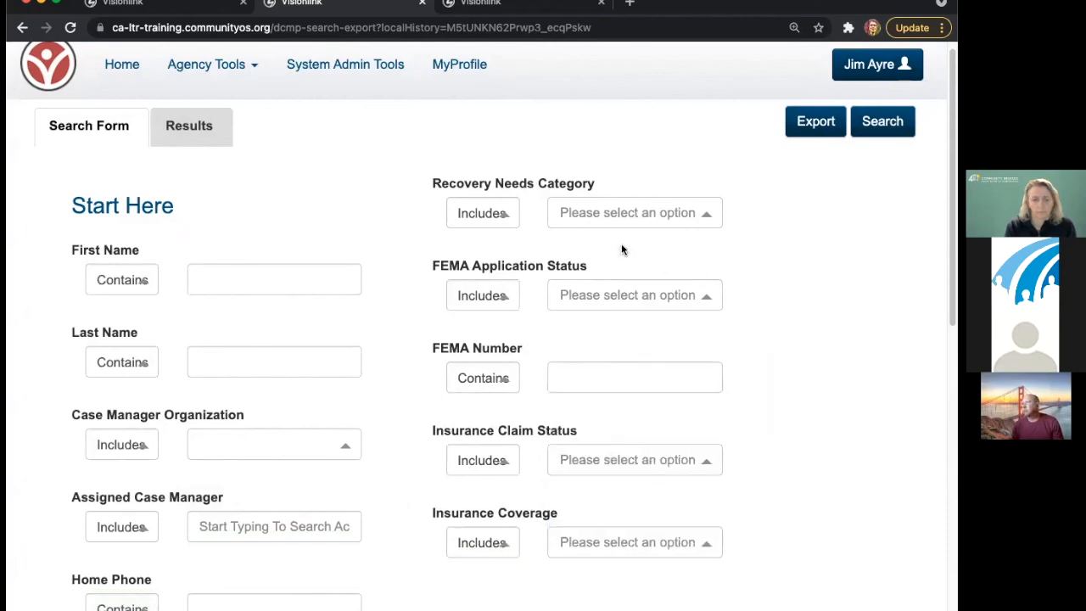
left_click(594, 214)
left_click(599, 258)
left_click(866, 250)
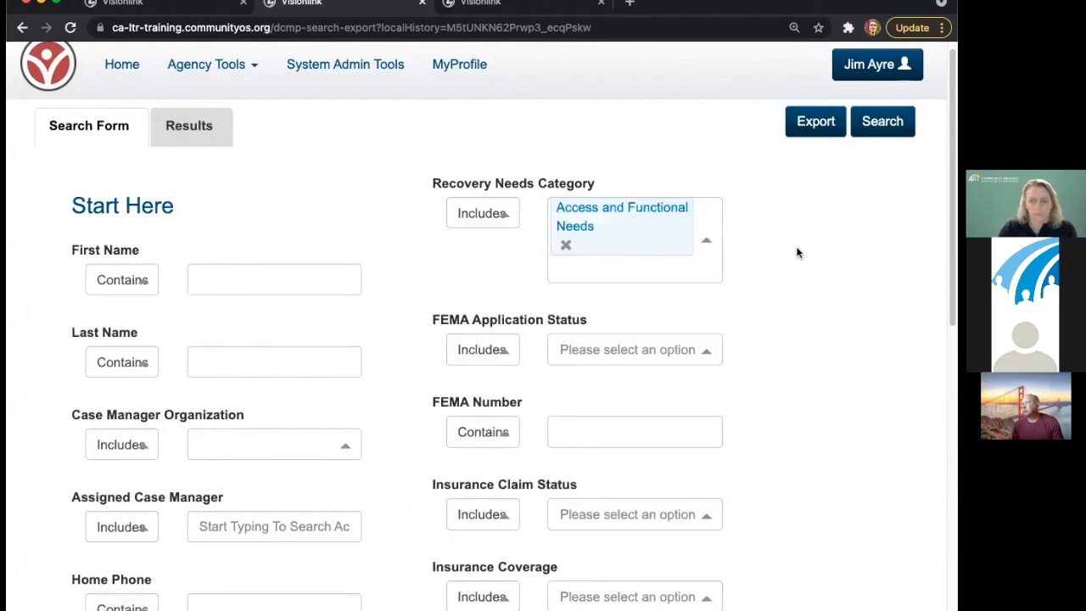
left_click(565, 246)
scroll(377, 510, "down", 5)
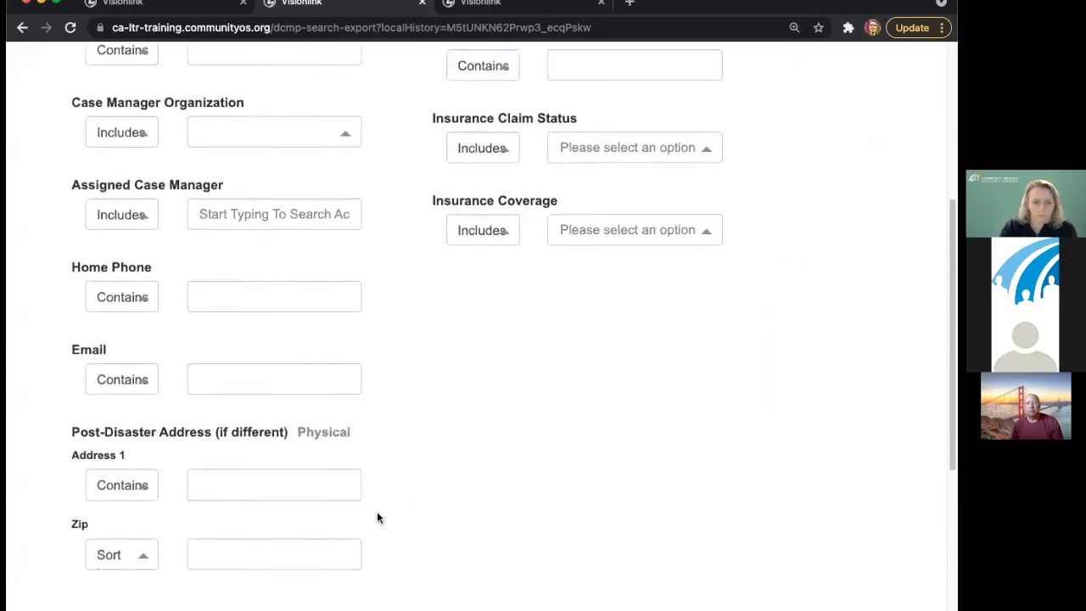
scroll(381, 514, "down", 3)
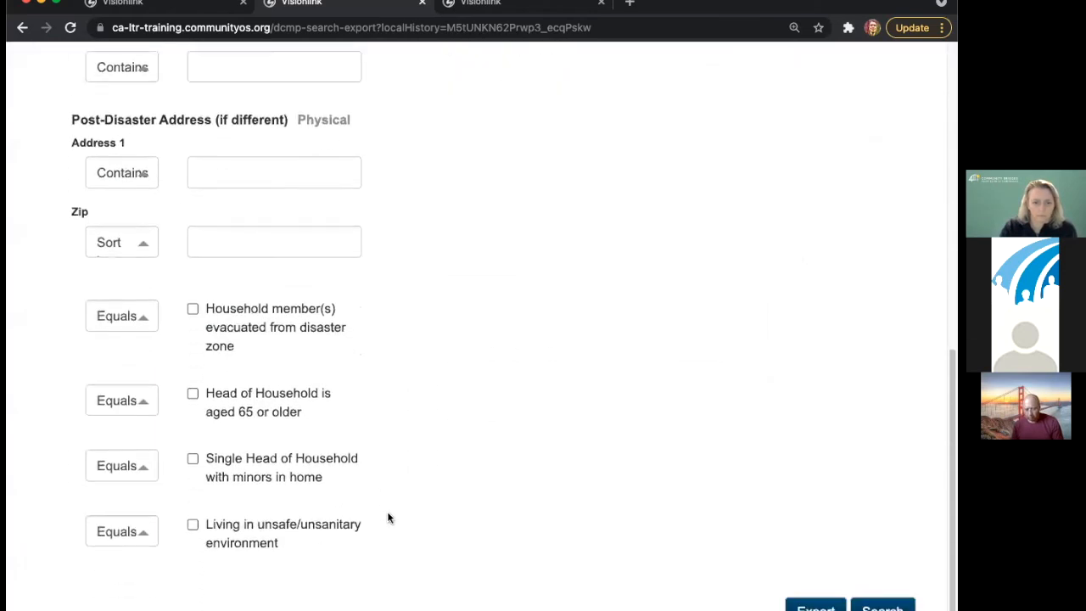
scroll(390, 514, "up", 8)
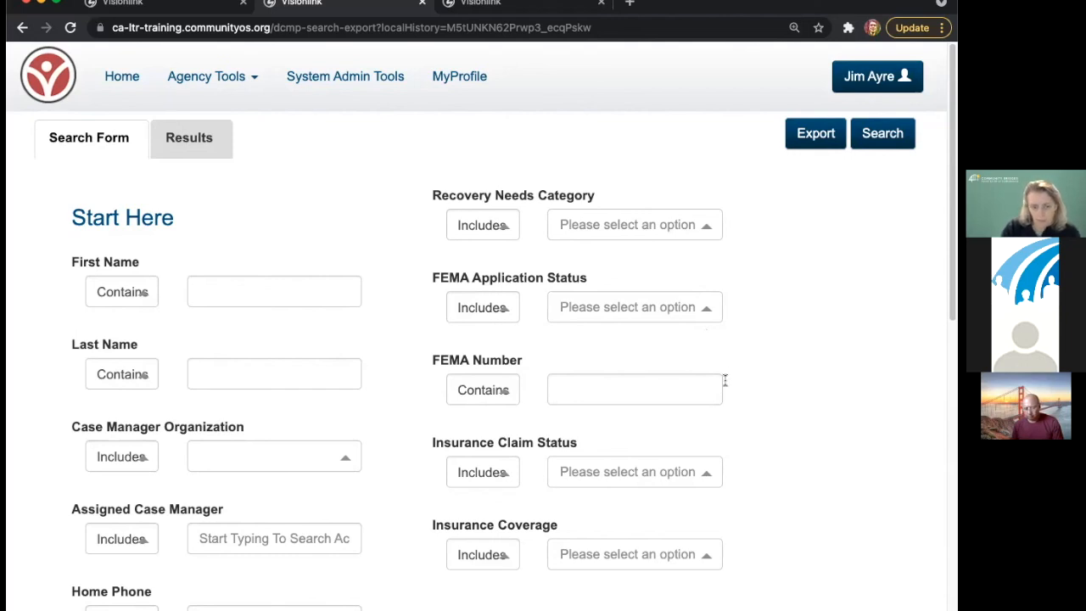
scroll(744, 463, "down", 2)
scroll(745, 464, "down", 1)
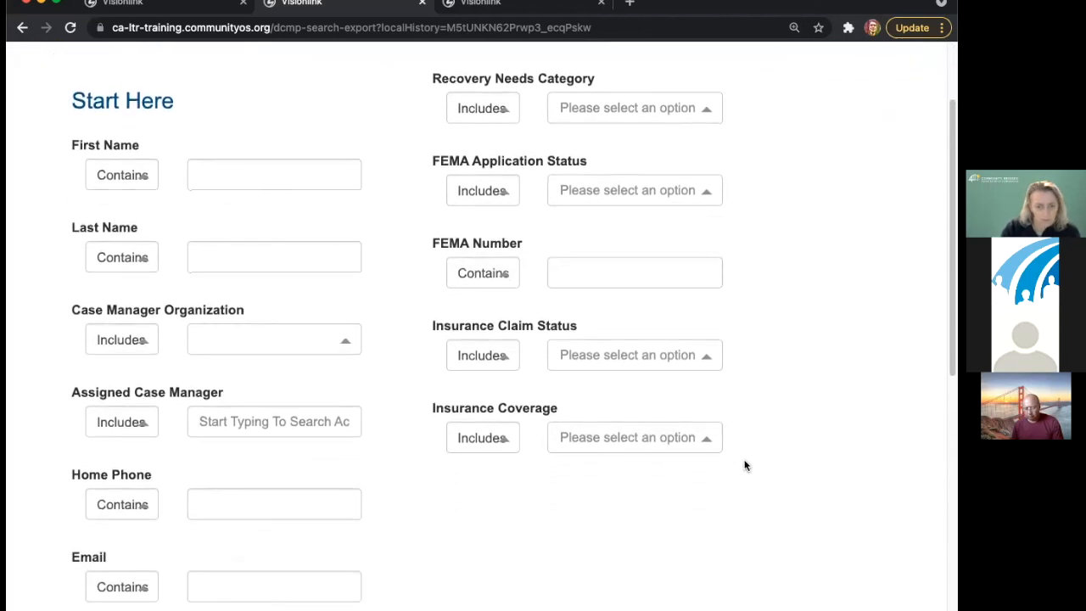
scroll(745, 465, "up", 3)
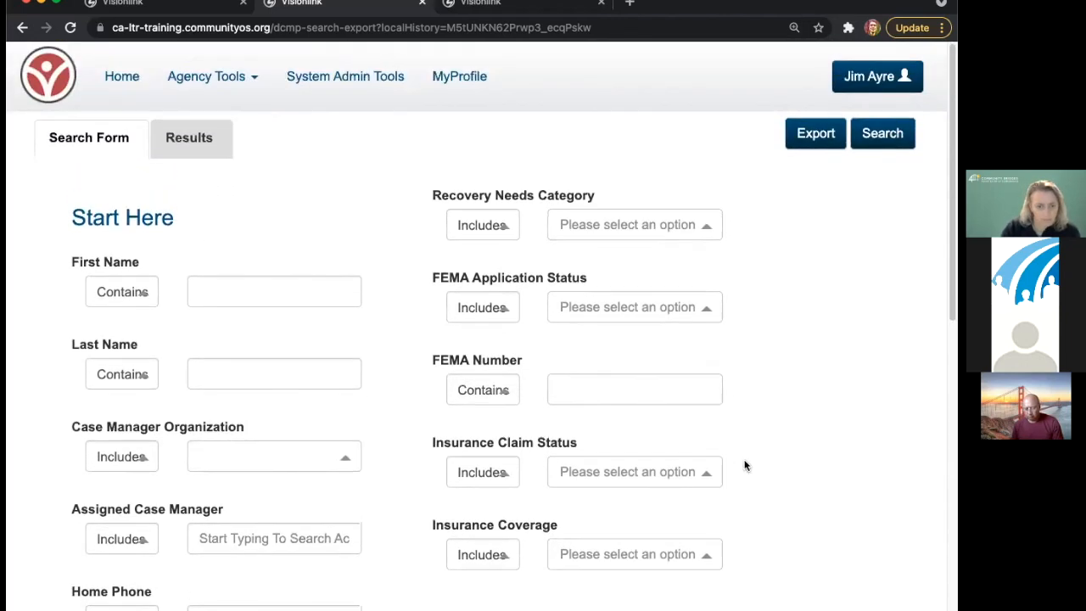
left_click(612, 217)
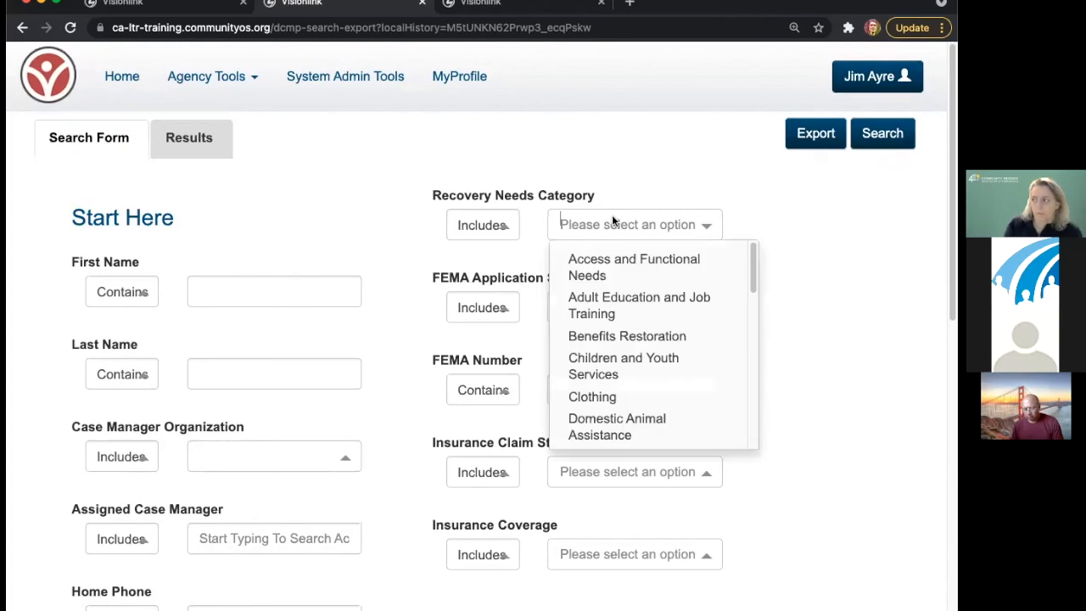
left_click(616, 261)
left_click(768, 272)
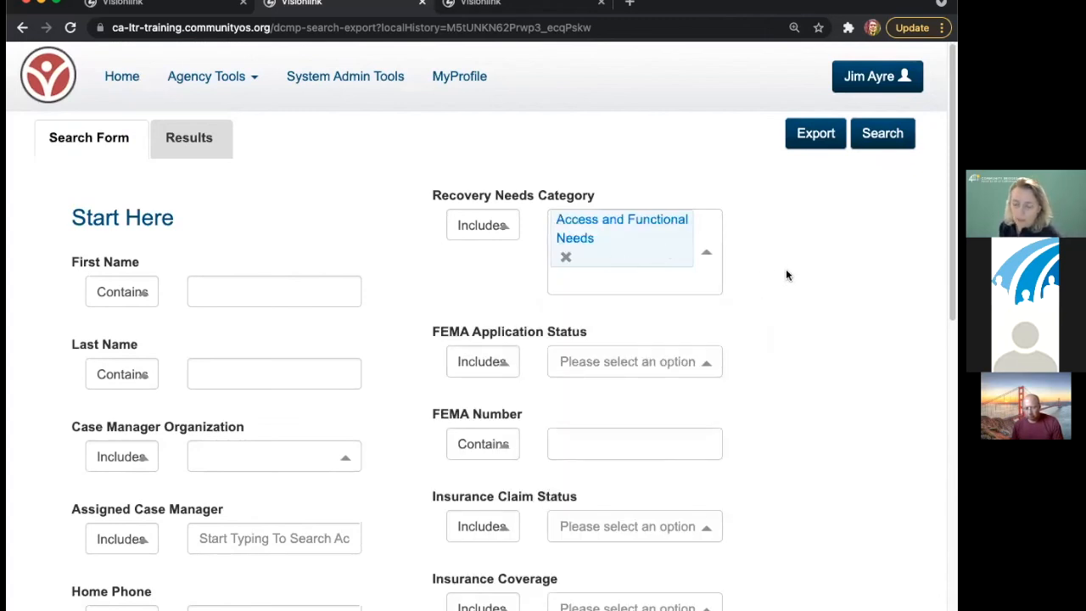
left_click(588, 284)
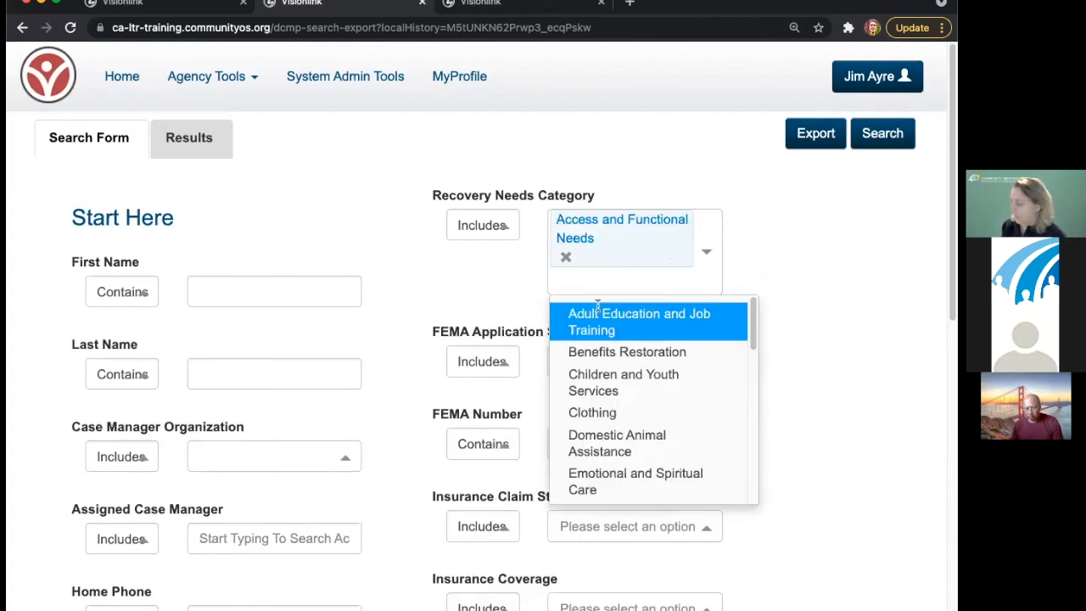
left_click(831, 257)
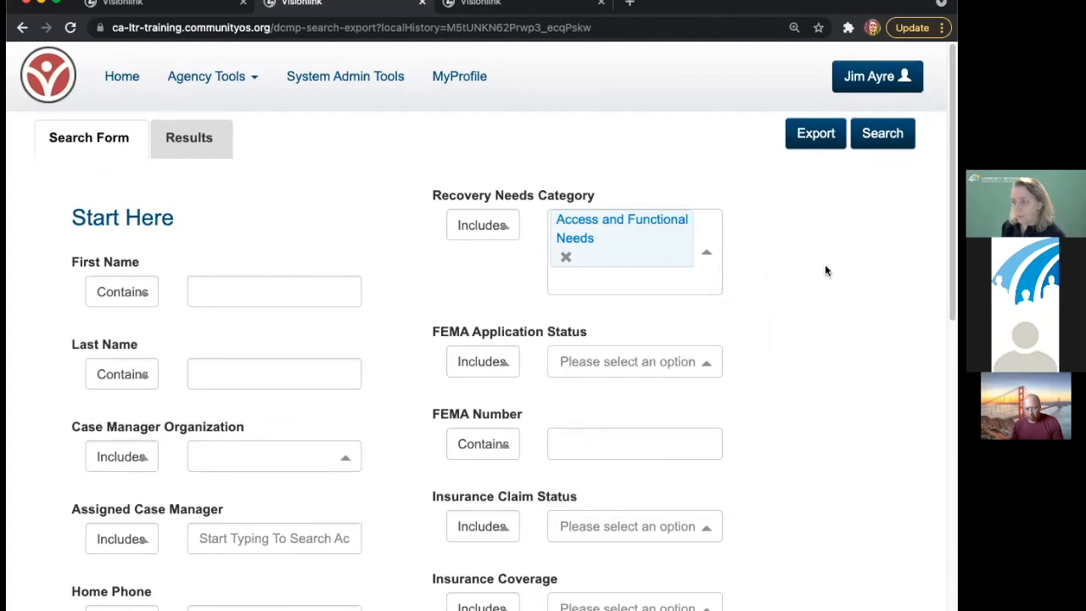
left_click(567, 257)
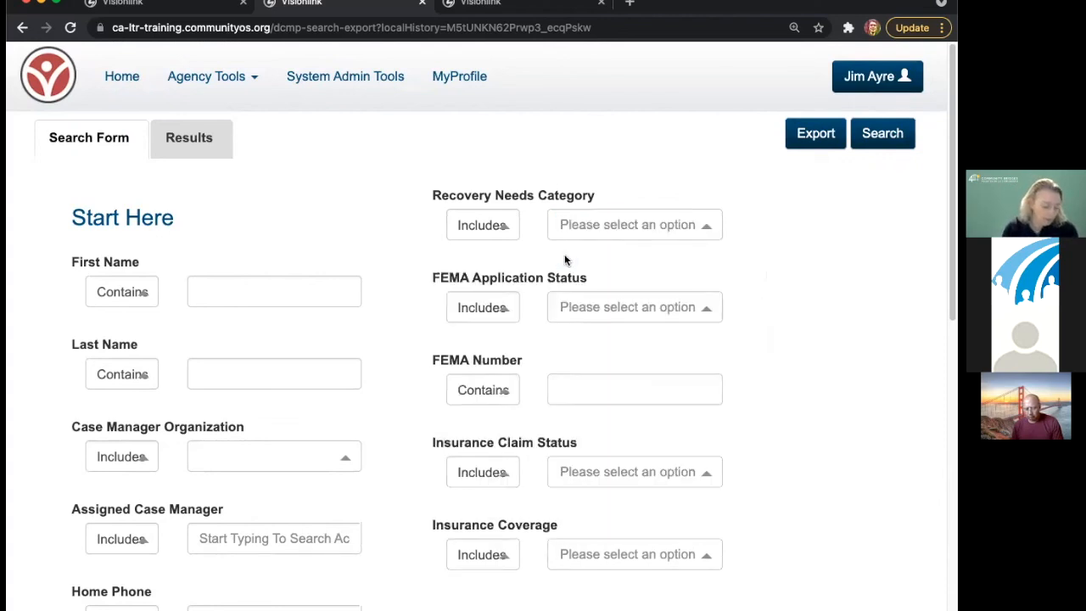
left_click(576, 224)
type("de")
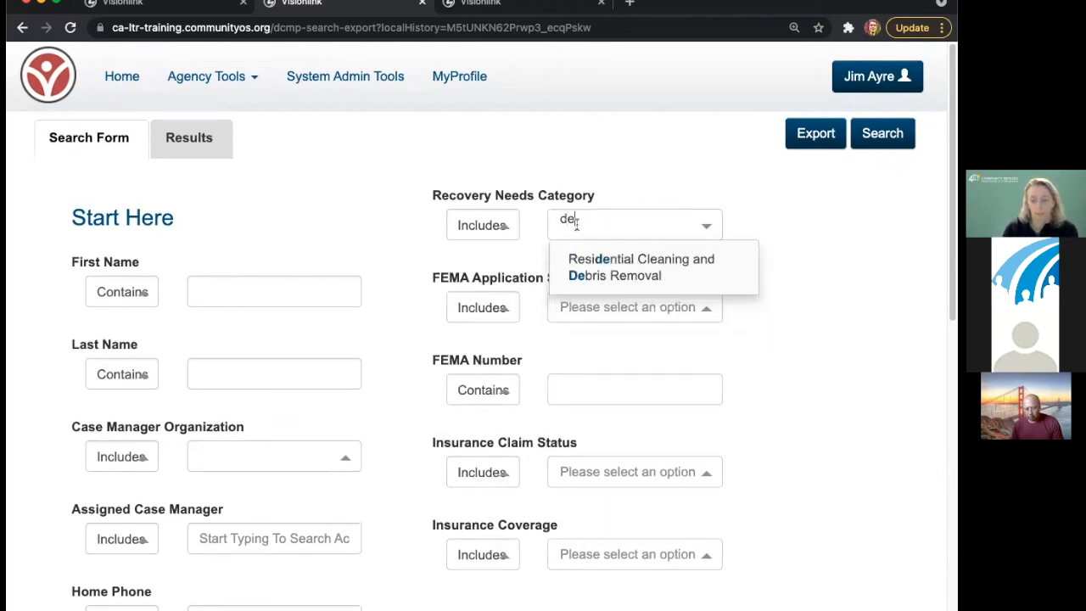
left_click(602, 259)
left_click(776, 258)
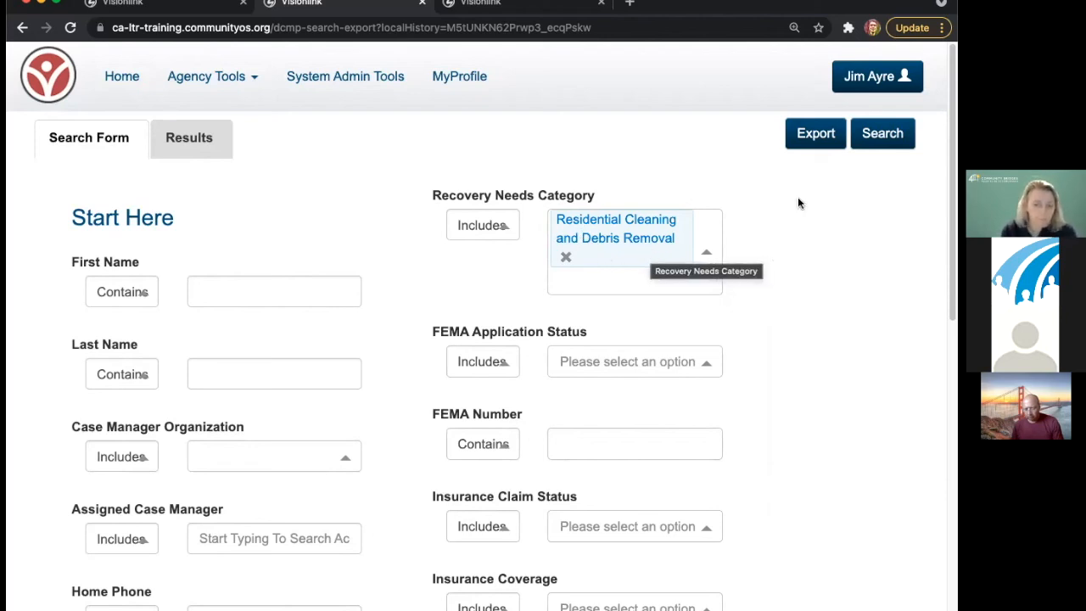
left_click(566, 270)
left_click(566, 257)
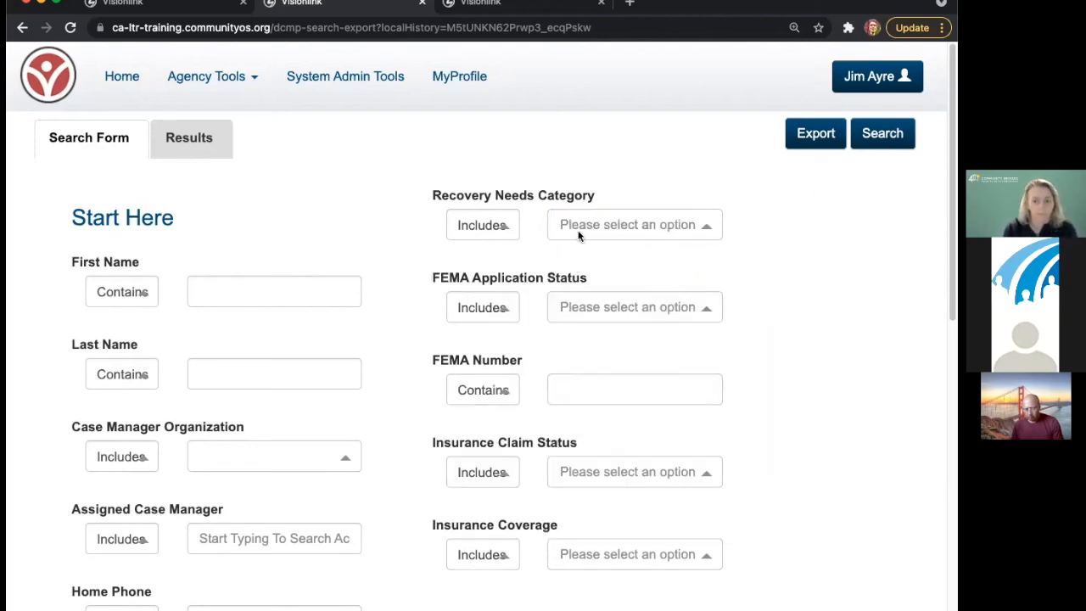
left_click(628, 263)
left_click(698, 164)
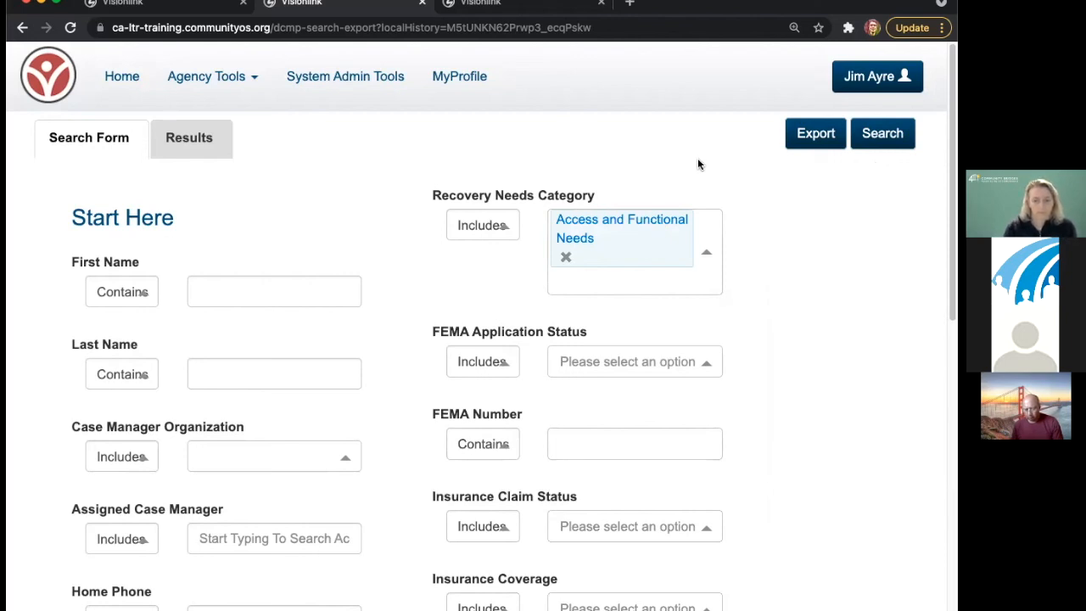
left_click(566, 257)
left_click(583, 233)
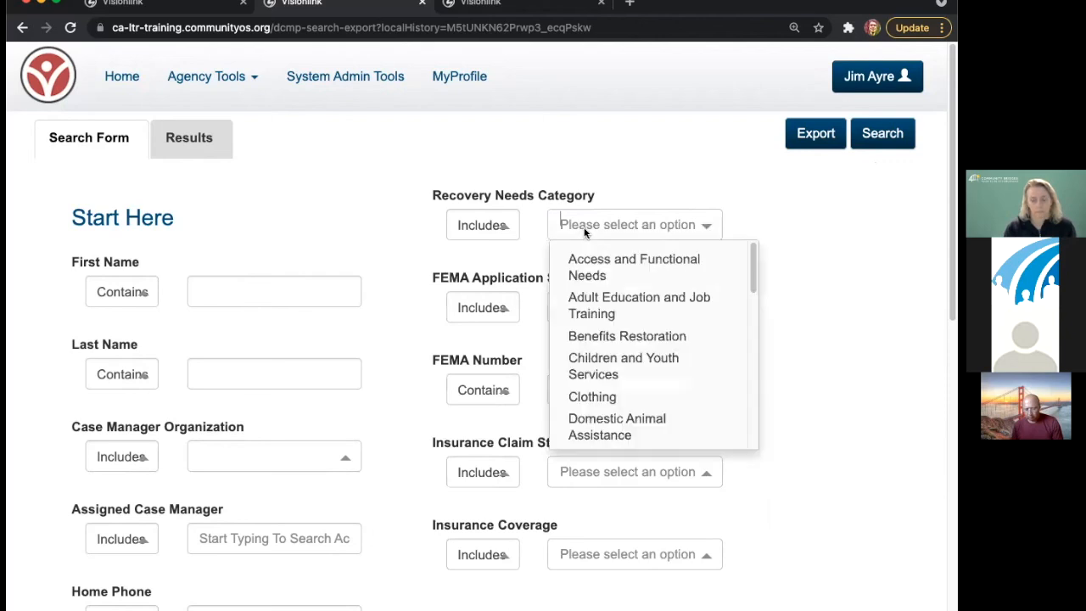
left_click(663, 357)
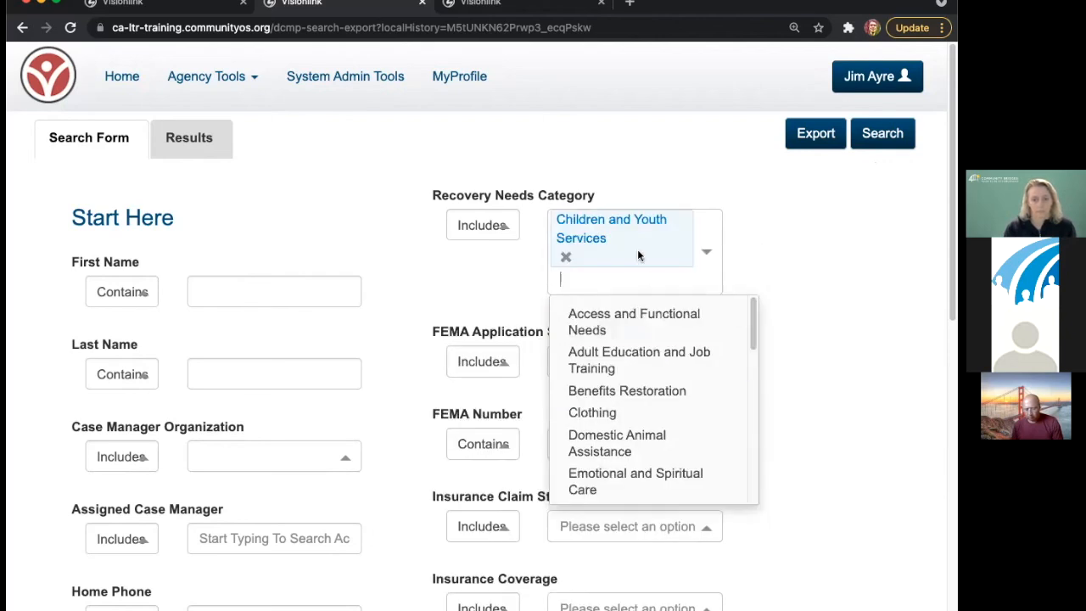
left_click(566, 258)
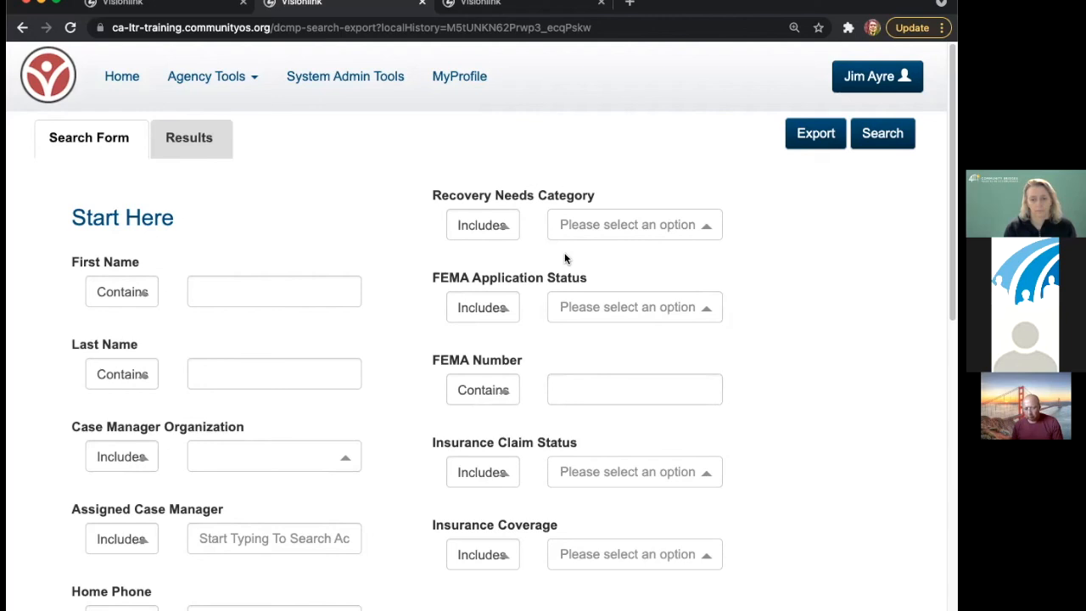
- Try adding Utilities, Access and Functional Needs, and Adult Education categories, then remove them again
left_click(592, 225)
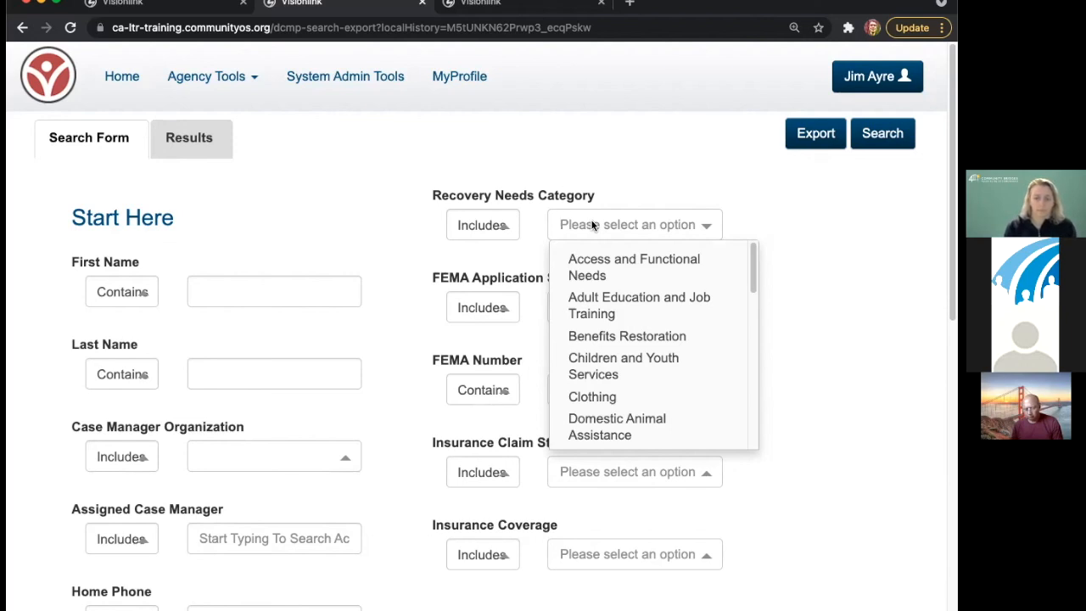
left_click_drag(754, 255, 740, 427)
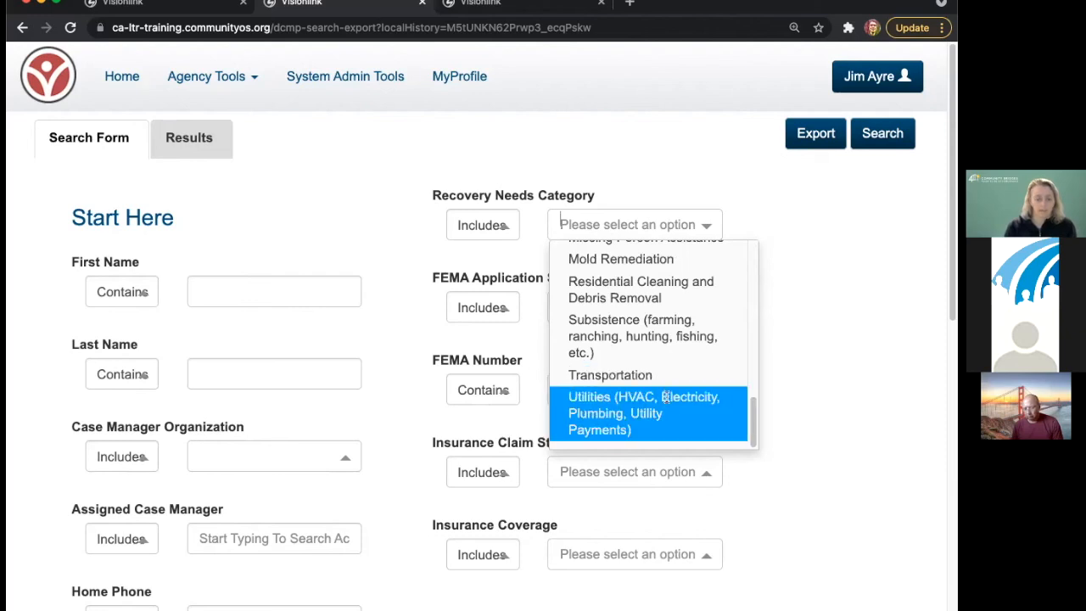
left_click(721, 403)
left_click(633, 340)
left_click(645, 397)
left_click(566, 396)
left_click(565, 336)
left_click(565, 275)
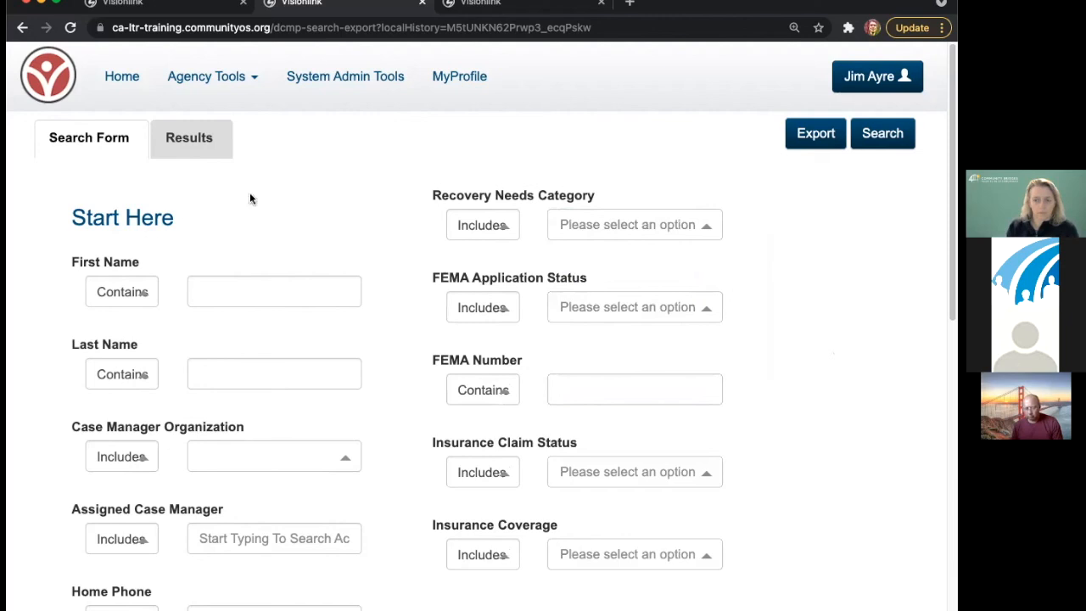
- Search 'deb' and add Residential Cleaning and Debris Removal as the category
left_click(606, 225)
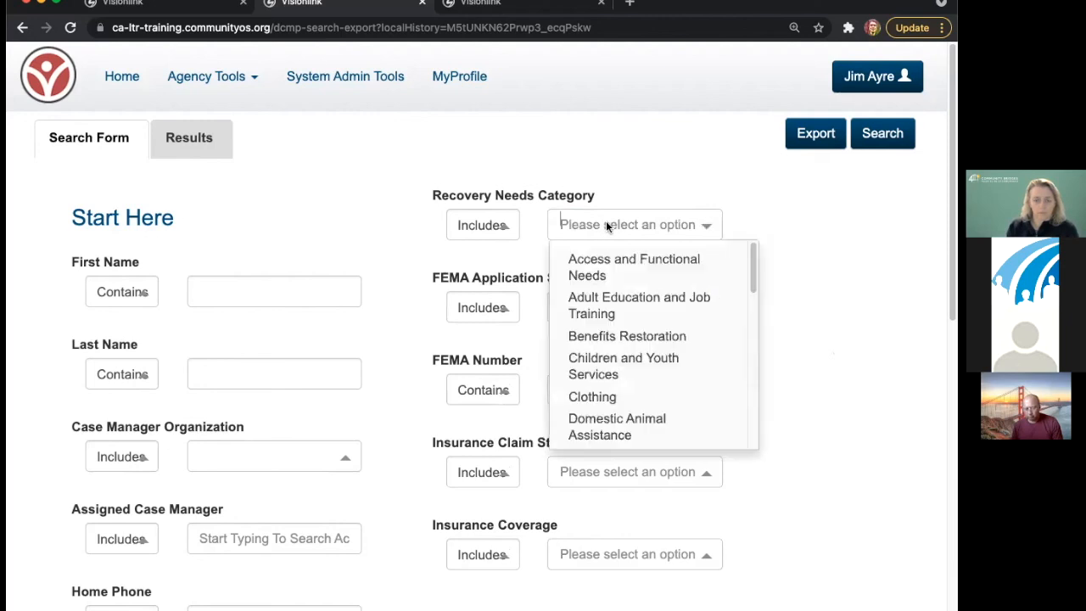
type("deb")
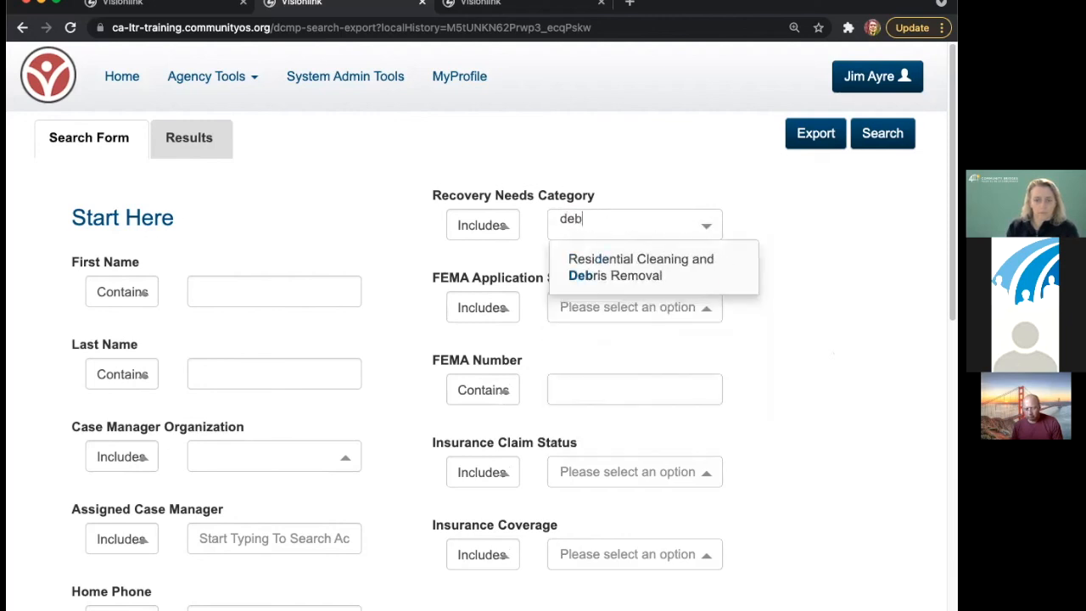
left_click(600, 263)
left_click(808, 269)
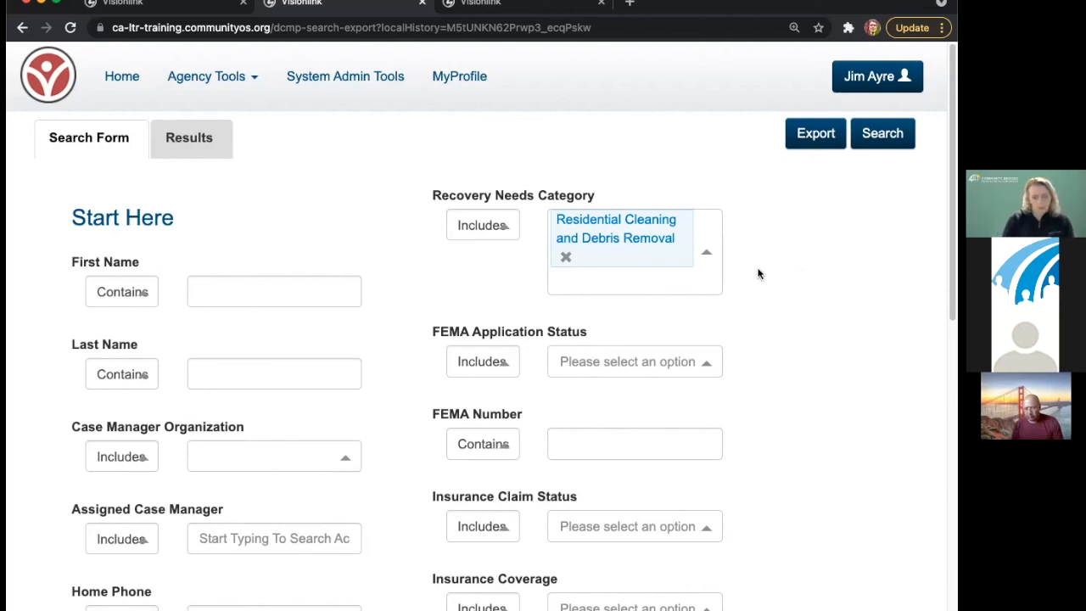
- Return to the Home page using the top navigation link
left_click(122, 81)
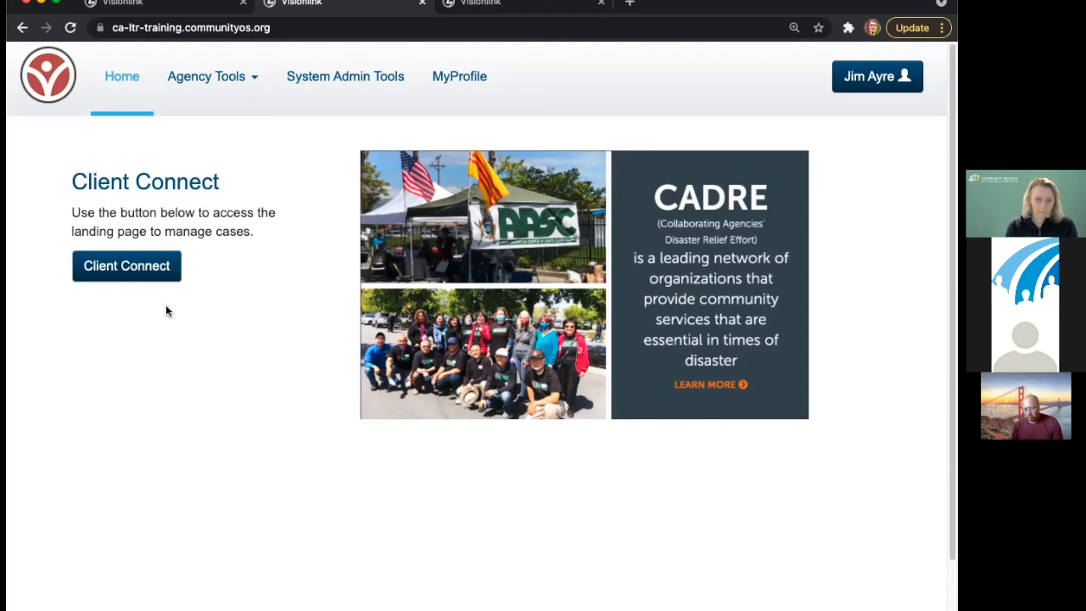
- Reopen DCM Search & Export from Client Connect and search Recovery Needs Category for 'de'
left_click(125, 268)
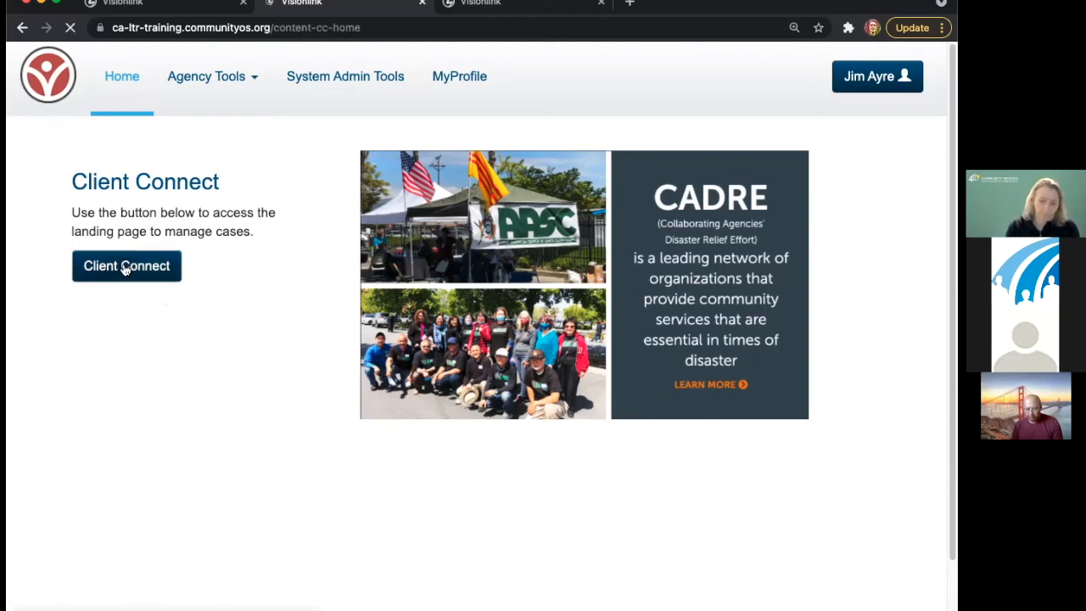
left_click(180, 544)
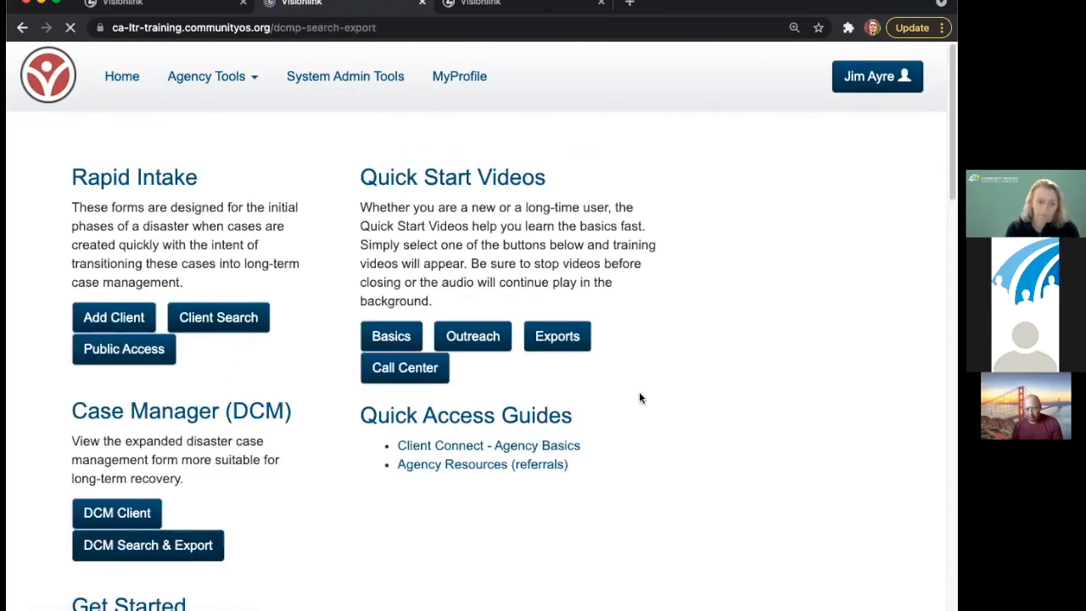
left_click(622, 228)
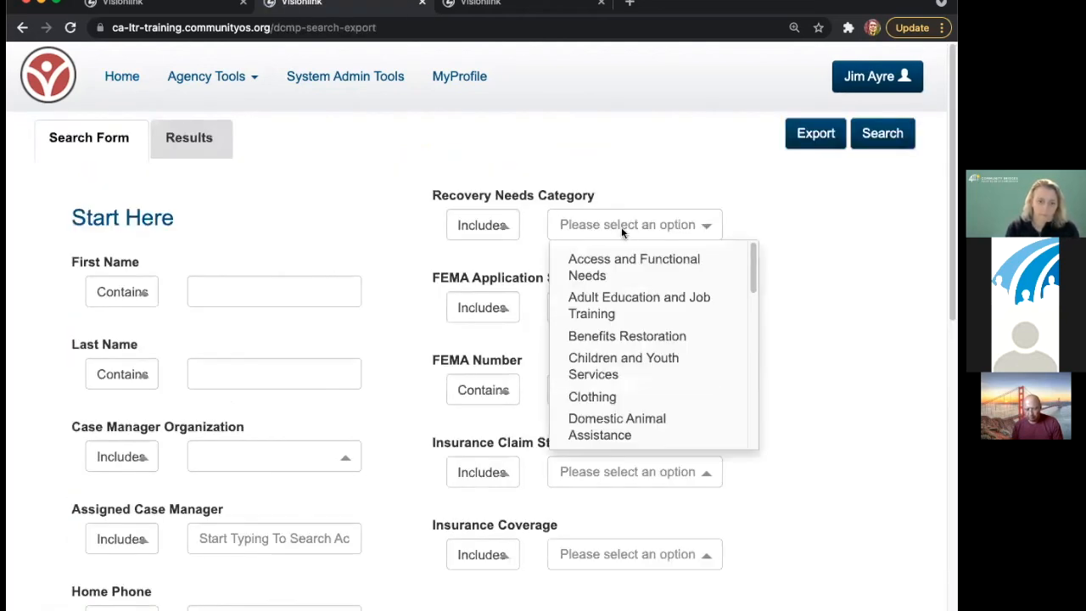
type("de")
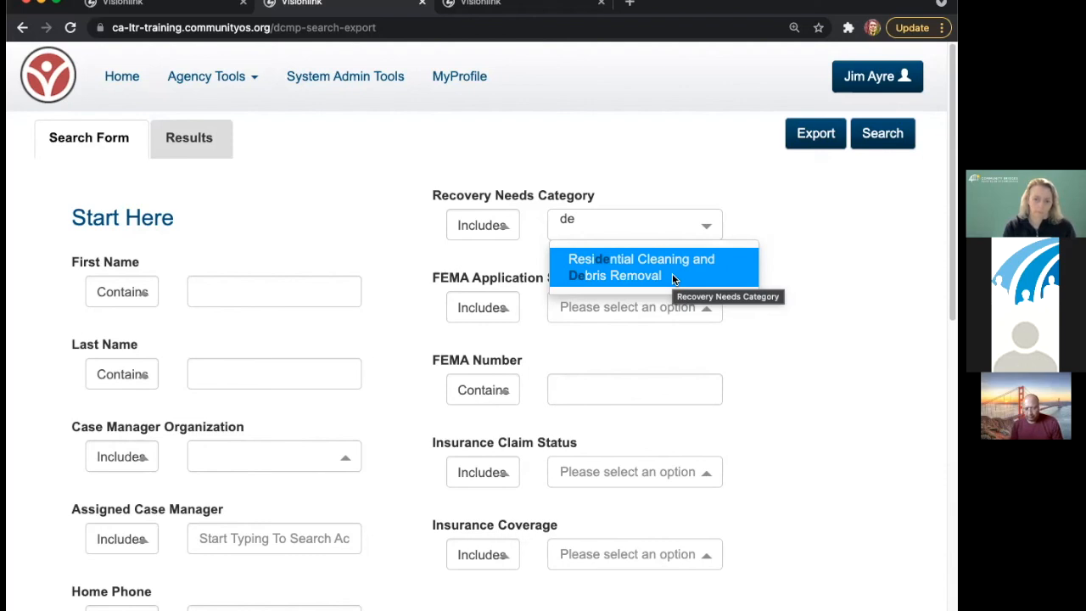
- Search the category list for 'hou' instead, then close it with nothing selected
key("BackSpace")
key("BackSpace")
type("hou")
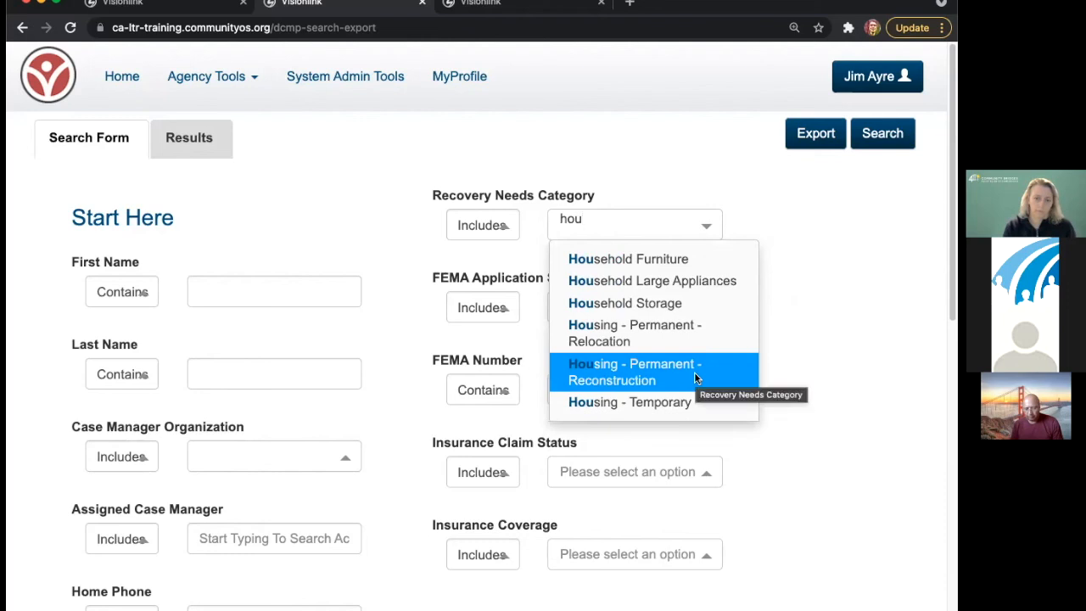
left_click(843, 263)
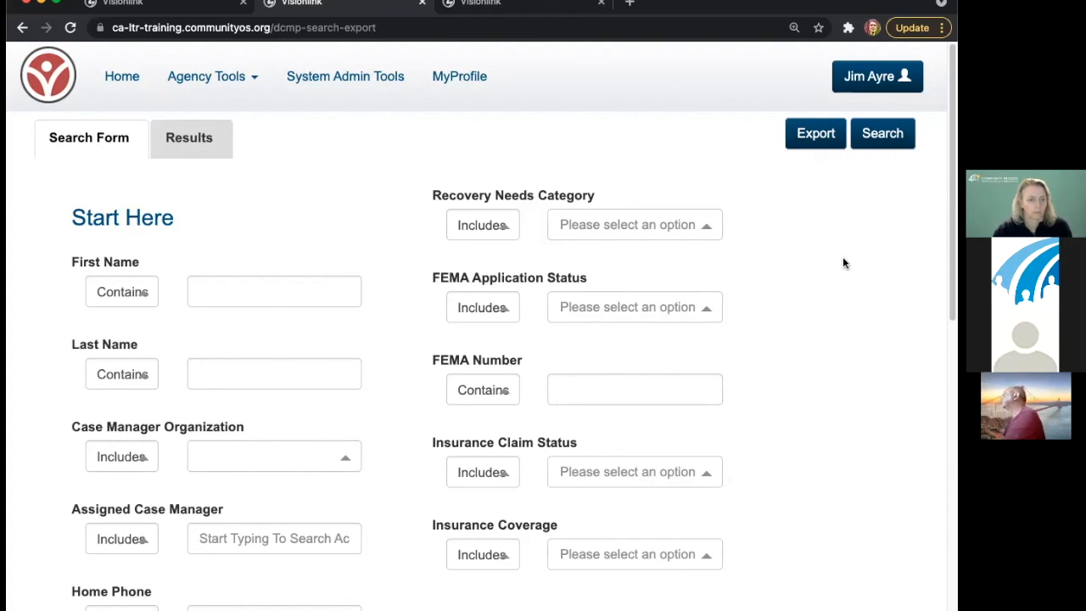
- Sign out of the account and bring up the Sign In form again
left_click(897, 85)
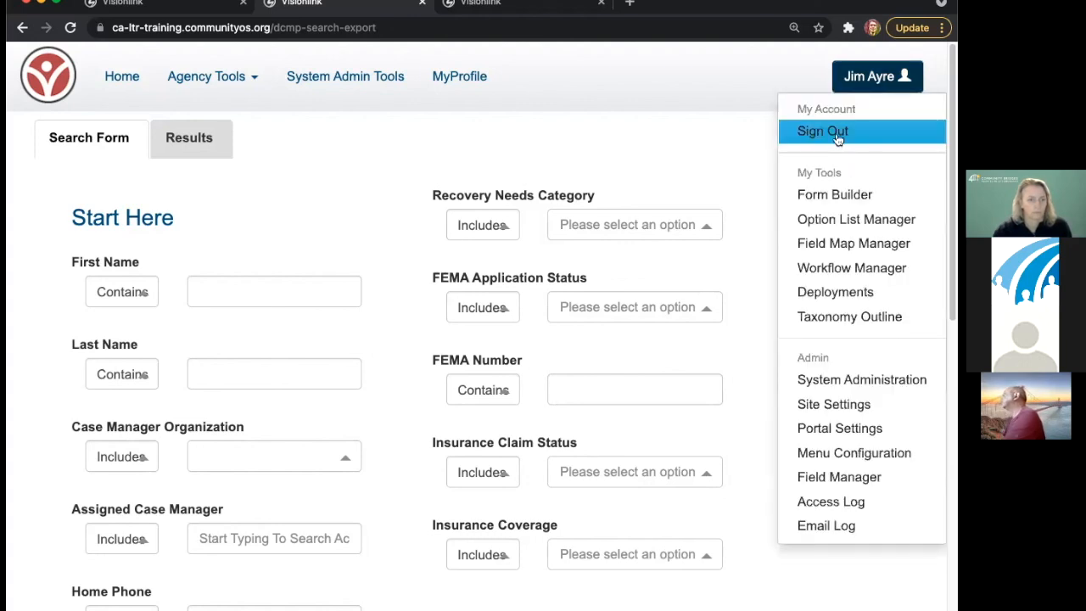
left_click(824, 132)
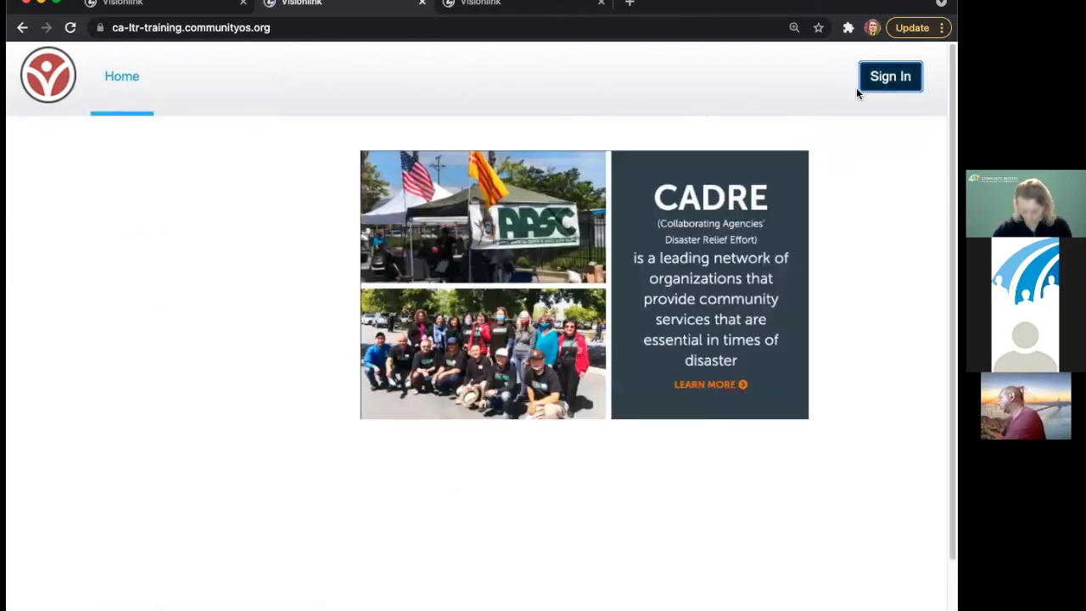
left_click(890, 76)
- Enter the account e-mail, fix its typo, then choose Forgot Password instead of signing in
left_click(388, 191)
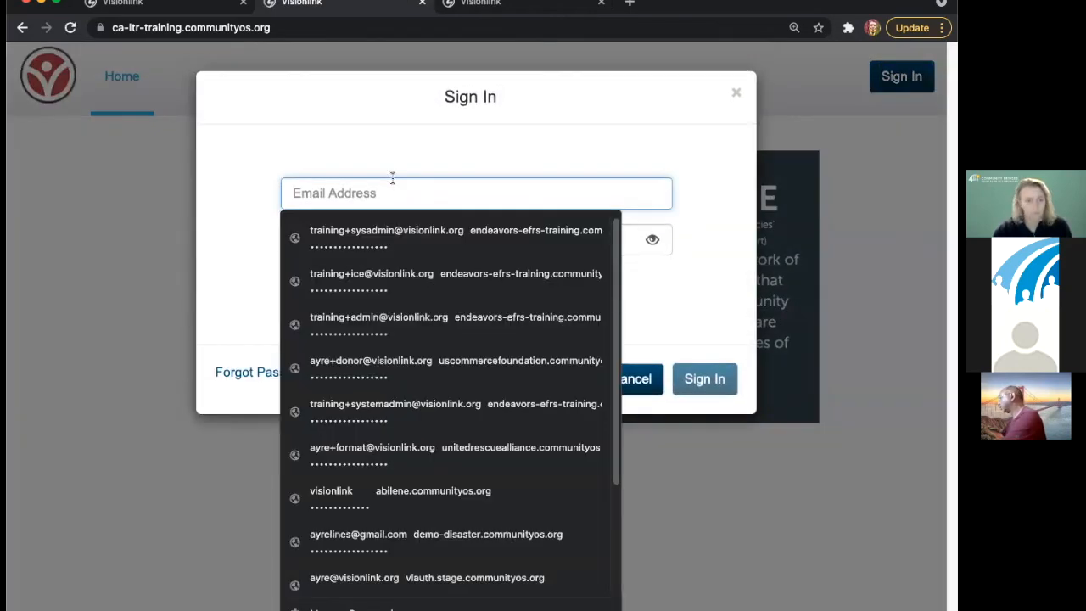
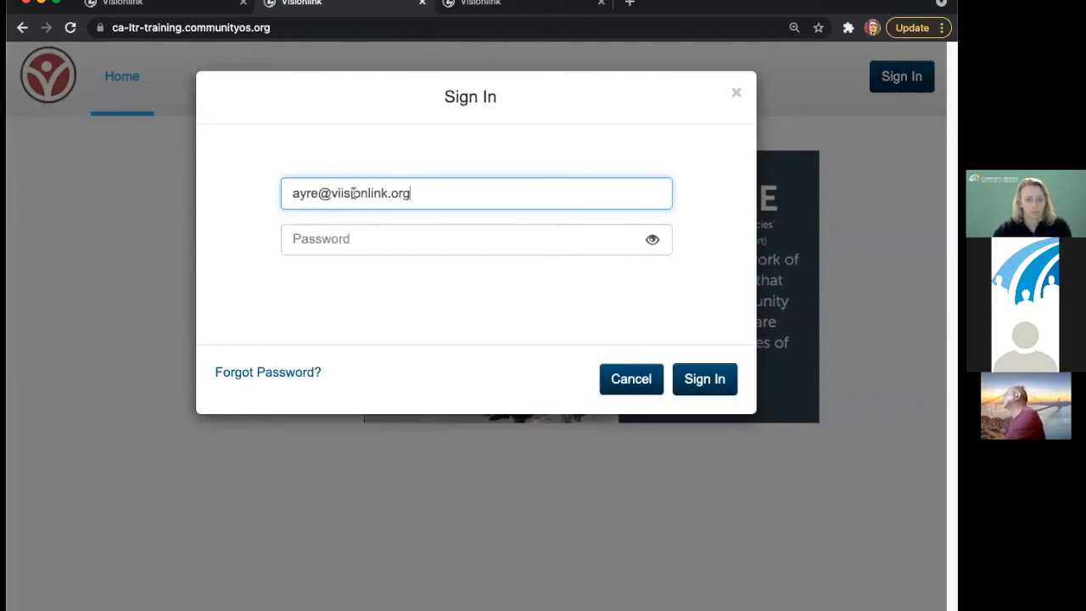
left_click(343, 194)
key("BackSpace")
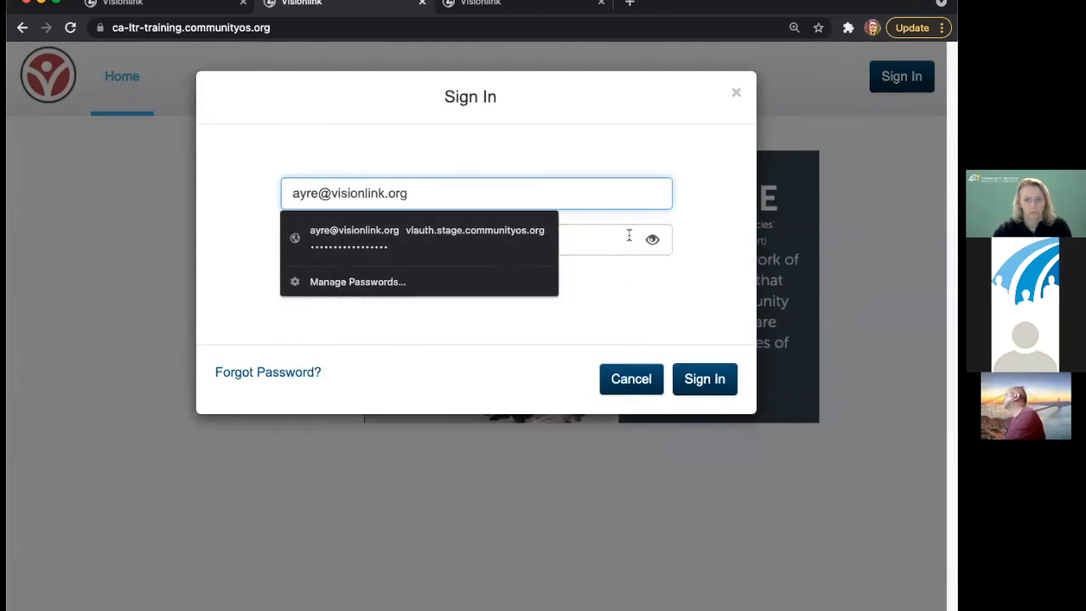
left_click(629, 238)
left_click(310, 118)
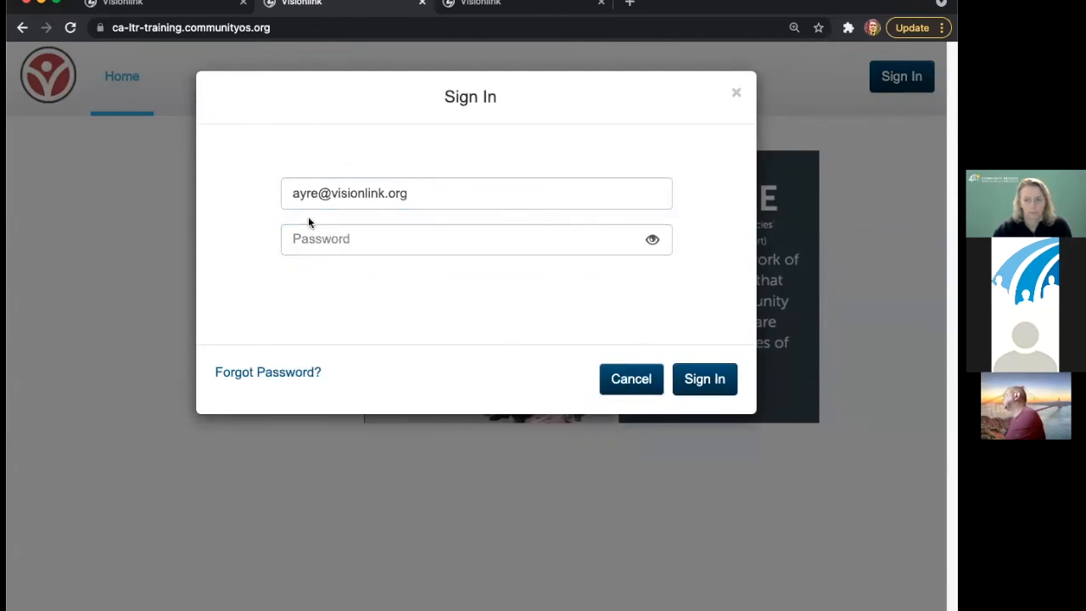
left_click(292, 377)
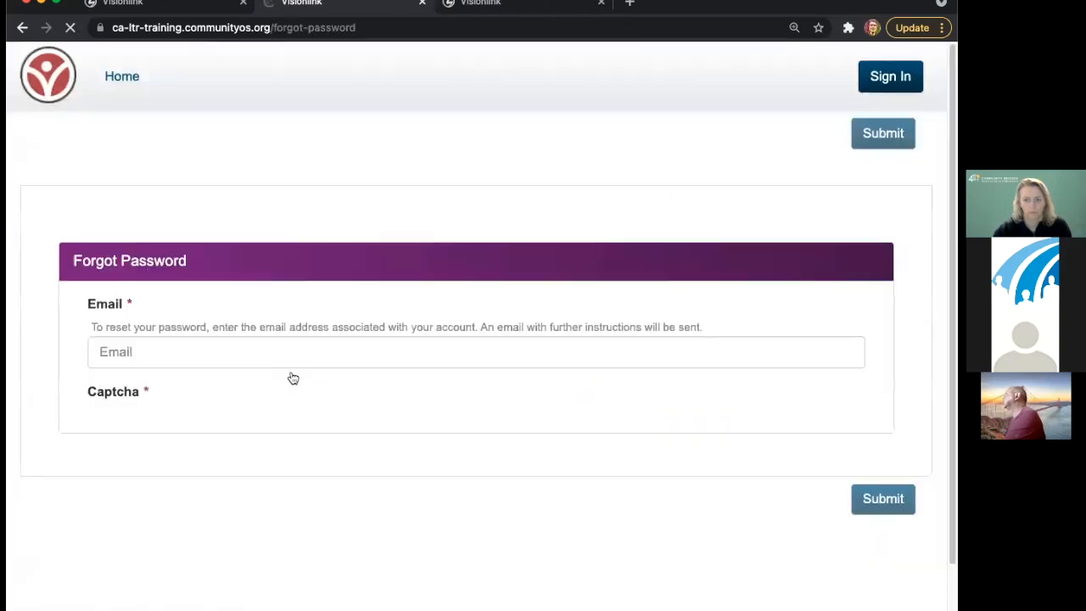
- Enter the account e-mail in the reset form and tick the reCAPTCHA checkbox
left_click(272, 351)
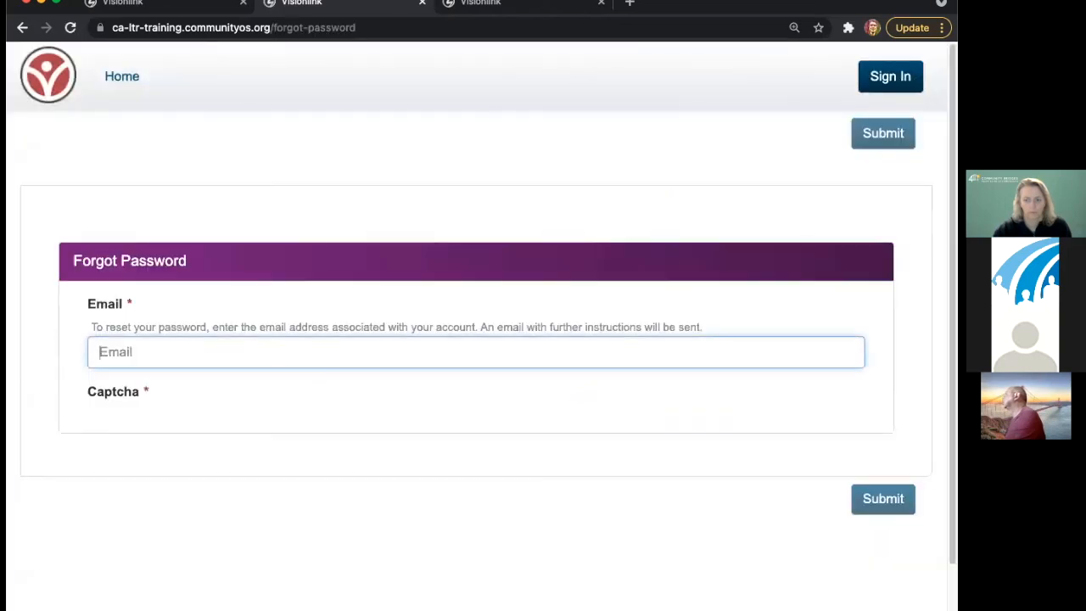
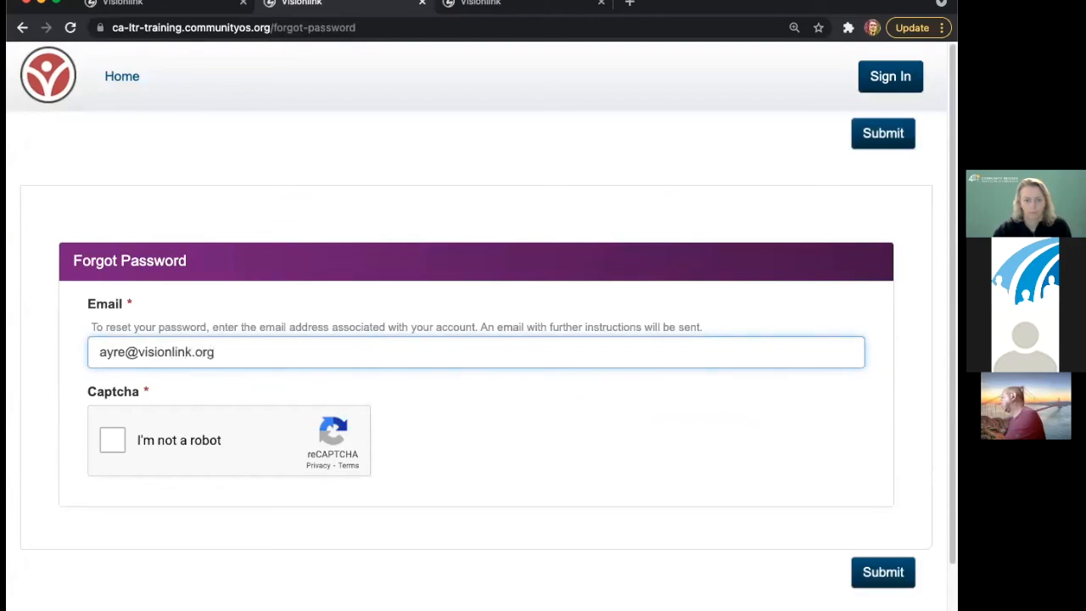
left_click(113, 439)
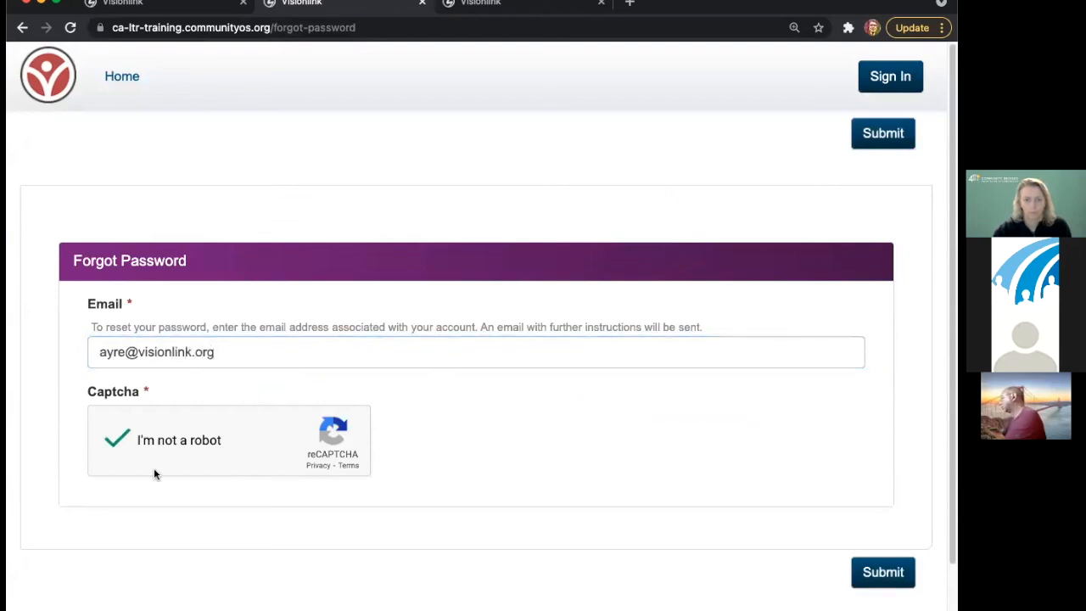
- Select and delete the entered e-mail so the Email field is empty, then bring up Sign In
left_click(235, 351)
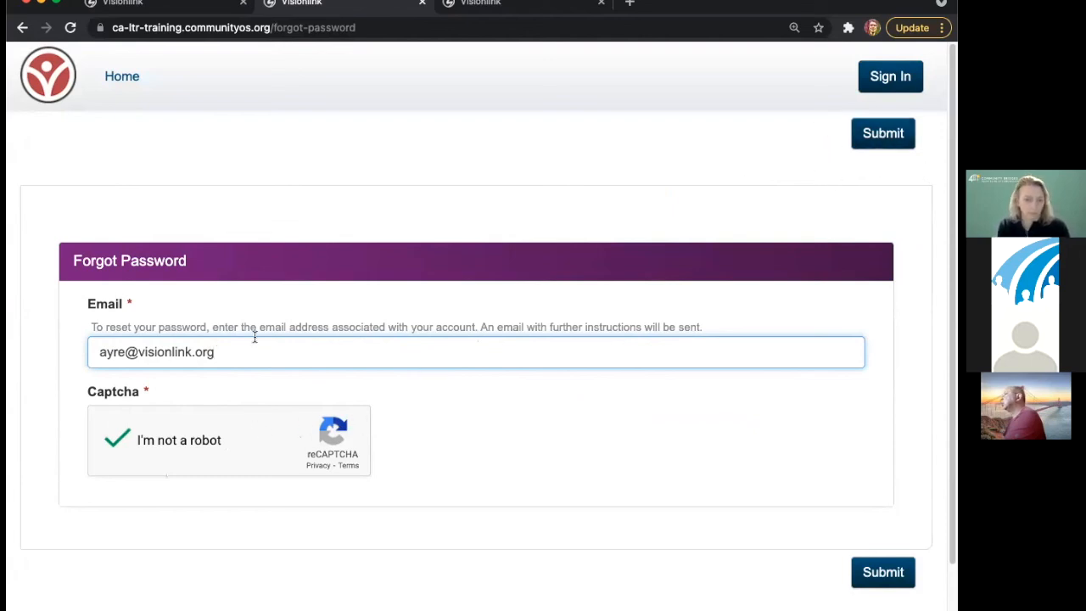
key("super+a")
key("BackSpace")
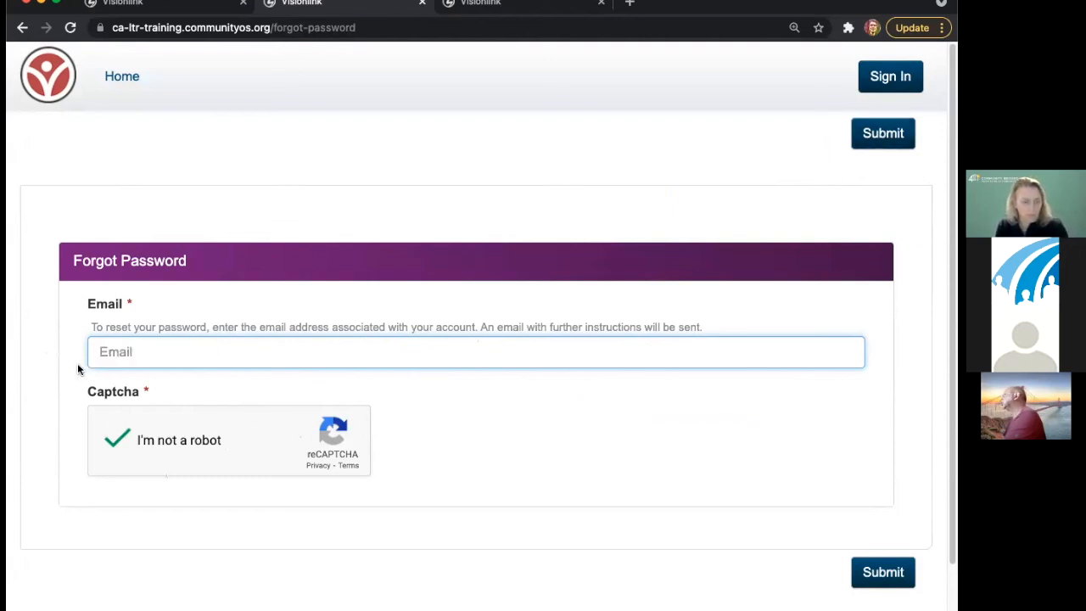
left_click(862, 76)
- Dismiss the Sign In dialog and go back to the home page via the site logo
left_click(736, 95)
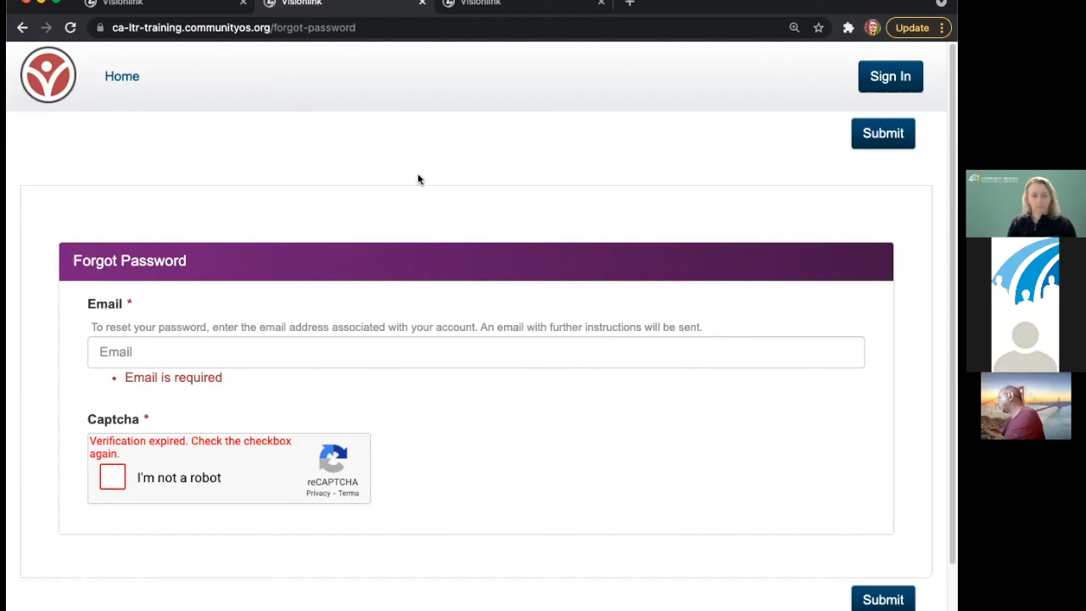
left_click(49, 76)
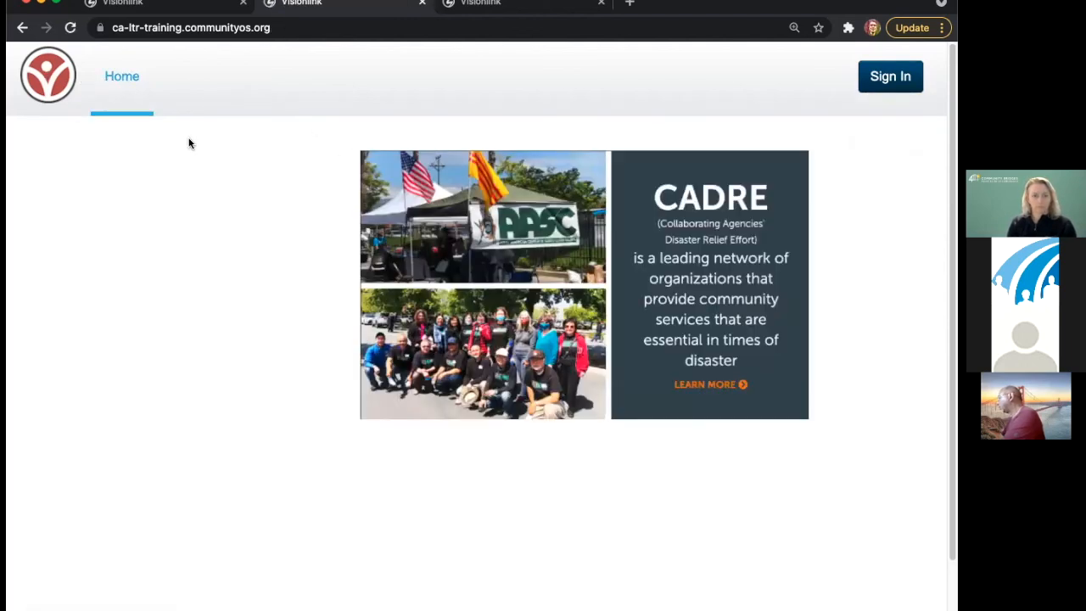